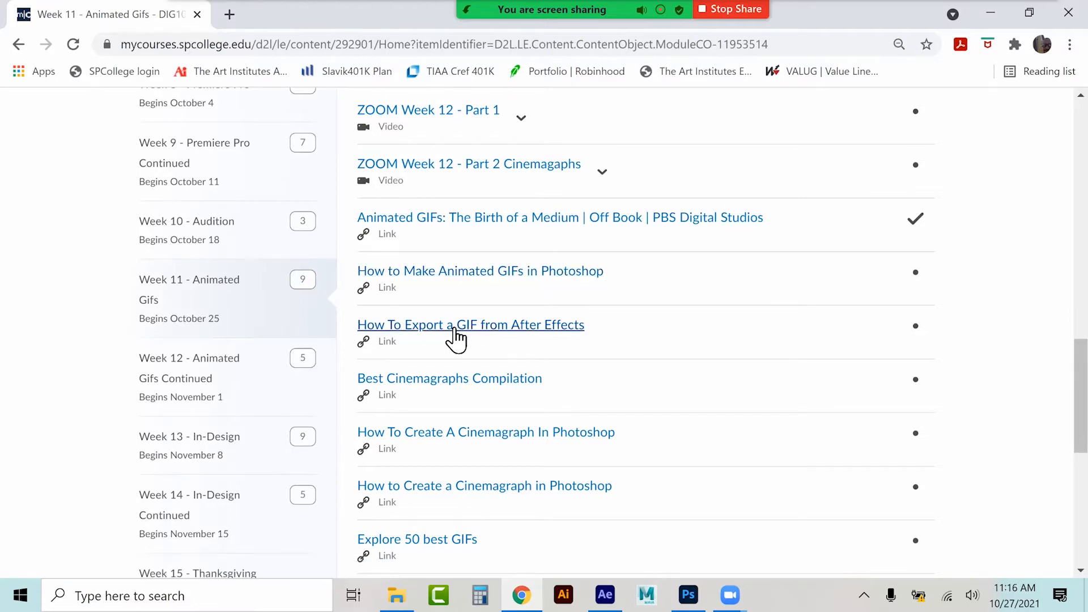
Open the "Explore 50 best GIFs" resource from the Week 11 - Animated Gifs content list
scroll(652, 342, "down", 2)
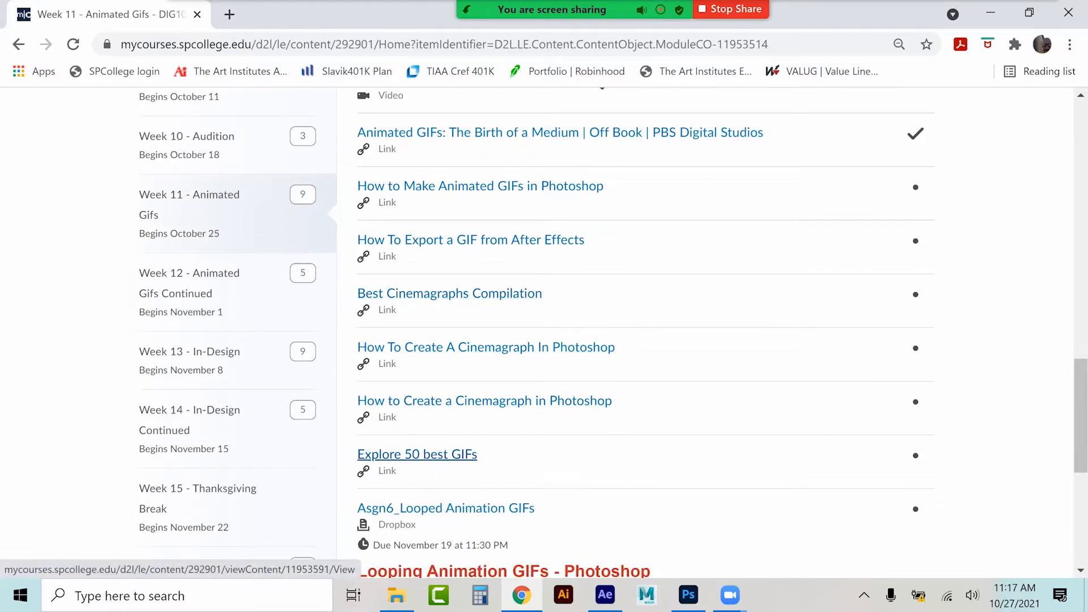
left_click(418, 454)
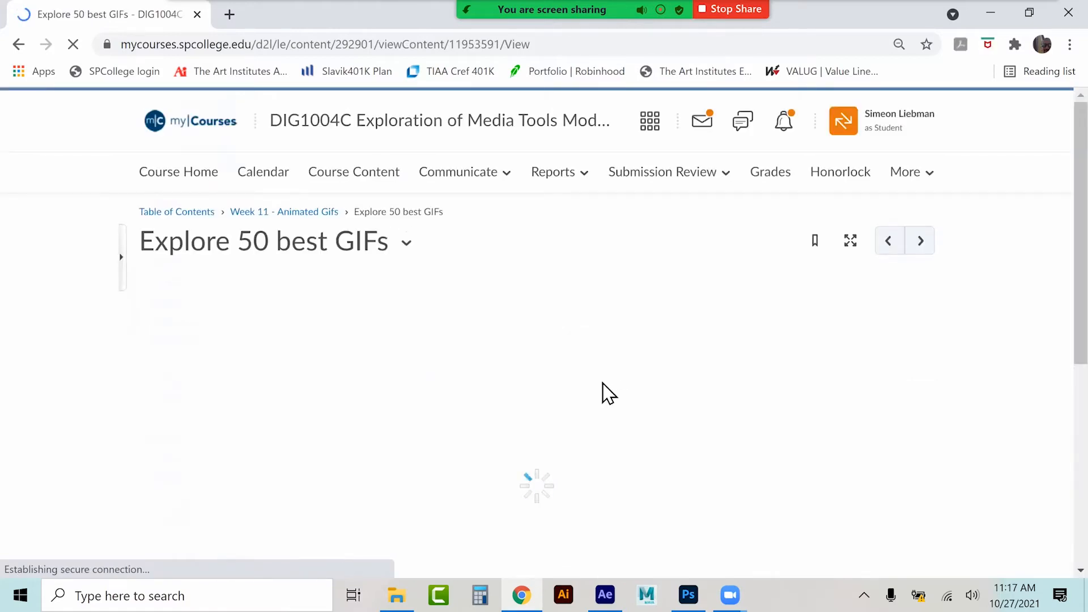
scroll(599, 384, "down", 5)
scroll(600, 381, "up", 2)
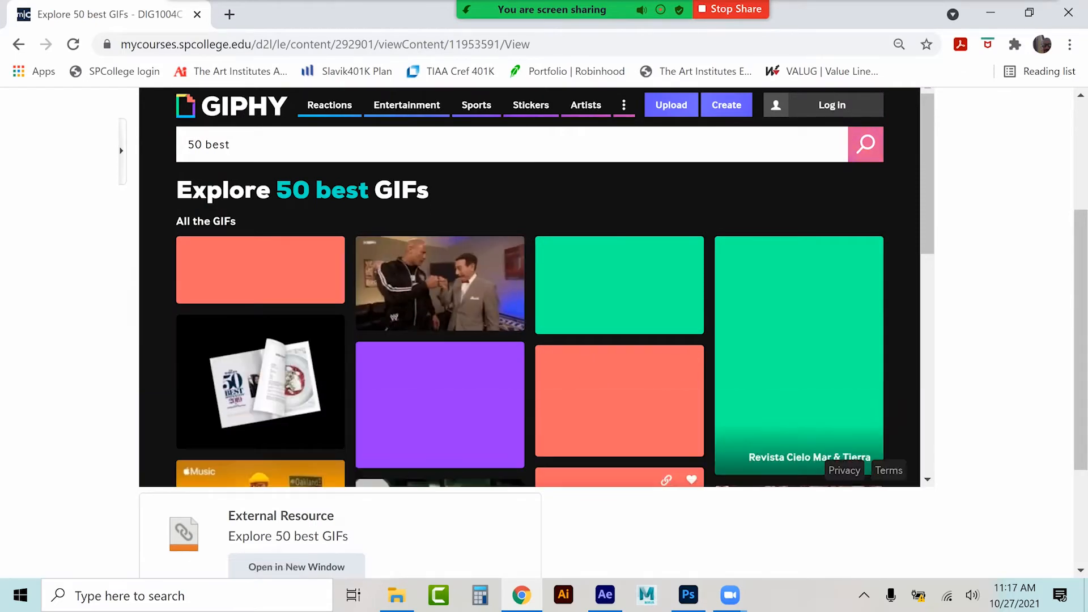
scroll(503, 306, "up", 2)
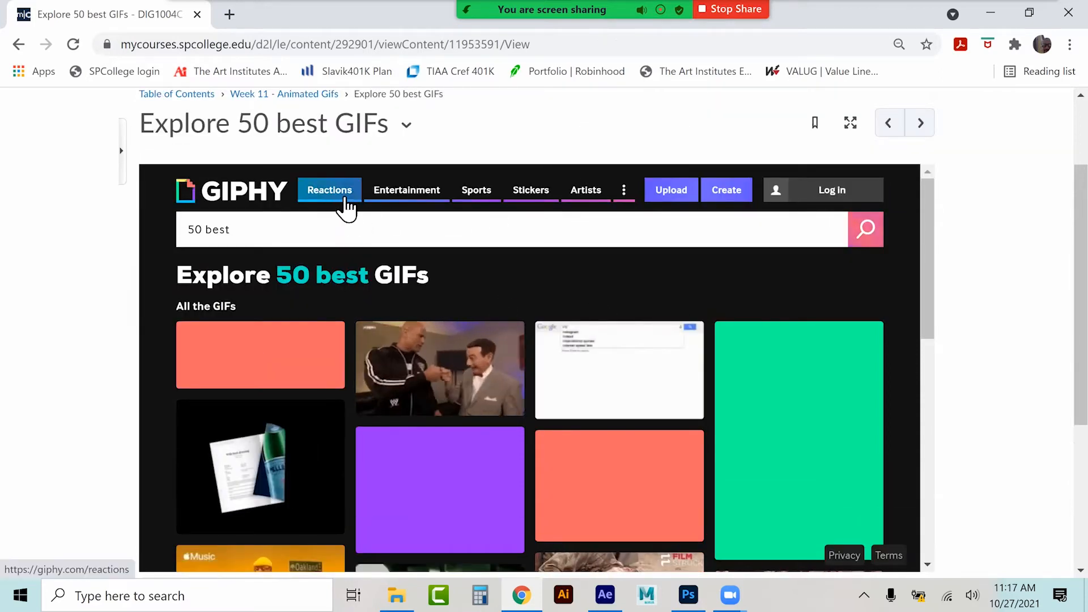
Look through the embedded GIPHY "50 best" results for examples of looping animated GIFs
scroll(341, 339, "down", 3)
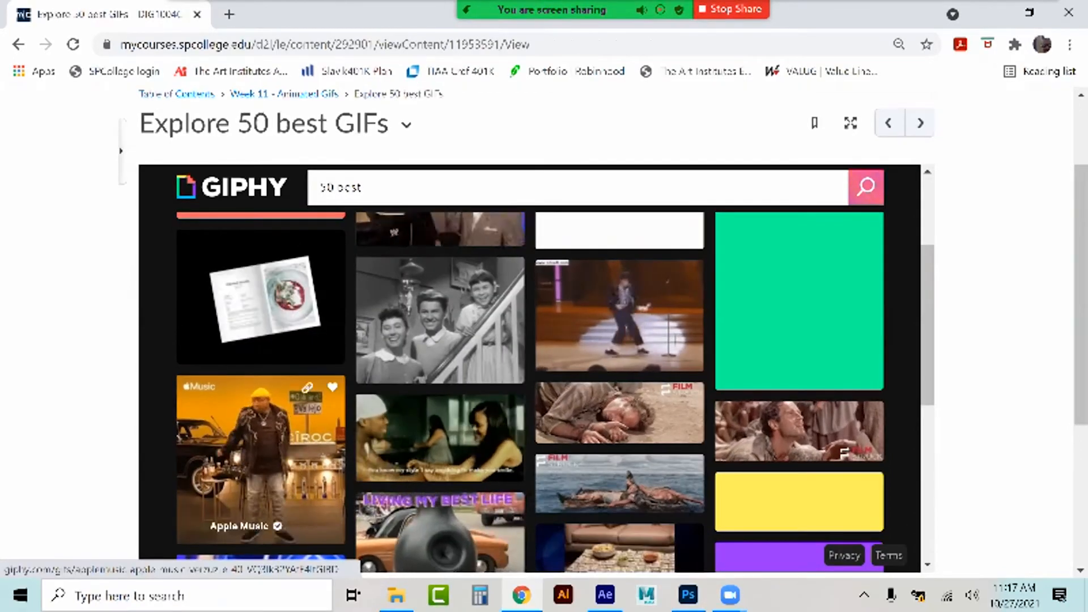
scroll(466, 393, "down", 3)
scroll(466, 392, "down", 3)
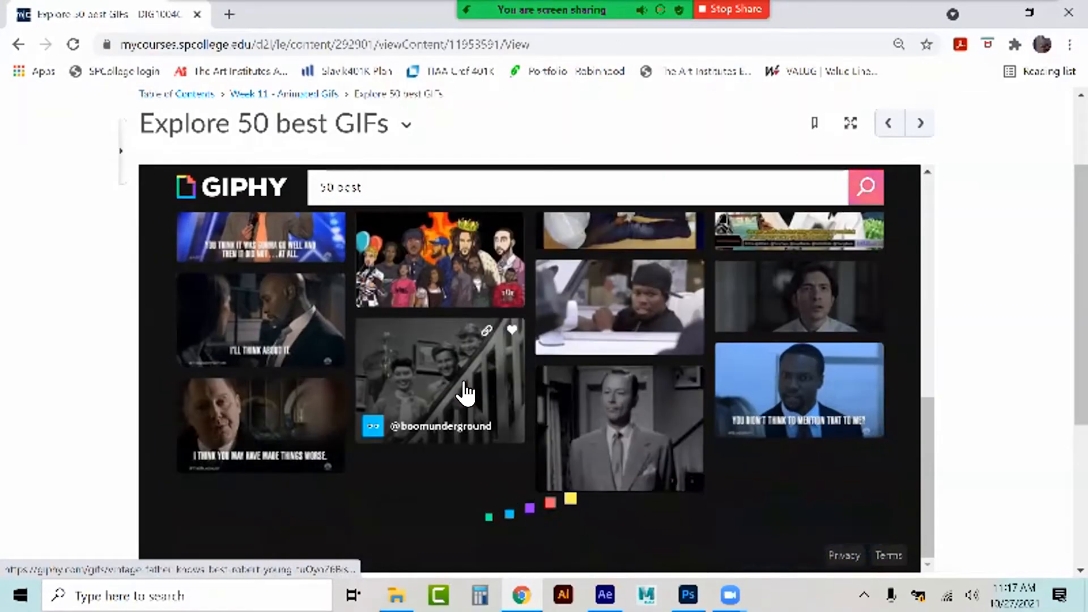
scroll(466, 392, "down", 5)
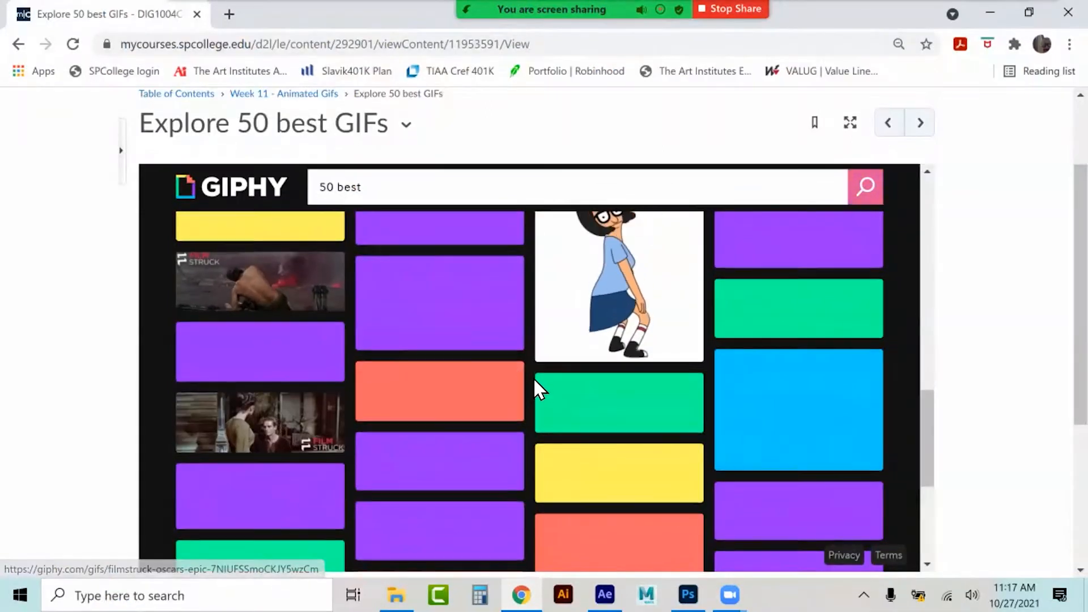
scroll(657, 352, "up", 2)
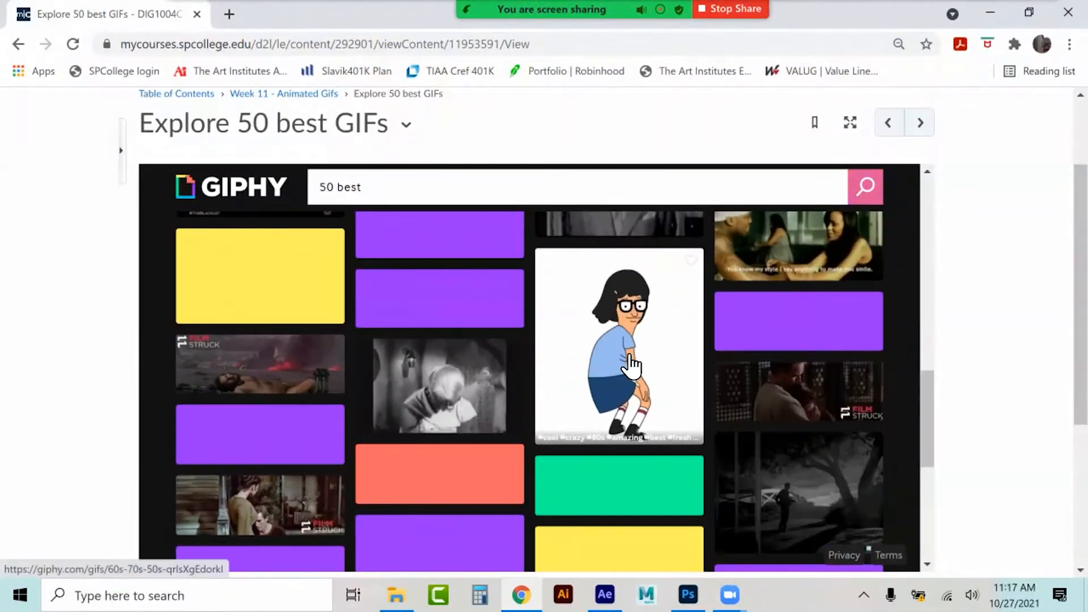
scroll(631, 366, "down", 5)
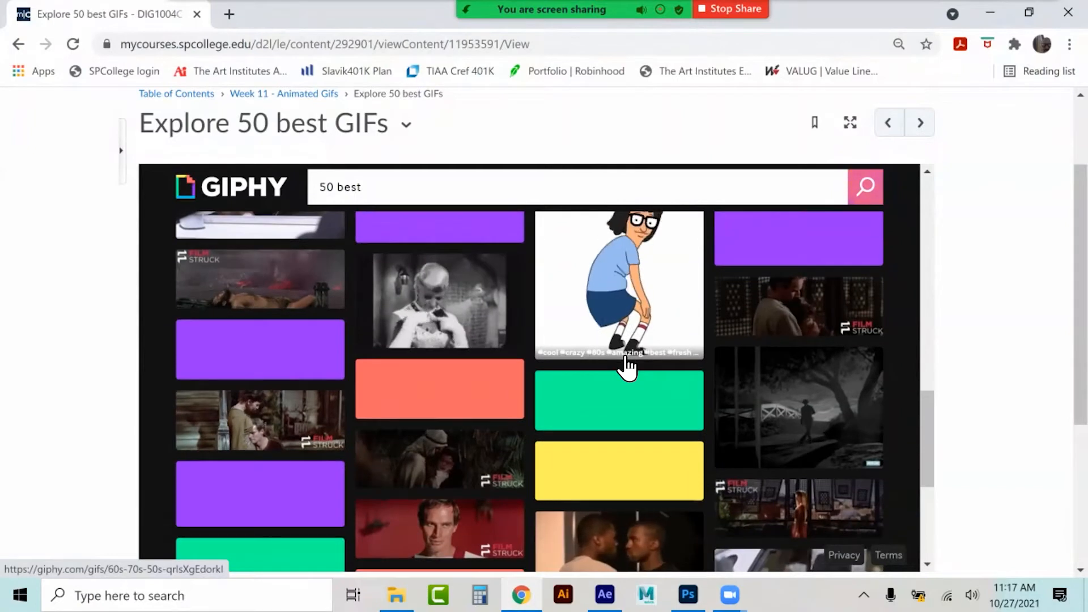
scroll(627, 366, "down", 2)
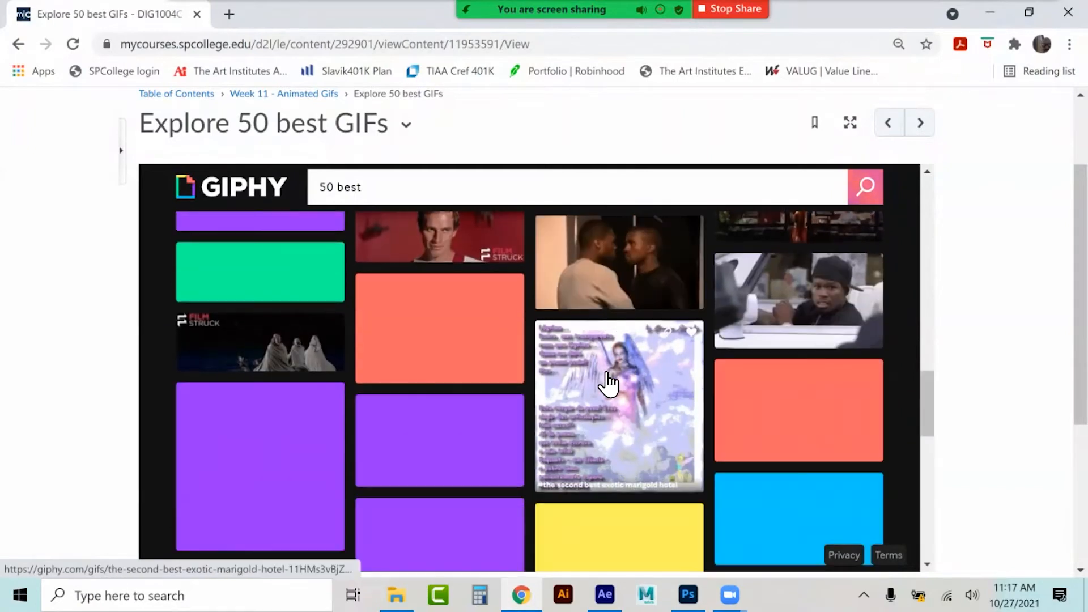
scroll(605, 363, "down", 2)
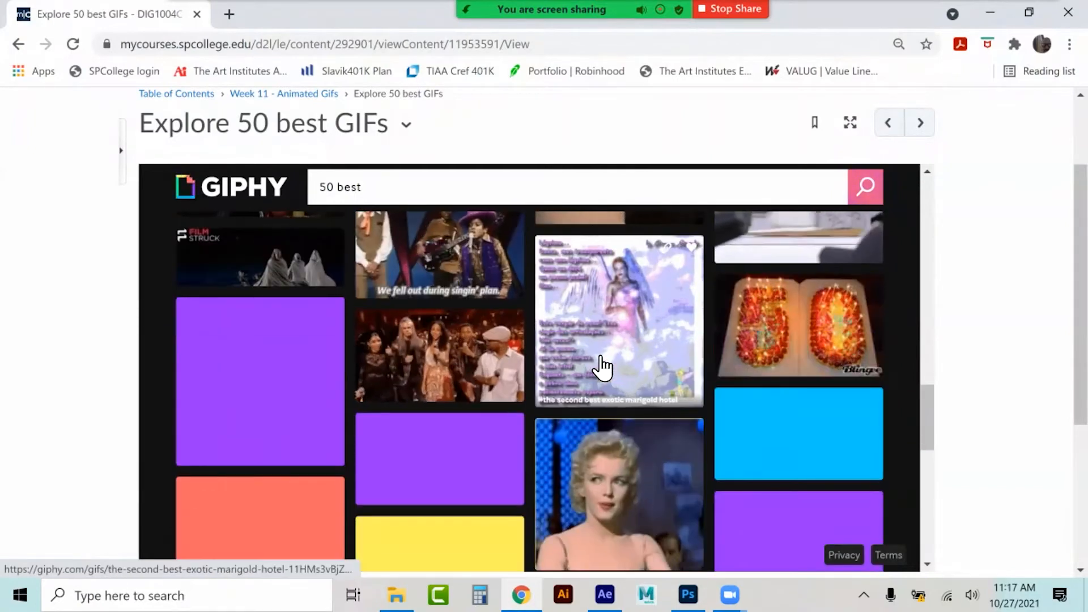
scroll(602, 366, "down", 5)
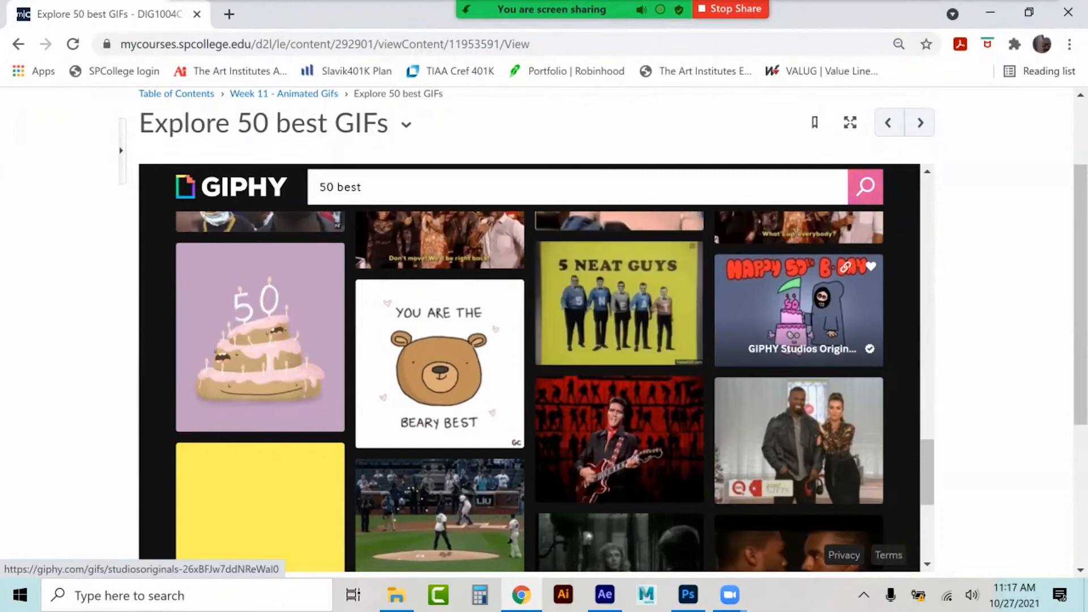
scroll(799, 295, "down", 3)
scroll(703, 334, "down", 3)
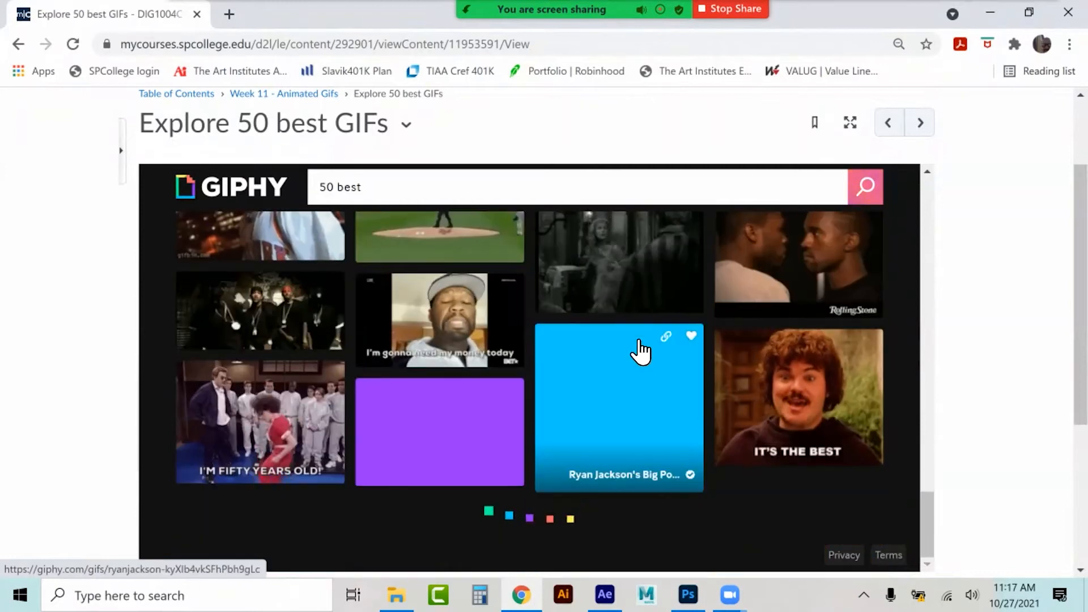
scroll(614, 348, "down", 2)
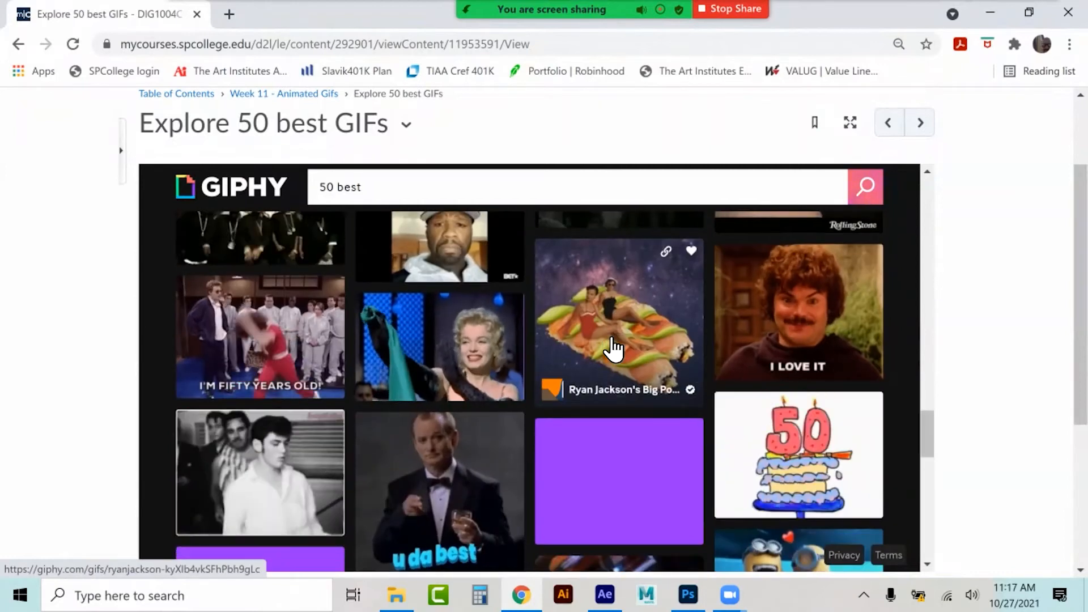
scroll(612, 349, "down", 3)
scroll(613, 349, "down", 2)
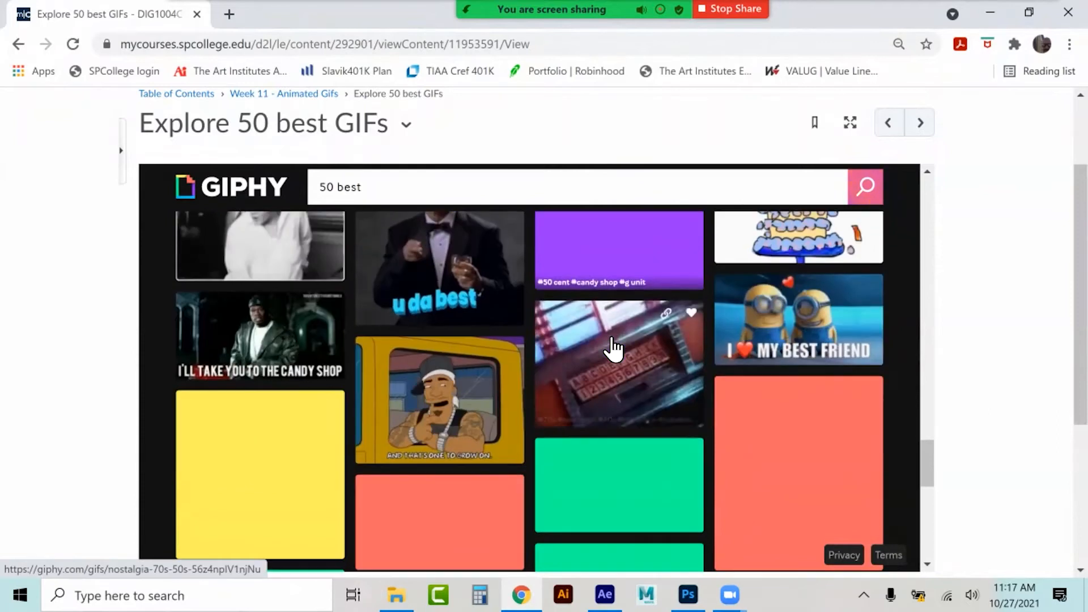
scroll(613, 348, "down", 4)
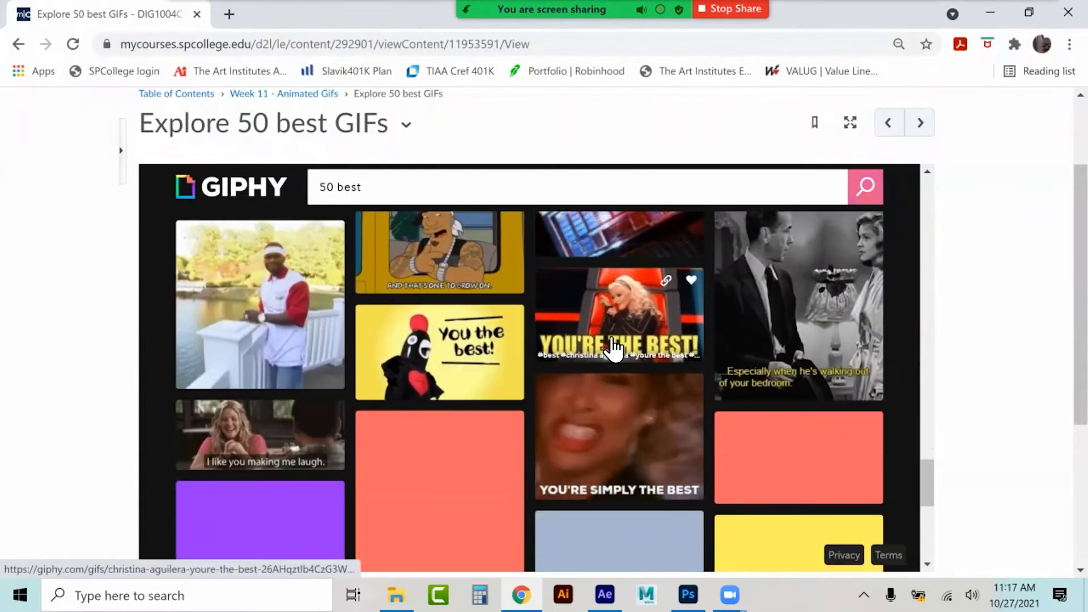
scroll(611, 343, "down", 4)
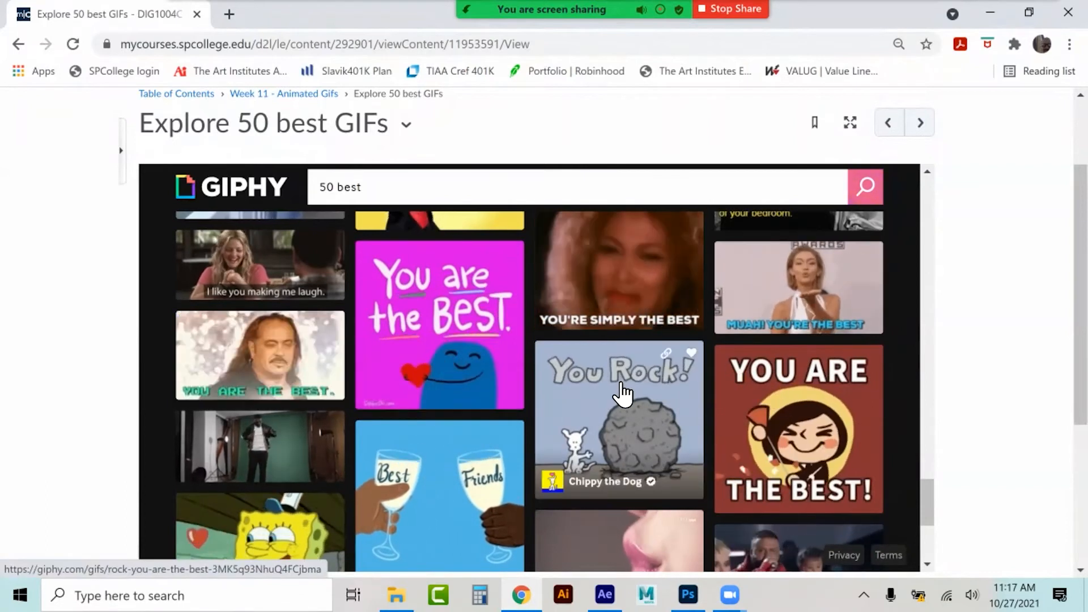
scroll(620, 393, "down", 3)
scroll(614, 382, "down", 2)
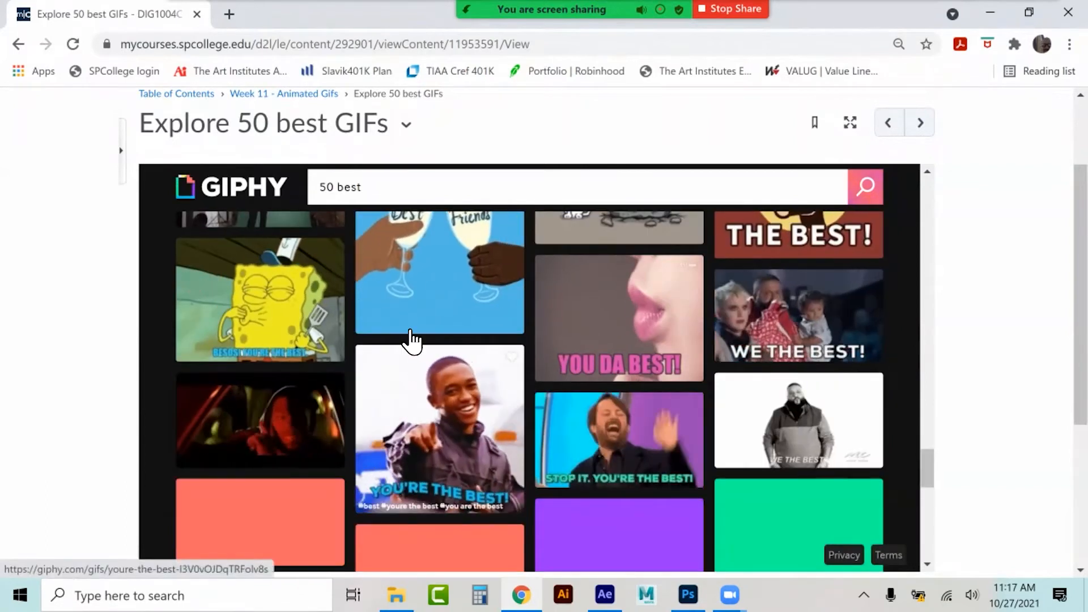
Return to the Week 11 - Animated Gifs module and open the "Best Cinemagraphs Compilation" resource
scroll(377, 238, "up", 4)
left_click(289, 95)
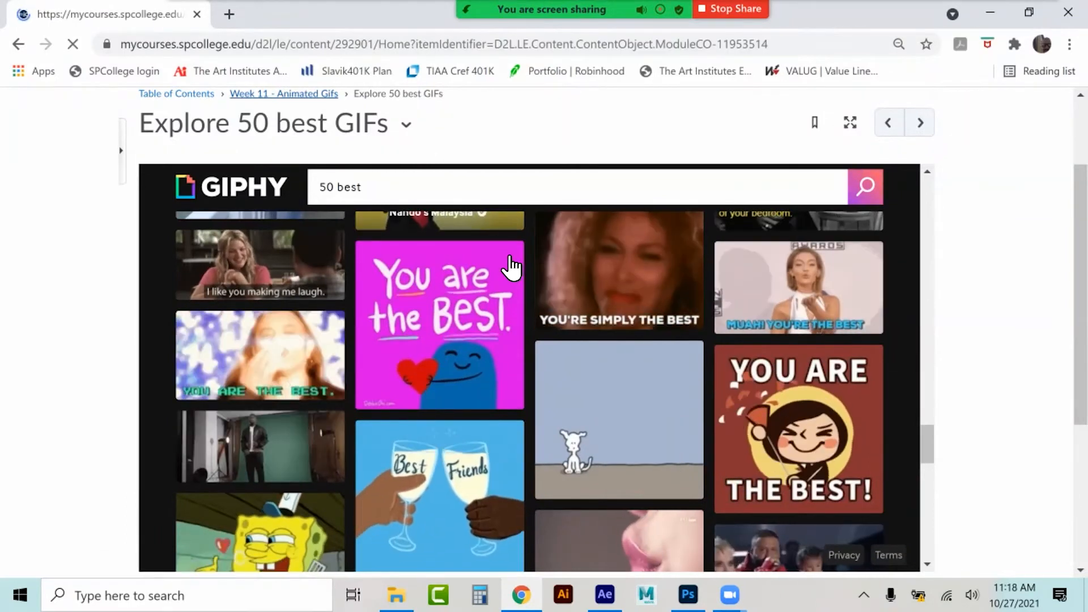
scroll(558, 340, "down", 10)
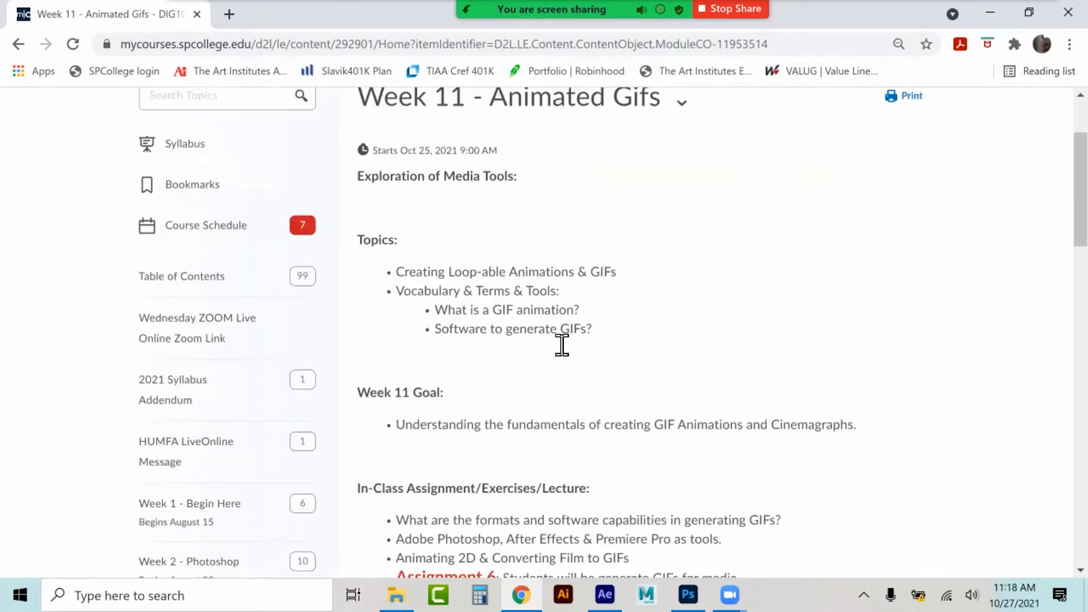
scroll(551, 343, "down", 5)
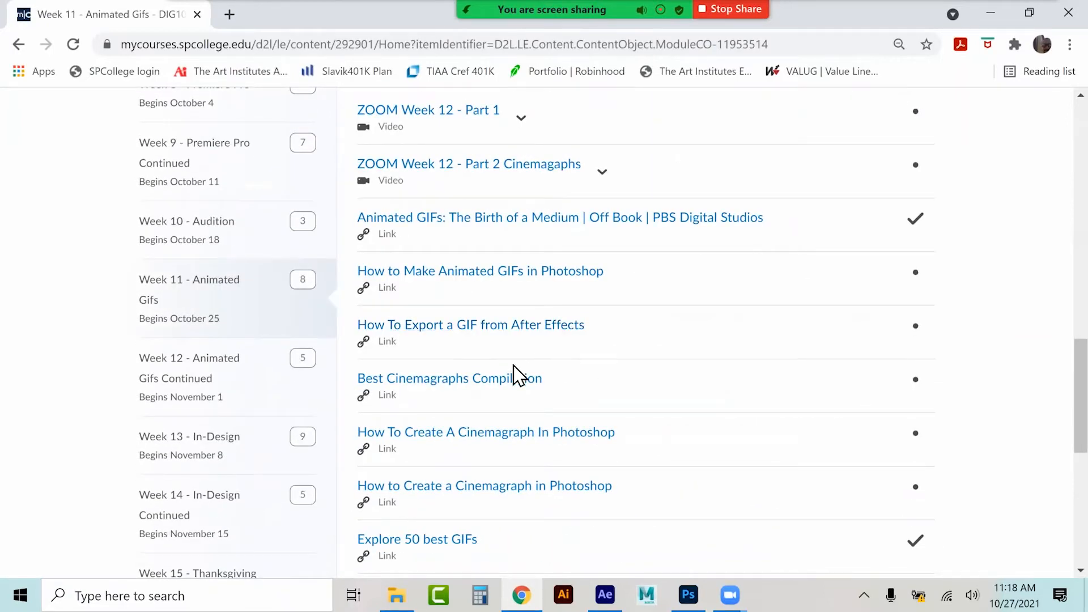
left_click(474, 379)
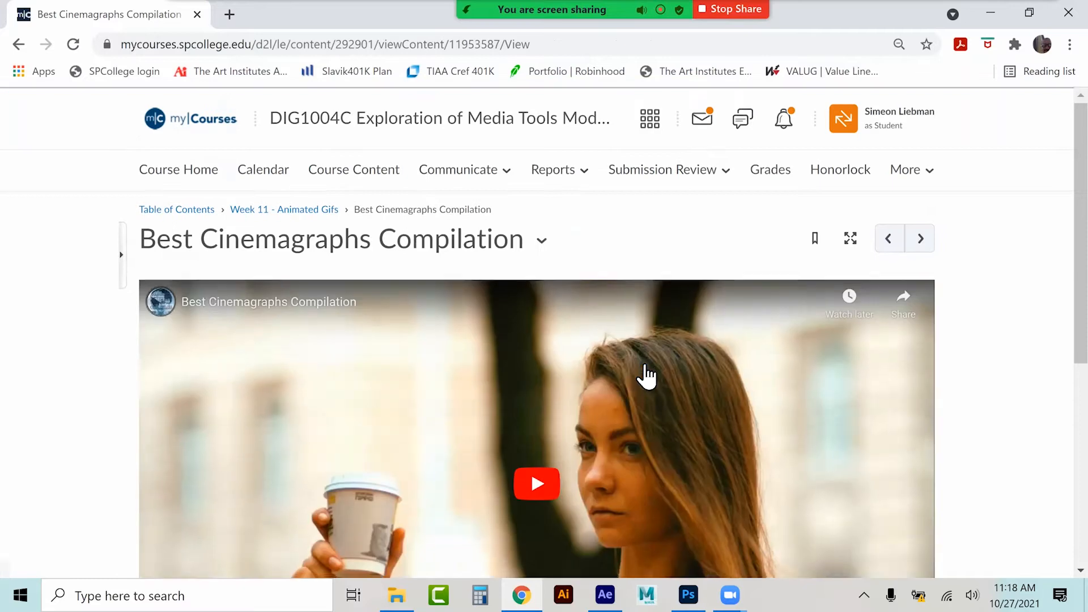
Play the Best Cinemagraphs Compilation video, pause it at about 3:02, and return to the Week 11 - Animated Gifs module
scroll(645, 372, "down", 3)
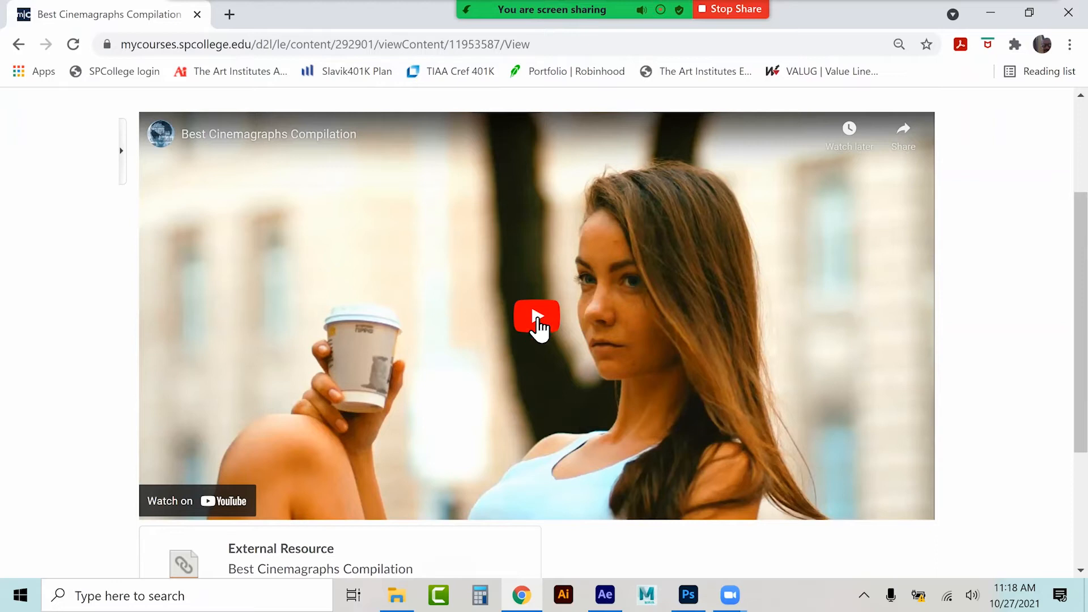
left_click(539, 327)
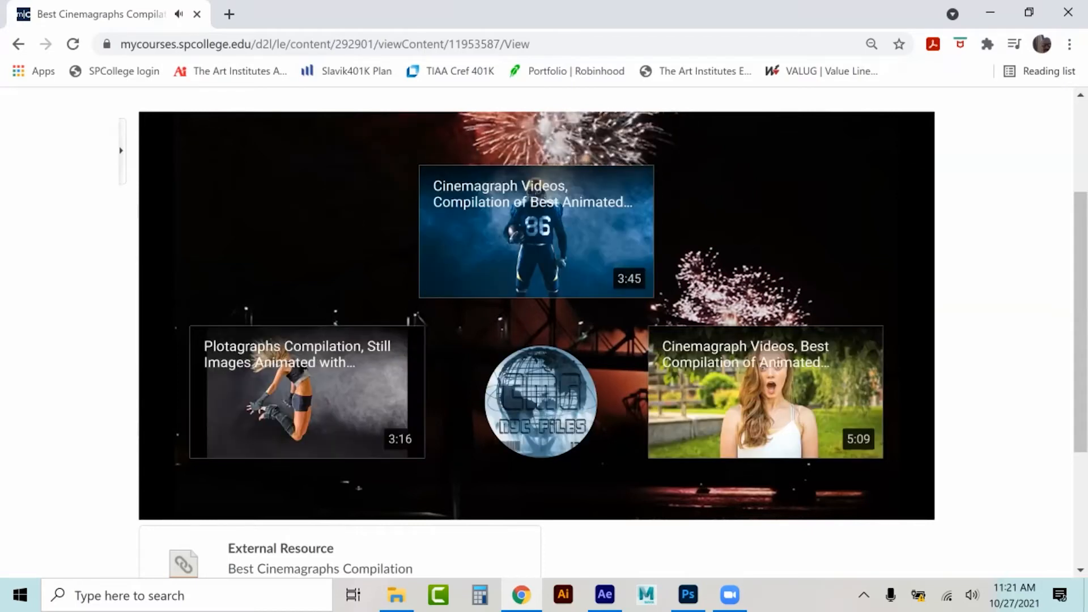
left_click(162, 508)
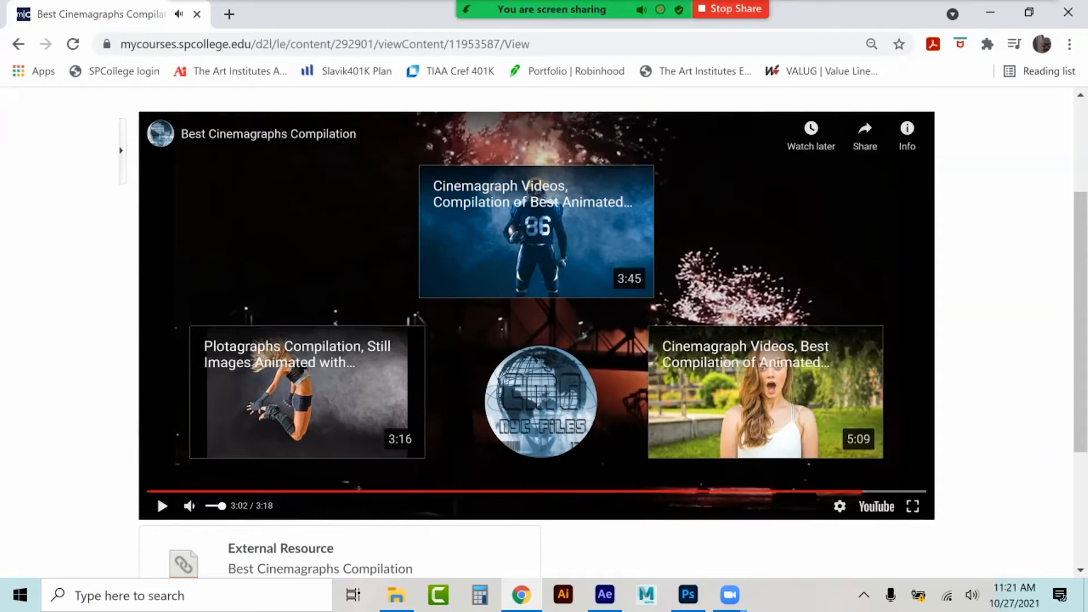
scroll(170, 340, "up", 3)
left_click(300, 213)
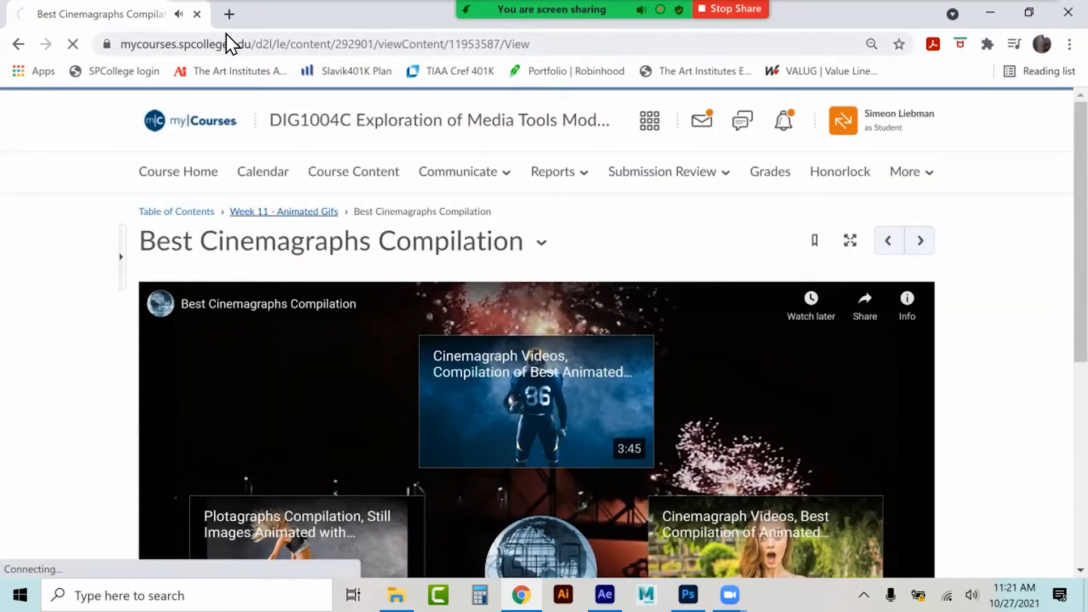
Search Google Images for "cat gif" in a new browser tab
left_click(230, 15)
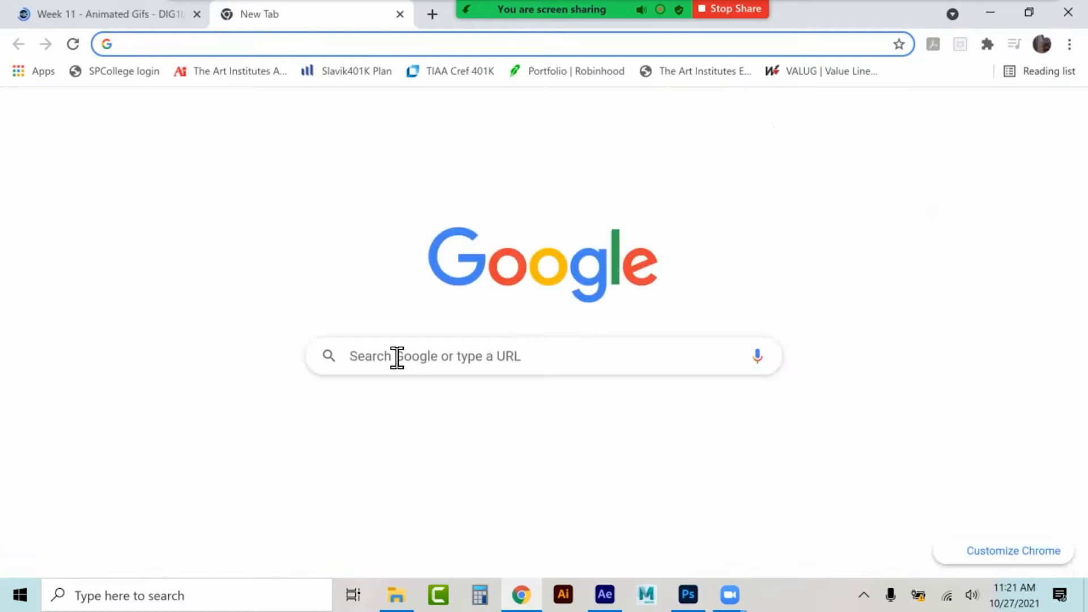
left_click(397, 357)
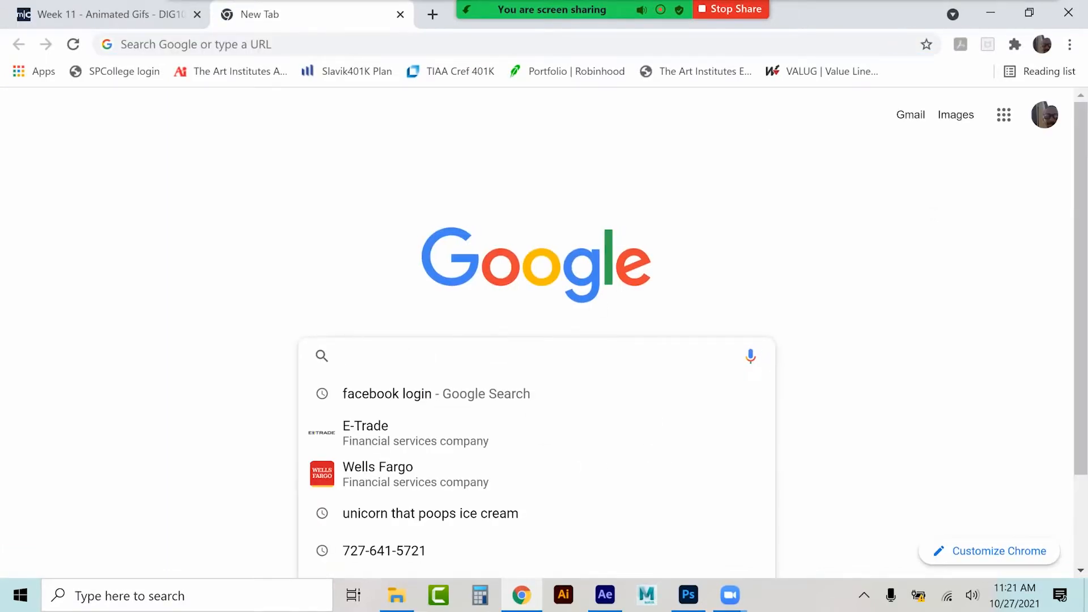
left_click(956, 115)
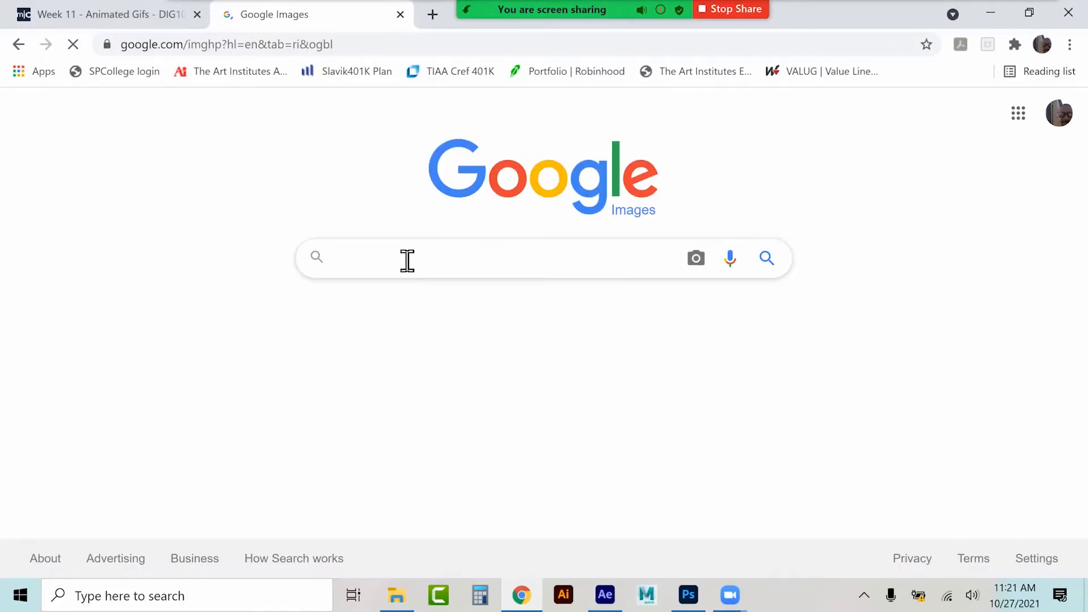
left_click(406, 260)
type("cat gif")
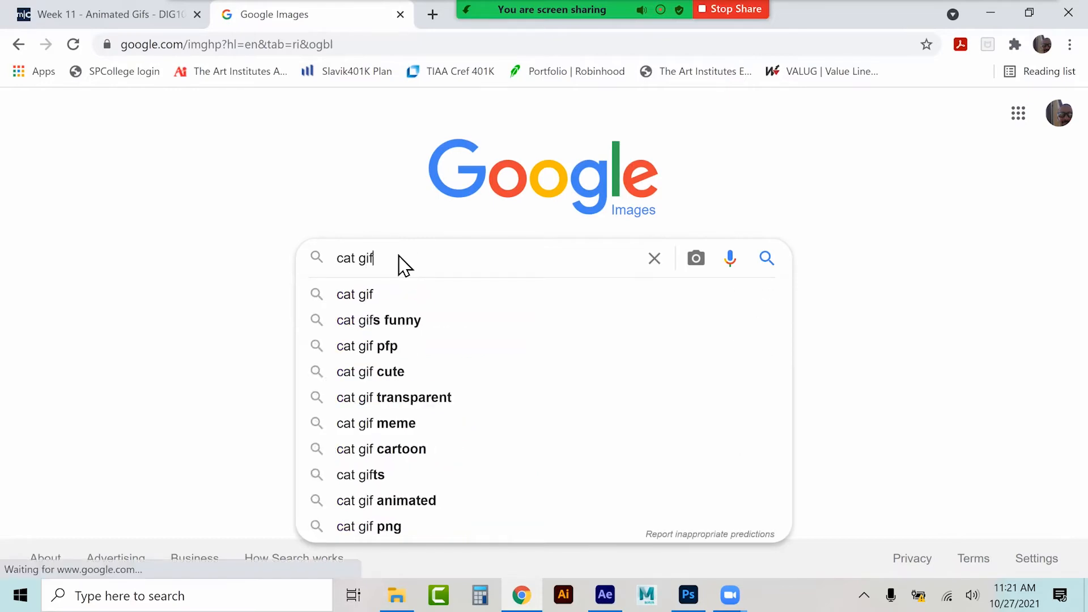
key("Return")
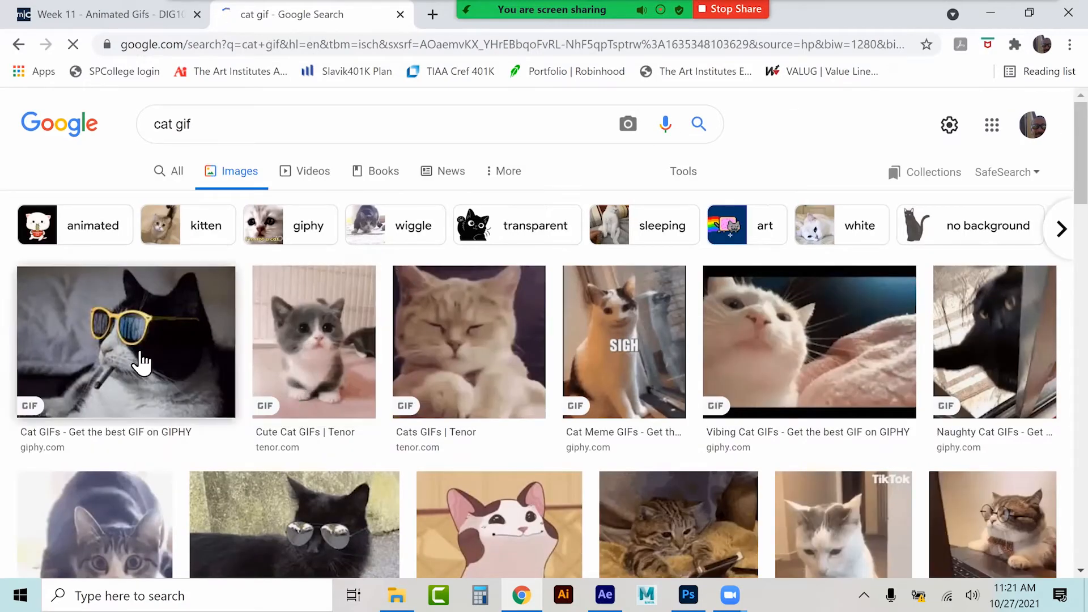
Look through the cat GIF results and open the preview of the Memes Cat GIF from Pinterest
scroll(425, 389, "down", 3)
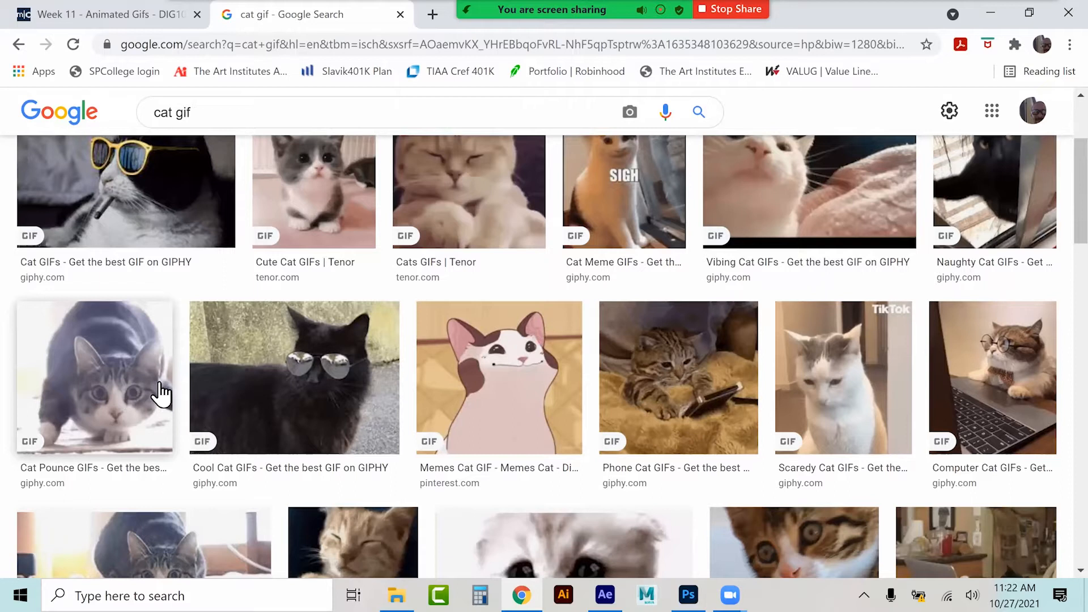
scroll(187, 385, "up", 1)
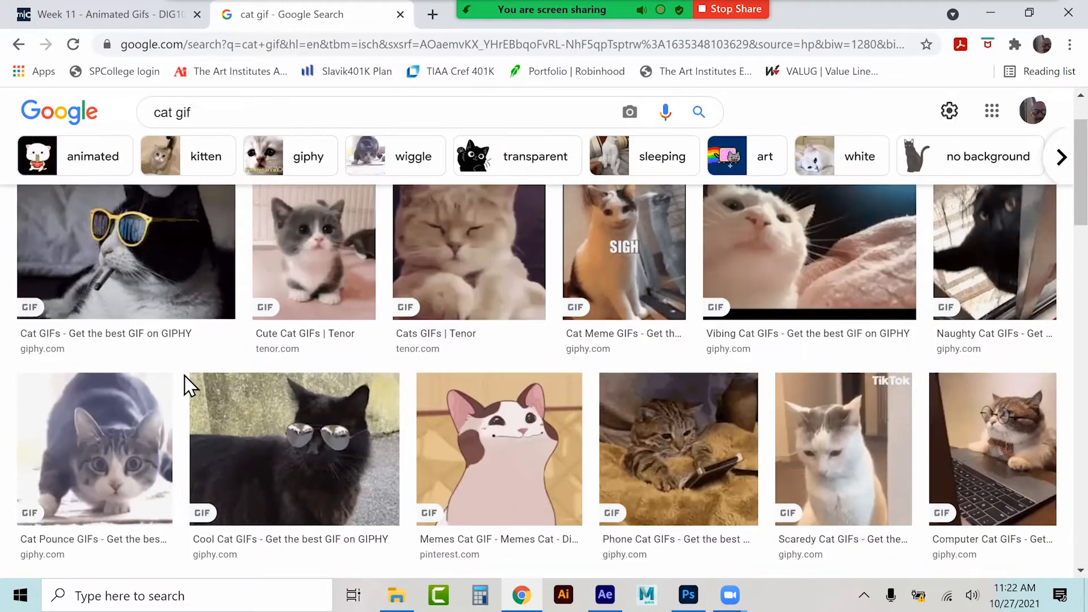
scroll(207, 375, "down", 3)
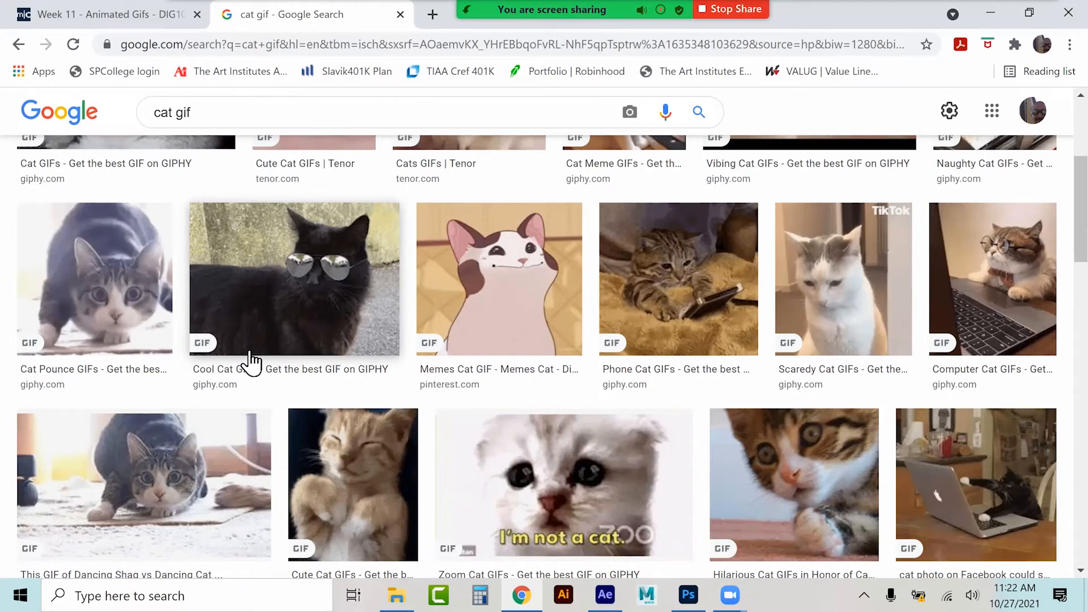
left_click(479, 284)
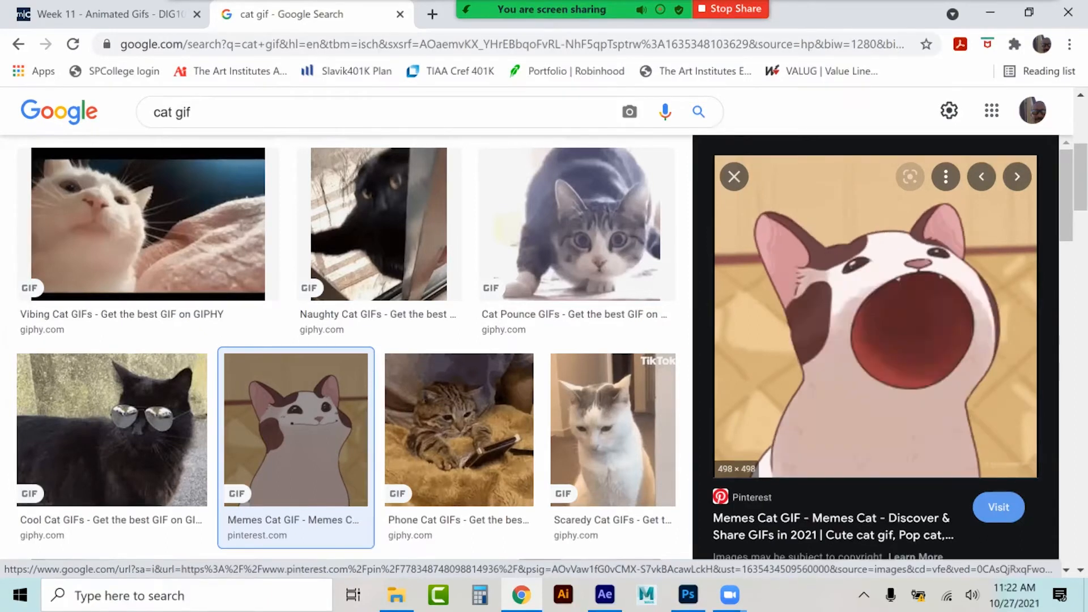
Close the Memes Cat preview, look further down the cat GIF results, and preview and close the ArtStation cat GIF
left_click_drag(876, 340, 648, 243)
key("Escape")
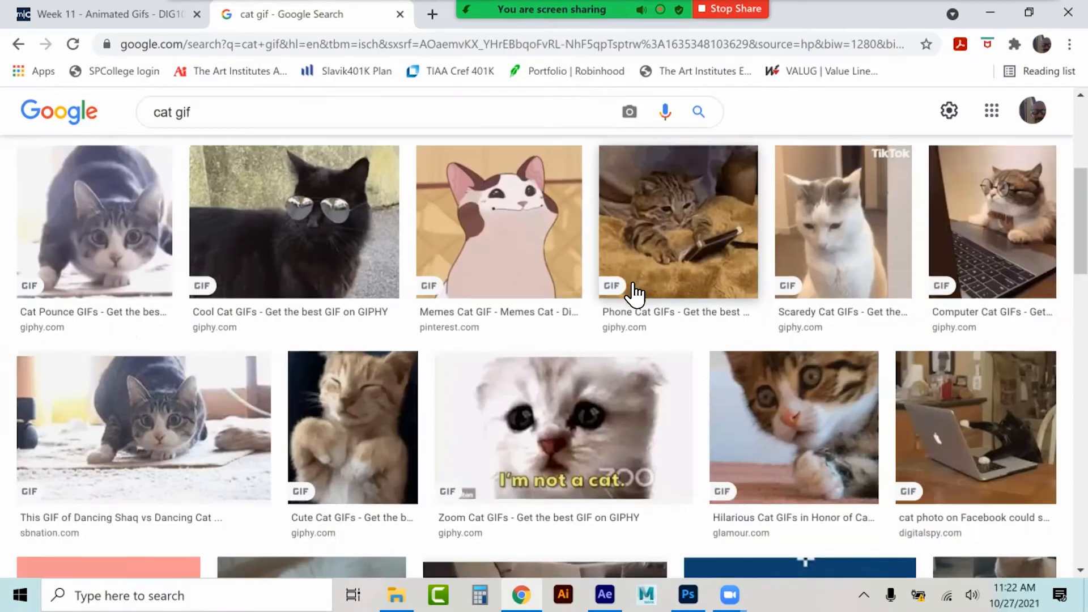
scroll(626, 298, "down", 4)
left_click(800, 296)
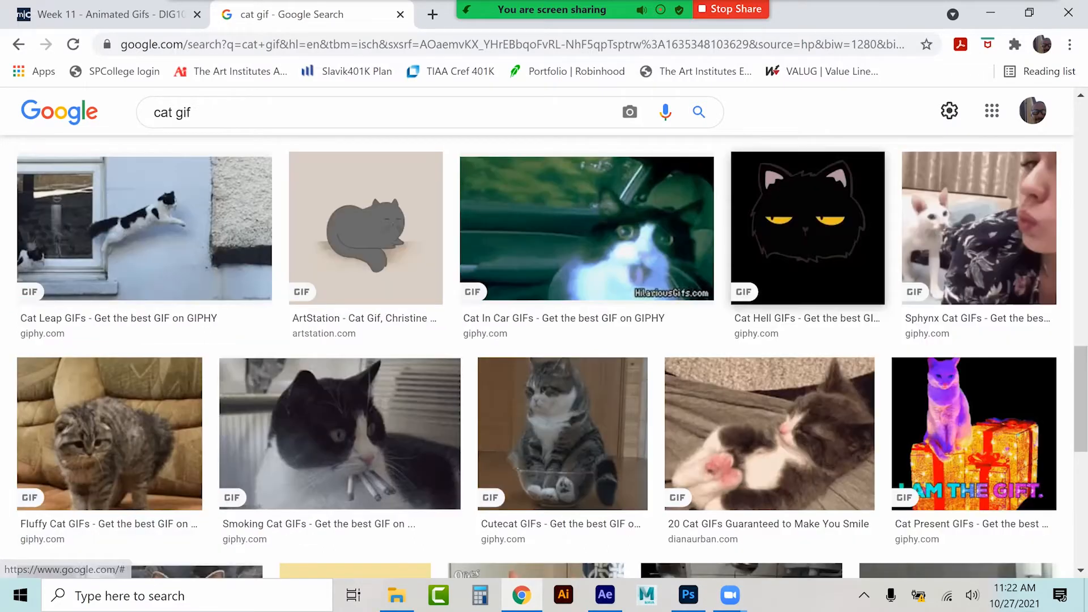
scroll(539, 372, "down", 5)
left_click(413, 259)
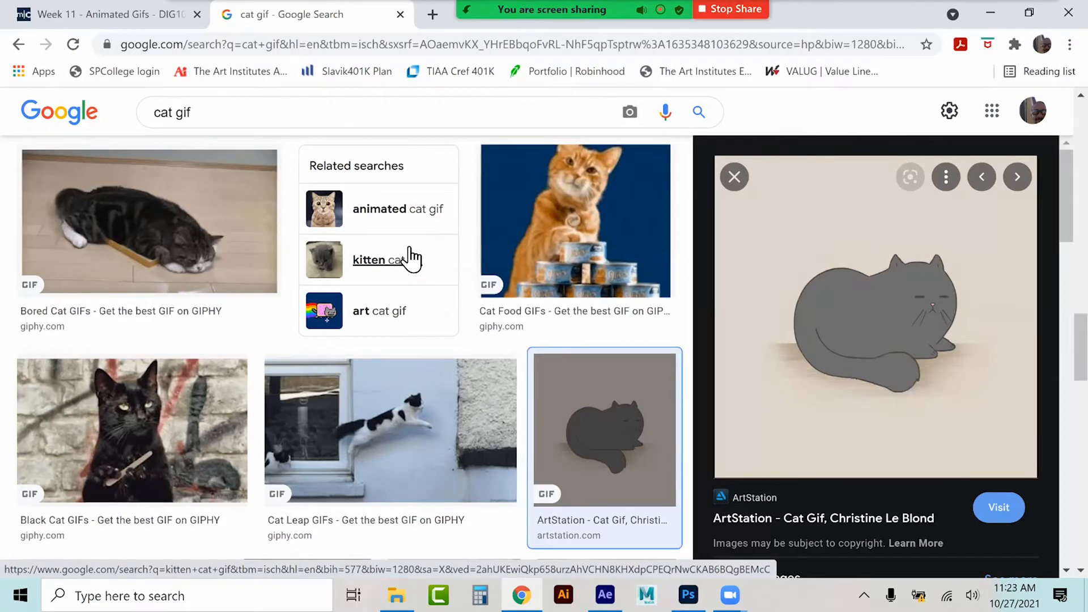
left_click(735, 177)
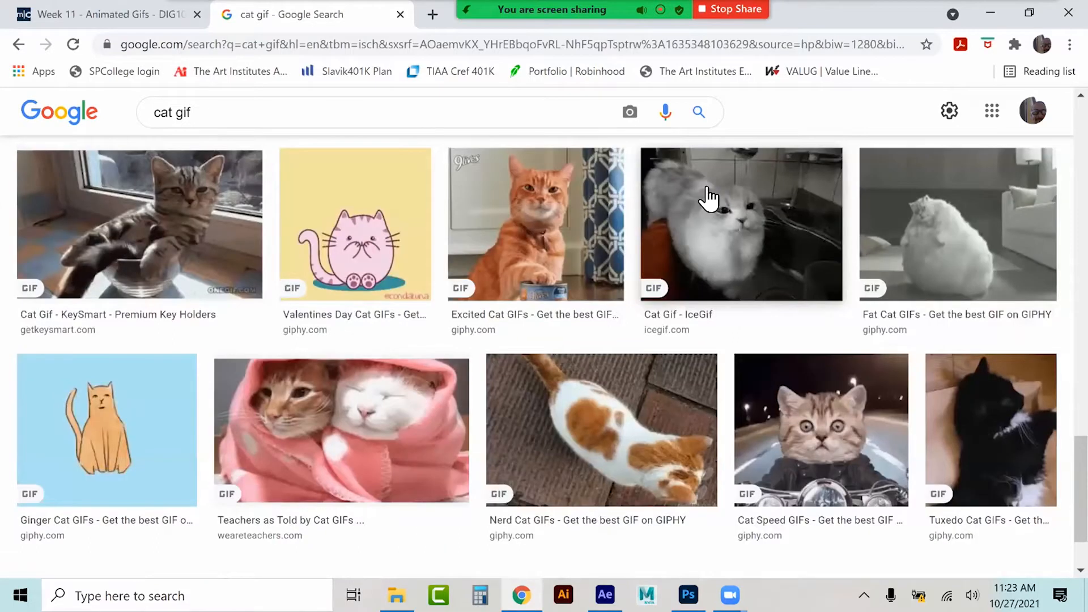
Preview the Excited Cat GIF and the Hungry Cat GIF from the results, closing each preview
left_click(584, 214)
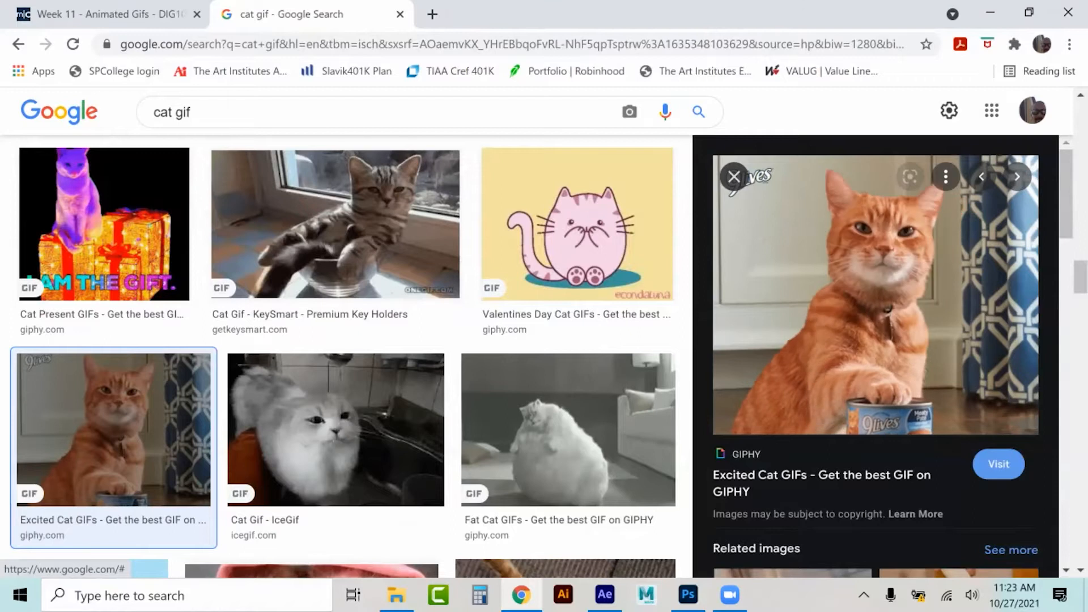
key("Escape")
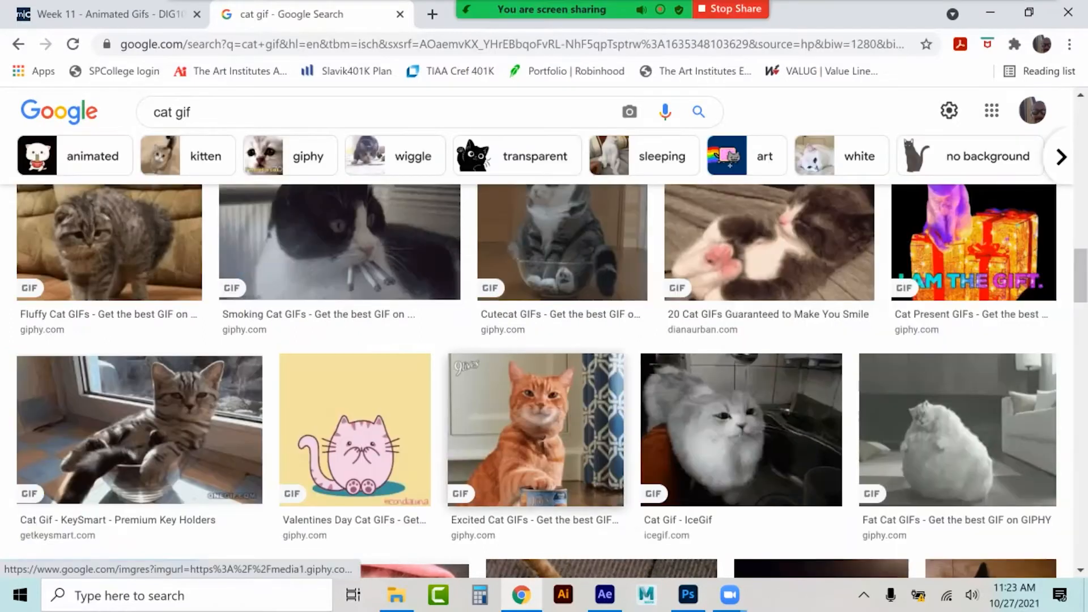
scroll(527, 331, "down", 3)
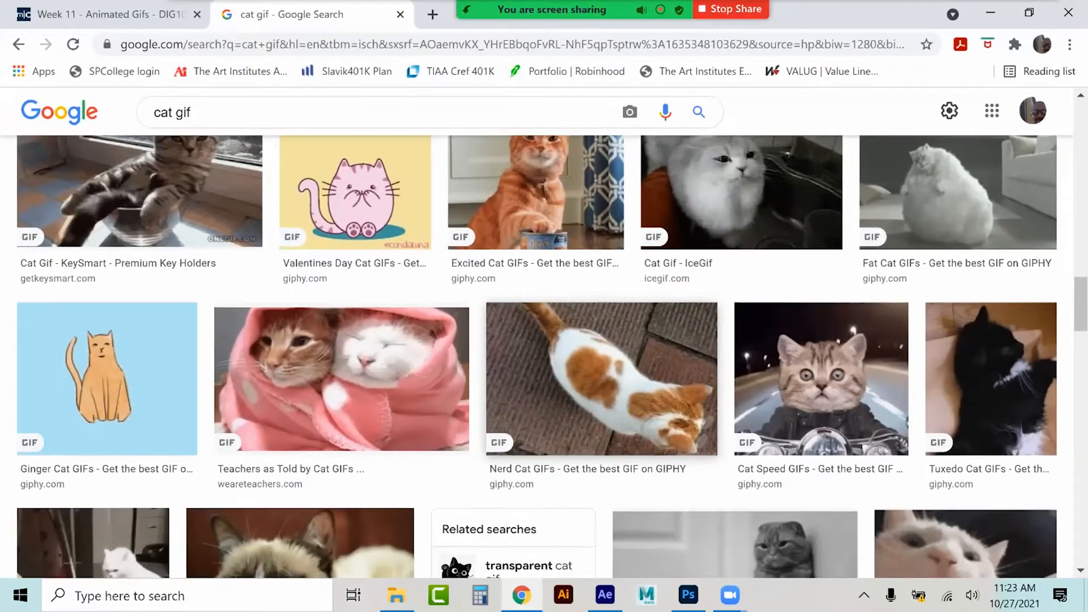
scroll(527, 332, "down", 3)
scroll(527, 332, "down", 3)
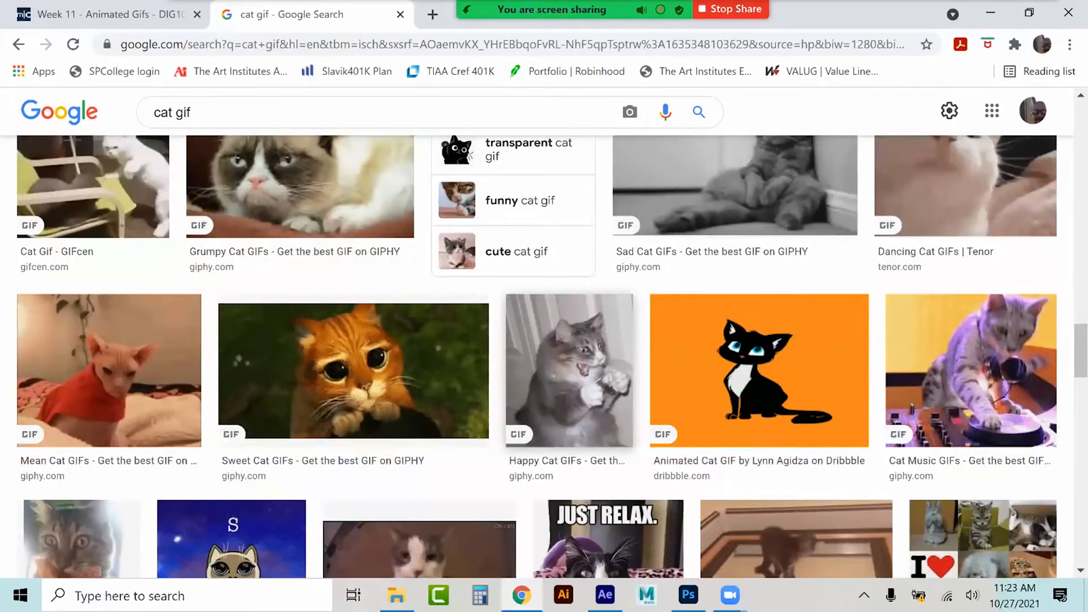
scroll(707, 334, "down", 3)
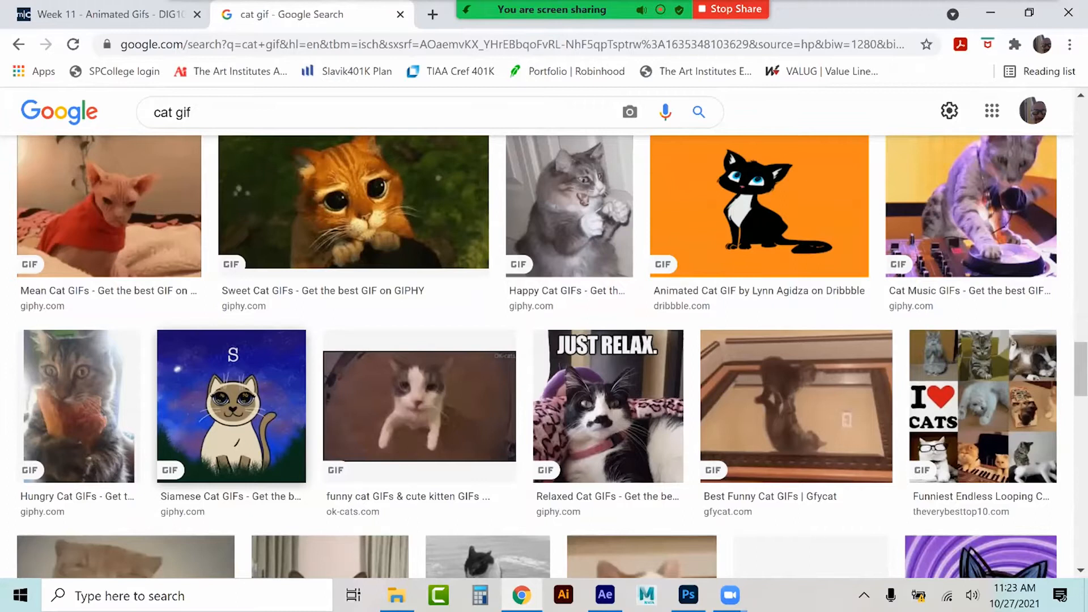
left_click(102, 390)
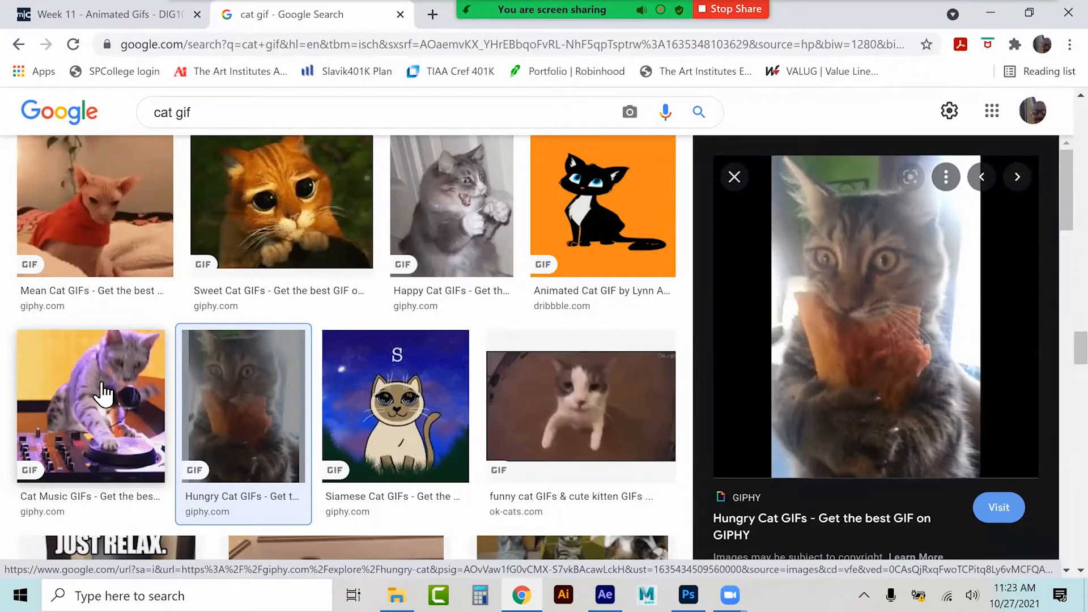
key("Escape")
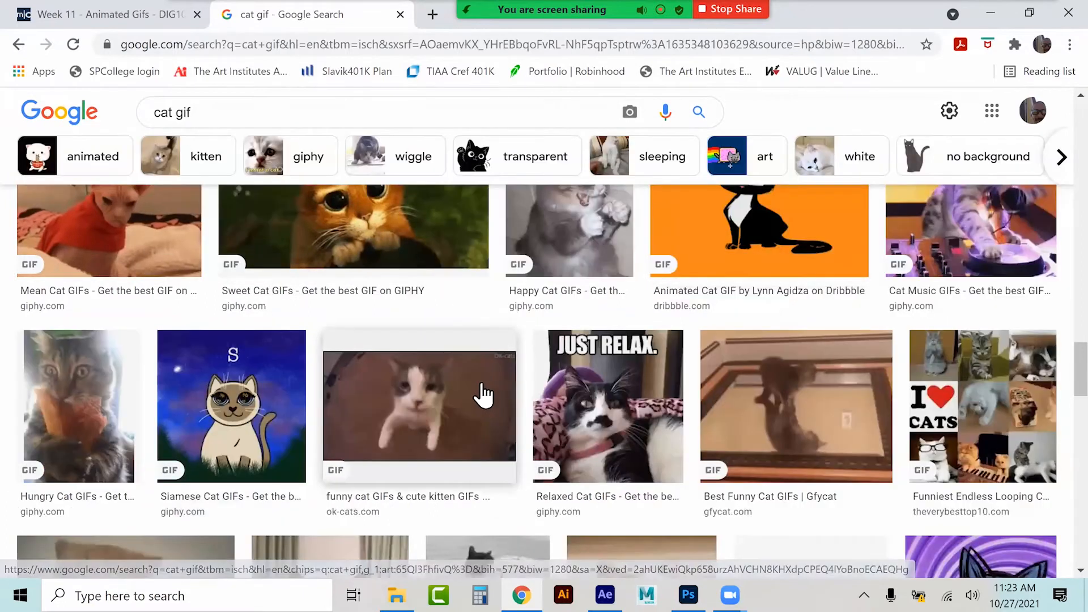
Look further through the cat GIF results, and preview and close the Space Cat GIF from Behance
scroll(460, 391, "down", 3)
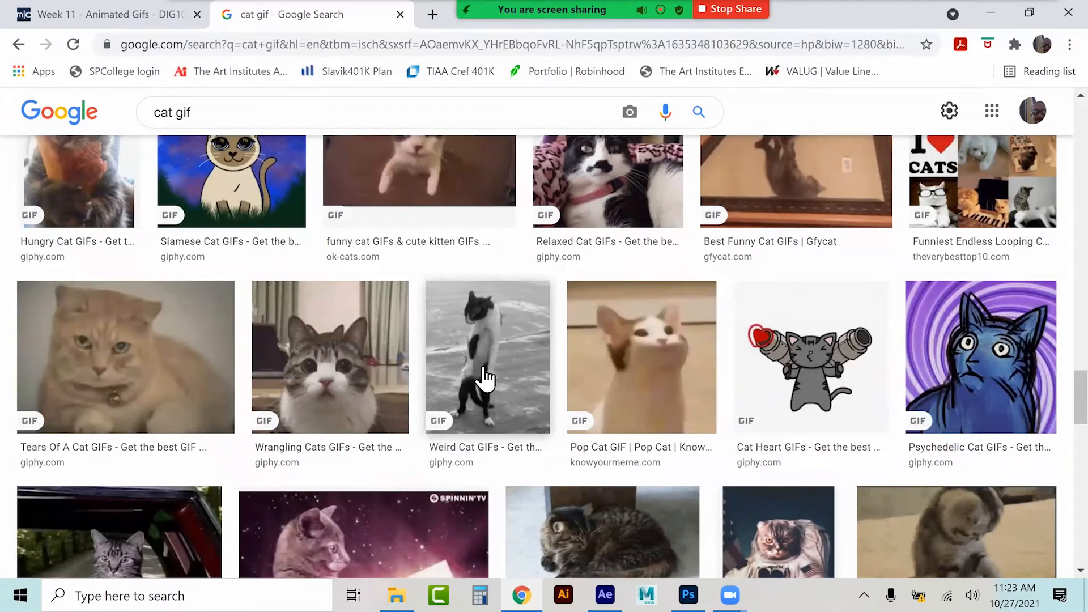
scroll(486, 379, "down", 1)
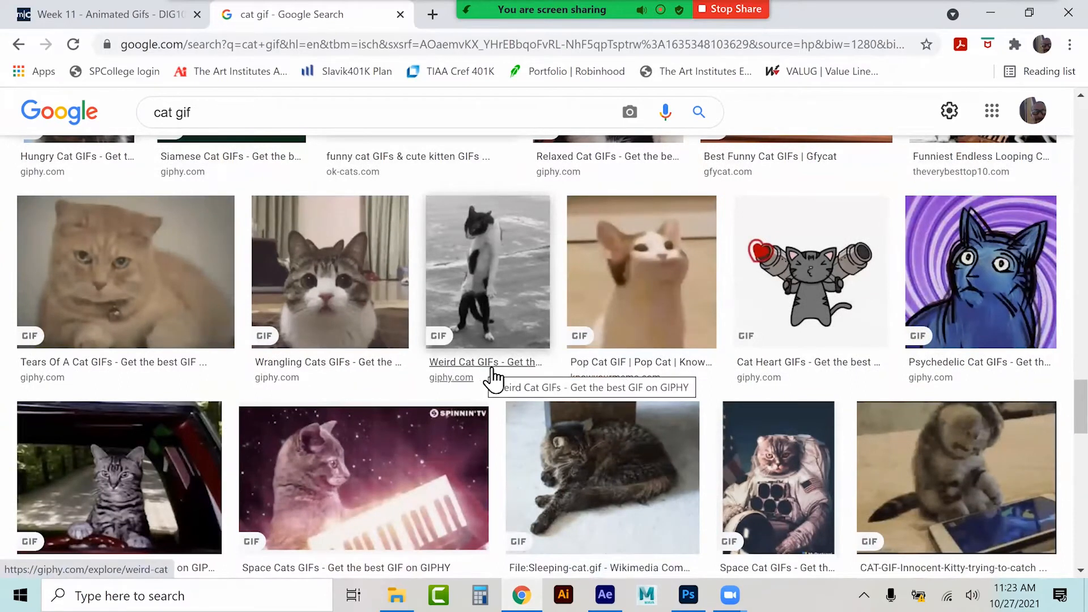
scroll(487, 379, "down", 3)
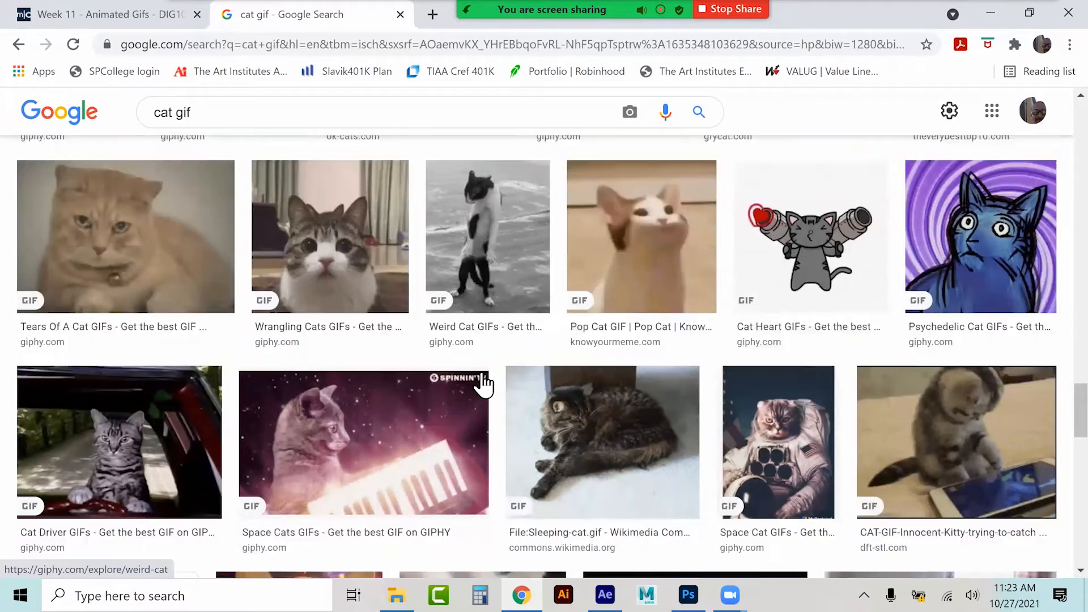
scroll(484, 382, "down", 3)
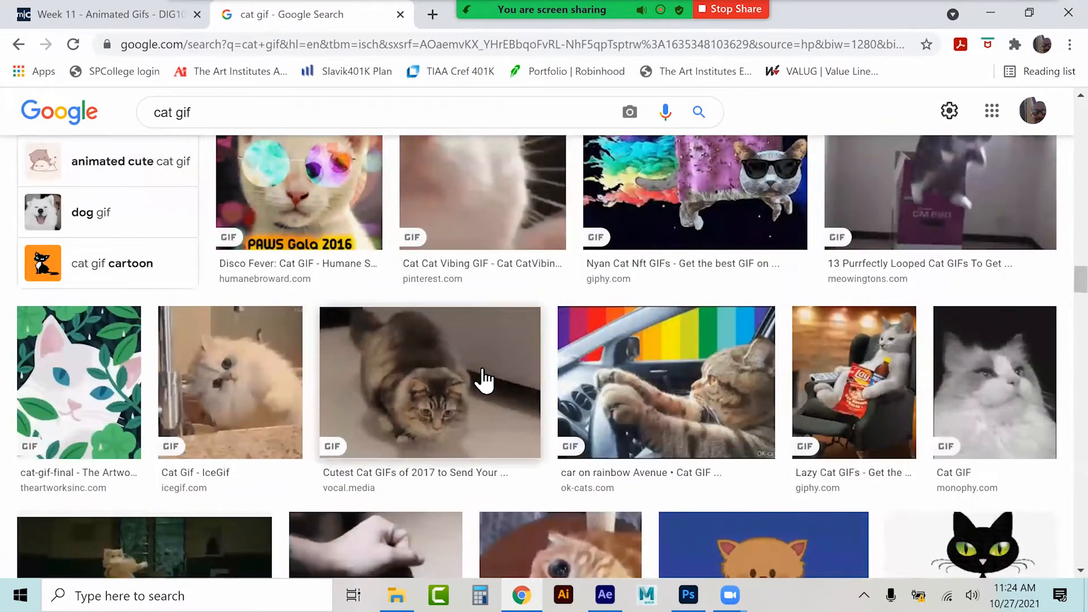
scroll(483, 378, "down", 2)
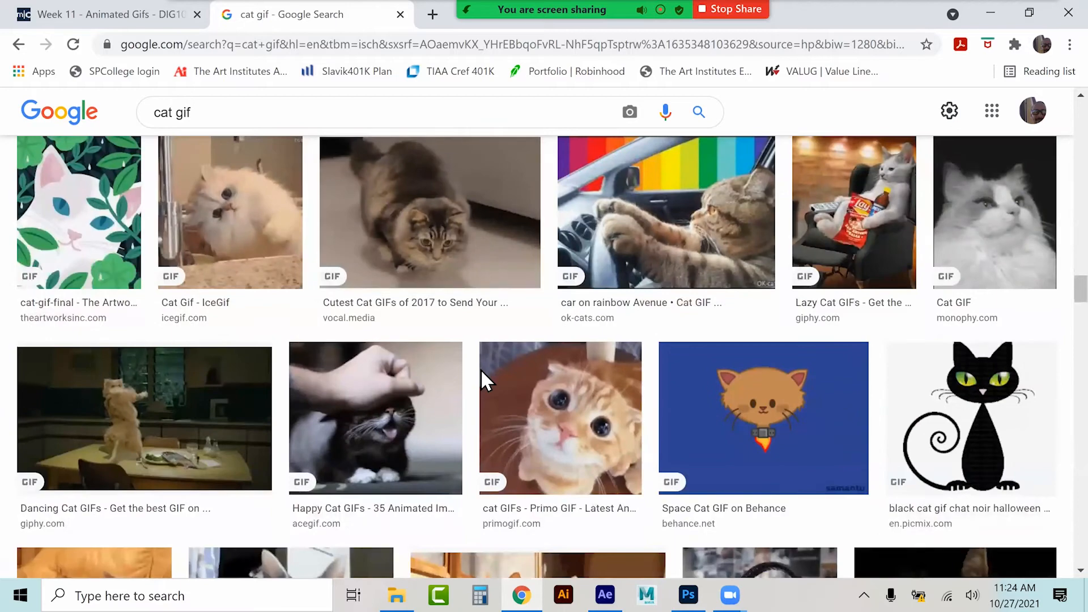
left_click(706, 395)
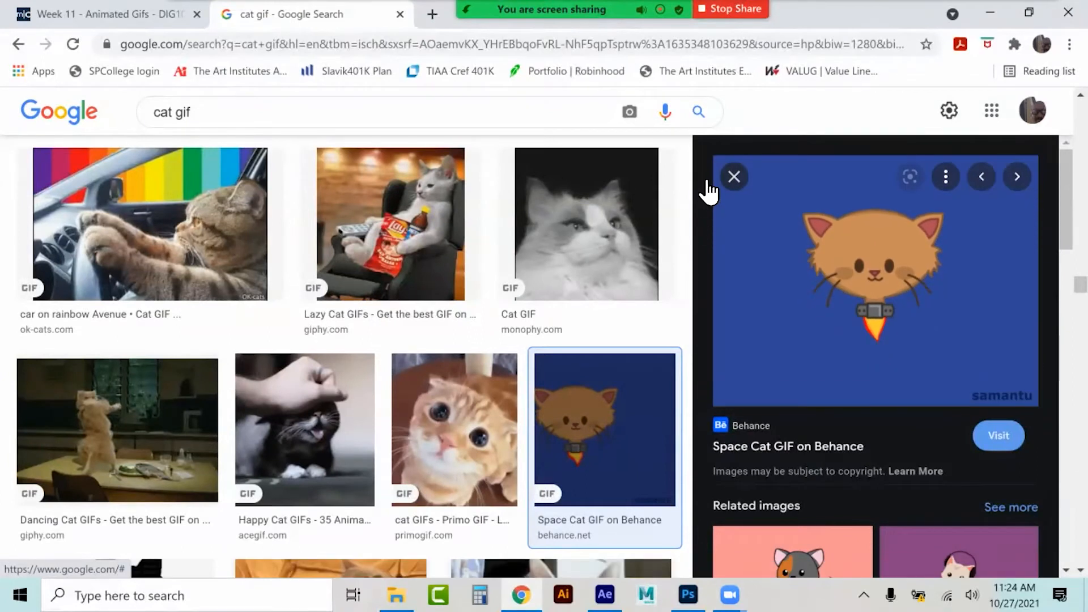
left_click(734, 177)
Replace "cat" in the image search query to search for "arms gif"
scroll(734, 176, "down", 2)
scroll(536, 356, "down", 2)
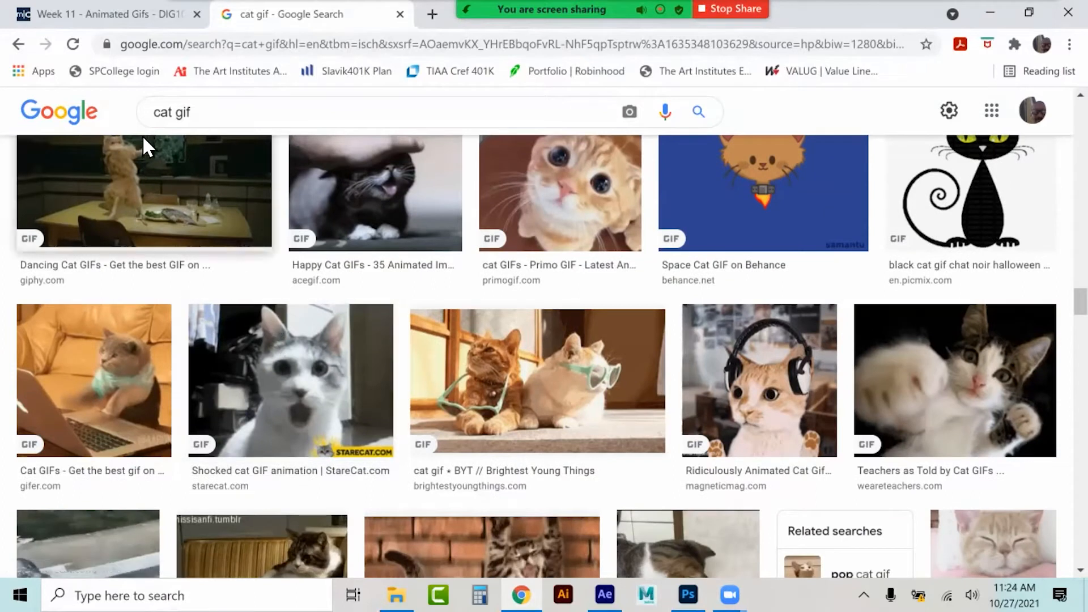
left_click_drag(172, 113, 107, 117)
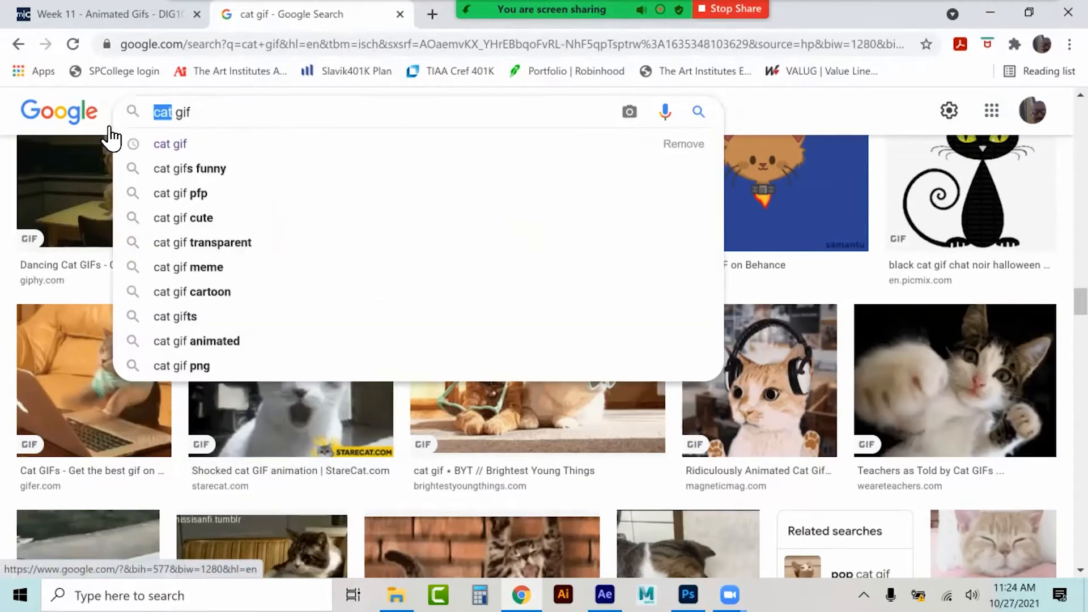
type("arms")
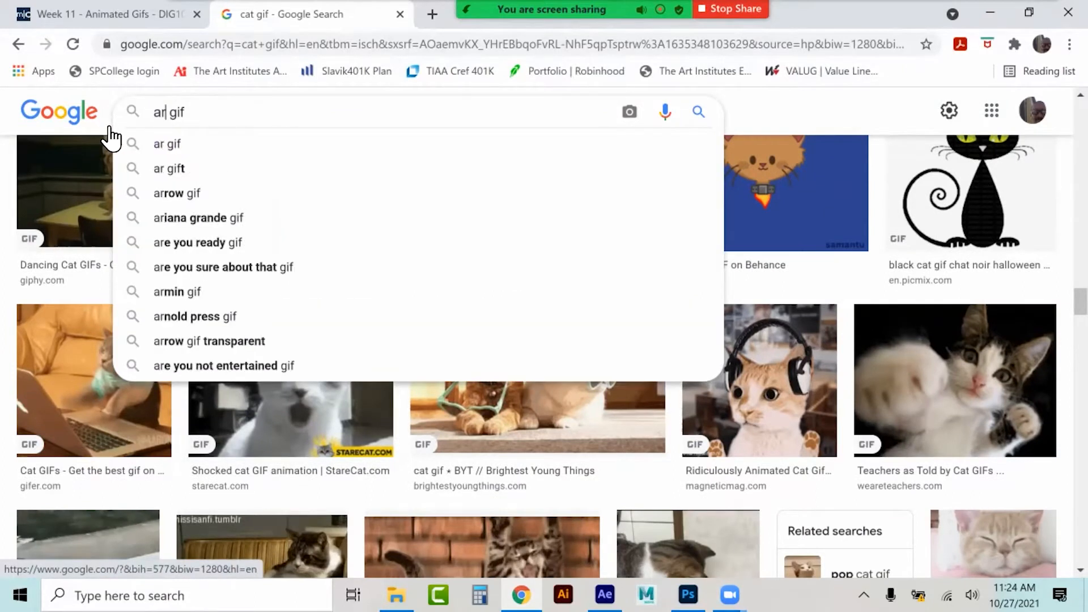
key("Return")
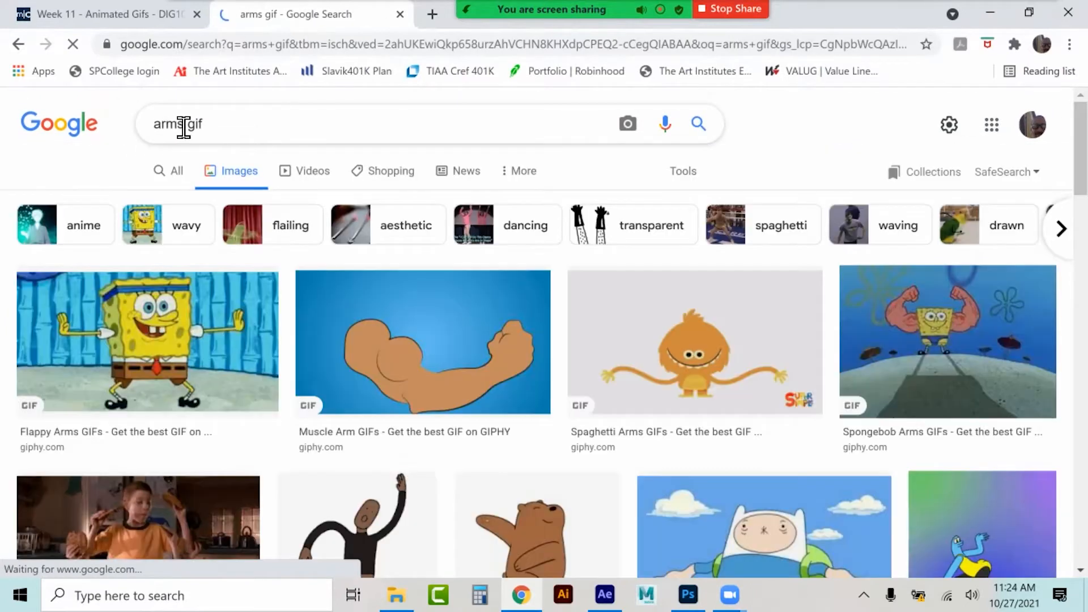
Refine the image search to "doodle arms gif"
left_click(160, 128)
type("doodle")
key("Return")
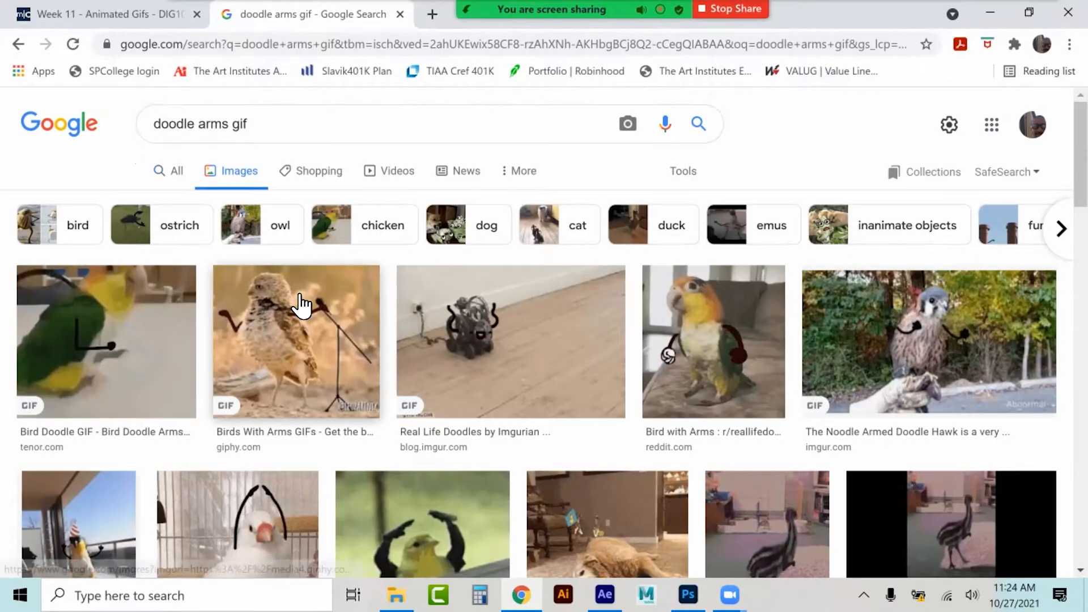
Preview the Birds With Arms GIF from Giphy and the Life Doodles emu GIF from Know Your Meme, closing each preview
left_click(301, 304)
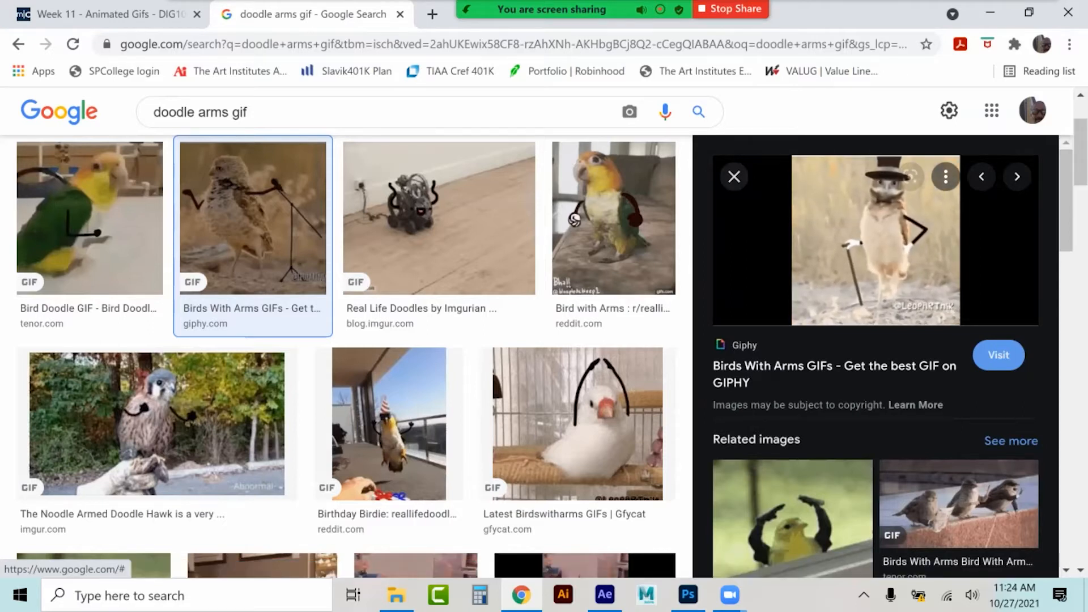
key("Escape")
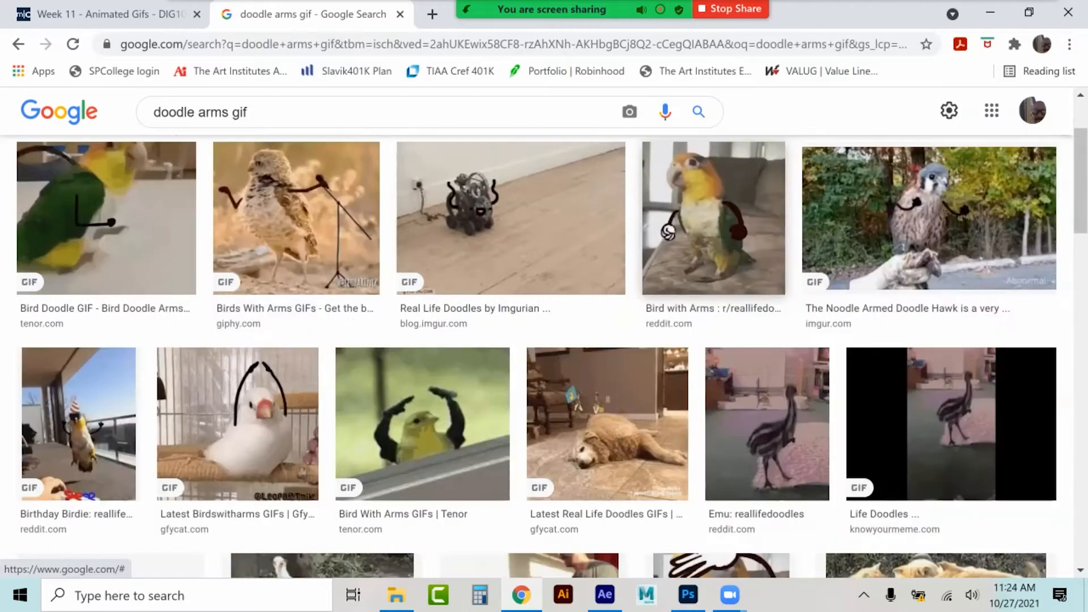
scroll(508, 349, "down", 1)
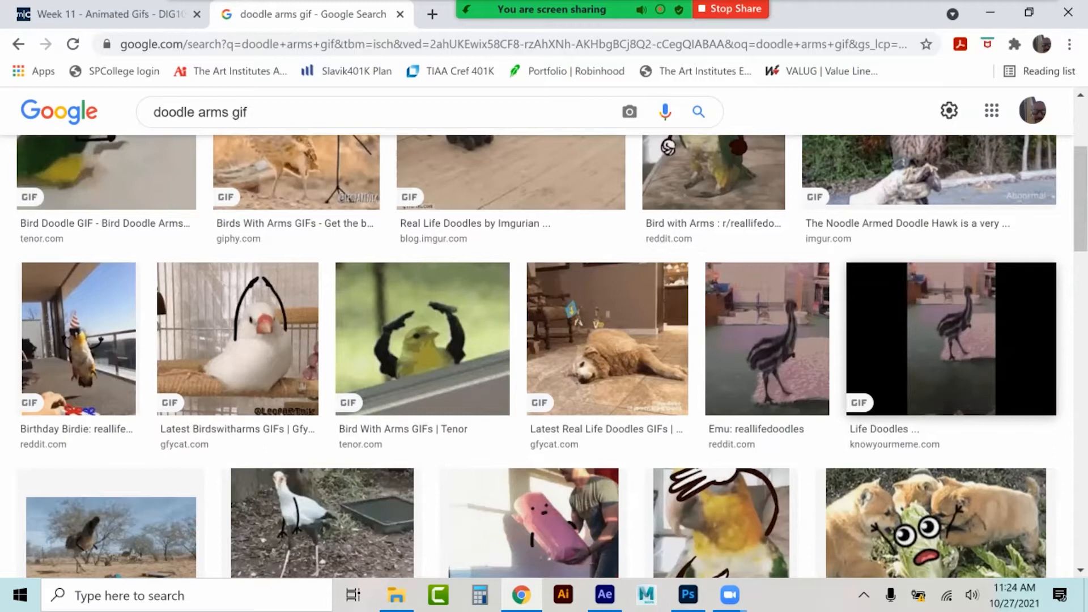
left_click(952, 340)
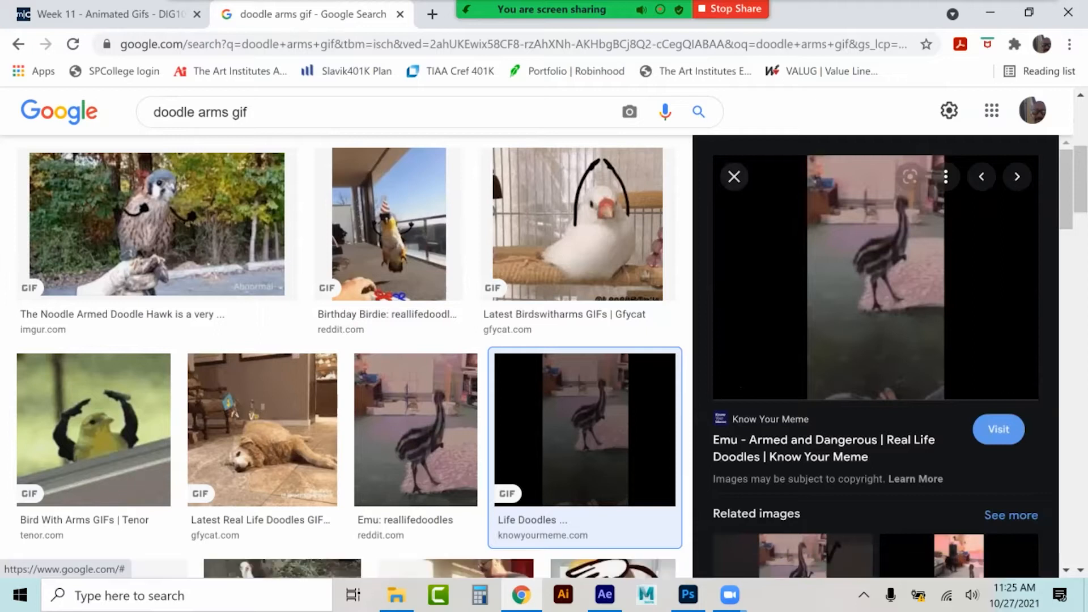
left_click(689, 356)
scroll(688, 356, "down", 2)
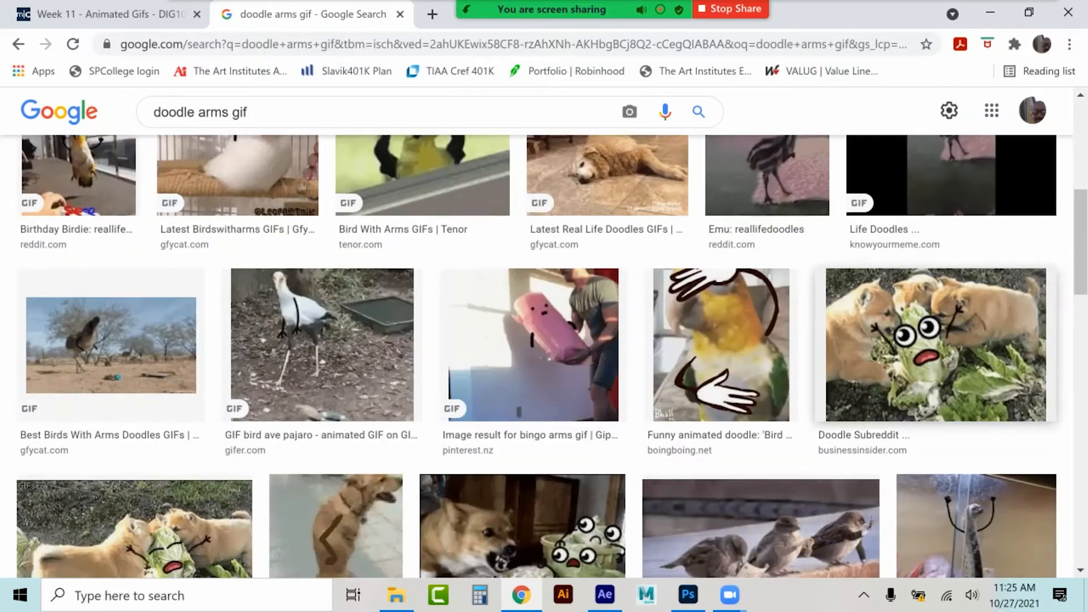
Preview the Doodle Subreddit image of puppies with a lettuce and the two-legged dog GIF from Imgur, closing each preview
left_click(907, 345)
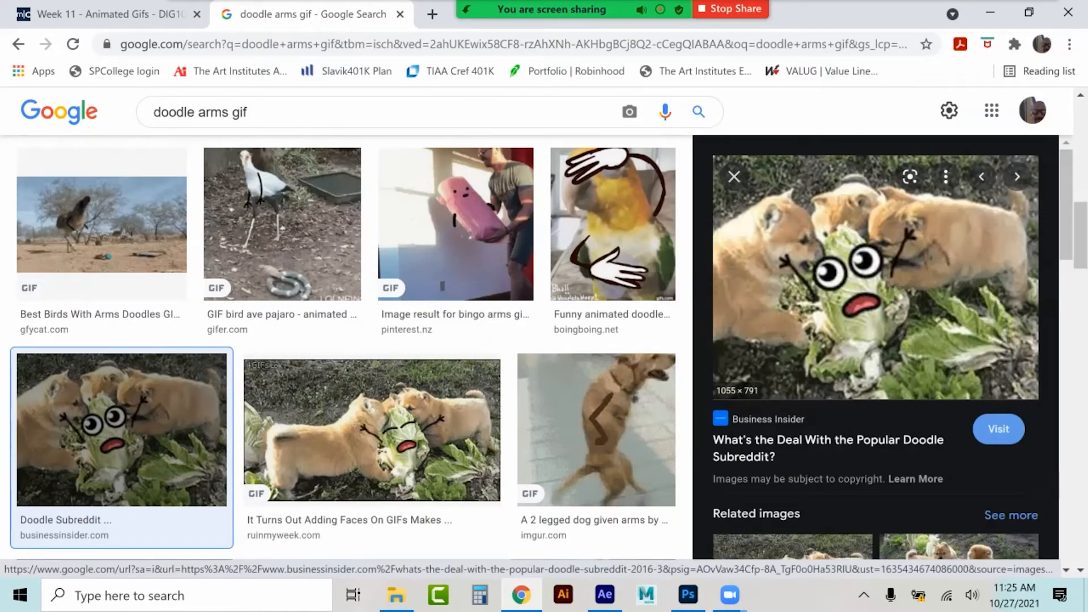
key("Escape")
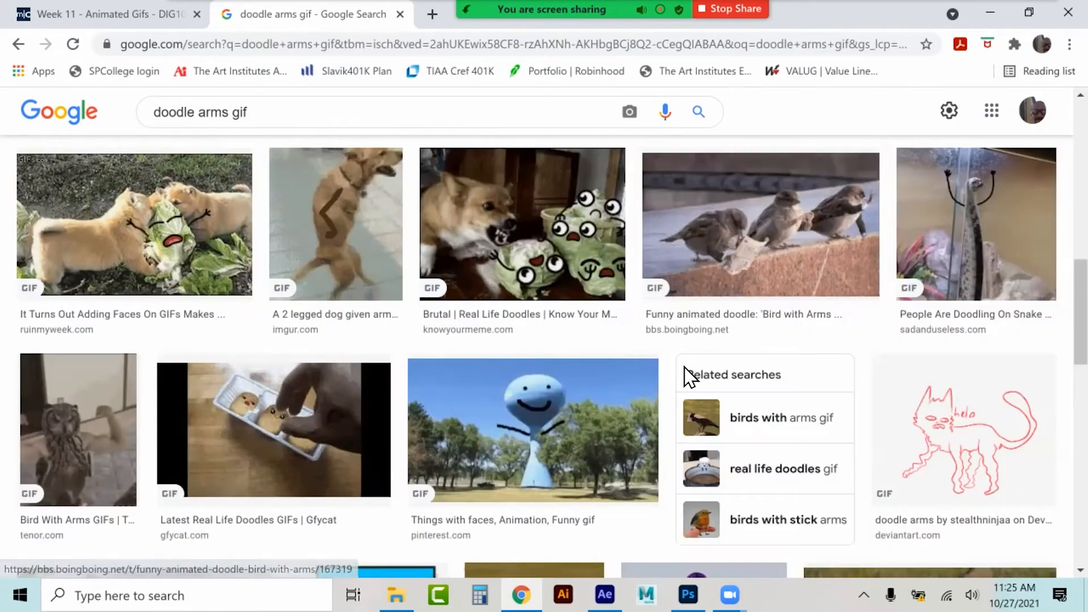
left_click(333, 250)
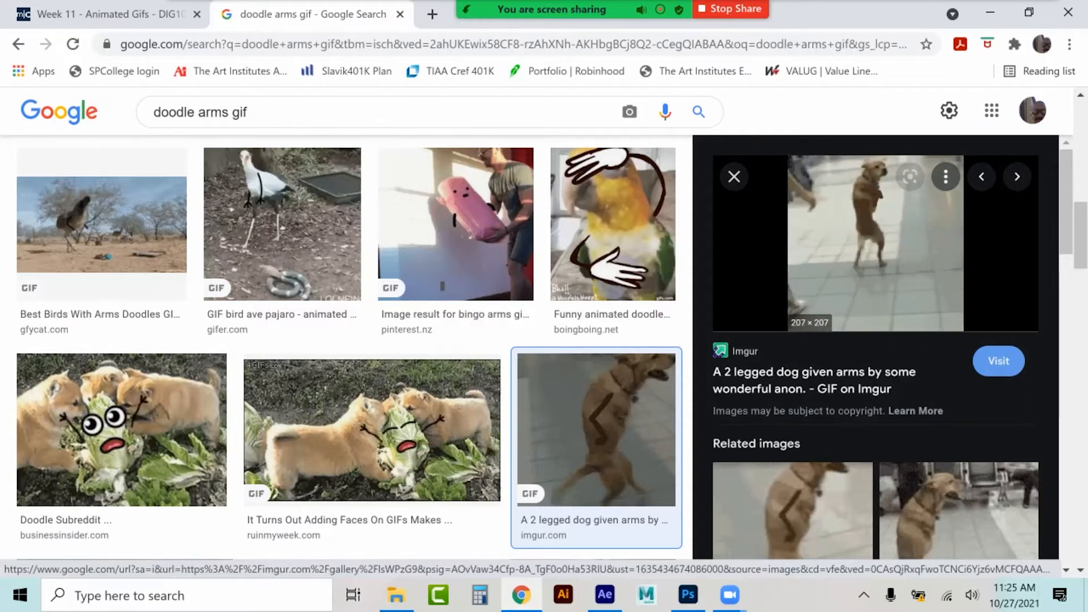
key("Escape")
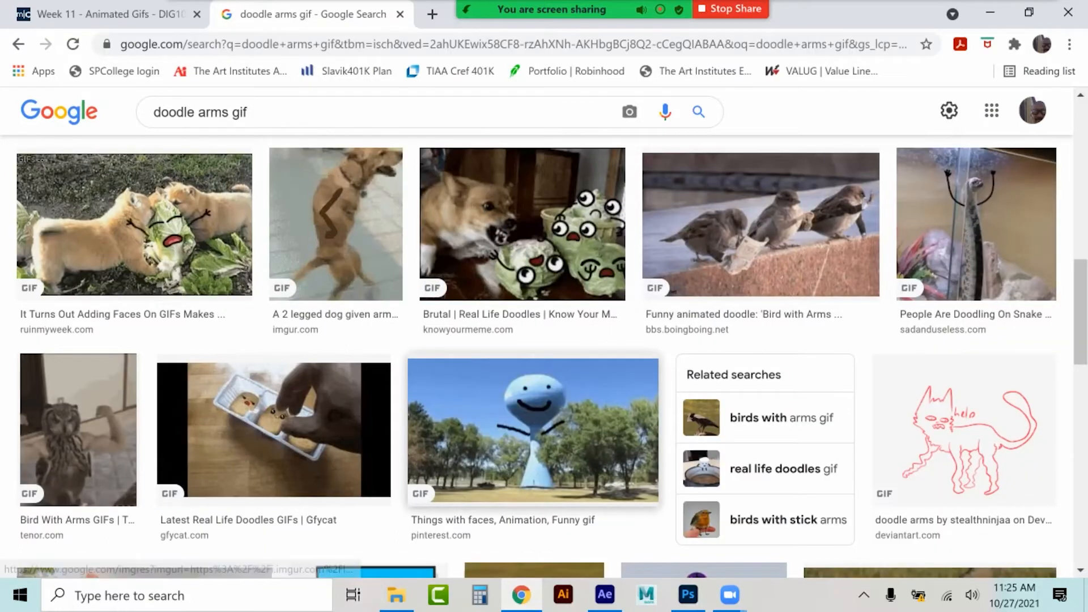
Preview and close the "Things with faces" GIF from Pinterest, and look through more doodle arms results
left_click(586, 379)
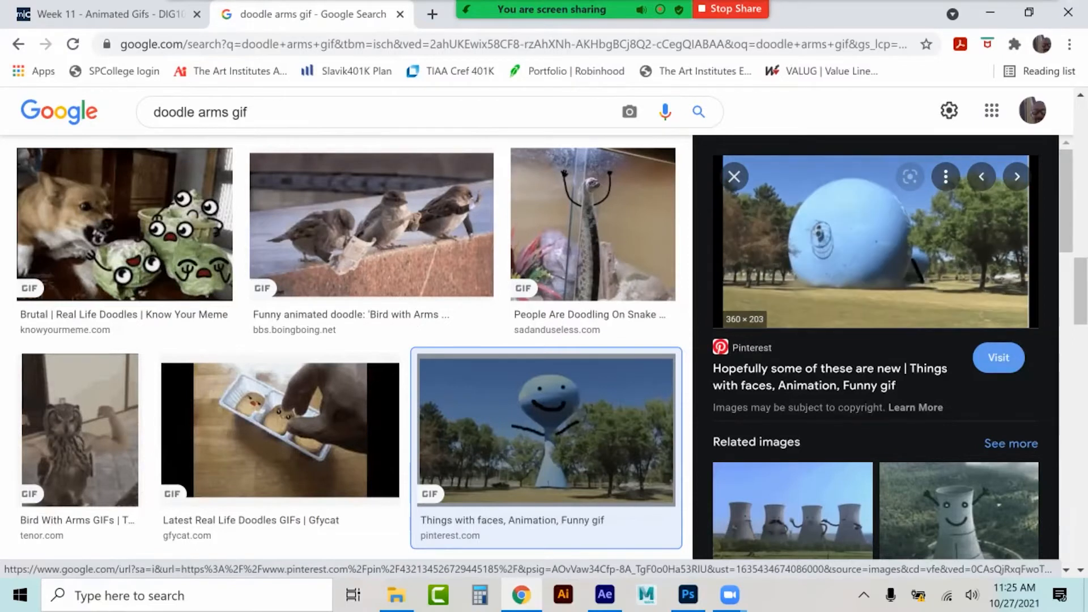
left_click(735, 176)
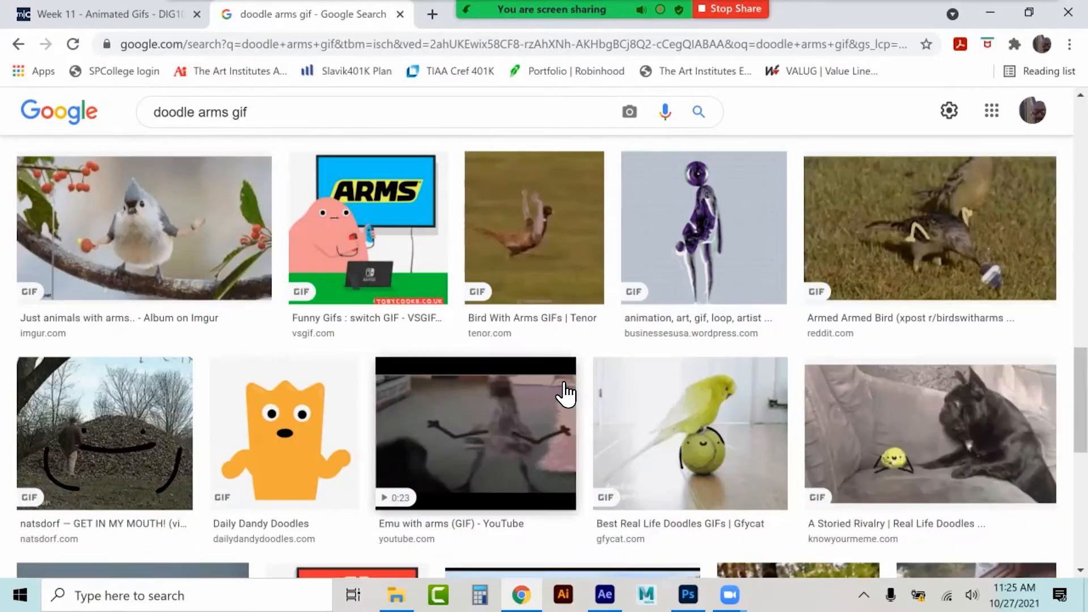
scroll(570, 391, "down", 3)
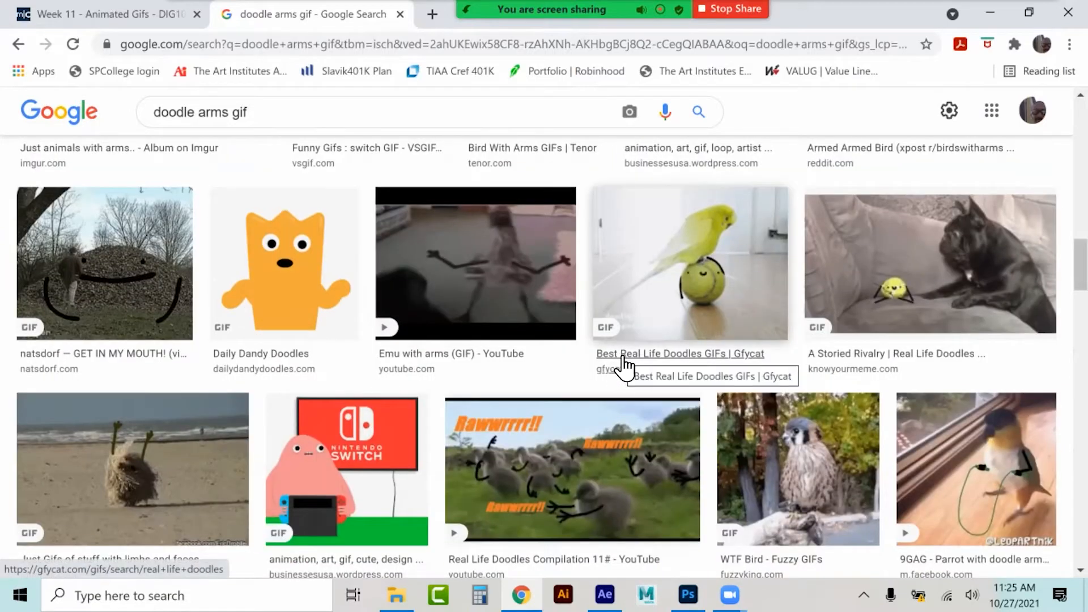
scroll(625, 368, "down", 3)
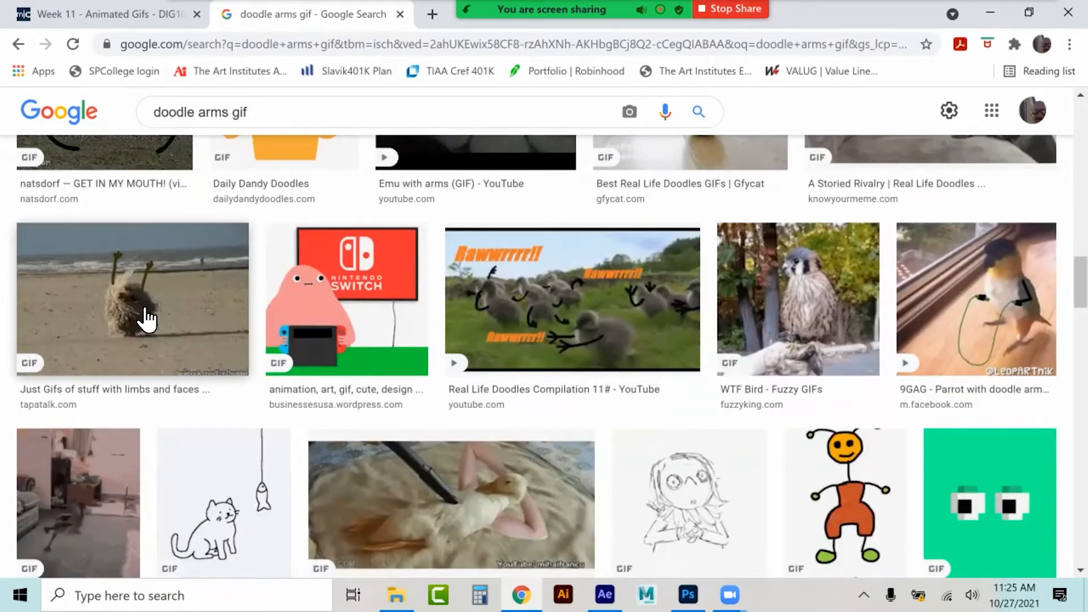
Preview the Tapatalk GIF of stuff with limbs and faces, close it, and look through more doodle arms results
left_click(145, 318)
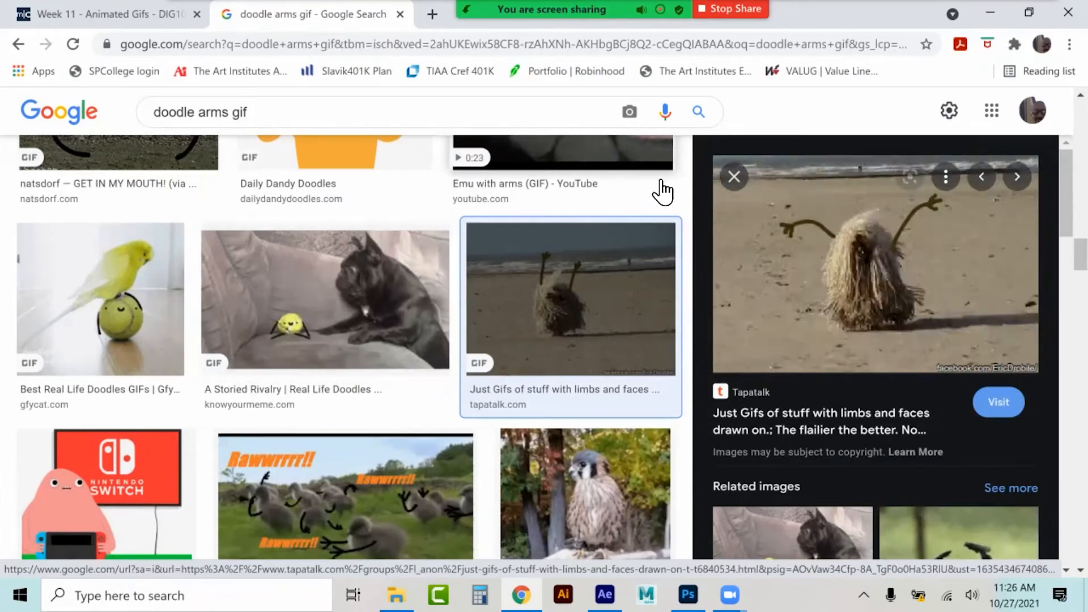
left_click(734, 177)
scroll(625, 326, "down", 3)
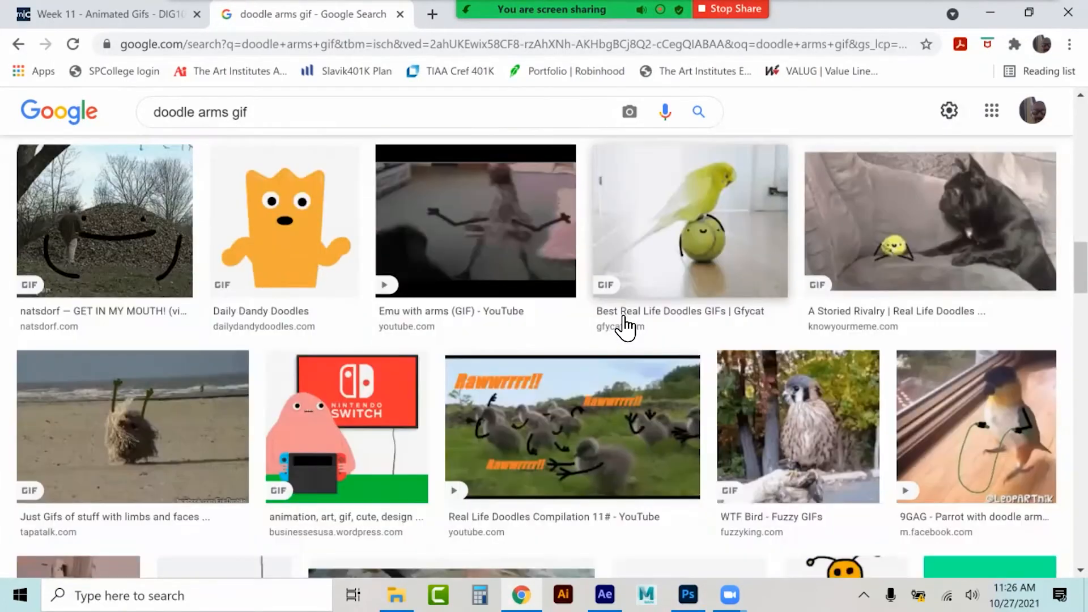
scroll(563, 326, "down", 3)
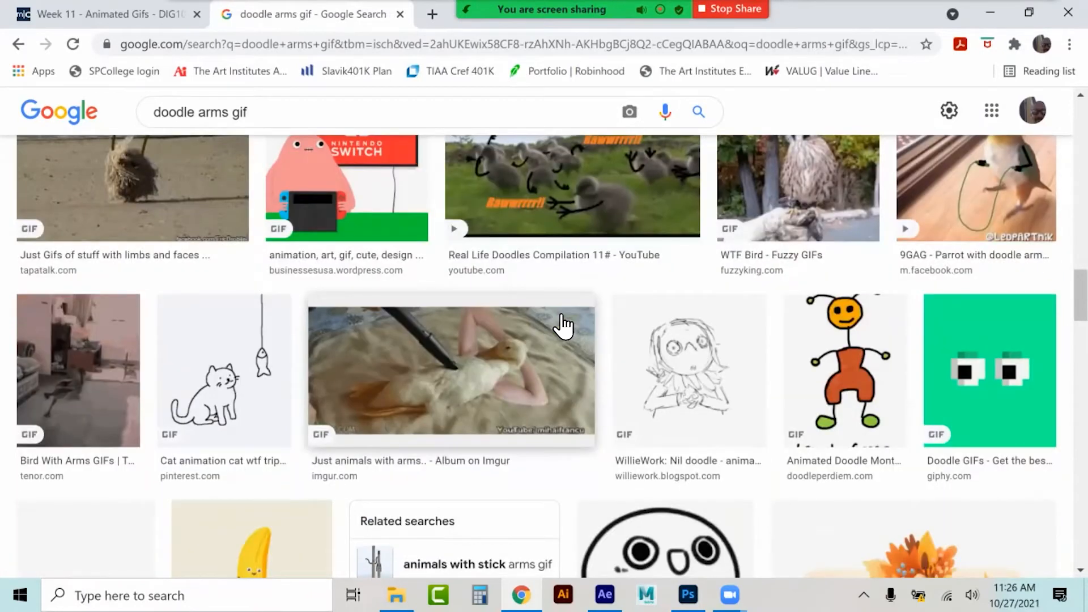
scroll(562, 326, "down", 6)
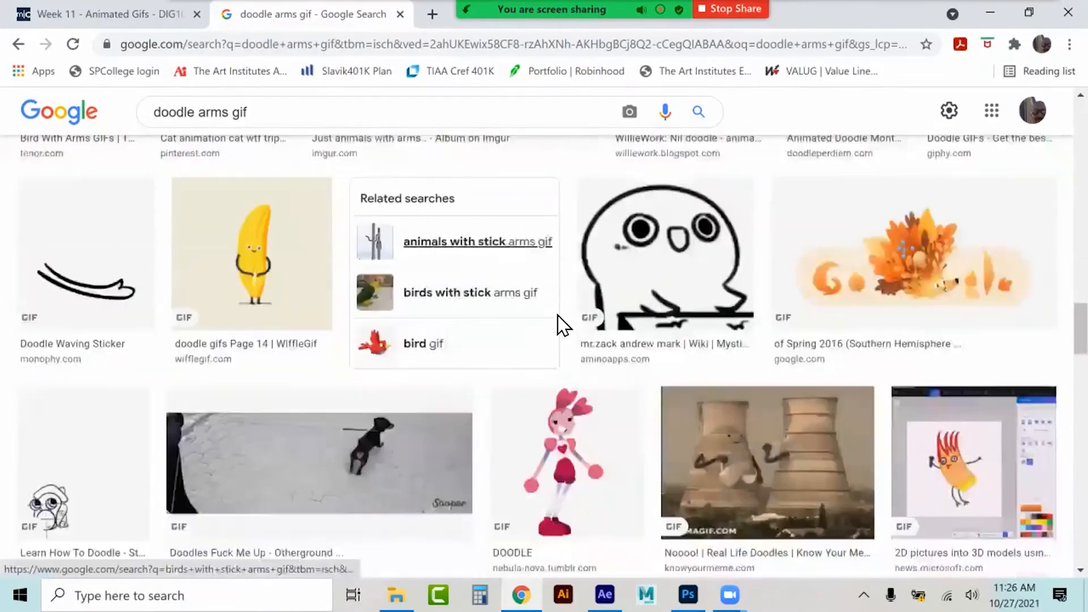
scroll(563, 325, "down", 2)
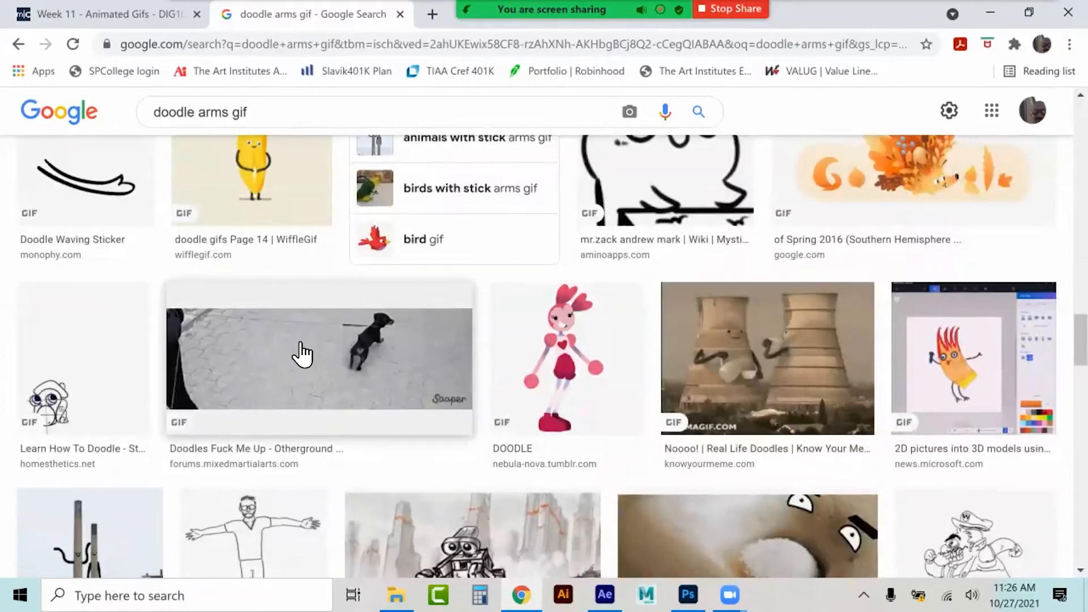
scroll(304, 355, "down", 3)
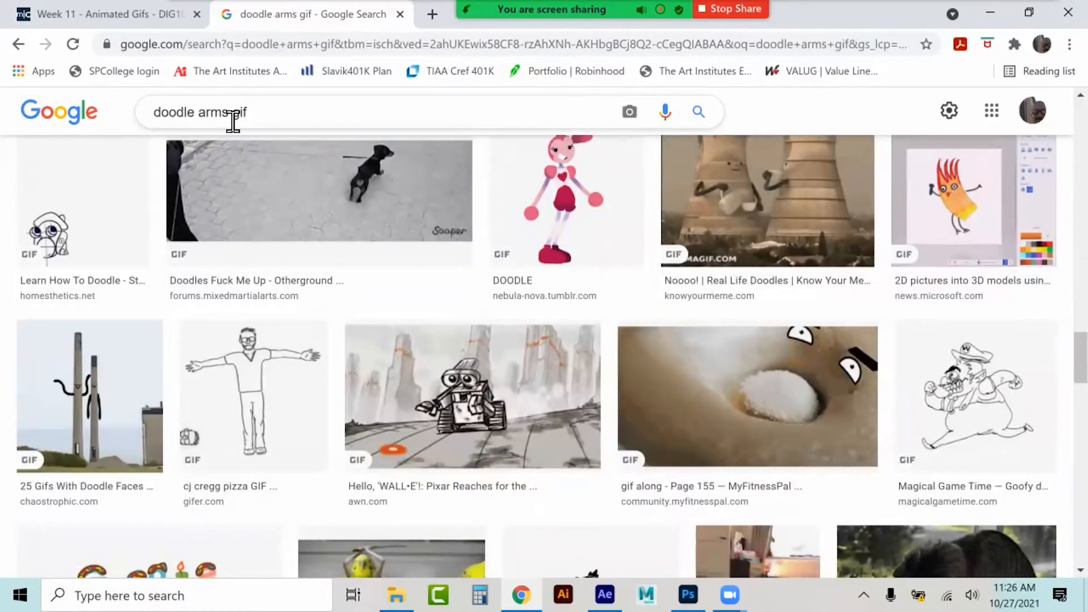
Search Google Images for "animated banana gif"
left_click_drag(232, 119, 134, 122)
type("animated ba")
type("nana")
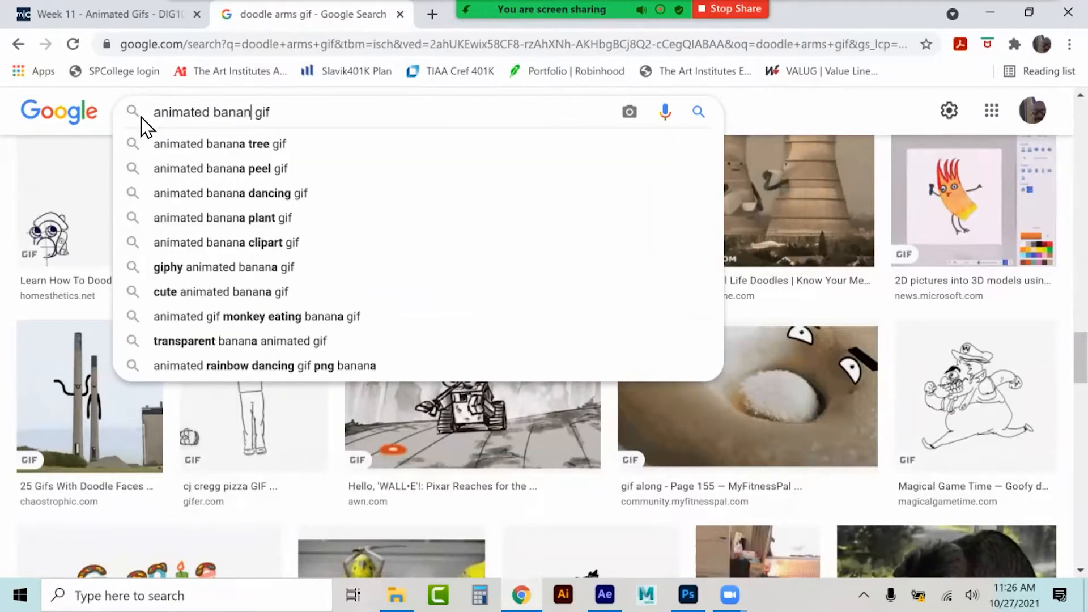
key("Return")
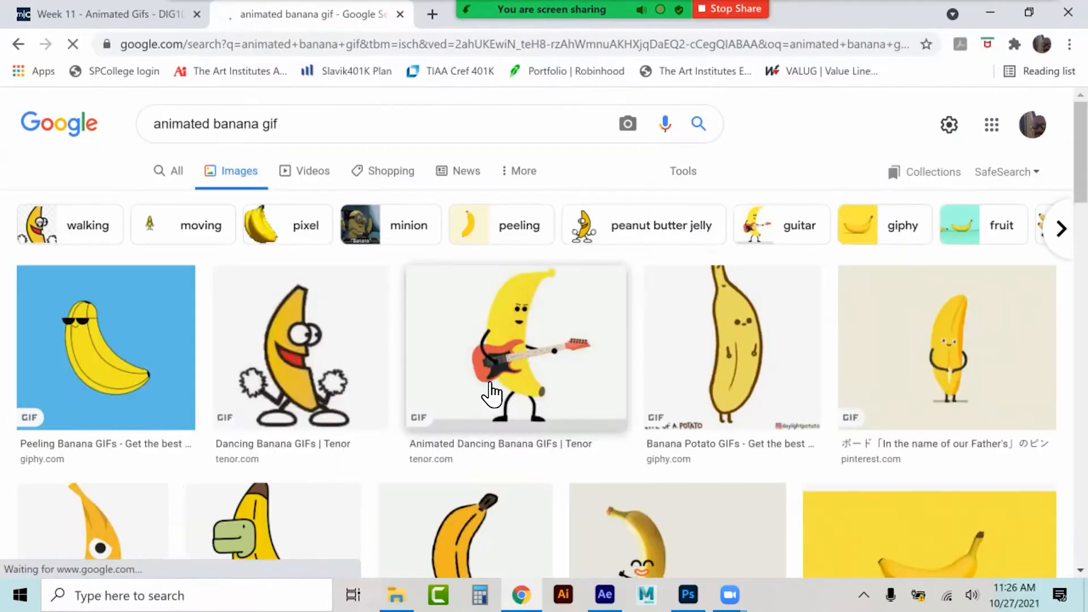
Preview and close the Dancing Banana GIF from Tenor, and look through the other animated banana results
left_click(324, 355)
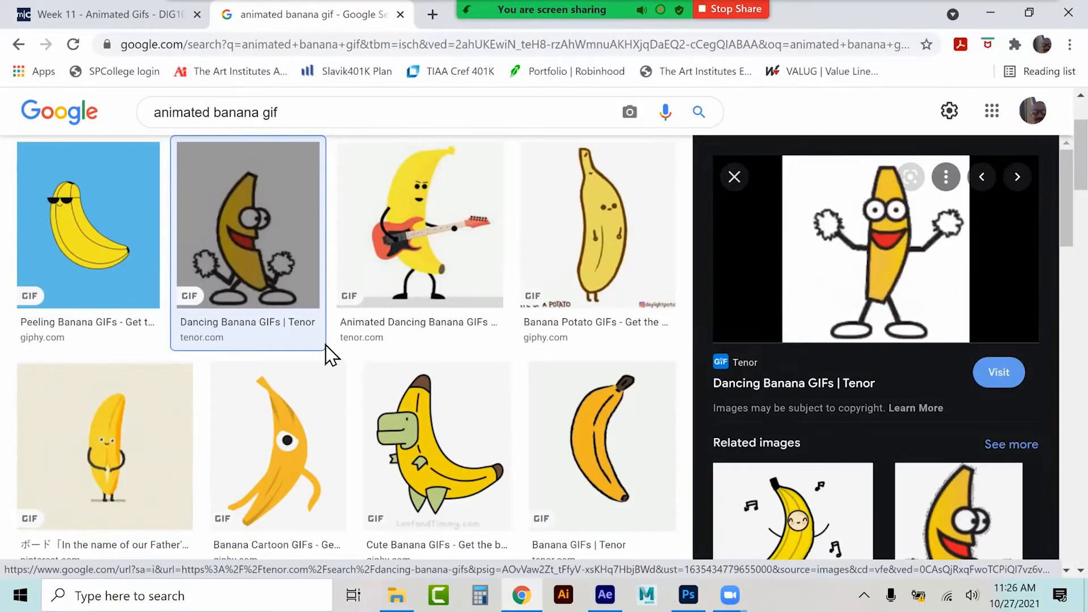
key("Escape")
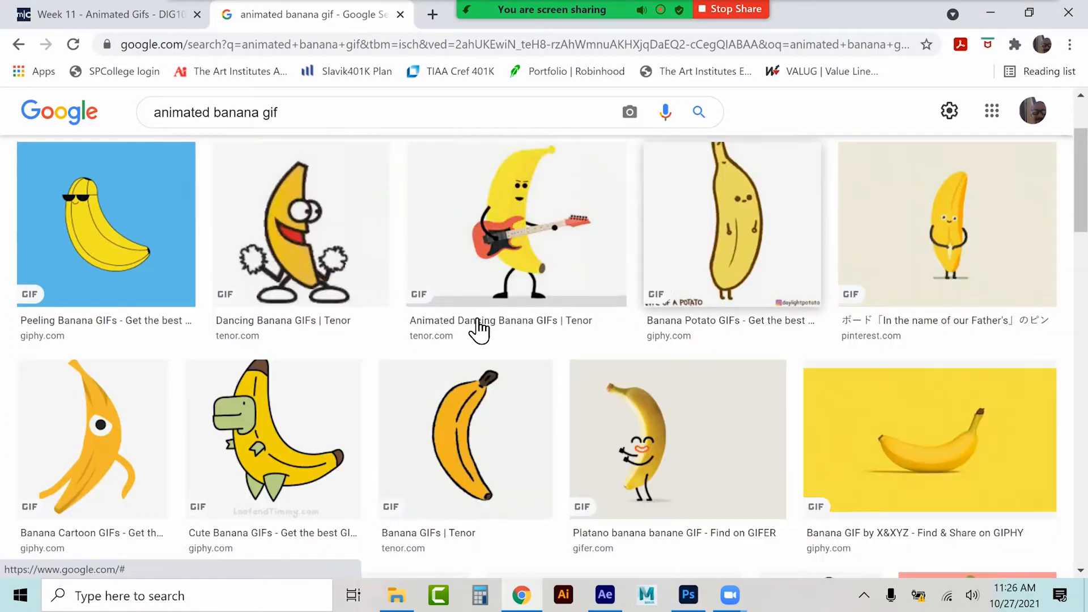
scroll(478, 327, "down", 3)
scroll(478, 328, "down", 6)
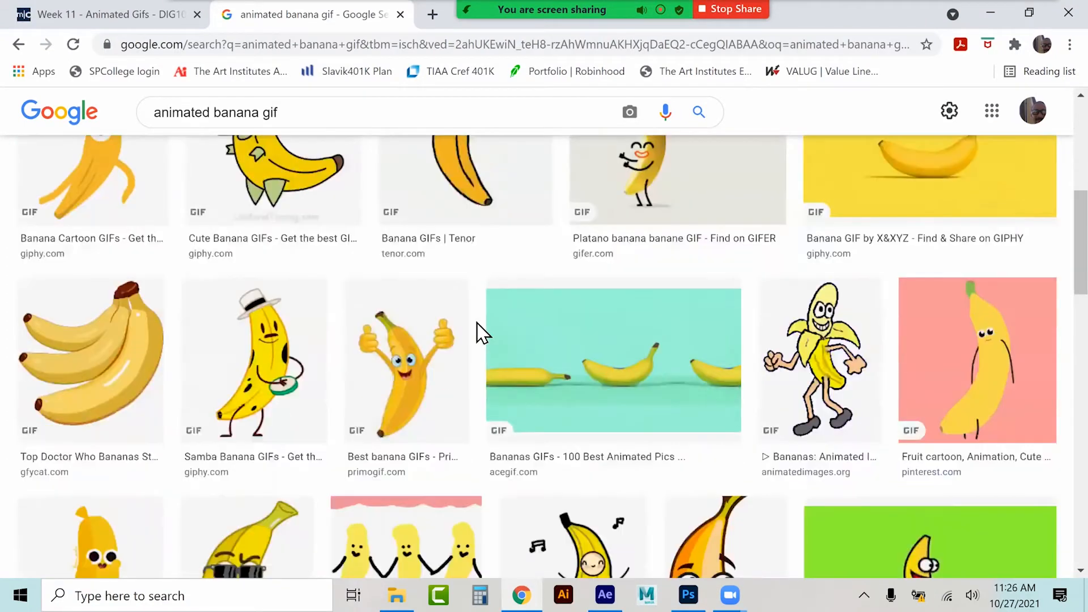
scroll(478, 328, "down", 5)
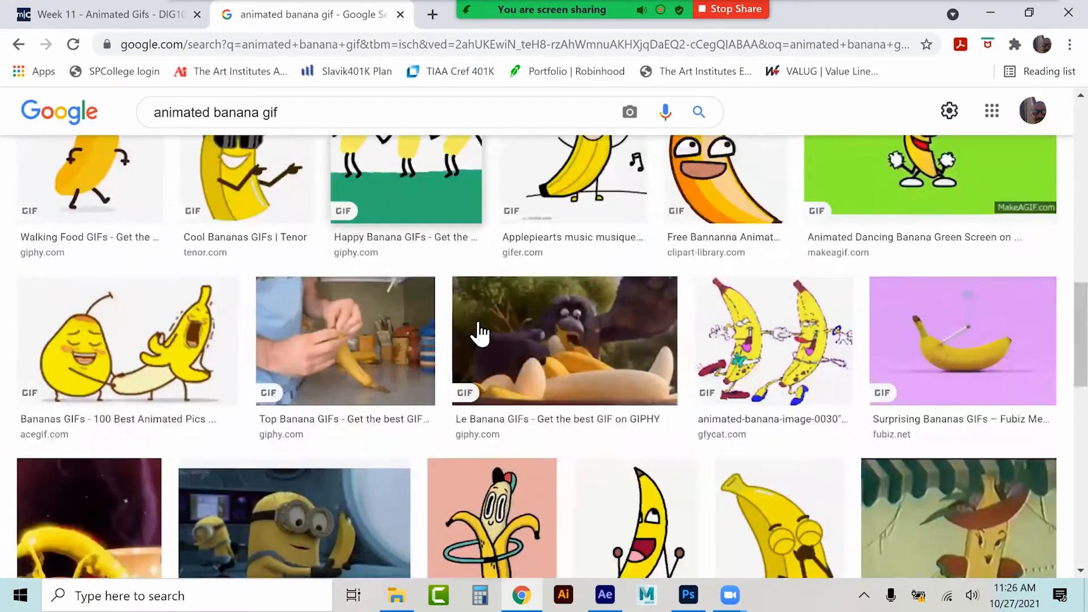
scroll(445, 198, "up", 20)
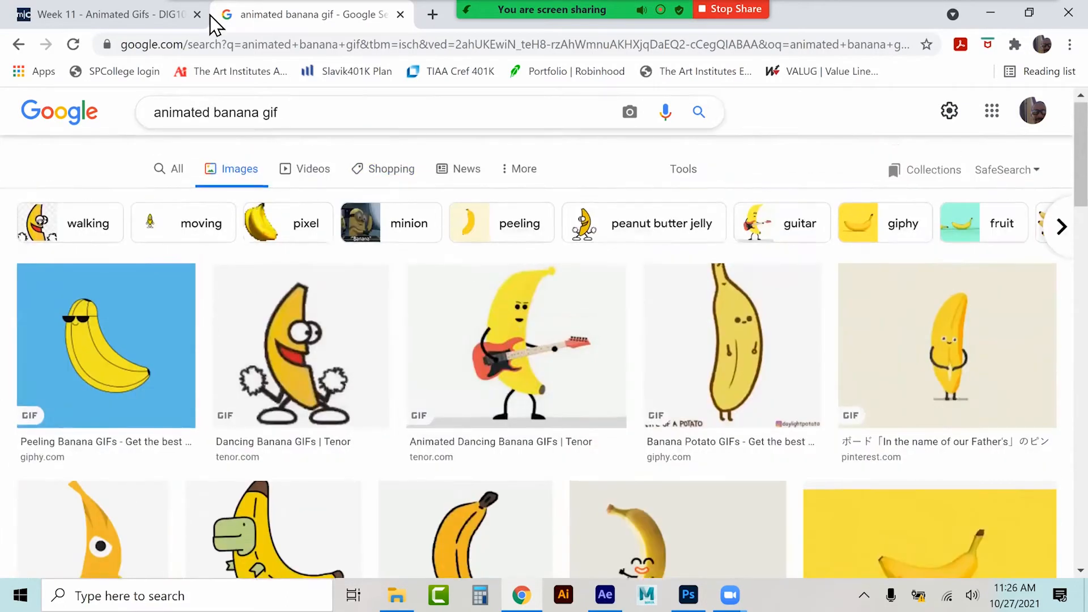
Return to the Week 11 course page and review the Assignment 6 requirements for the looping animation GIFs
left_click(94, 13)
scroll(501, 352, "down", 20)
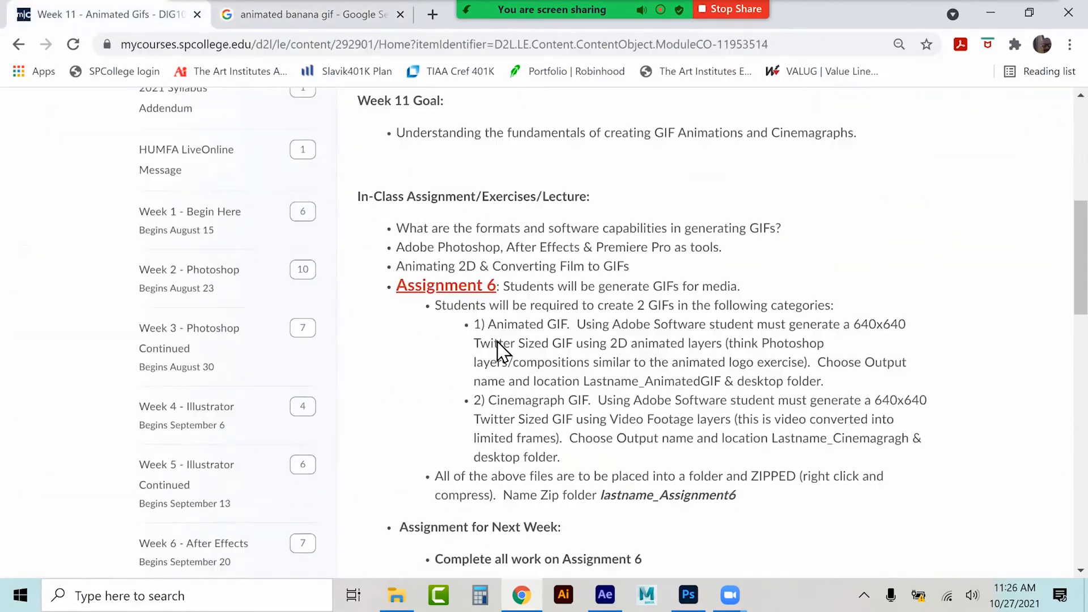
scroll(502, 351, "down", 3)
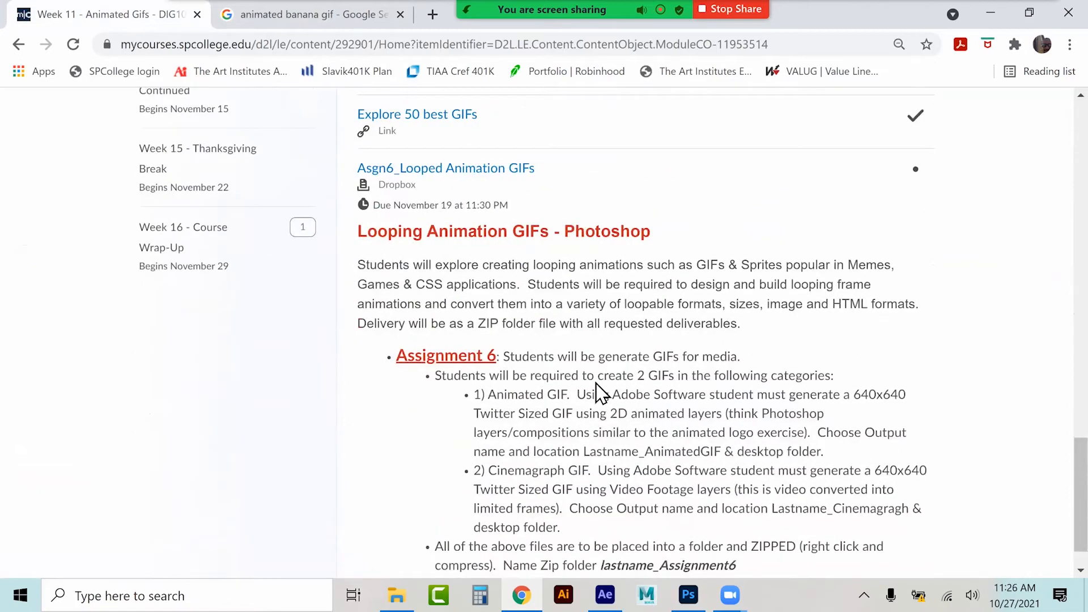
Switch to Photoshop and create a new 640 x 640 pixel document at 72 pixels/inch in RGB Color with a white background
key("alt+Tab")
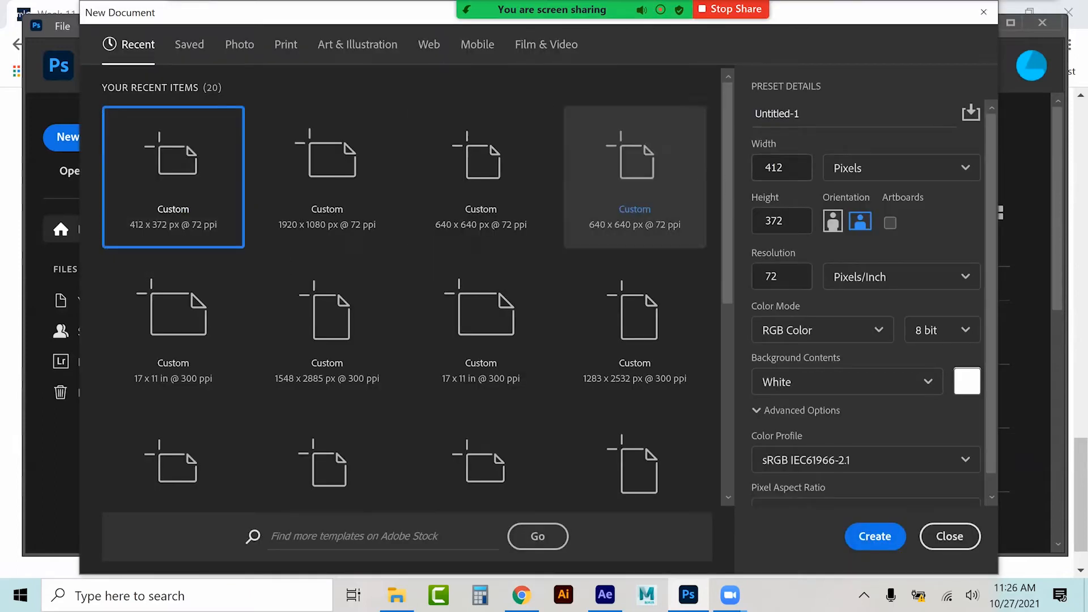
double_click(775, 168)
type("640")
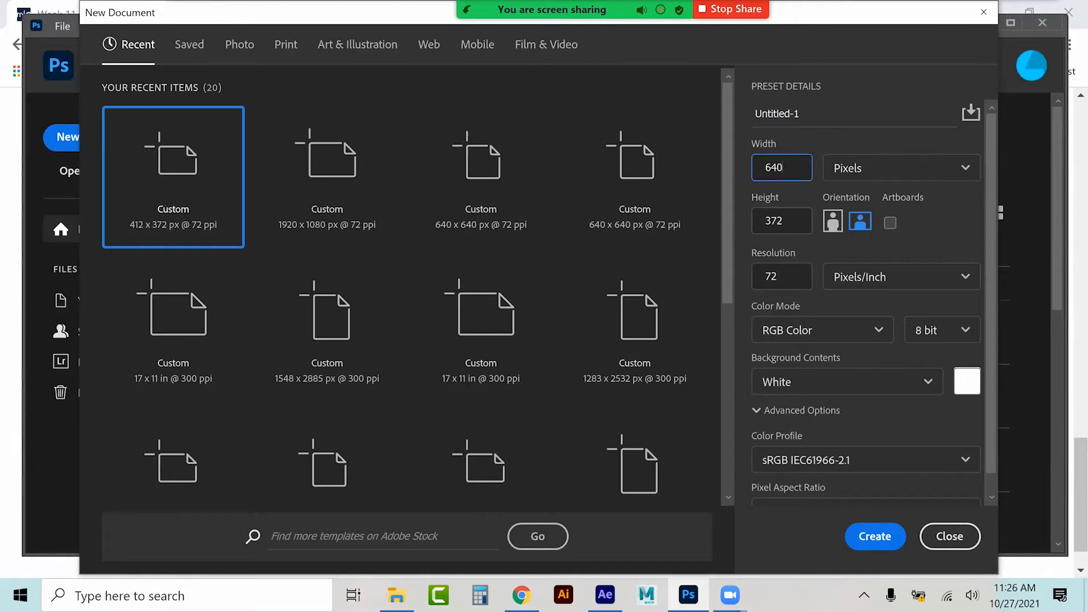
key("Tab")
type("640")
key("Tab")
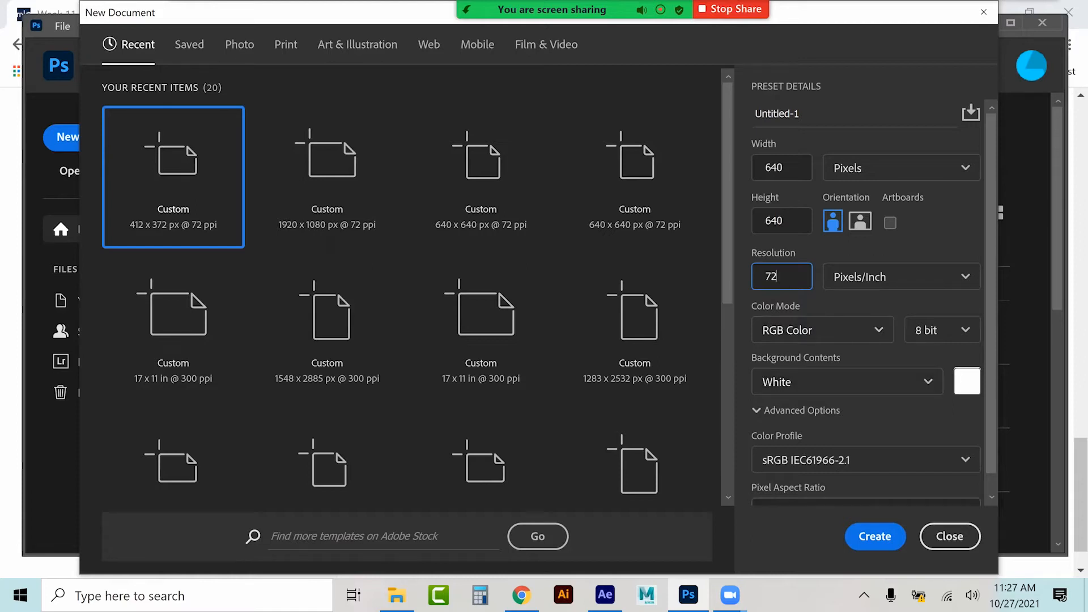
key("Return")
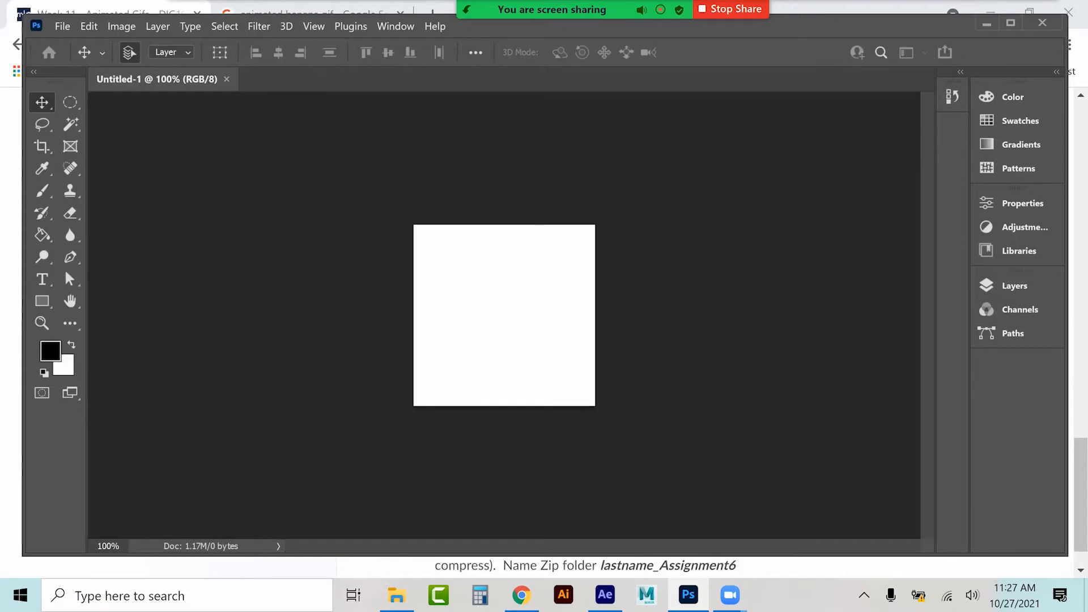
Show the new document's layers and open the Timeline for animating
key("ctrl+plus")
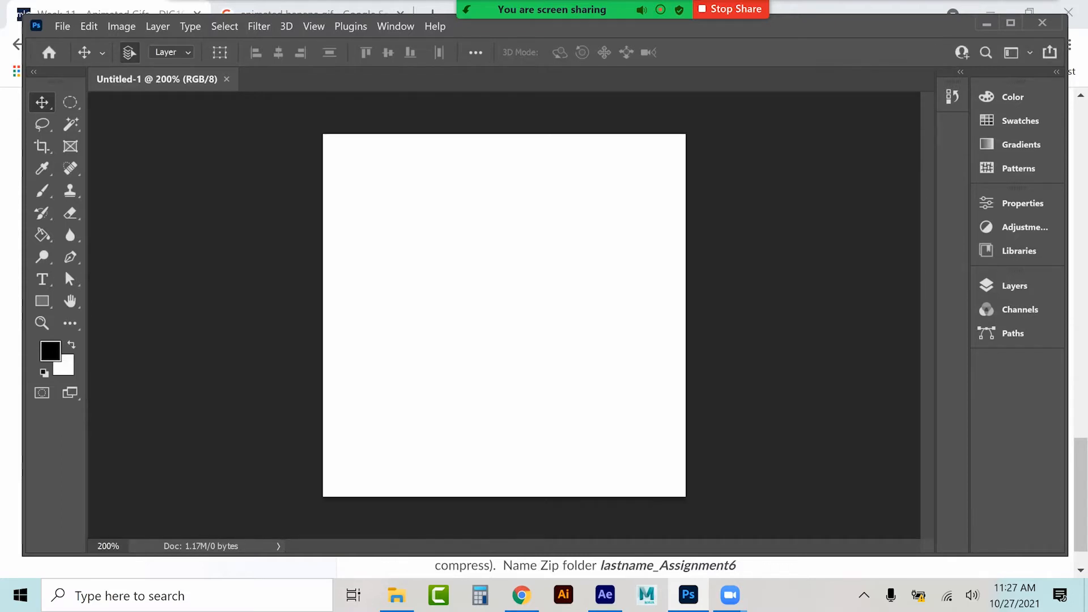
left_click(1014, 286)
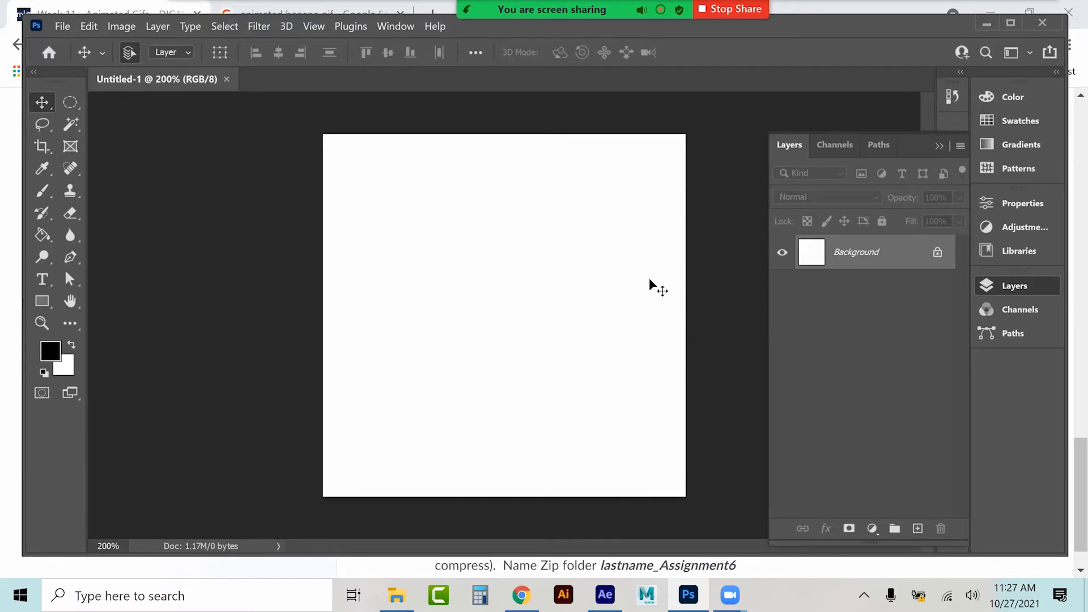
left_click(396, 23)
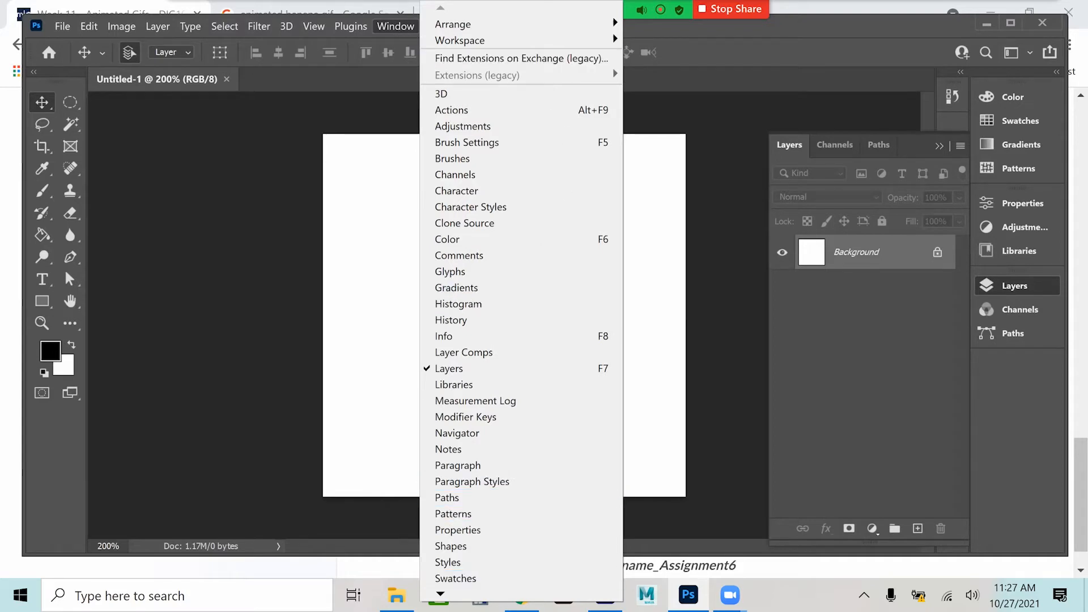
mouse_move(440, 593)
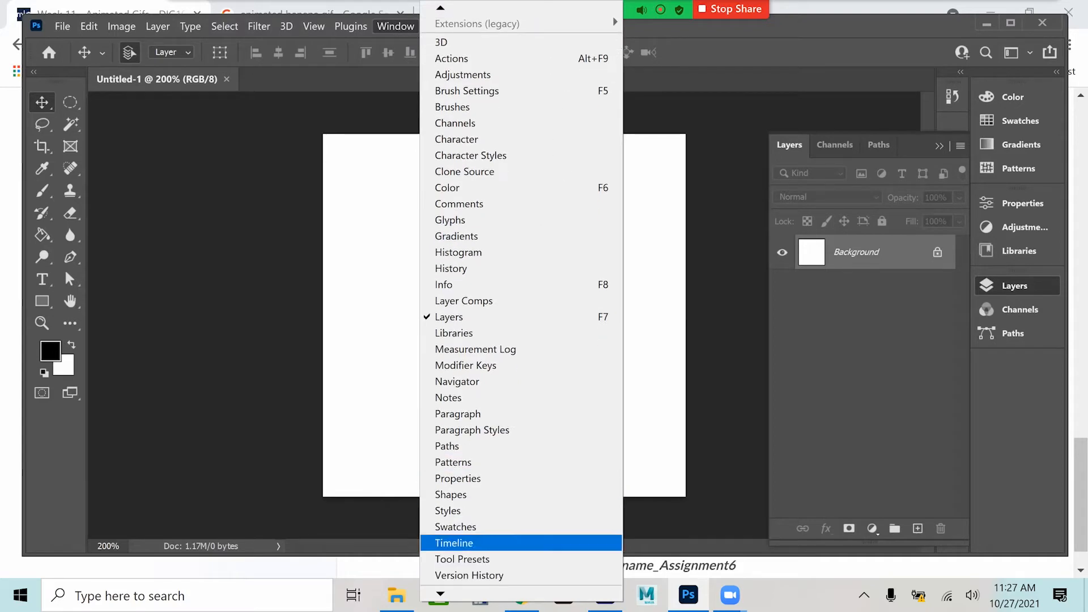
left_click(454, 543)
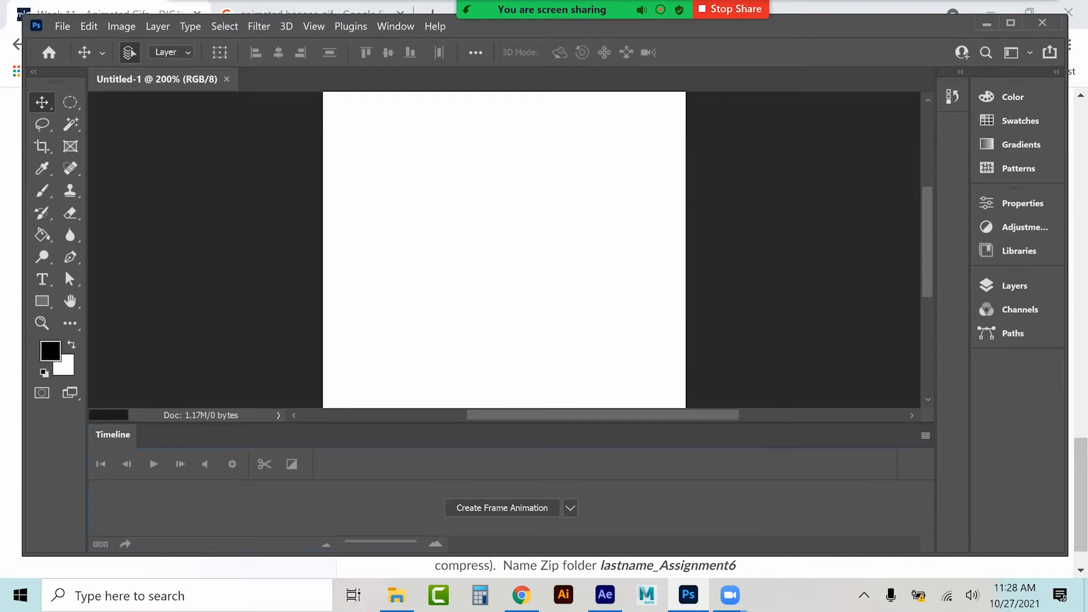
Choose the Create Frame Animation option for the timeline and create the frame animation
key("ctrl+minus")
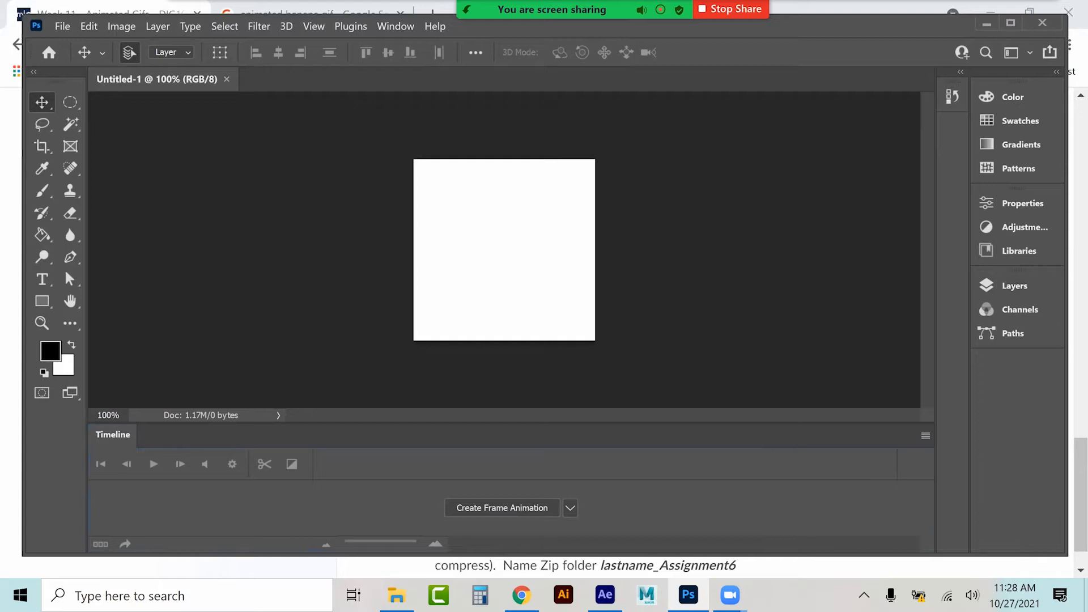
left_click(571, 507)
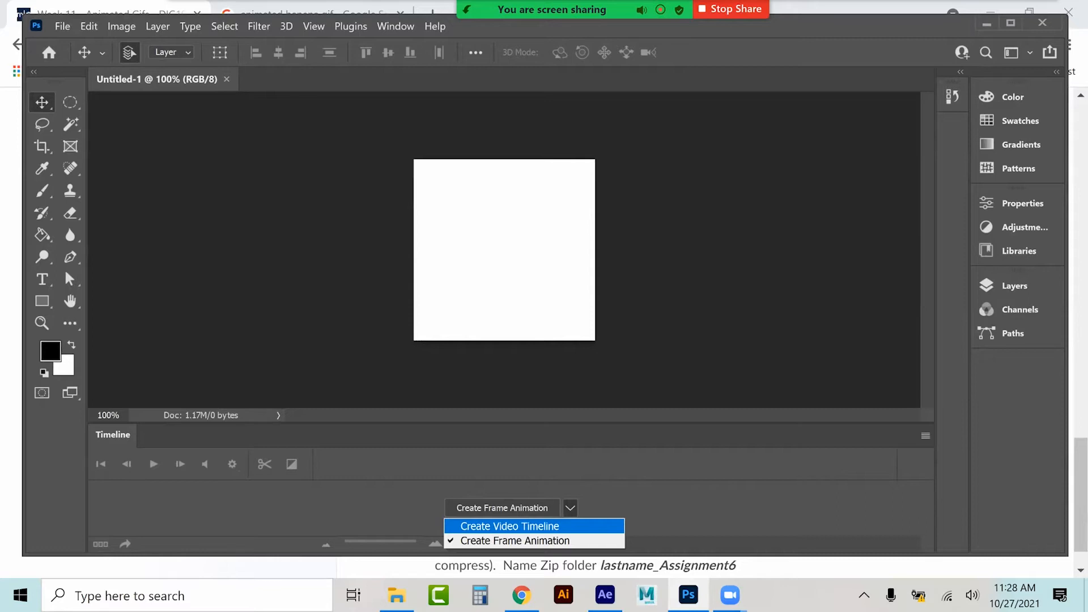
left_click(515, 541)
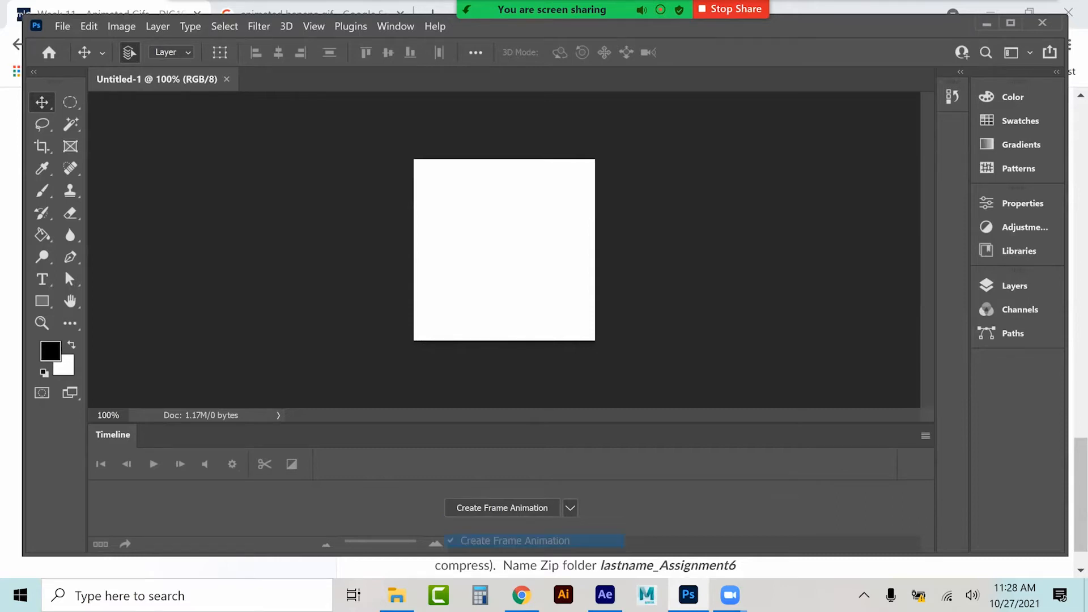
left_click(502, 507)
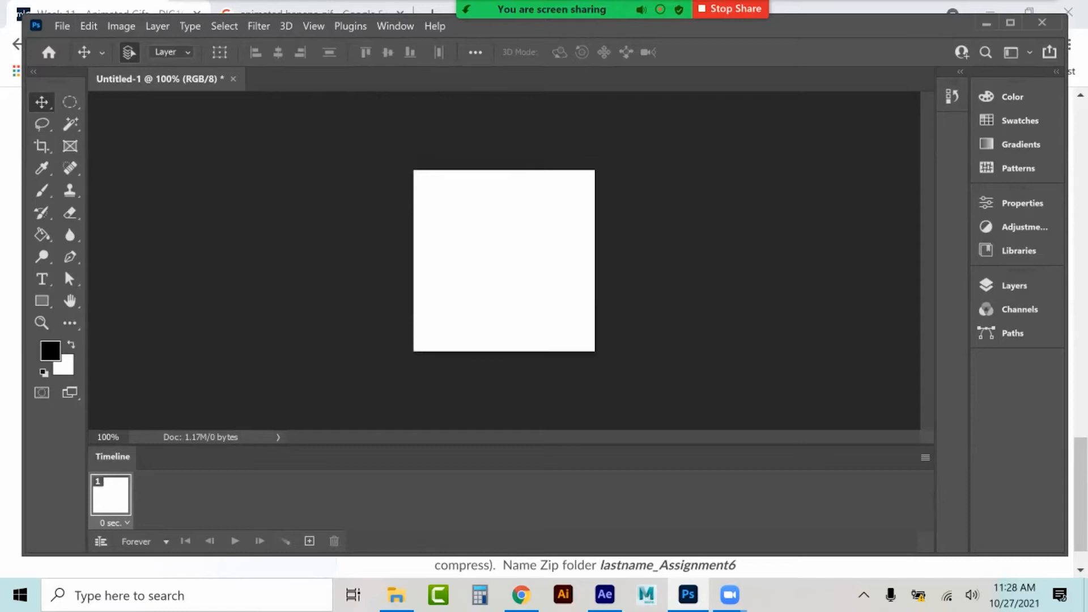
Review the available frame delays and set the first frame's delay to 0.1 seconds
left_click(113, 522)
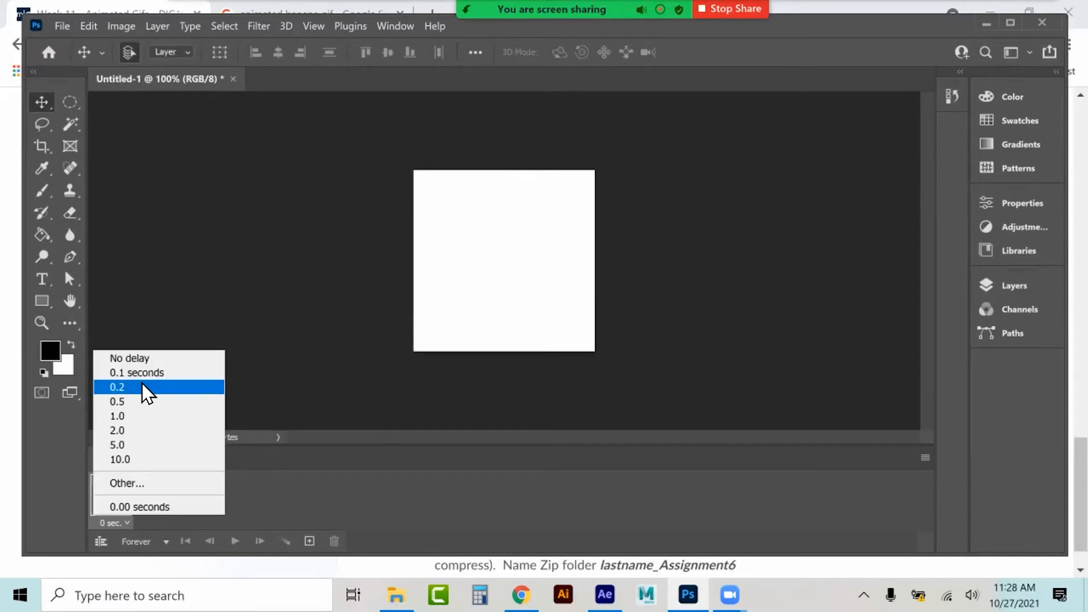
key("Down")
key("Down")
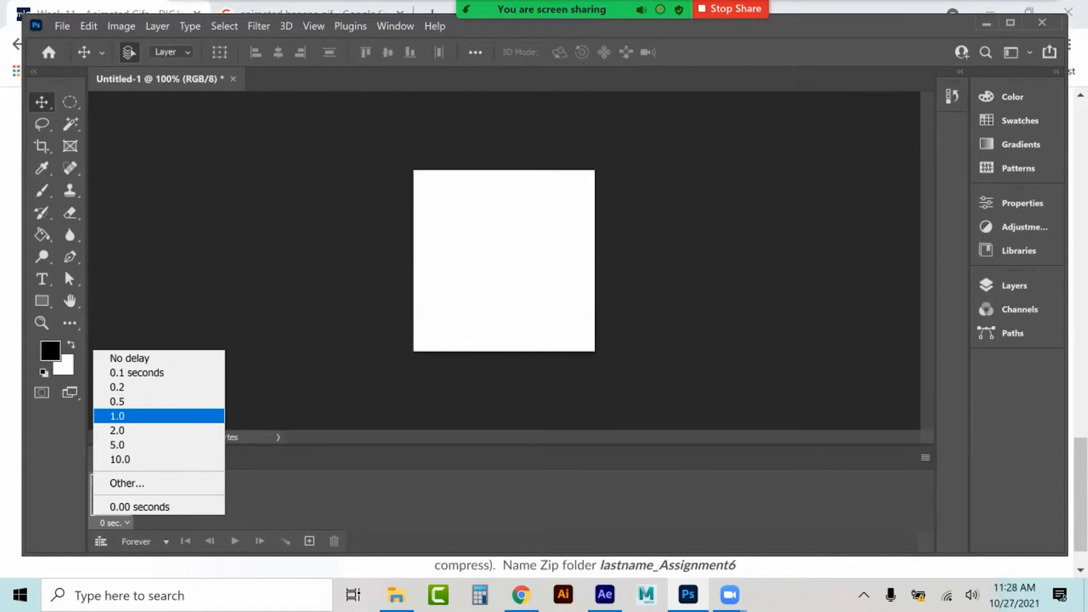
key("Down")
key("Down")
key("Down")
key("Down")
key("Down")
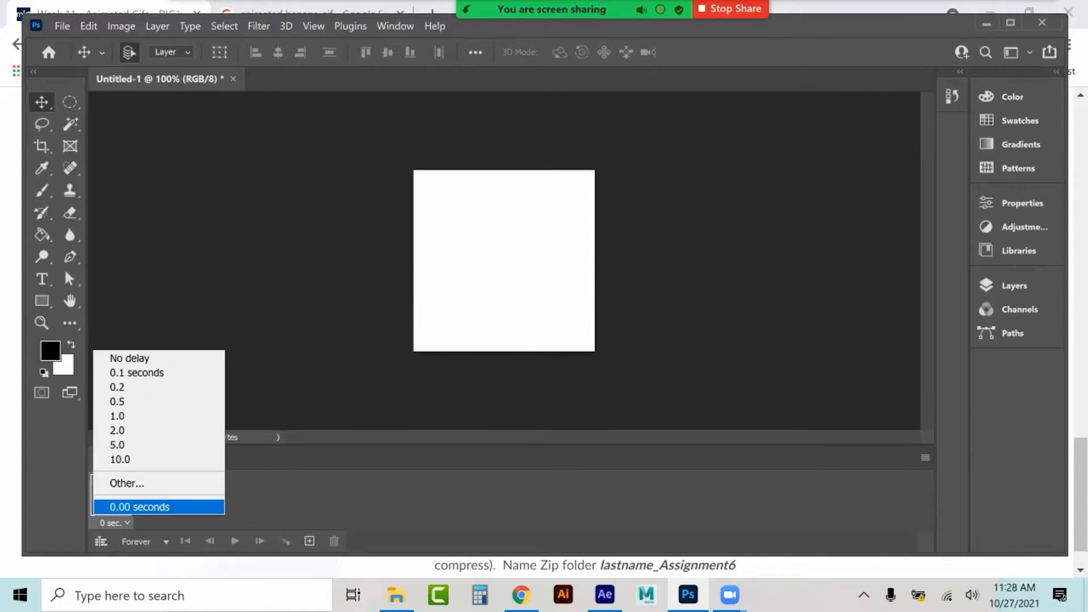
left_click(143, 375)
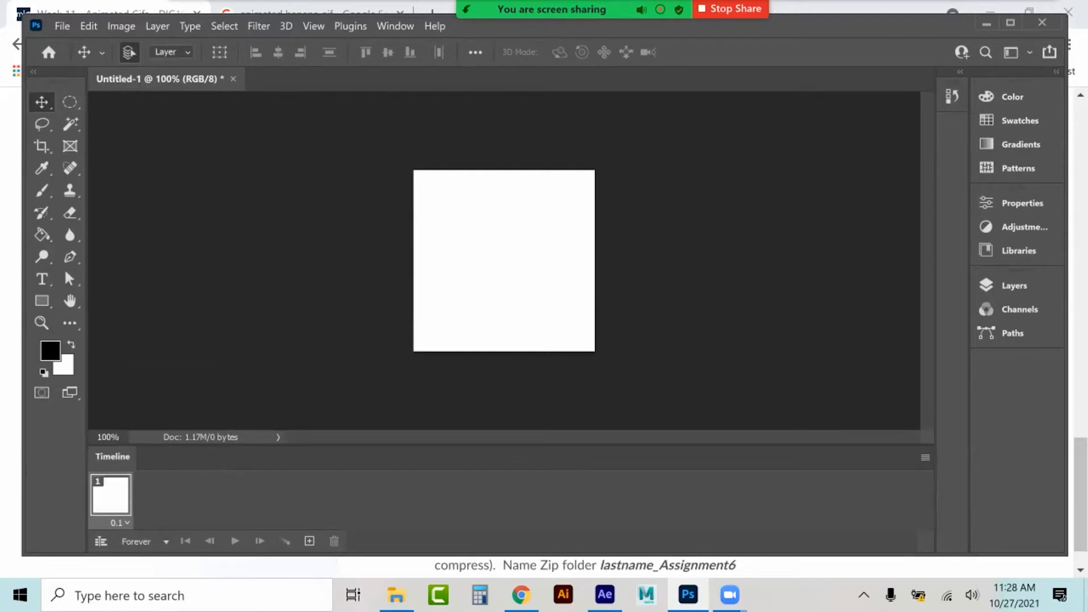
Review the animation's looping options and keep Forever selected
left_click(138, 542)
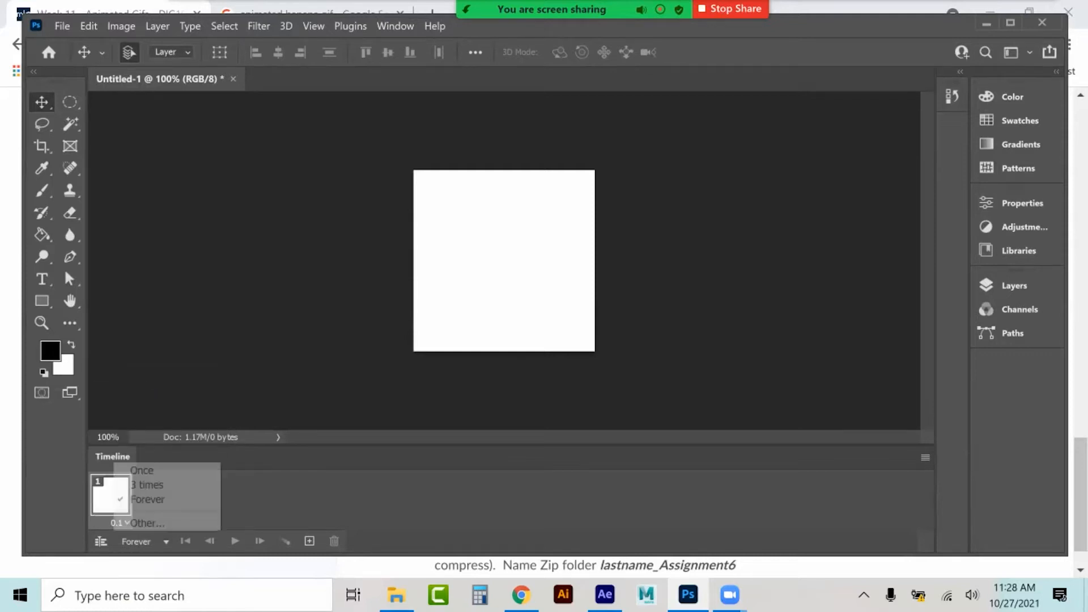
key("Up")
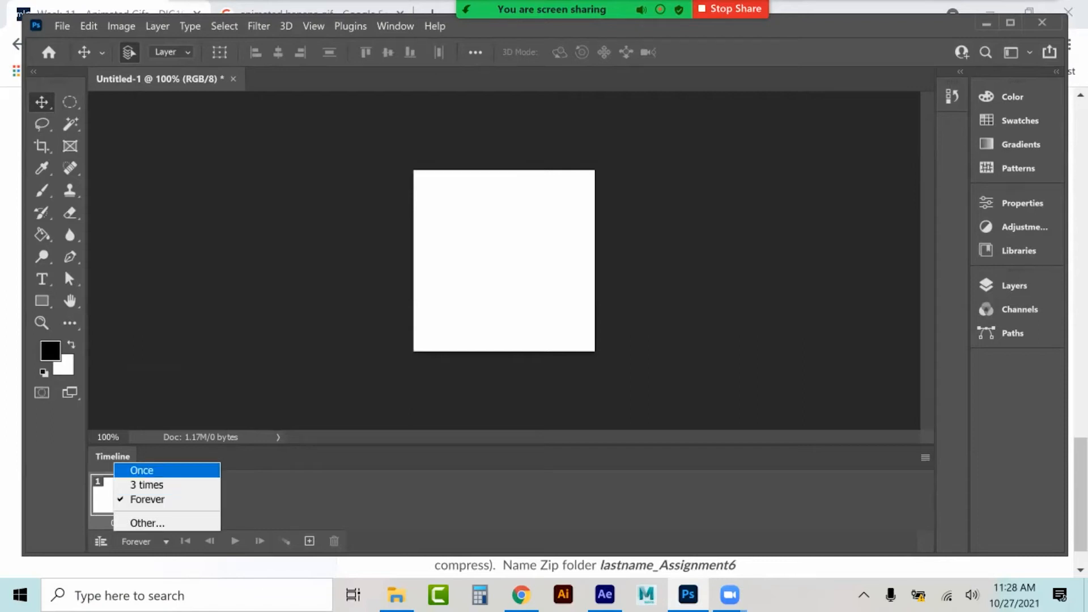
key("Down")
key("Down")
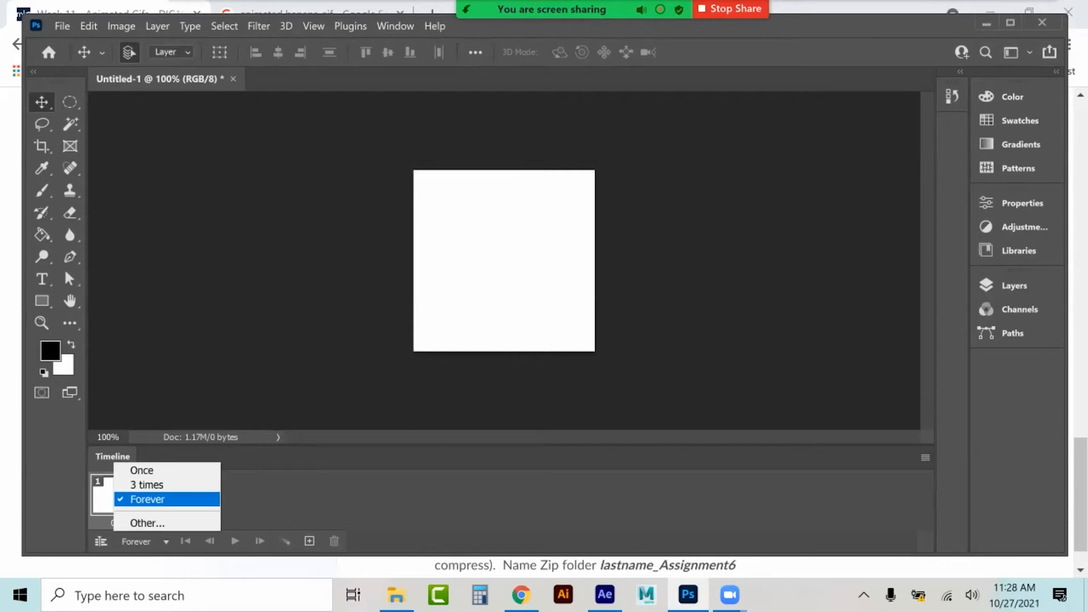
key("Return")
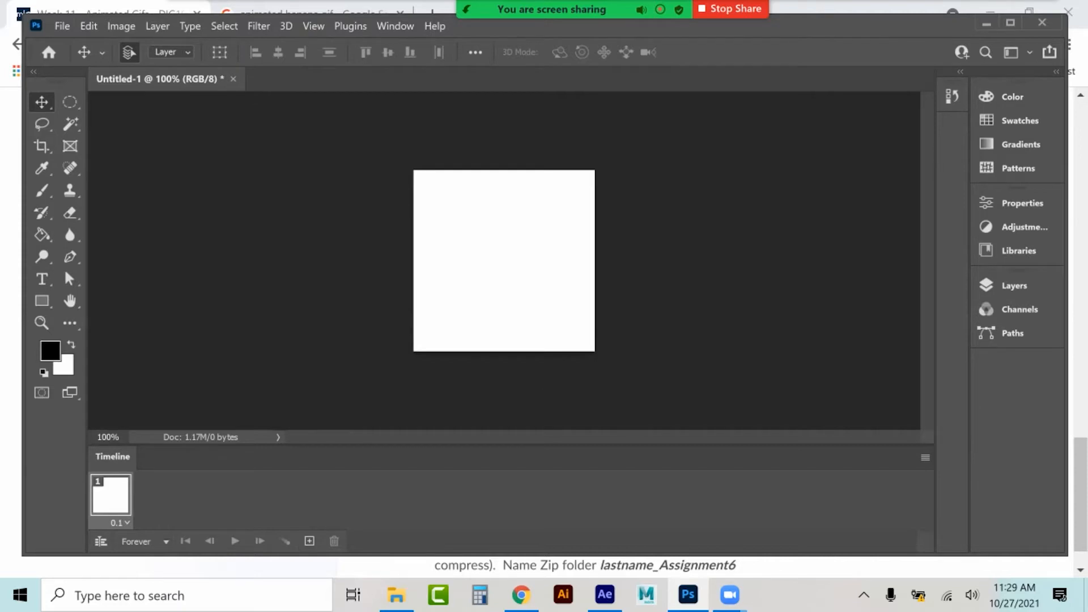
Paint a black stepped ledge and floor line across the Background layer with a 14 px brush at 100% hardness
left_click(1015, 285)
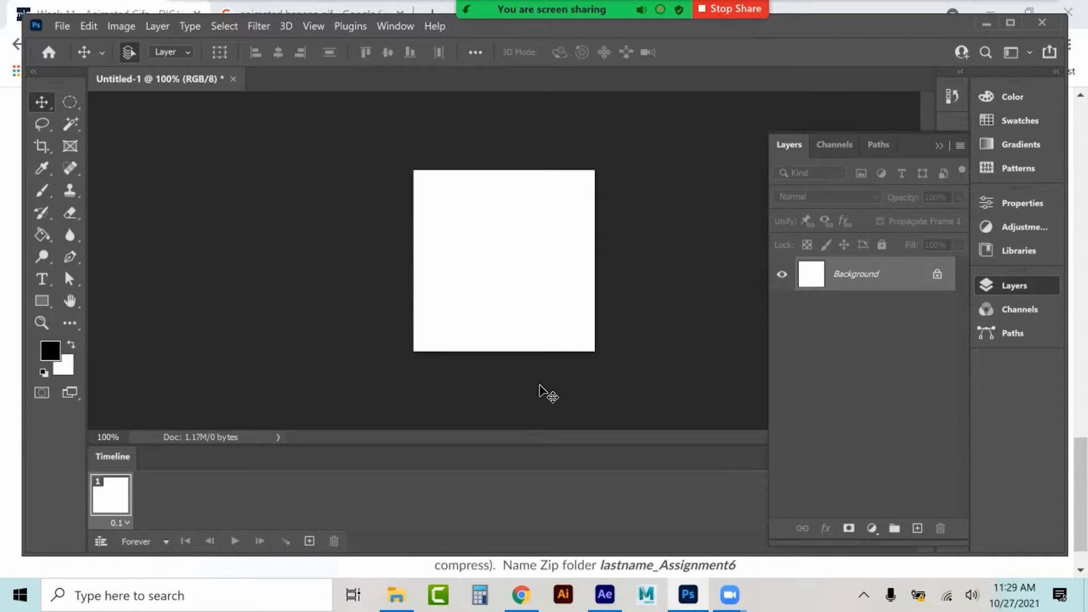
key("ctrl+plus")
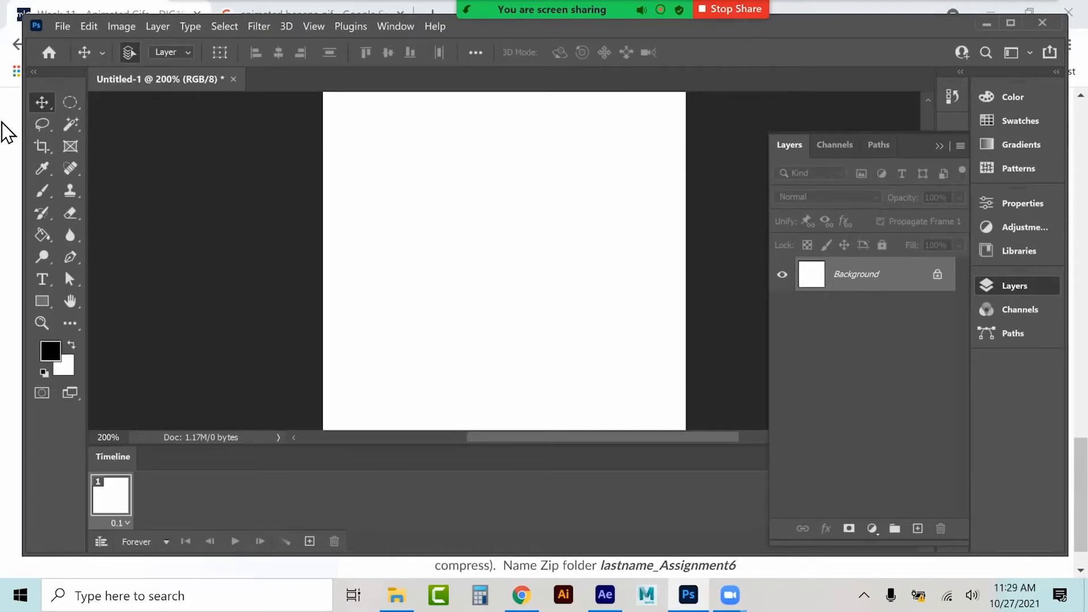
left_click(43, 192)
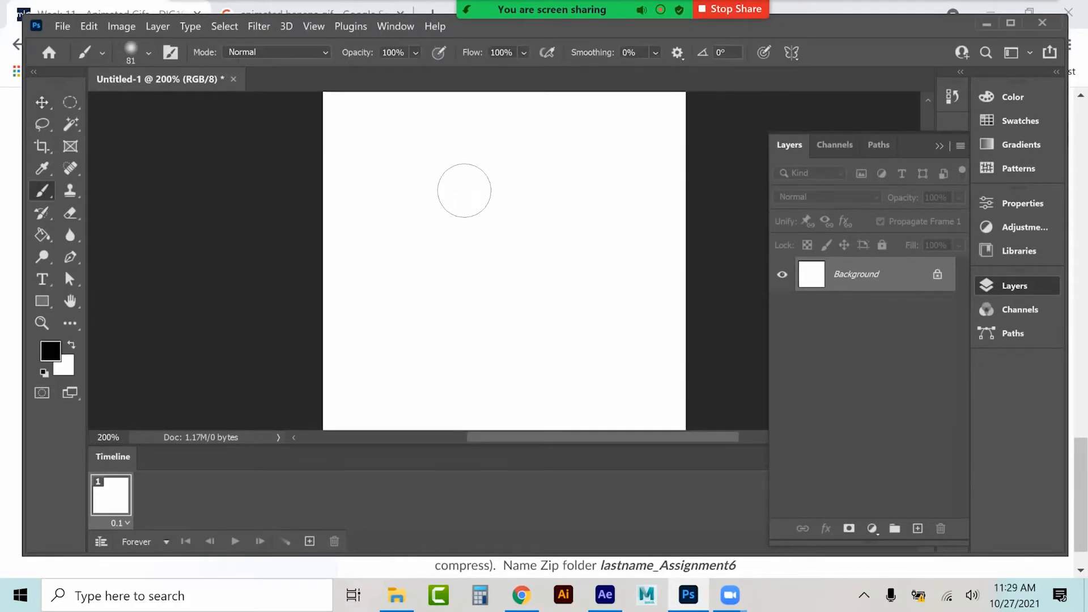
left_click(137, 50)
left_click_drag(122, 146, 236, 149)
left_click_drag(131, 101, 125, 104)
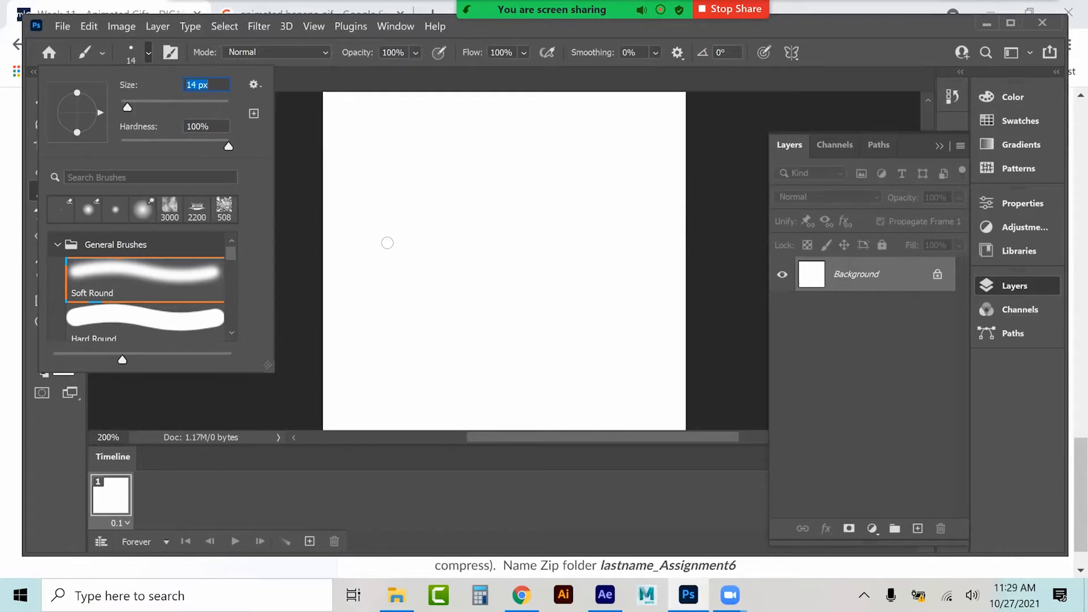
left_click(287, 308)
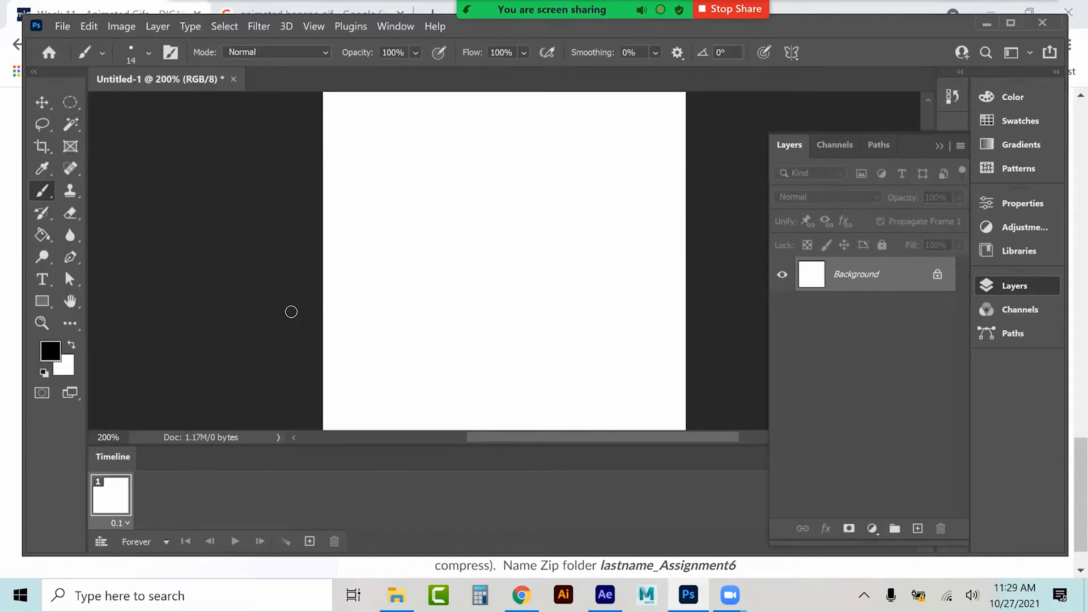
mouse_move(314, 182)
left_mouse_down()
mouse_move(390, 179)
mouse_move(381, 386)
mouse_move(667, 383)
mouse_move(714, 388)
mouse_move(712, 403)
mouse_move(704, 376)
left_mouse_up()
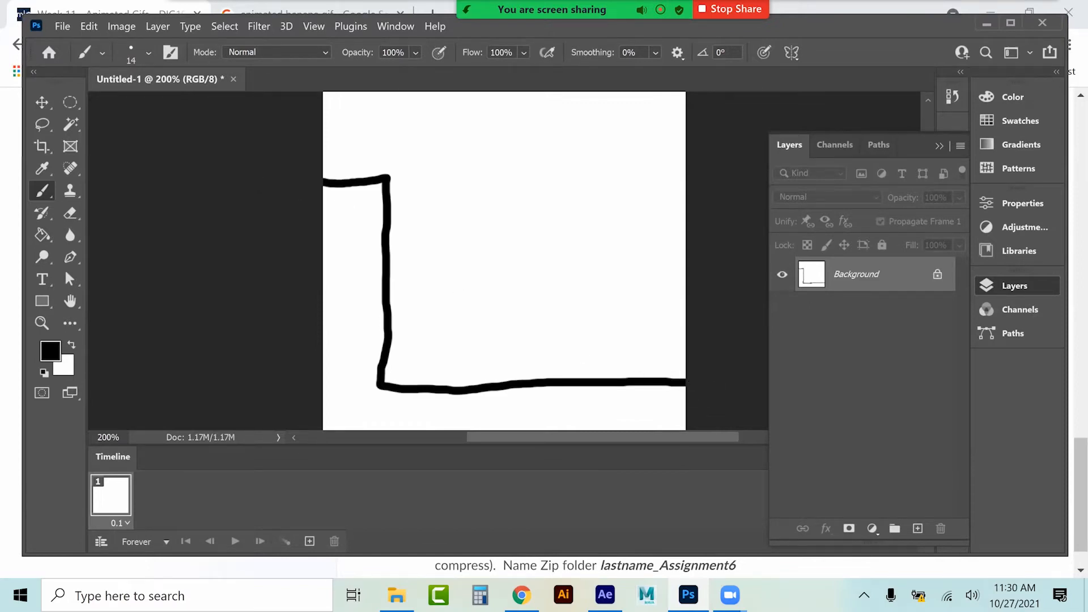
Add a new layer above the Background and set up a 59 px brush with red (fb0707) as the foreground color
left_click(918, 529)
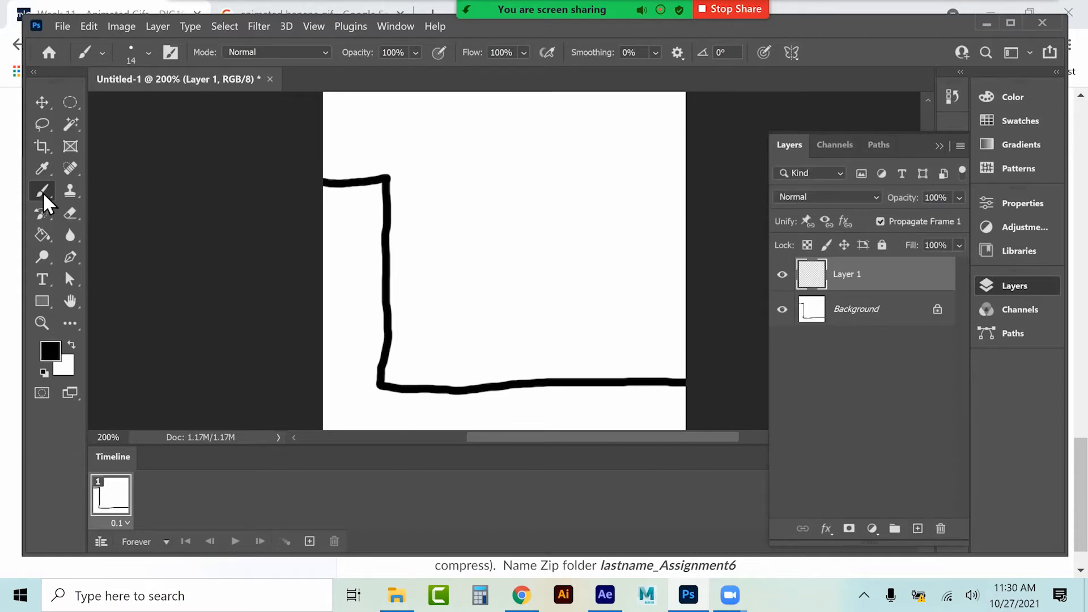
left_click(101, 52)
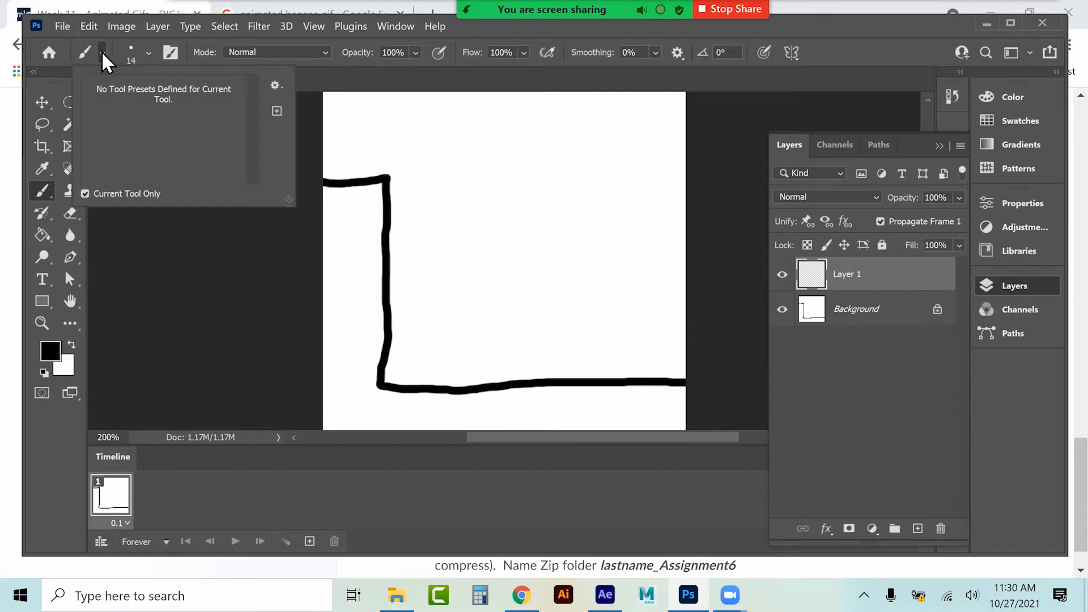
left_click(132, 53)
mouse_move(134, 104)
left_mouse_down()
mouse_move(163, 103)
mouse_move(152, 104)
left_mouse_up()
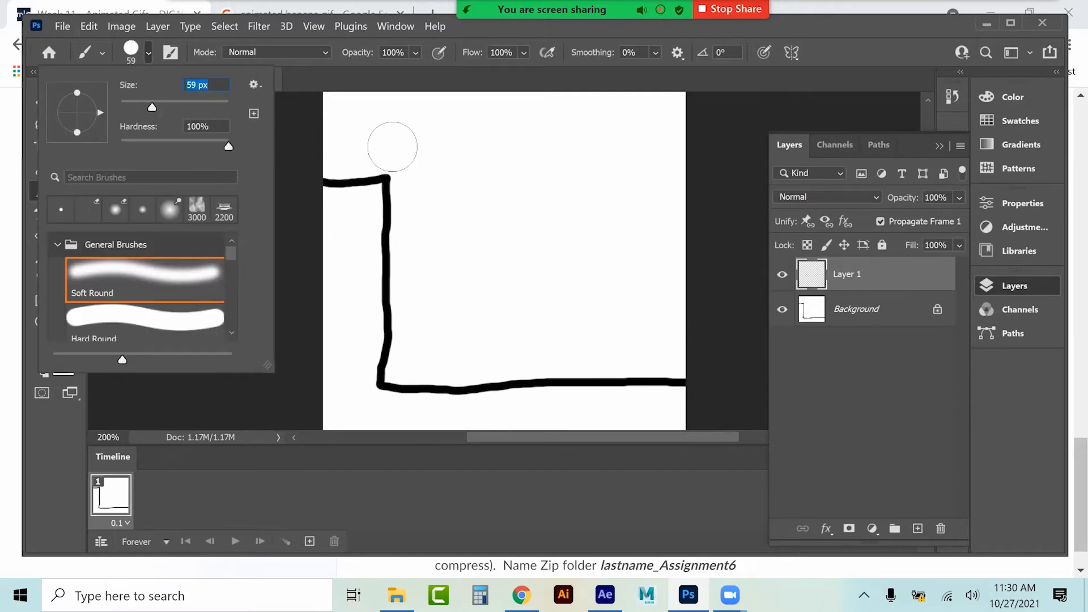
key("Return")
left_click(51, 354)
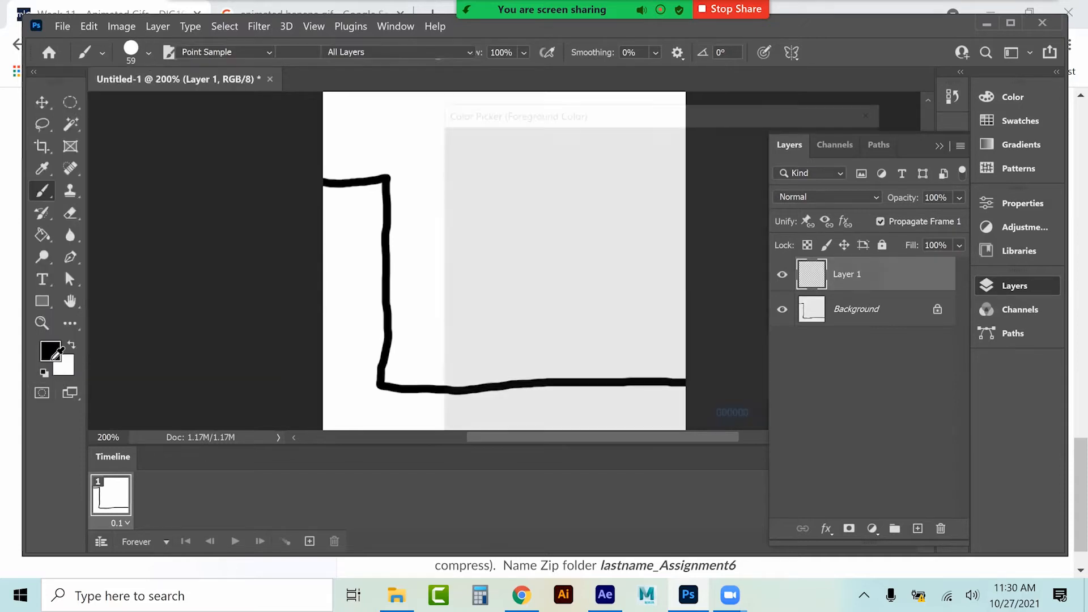
left_click(655, 152)
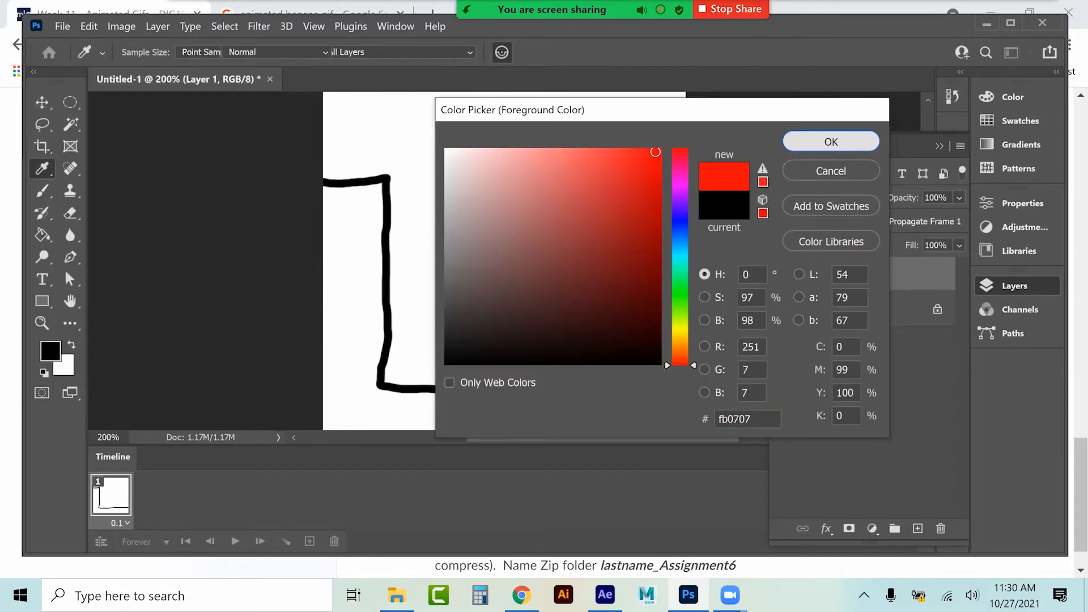
left_click(831, 142)
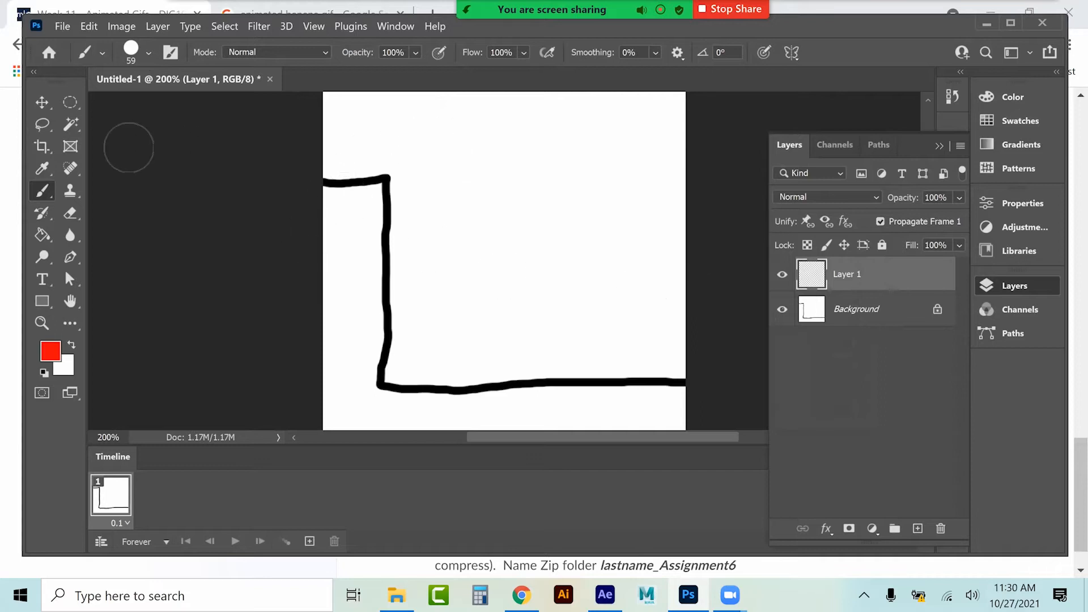
Paint a bouncing motion path on the new layer with a 12 px blue (0729fb) brush, from the ledge through shrinking arcs along the floor
left_click(131, 47)
left_click_drag(125, 103, 129, 104)
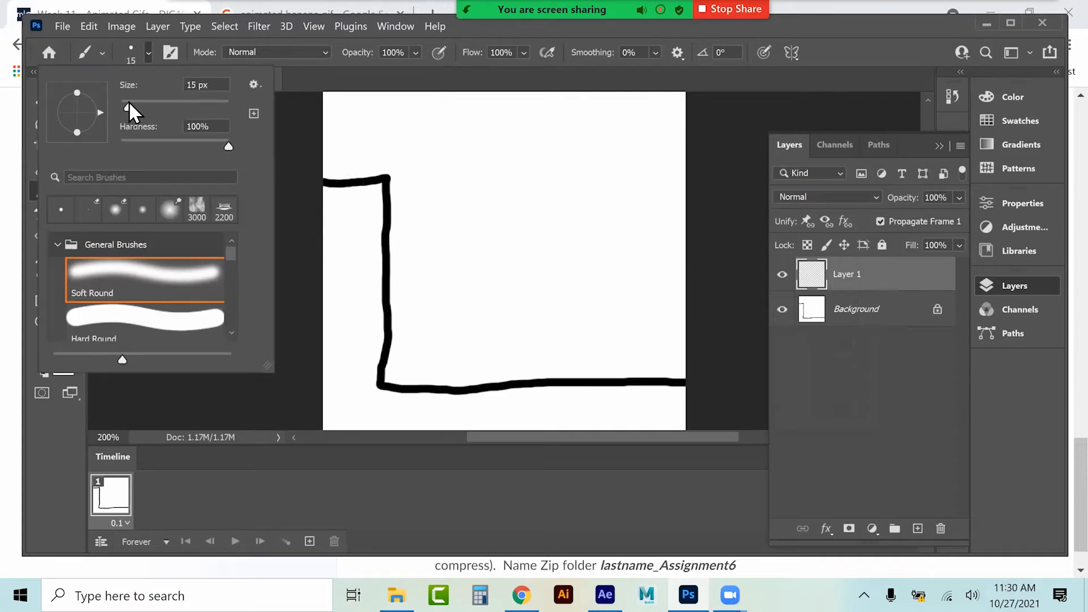
key("Return")
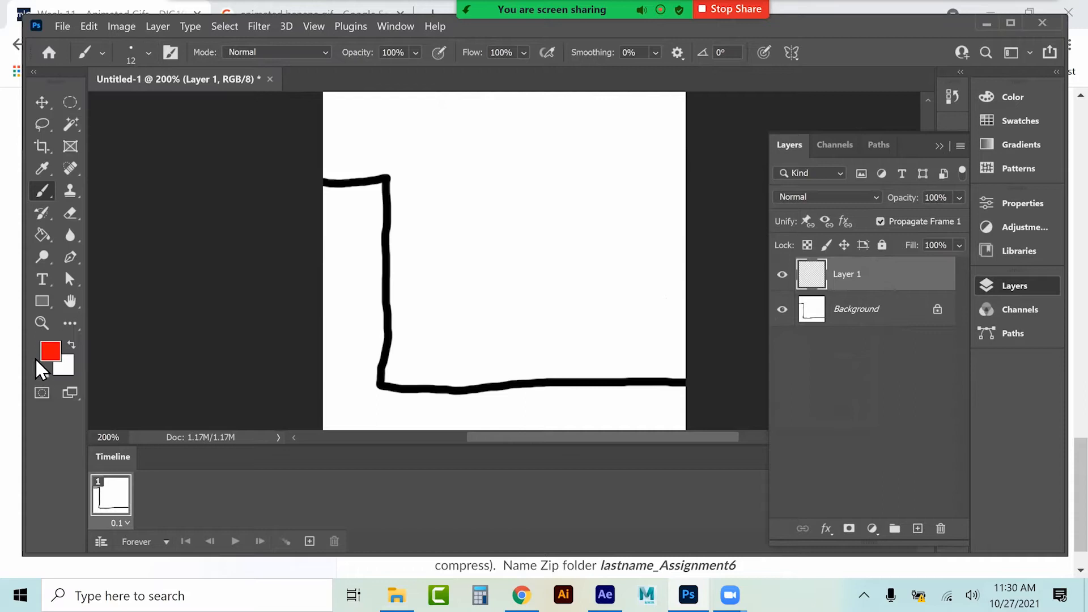
left_click(51, 356)
left_click(680, 225)
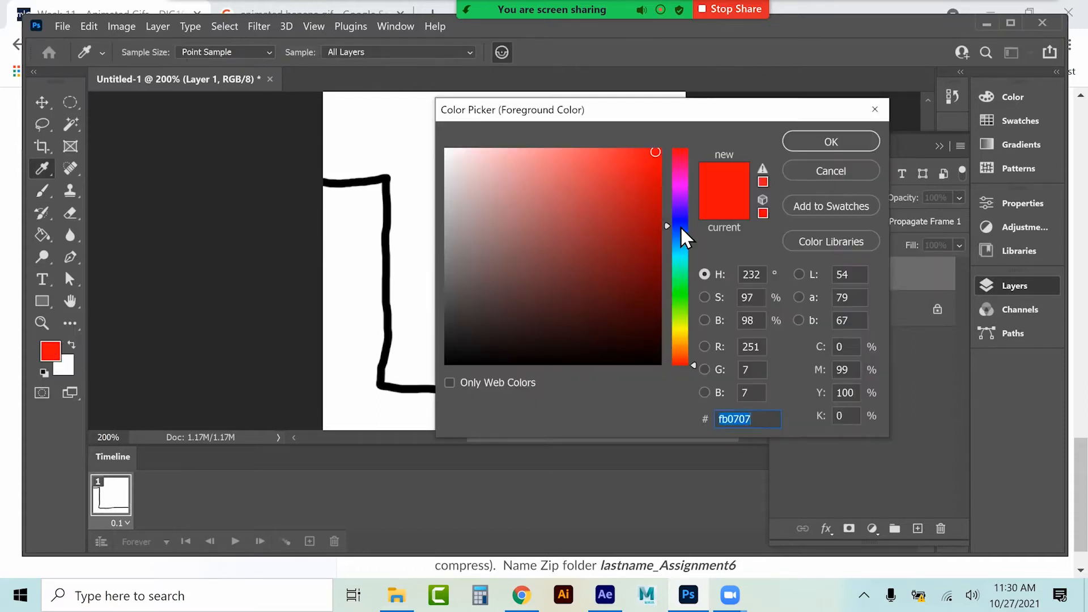
left_click(831, 142)
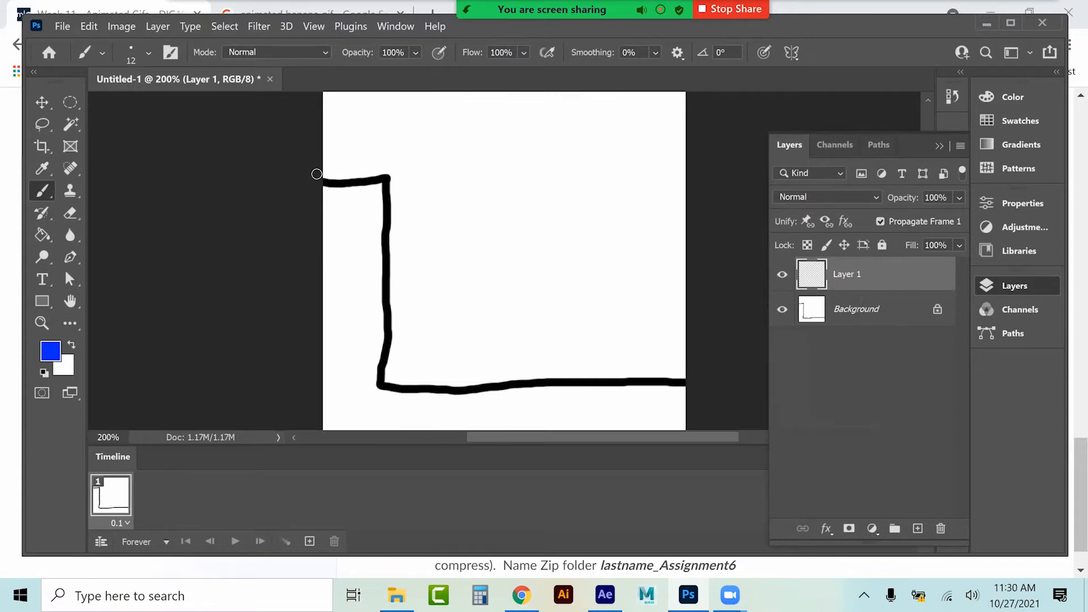
mouse_move(325, 164)
left_mouse_down()
mouse_move(374, 165)
mouse_move(432, 118)
mouse_move(463, 161)
mouse_move(483, 258)
left_mouse_up()
mouse_move(488, 308)
left_mouse_down()
mouse_move(500, 387)
mouse_move(500, 323)
mouse_move(533, 266)
mouse_move(574, 382)
left_mouse_up()
mouse_move(595, 331)
left_mouse_down()
mouse_move(624, 332)
mouse_move(632, 380)
mouse_move(653, 349)
mouse_move(689, 381)
left_mouse_up()
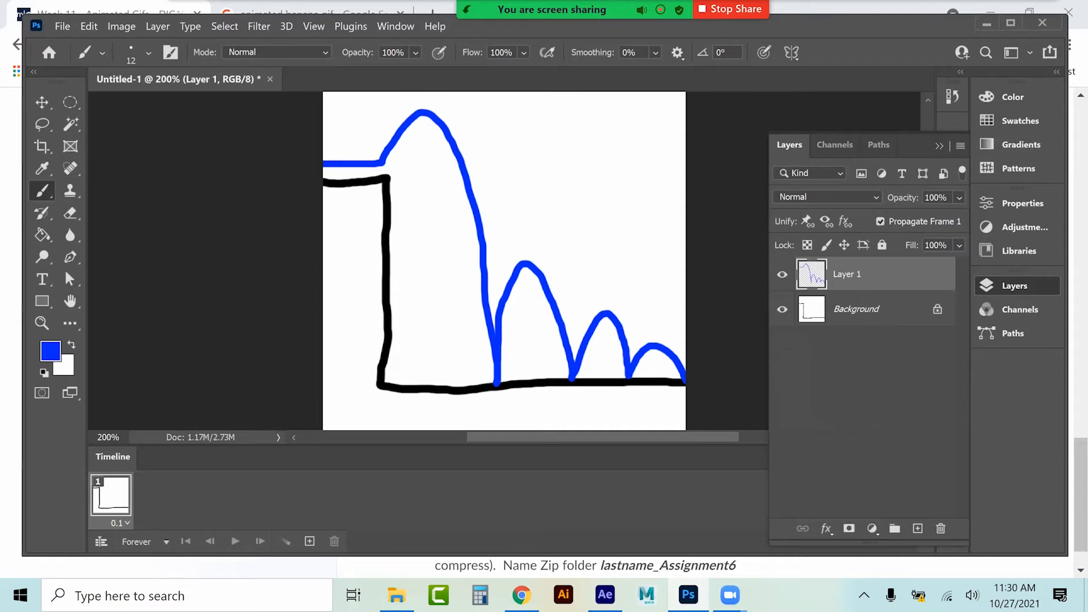
Reduce the motion path layer's opacity to 48% and lock the layer completely
left_click(959, 197)
left_click_drag(957, 217, 917, 217)
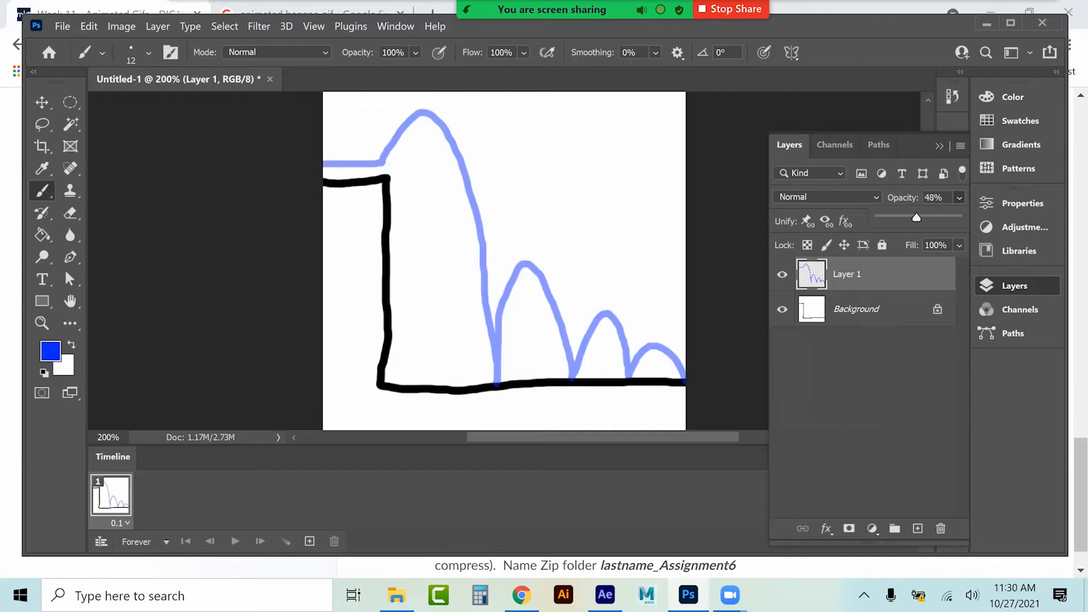
left_click(882, 244)
left_click(881, 245)
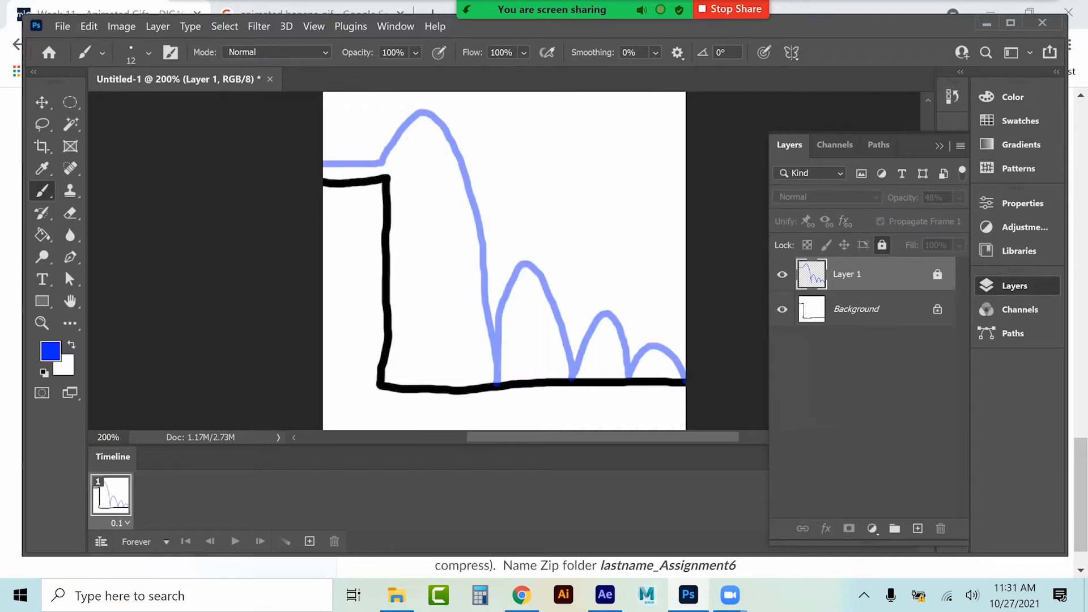
Rename the motion path layer to "Delete This"
double_click(846, 273)
type("Delete This")
key("Return")
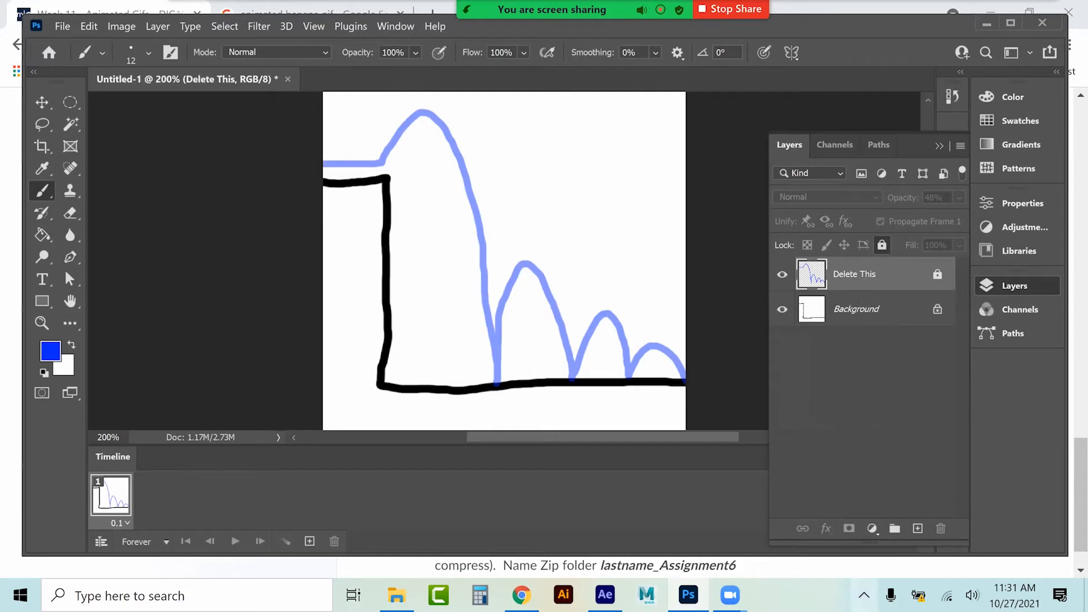
Add a new layer and paint the first ball position at the canvas's left edge with an 80 px red (fb0707) brush
left_click(918, 528)
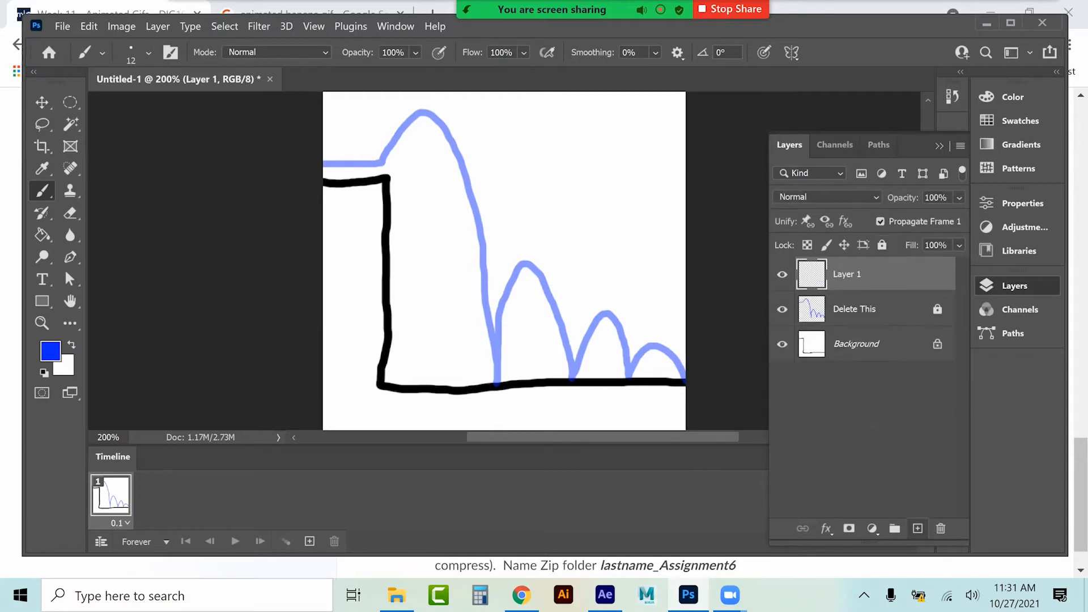
left_click(57, 353)
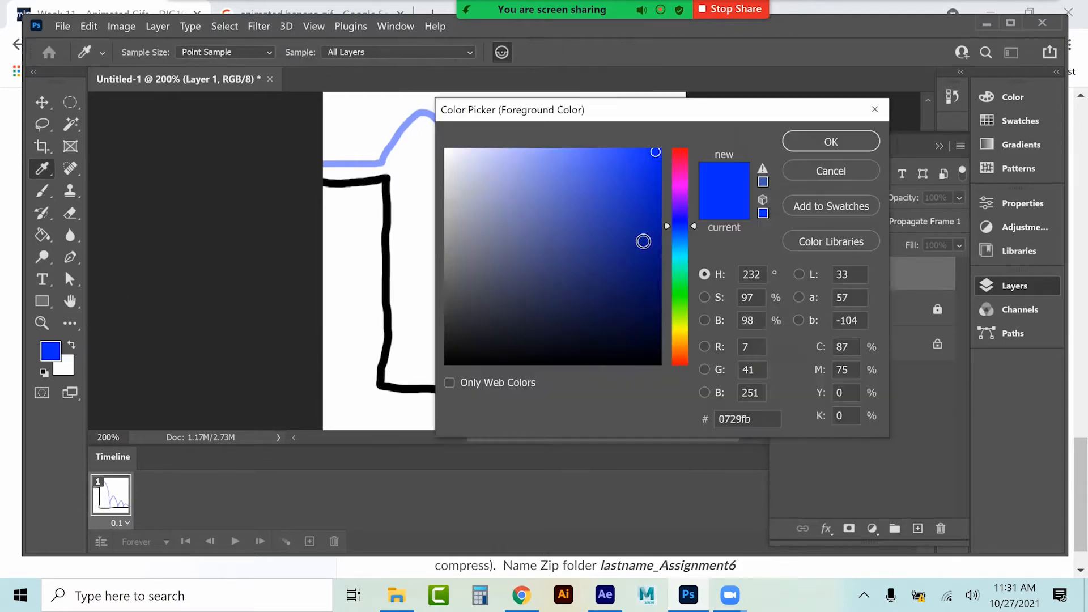
left_click_drag(688, 169, 690, 149)
left_click(831, 142)
key("b")
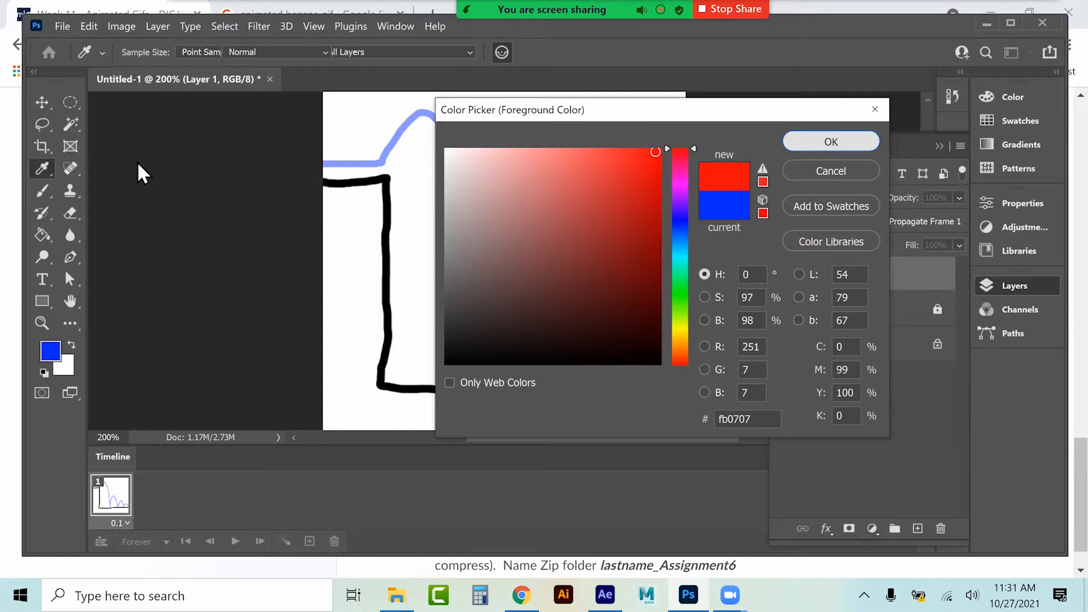
left_click(131, 56)
left_click_drag(138, 102, 165, 106)
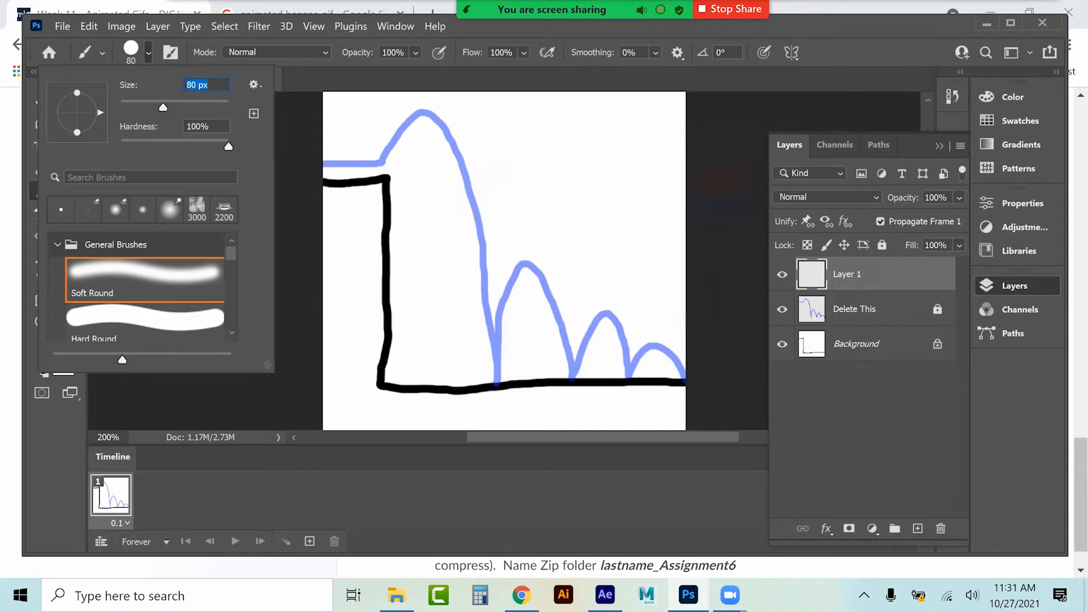
key("Return")
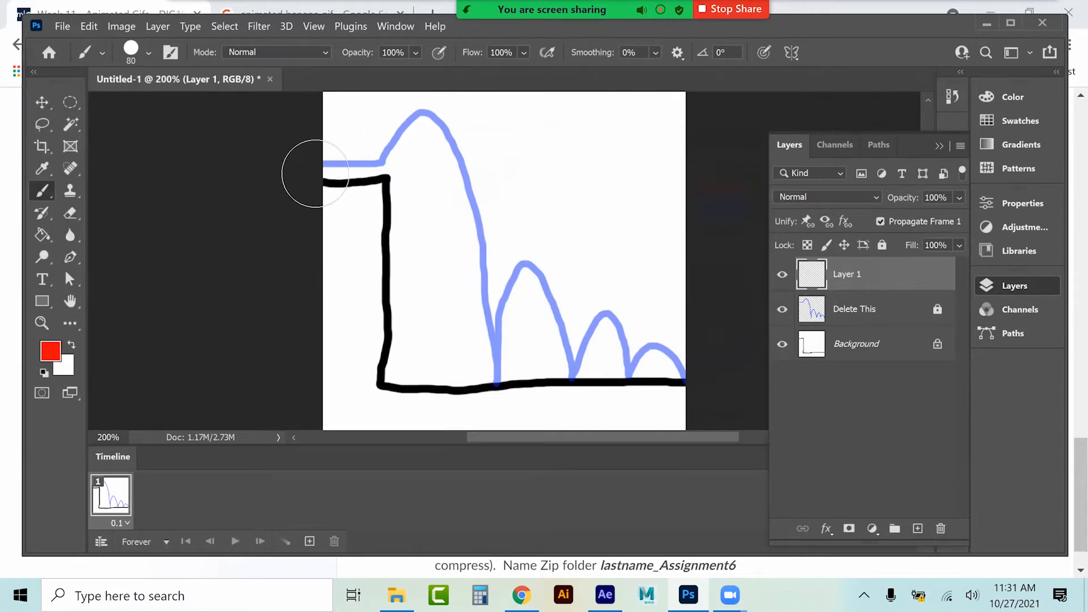
left_click(296, 162)
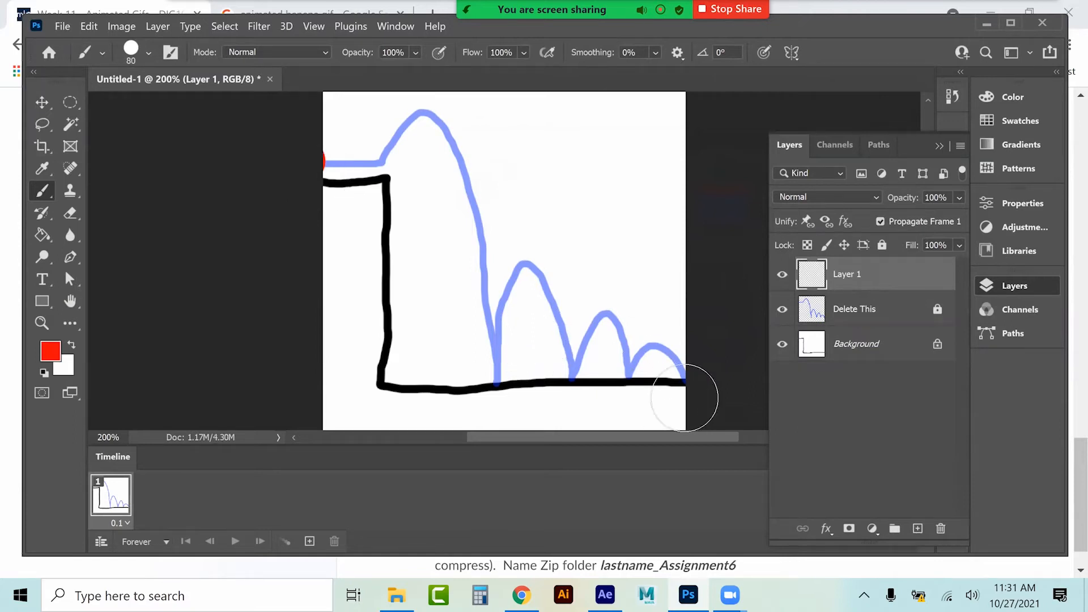
Paint four more red ball positions along the ledge toward its corner, each on its own new layer
left_click(918, 528)
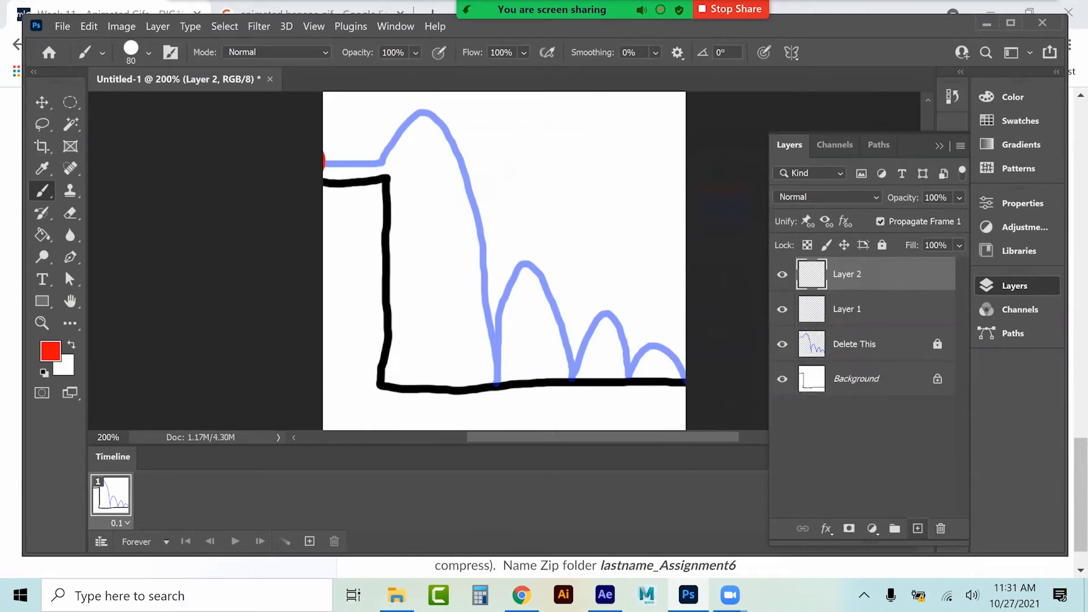
left_click(337, 159)
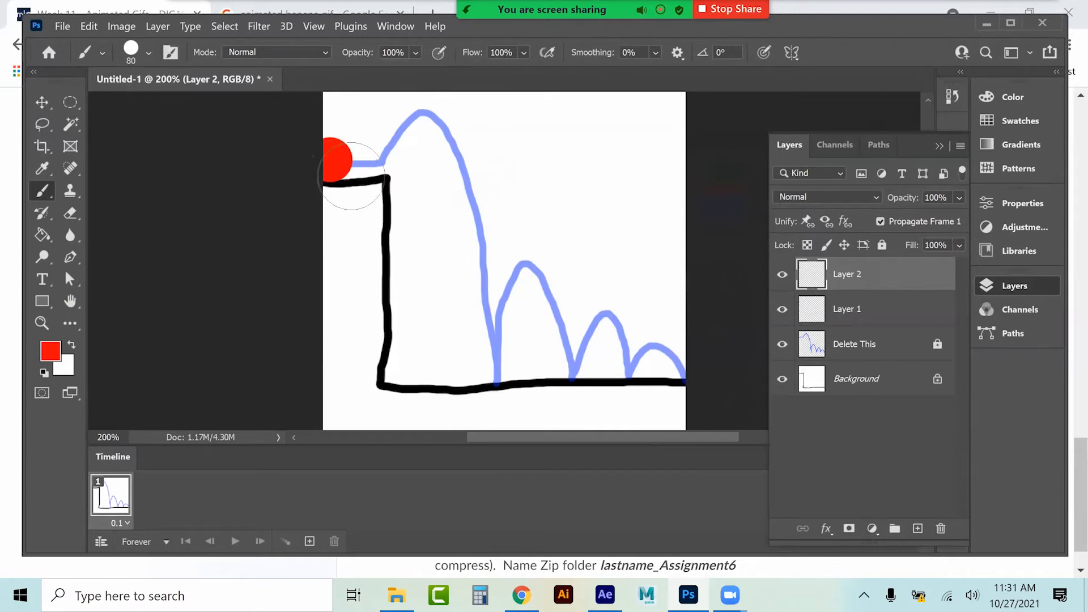
left_click(918, 529)
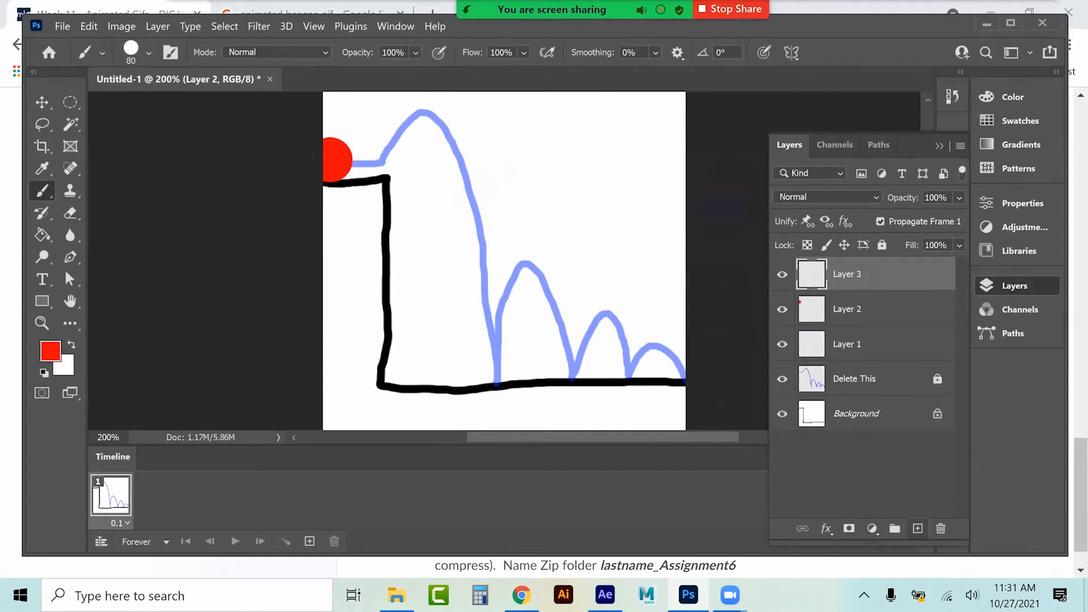
left_click(348, 160)
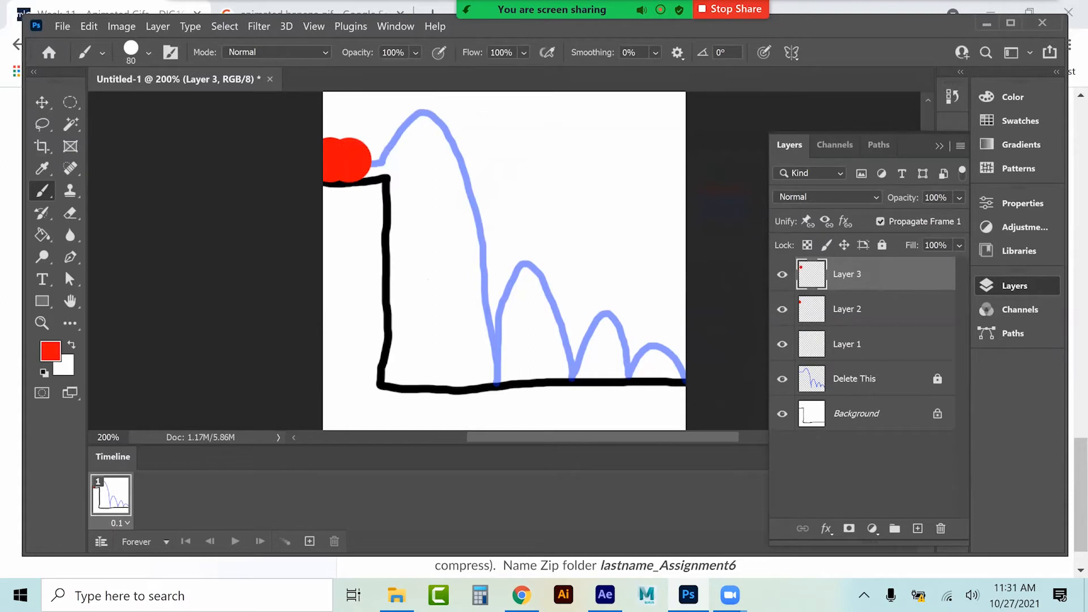
left_click(918, 529)
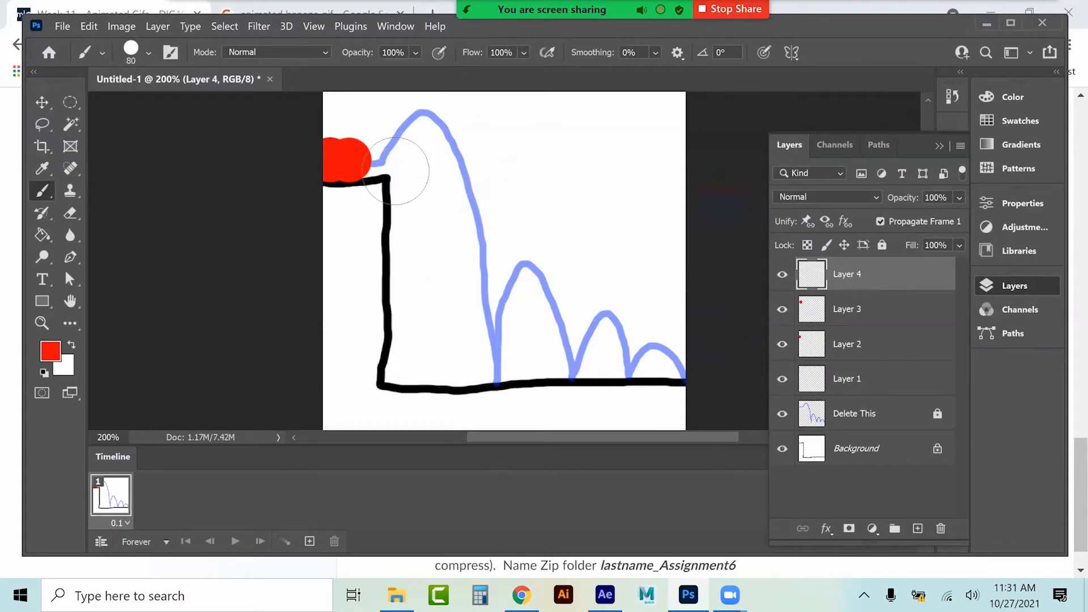
left_click(366, 158)
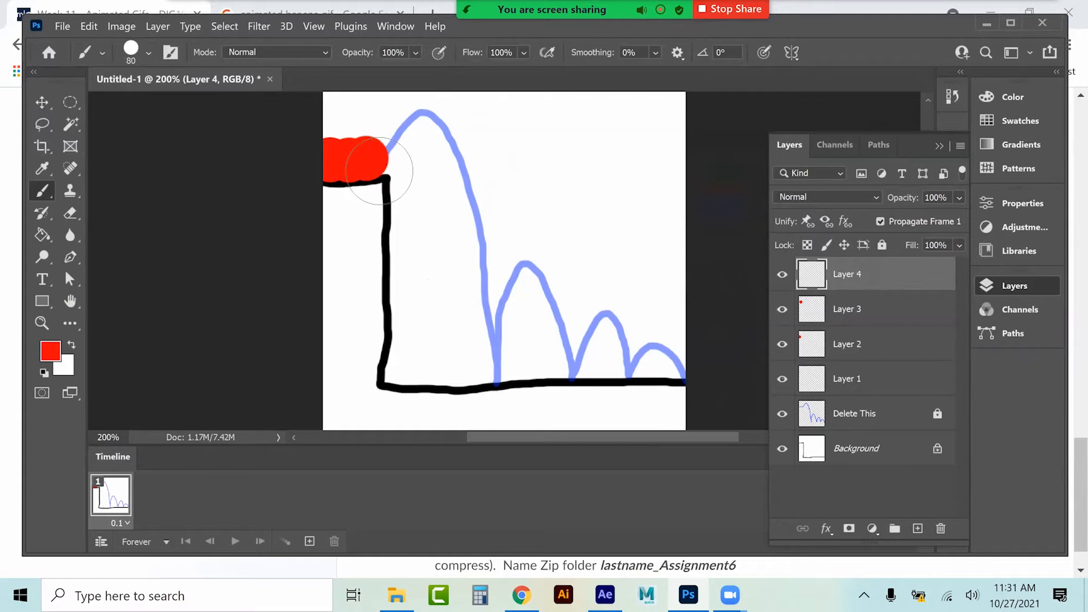
left_click(917, 528)
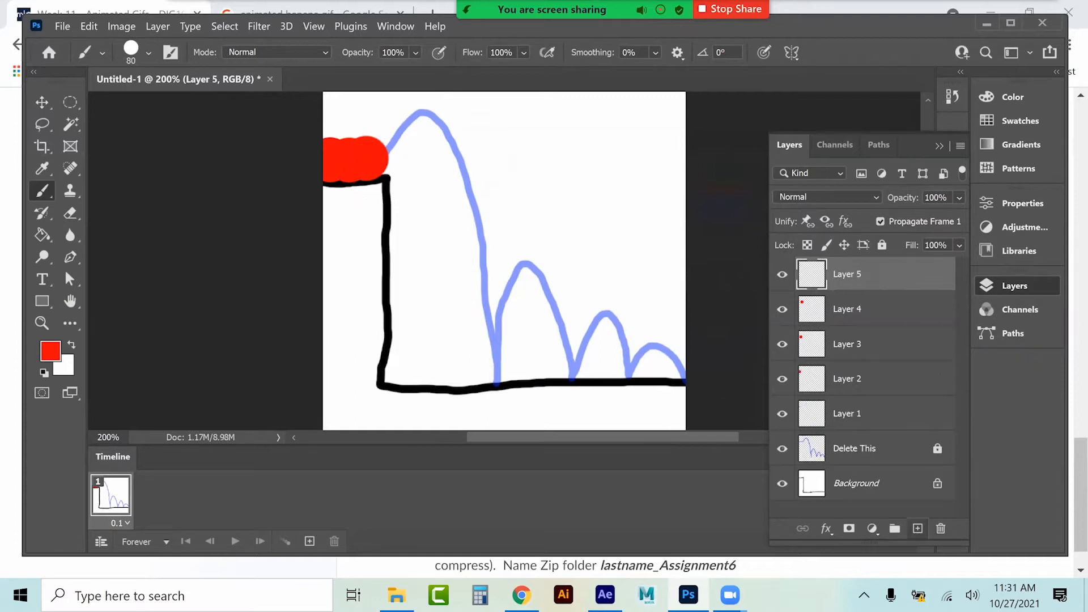
left_click(381, 156)
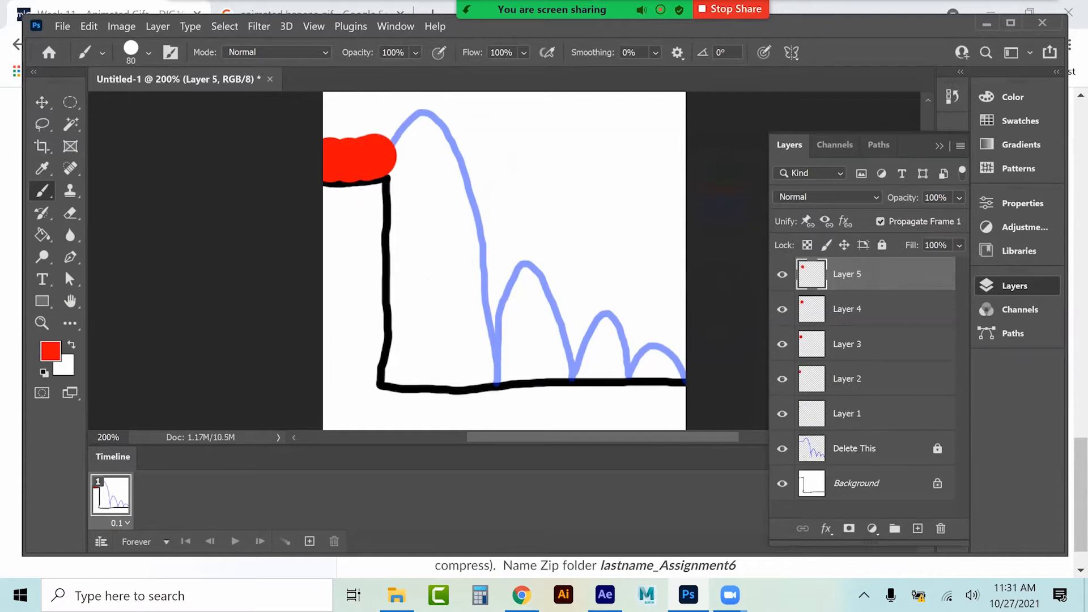
Add a layer, paint the ball at the ledge's corner on it, and hide Layers 1 to 5
left_click(918, 528)
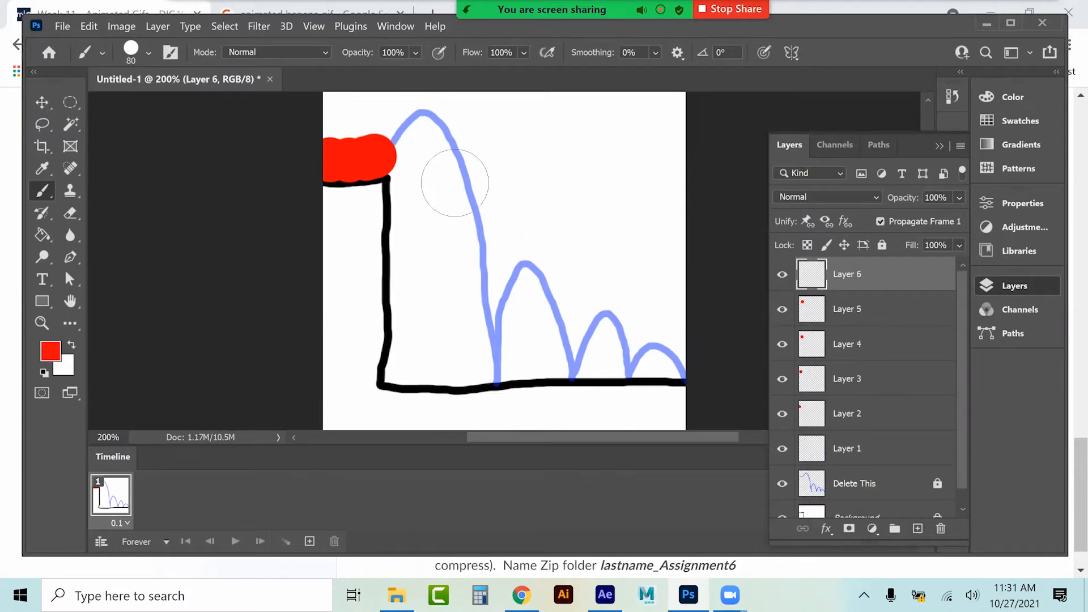
left_click(387, 169)
left_click_drag(782, 413, 782, 448)
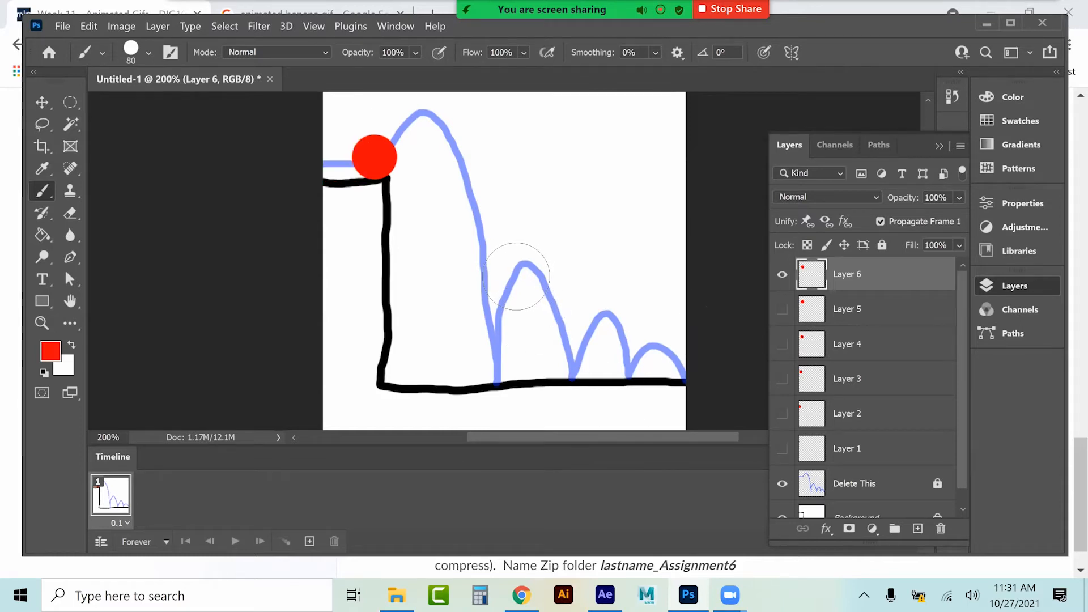
Squash the ball at the ledge's corner with Free Transform to about 110% width and 40% height, resting on the ledge
left_click(48, 101)
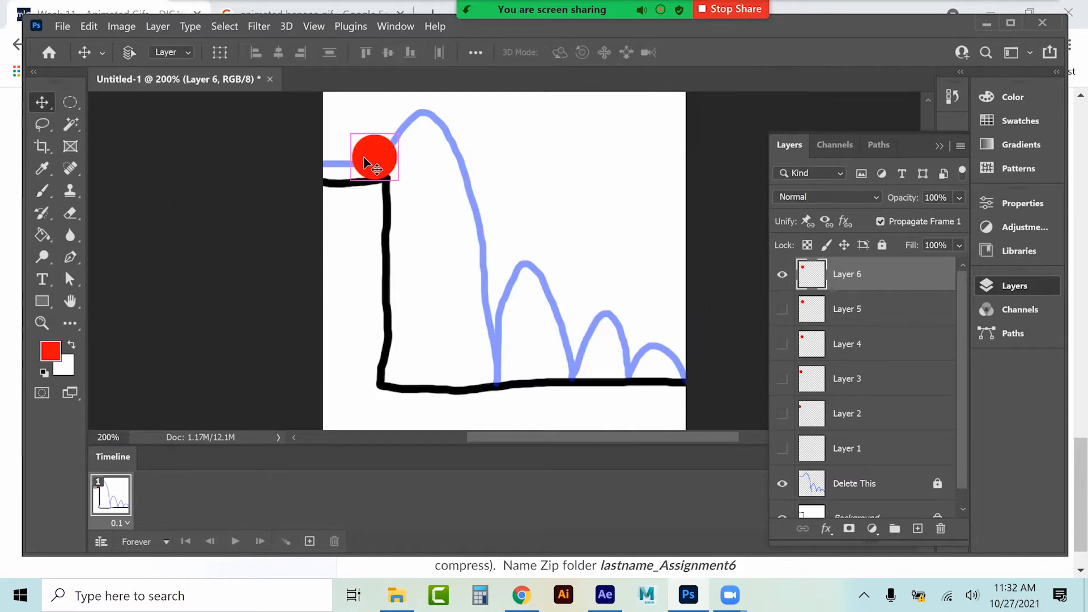
key("ctrl+t")
left_click_drag(378, 137, 353, 172)
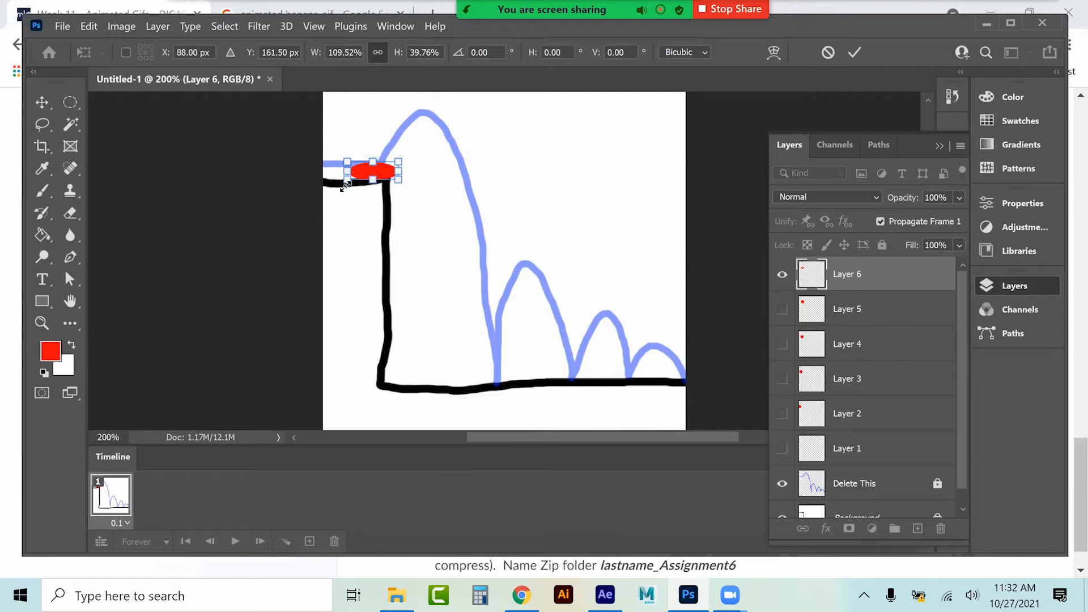
left_click(42, 103)
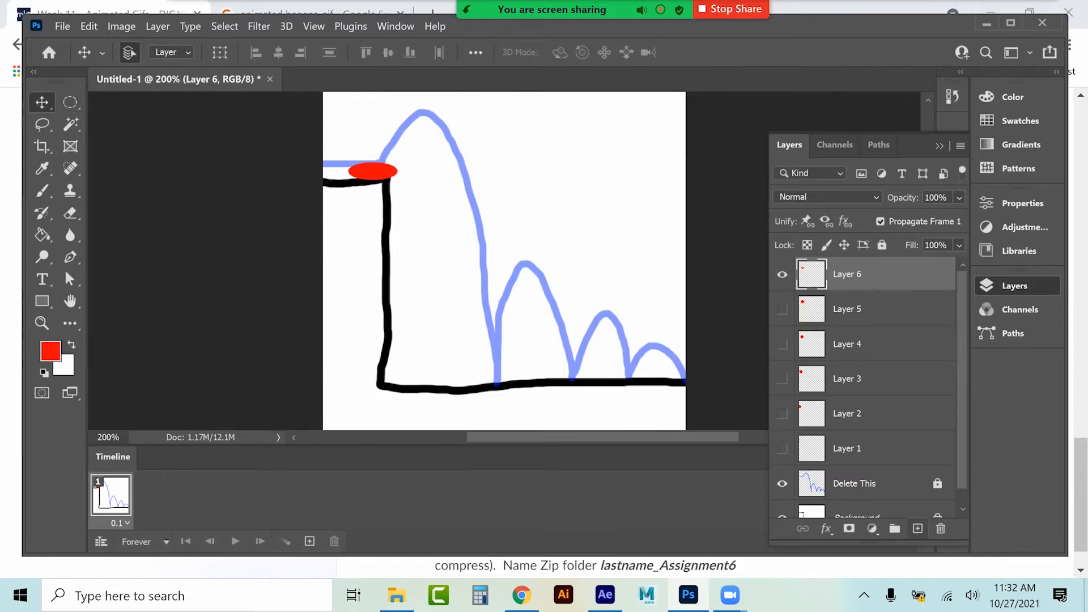
Paint four ball positions rising from the ledge's corner over the first arc's peak, each on its own new layer
left_click(918, 528)
left_click(42, 191)
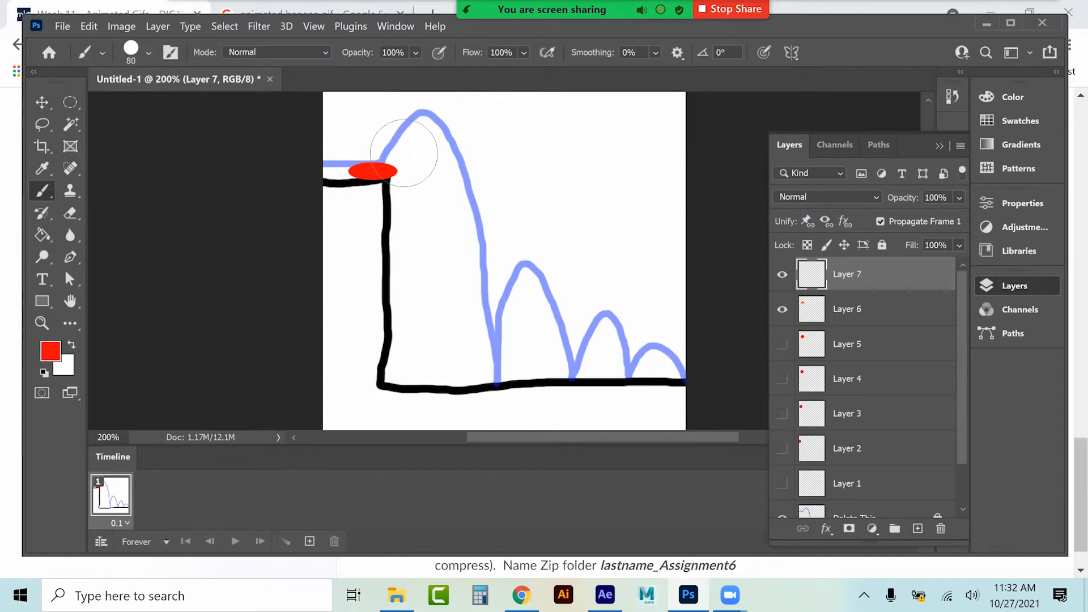
left_click(392, 142)
left_click(917, 528)
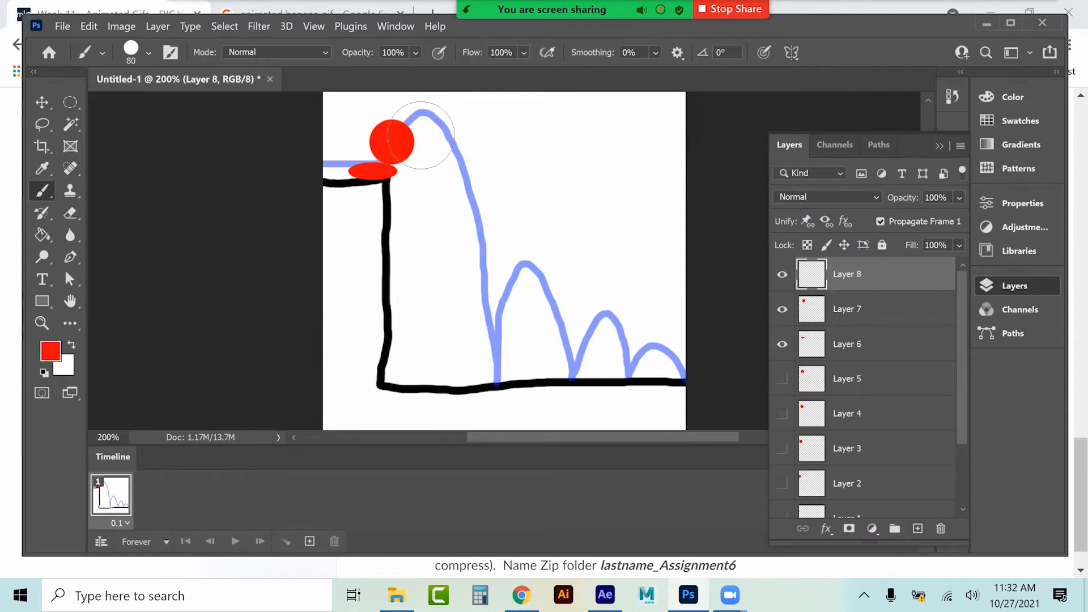
left_click(415, 118)
left_click(918, 528)
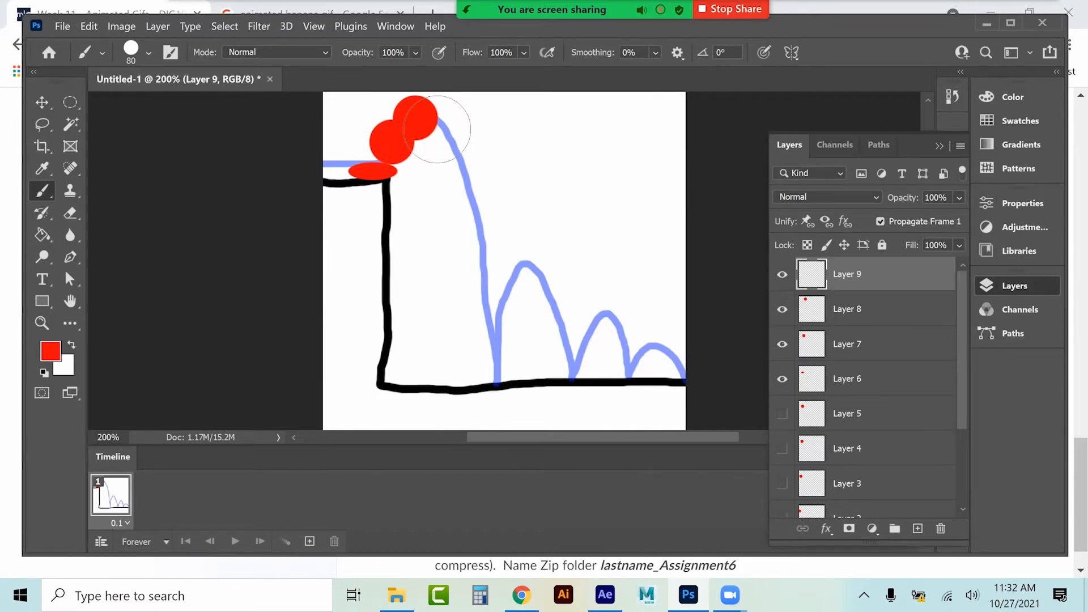
left_click(420, 117)
left_click(918, 528)
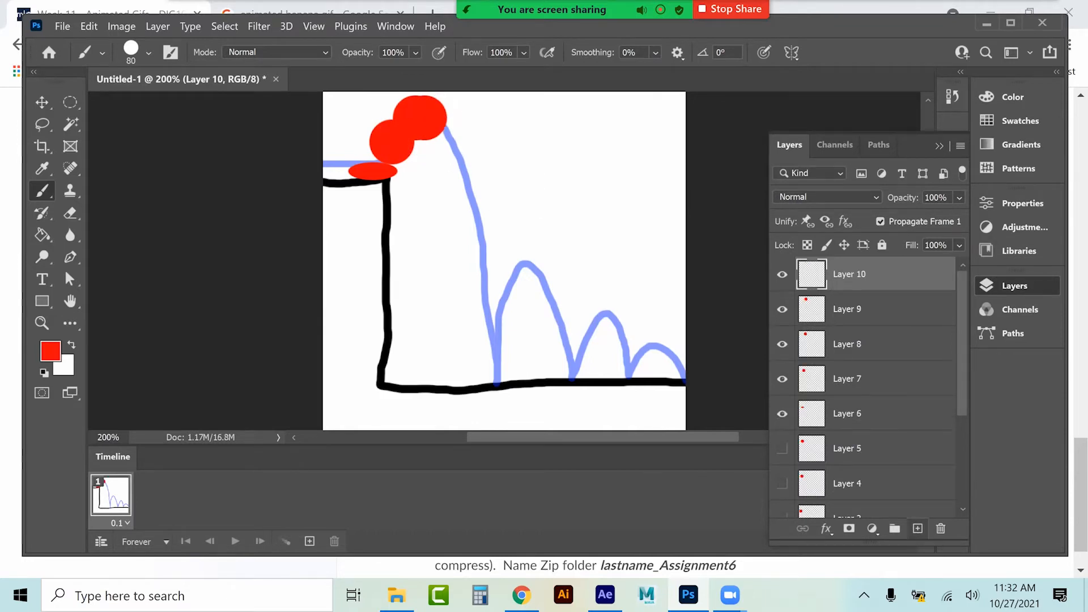
left_click(427, 119)
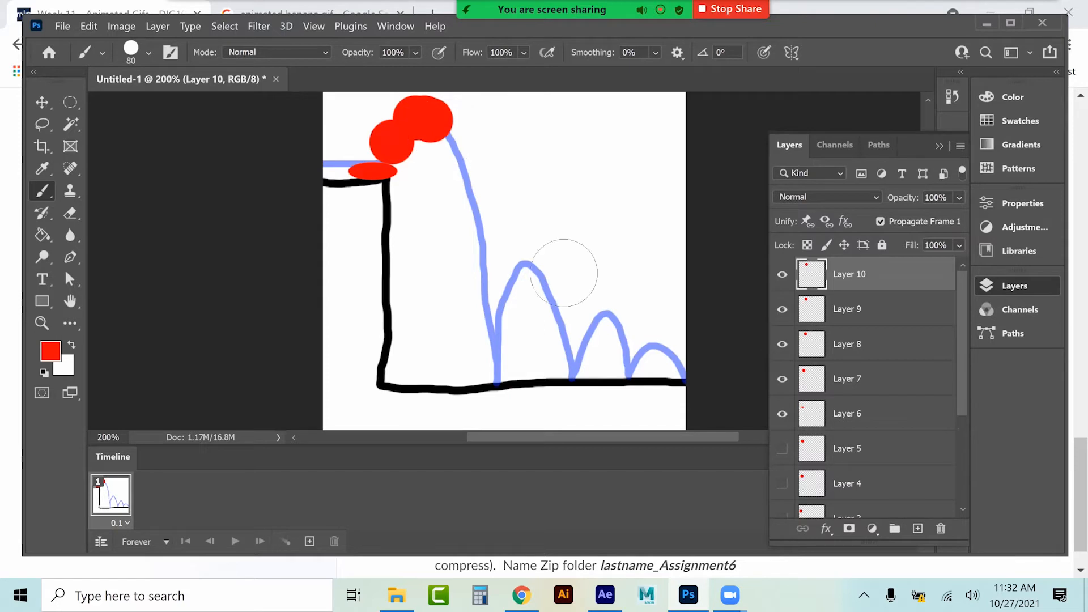
Paint four widening ball positions down the first arc to the floor, each on its own new layer, and add another empty layer
left_click(918, 529)
left_click(443, 135)
left_click(918, 528)
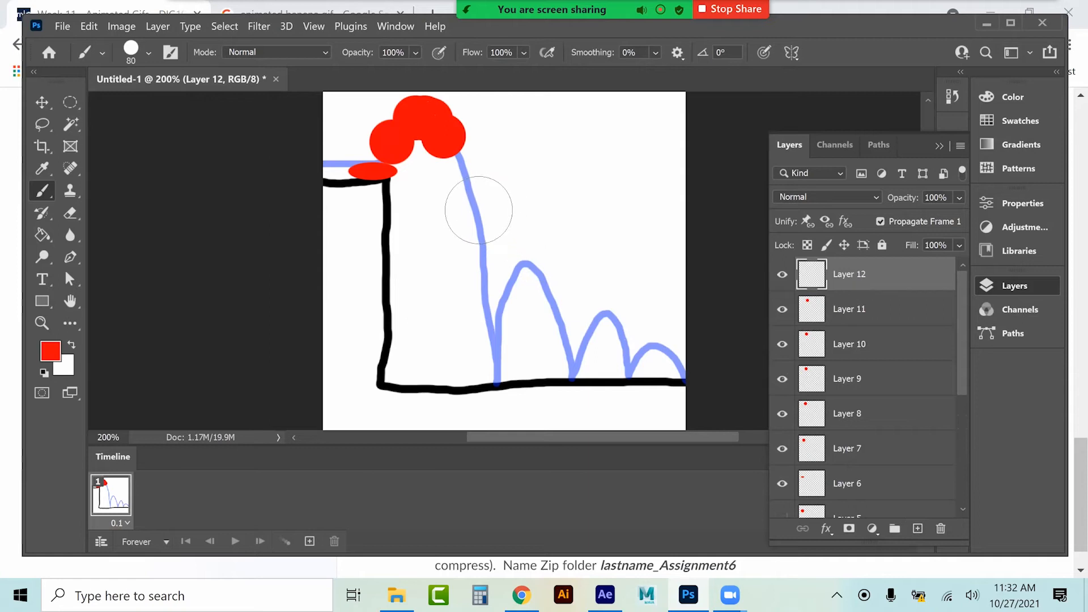
left_click(463, 198)
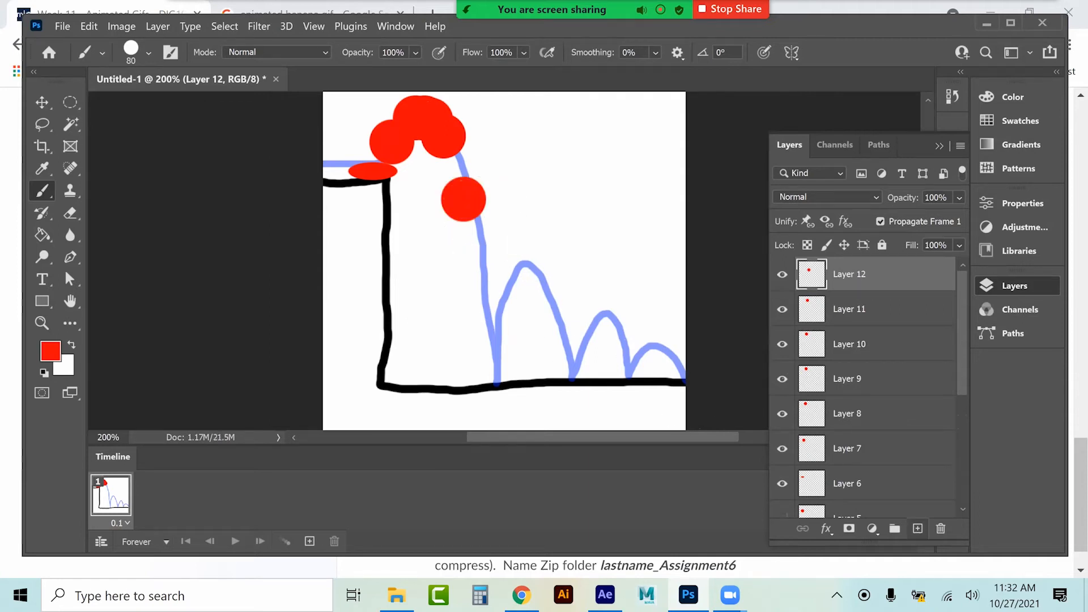
left_click(917, 529)
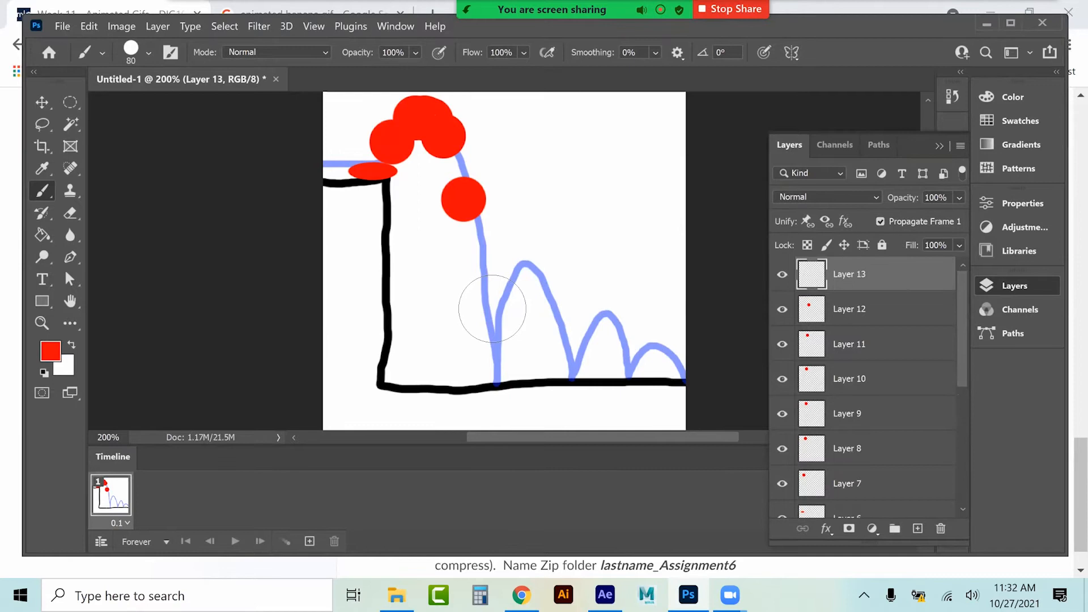
left_click(481, 298)
left_click(917, 528)
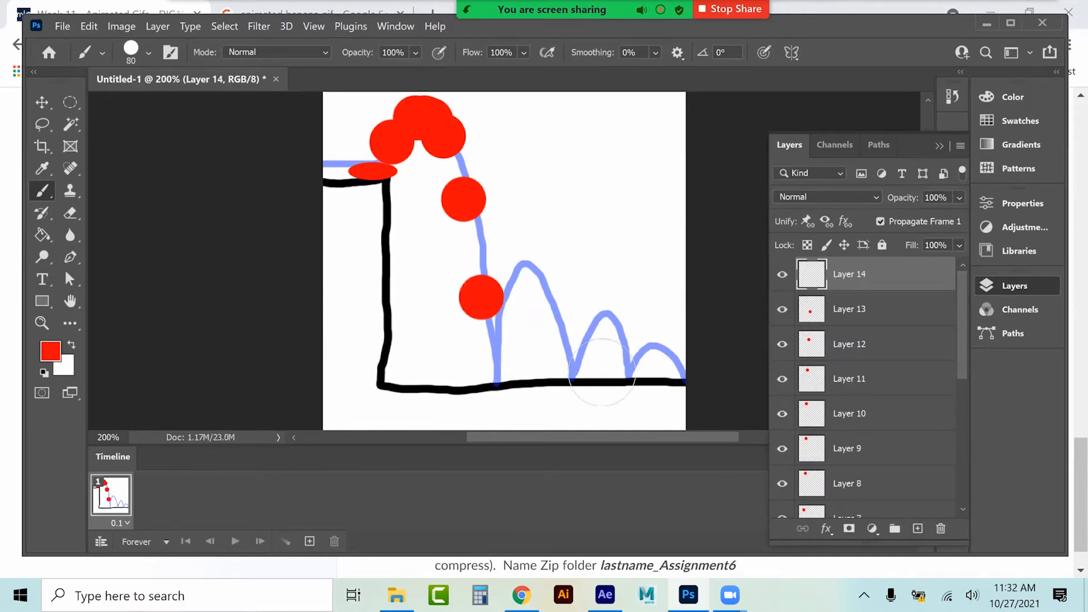
left_click(492, 364)
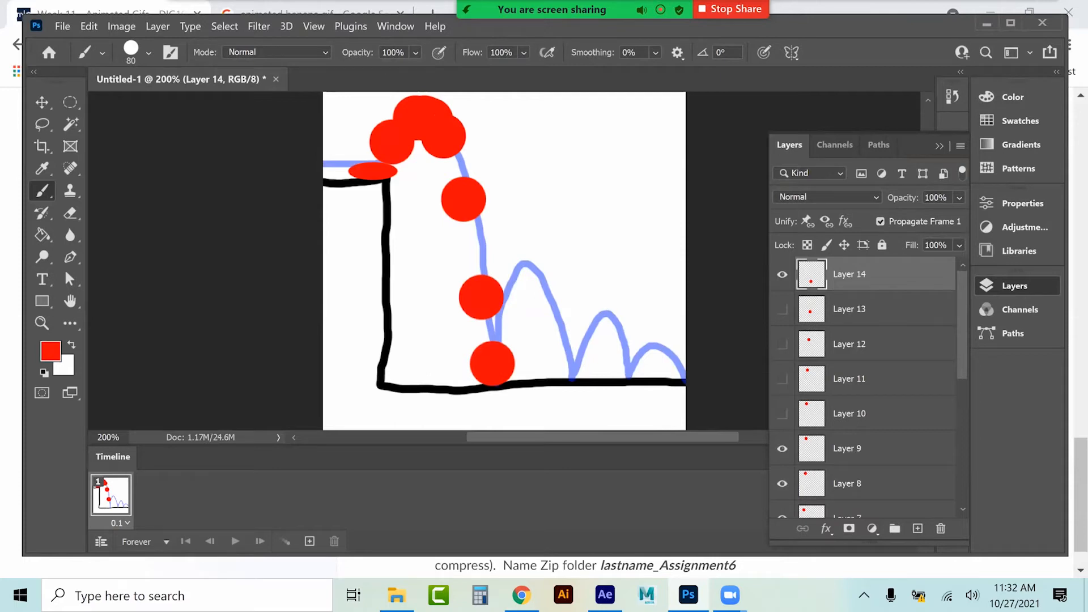
left_click(918, 528)
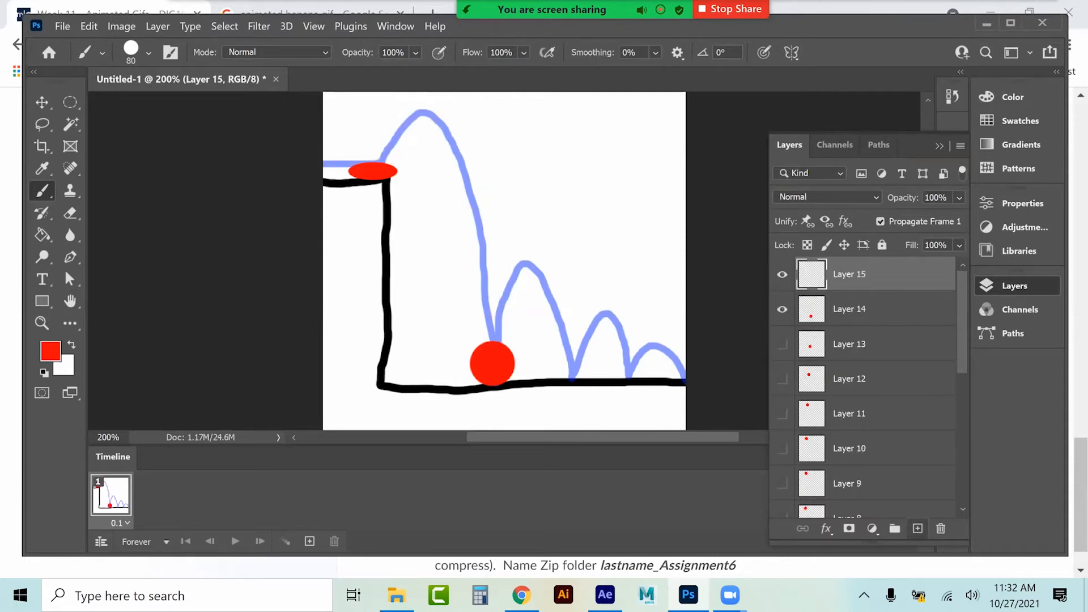
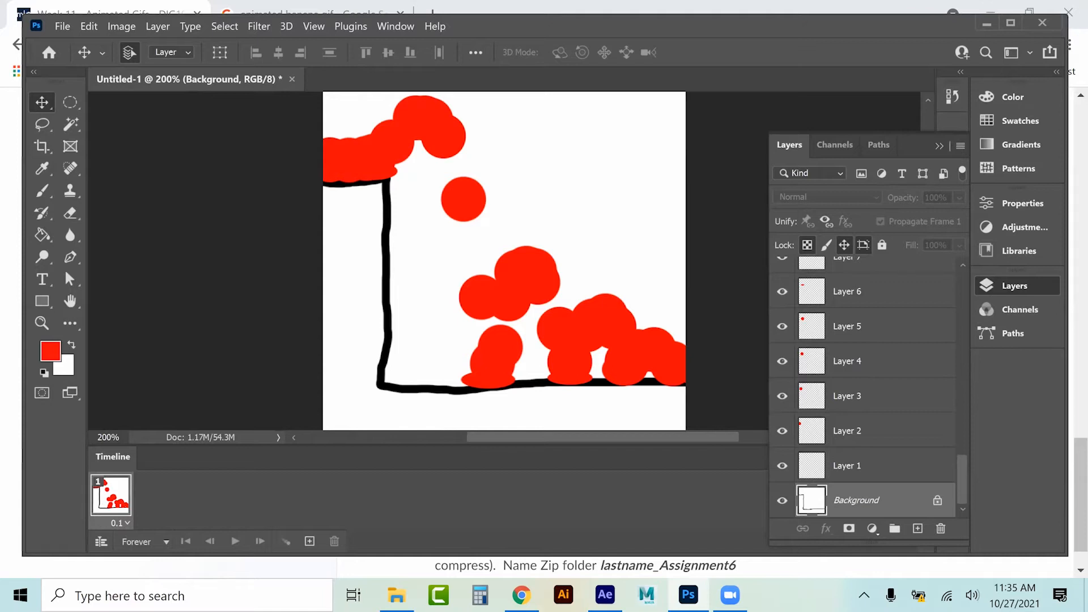
Hide every ball layer from Layer 34 down to Layer 1, leaving only the Background visible in frame 1
scroll(867, 385, "up", 15)
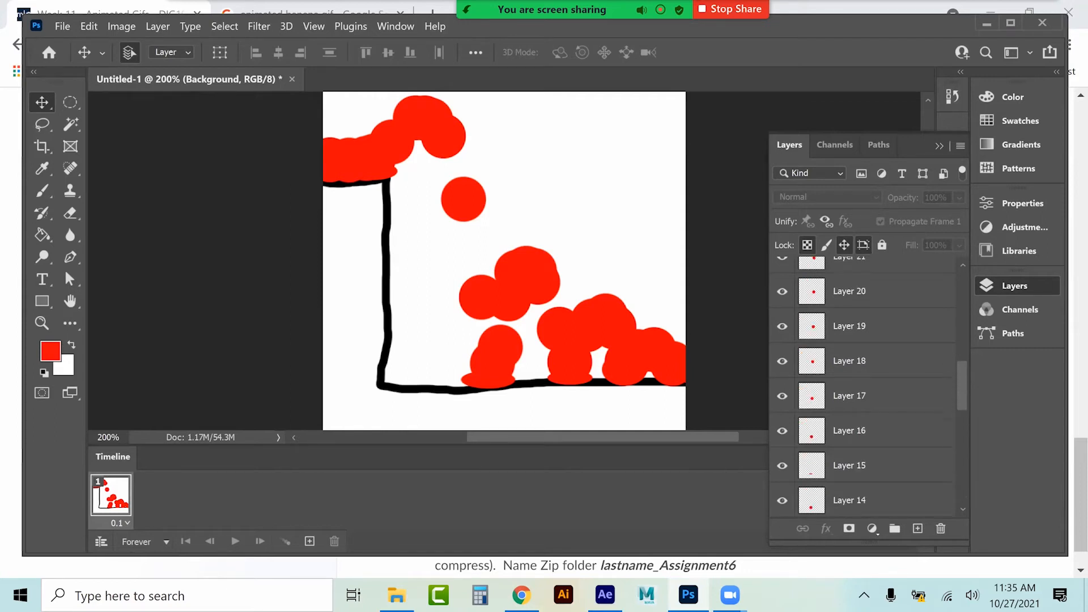
left_click(782, 274)
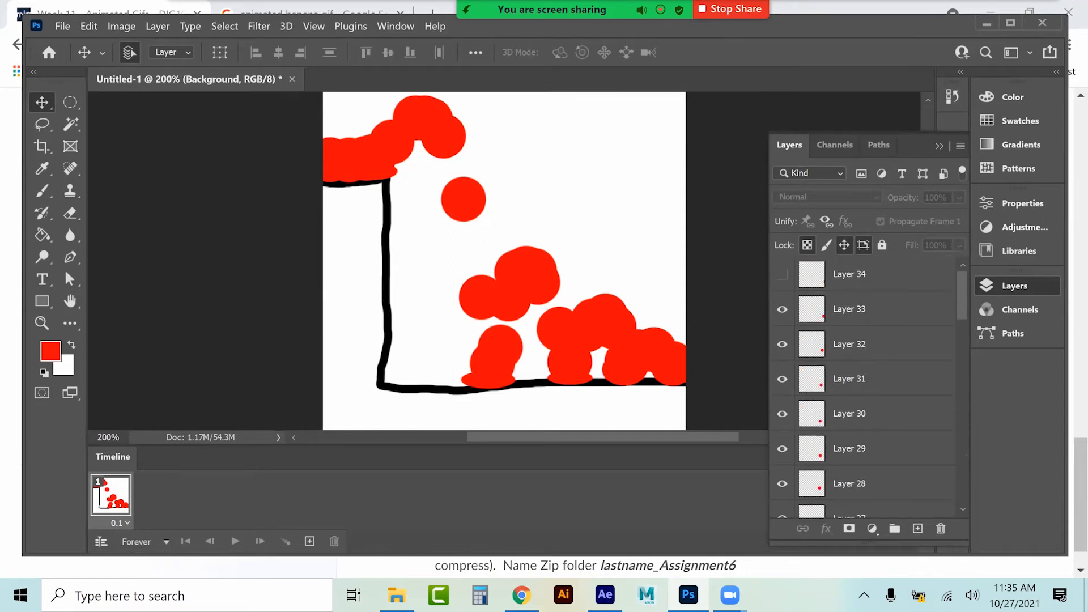
left_click_drag(782, 278, 783, 502)
left_click(782, 501)
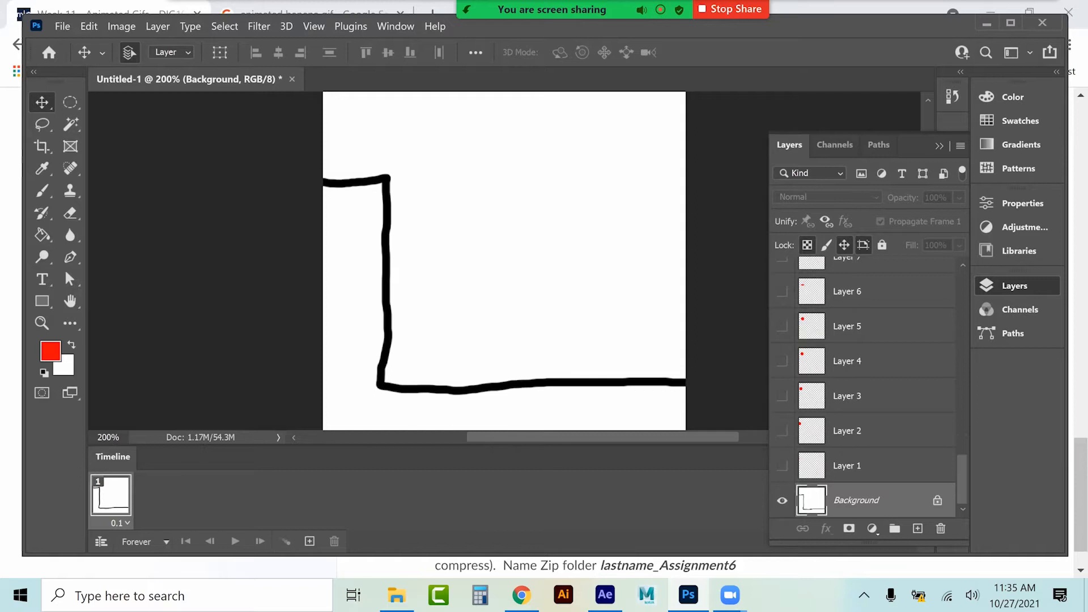
Add animation frames 2 and 3, showing Layer 1 over the Background in frame 2 and only Layer 2 in frame 3
left_click(309, 541)
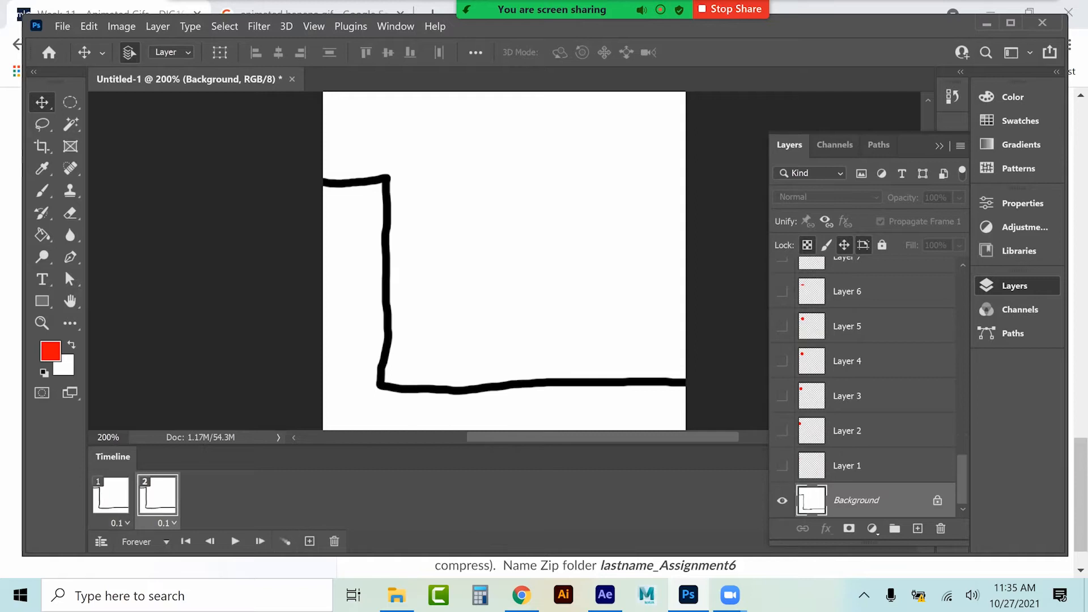
left_click(782, 465)
left_click(309, 541)
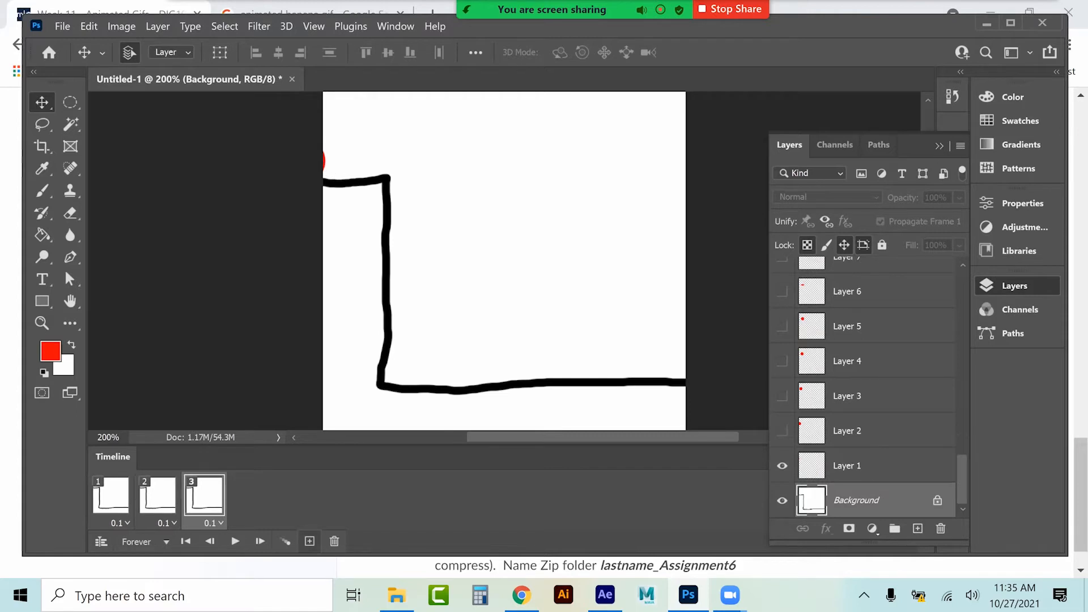
left_click(782, 431)
left_click(782, 466)
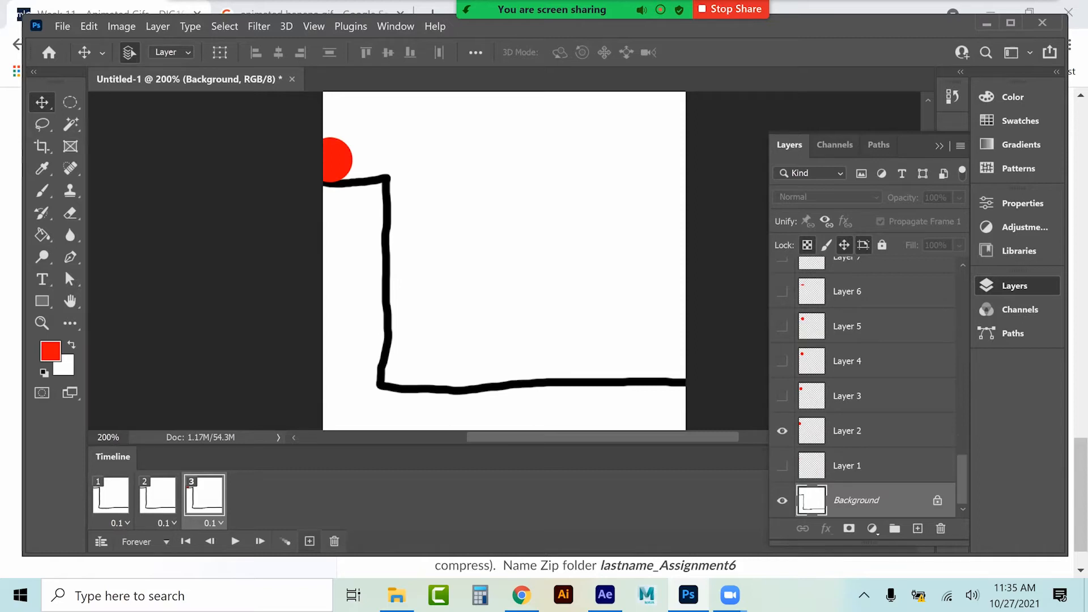
Add frames 4 and 5, showing only Layer 3 over the Background in frame 4 and only Layer 4 in frame 5
left_click(309, 541)
left_click(782, 396)
left_click(782, 431)
left_click(309, 541)
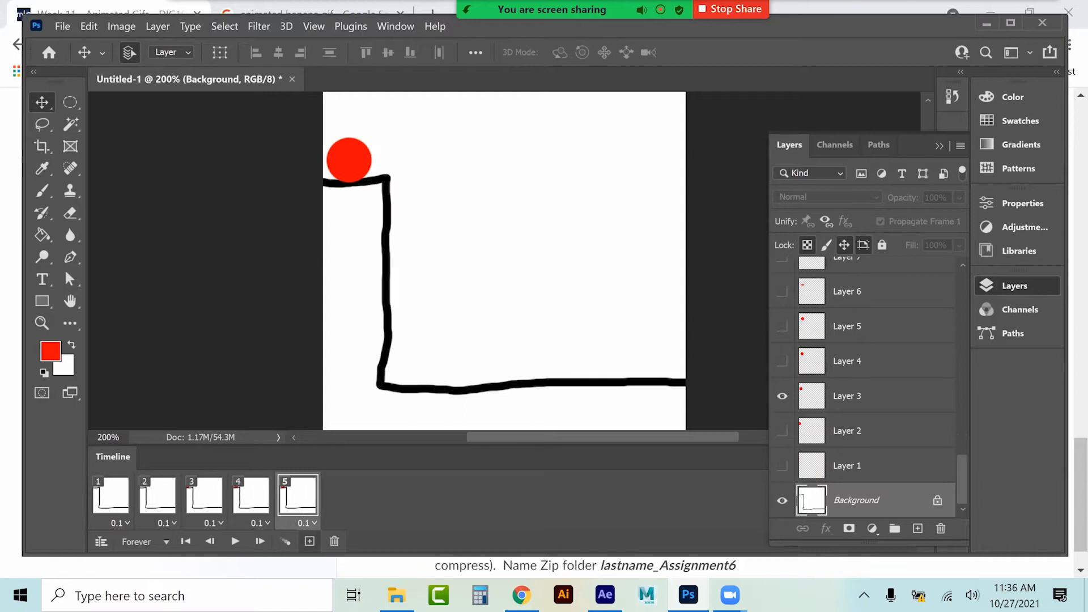
left_click(782, 361)
left_click(782, 396)
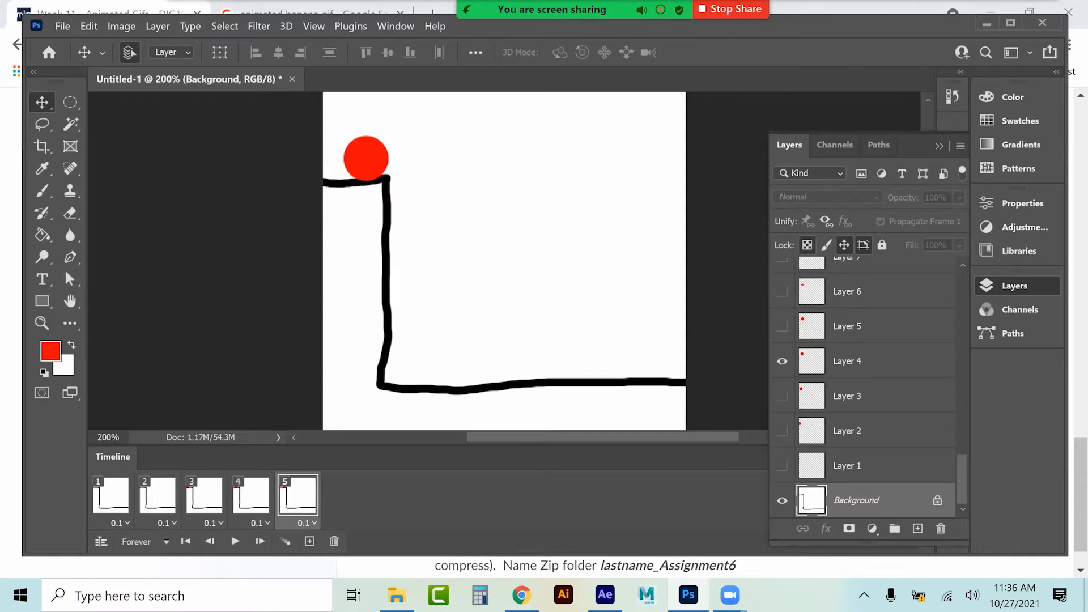
Add frames 6 and 7, showing only Layer 5 over the Background in frame 6 and only Layer 6 in frame 7
left_click(310, 542)
left_click(782, 326)
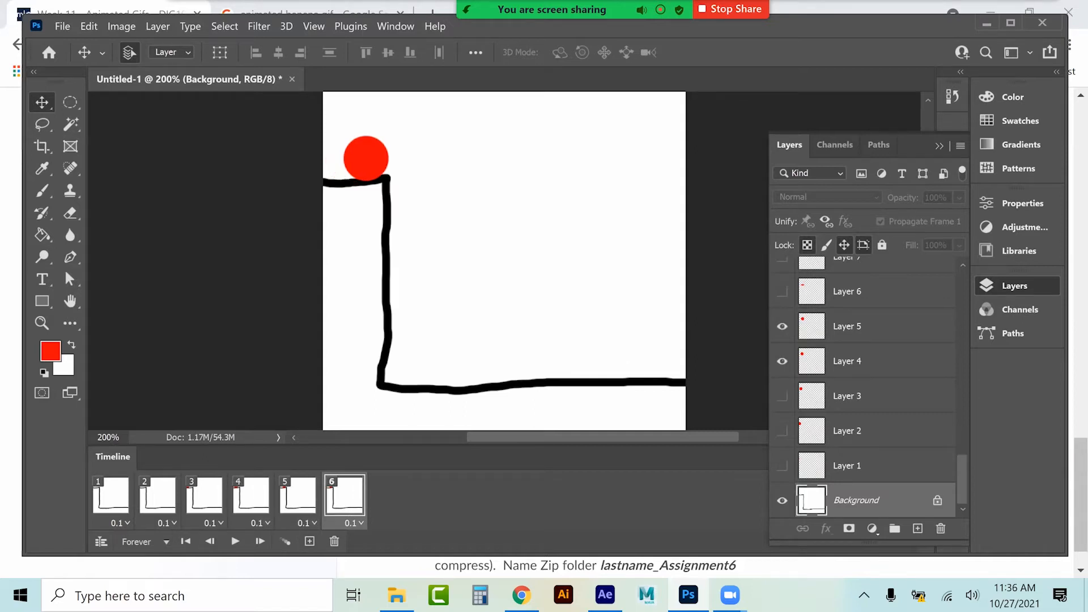
left_click(783, 361)
left_click(310, 542)
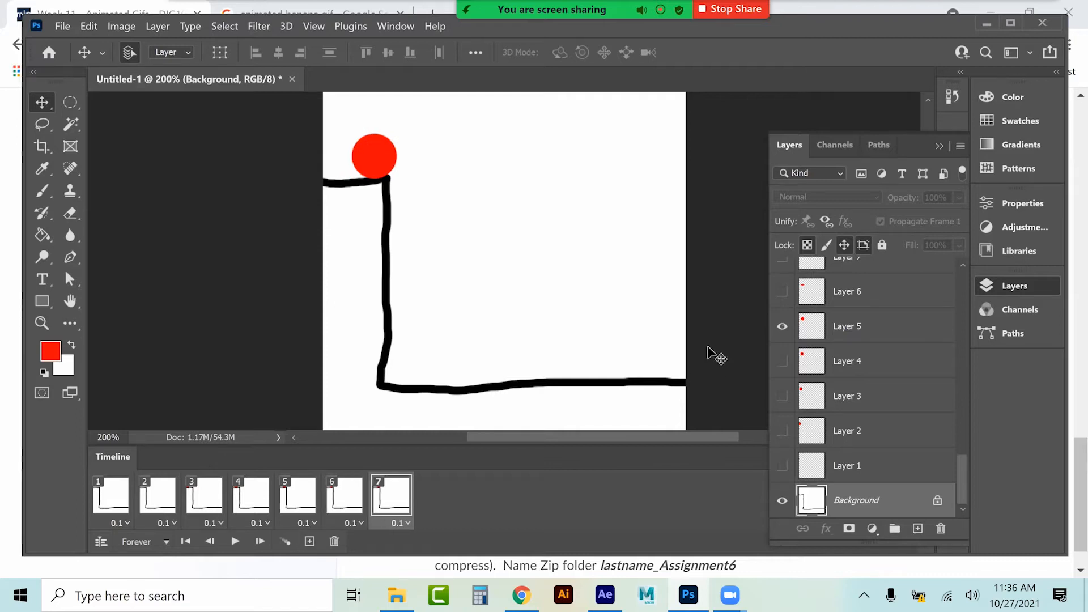
left_click(782, 292)
left_click(782, 327)
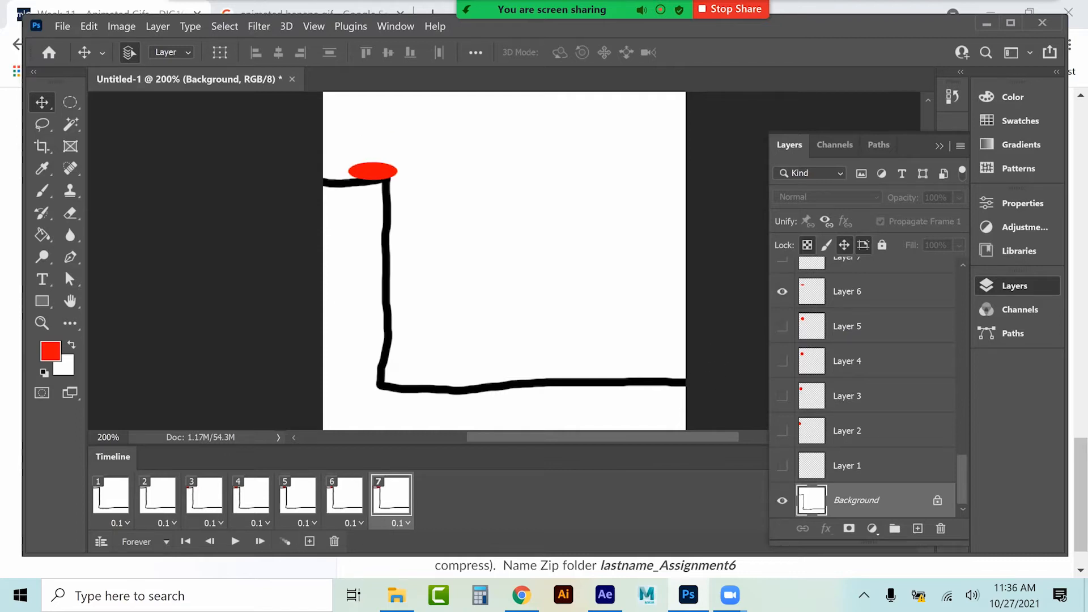
Add frames 8 and 9, showing only Layer 7 over the Background in frame 8 and only Layer 8 in frame 9
left_click(309, 542)
scroll(862, 397, "up", 1)
left_click(782, 292)
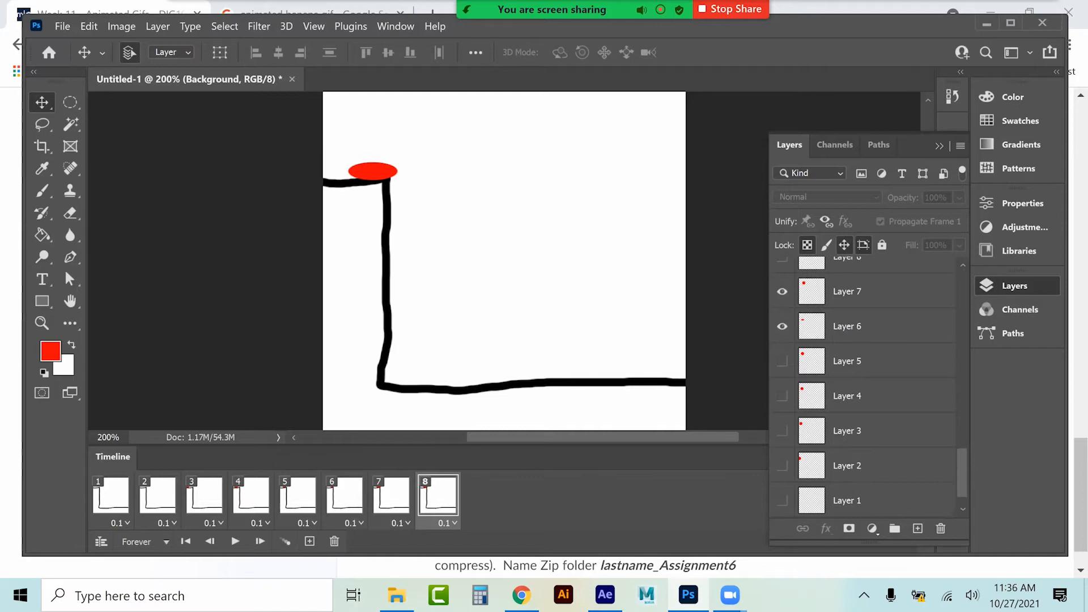
left_click(782, 327)
left_click(310, 541)
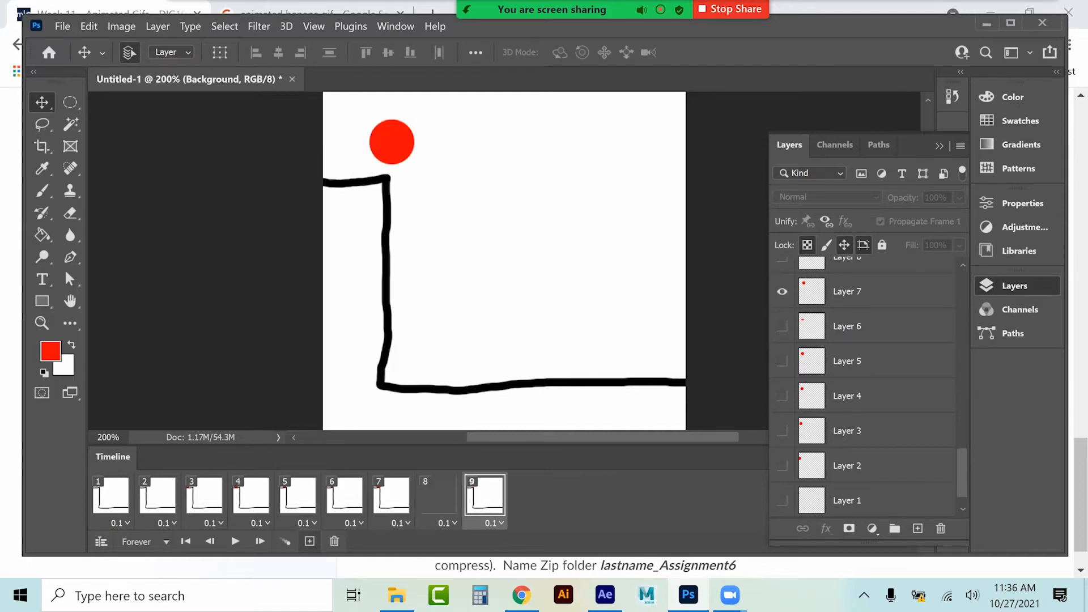
scroll(862, 397, "up", 2)
left_click(782, 326)
left_click(782, 361)
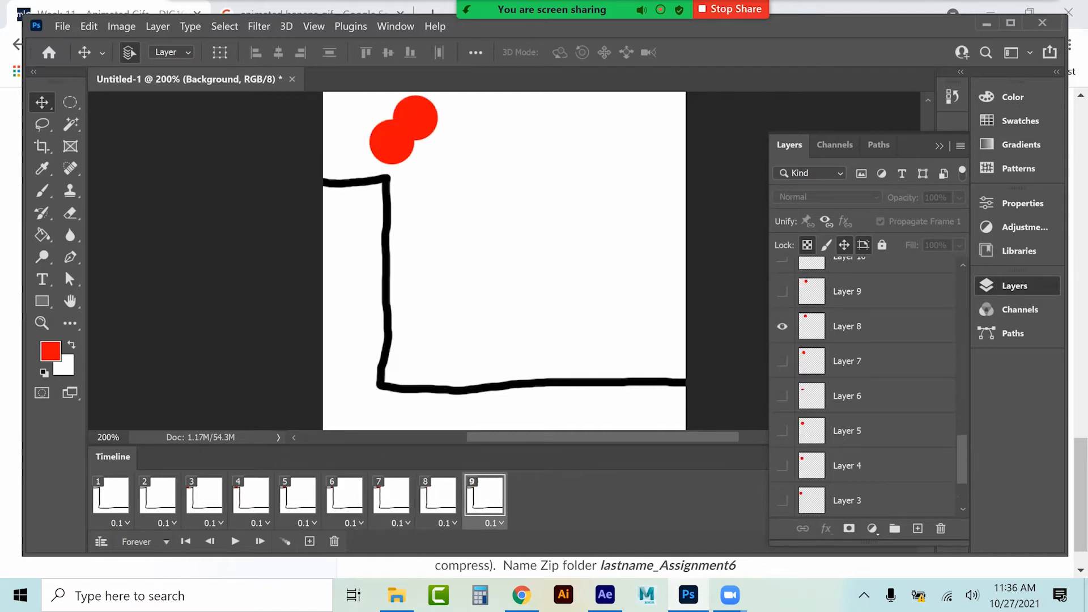
Add frame 10 showing only Layer 9 over the Background, and check frames 8 through 10
left_click(310, 541)
left_click(782, 291)
left_click(782, 326)
left_click(438, 494)
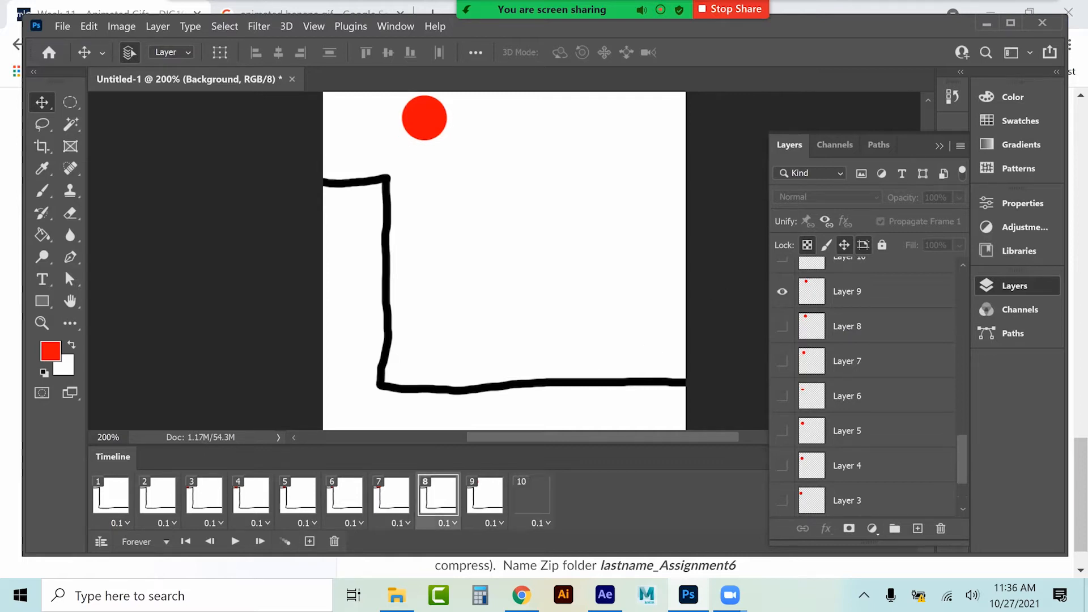
left_click(485, 494)
left_click(531, 494)
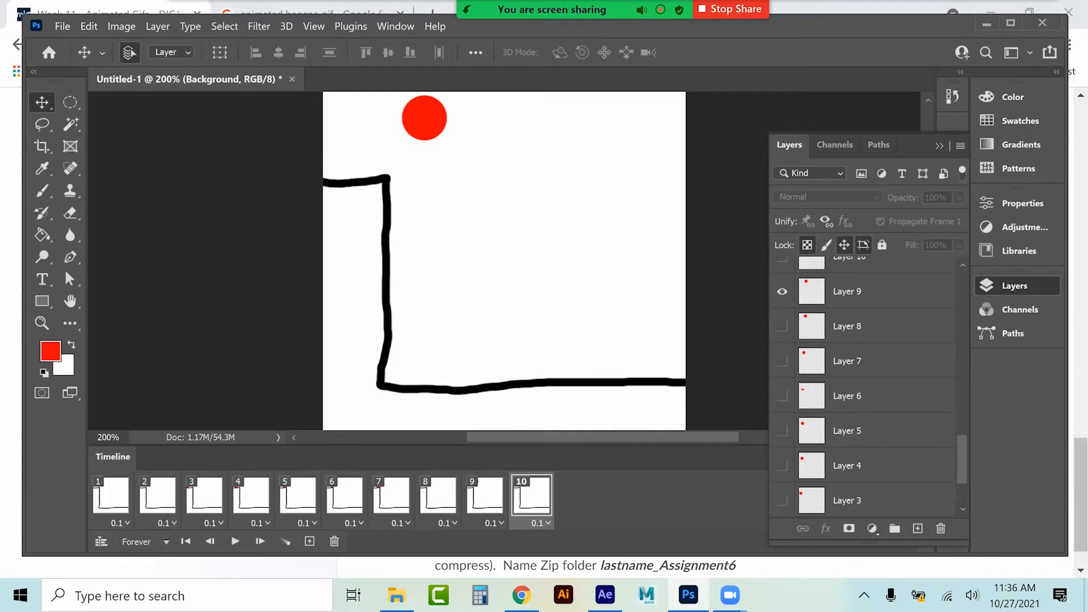
Add frames 11 and 12, showing only Layer 10 over the Background in frame 11 and only Layer 11 in frame 12
left_click(309, 541)
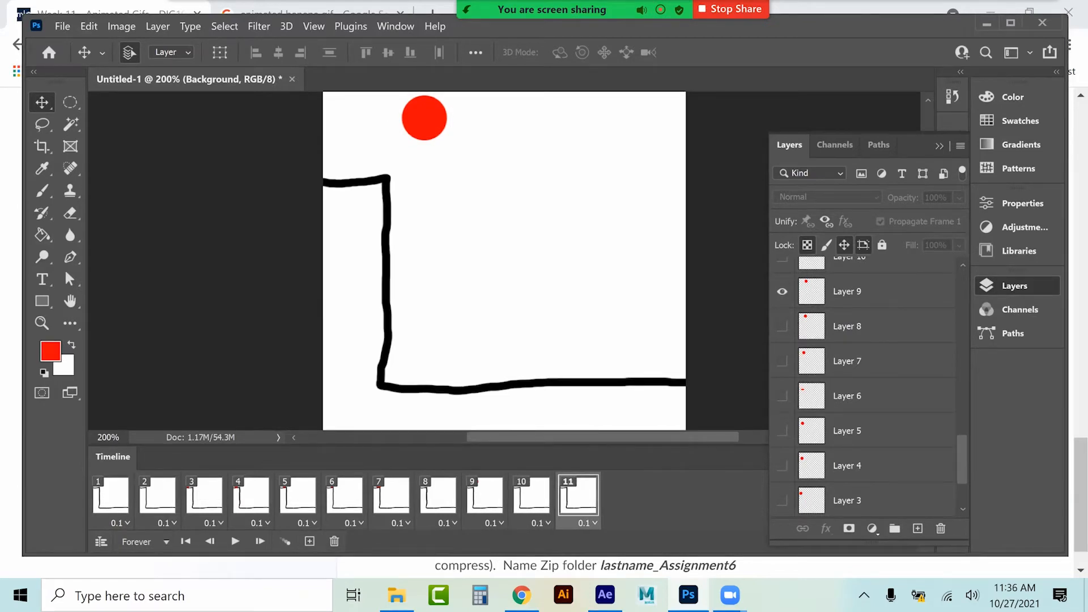
left_click(782, 260)
left_click(782, 291)
scroll(868, 397, "up", 3)
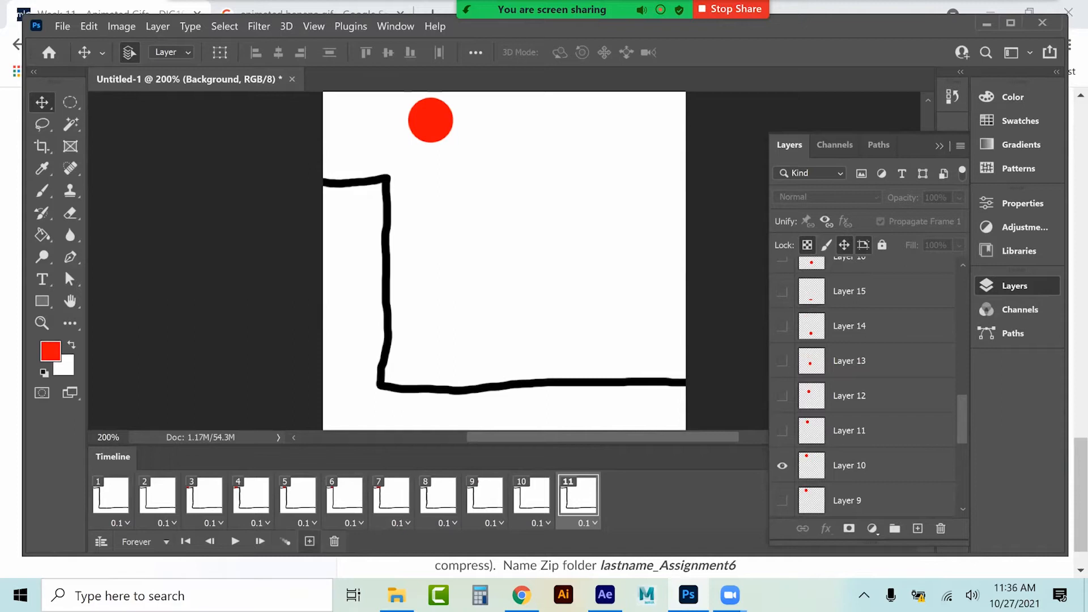
left_click(309, 541)
left_click(782, 431)
left_click(782, 465)
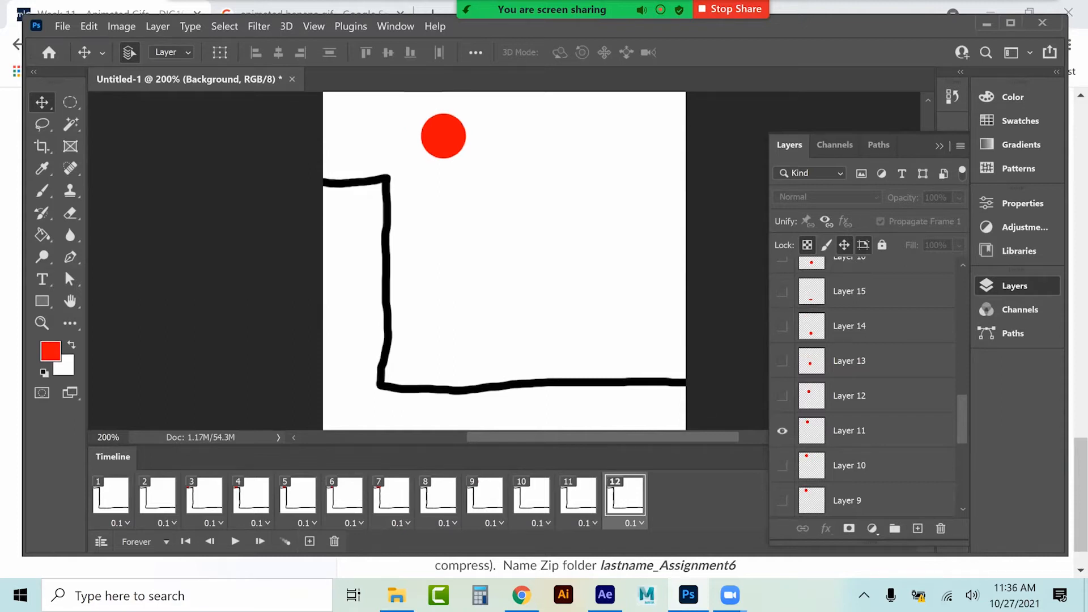
Add frames 13 and 14, showing only Layer 12 over the Background in frame 13 and only Layer 13 in frame 14
left_click(310, 542)
left_click(782, 396)
left_click(782, 431)
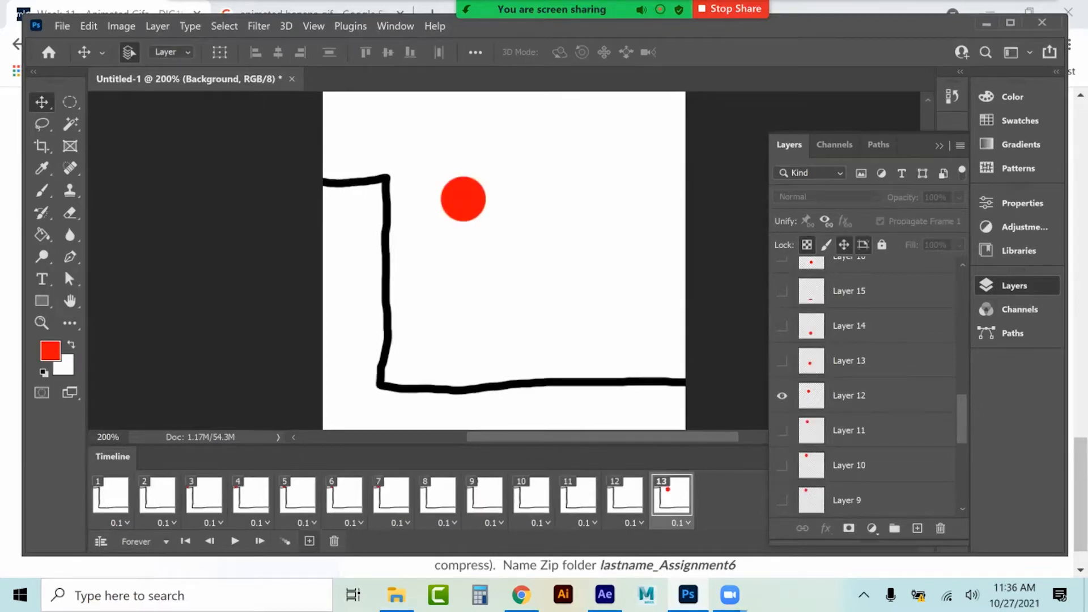
left_click(309, 541)
left_click(783, 361)
left_click(783, 396)
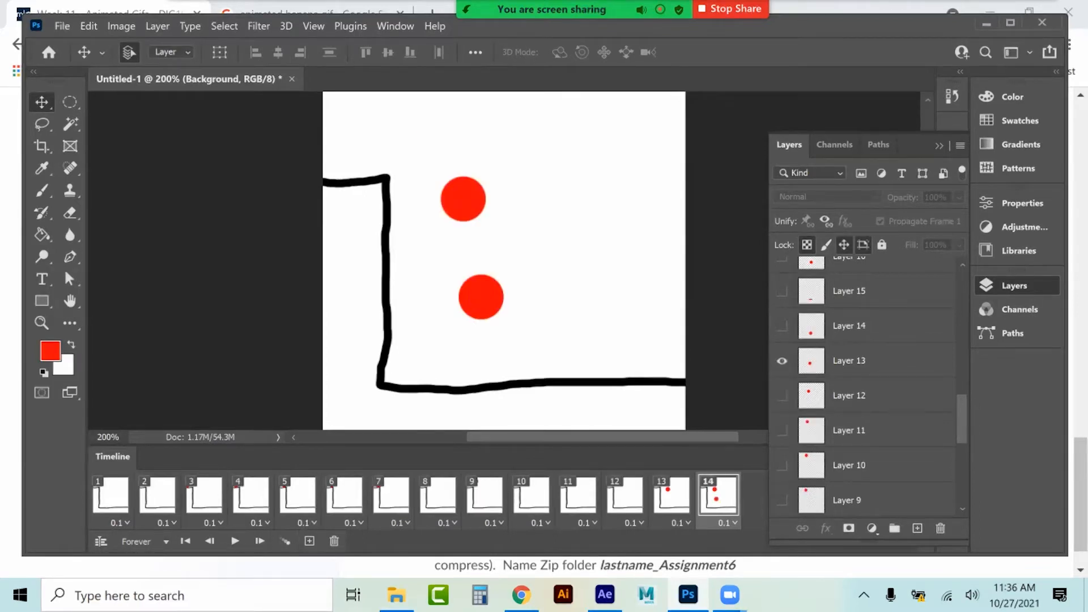
Add frames 15 and 16, showing only Layer 14 over the Background in frame 15 and only the squashed ball of Layer 15 in frame 16
left_click(310, 541)
left_click(782, 326)
left_click(782, 361)
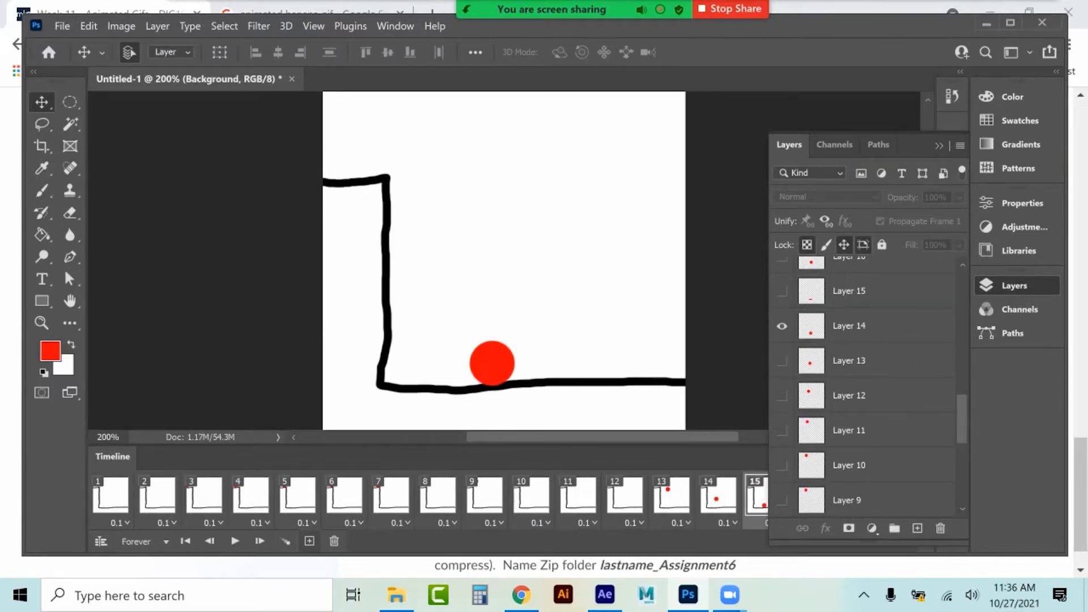
left_click(782, 291)
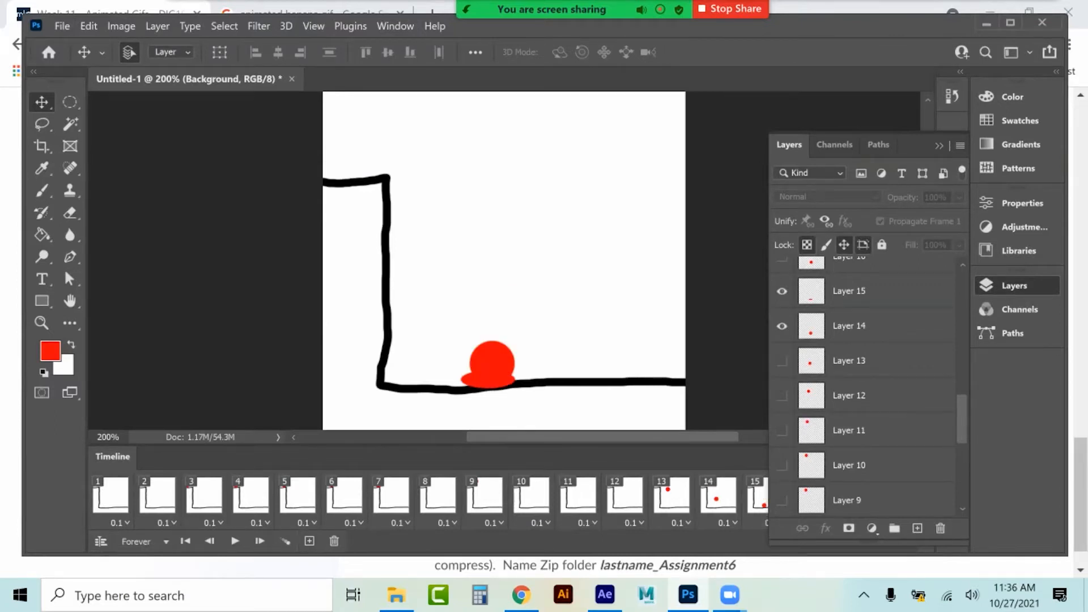
left_click(782, 326)
Add frames 17 and 18, showing only Layer 16 over the Background in frame 17 and only Layer 17 in frame 18
left_click(310, 541)
left_click(783, 258)
left_click(782, 291)
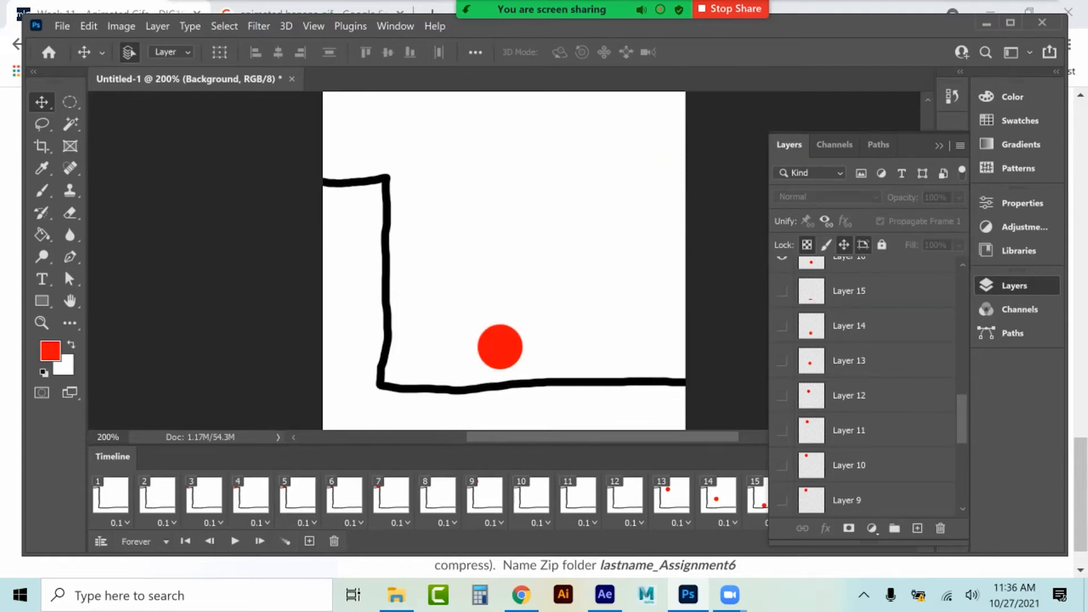
scroll(867, 385, "up", 3)
left_click(782, 326)
left_click(782, 361)
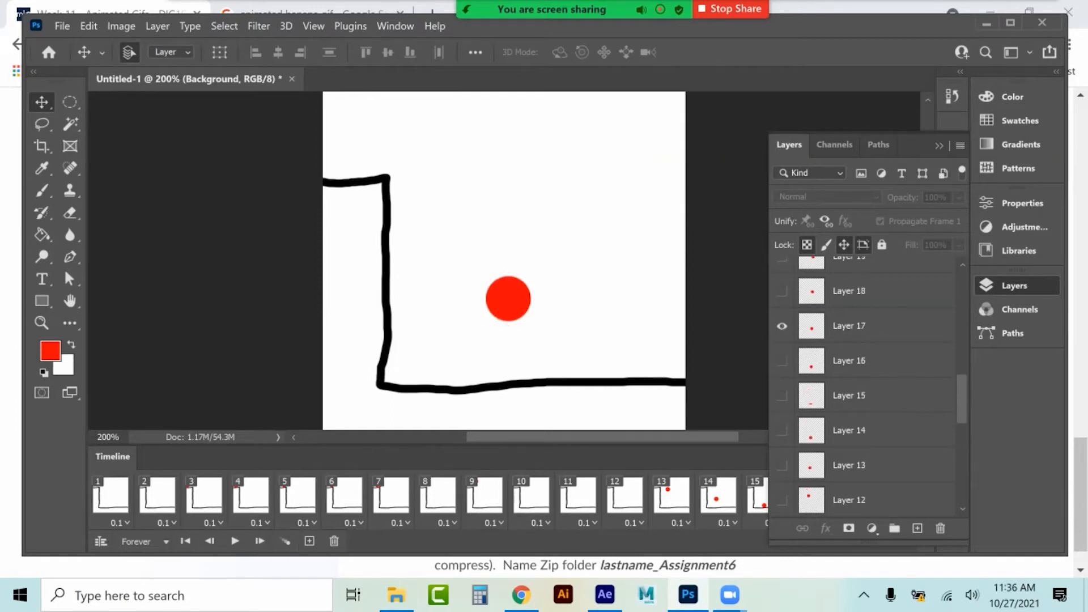
Add frames 19 and 20, showing only Layer 18 over the Background in frame 19 and only Layer 19 in frame 20
left_click(309, 541)
left_click(782, 291)
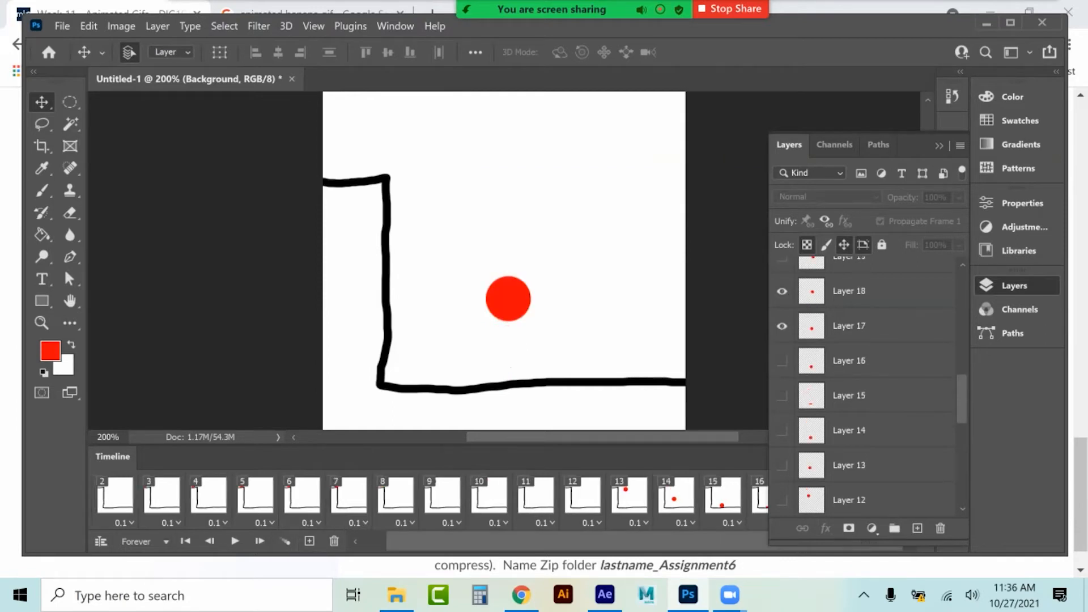
left_click(782, 326)
left_click(310, 540)
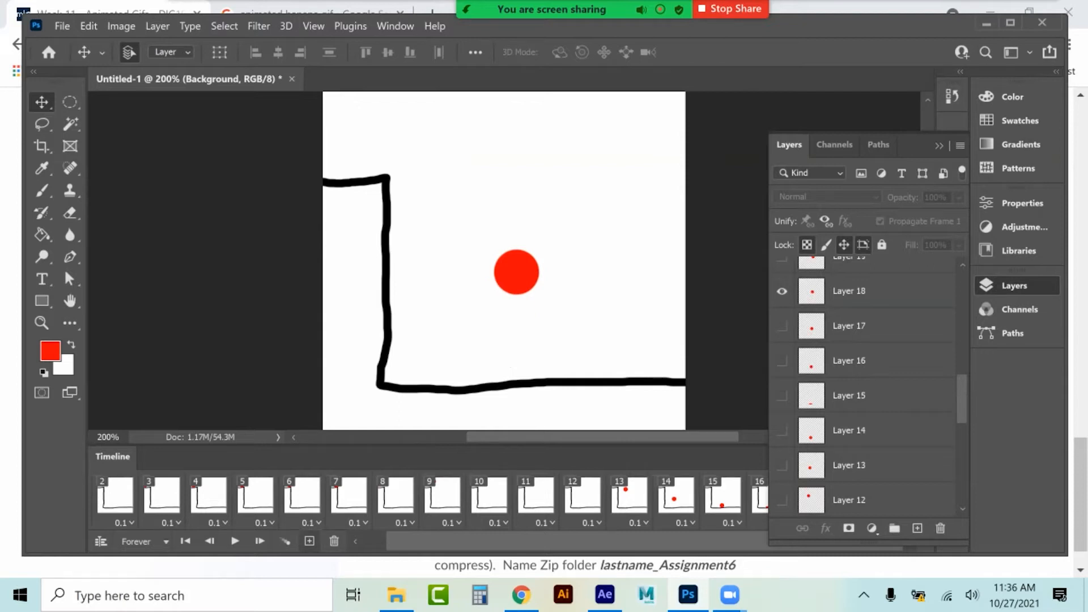
left_click(782, 259)
left_click(782, 290)
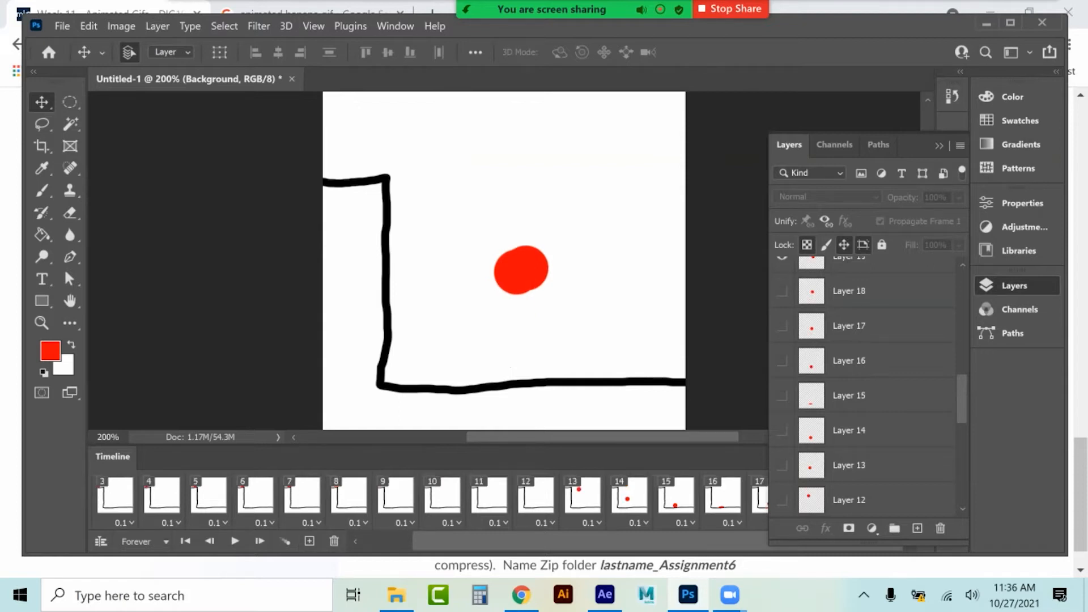
Add frames 21 and 22, showing only Layer 20 over the Background in frame 21 and only Layer 21 in frame 22
left_click(309, 541)
scroll(782, 361, "up", 3)
left_click(783, 326)
left_click(782, 360)
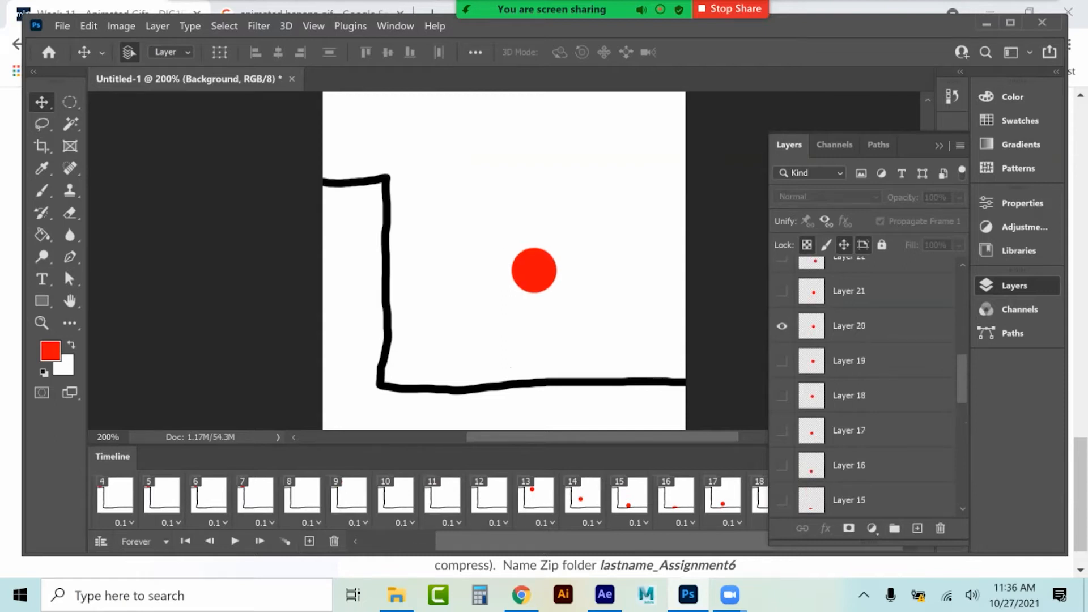
left_click(310, 540)
left_click(782, 291)
left_click(783, 326)
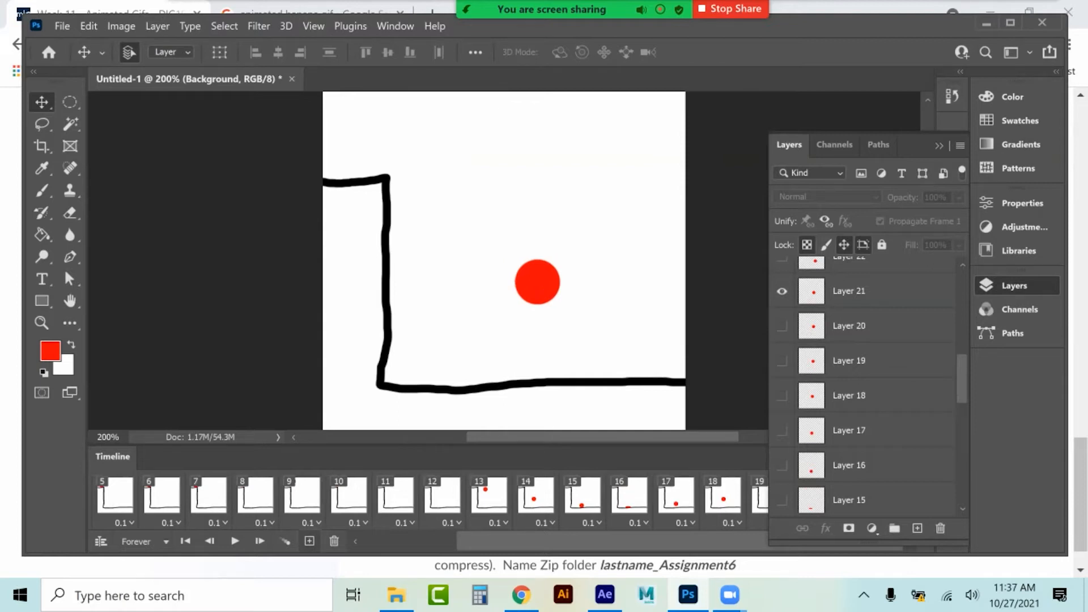
Add frames 23 and 24, showing only Layer 22 over the Background in frame 23 and only Layer 23 in frame 24
left_click(309, 541)
left_click(782, 326)
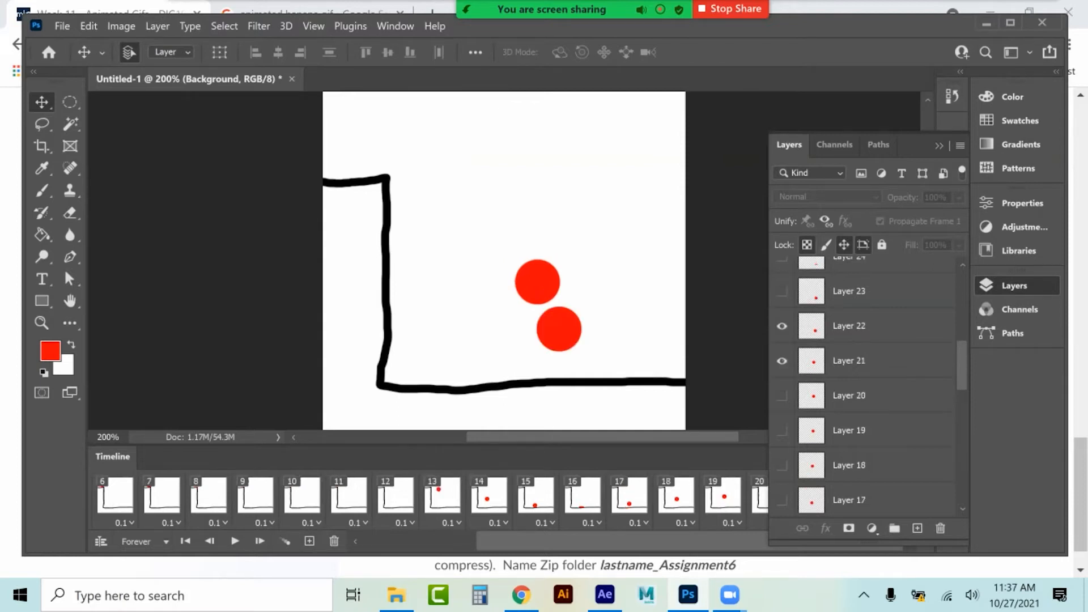
left_click(782, 361)
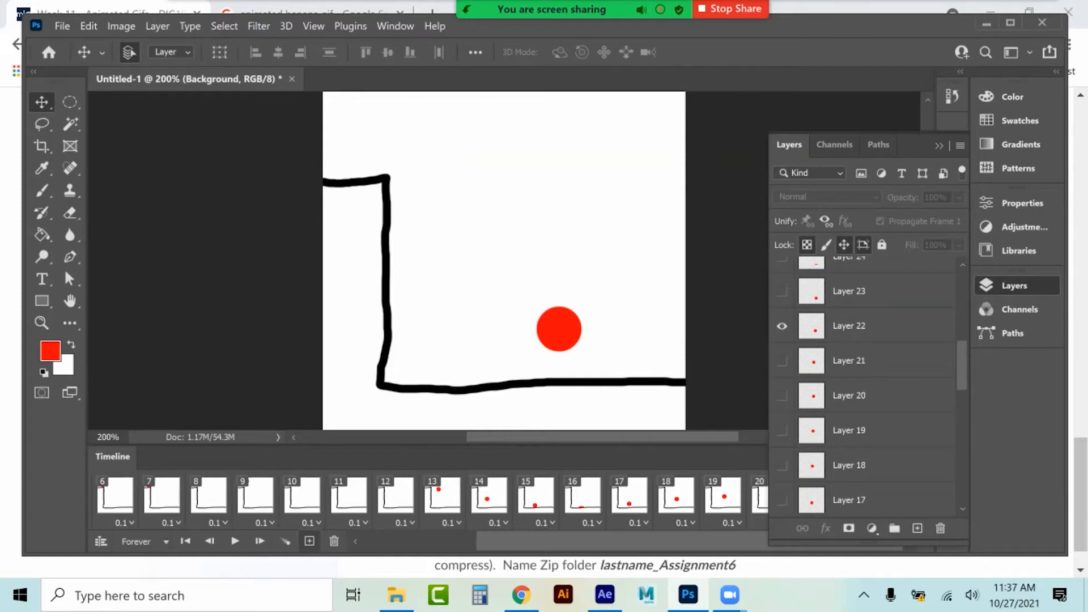
left_click(309, 541)
left_click(783, 290)
left_click(782, 326)
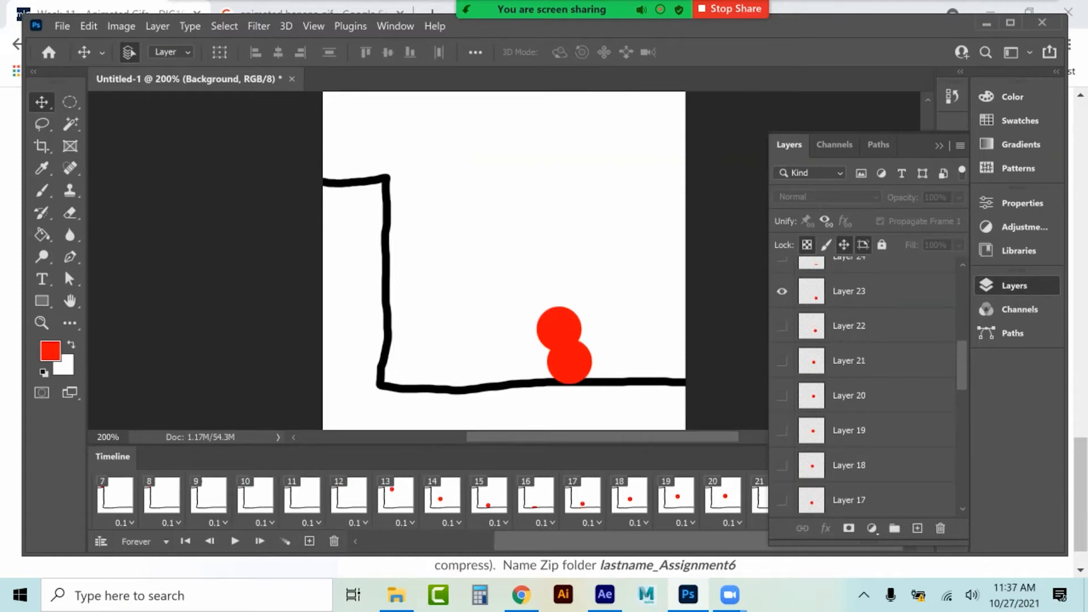
Add frames 25 and 26, showing only Layer 24 over the Background in frame 25 and only Layer 25 in frame 26
left_click(309, 541)
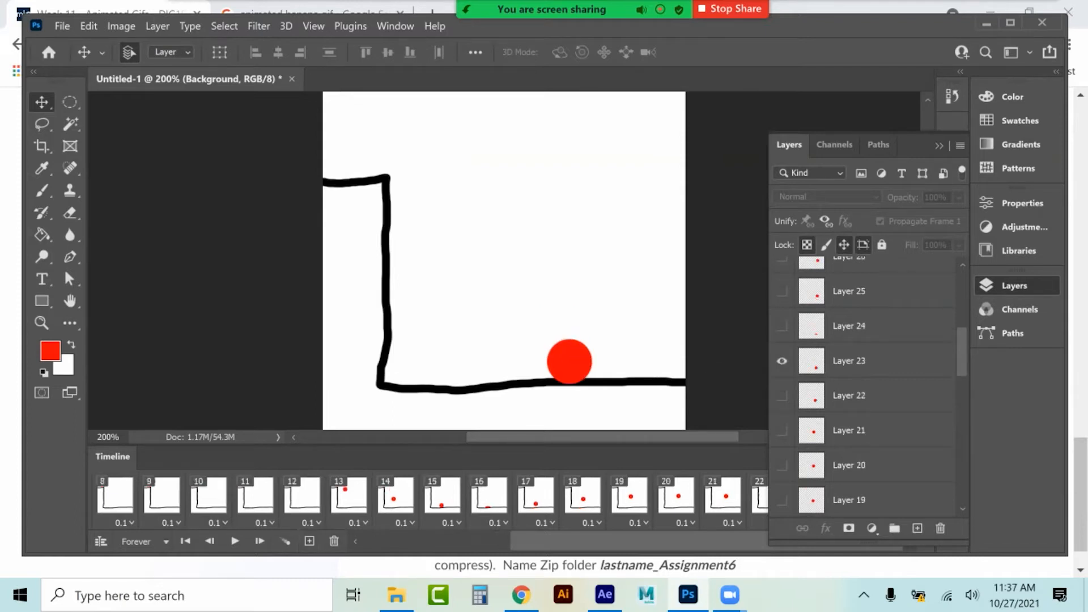
left_click(783, 326)
left_click(783, 361)
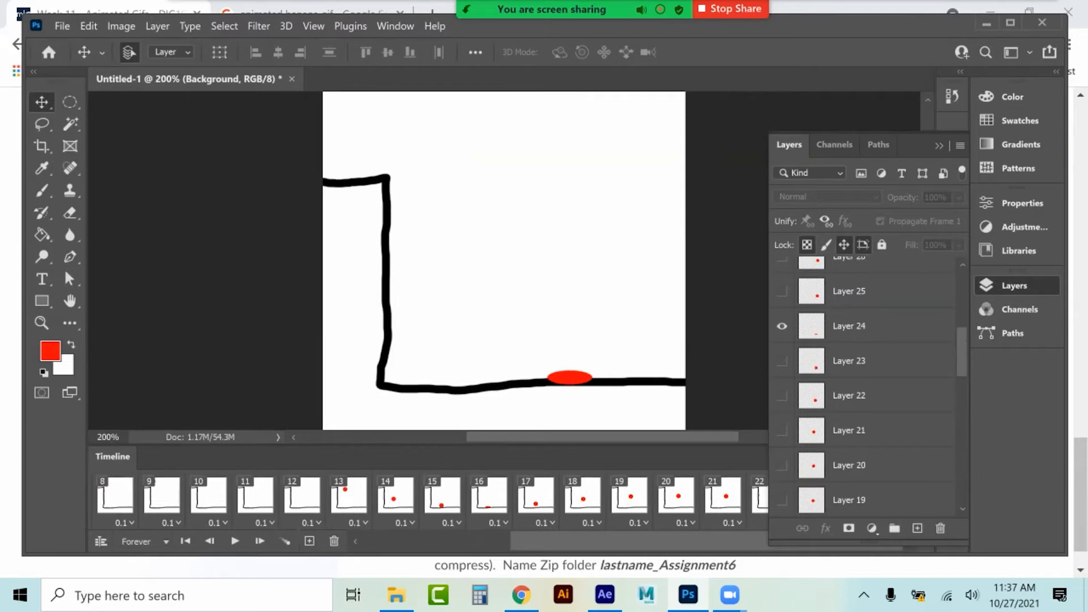
left_click(310, 541)
left_click(782, 291)
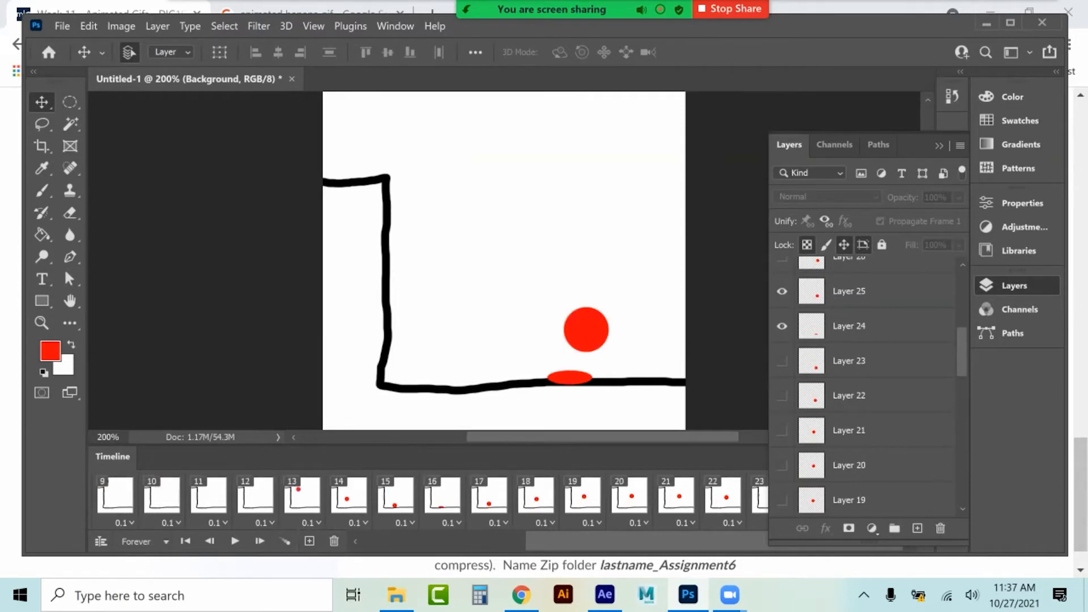
left_click(782, 326)
Add frames 27 and 28, showing only Layer 26 over the Background in frame 27 and only Layer 27 in frame 28
left_click(310, 541)
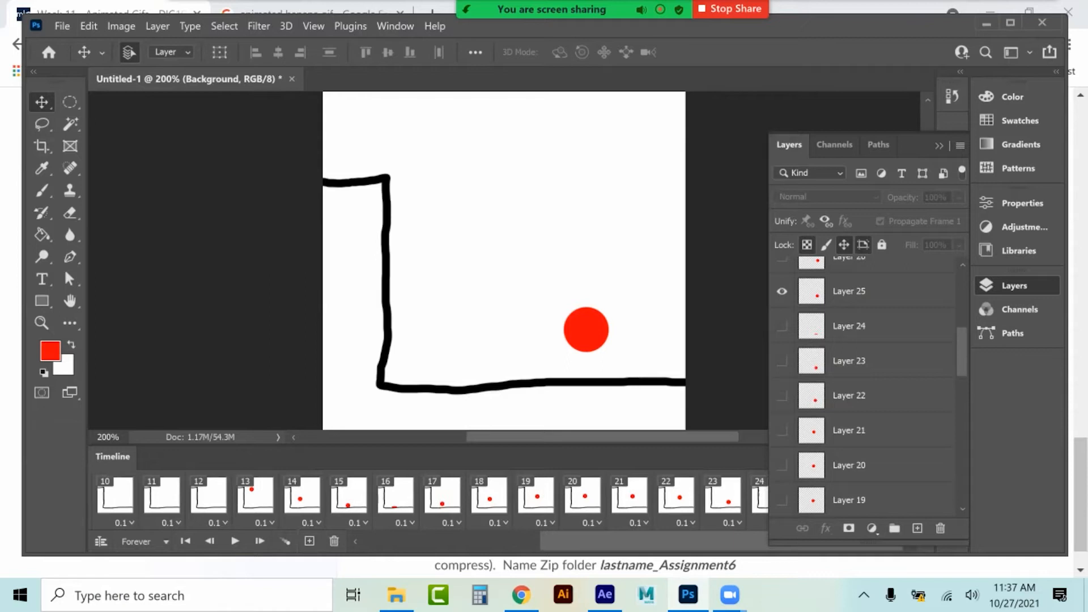
left_click(782, 259)
left_click(782, 291)
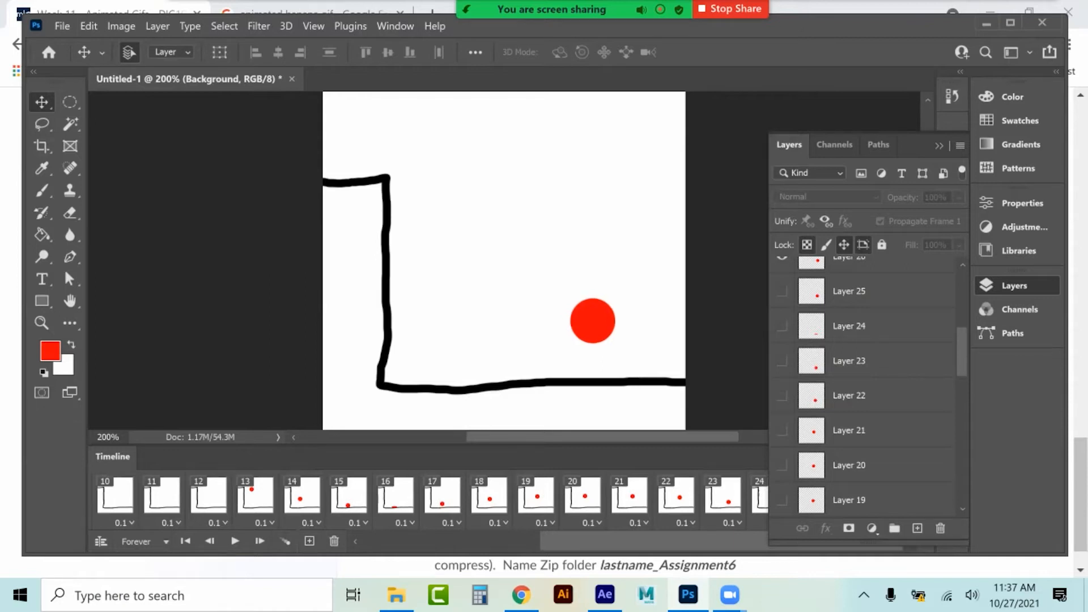
left_click(309, 541)
scroll(867, 385, "up", 2)
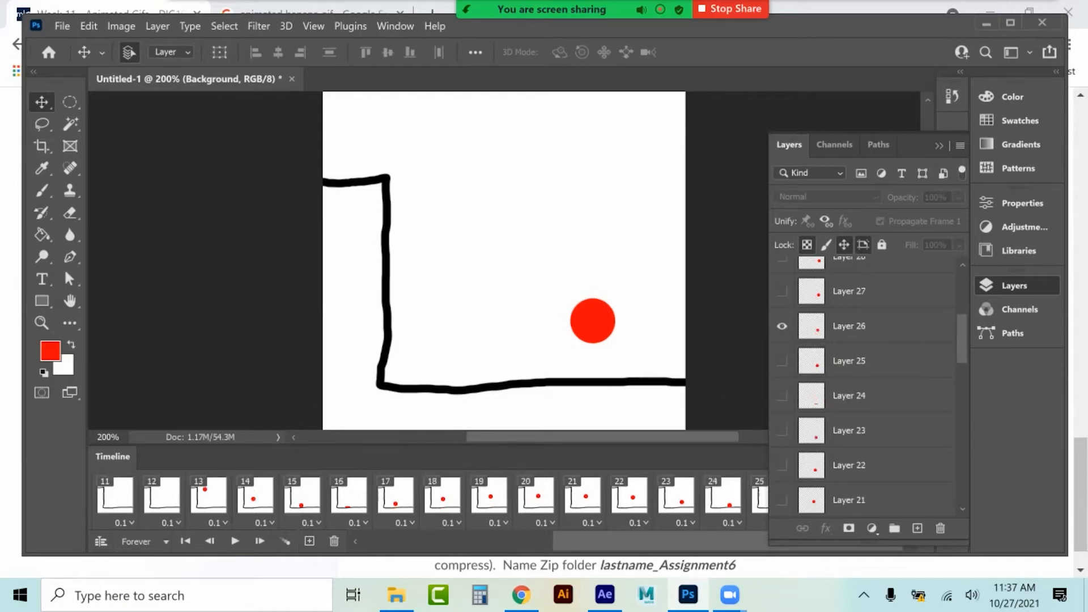
left_click(782, 290)
left_click(783, 326)
Add frames 29 and 30, showing only Layer 28 over the Background in frame 29 and only Layer 29 in frame 30
left_click(310, 541)
scroll(868, 385, "up", 2)
left_click(782, 326)
left_click(782, 361)
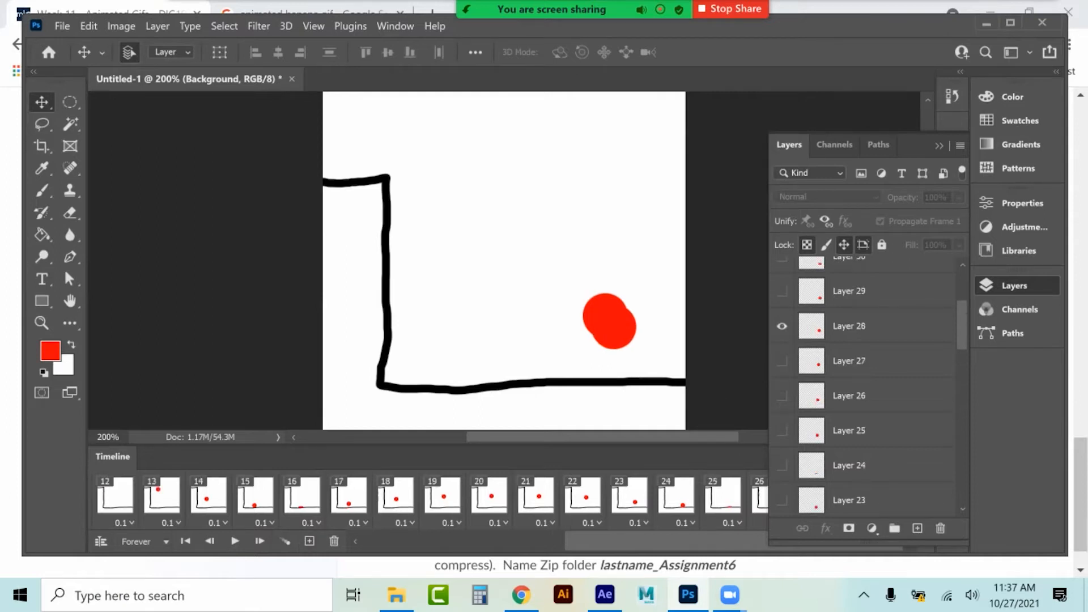
left_click(310, 540)
left_click(782, 291)
left_click(782, 326)
Add frames 31 and 32, showing only Layer 30 over the Background in frame 31 and only Layer 31 in frame 32
left_click(310, 541)
left_click(782, 258)
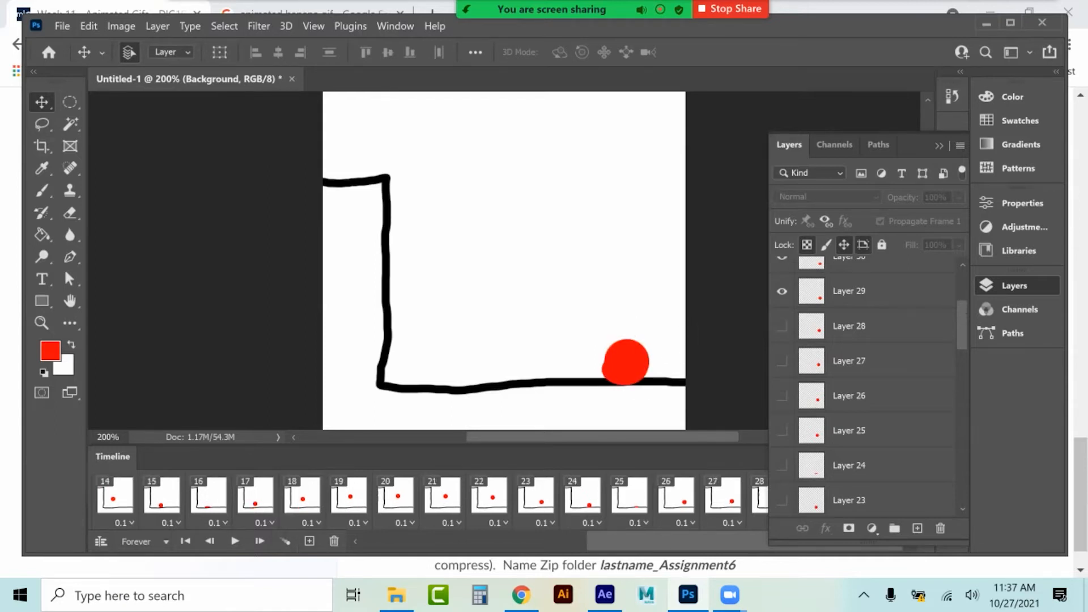
left_click(782, 290)
left_click(309, 540)
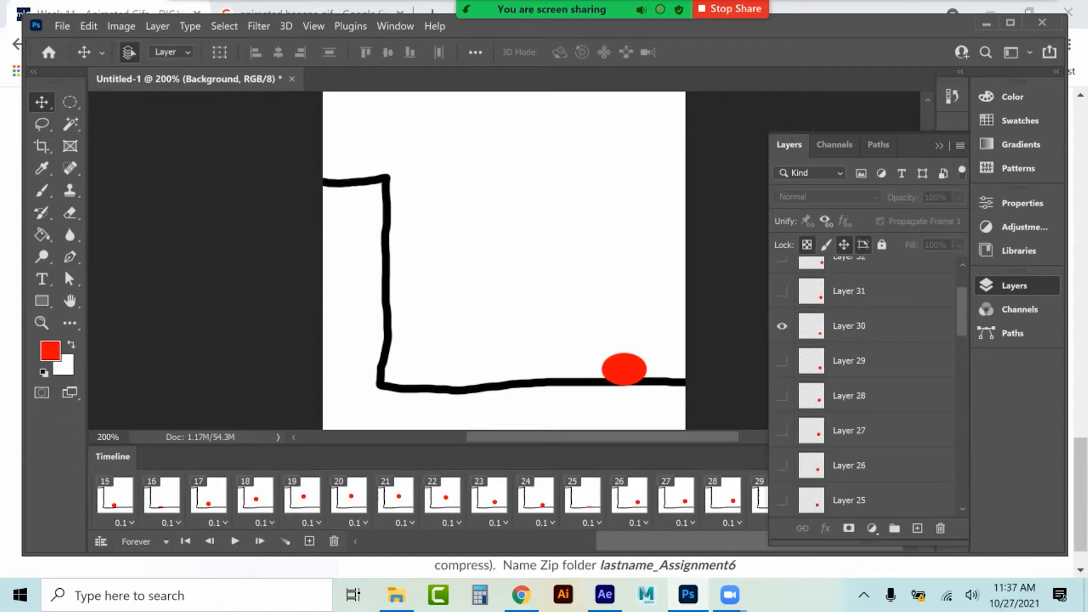
left_click(783, 291)
left_click(782, 326)
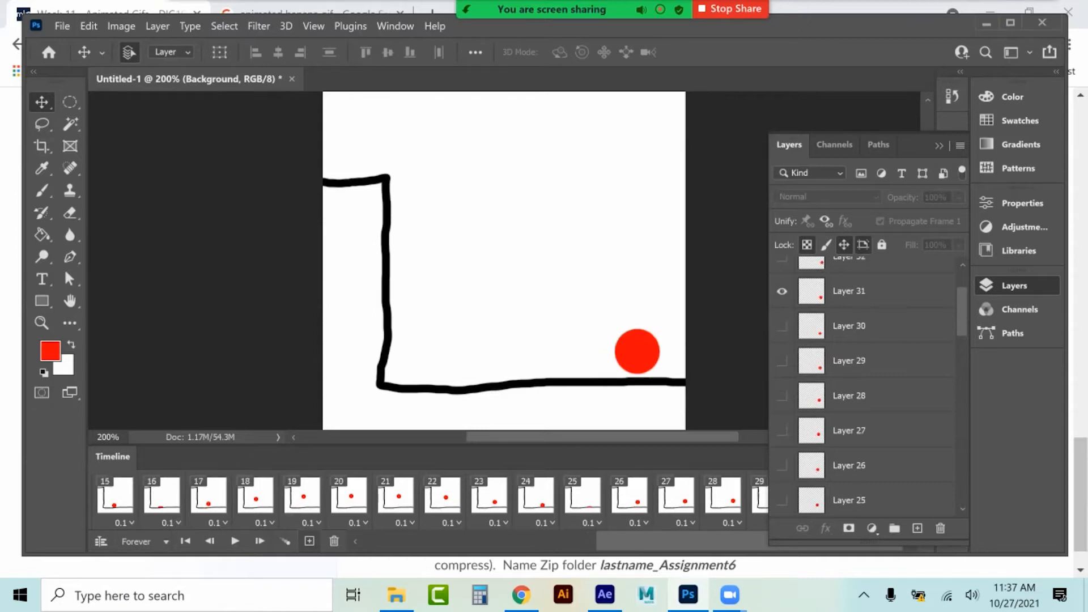
Add frames 33 and 34, showing only Layer 32 over the Background in frame 33 and only Layer 33 in frame 34
left_click(309, 540)
left_click(782, 326)
left_click(782, 360)
left_click(309, 541)
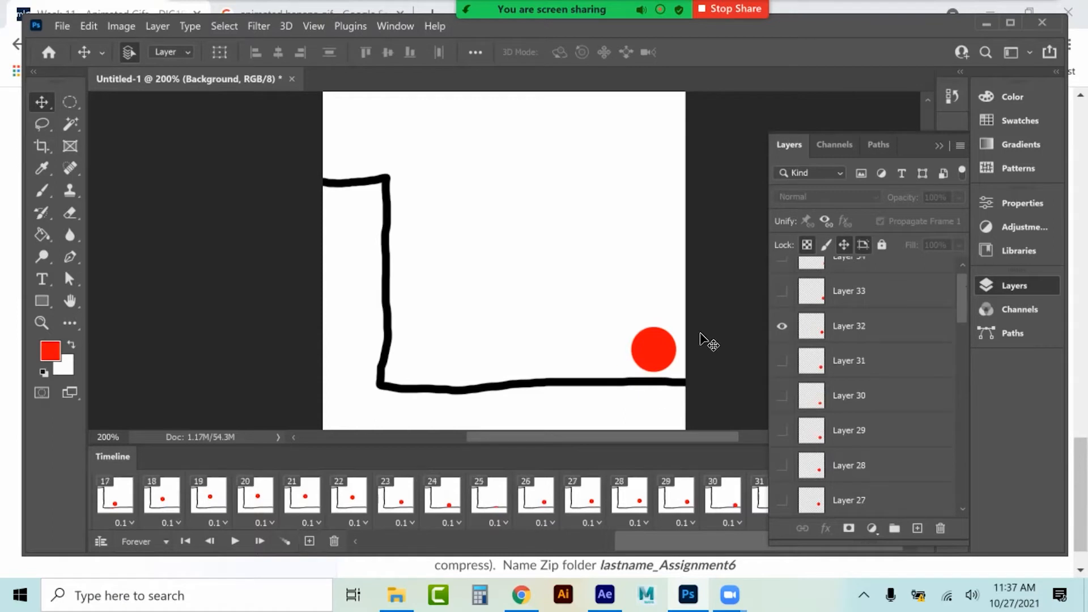
left_click(782, 291)
left_click(783, 326)
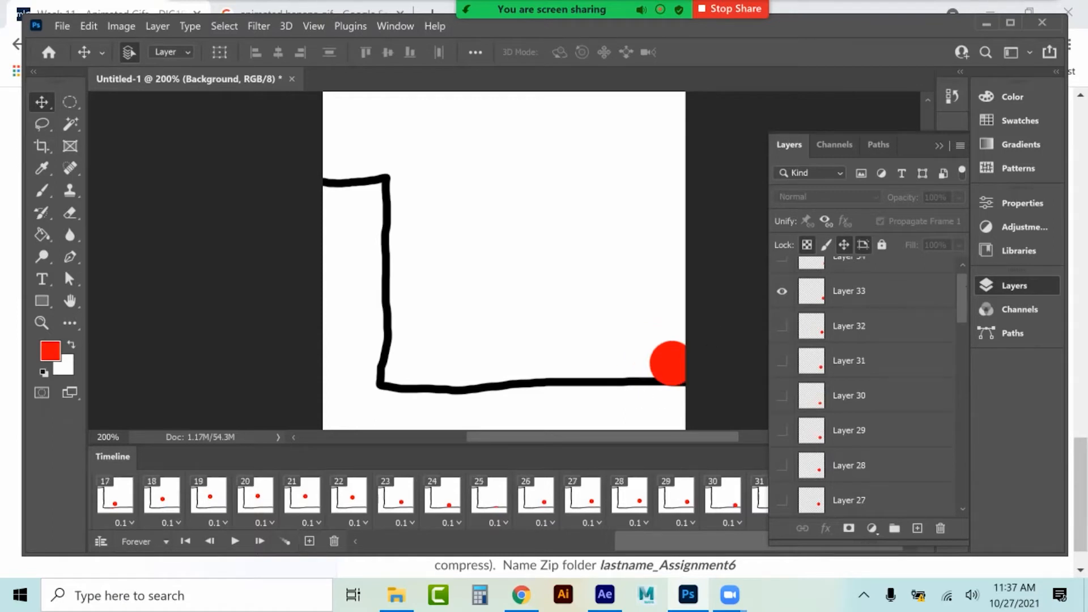
Add frame 35 showing only Layer 34 over the Background and frame 36 showing only the Background, and preview the animation
left_click(309, 541)
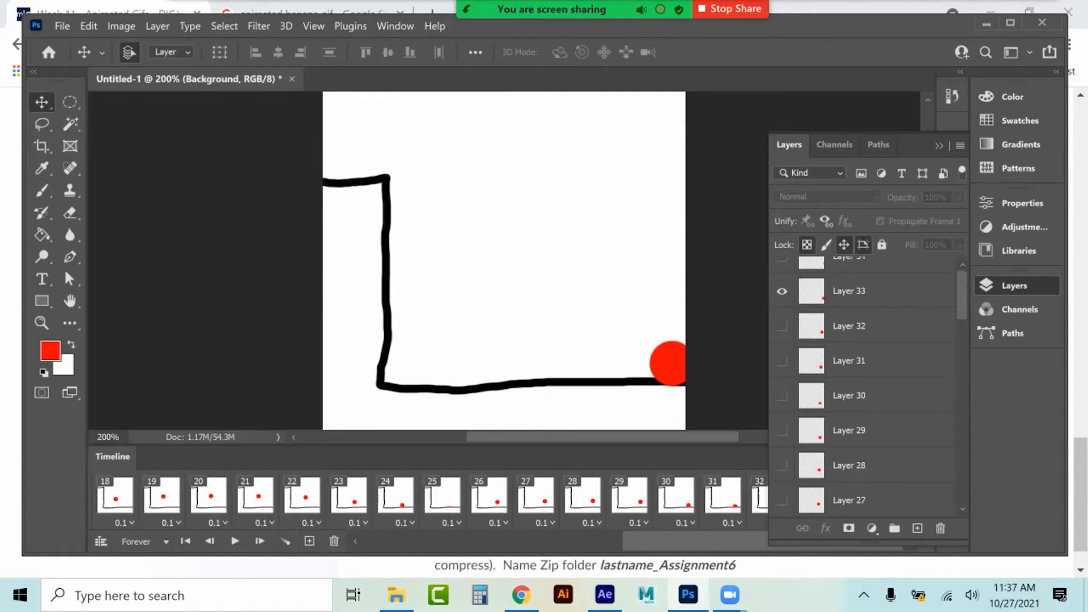
scroll(867, 340, "up", 1)
left_click(782, 274)
left_click(782, 309)
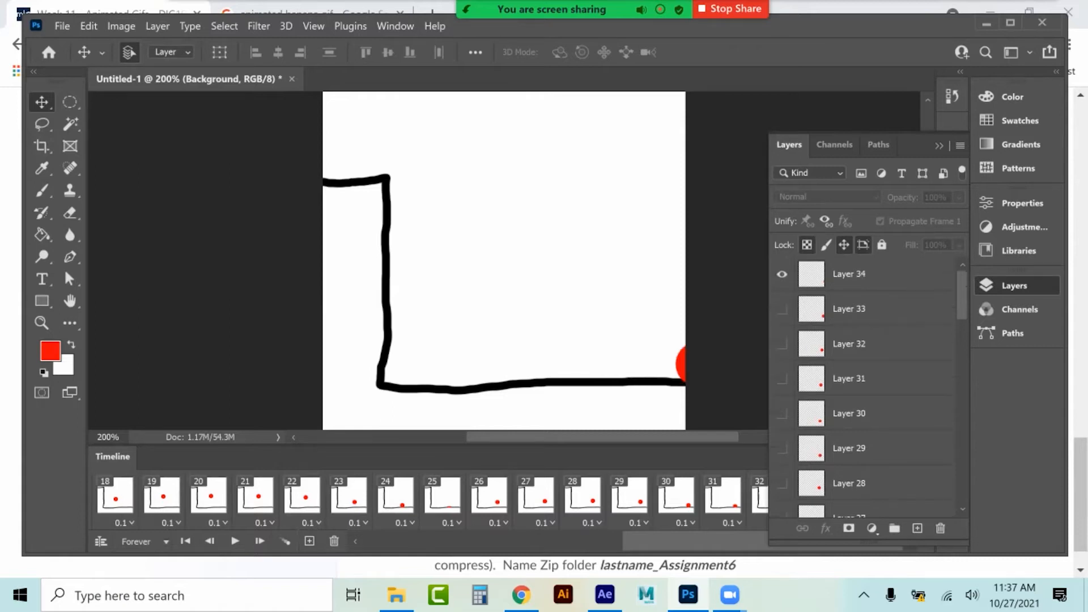
left_click(310, 541)
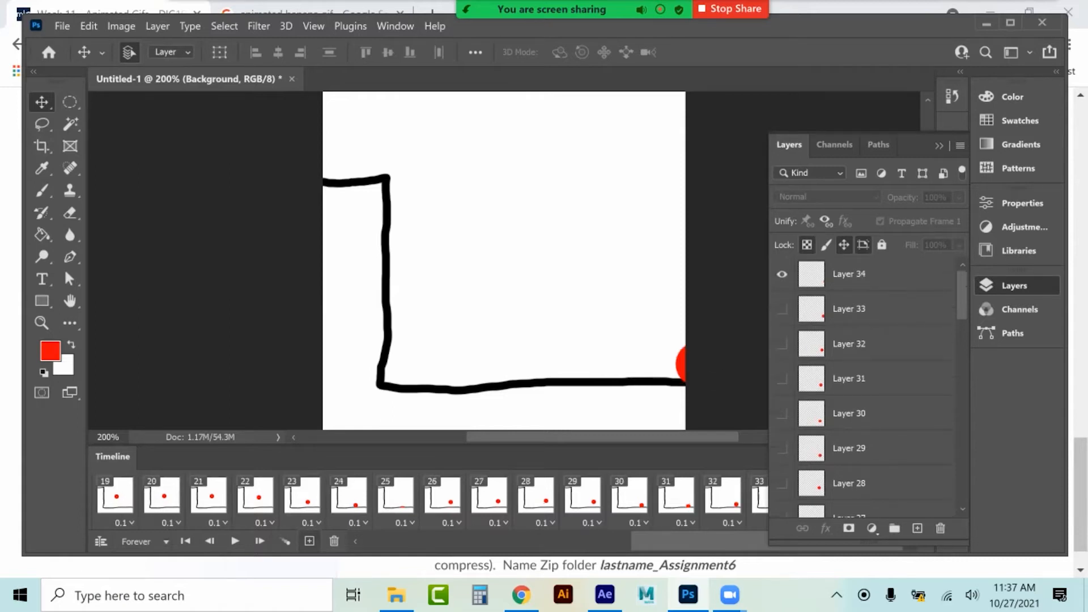
left_click(782, 273)
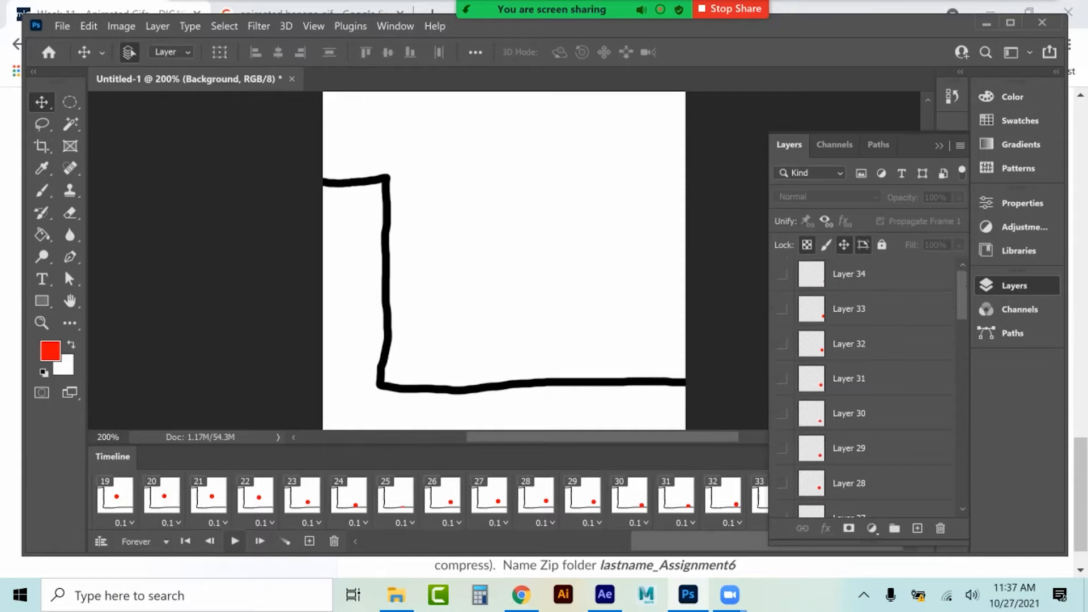
left_click(234, 542)
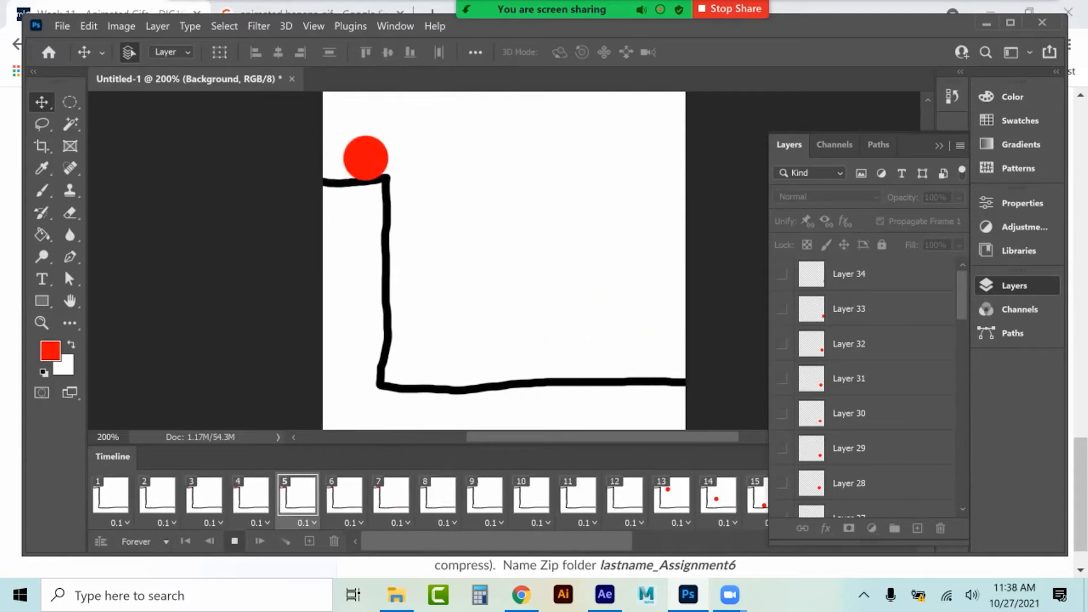
key("space")
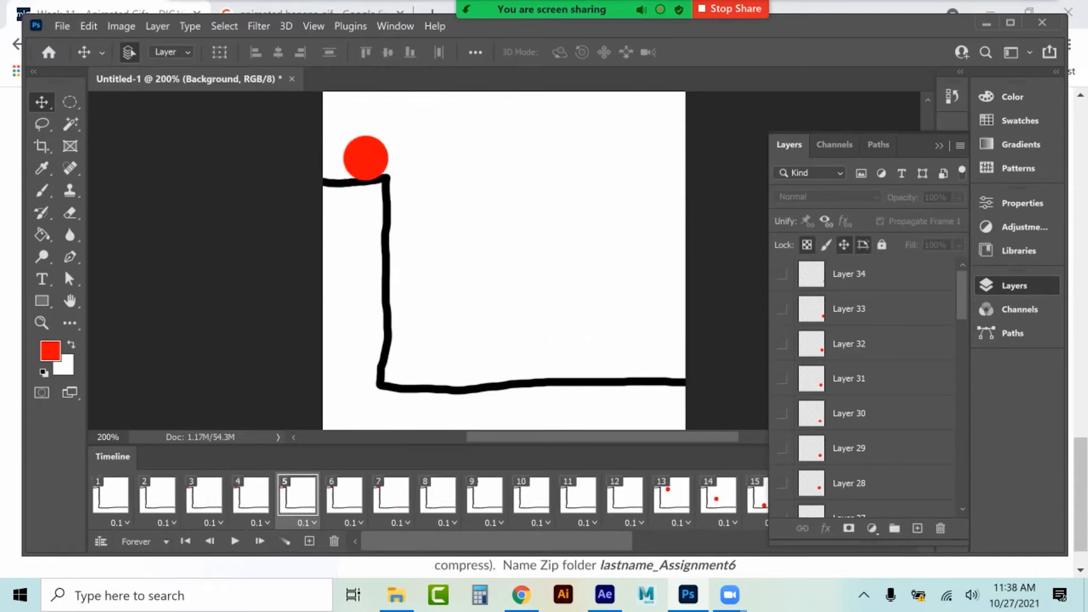
Set the delay of all timeline frames, 1 through 36, to 1.0 second and preview the animation
left_click(110, 496)
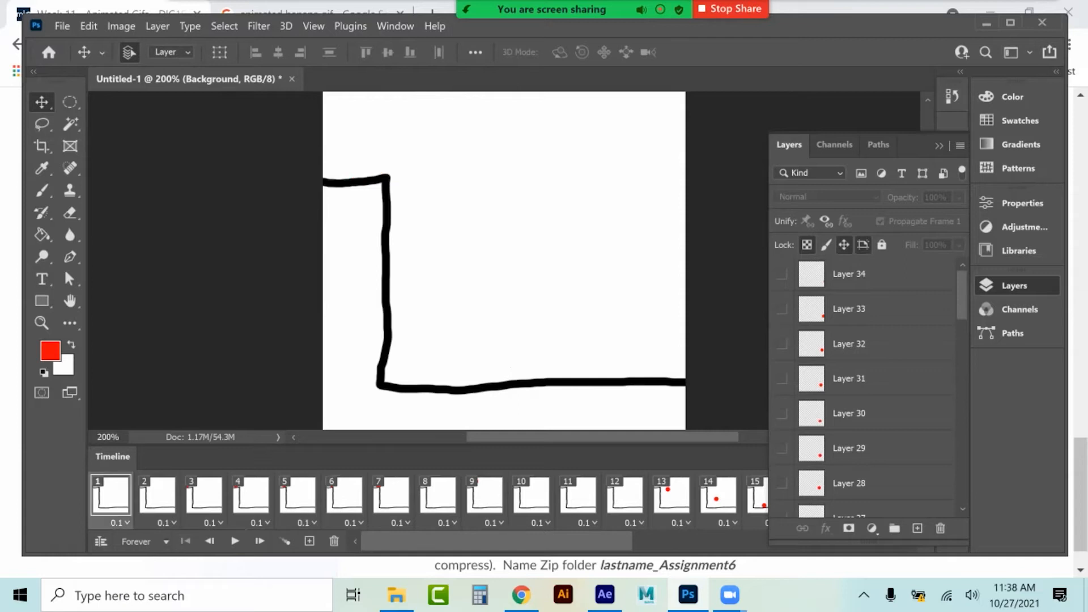
left_click_drag(496, 541, 767, 542)
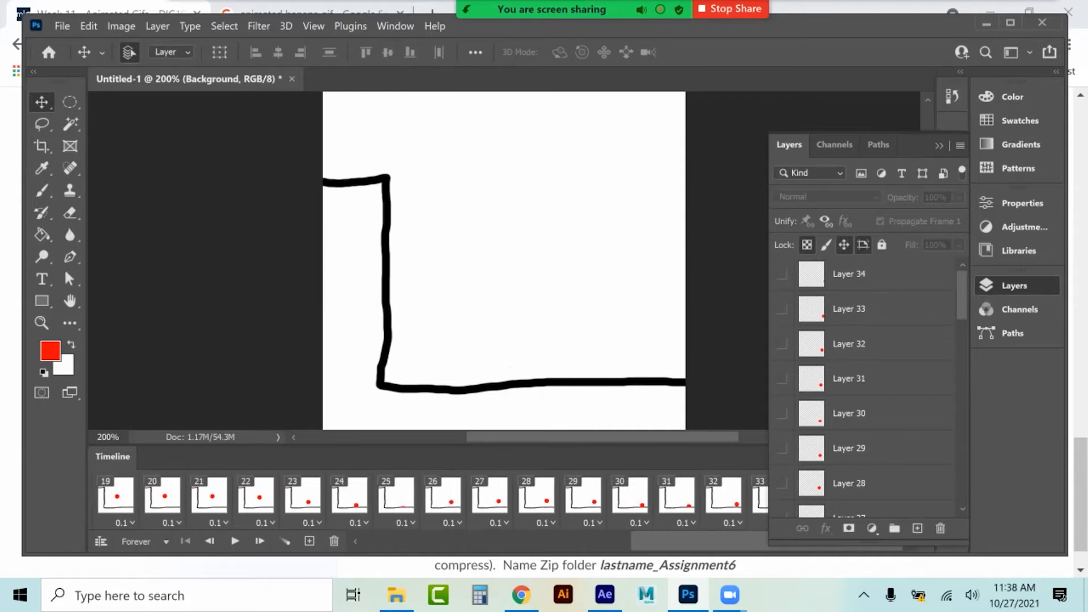
left_click(939, 146)
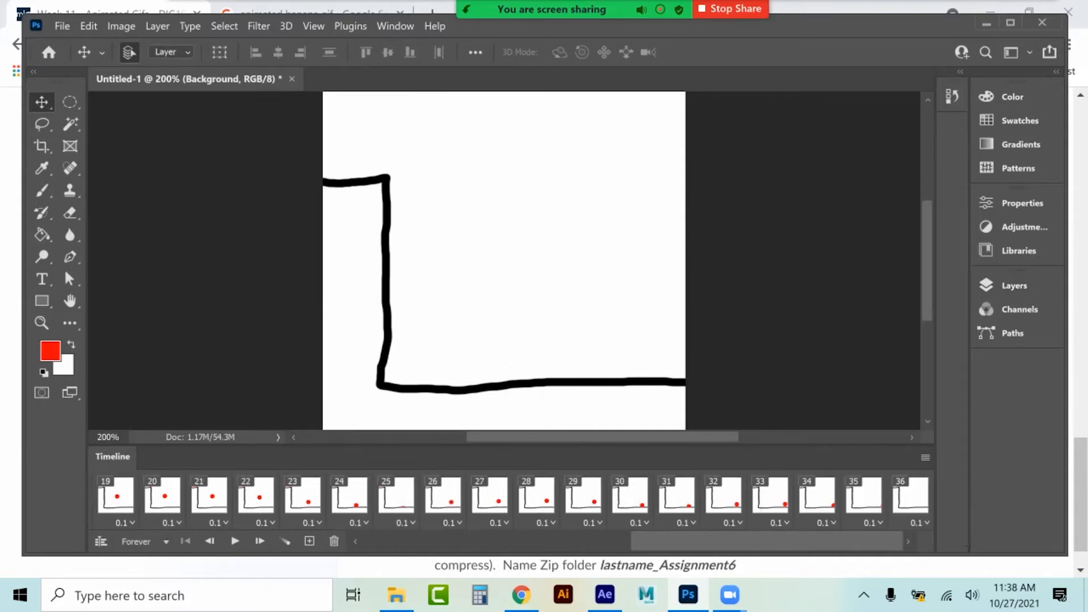
left_click(910, 496, "shift")
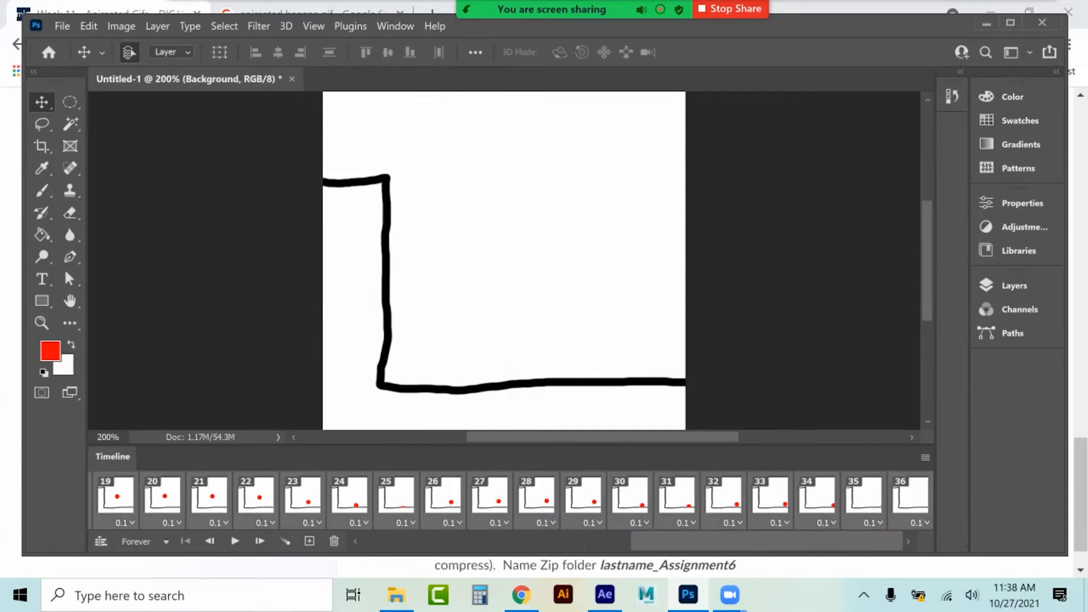
left_click(920, 522)
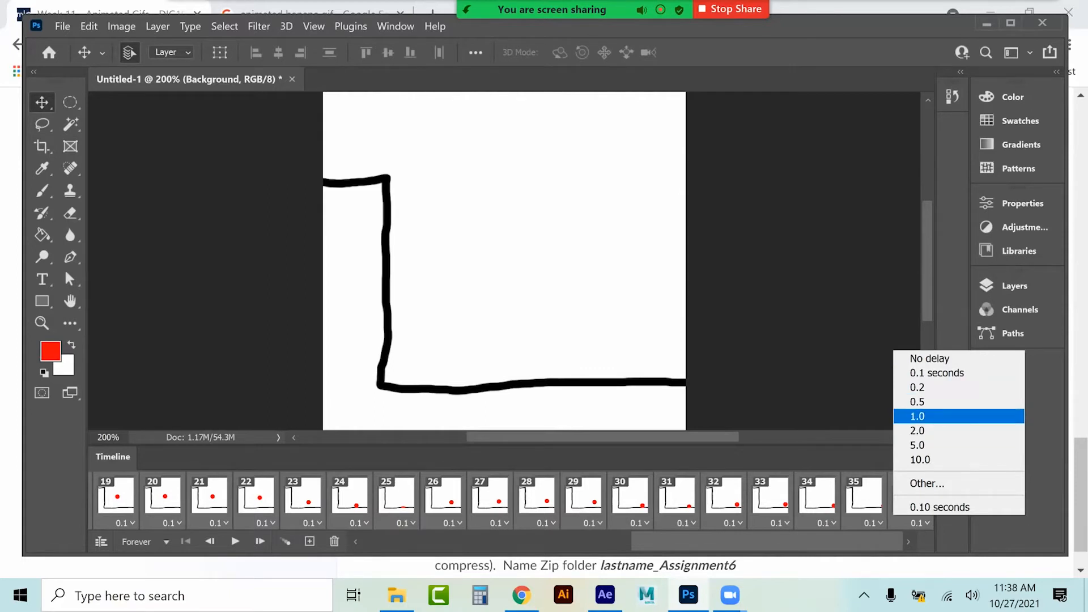
left_click(918, 417)
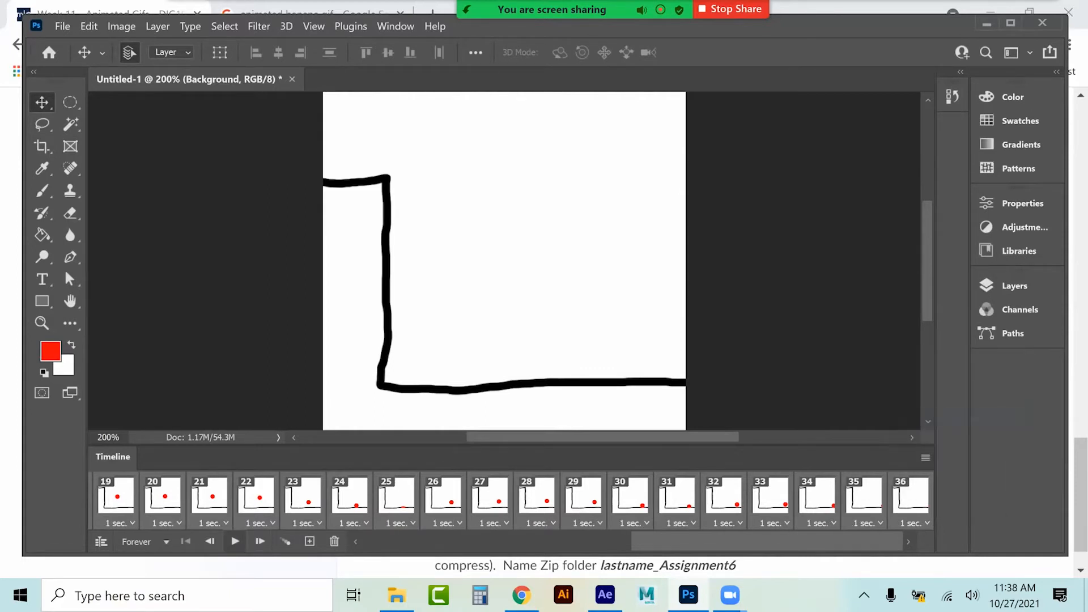
left_click(235, 542)
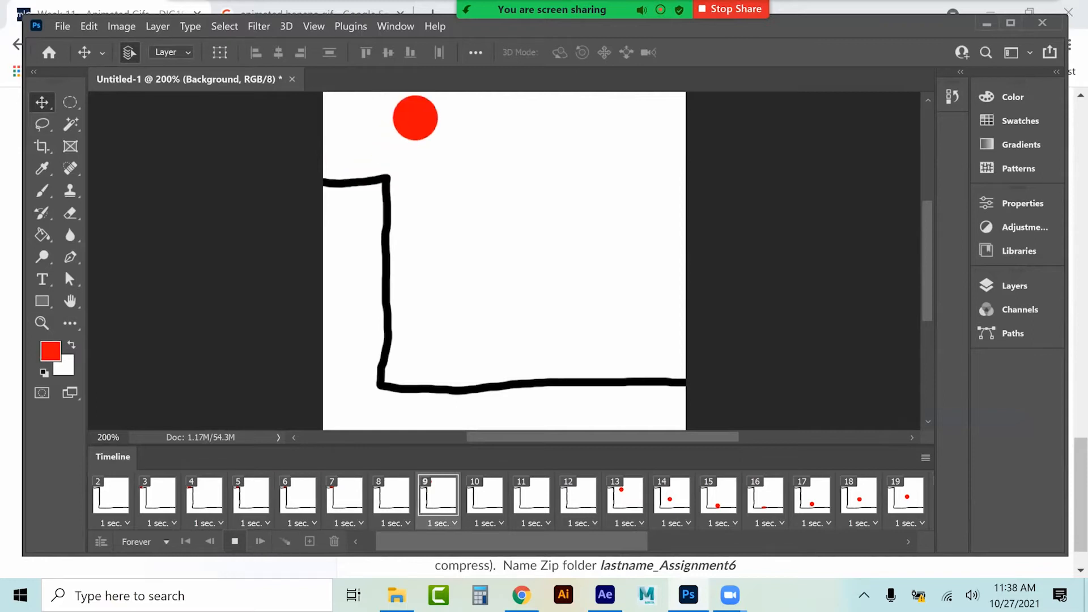
left_click(235, 542)
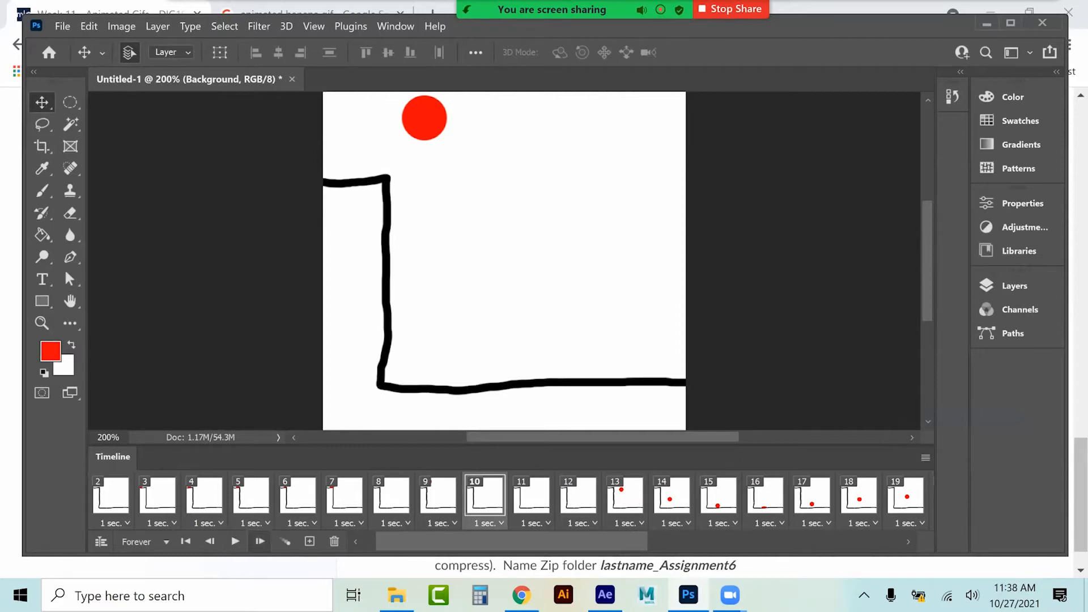
Set the delay of frame 5 to No delay
left_click(253, 523)
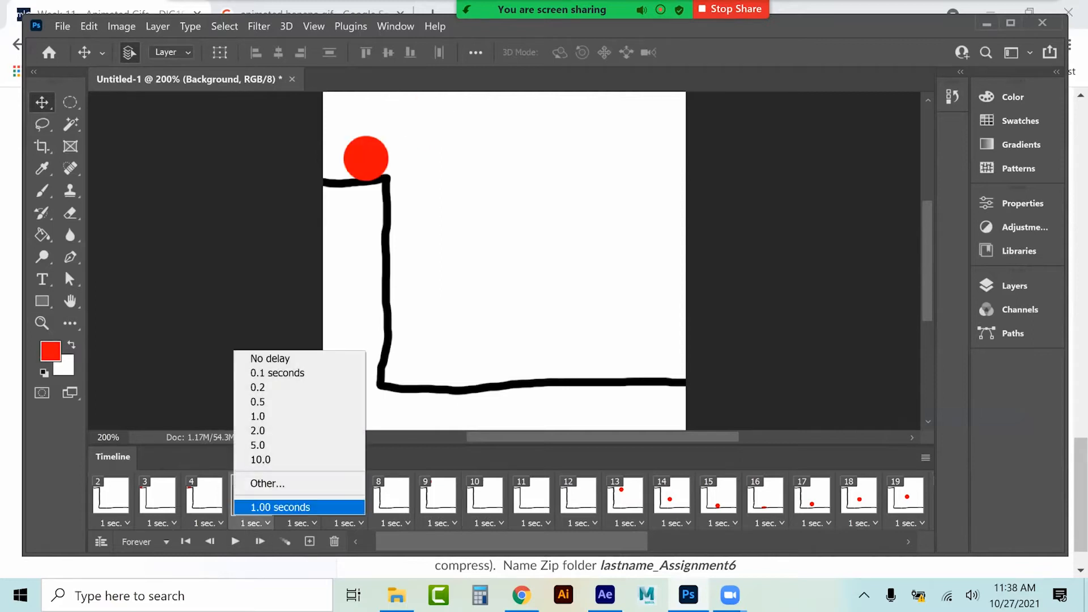
left_click(297, 360)
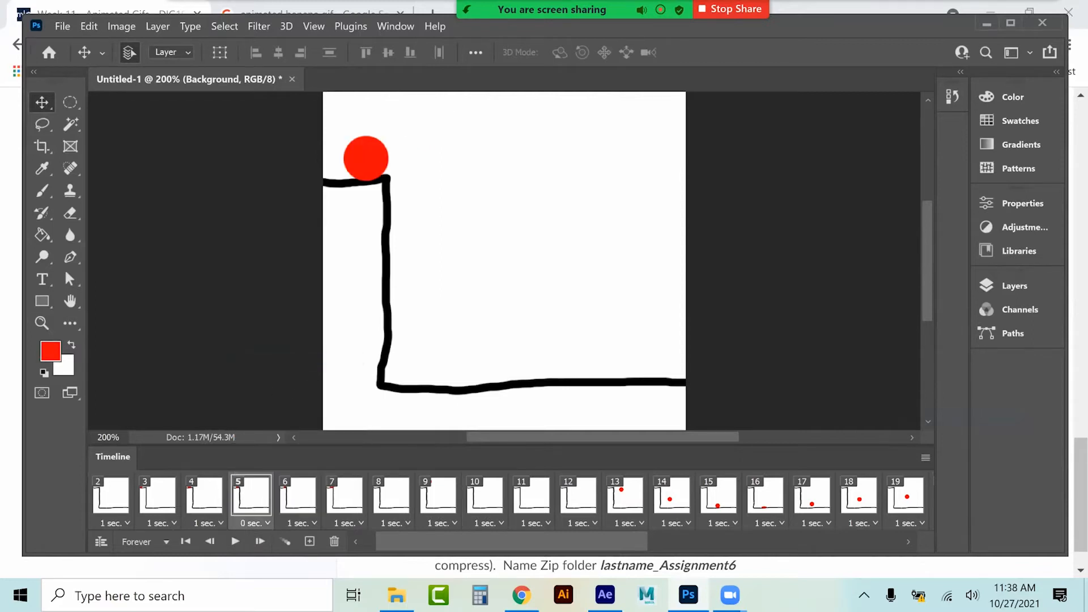
Set all timeline frames from 1 through 36 to No delay and preview the animation
left_click(355, 541)
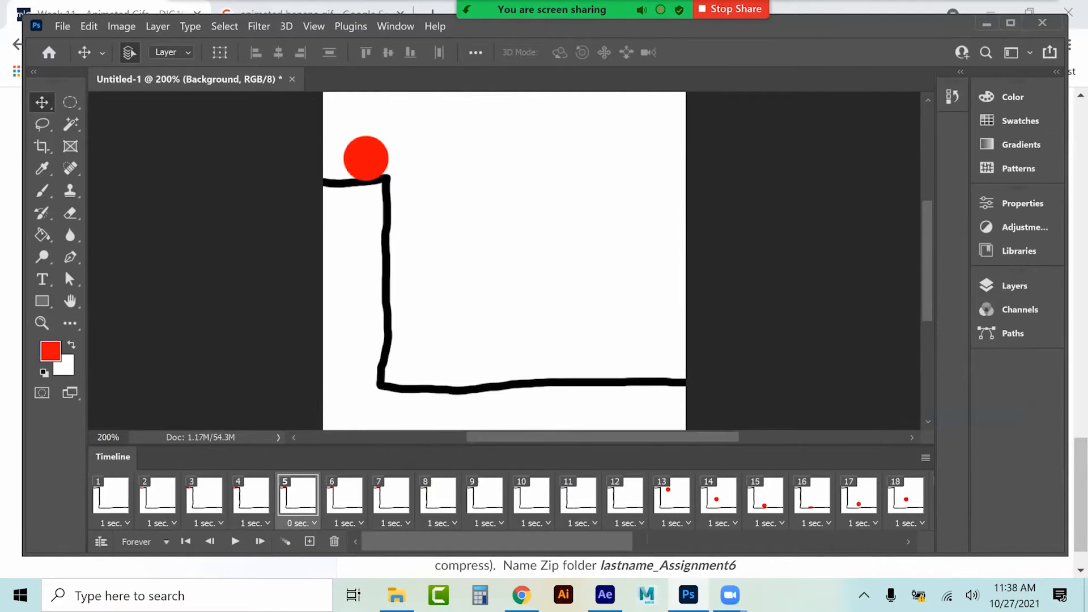
left_click(111, 496)
left_click_drag(493, 542, 764, 541)
left_click(911, 496, "shift")
left_click(915, 523)
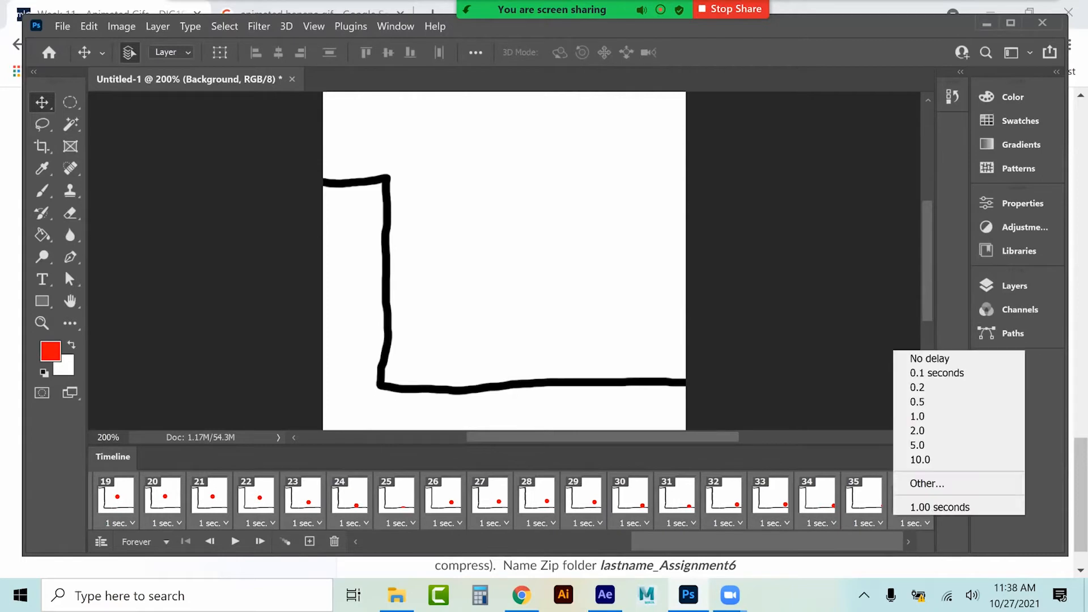
left_click(929, 358)
key("space")
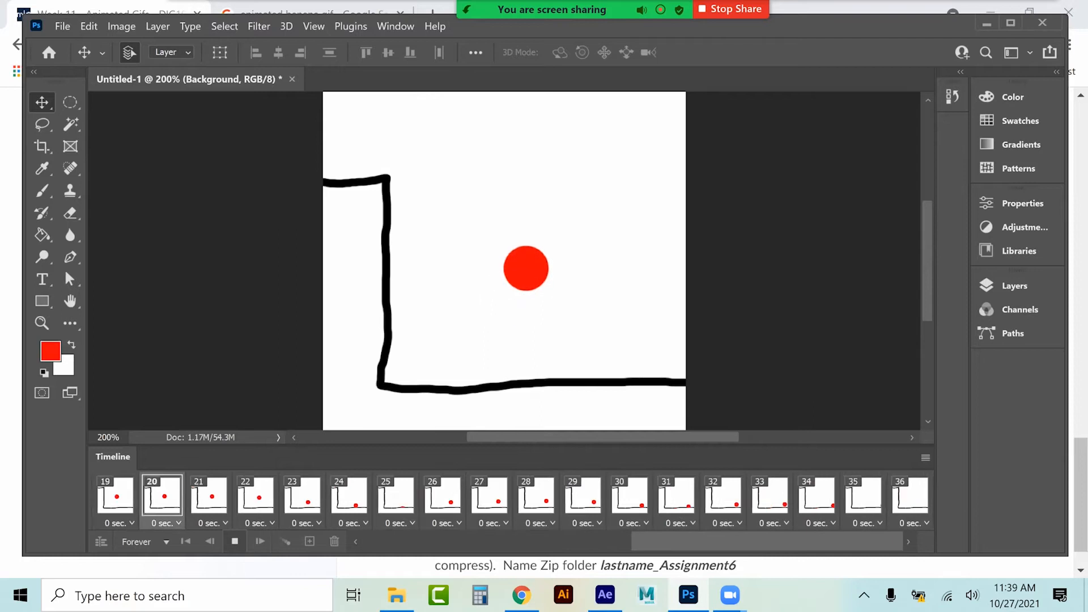
key("space")
Compare the frames around the ball's first fall from the ledge and delete frame 13
left_click(162, 495)
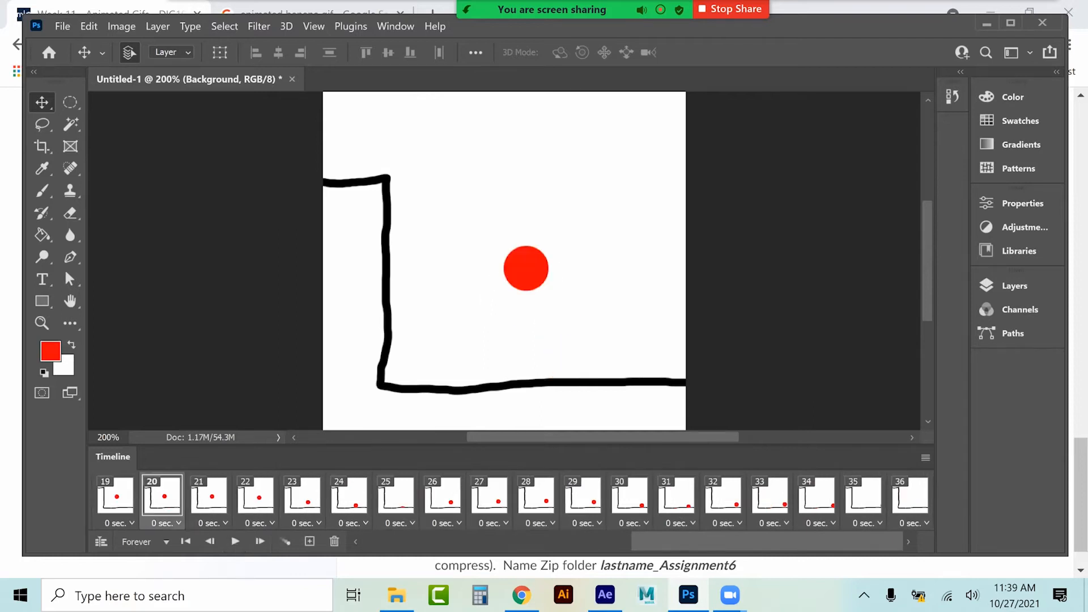
left_click(115, 496)
scroll(510, 499, "left", 3)
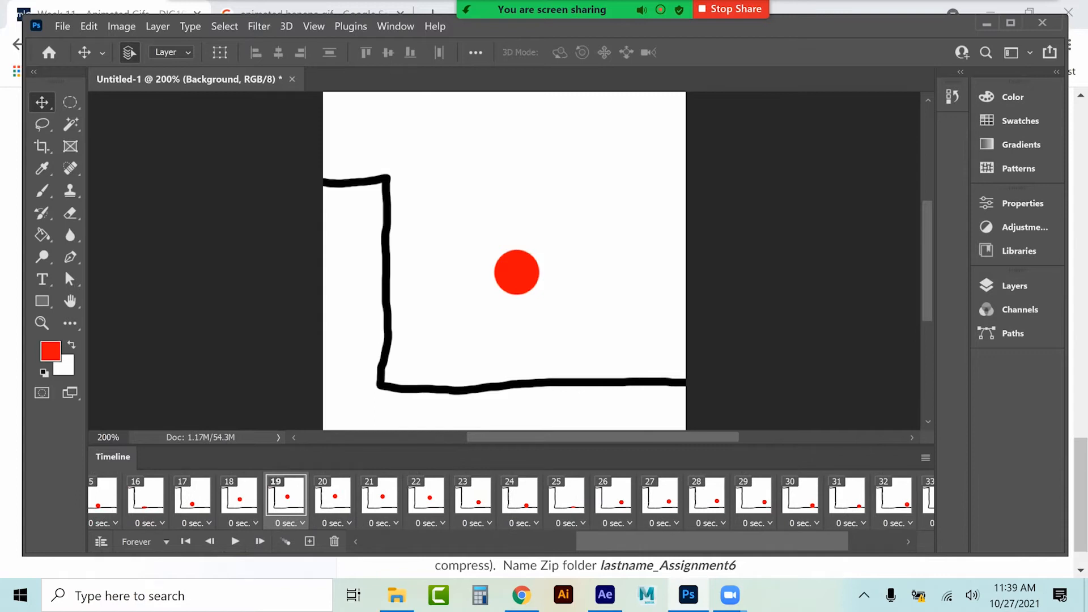
scroll(510, 499, "left", 3)
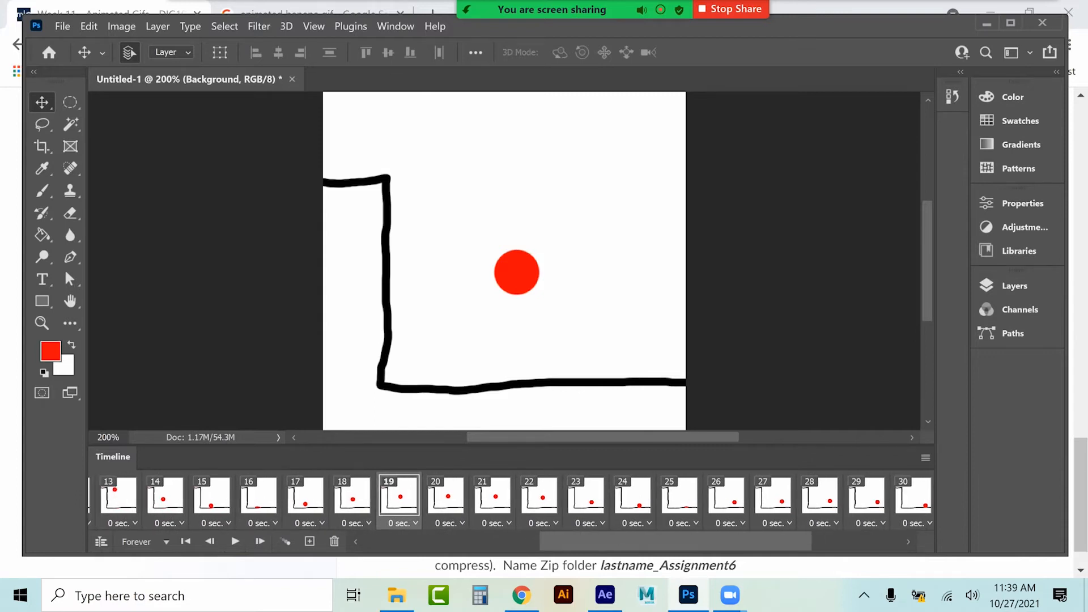
scroll(511, 499, "left", 3)
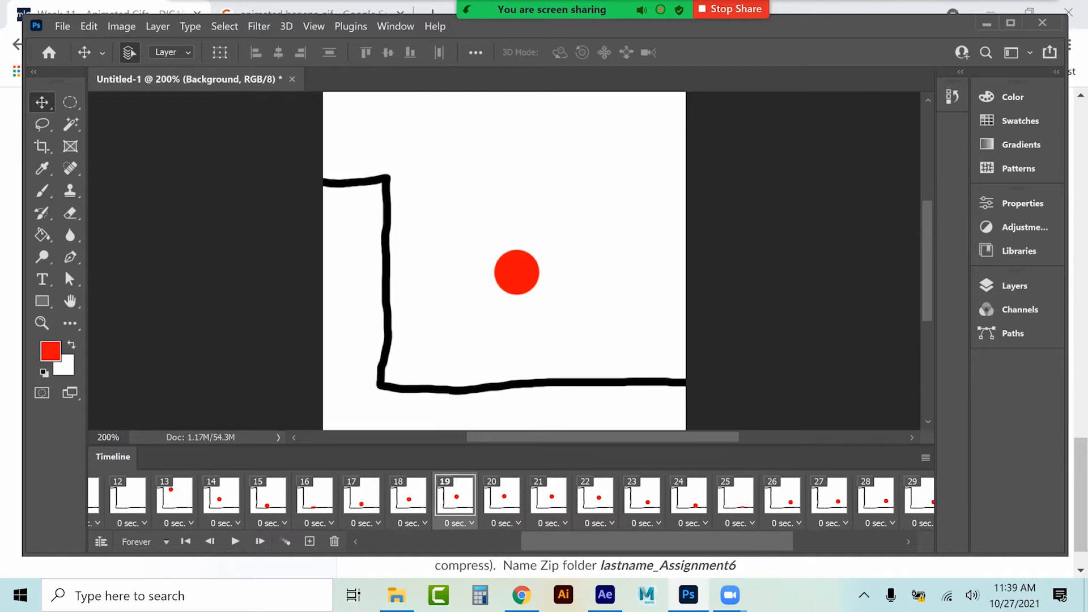
left_click(178, 495)
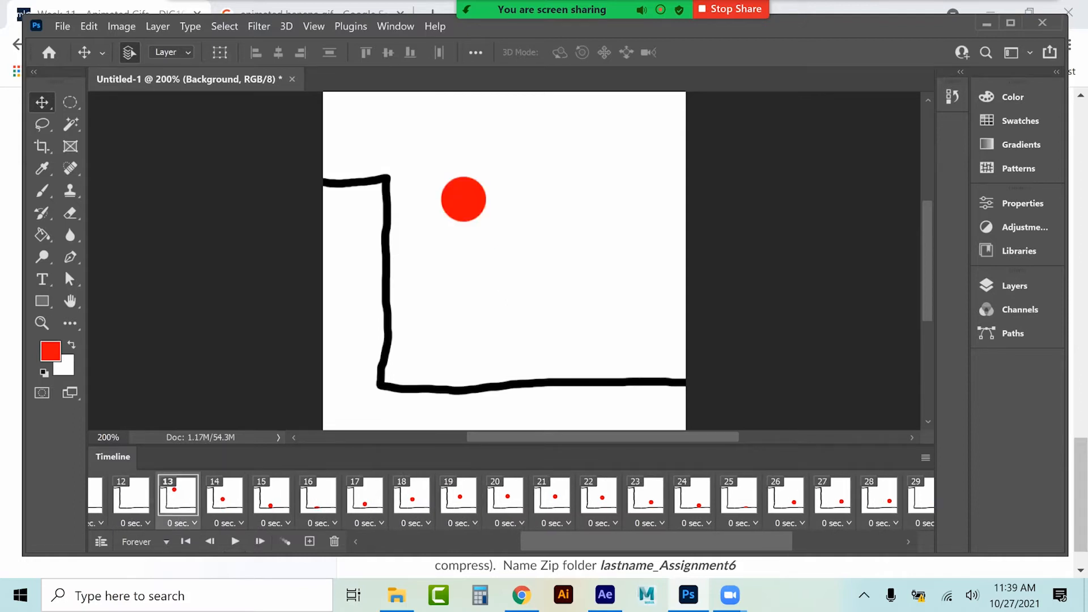
left_click(131, 495)
left_click(178, 495)
left_click(225, 495)
left_click(178, 495)
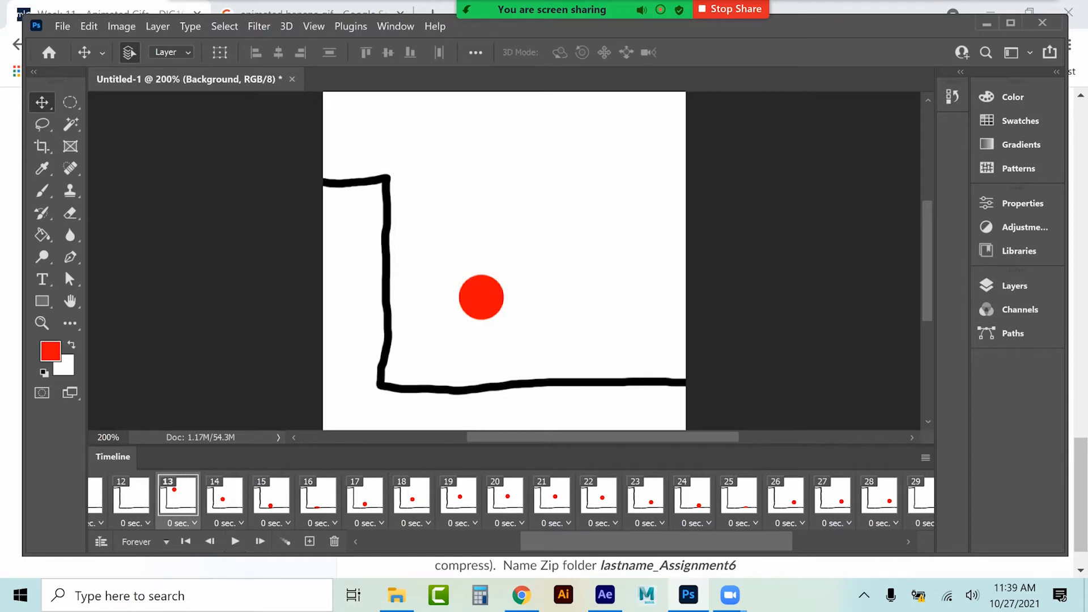
left_click(334, 541)
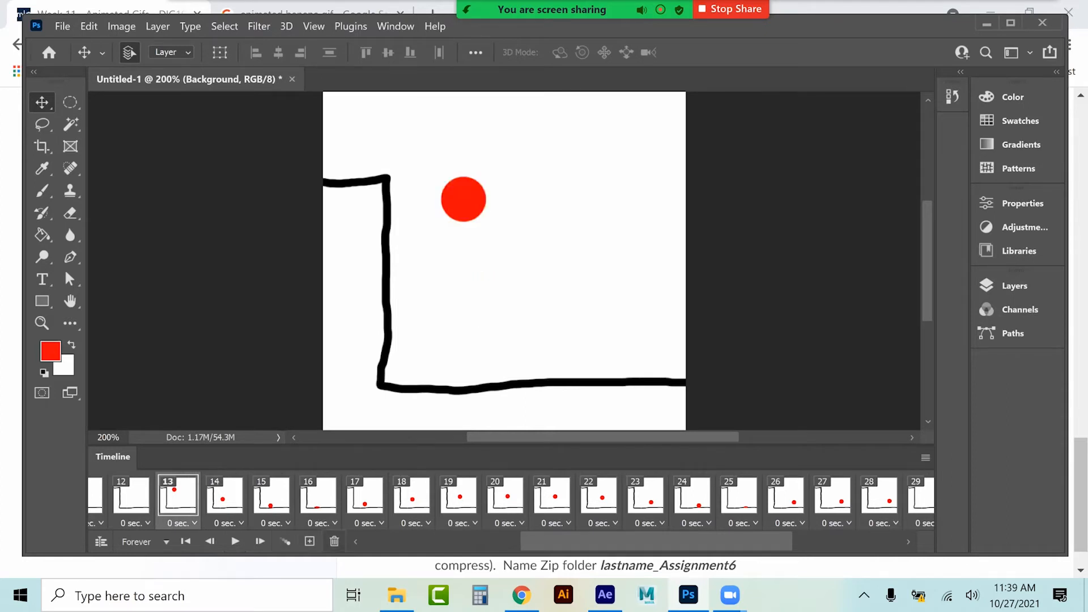
left_click(588, 264)
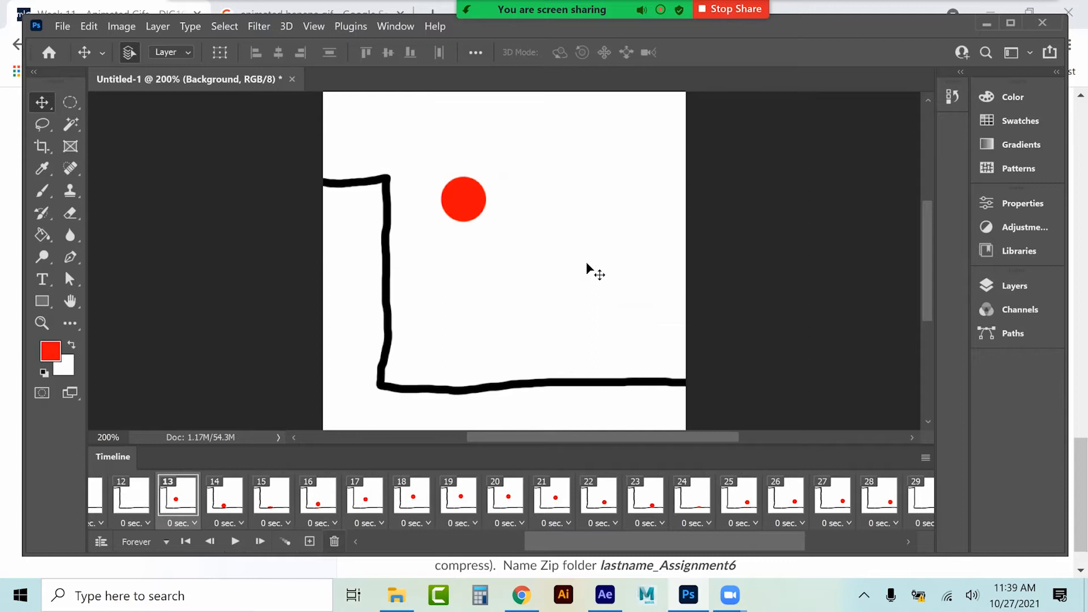
Compare the frames of the ball's second descent, delete frame 22, and preview the shortened animation
left_click(412, 495)
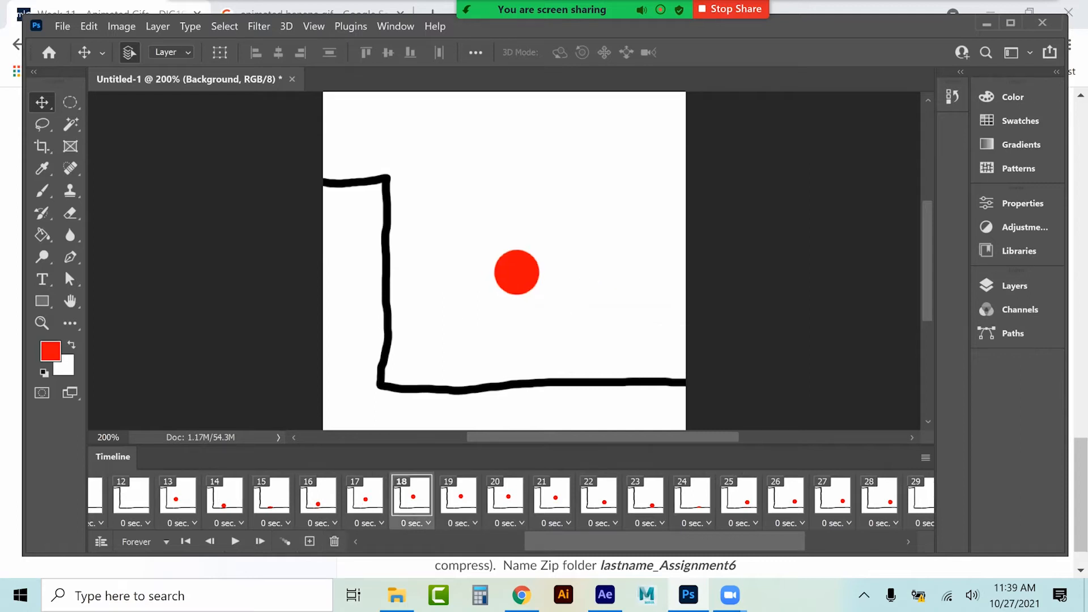
left_click(552, 495)
left_click(599, 495)
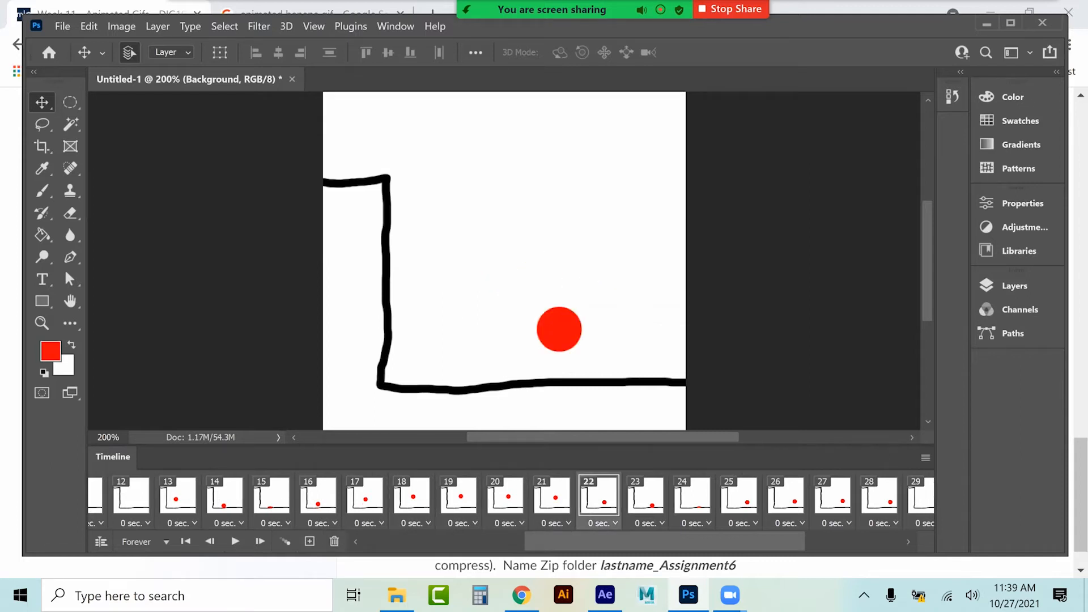
left_click(645, 495)
left_click(599, 494)
key("Delete")
left_click(593, 268)
key("space")
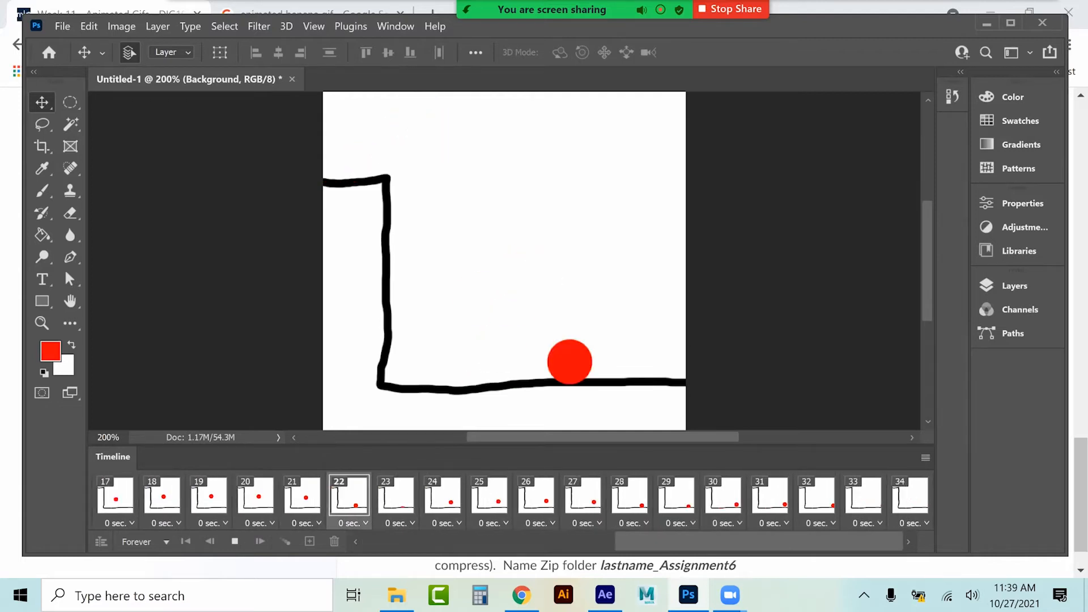
key("space")
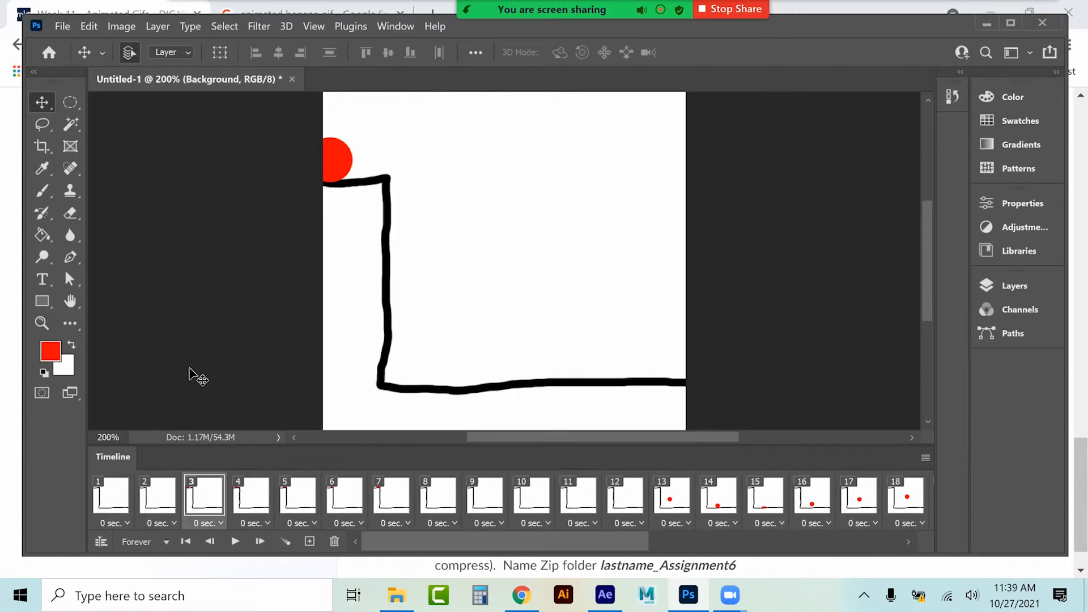
Choose the Smudge tool and set its soft brush size to 81 px
left_click(69, 232)
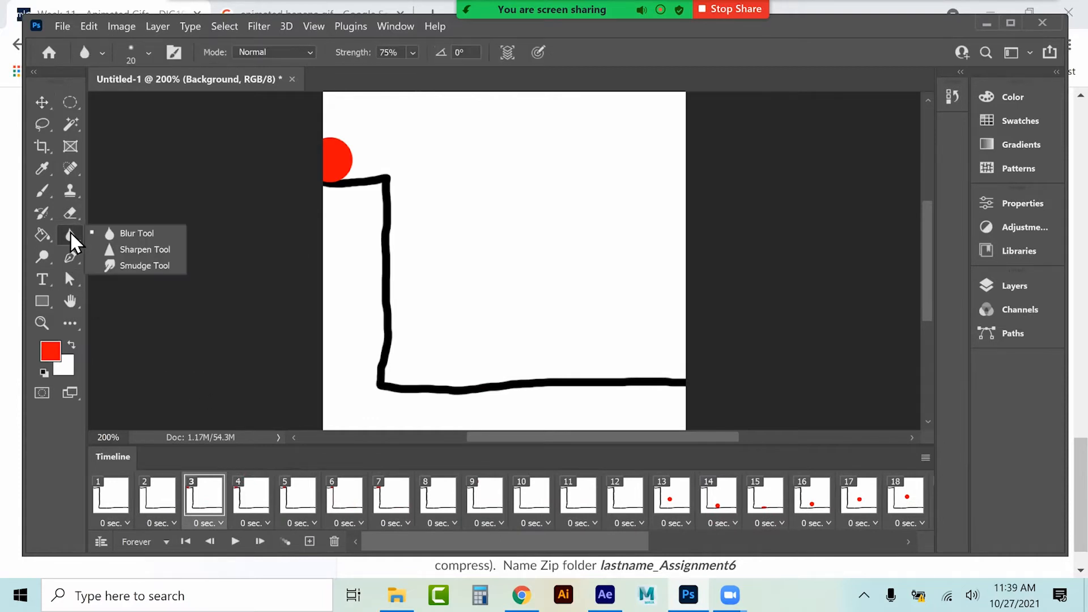
left_click(133, 265)
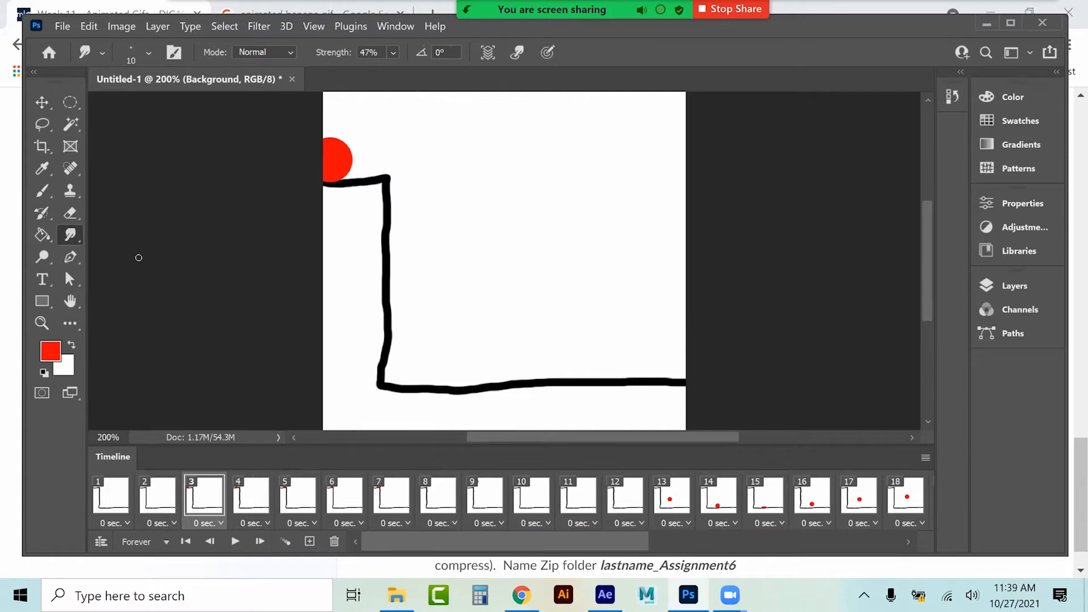
left_click(122, 57)
left_click_drag(141, 100, 155, 99)
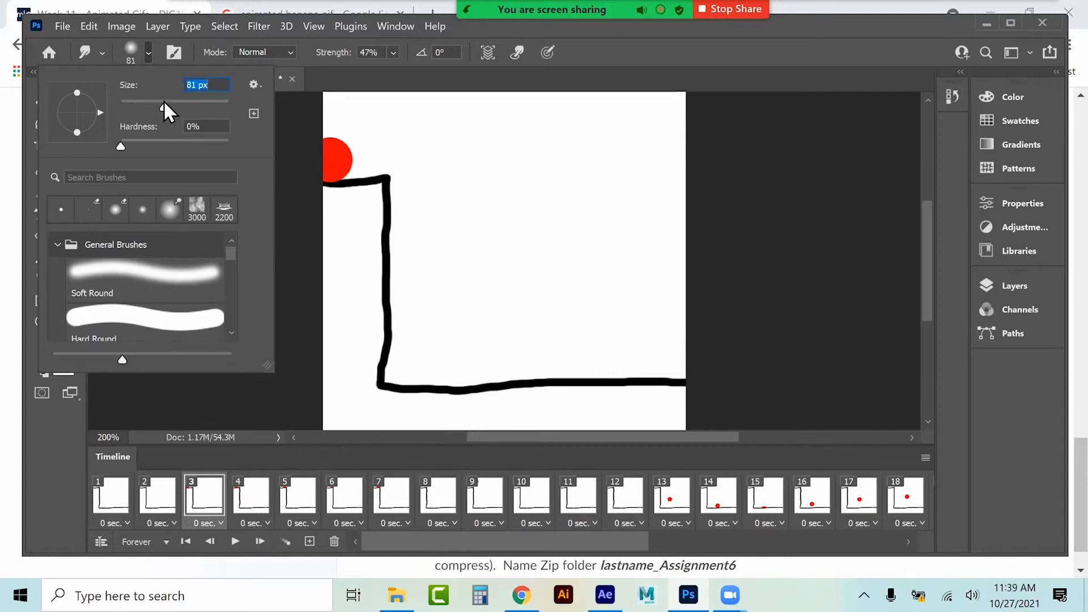
Step to frame 7 and smudge the squashed ball on Layer 6 up and to the left
left_click(251, 493)
left_click(298, 493)
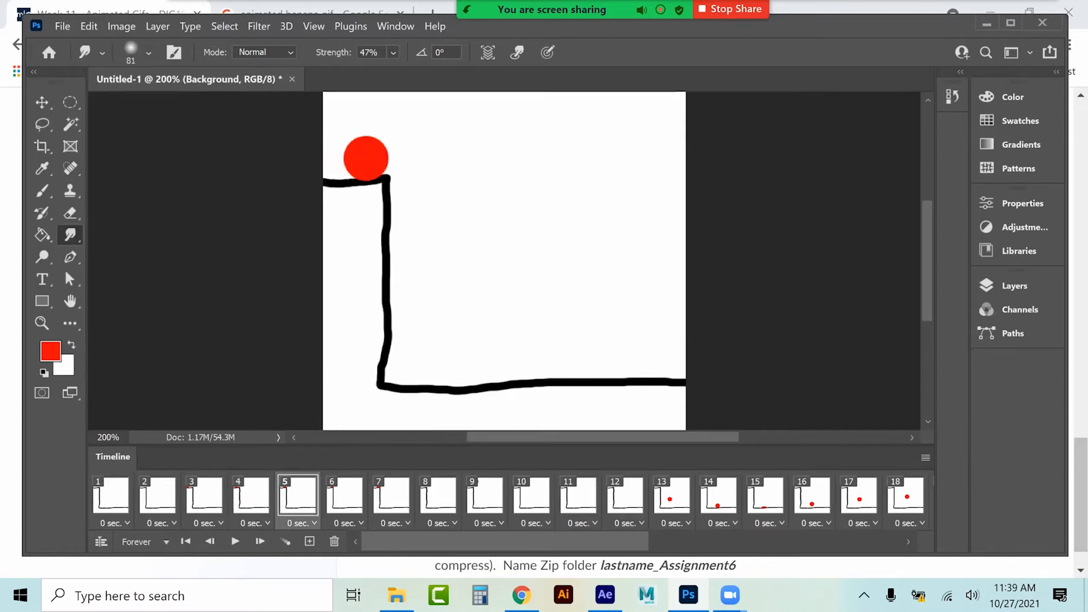
left_click(345, 493)
left_click(391, 493)
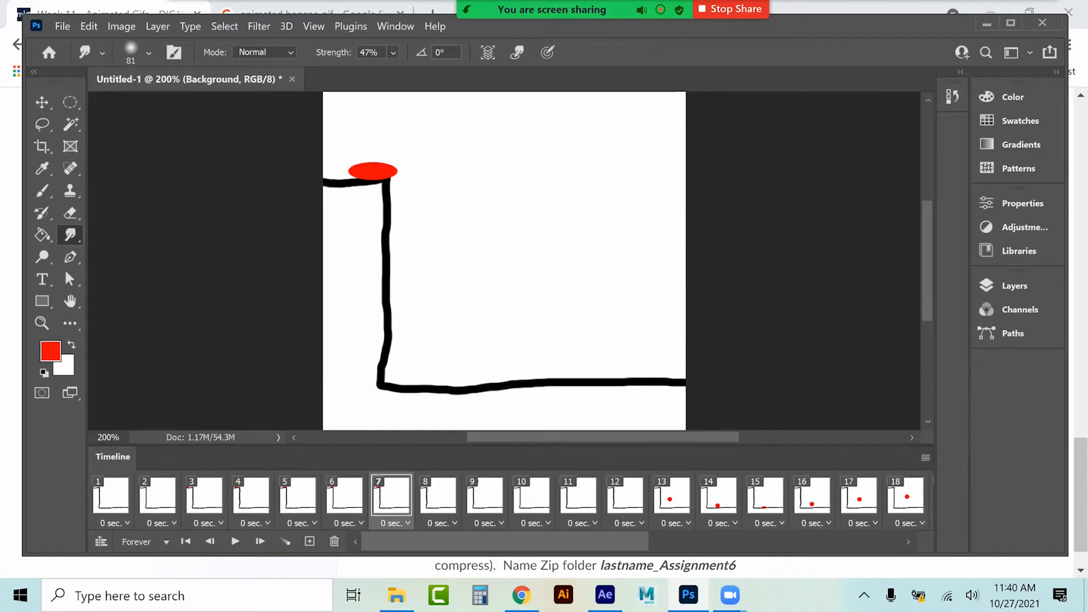
left_click(1013, 286)
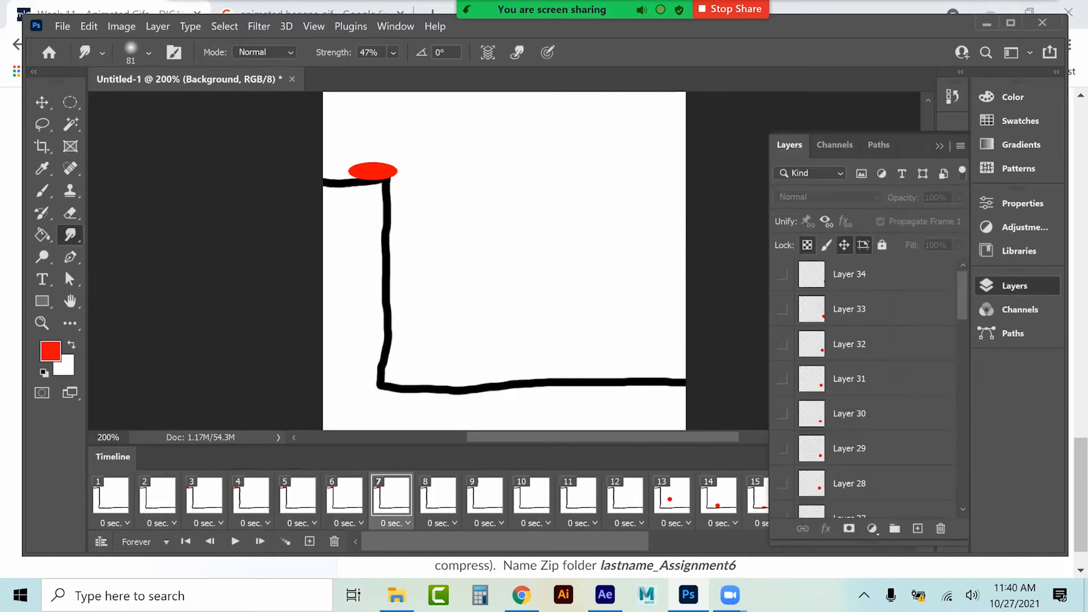
scroll(867, 385, "down", 8)
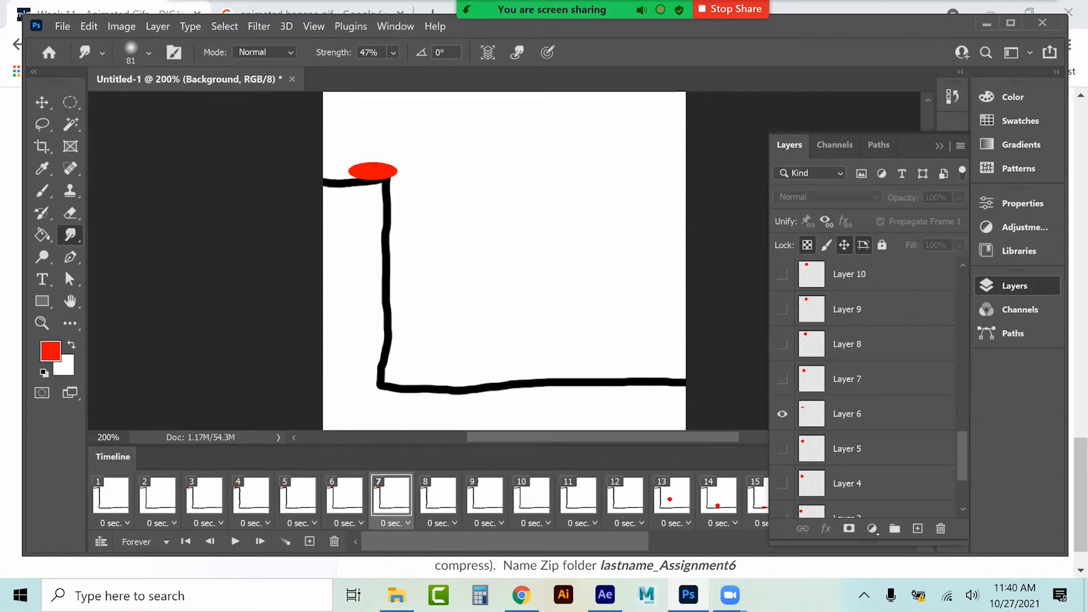
left_click(847, 413)
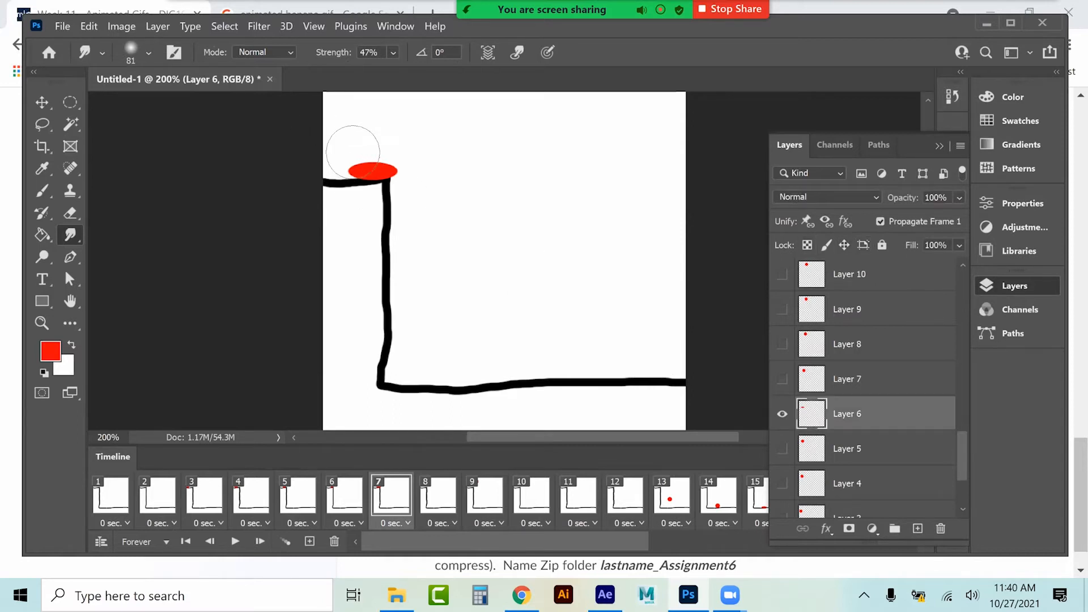
left_click_drag(369, 167, 356, 150)
Smudge the ball on Layer 7 in frame 8 downward into a short trail toward the ledge corner
left_click(438, 495)
left_click(847, 378)
mouse_move(420, 199)
left_mouse_down()
mouse_move(403, 151)
mouse_move(383, 191)
left_mouse_up()
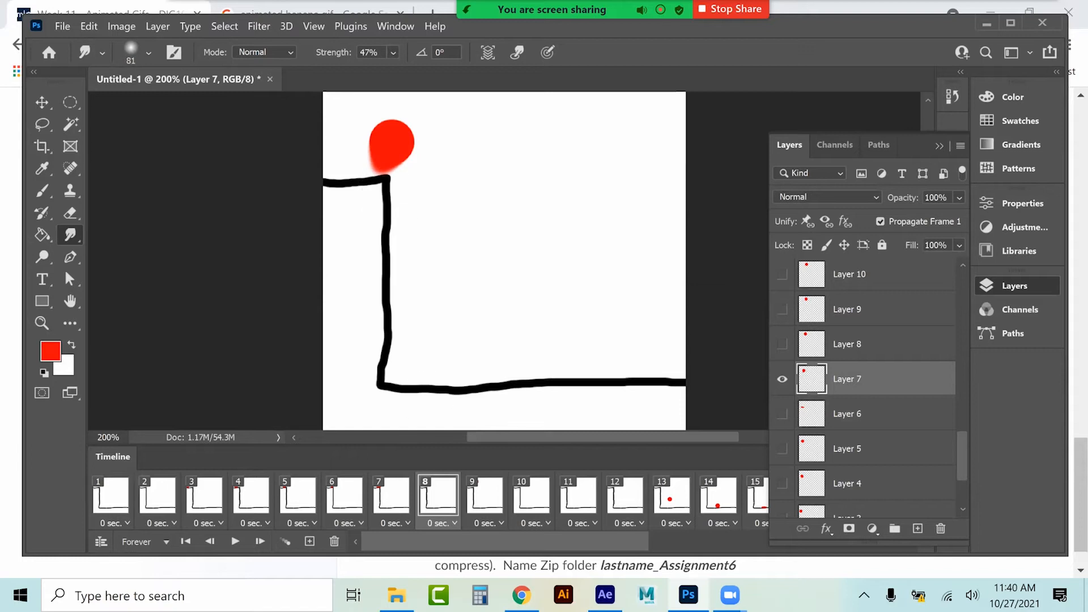
Smudge the lower edge of the ball on Layer 8 in frame 9 downward
left_click(485, 494)
key("alt+bracketright")
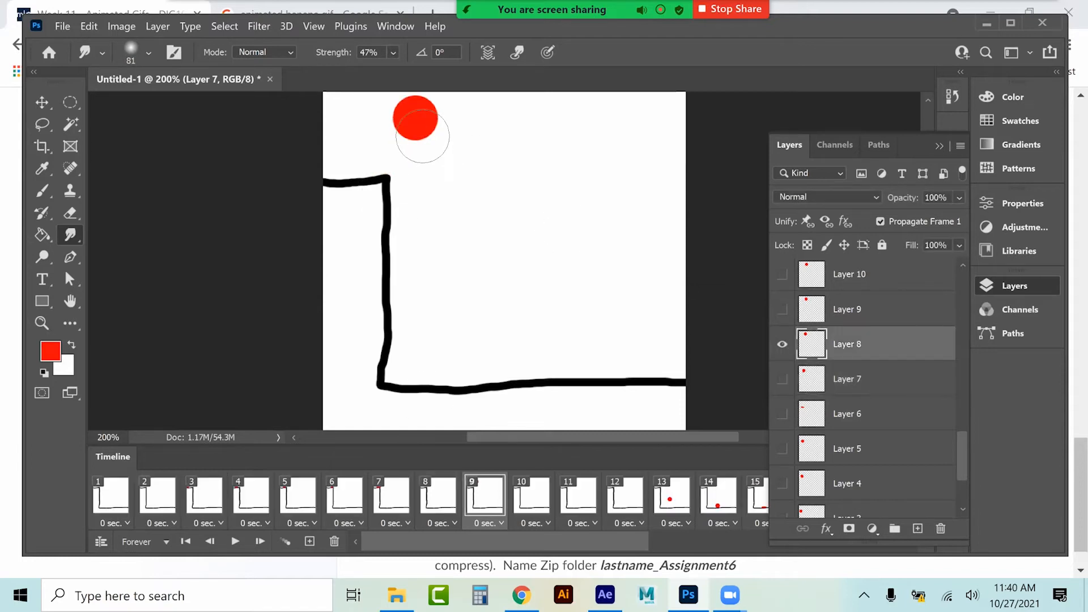
left_click_drag(417, 134, 414, 177)
Advance to frame 13 and smudge the falling ball on Layer 13 upward into a long tapered trail
key("Right")
key("Right")
key("Right")
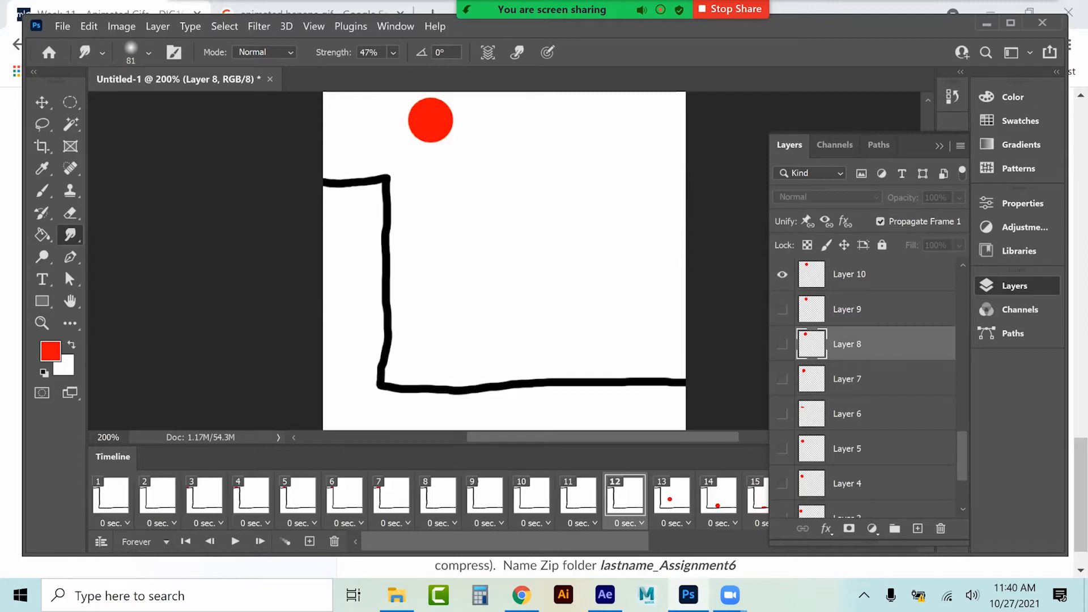
key("Right")
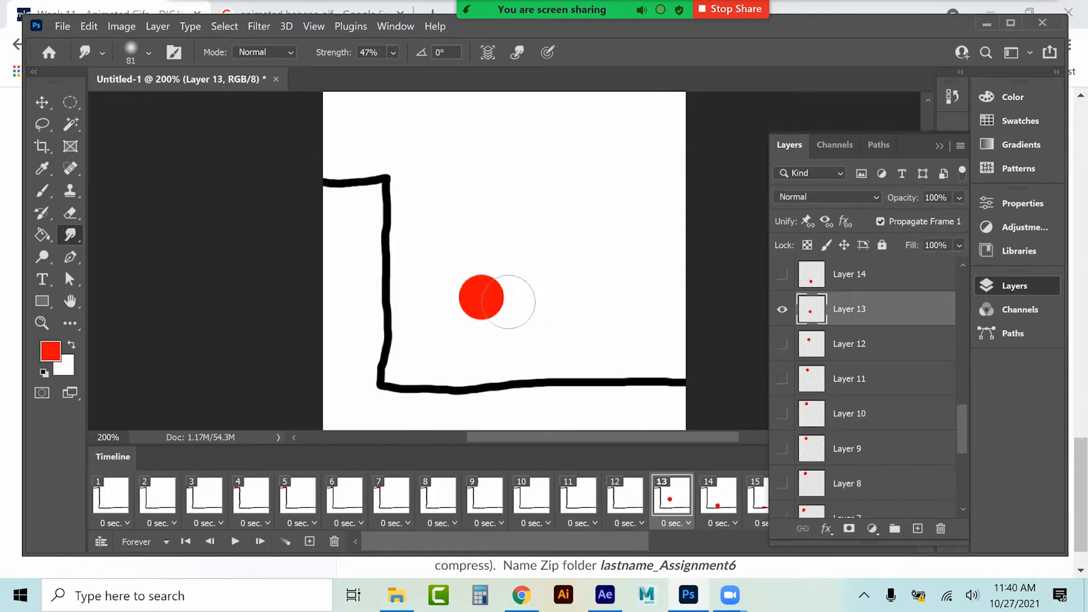
left_click_drag(486, 275, 467, 243)
left_click_drag(485, 301, 463, 162)
mouse_move(472, 290)
left_mouse_down()
mouse_move(456, 187)
mouse_move(464, 193)
left_mouse_up()
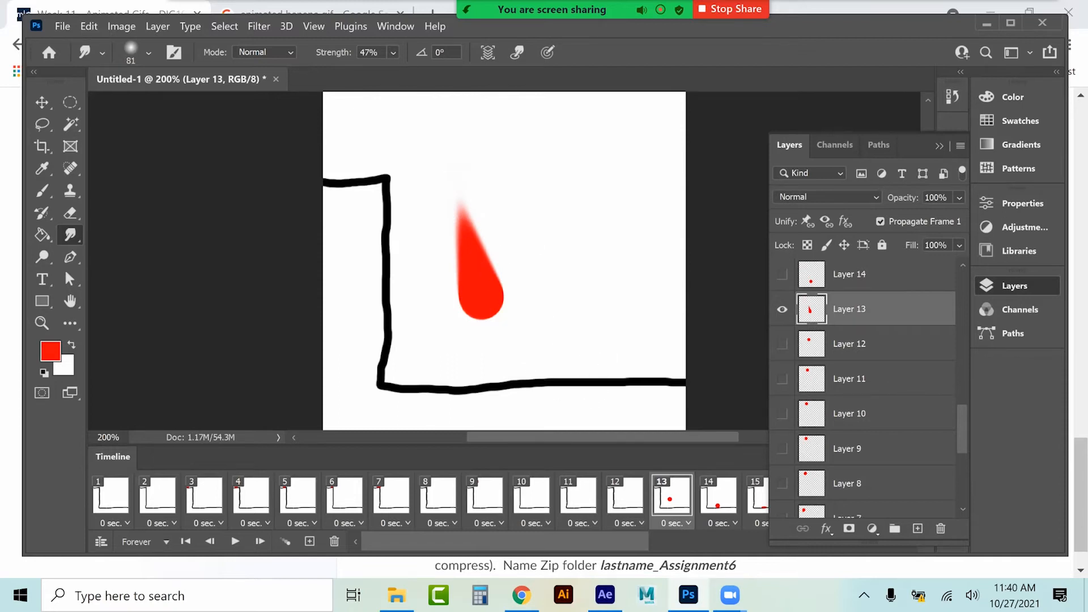
Smudge the ball on Layer 14 in frame 14 upward into a long, slightly left-leaning tapered trail
left_click(718, 494)
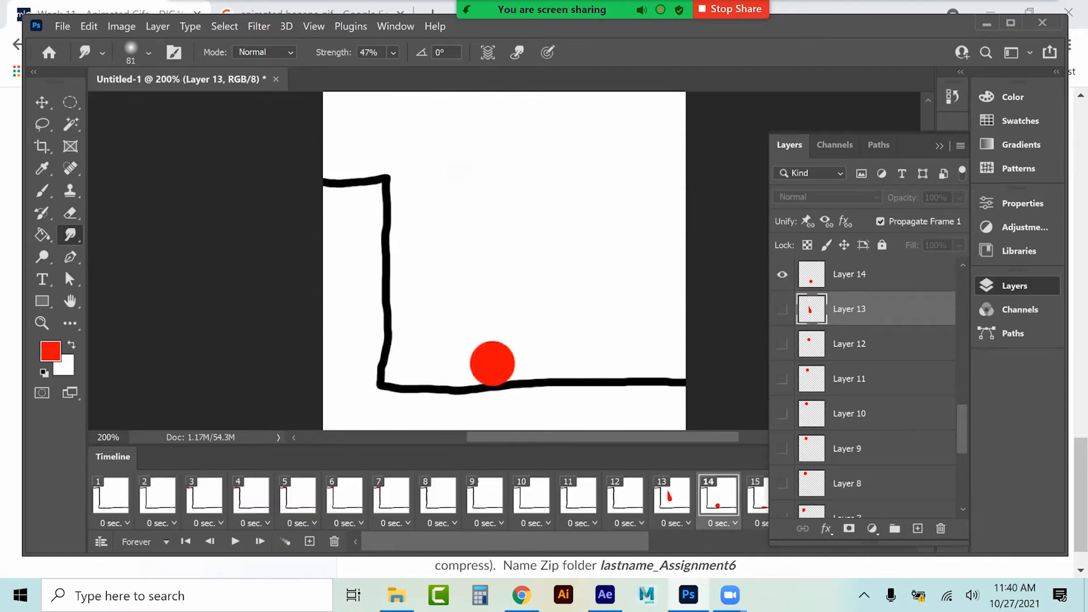
left_click_drag(488, 358, 468, 274)
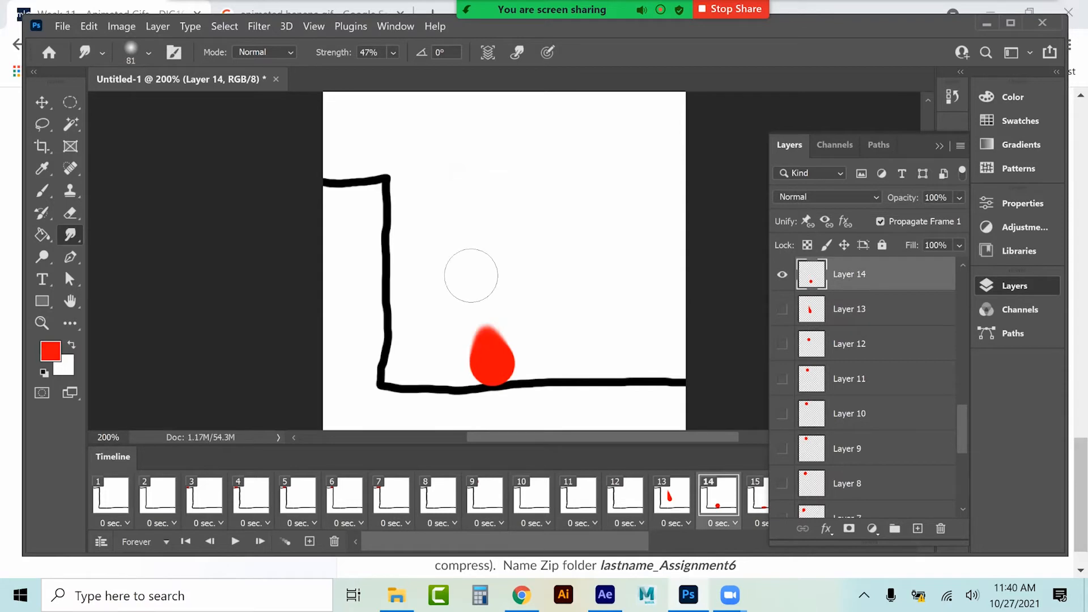
left_click_drag(492, 349, 456, 231)
left_click_drag(513, 353, 481, 252)
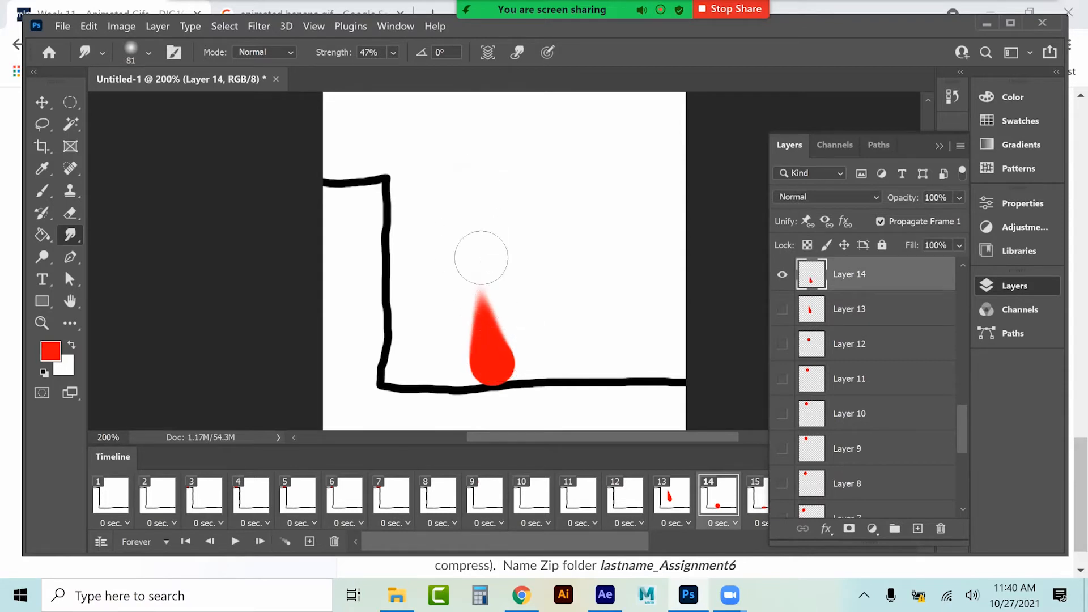
left_click_drag(478, 296, 469, 231)
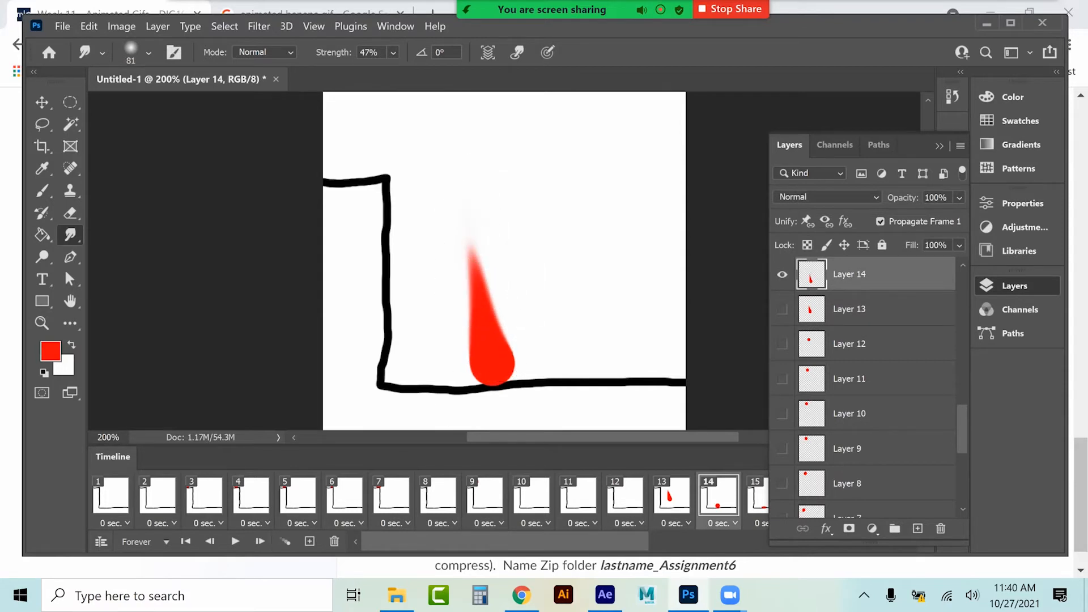
Move past the squashed ball to frame 16 and smudge the ball on Layer 16 downward toward the ground
scroll(428, 499, "right", 5)
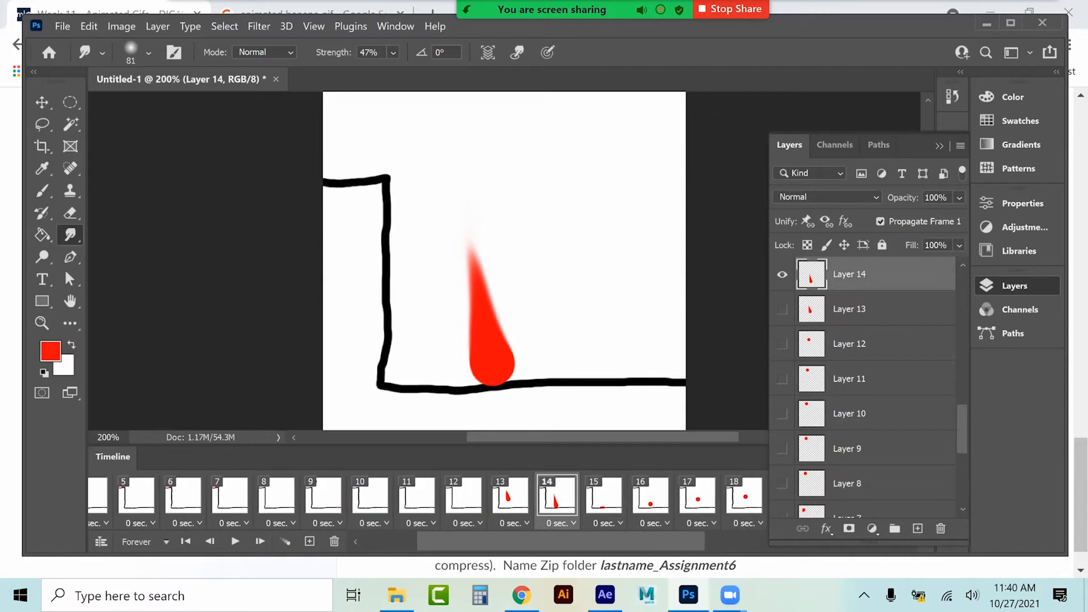
scroll(428, 499, "right", 1)
left_click(510, 494)
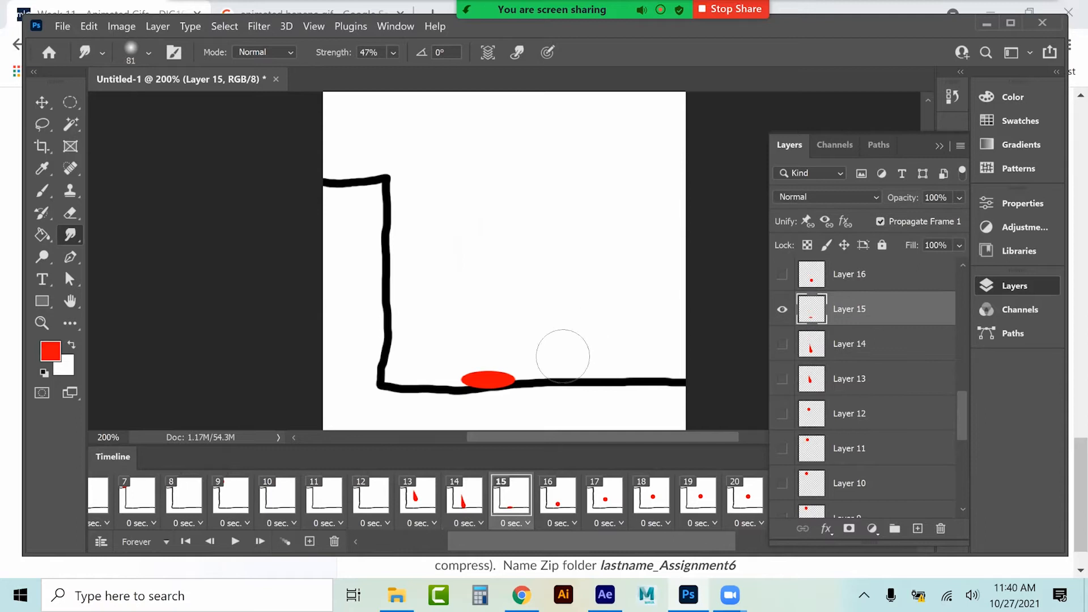
left_click(558, 494)
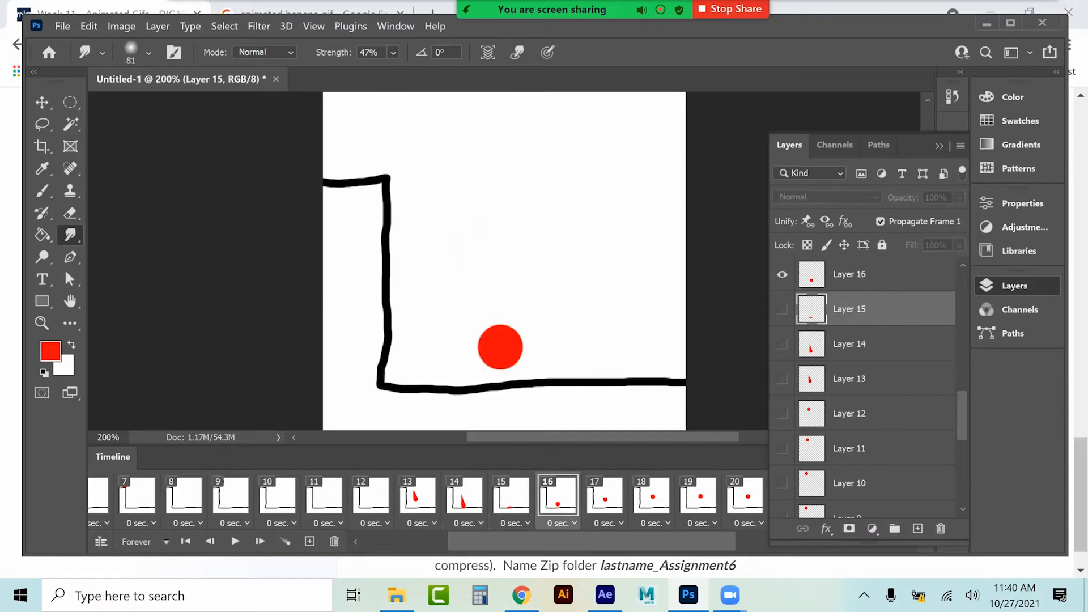
left_click_drag(499, 349, 498, 375)
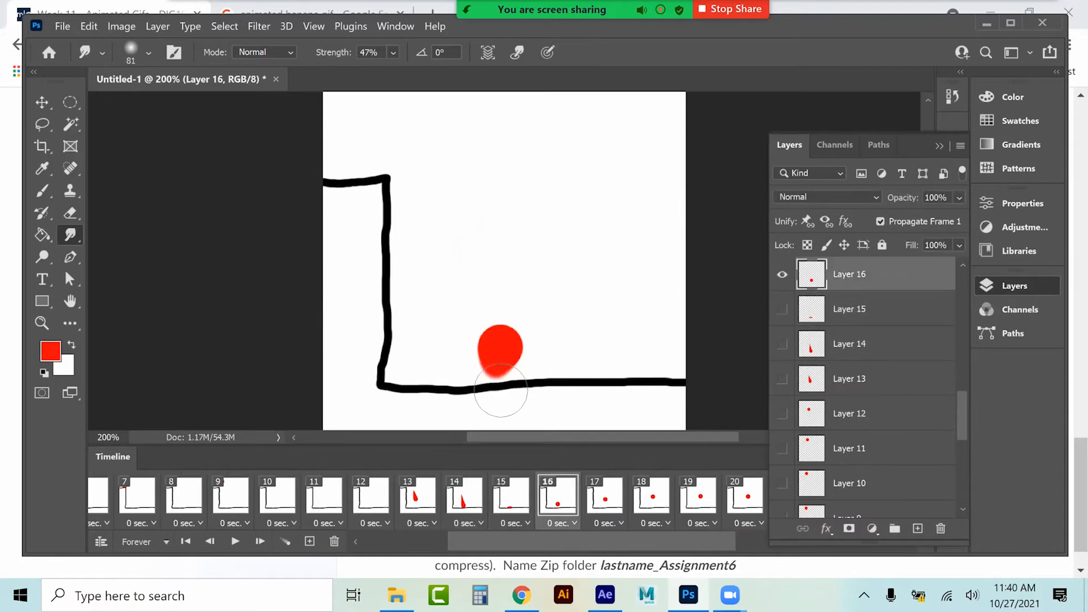
Smudge the rising ball on Layer 17 in frame 17 down and to the left into a short trail
left_click(604, 494)
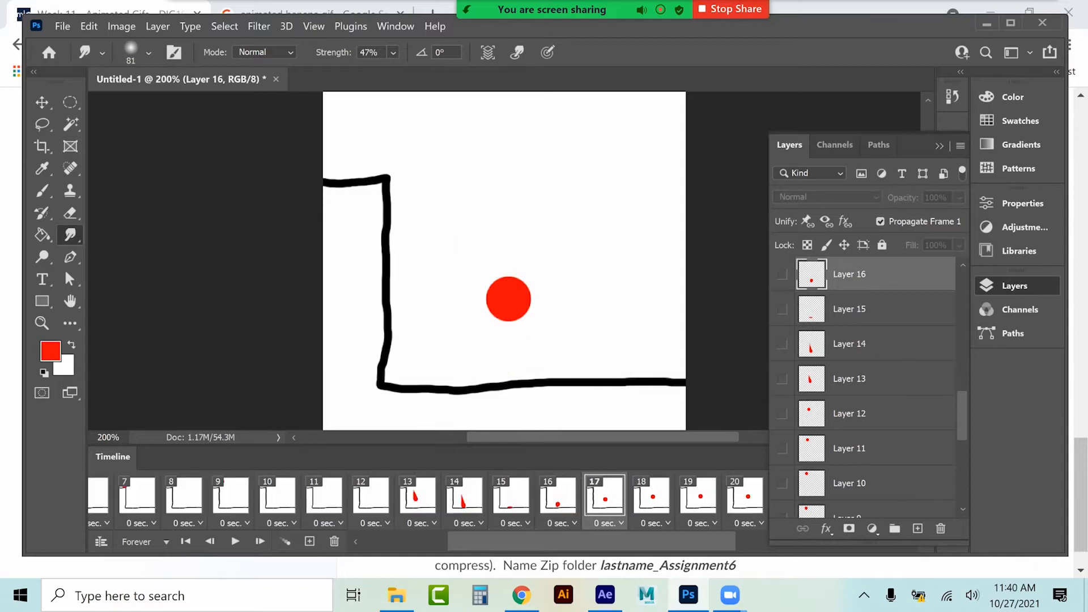
scroll(867, 340, "up", 1)
left_click(850, 309)
left_click_drag(515, 318, 503, 352)
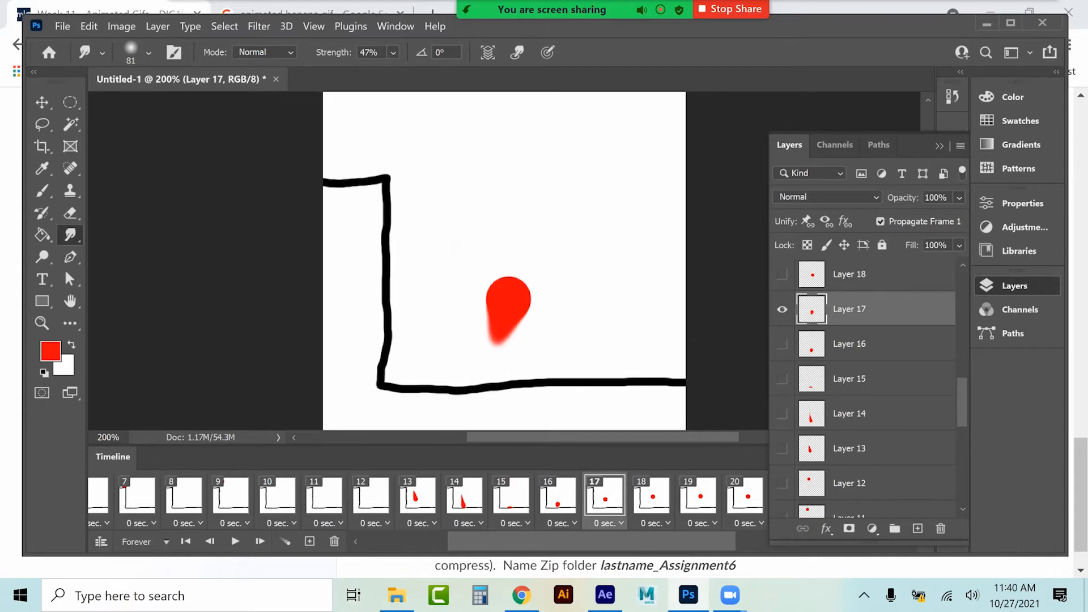
Step through to frame 22 and smudge the ball on Layer 23 upward into a tapered trail leaning left
left_click(652, 496)
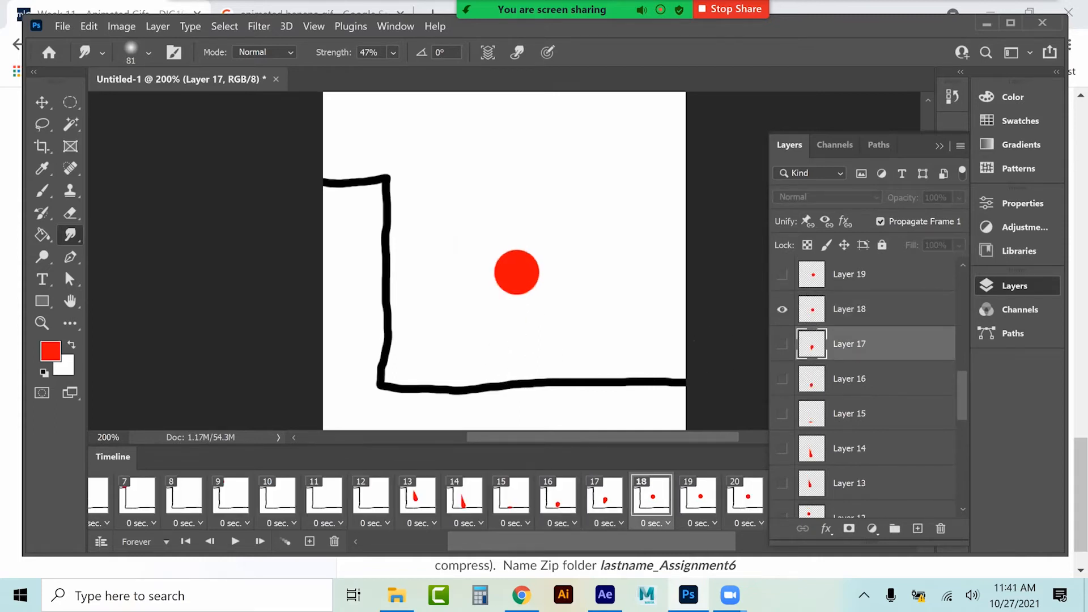
left_click(699, 496)
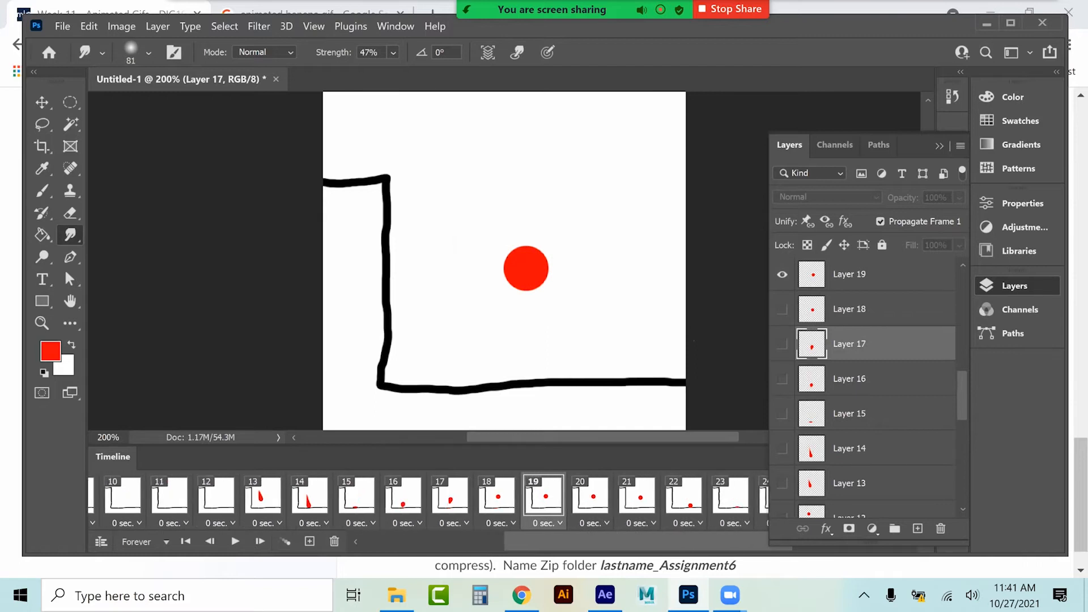
left_click(537, 496)
left_click(584, 495)
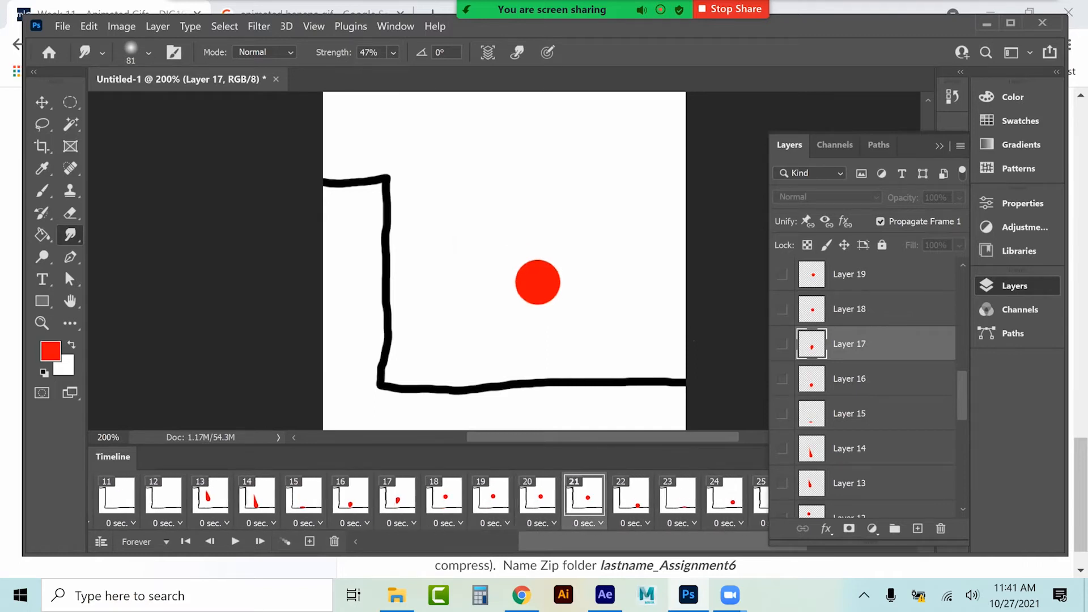
left_click(631, 496)
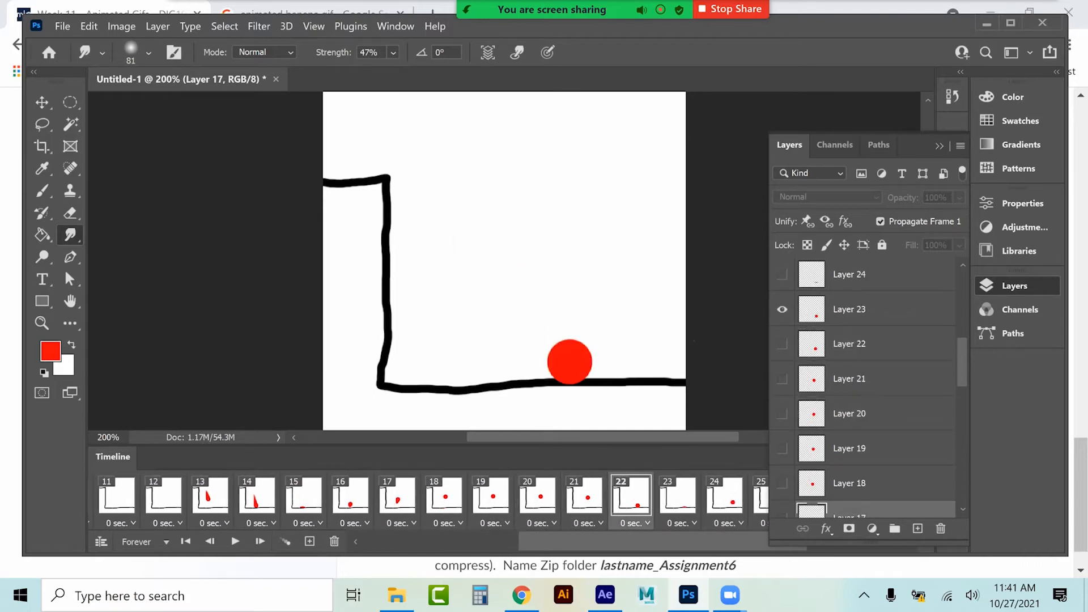
left_click(850, 309)
left_click_drag(566, 357, 563, 296)
left_click_drag(590, 380, 552, 278)
Go to frame 24 and smudge the ball on Layer 25 down and to the left into a short trail
left_click(678, 494)
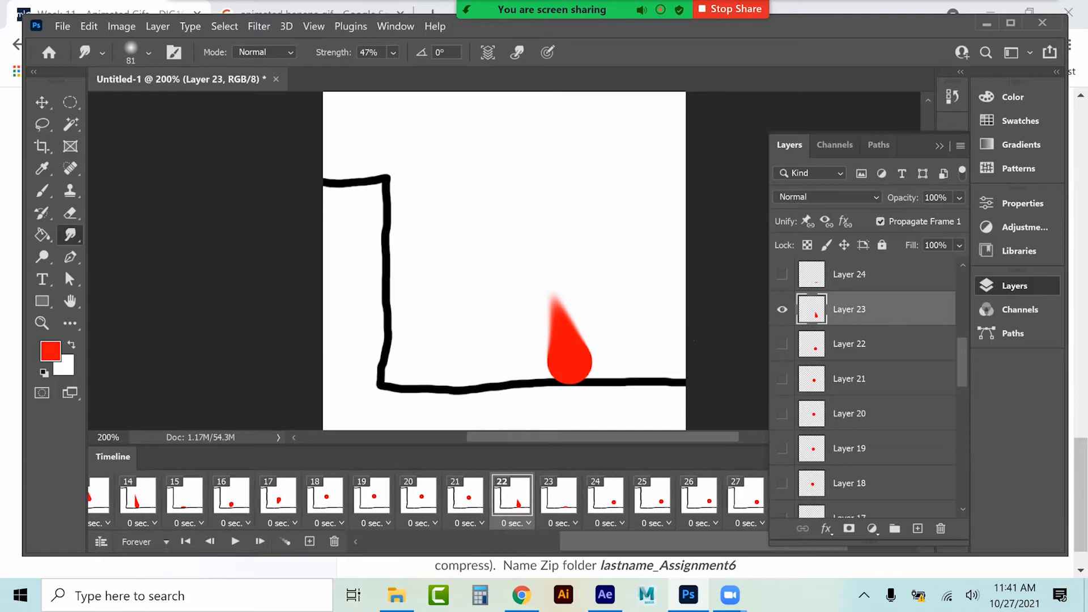
left_click(604, 494)
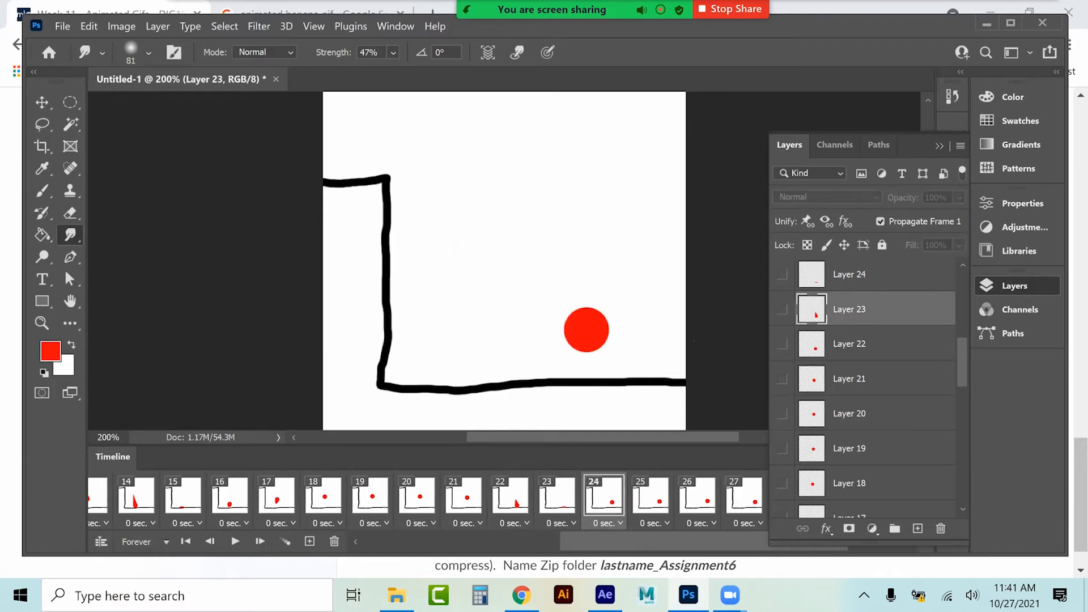
left_click(849, 344)
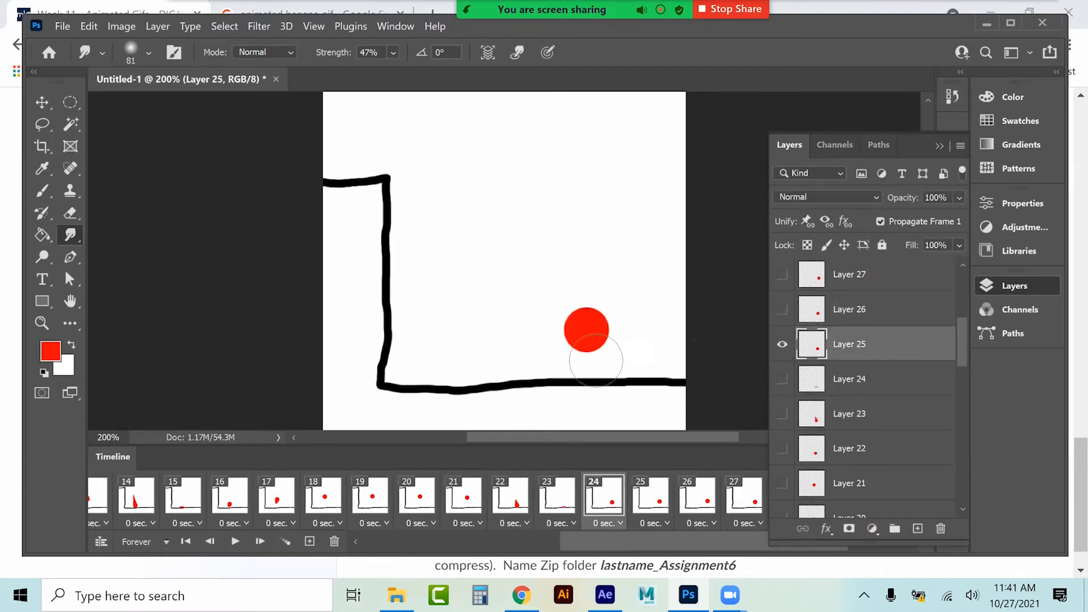
left_click_drag(582, 352, 573, 378)
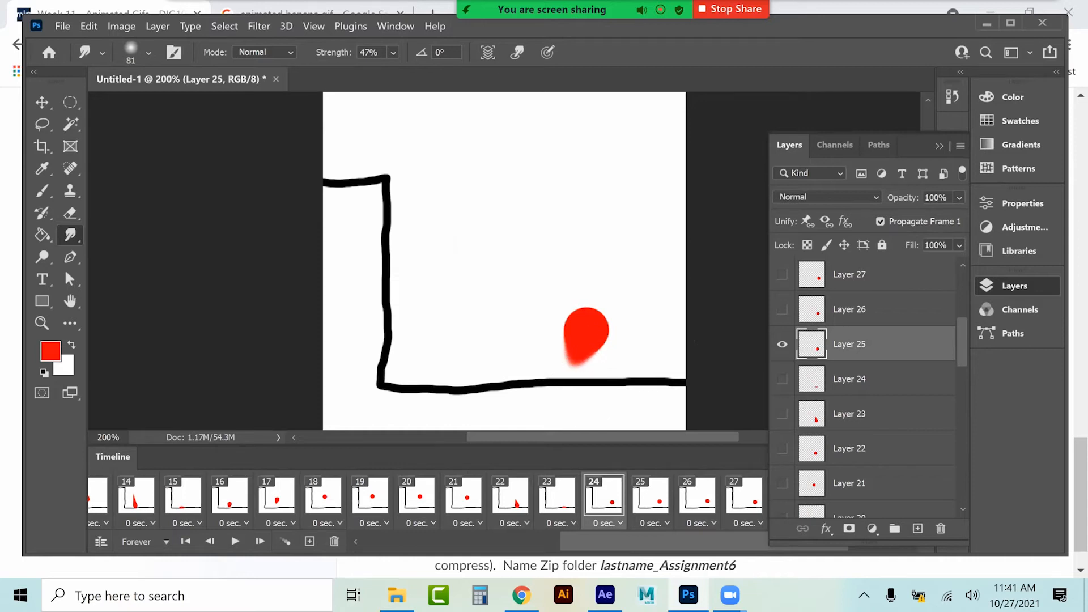
Play the animation to preview the smudged motion trails, then stop playback
left_click(651, 494)
scroll(428, 502, "left", 10)
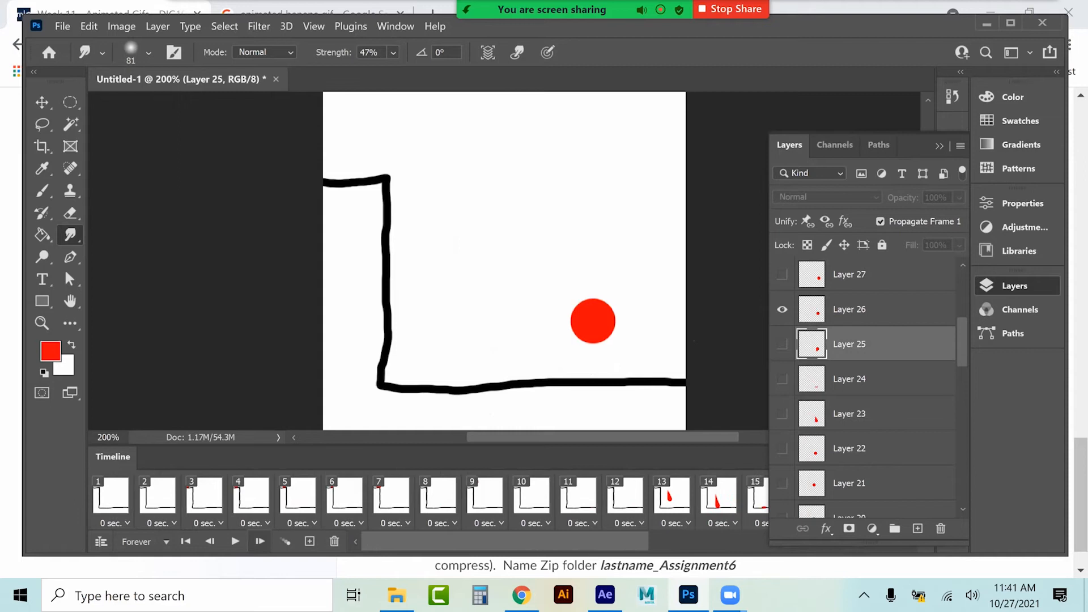
left_click(235, 542)
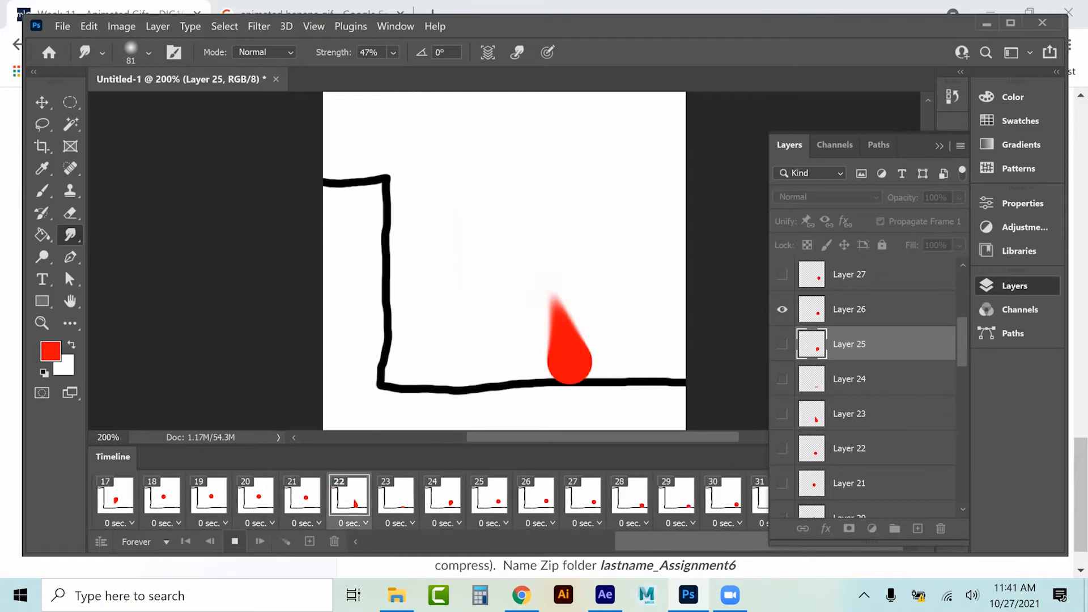
key("space")
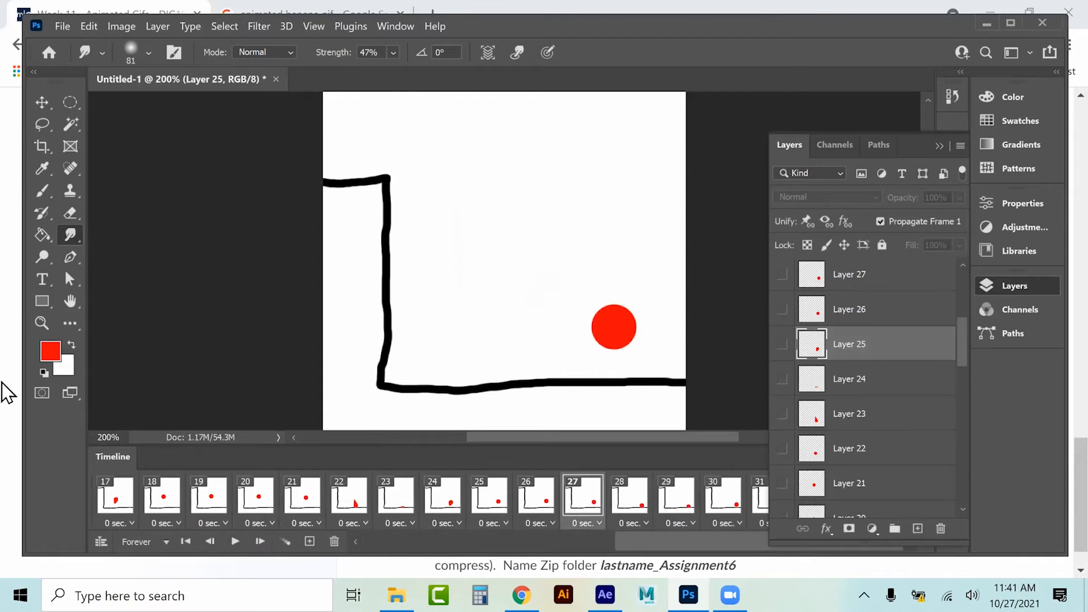
Set the foreground colour to mid grey #797979
left_click(51, 352)
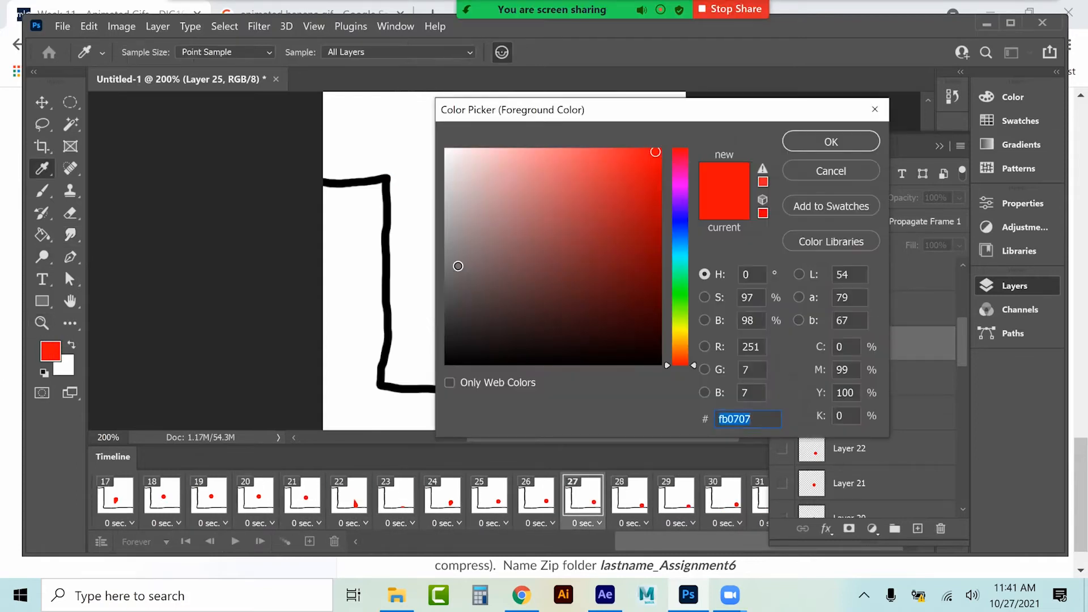
left_click(446, 261)
left_click(831, 142)
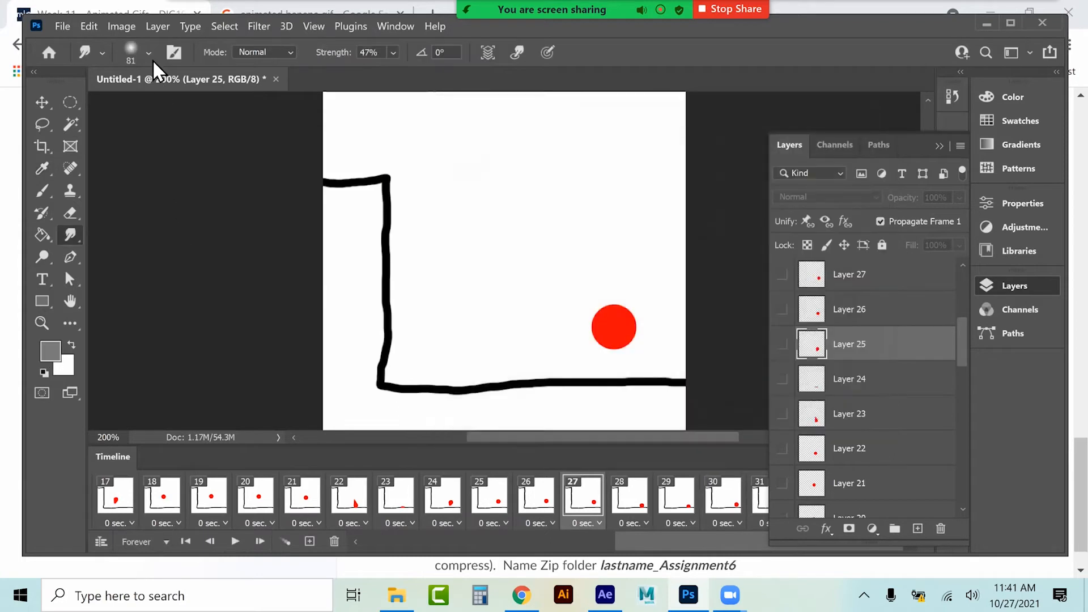
Reduce the Smudge tool's brush to 10 px, and set the Brush tool to 12 px with 15% hardness
left_click(148, 54)
left_click_drag(127, 99, 127, 100)
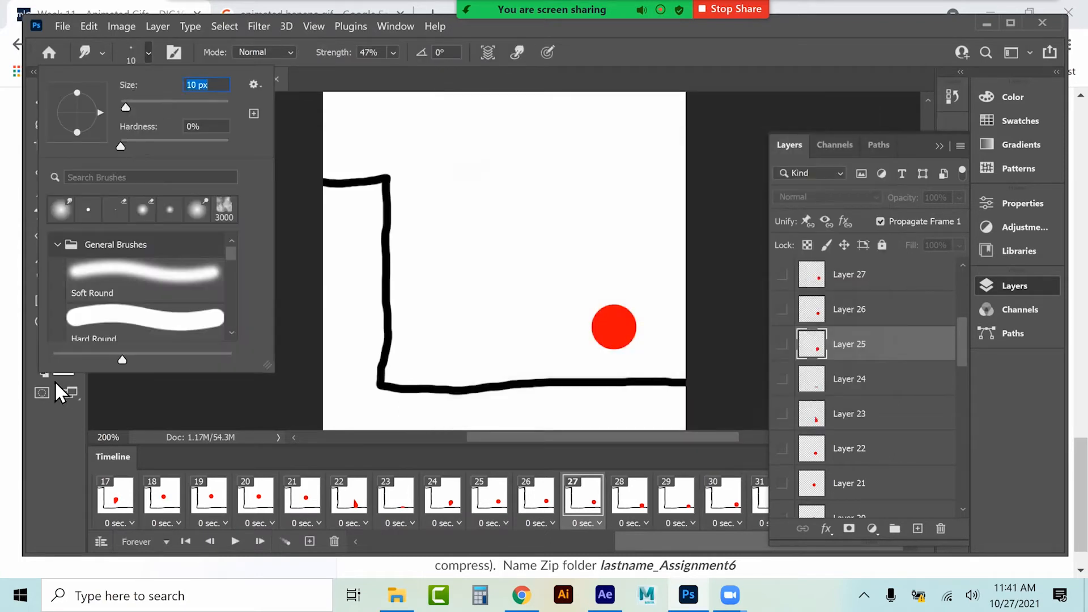
key("Return")
left_click(45, 187)
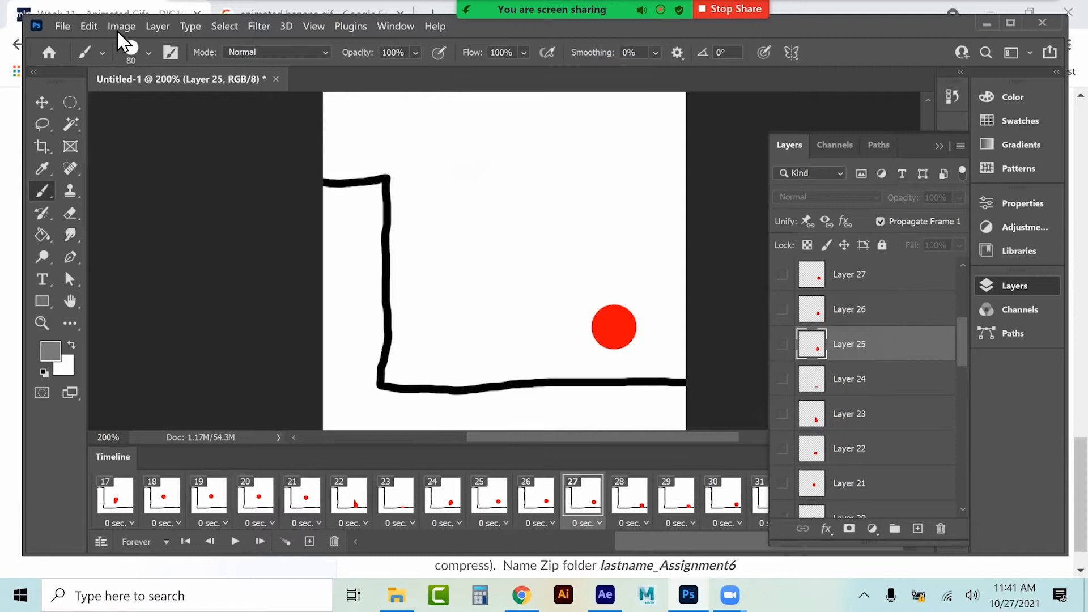
left_click(130, 52)
left_click(124, 102)
left_click(137, 141)
left_click(125, 107)
left_click_drag(124, 107, 126, 107)
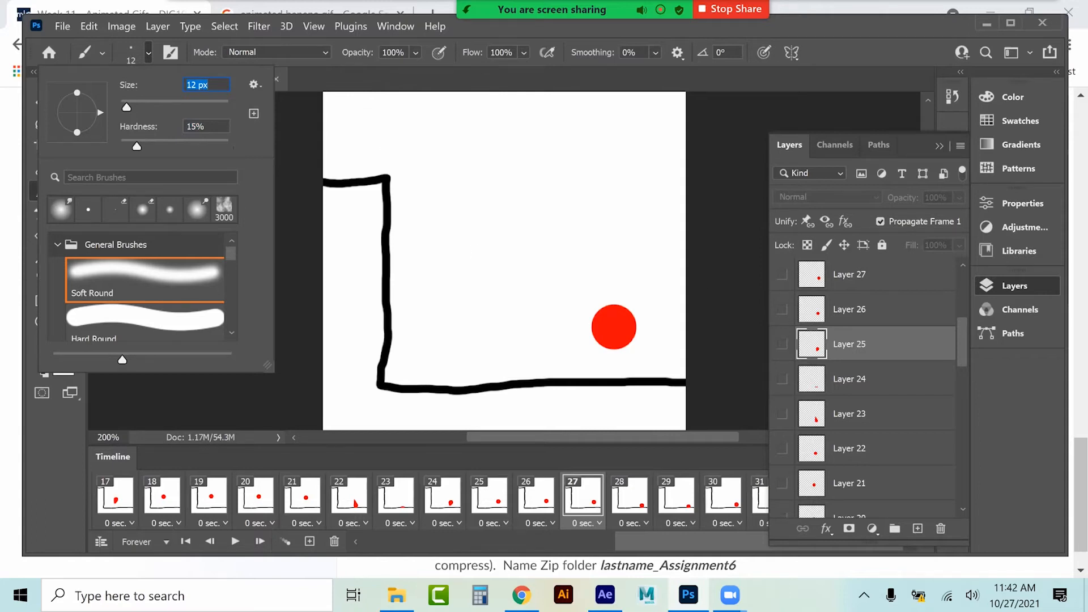
Paint short grey impact dashes on both sides of the flattened ball on Layer 15 in frame 15
left_click(116, 496)
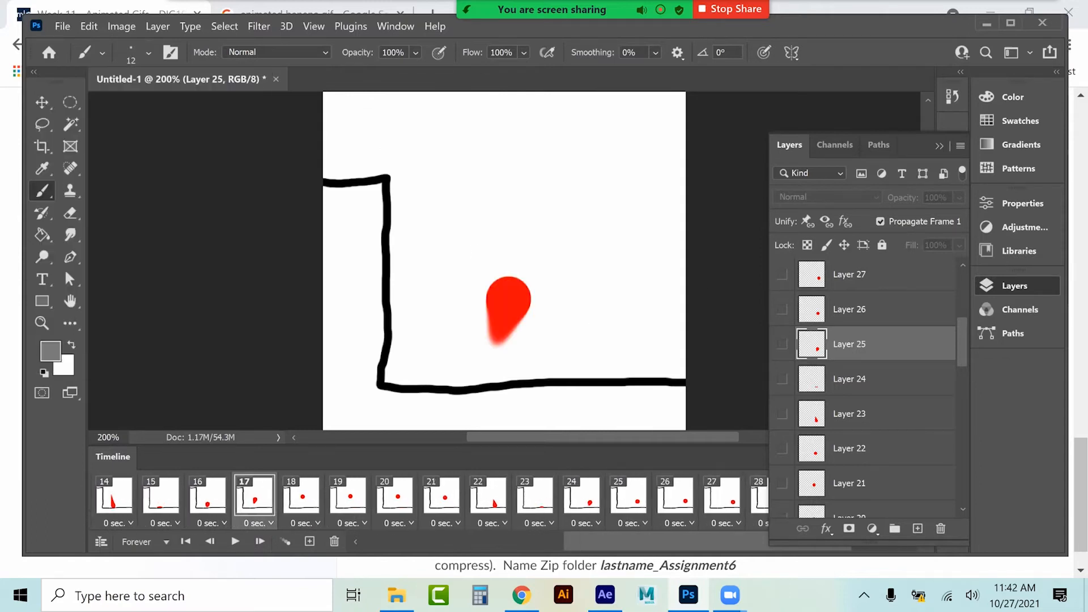
left_click(181, 496)
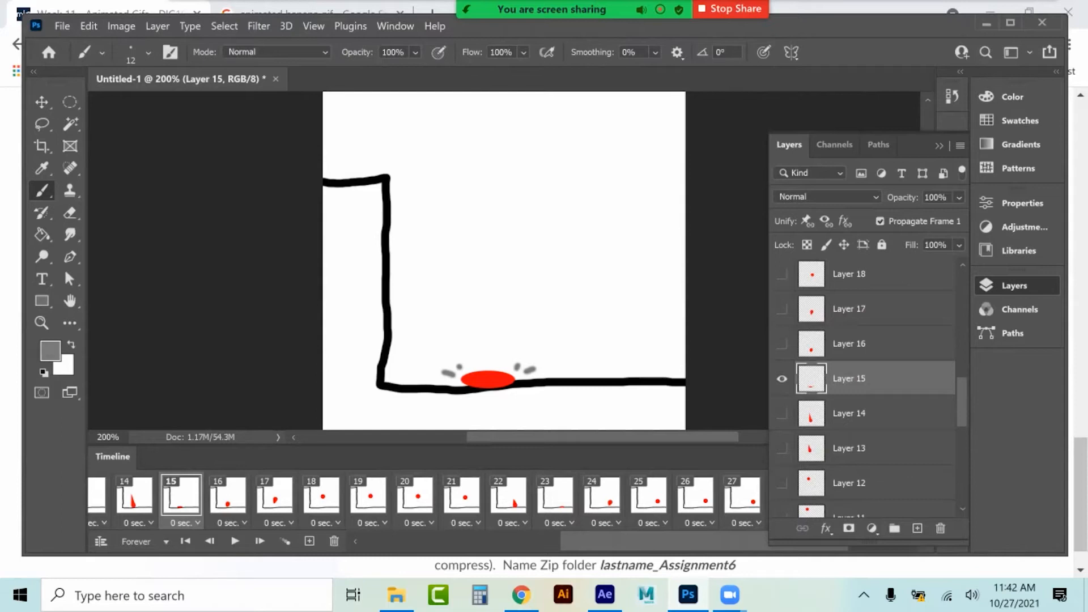
key("space")
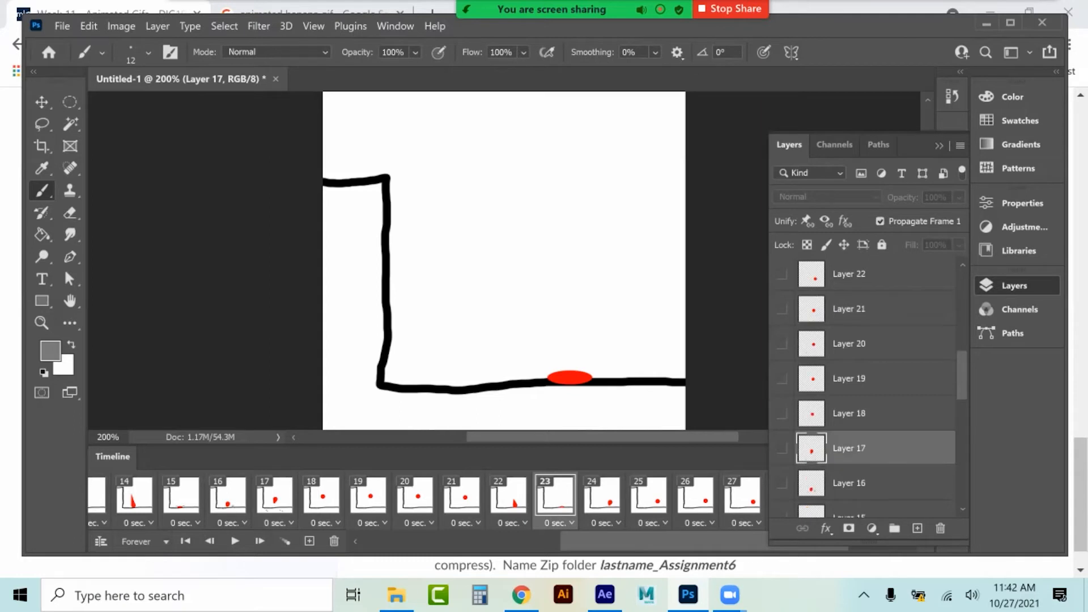
Paint grey impact dashes on Layers 24, 25 and 26 in frames 23 to 25, spreading outward and down from the second bounce
left_click(867, 378)
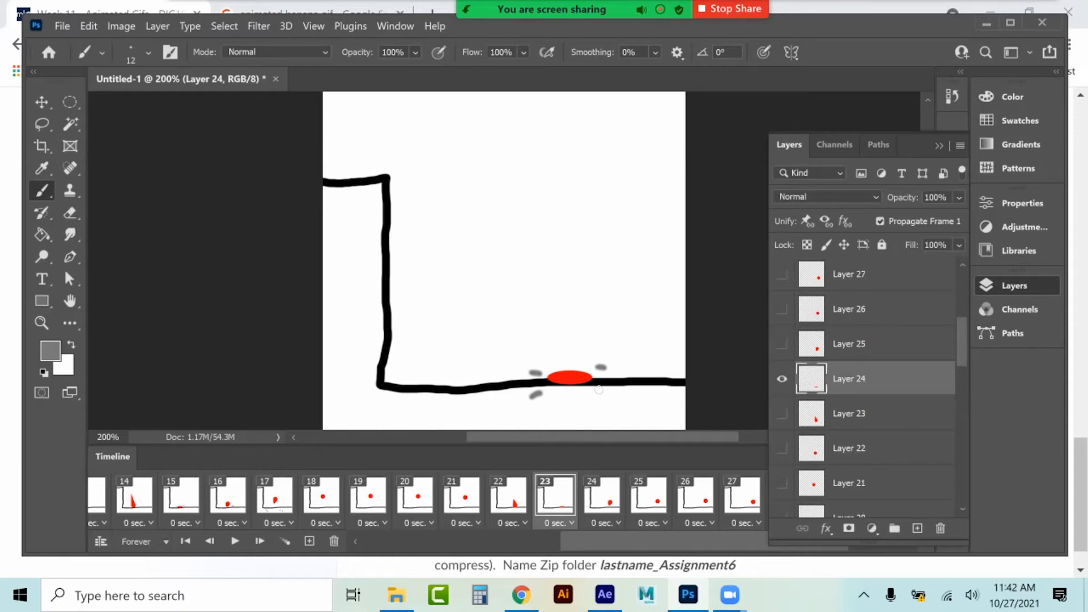
left_click(602, 494)
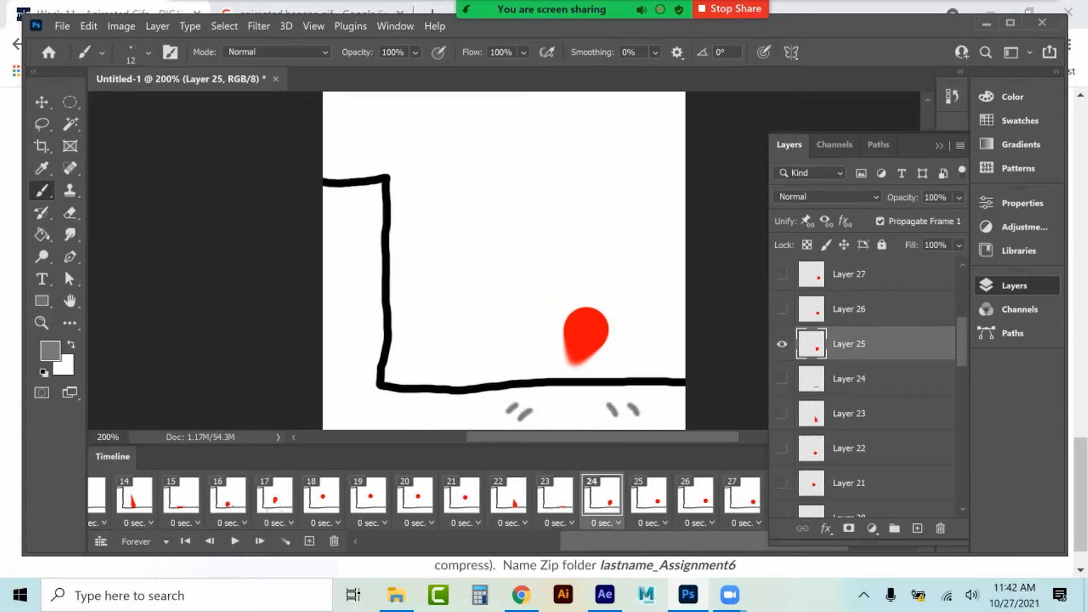
left_click(649, 493)
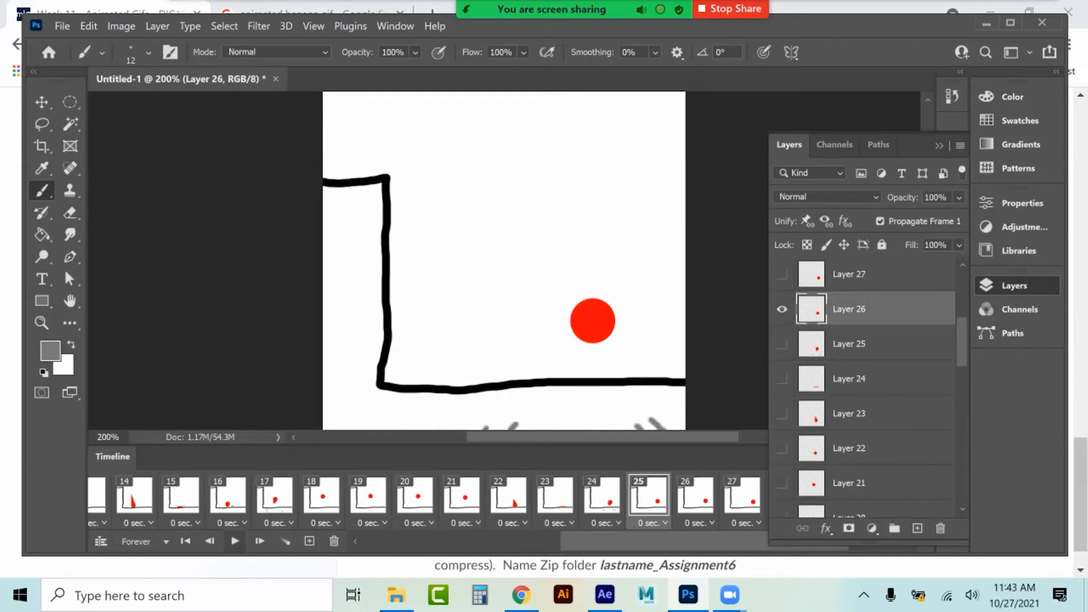
Play the animation to preview the grey impact dashes, and stop playback
left_click(235, 541)
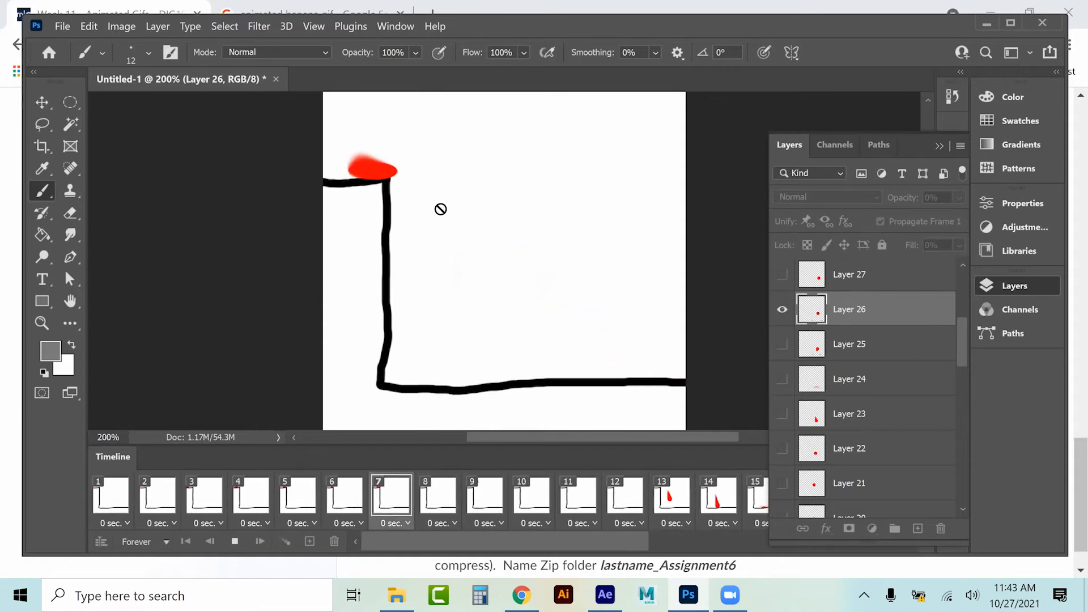
key("space")
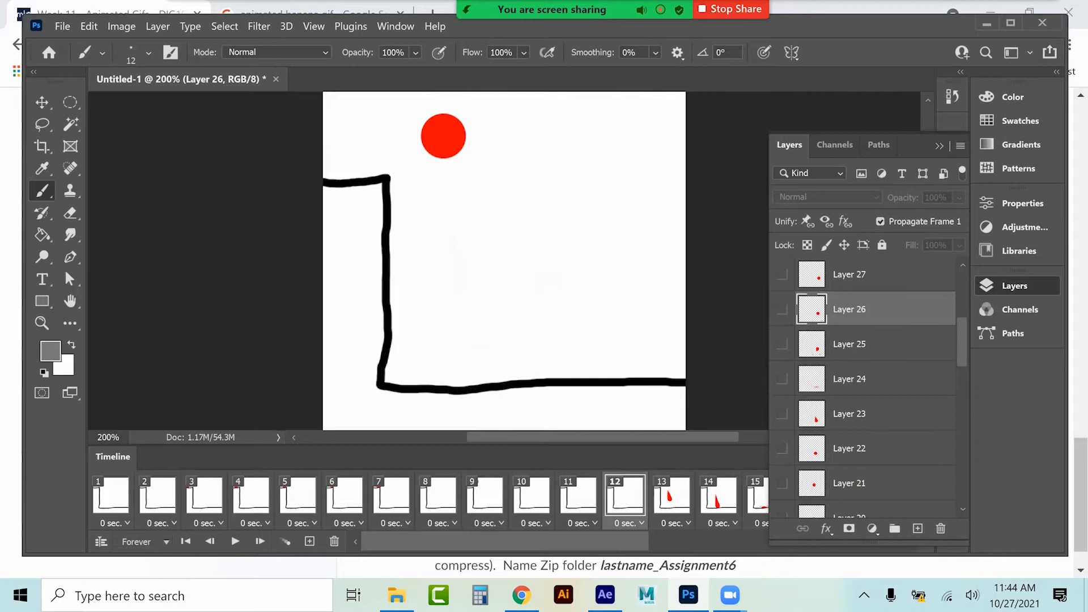
In frame 13, add a new layer above Layer 34 and name it Water
key("alt+]")
key("alt+]")
key("alt+]")
key("alt+]")
key("alt+]")
key("alt+]")
key("alt+]")
key("alt+]")
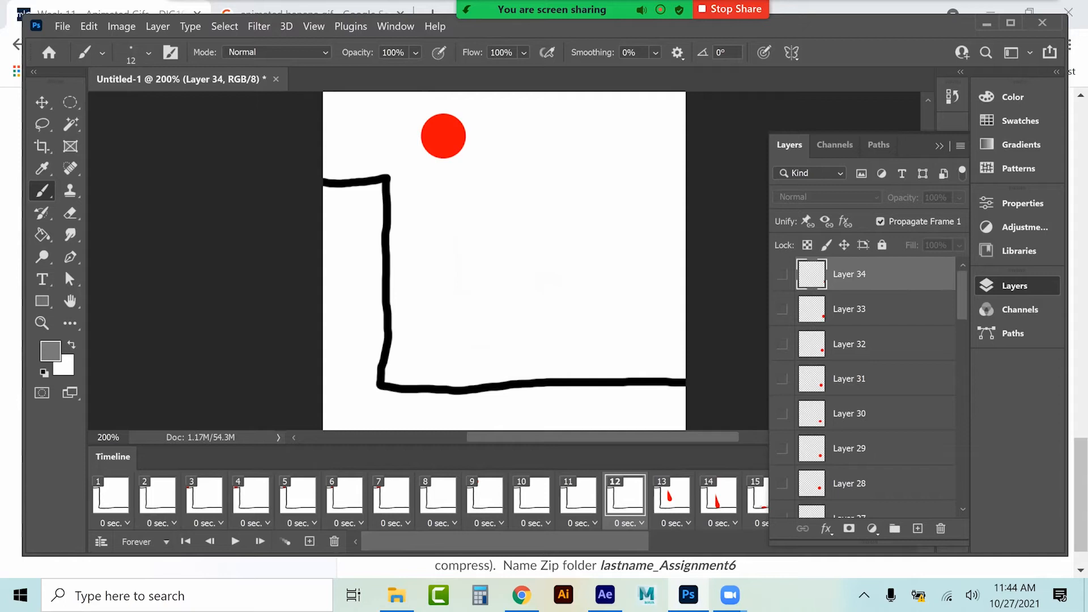
left_click(260, 541)
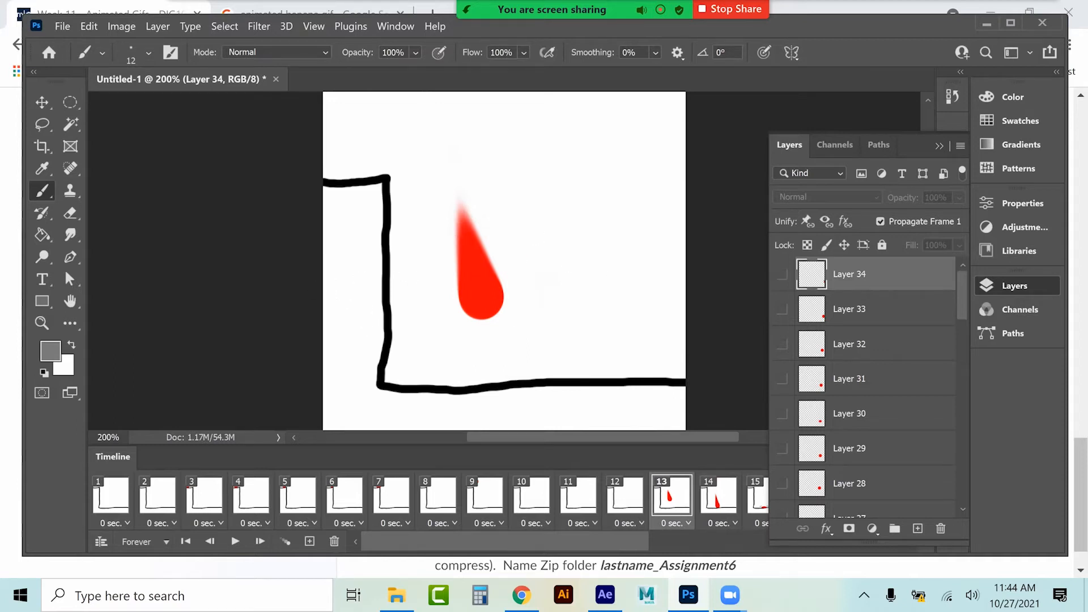
left_click(918, 528)
double_click(849, 274)
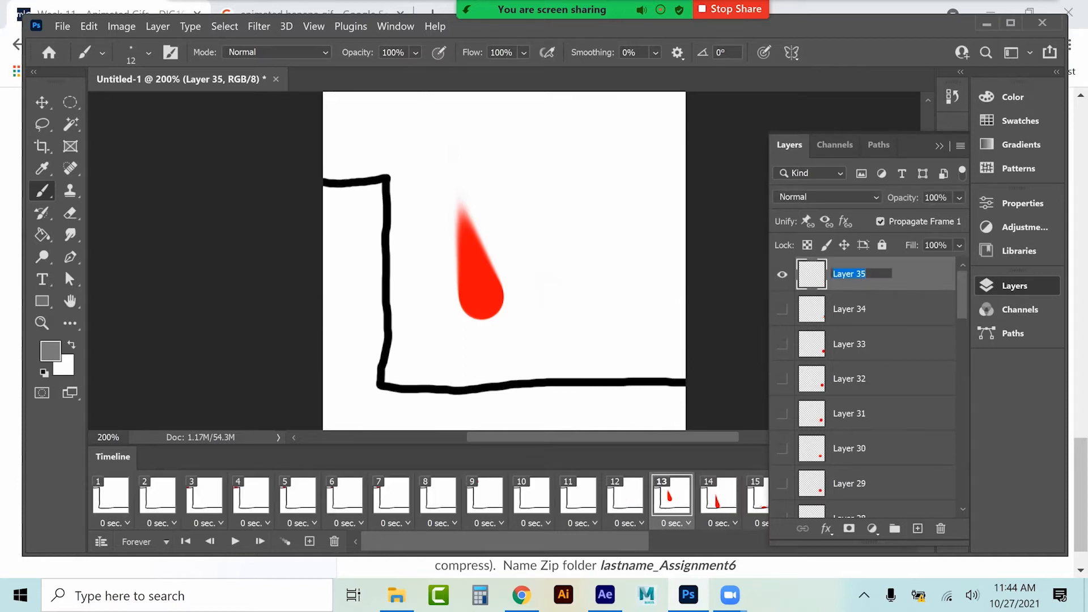
type("Water")
key("Return")
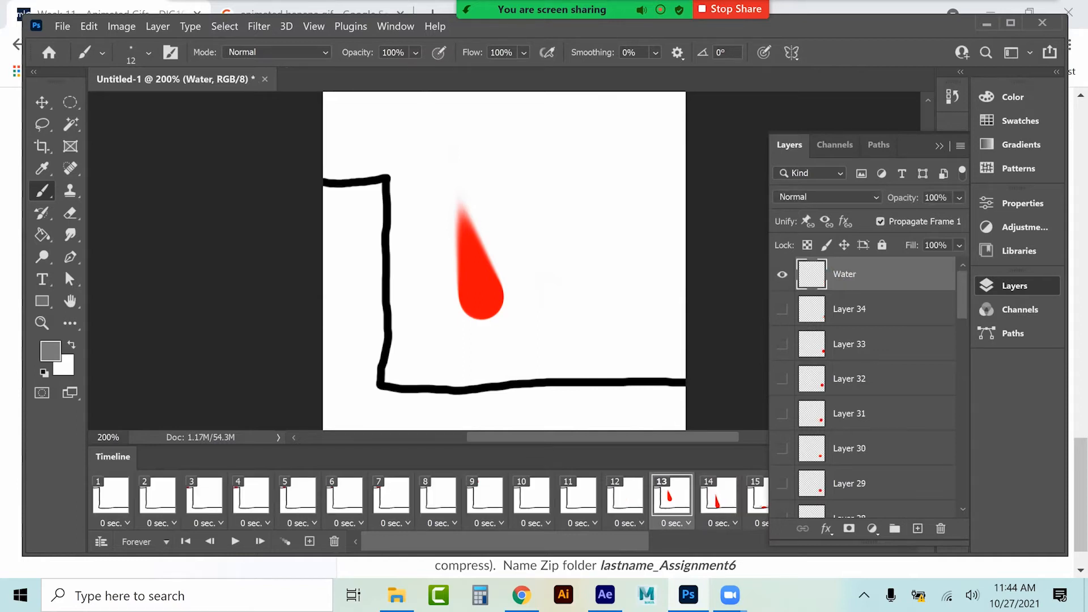
left_click(50, 351)
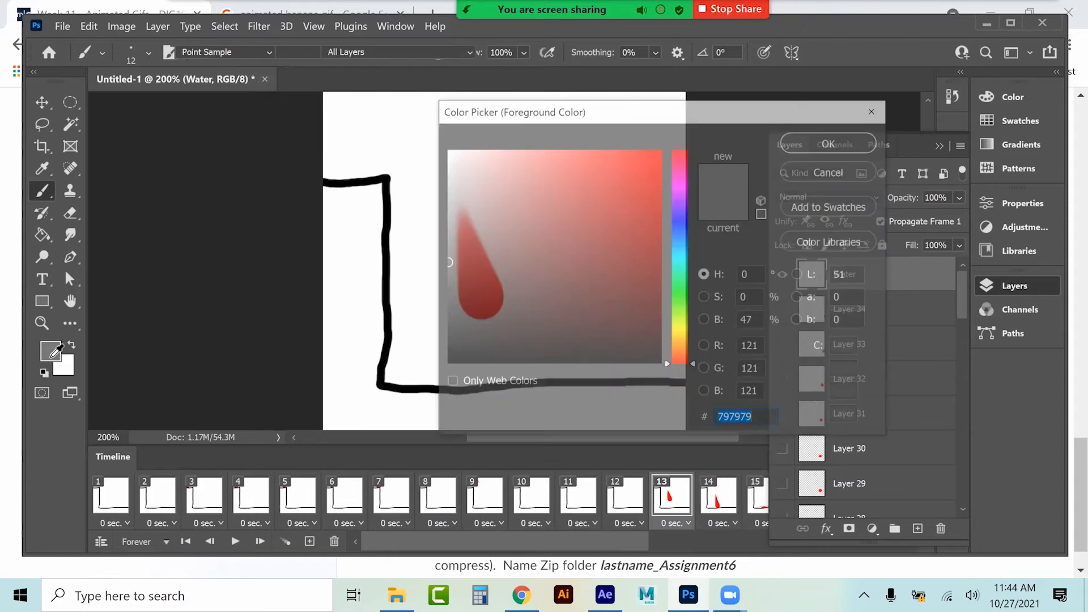
left_click(681, 217)
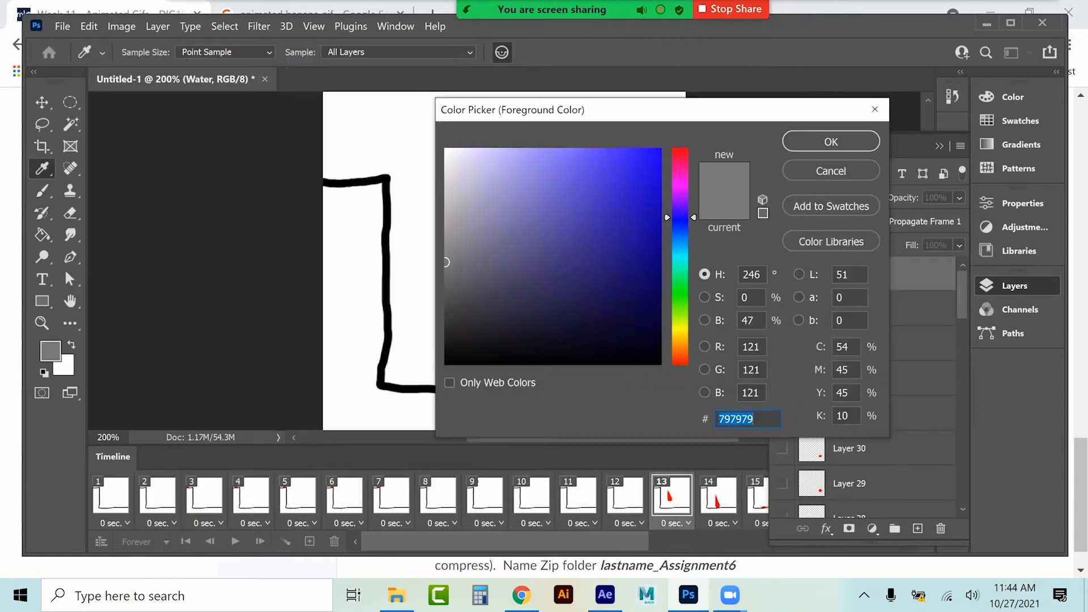
key("Escape")
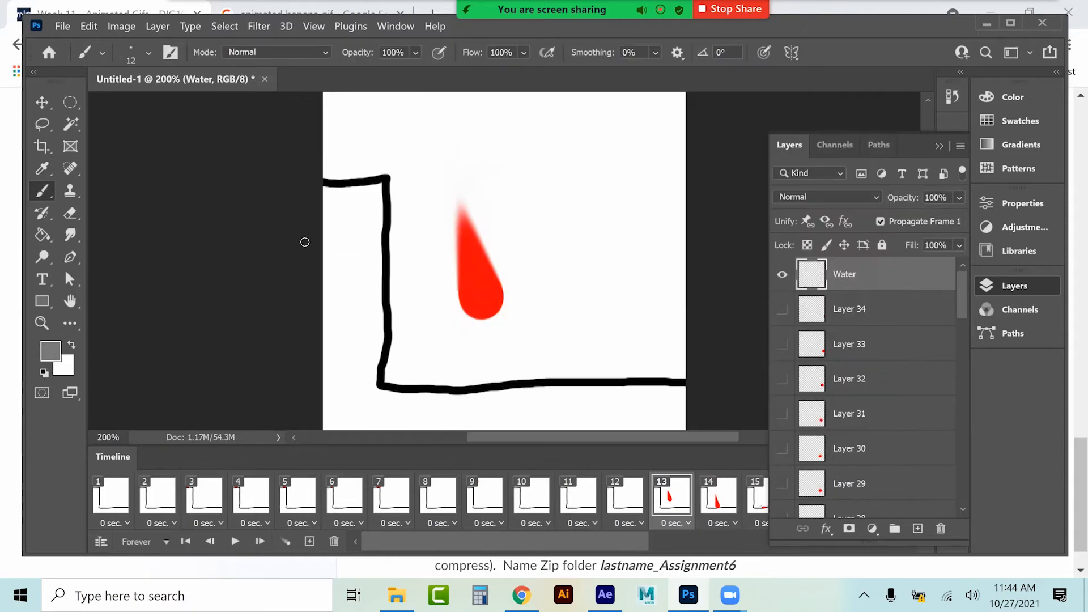
mouse_move(309, 274)
left_mouse_down()
mouse_move(365, 282)
mouse_move(407, 269)
mouse_move(459, 281)
mouse_move(550, 267)
left_mouse_up()
key("ctrl+z")
Set the foreground colour to #645ac4 and paint a wavy waterline across the full canvas width on the Water layer
left_click(54, 358)
left_click(562, 198)
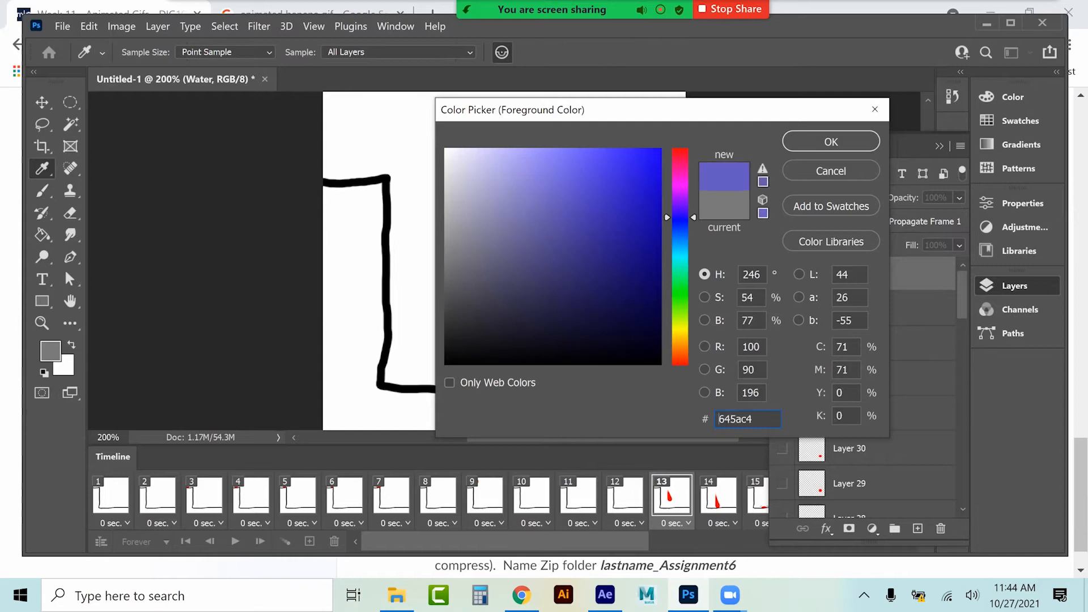
key("Return")
left_click_drag(310, 276, 655, 272)
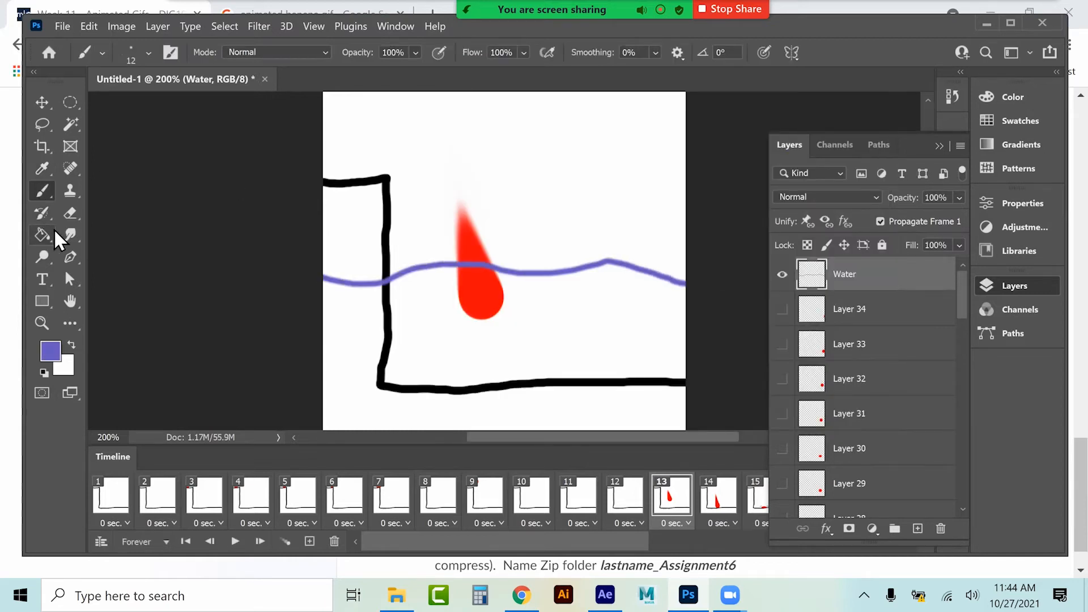
Fill the area below the waterline on the Water layer with the foreground colour, and switch to the Move tool
left_click(54, 232)
left_click(447, 349)
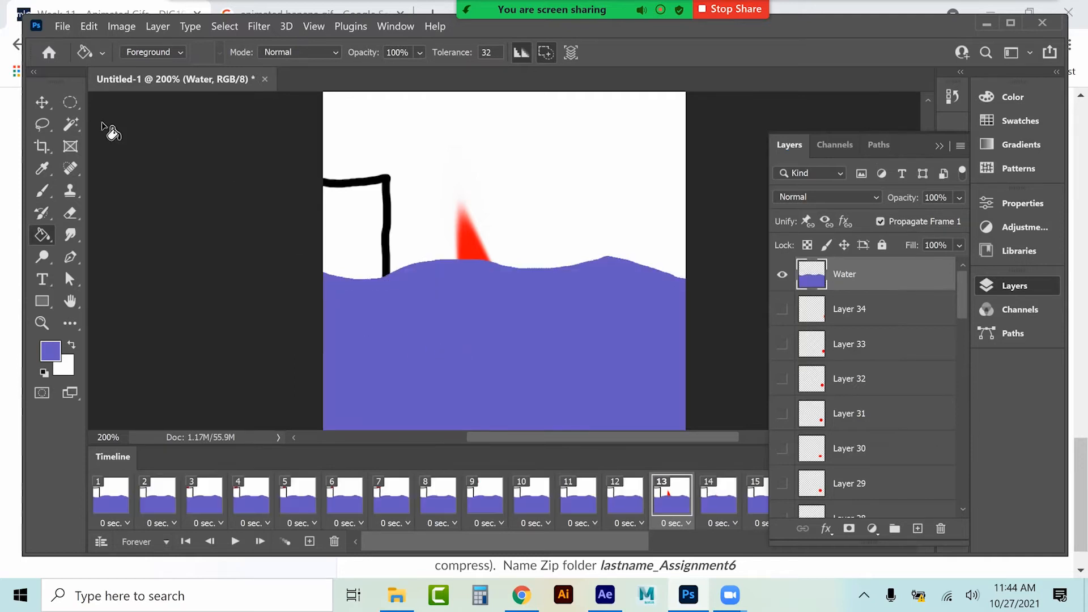
left_click(49, 103)
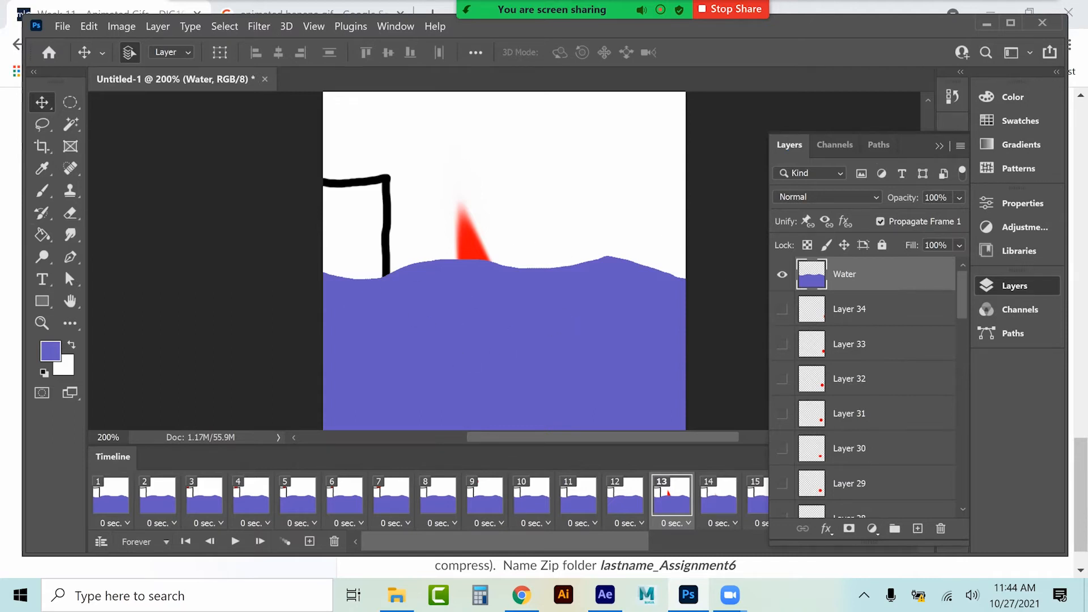
Lower the Water layer's opacity to 34% in frame 13 and 49% in frame 12, and compare the two frames
left_click_drag(957, 217, 905, 217)
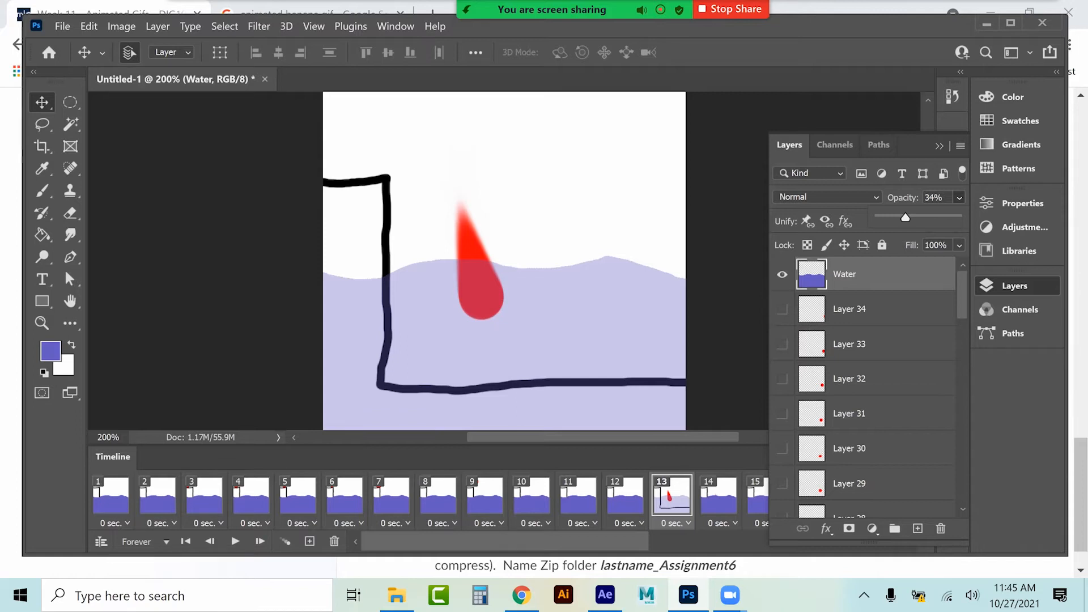
left_click(626, 496)
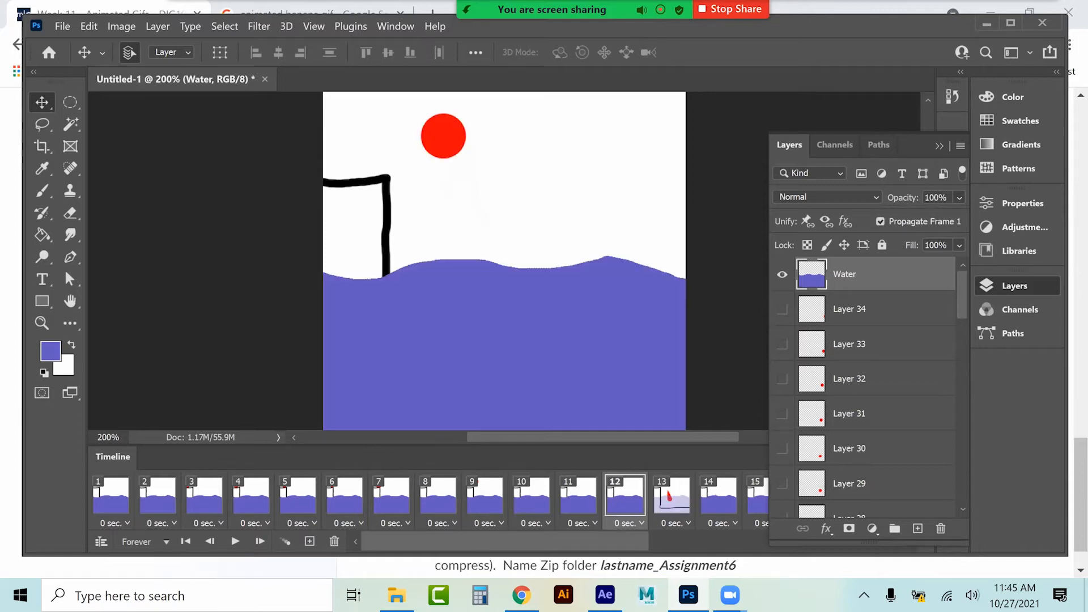
left_click(959, 198)
left_click_drag(960, 218, 918, 218)
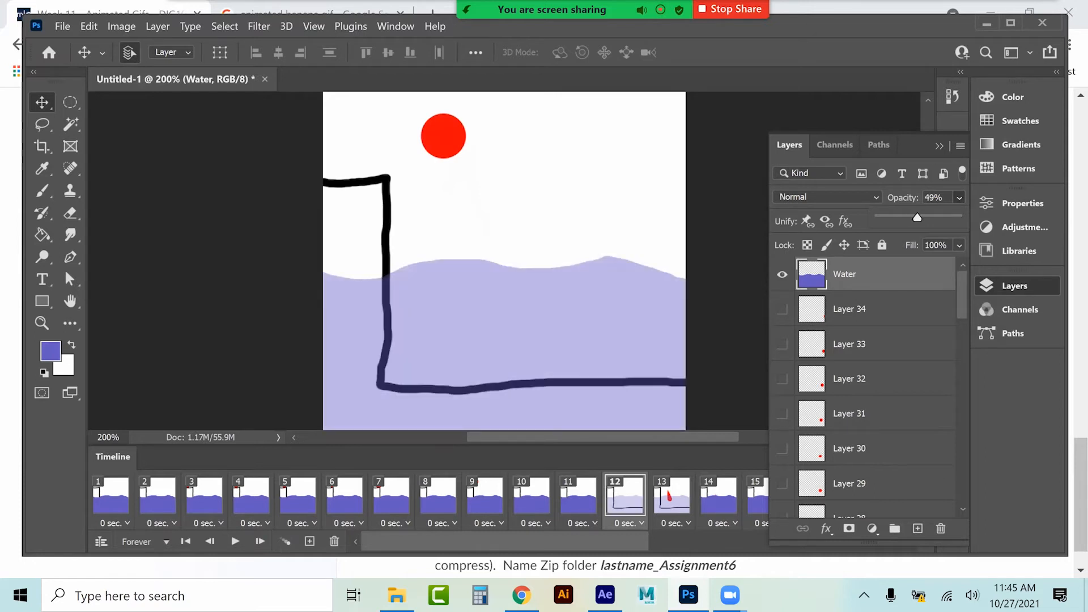
left_click(672, 496)
left_click(625, 496)
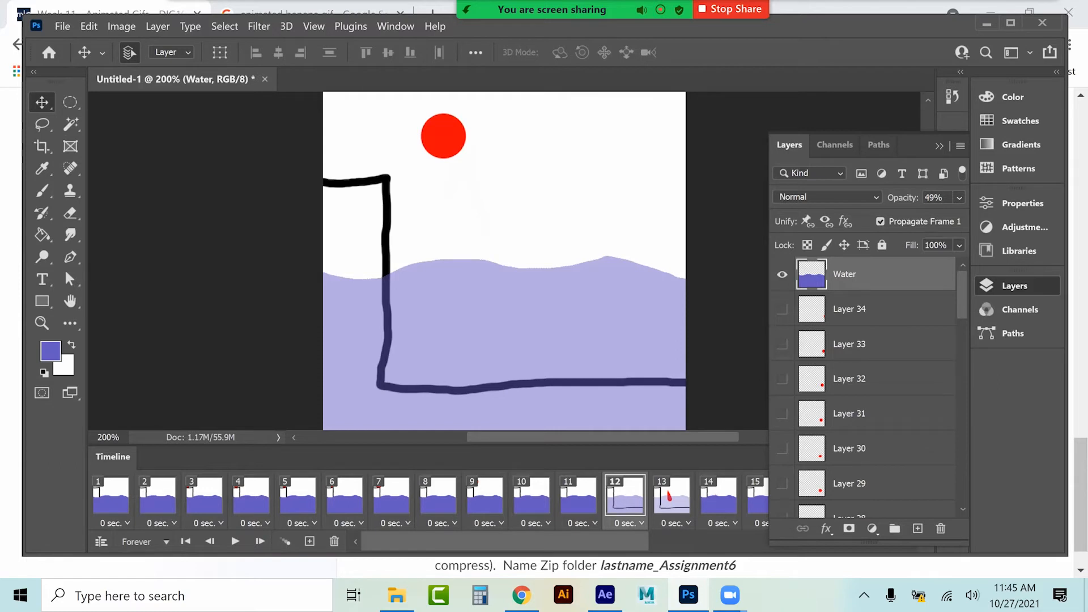
From frame 1, look over the remaining frames, and turn the Water layer's visibility off and back on
left_click(111, 496)
left_click_drag(436, 541, 691, 542)
left_click(939, 145)
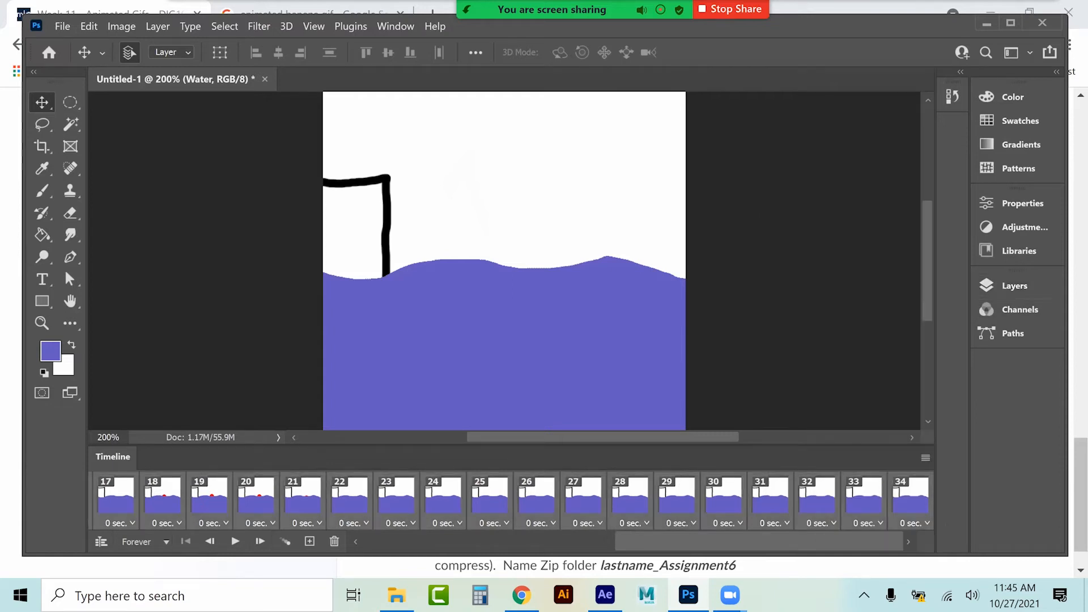
left_click(1015, 286)
left_click(782, 274)
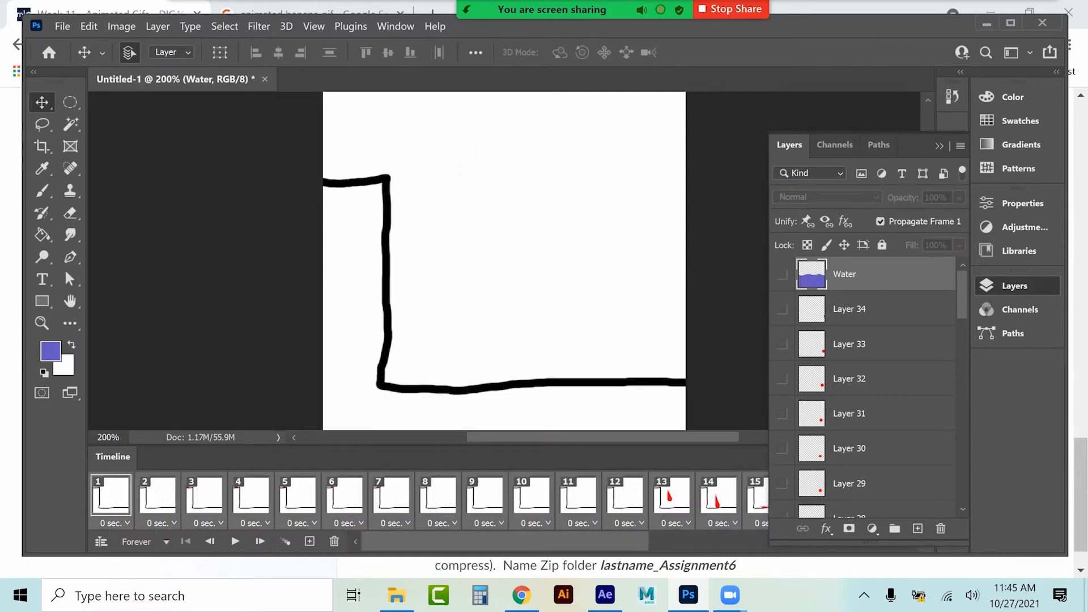
left_click(782, 274)
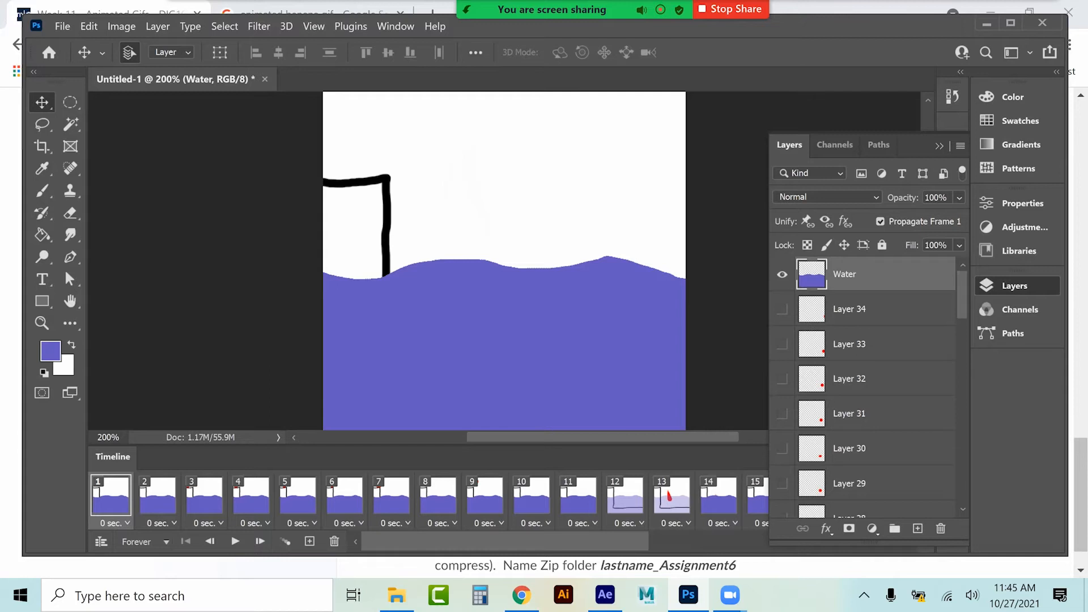
Restore the Water layer's opacity to 100% in frames 12 and 13, and return to frame 1
left_click(625, 496)
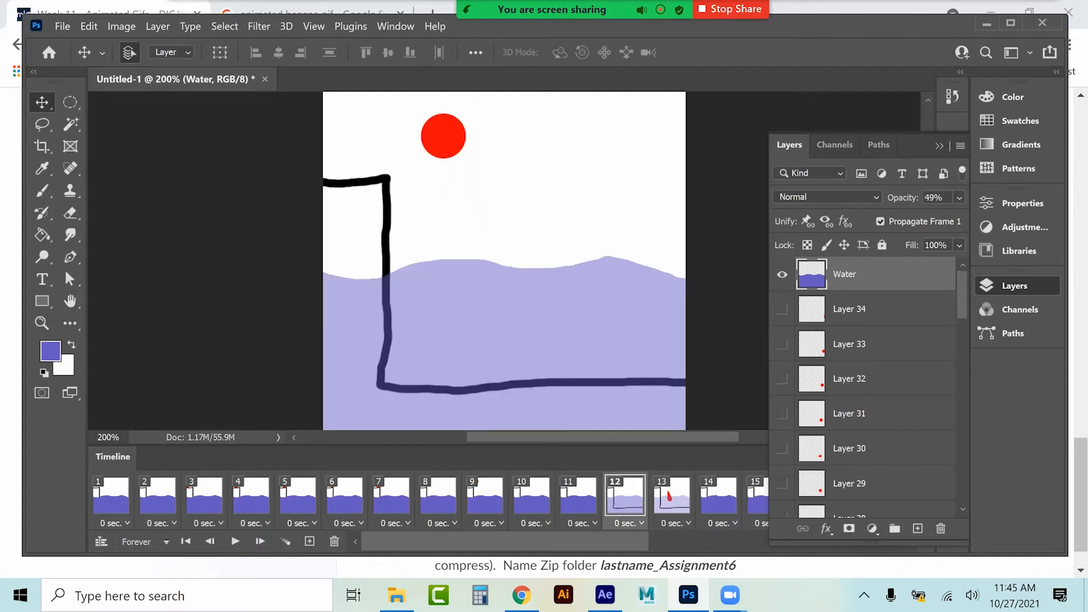
left_click(960, 197)
left_click_drag(917, 218, 963, 218)
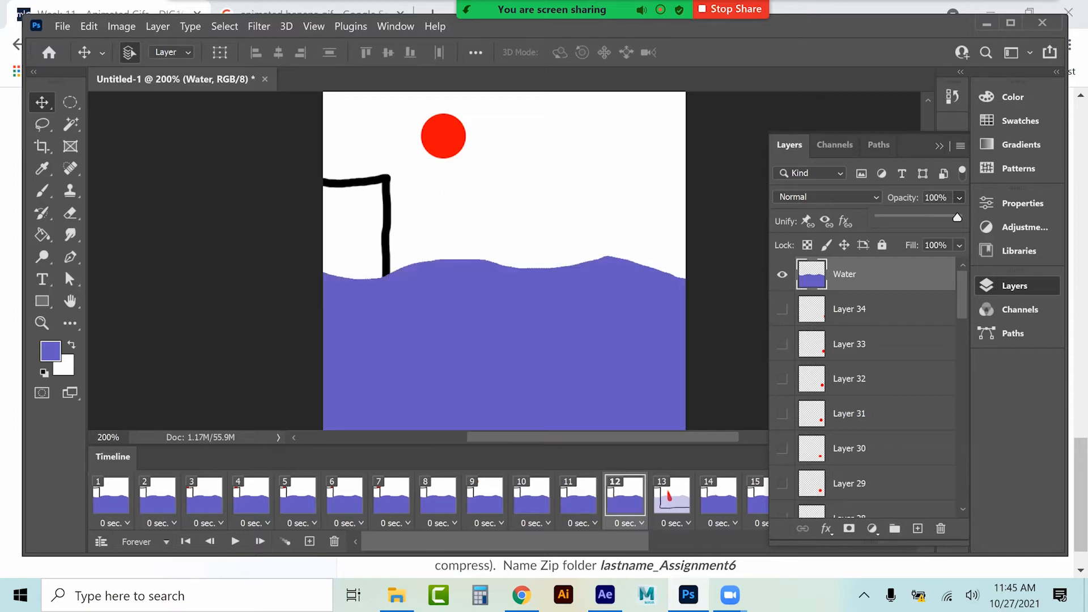
left_click(672, 496)
left_click(960, 198)
left_click_drag(905, 217, 963, 218)
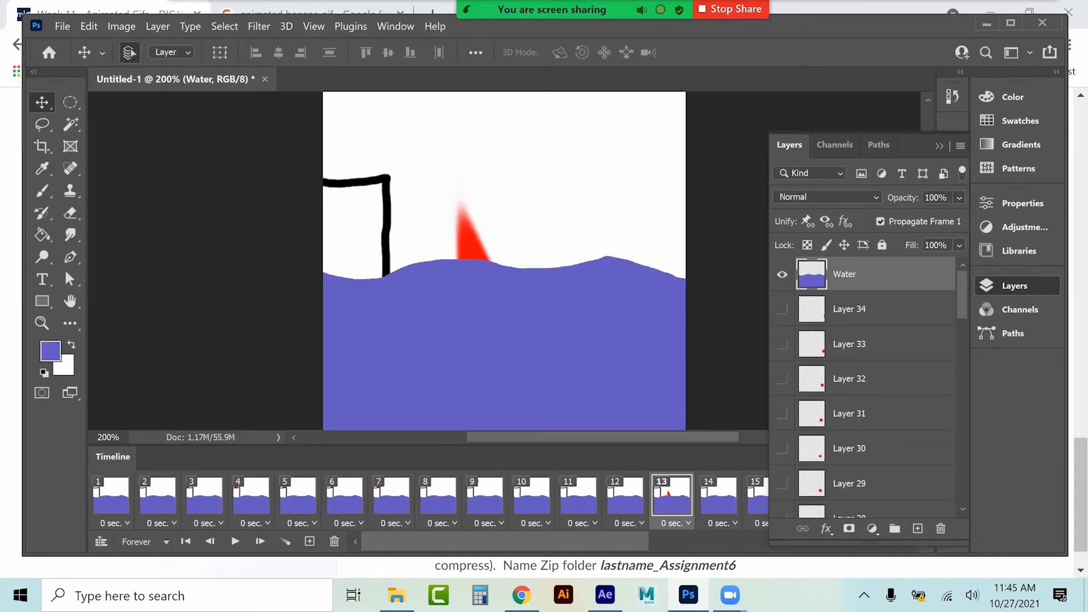
left_click(111, 496)
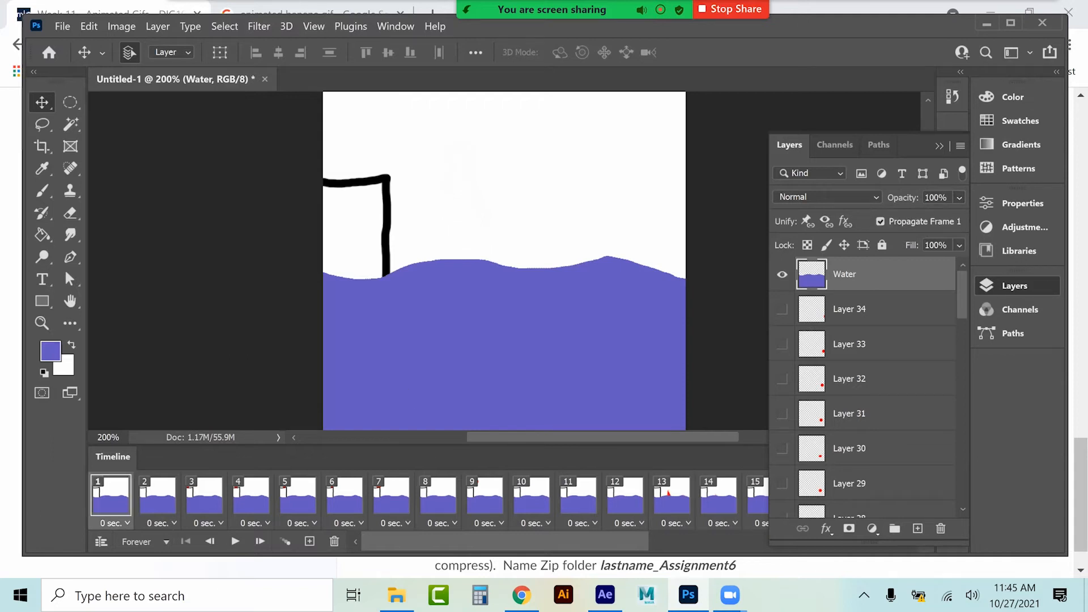
Set the Water layer's opacity to 38% in frame 1 so it carries through the other frames
left_click(960, 198)
left_click_drag(957, 218, 906, 218)
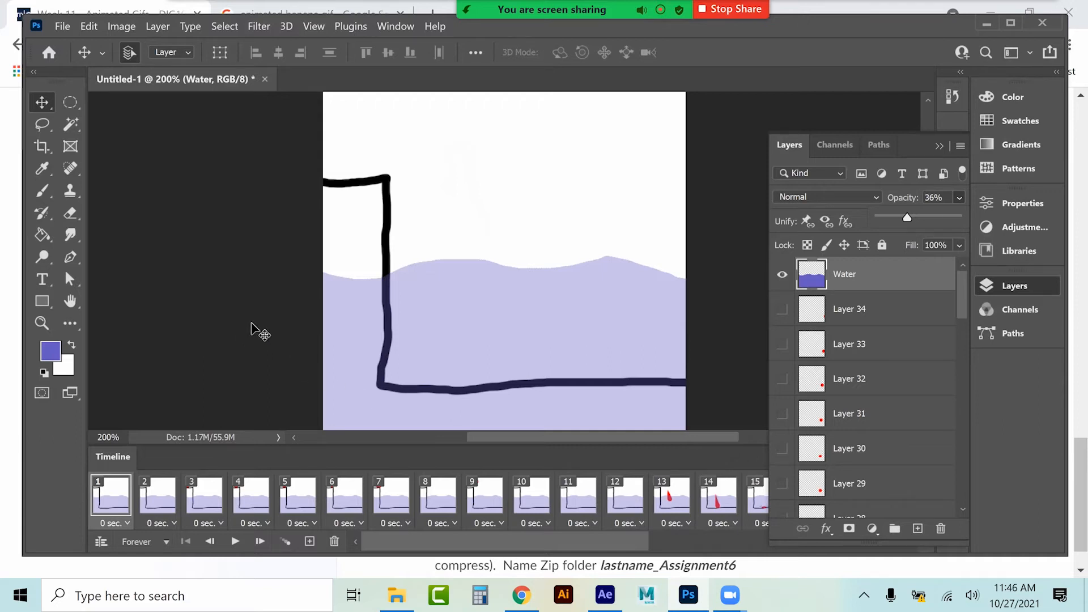
left_click(932, 197)
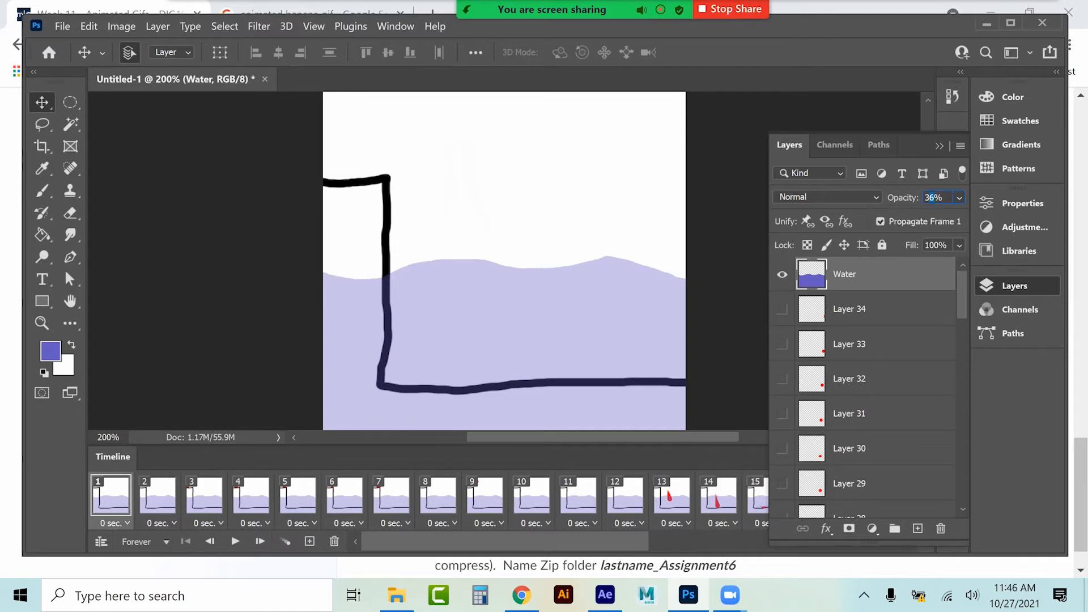
type("38")
key("Return")
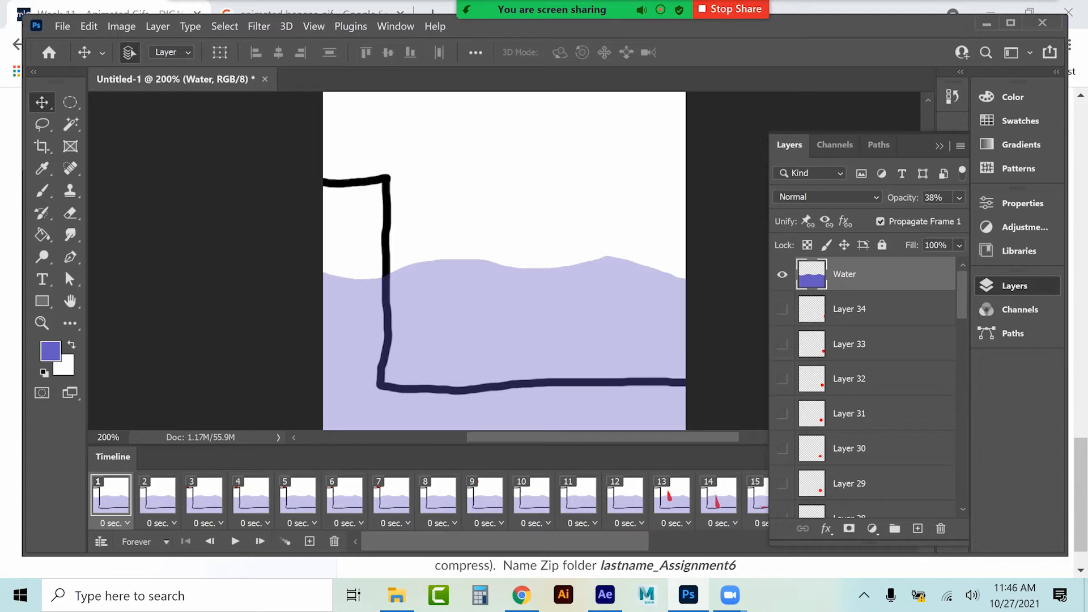
Choose the Kyle's Spatter Brushes - Spatter Bot Tilt brush from Special Effects Brushes and set its opacity to 38%
left_click(42, 191)
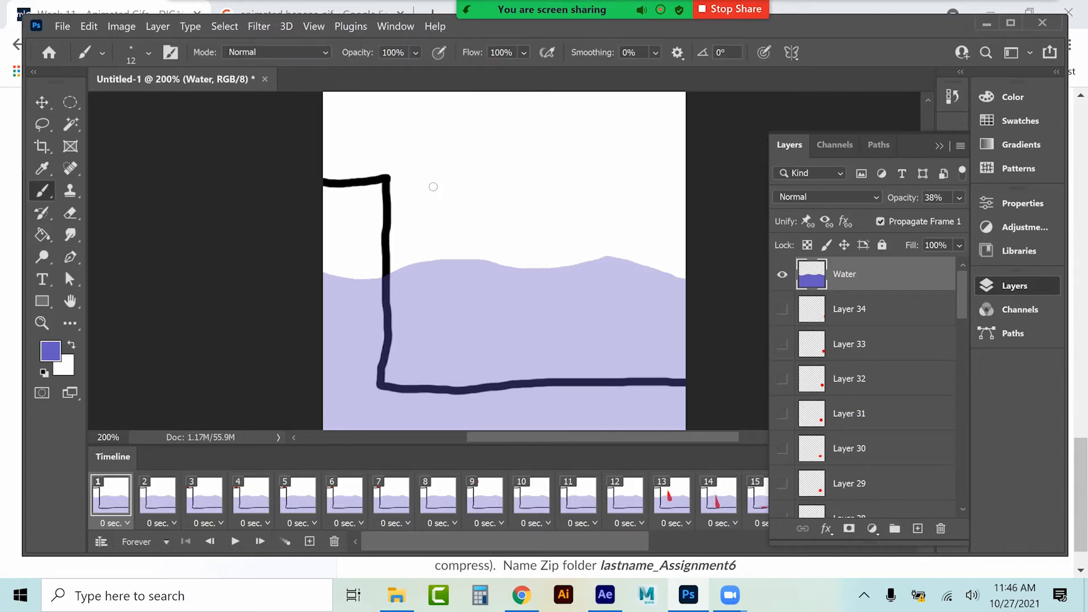
left_click(135, 54)
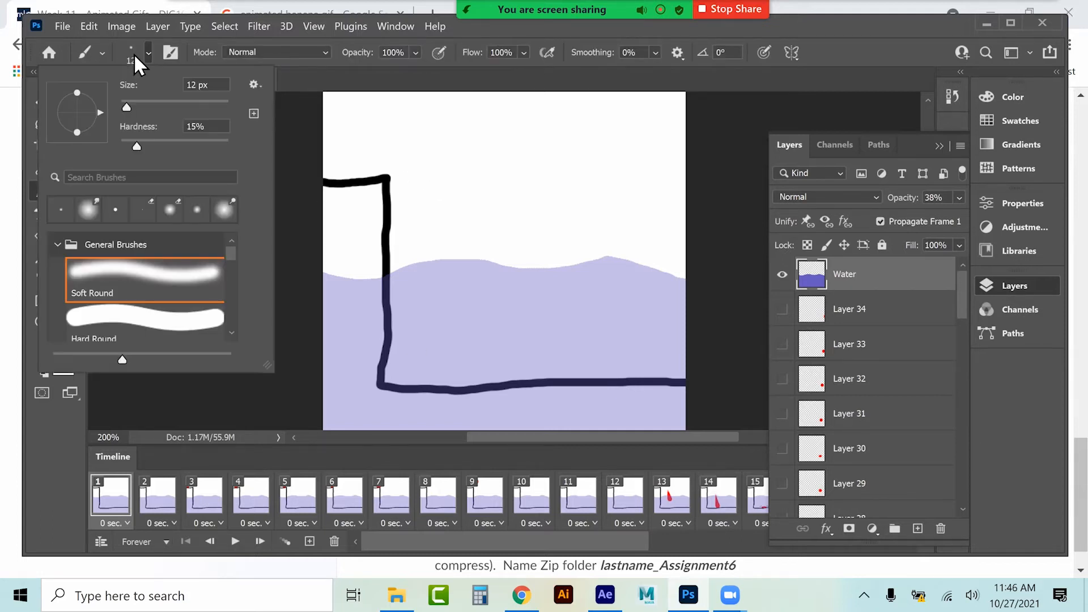
left_click_drag(229, 254, 230, 308)
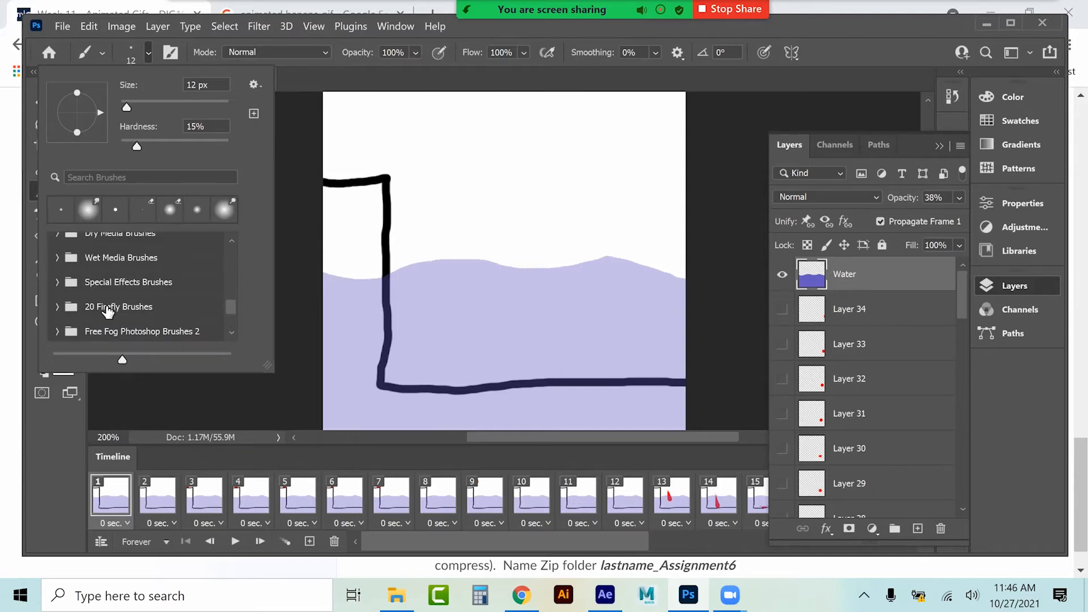
scroll(166, 309, "down", 2)
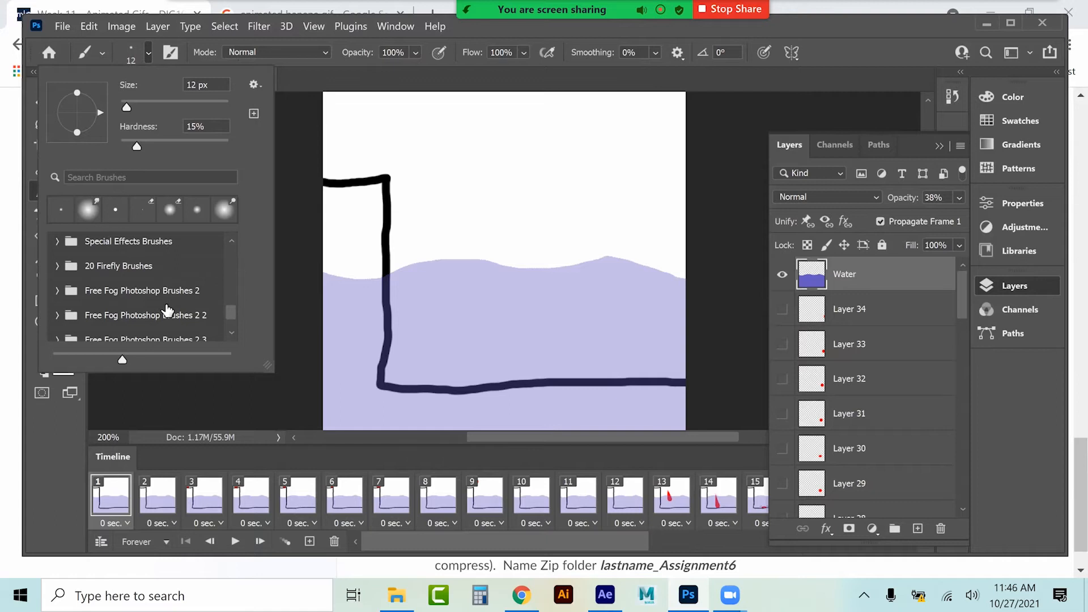
scroll(167, 310, "down", 1)
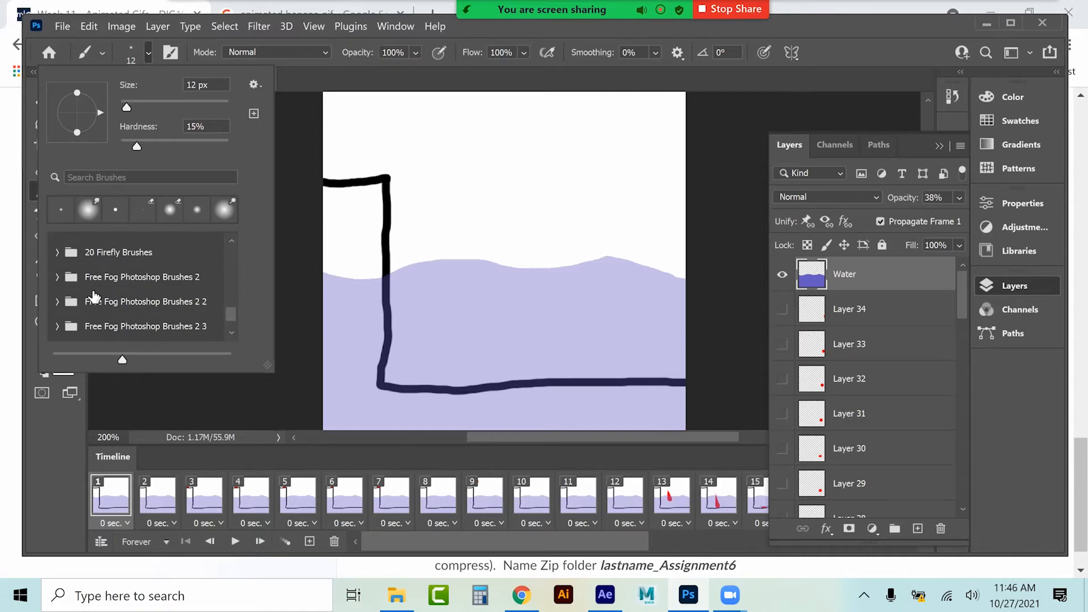
scroll(94, 296, "up", 2)
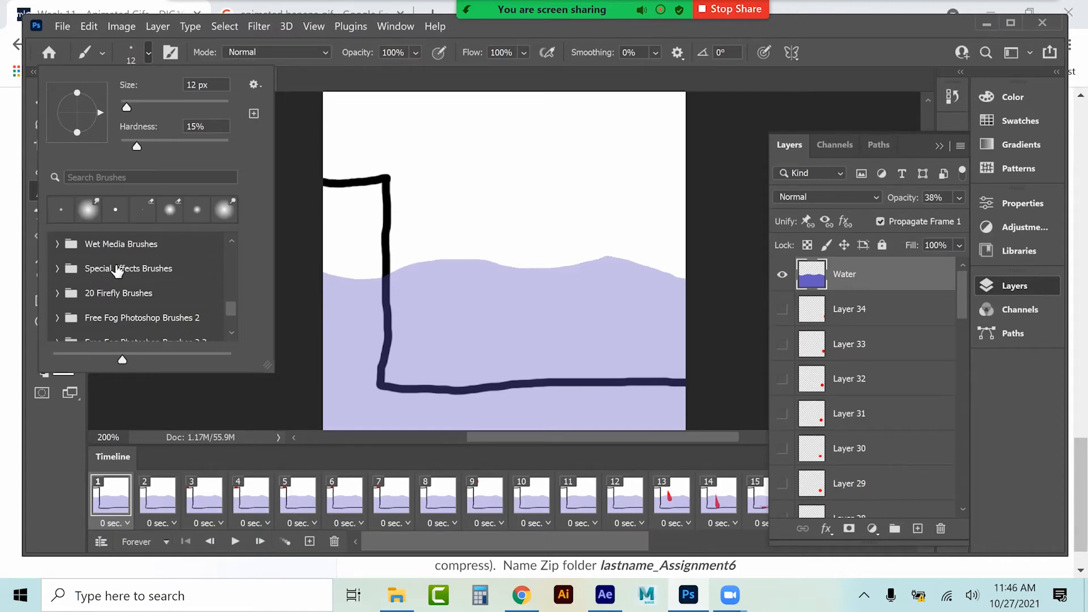
left_click(57, 270)
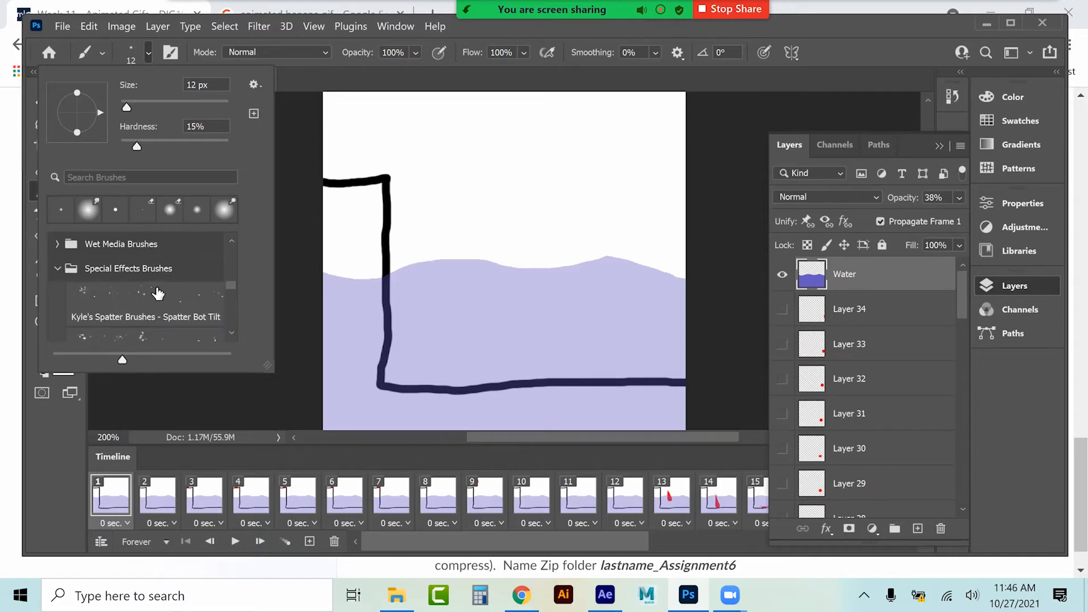
scroll(158, 294, "down", 1)
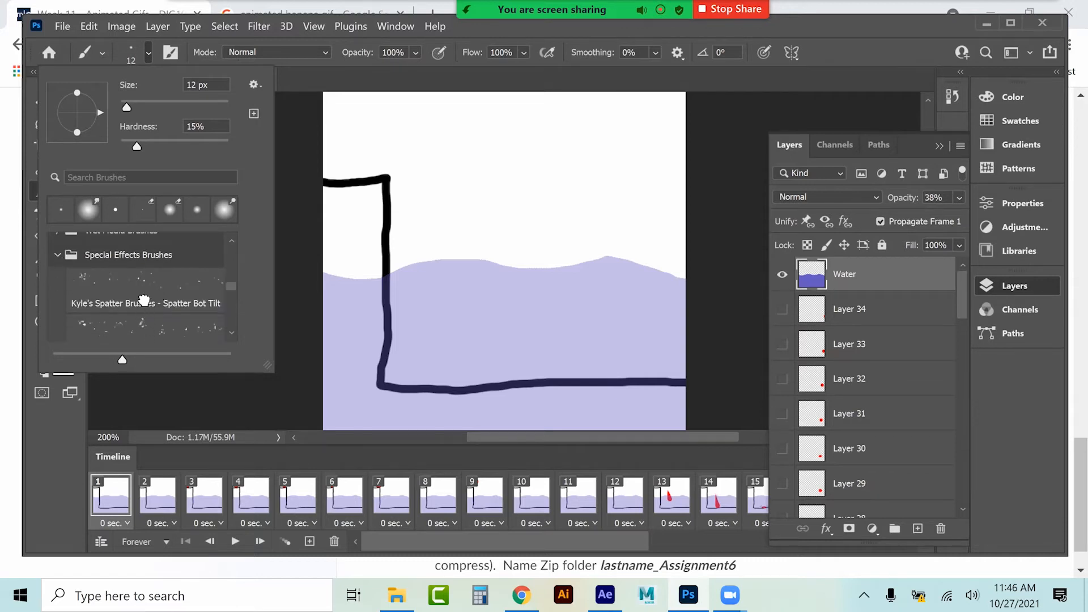
left_click(146, 303)
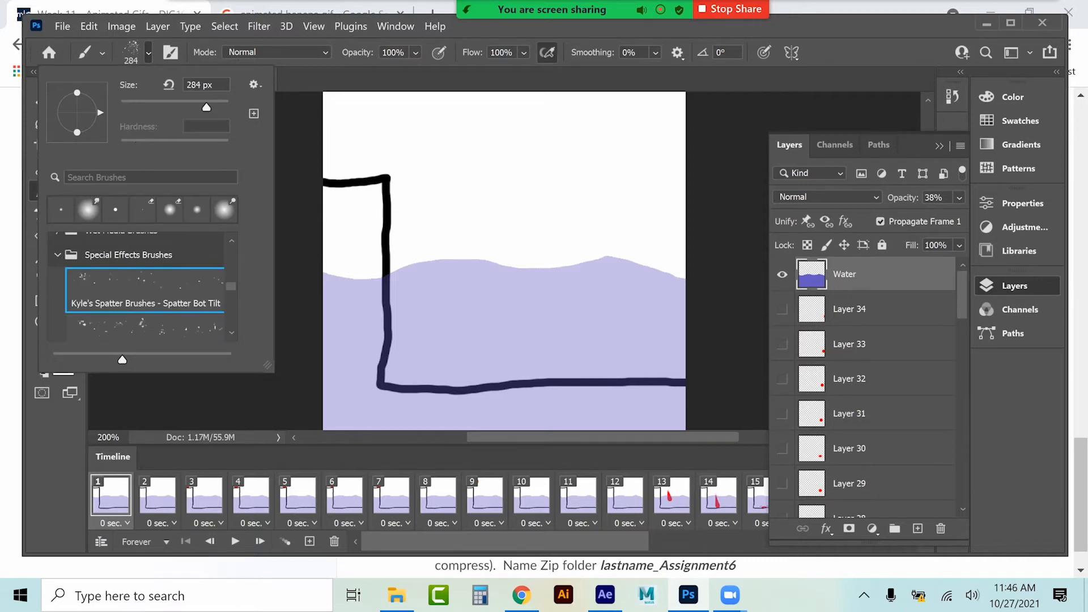
left_click(106, 382)
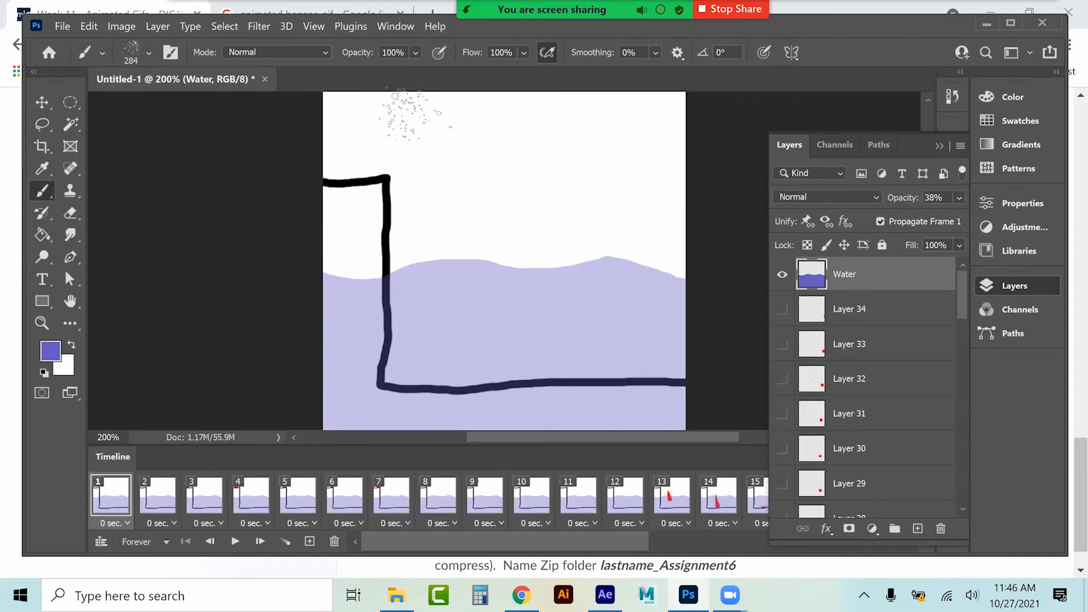
left_click(415, 52)
left_click(428, 73)
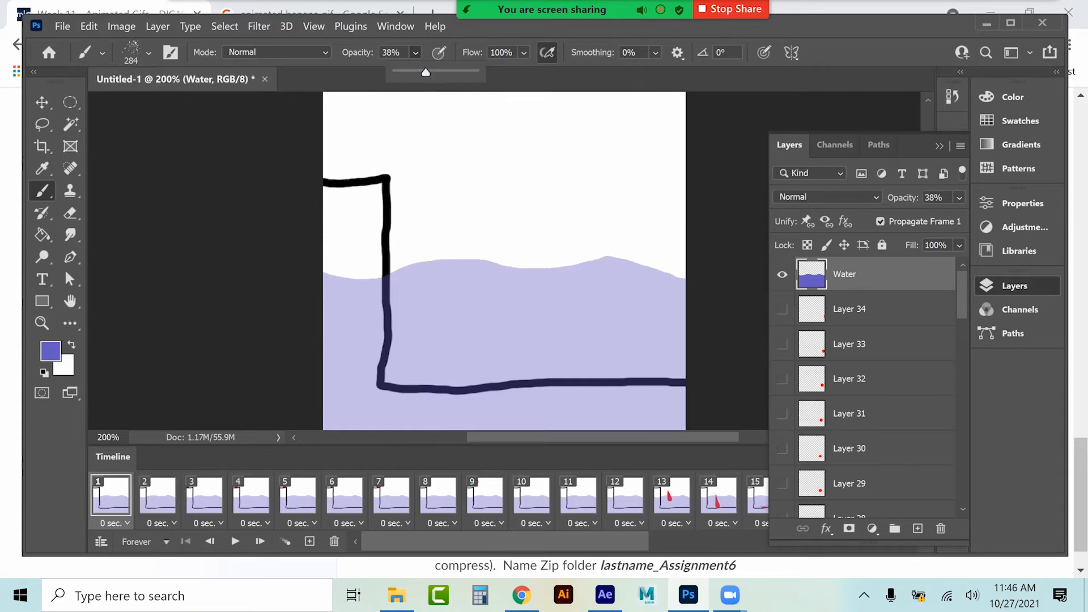
In frame 13, select Layer 13 and paint spatter around the ball at the waterline with the brush at 94 px
key("space")
key("space")
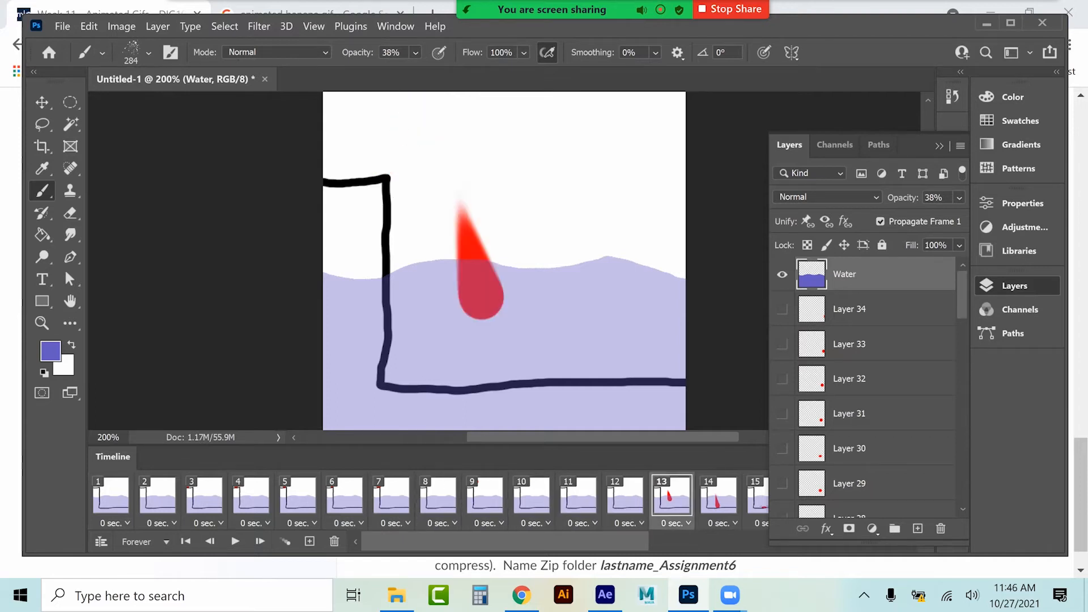
scroll(867, 386, "down", 6)
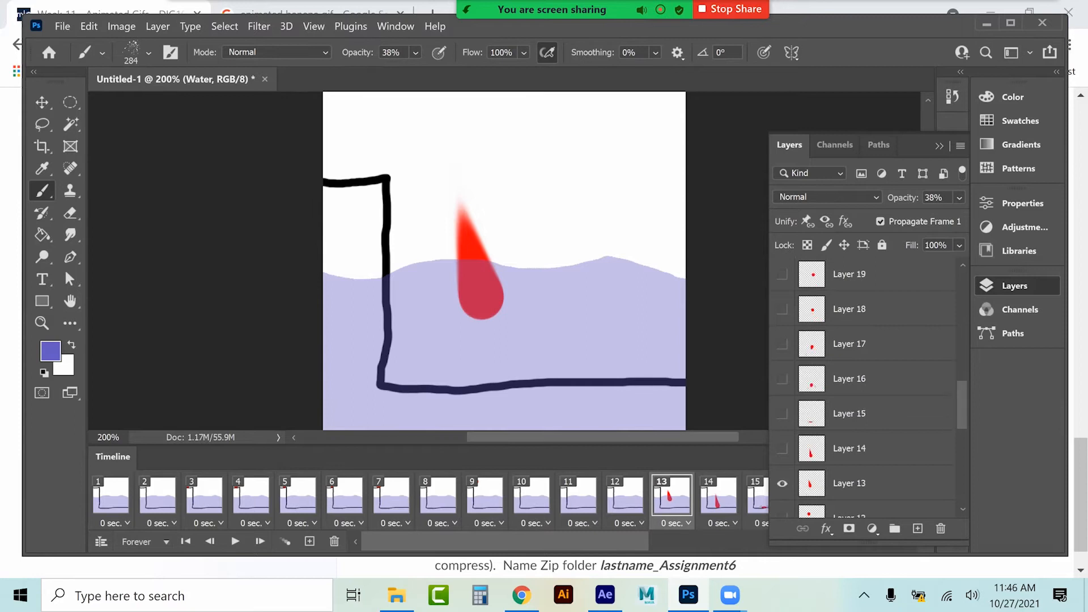
left_click(868, 413)
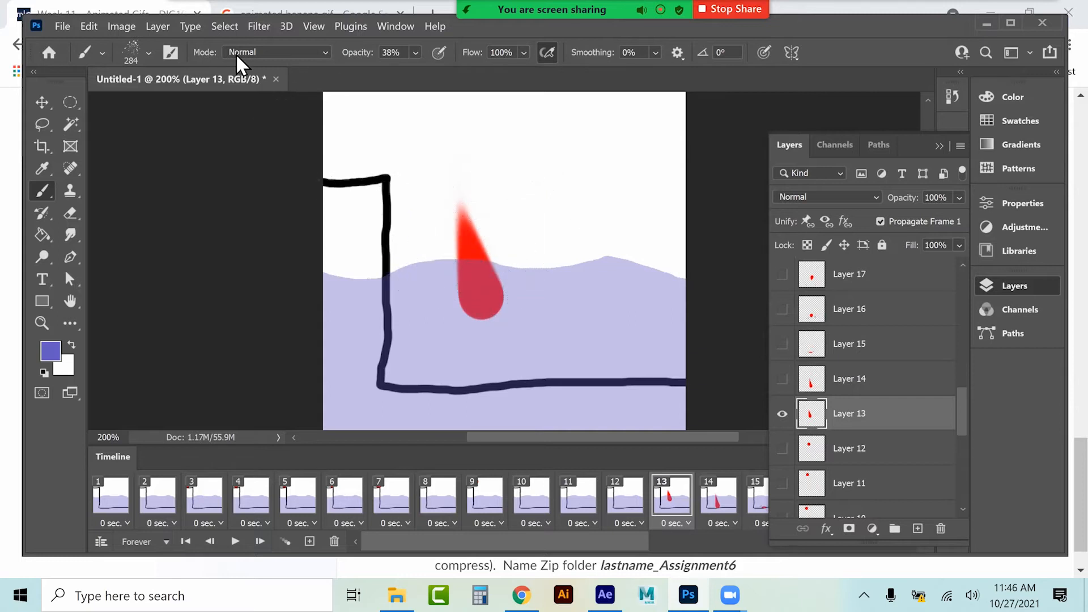
left_click(147, 53)
left_click(171, 104)
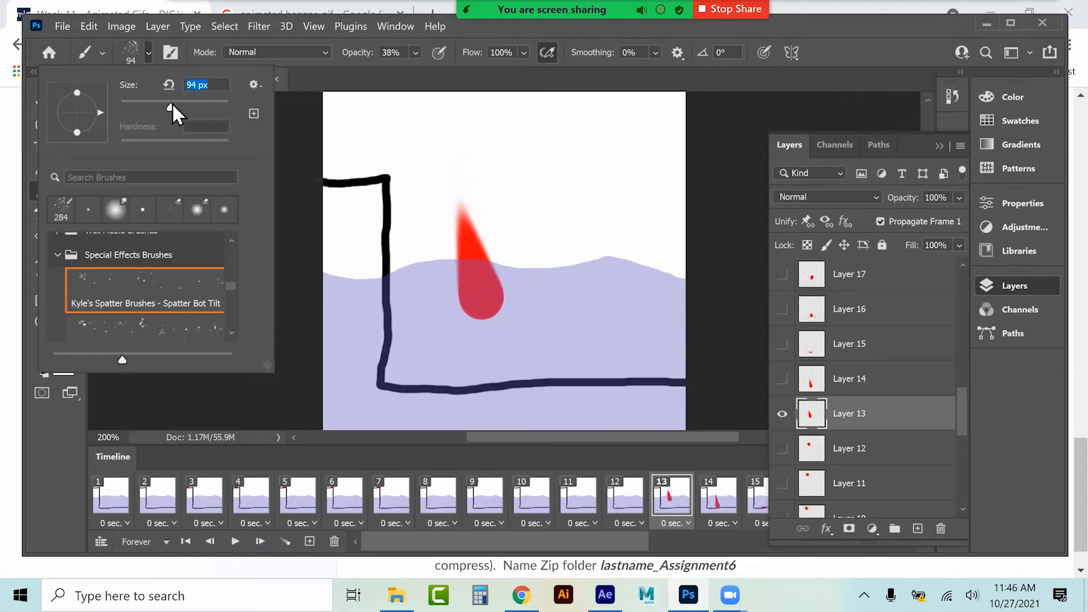
left_click(454, 263)
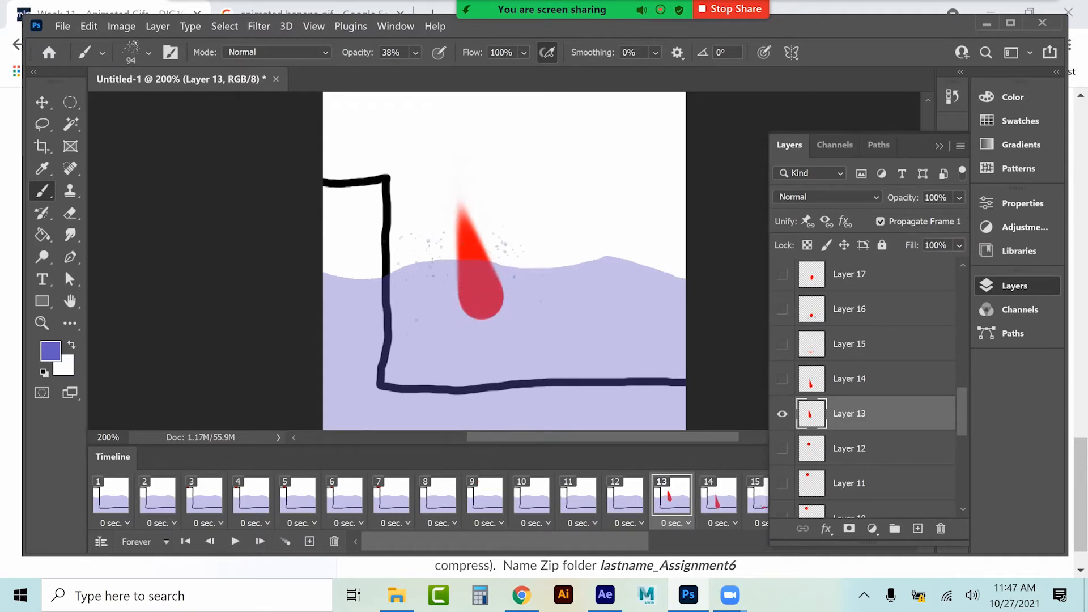
Paint splash spatter on both sides of the waterline on Layer 14 in frame 14, and farther outward on Layer 15 in frame 15
key("Right")
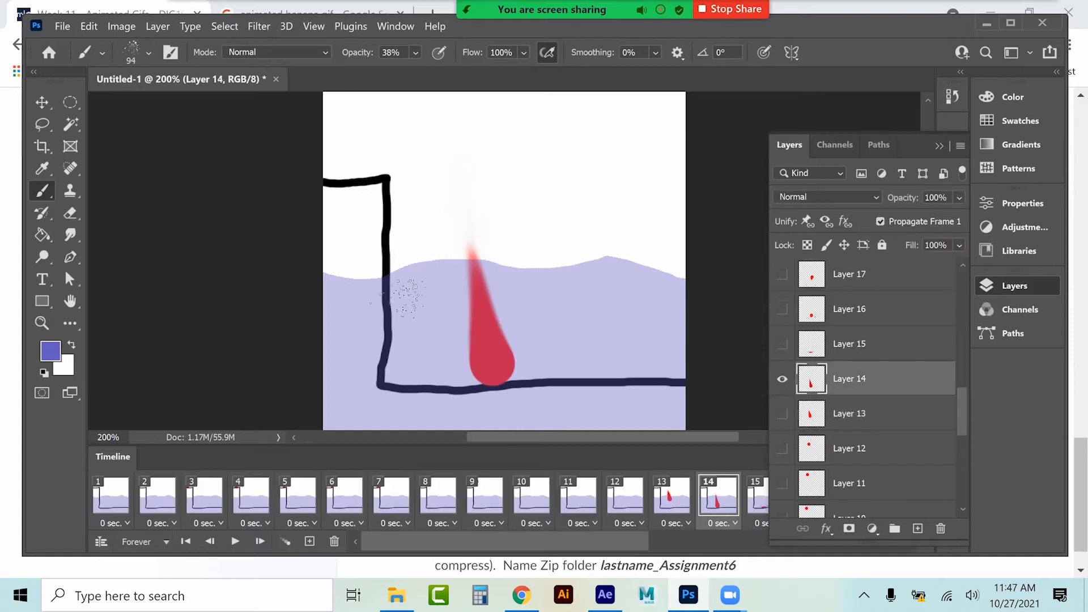
left_click_drag(403, 267, 357, 265)
left_click_drag(541, 249, 590, 264)
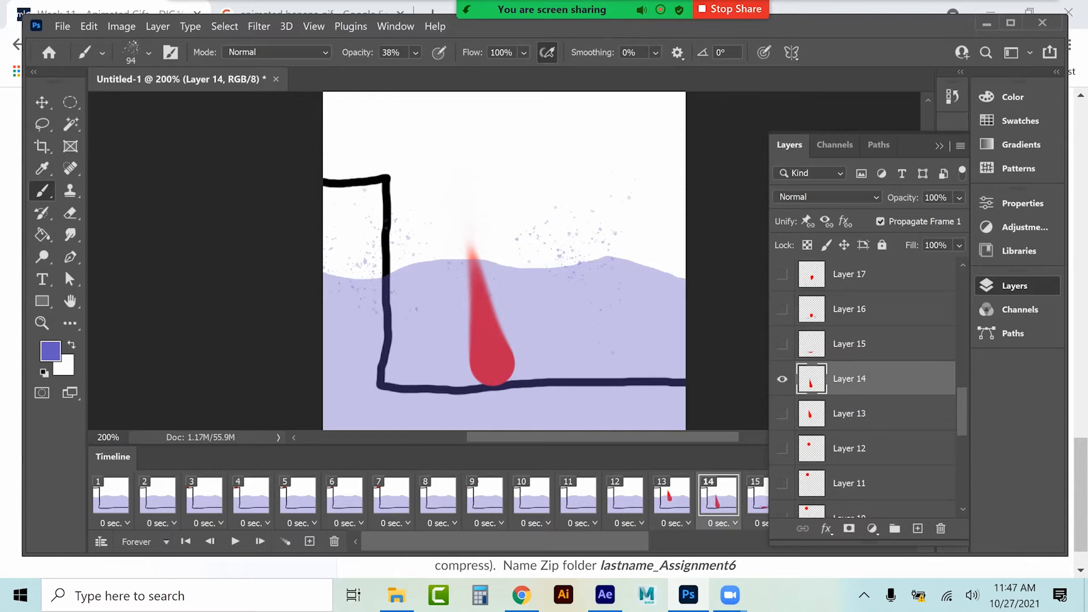
key("Right")
mouse_move(300, 282)
left_mouse_down()
mouse_move(326, 291)
mouse_move(325, 269)
mouse_move(308, 292)
left_mouse_up()
mouse_move(561, 281)
left_mouse_down()
mouse_move(648, 275)
mouse_move(621, 264)
left_mouse_up()
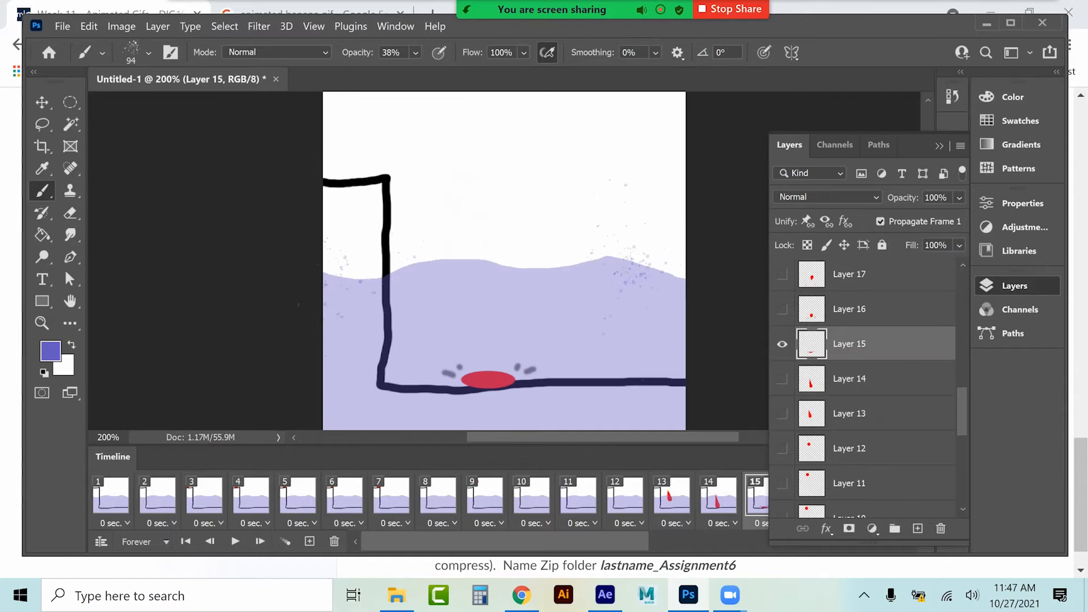
Play back the splash frames, and move on to frame 19 where the ball comes out of the water
key("space")
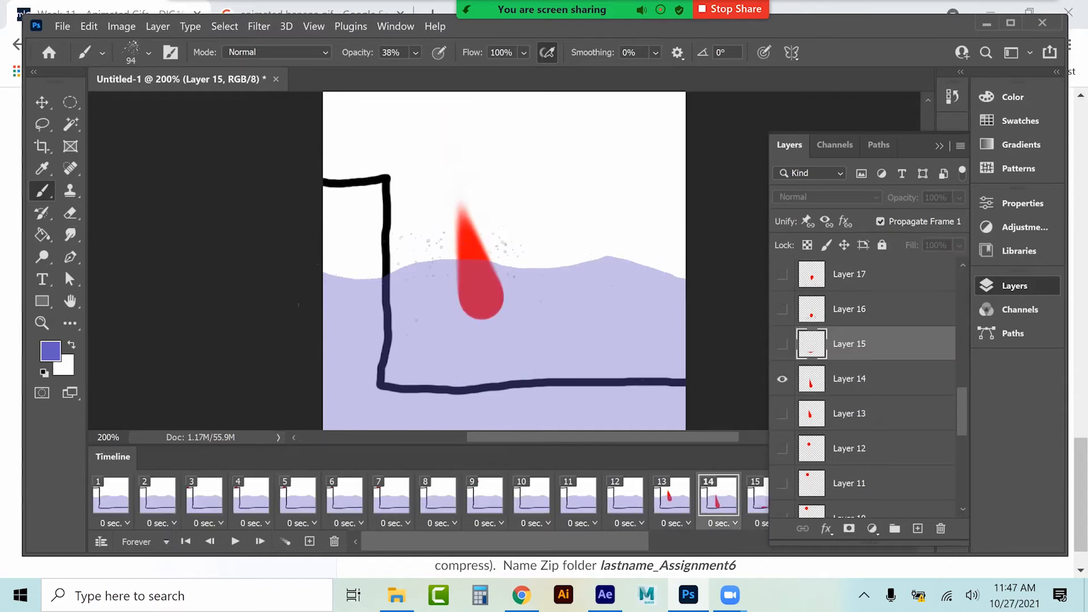
key("space")
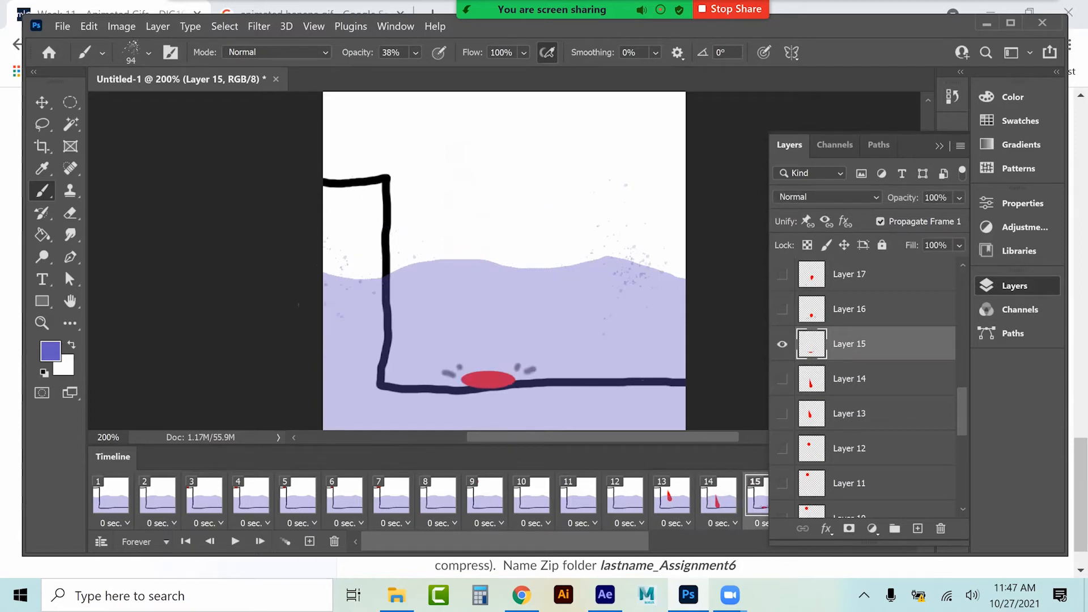
scroll(419, 499, "right", 5)
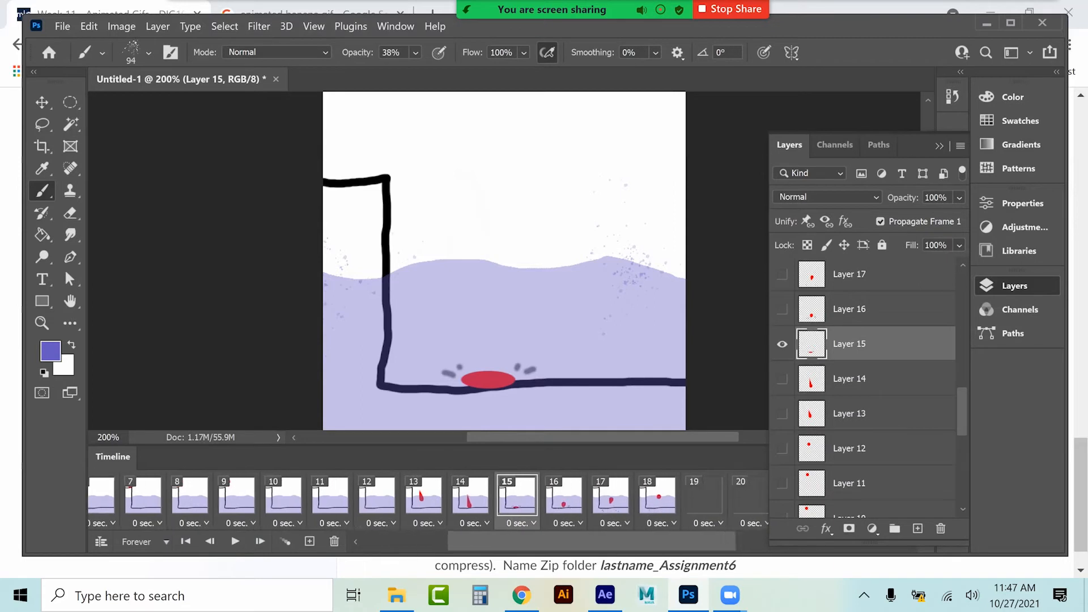
key("space")
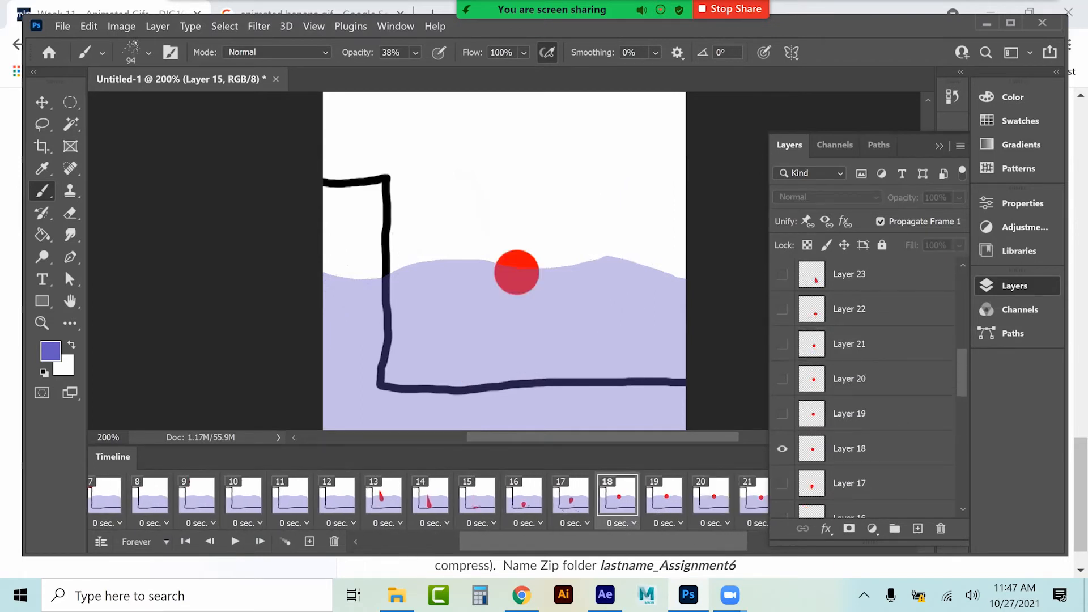
key("space")
key("space")
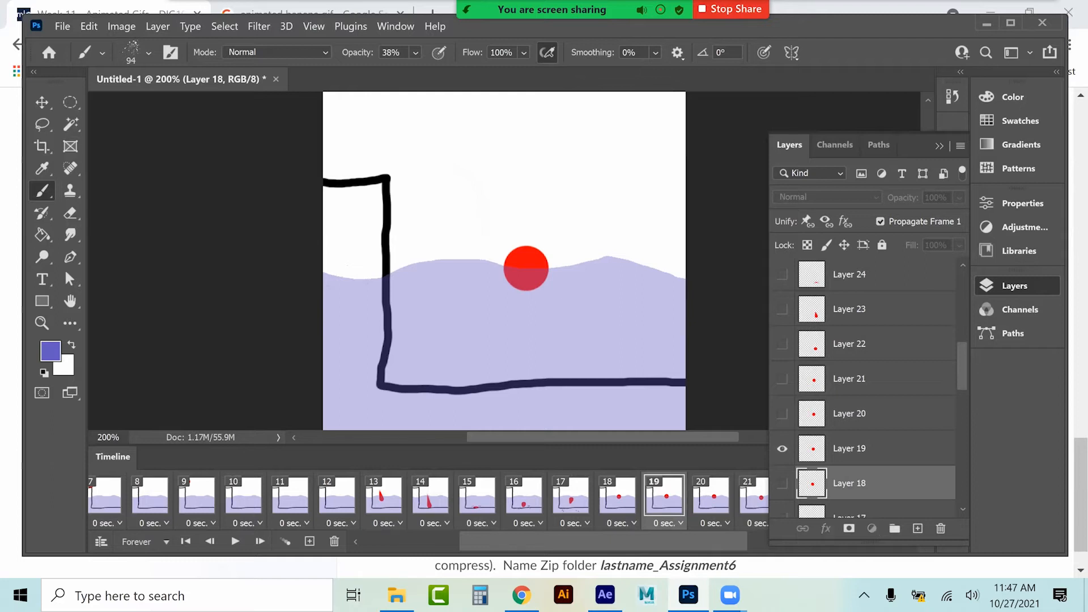
Paint spatter around the ball at the waterline on Layer 19 in frame 19
key("space")
left_click(572, 298)
left_click(578, 295)
left_click(533, 306)
Paint spatter farther from the ball along the waterline on Layer 20 in frame 20 and near the canvas edges on Layer 21 in frame 21
key("Page_Down")
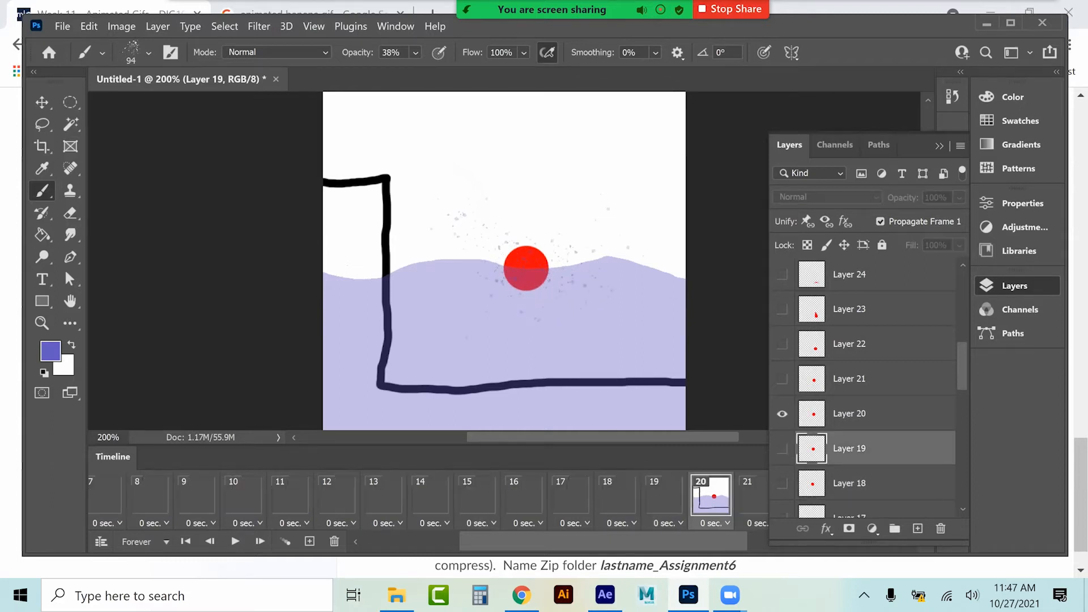
left_click(416, 250)
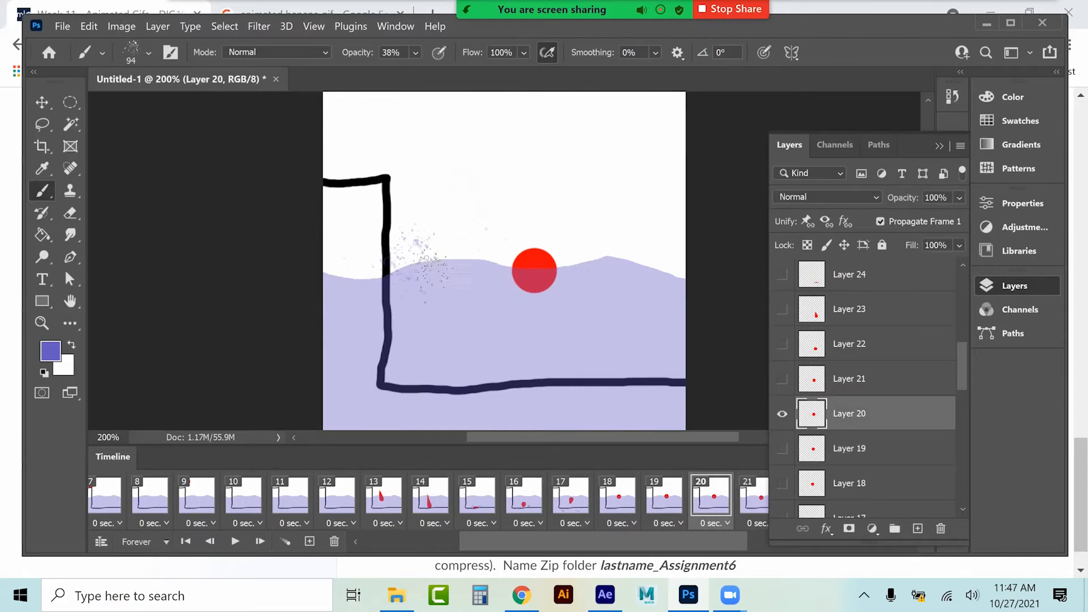
left_click(678, 267)
key("Page_Down")
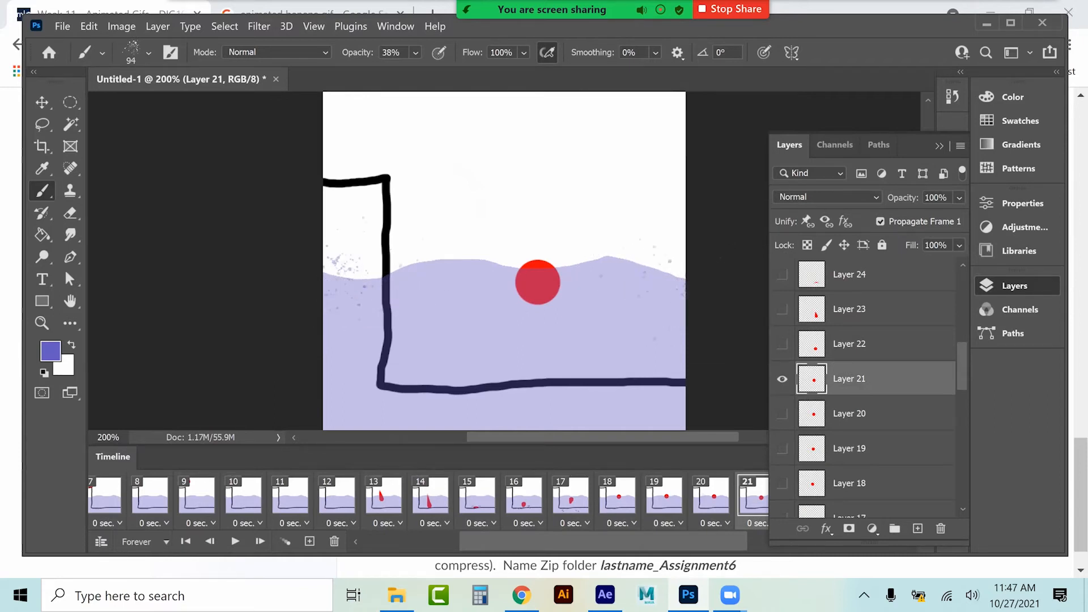
Play the whole animation to check the splashes, switch to the Move tool and stop playback
key("space")
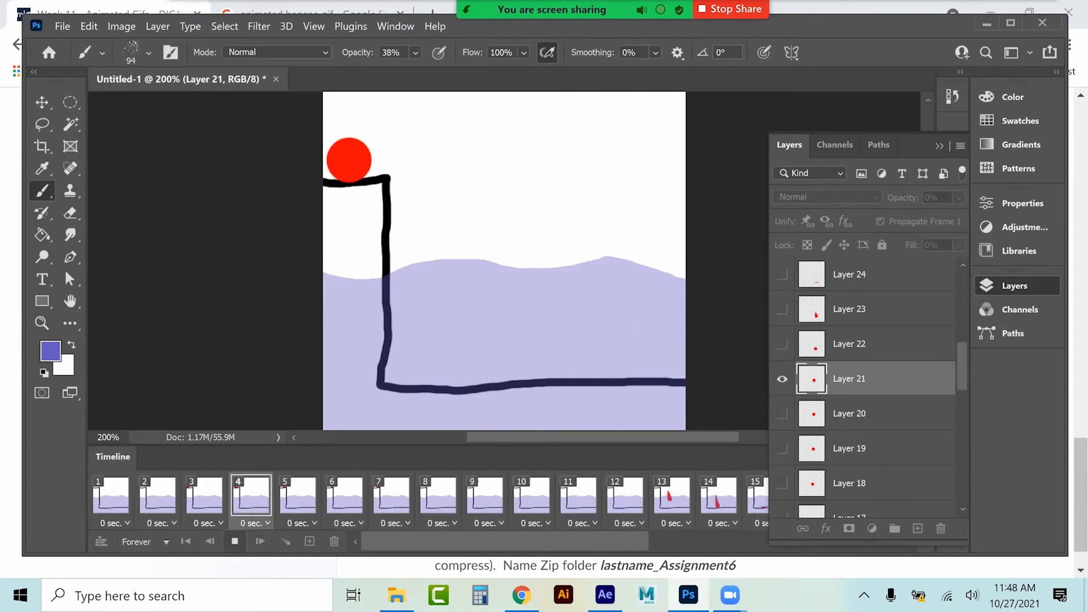
left_click(42, 101)
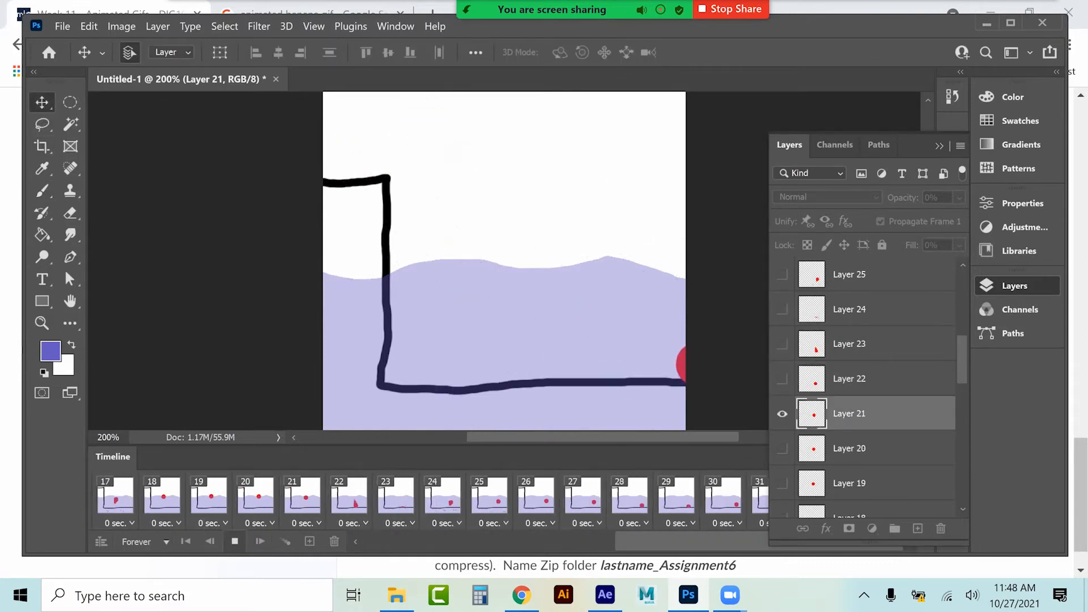
key("space")
Return to frame 1 and add a new empty layer directly above the Water layer
scroll(868, 391, "up", 2)
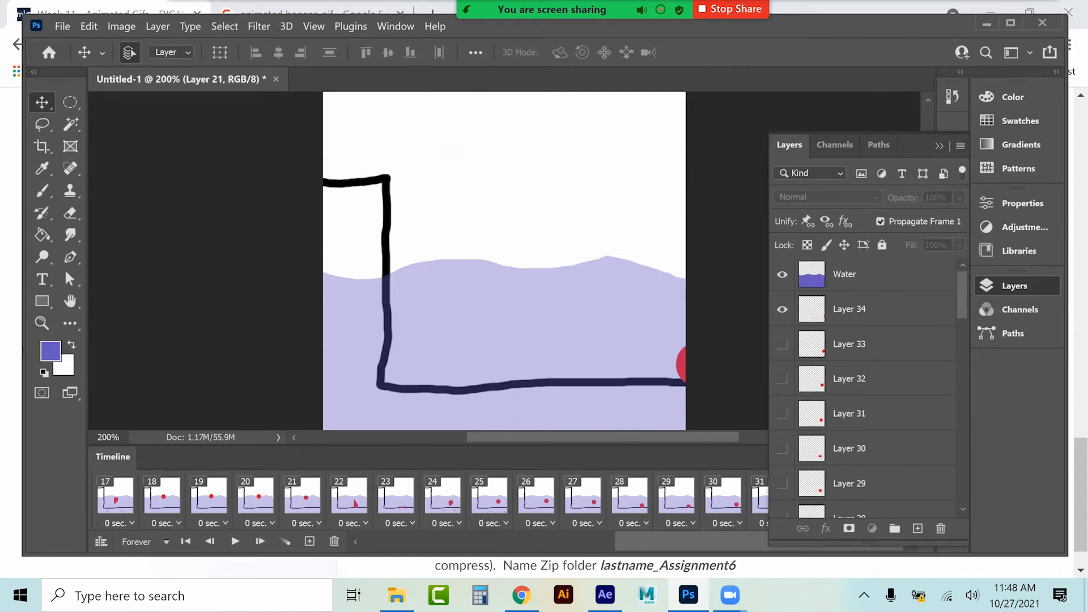
left_click(876, 275)
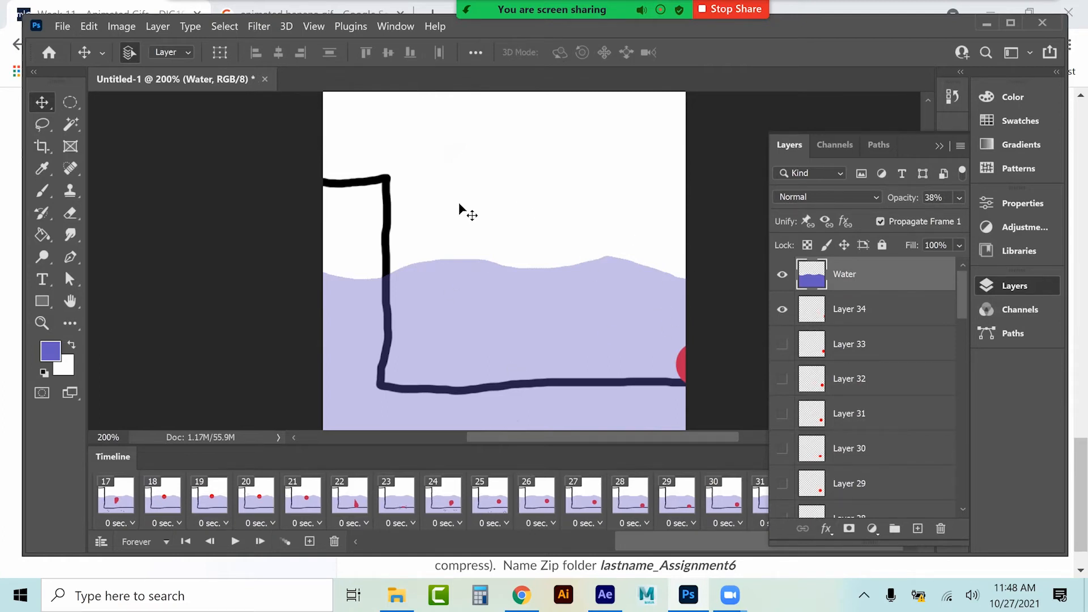
left_click_drag(691, 541, 439, 541)
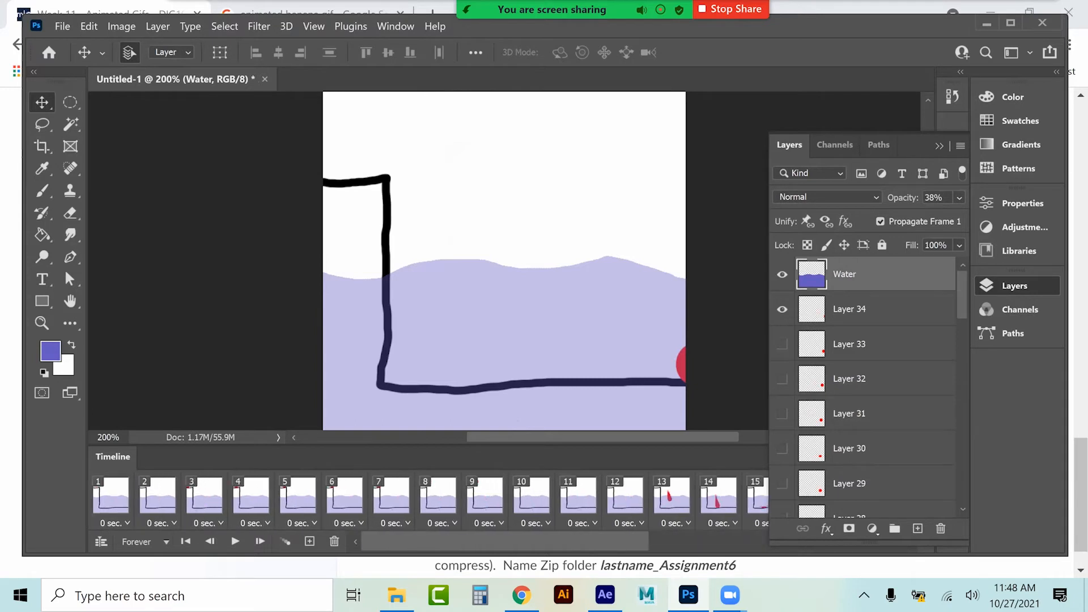
left_click(111, 496)
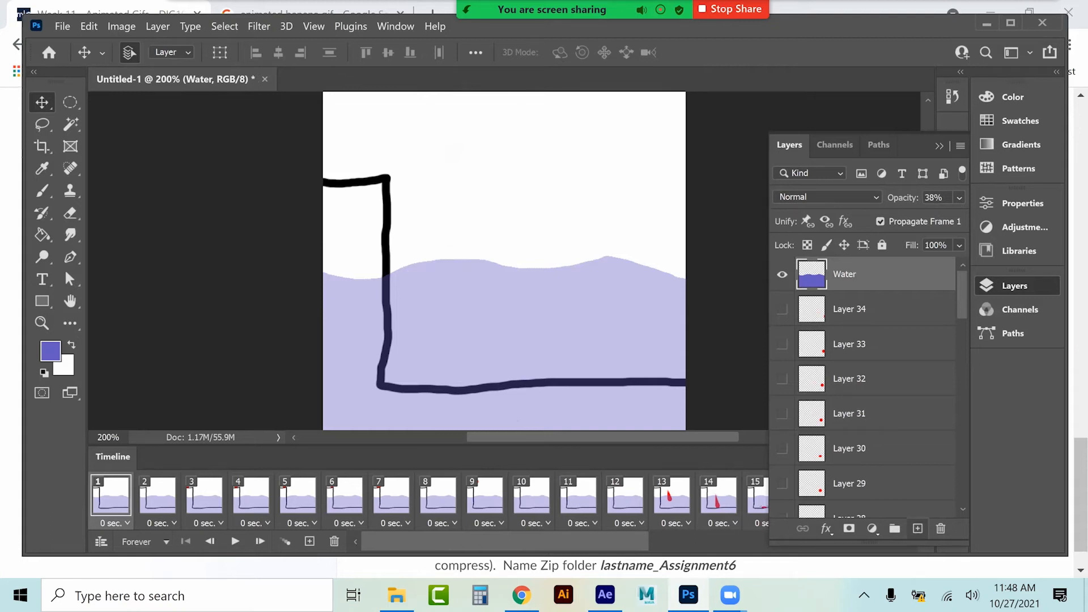
left_click(917, 528)
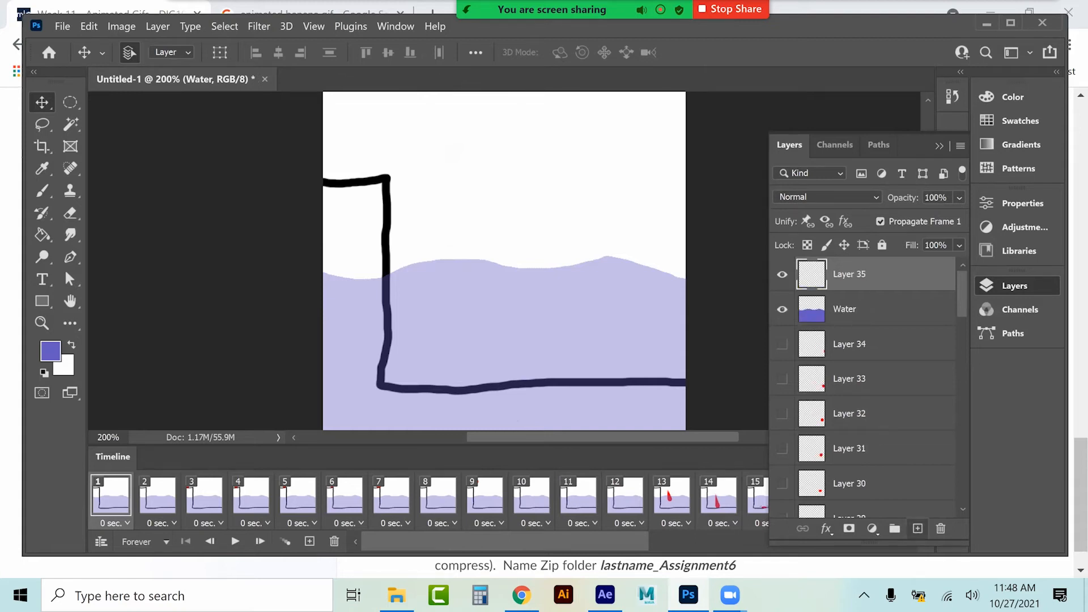
Activate the Brush tool and replace the spatter brush with a soft round brush
left_click(42, 169)
left_click(39, 192)
left_click(135, 51)
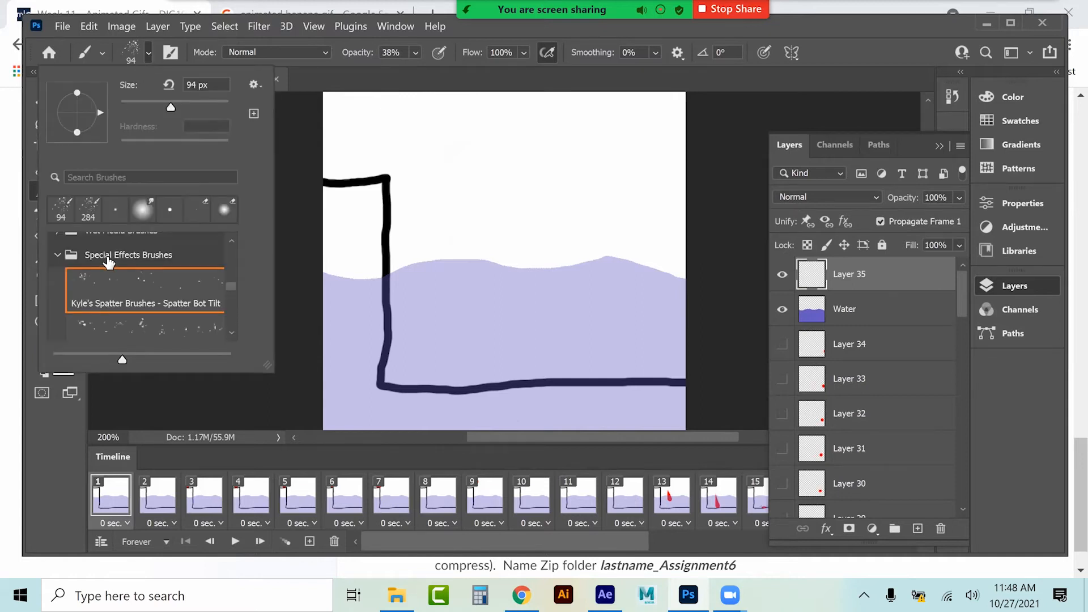
scroll(226, 267, "up", 5)
left_click(115, 213)
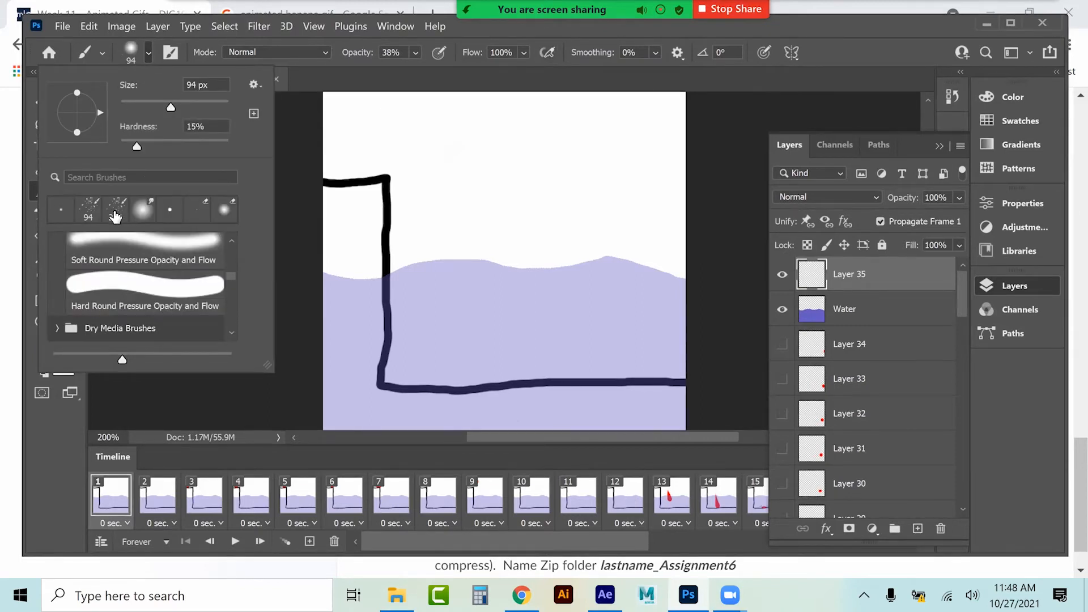
key("r")
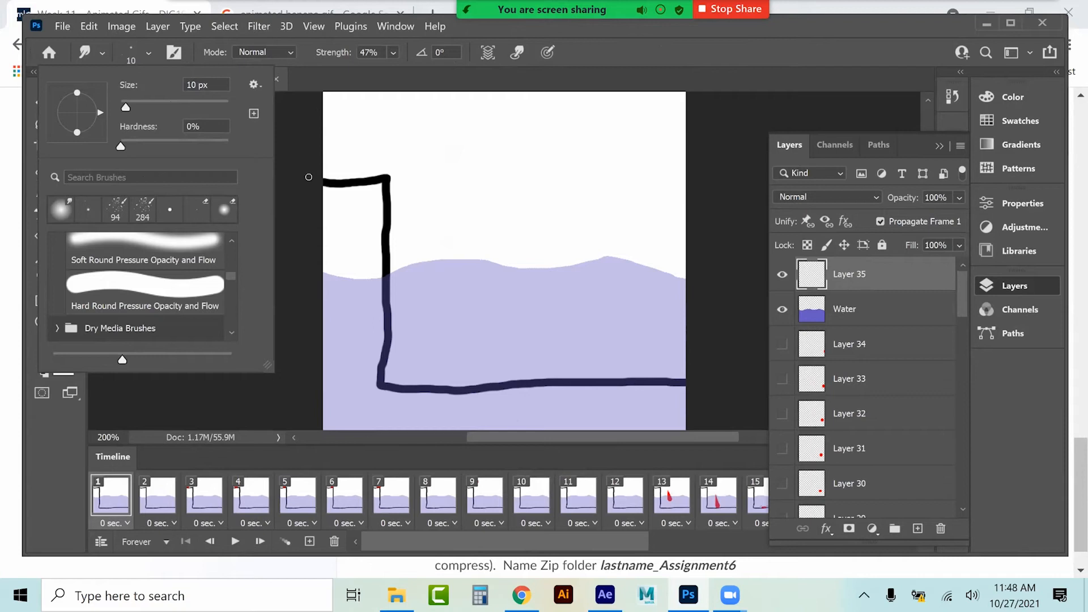
left_click(116, 399)
left_click(46, 193)
left_click(126, 50)
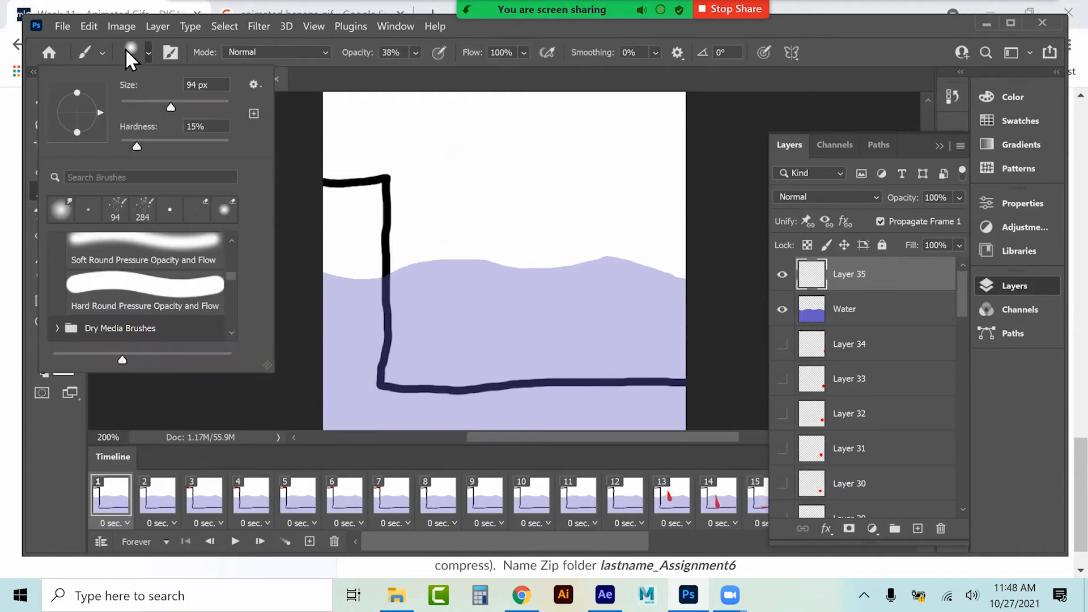
Set the brush to 12 px with 100% hardness and reset the foreground colour to black
left_click_drag(134, 100, 132, 107)
left_click_drag(137, 145, 230, 142)
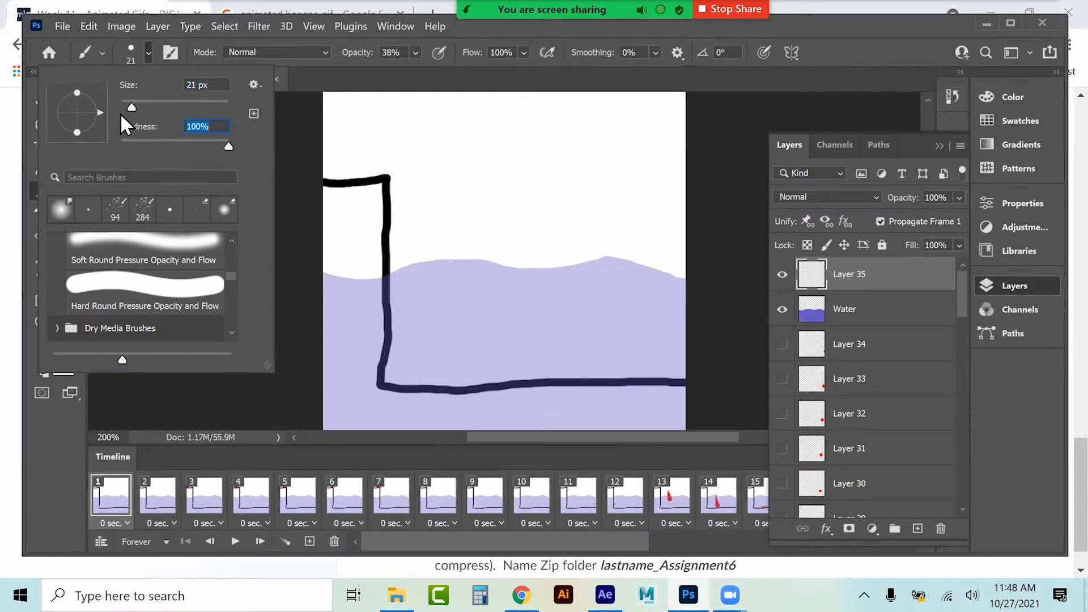
left_click_drag(128, 104, 128, 105)
left_click(60, 410)
key("d")
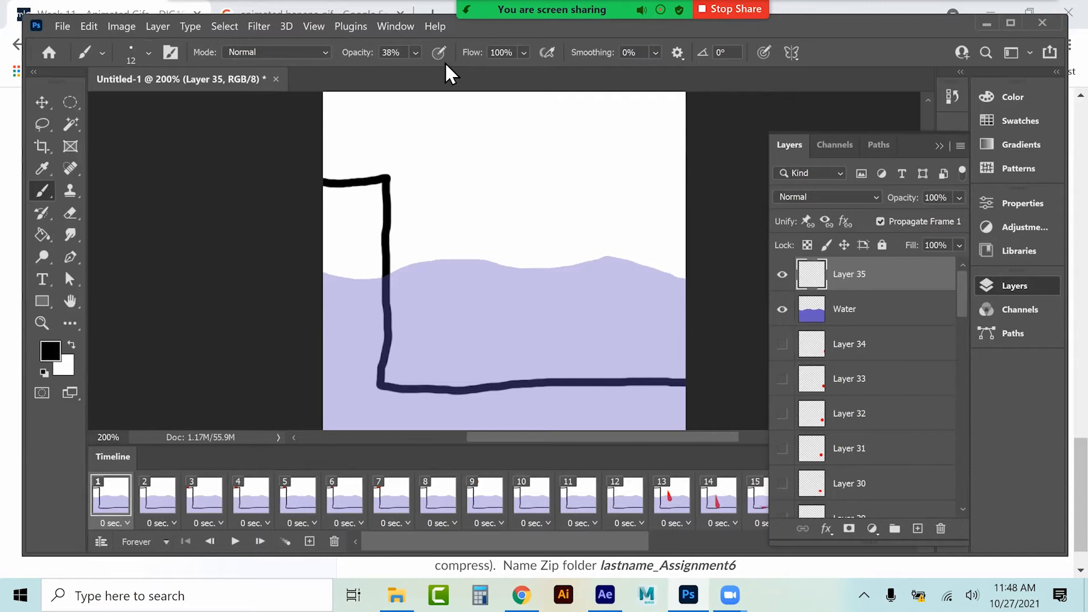
Set the brush size to 8 px and the brush opacity to 100%
left_click(138, 53)
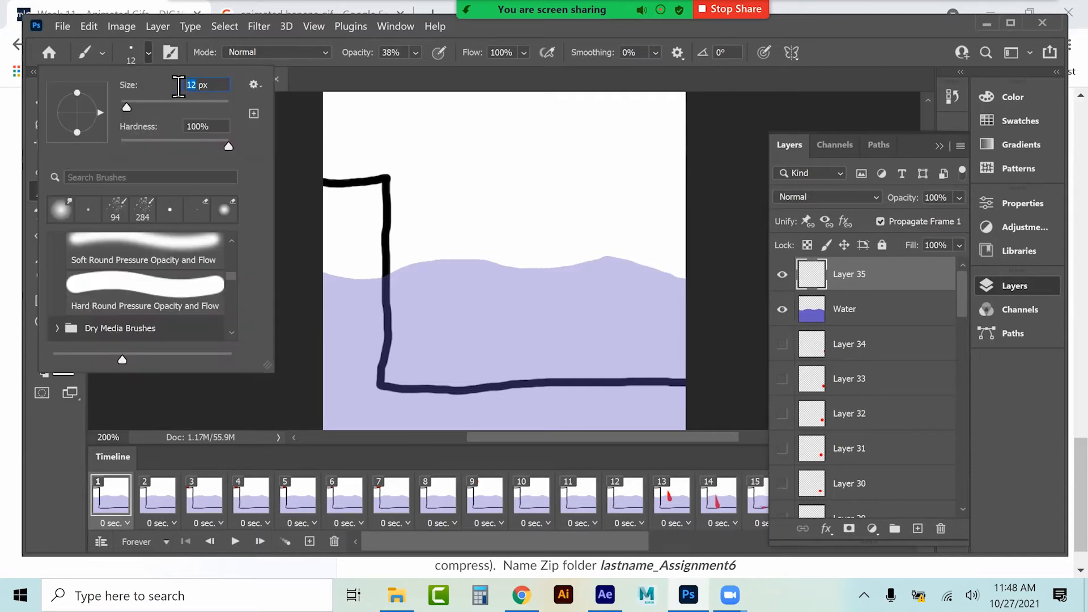
type("8")
key("Return")
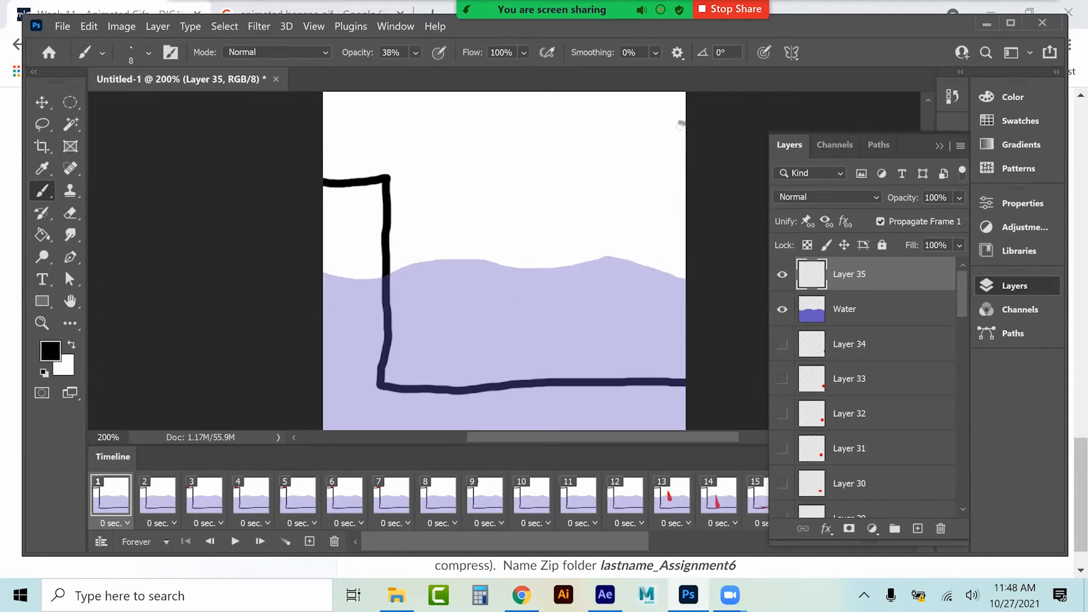
left_click(416, 52)
left_click_drag(439, 72, 541, 68)
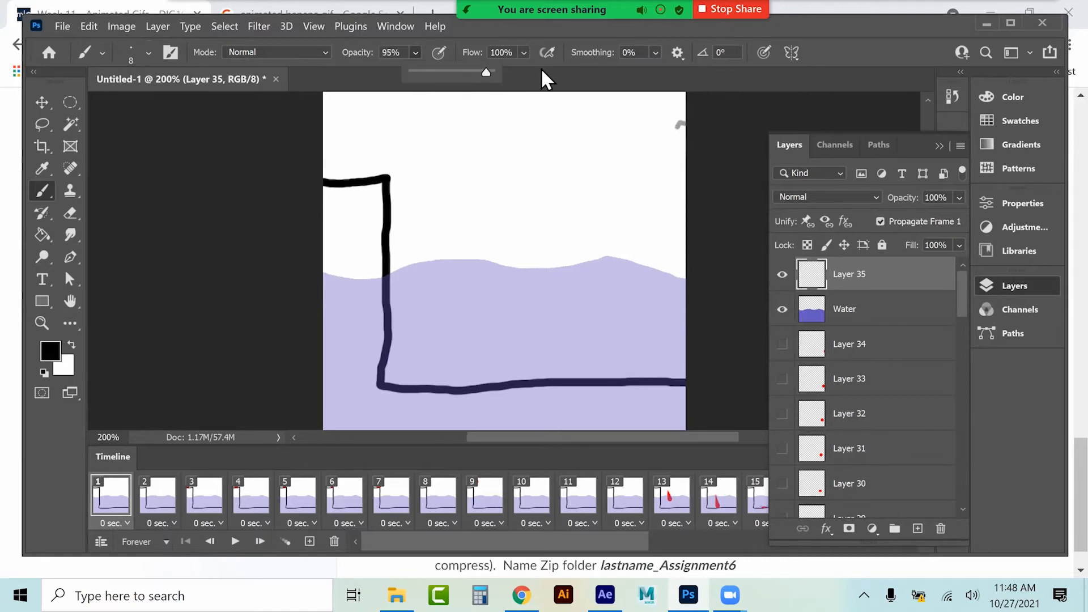
Draw a partial bird at the canvas's upper right edge on Layer 35, with a W-shaped and an M-shaped bird beside it on new layers
left_click_drag(672, 131, 688, 120)
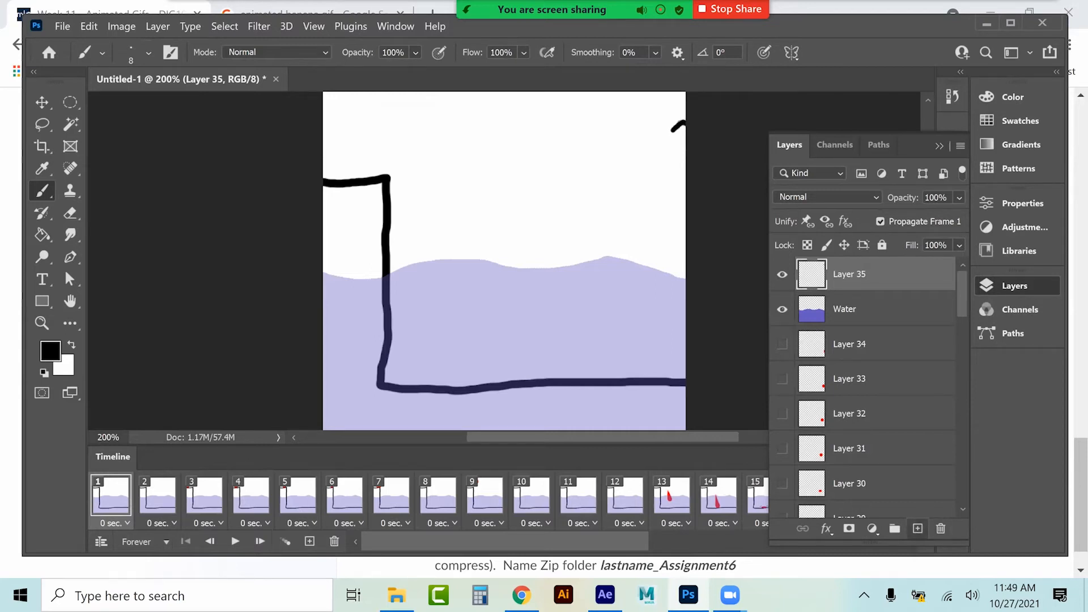
left_click(918, 528)
mouse_move(611, 120)
left_mouse_down()
mouse_move(639, 139)
mouse_move(651, 119)
left_mouse_up()
left_click(918, 528)
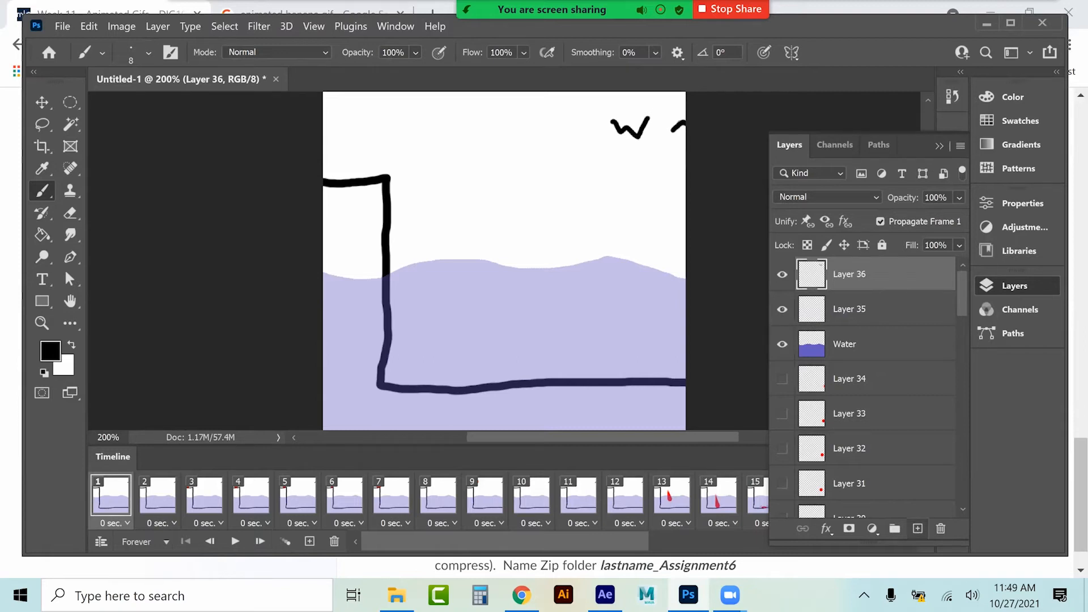
left_click_drag(561, 135, 599, 132)
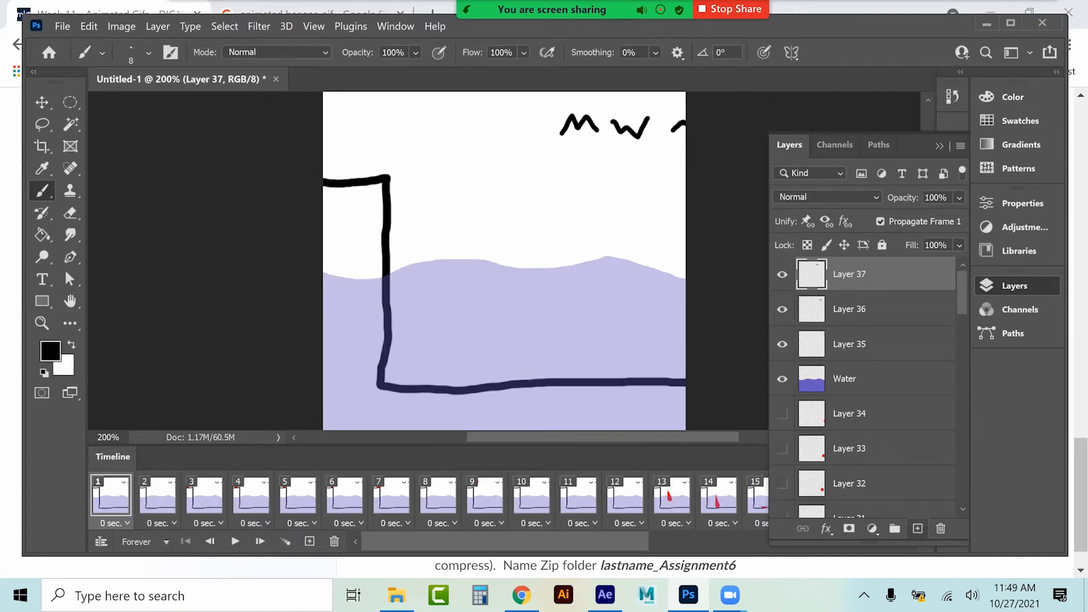
Continue the row of birds leftward with a W, an M and another W shape, each on its own new layer
left_click(917, 528)
mouse_move(507, 113)
left_mouse_down()
mouse_move(519, 130)
mouse_move(543, 113)
left_mouse_up()
left_click(918, 529)
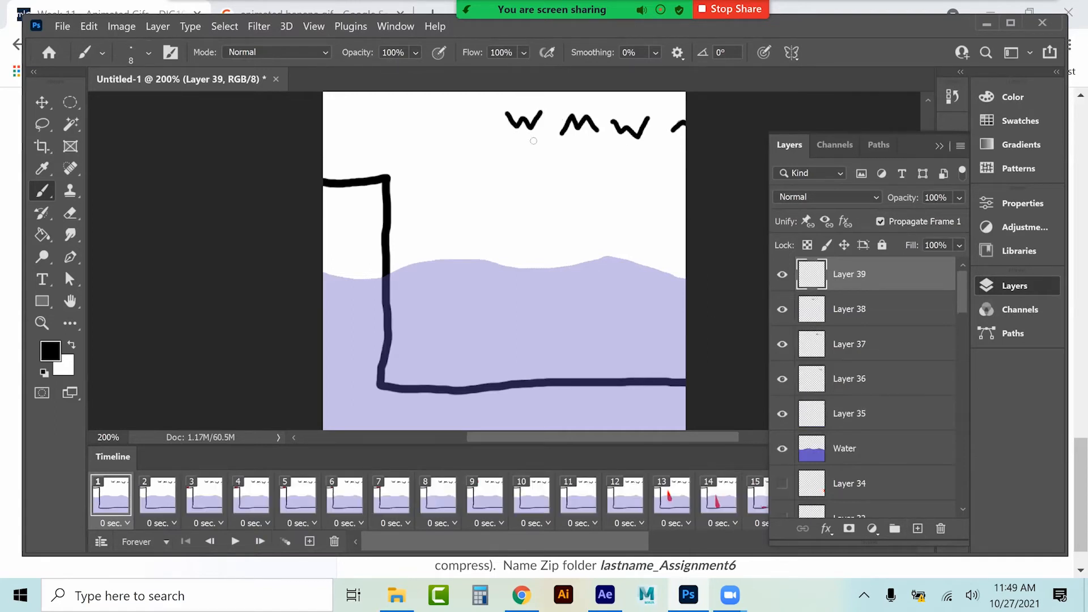
mouse_move(451, 136)
left_mouse_down()
mouse_move(478, 120)
mouse_move(491, 136)
left_mouse_up()
left_click(918, 528)
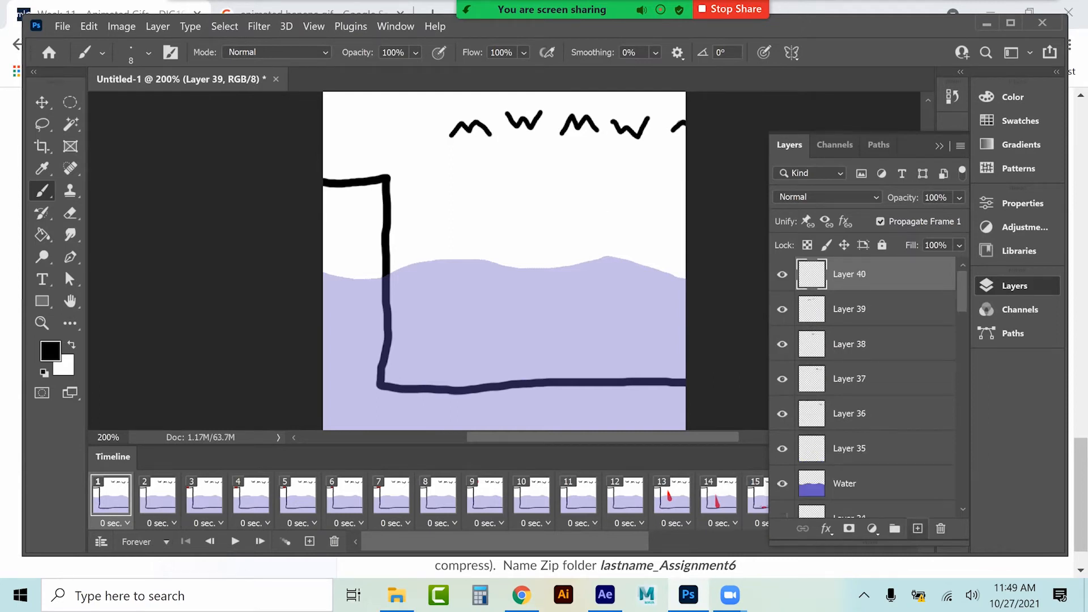
left_click_drag(406, 112, 446, 113)
Finish the bird row with an M shape and a W shape at the canvas's left edge, each on a new layer
left_click(918, 528)
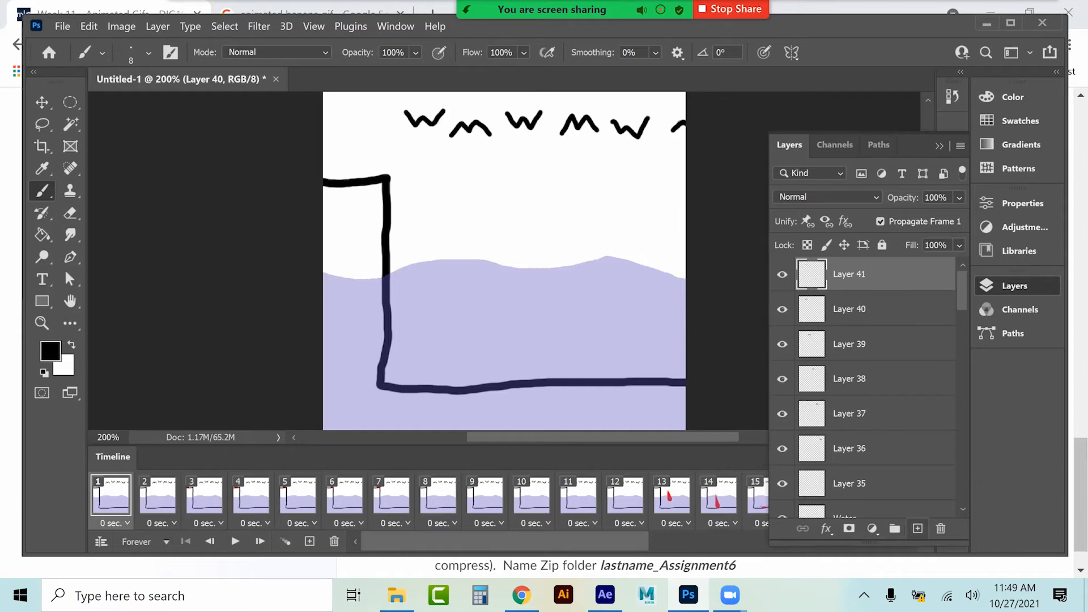
left_click_drag(368, 132, 394, 142)
left_click(918, 528)
left_click_drag(326, 124, 355, 115)
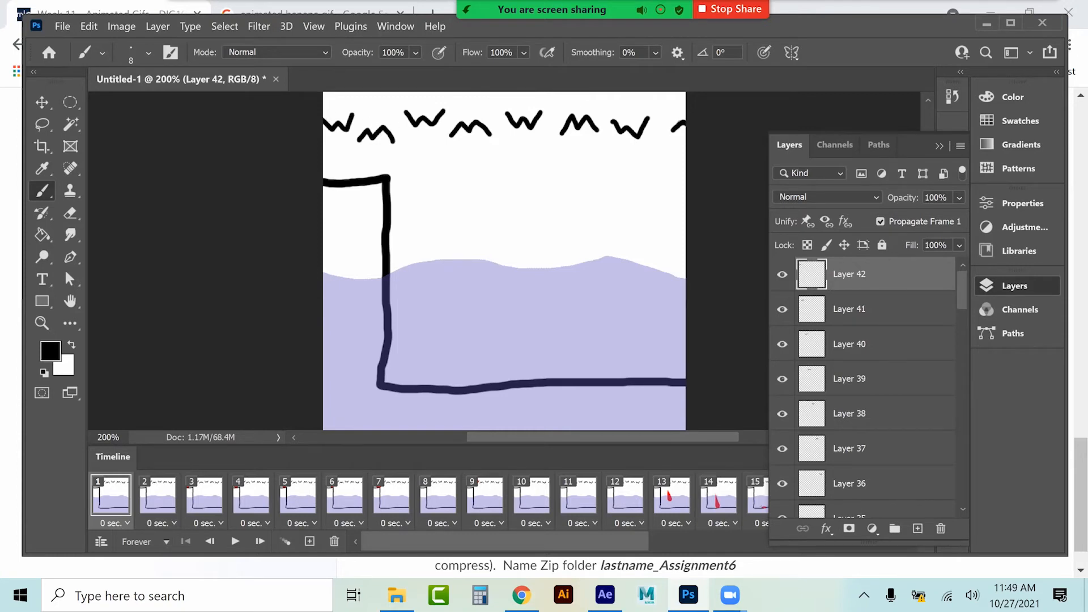
Hide all the bird layers, Layer 42 down to Layer 35, in frame 1
left_click_drag(782, 274, 782, 484)
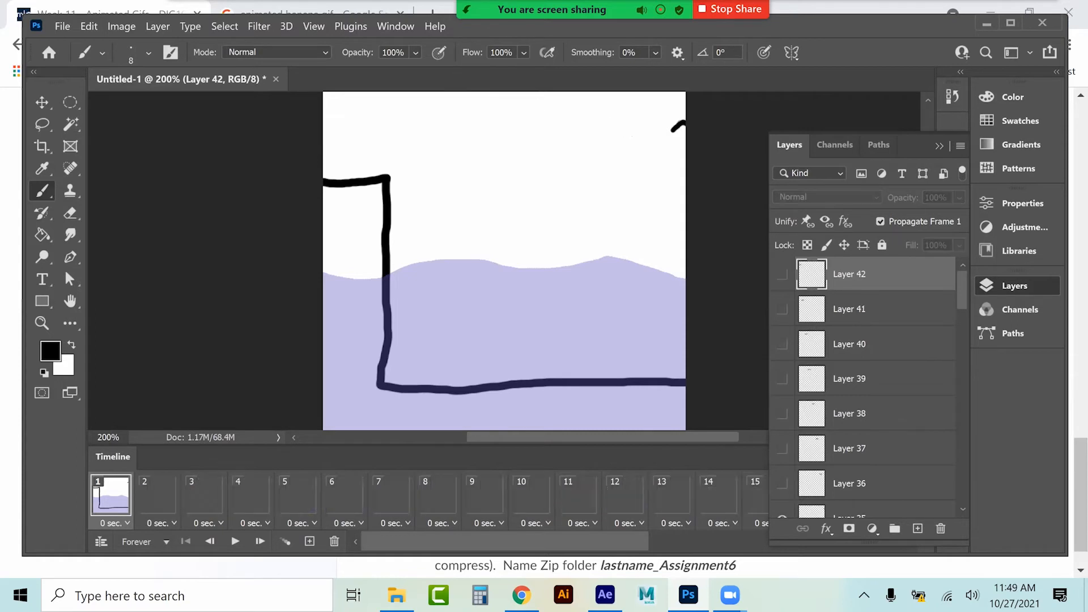
scroll(867, 386, "down", 2)
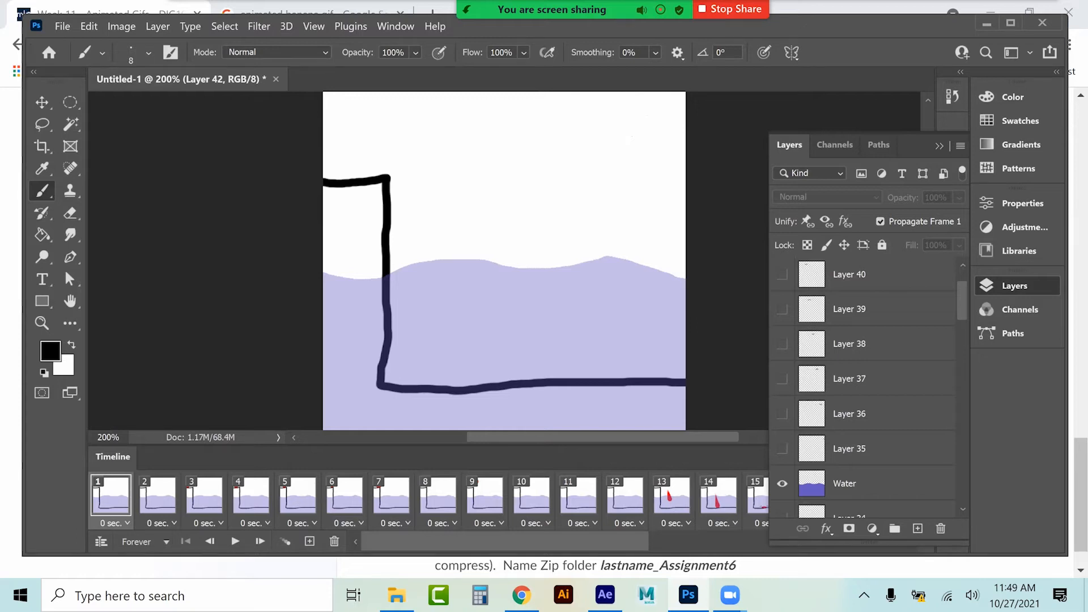
Show Layer 35 in frame 7, Layer 36 in frame 8 and Layer 37 in frame 9
left_click(391, 493)
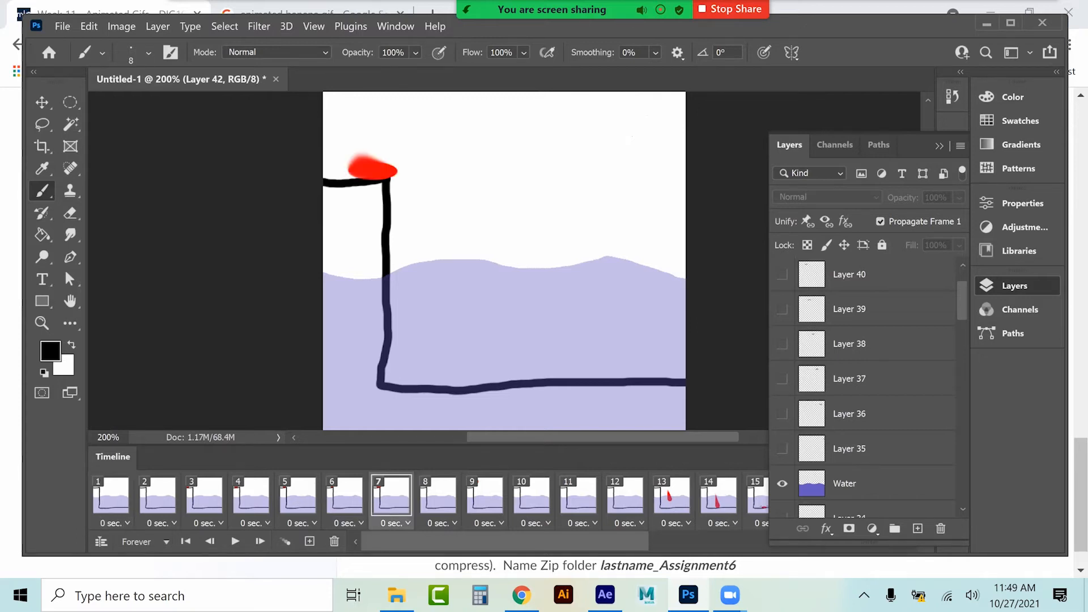
left_click(782, 448)
left_click(438, 494)
left_click(782, 414)
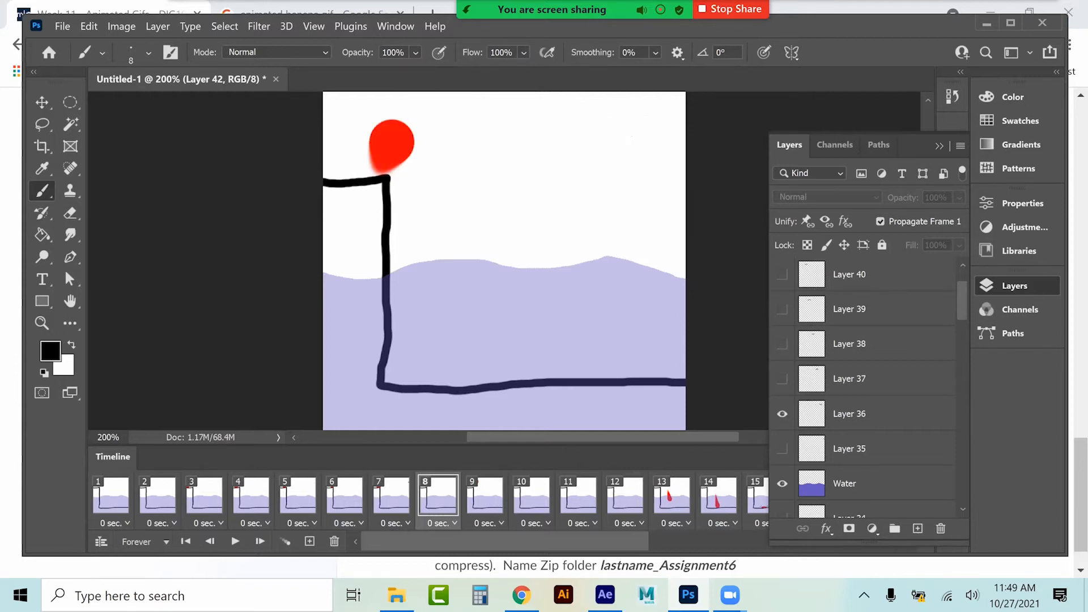
left_click(485, 494)
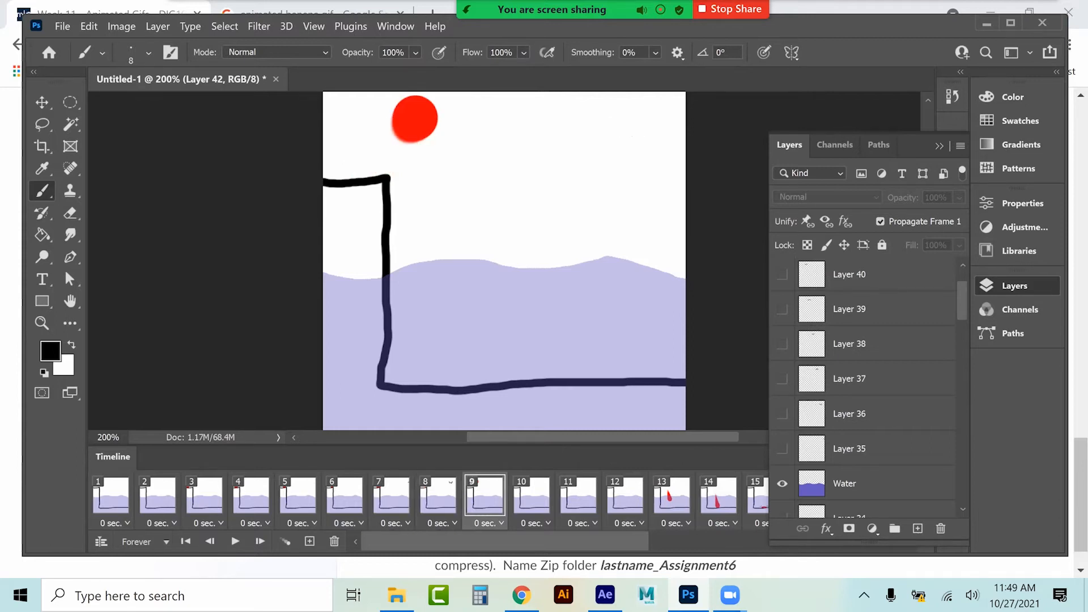
left_click_drag(561, 134, 599, 130)
Show Layer 38 in frame 10, Layer 39 in frame 11 and Layer 40 in frame 12
left_click(531, 493)
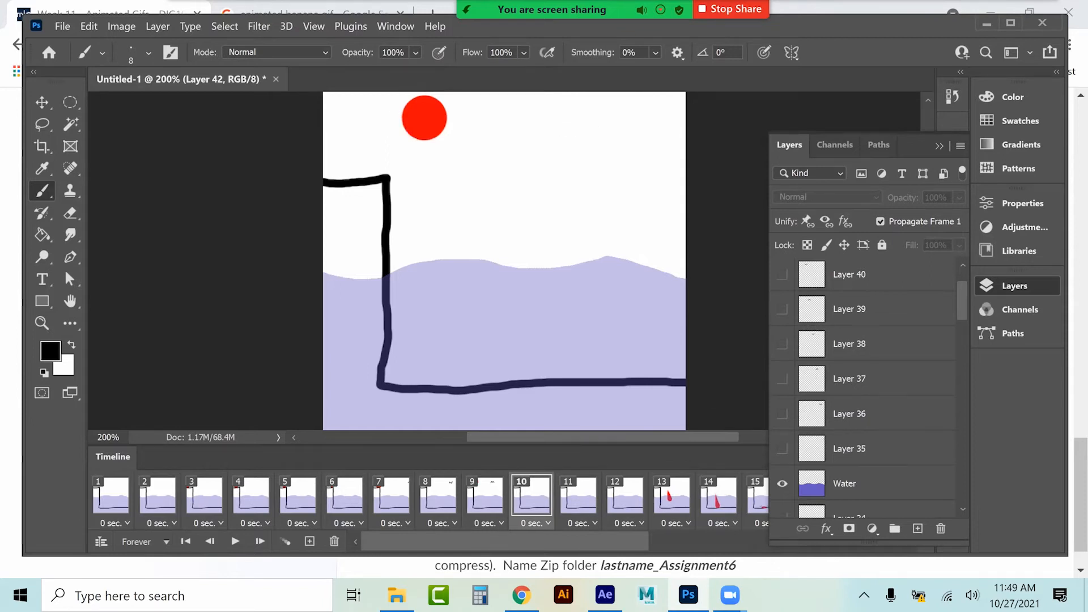
left_click_drag(505, 113, 541, 116)
left_click(578, 493)
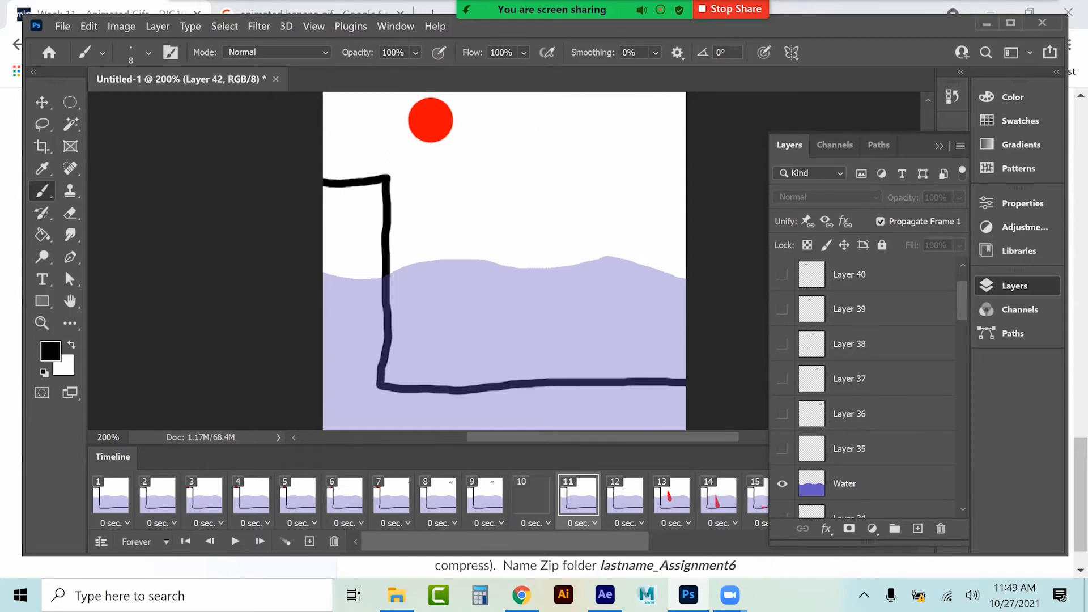
left_click_drag(451, 136, 491, 135)
left_click(625, 493)
left_click_drag(404, 111, 445, 111)
Show only bird Layer 41 in frame 13 and bird Layer 42 in frame 14, comparing against frame 12
left_click(672, 493)
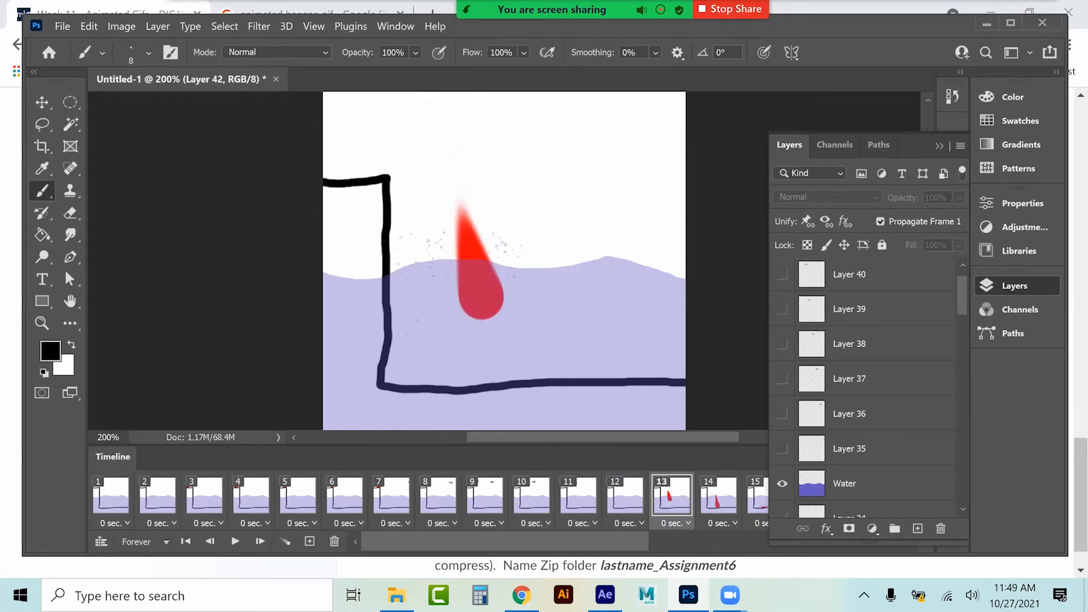
left_click_drag(324, 121, 353, 114)
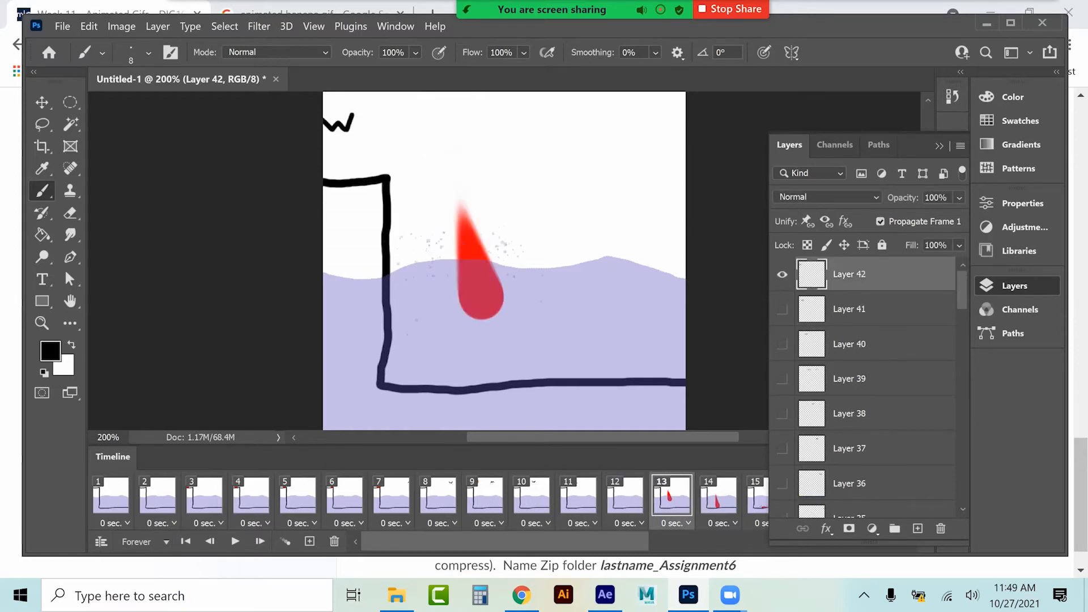
left_click(626, 493)
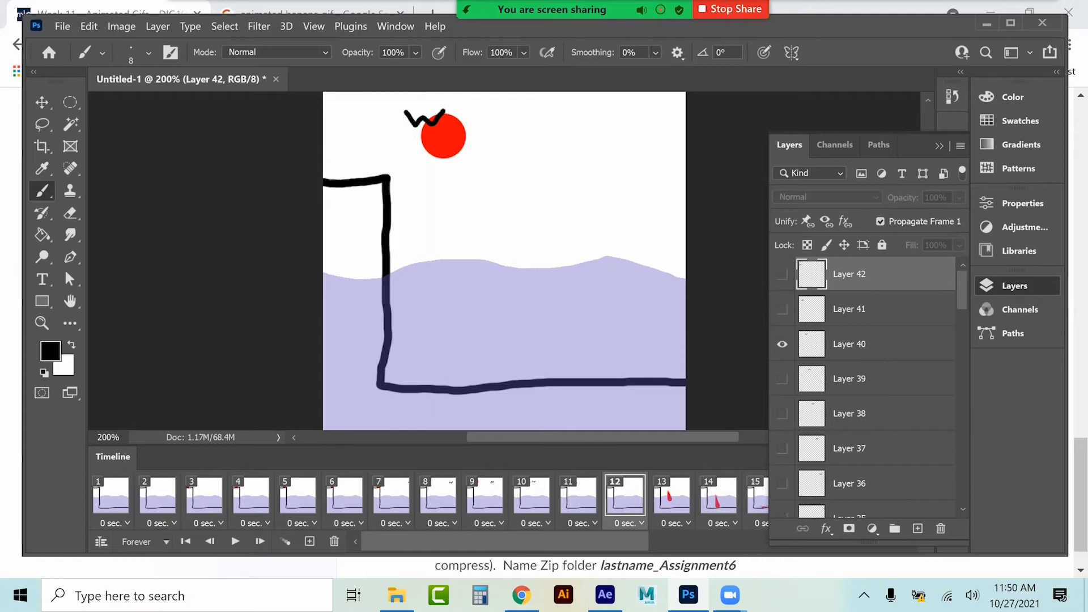
left_click(671, 493)
left_click(625, 493)
left_click(671, 493)
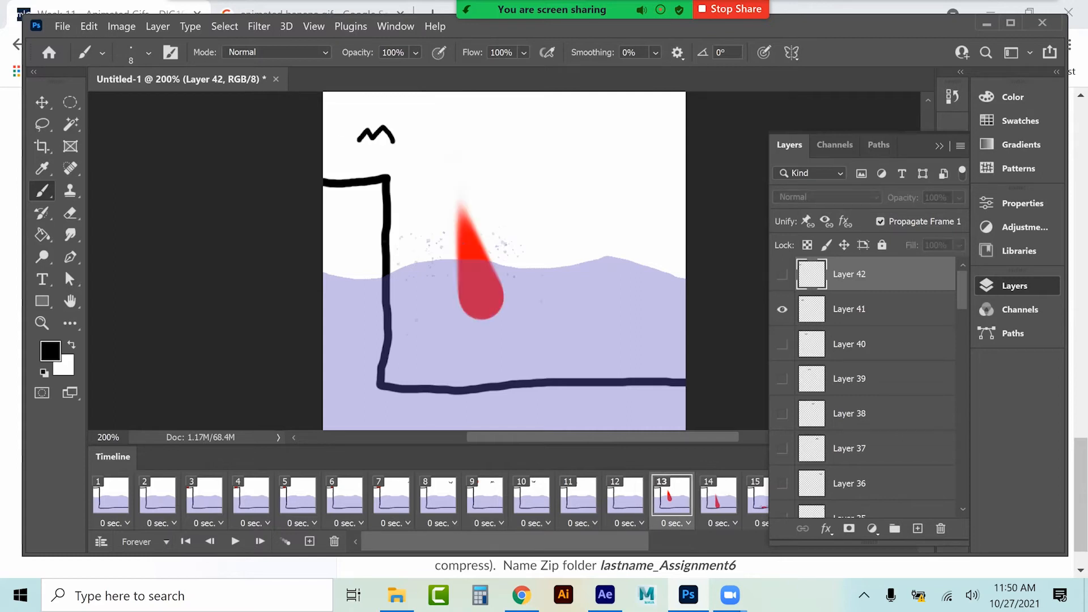
left_click(718, 493)
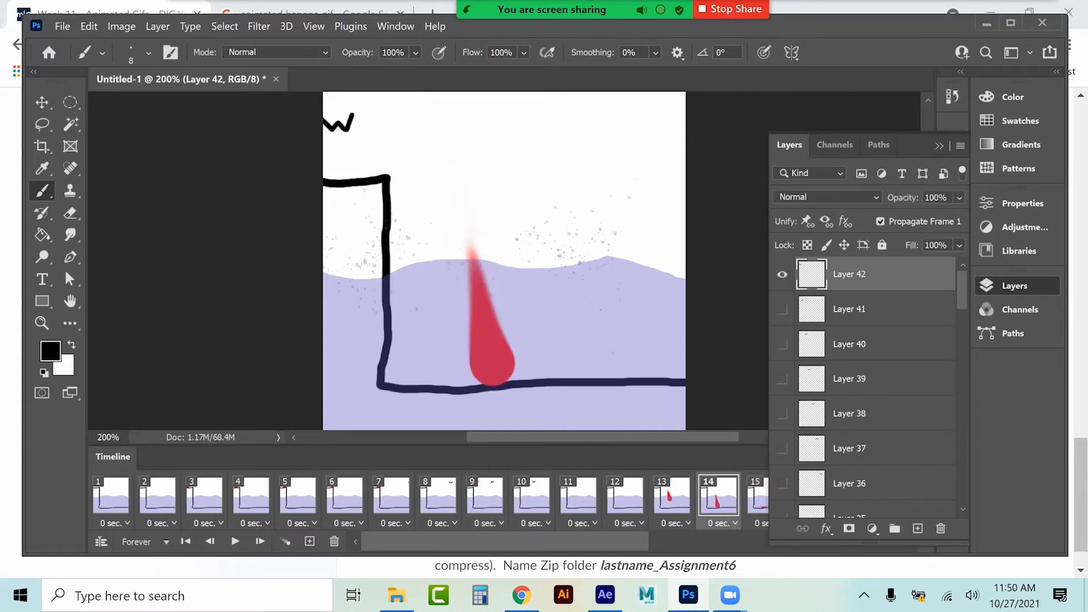
Start a second bird flight by showing Layer 35 in frame 18, Layer 36 in frame 19 and Layer 37 in frame 20
left_click(758, 493)
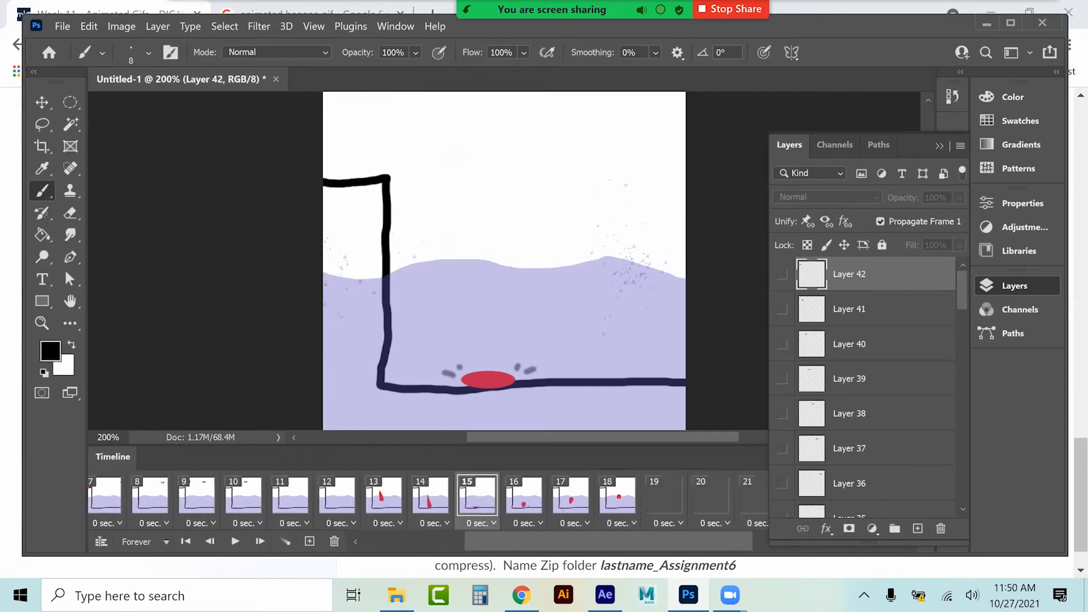
left_click(561, 494)
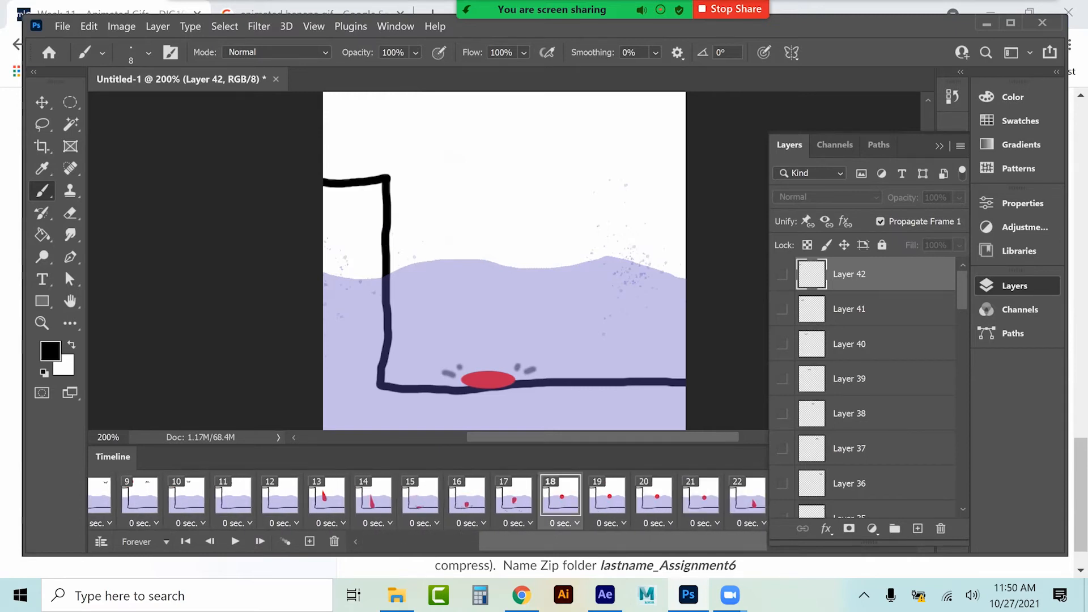
scroll(867, 385, "down", 1)
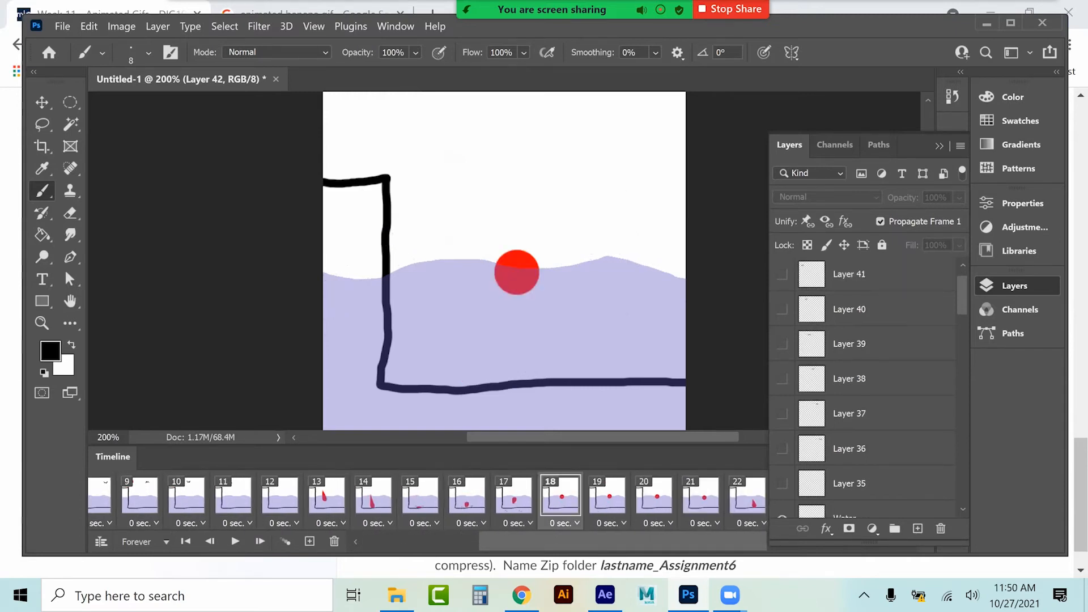
key("Right")
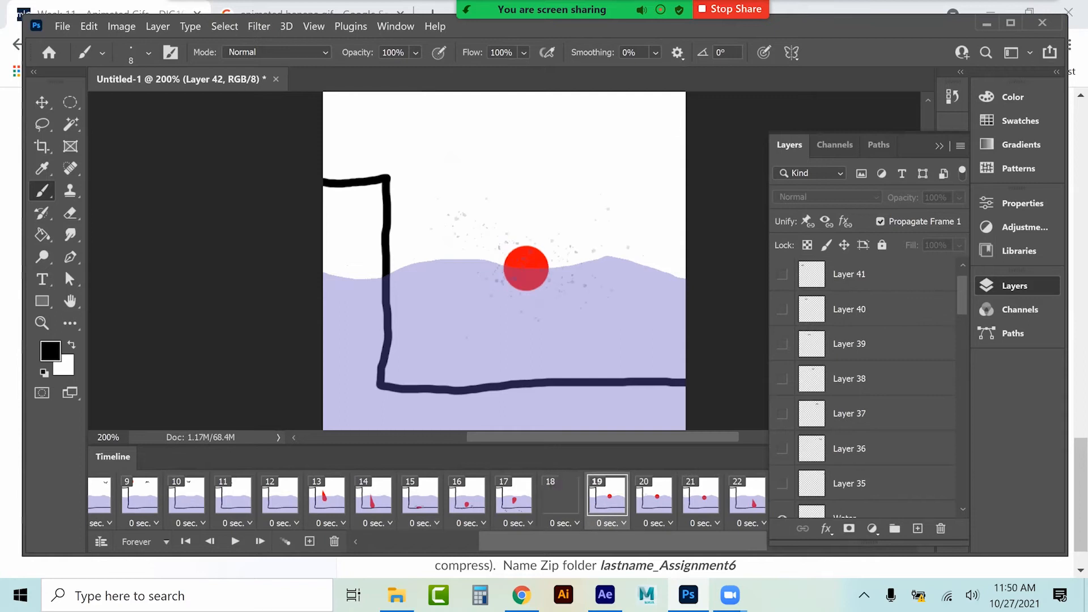
left_click_drag(612, 120, 649, 118)
key("Right")
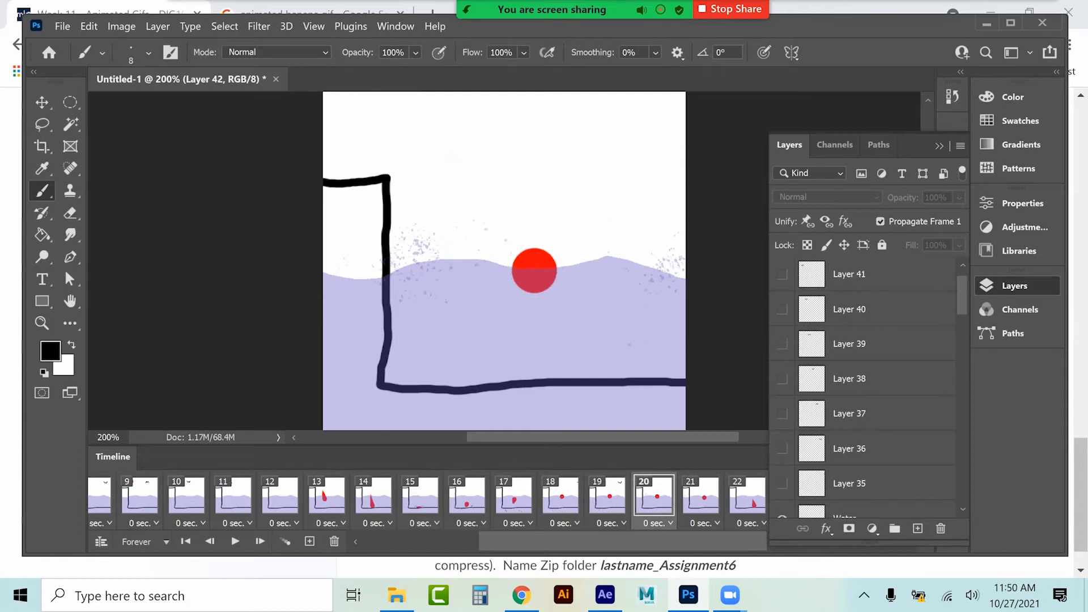
left_click_drag(561, 120, 599, 119)
Show Layer 38 in frame 21 and Layer 39 in frame 22
key("Right")
left_click(850, 378)
left_click(782, 378)
left_click_drag(504, 120, 543, 119)
key("Right")
left_click(782, 344)
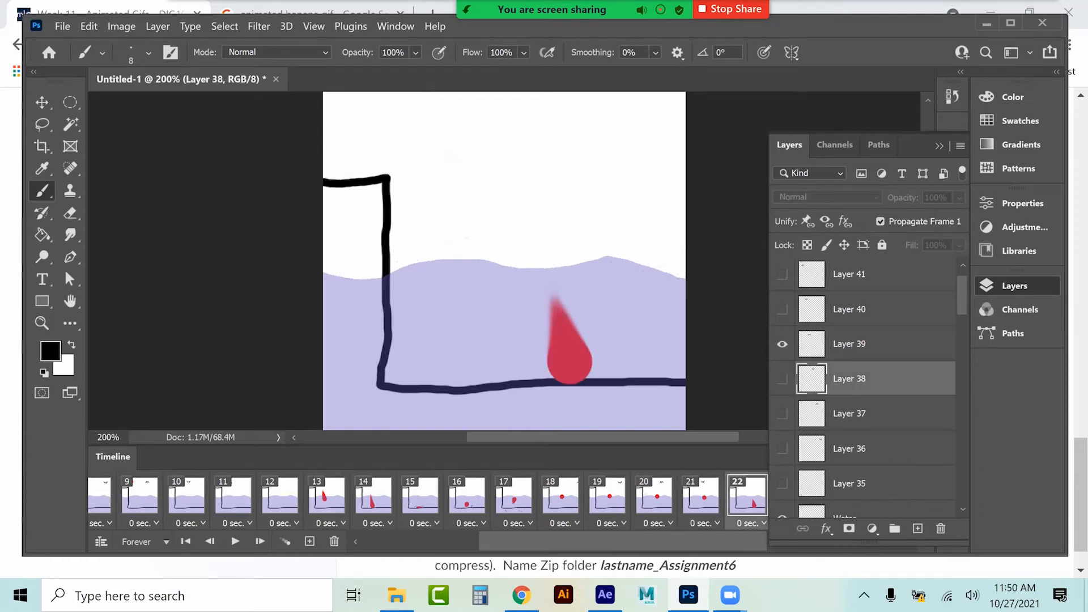
left_click_drag(451, 136, 491, 135)
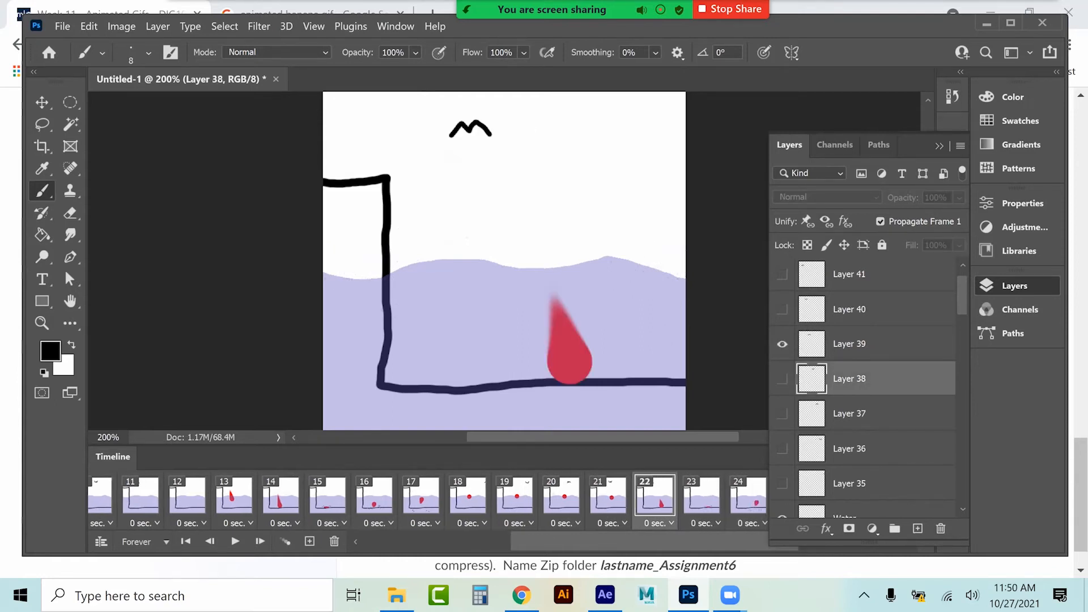
Show bird Layer 40 in frame 23 and compare it with frame 22
key("Right")
left_click(782, 309)
left_click_drag(404, 112, 445, 111)
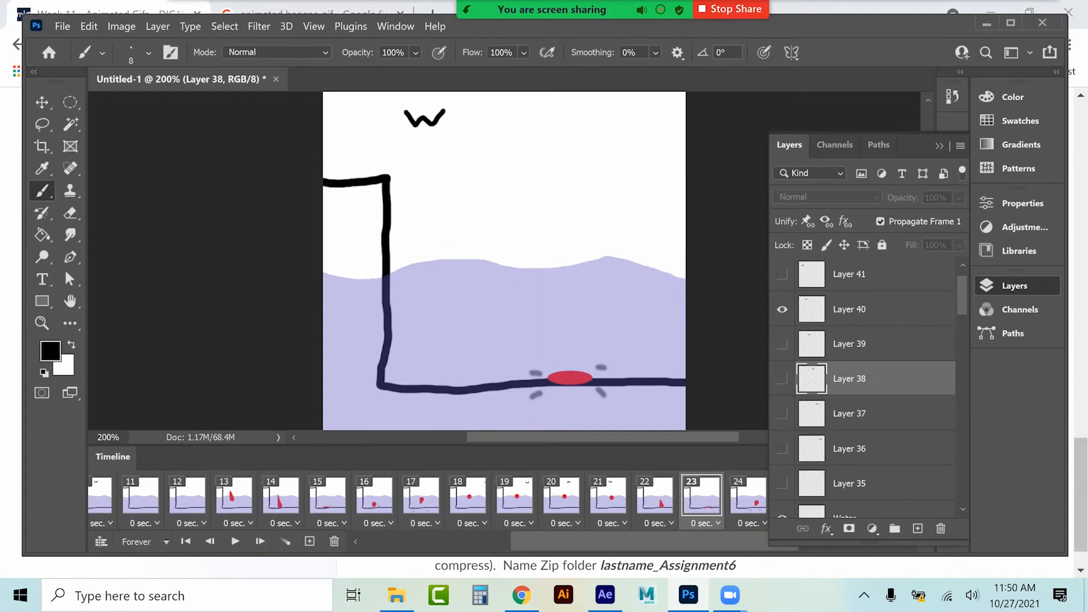
key("Left")
key("Right")
Show only bird Layer 41 in frame 24, comparing its position with frame 23
key("Right")
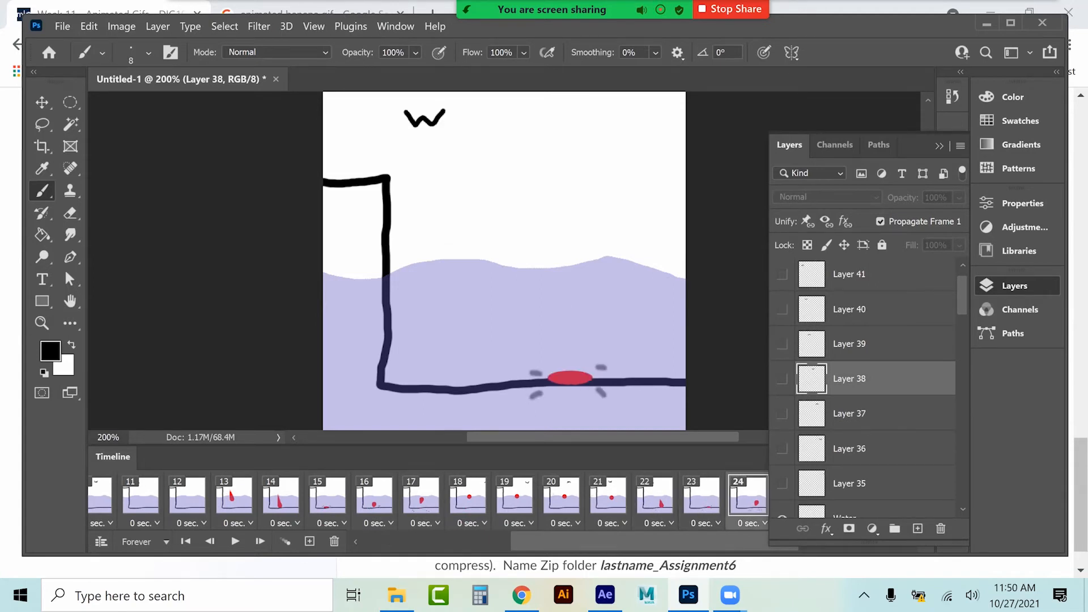
left_click(783, 309)
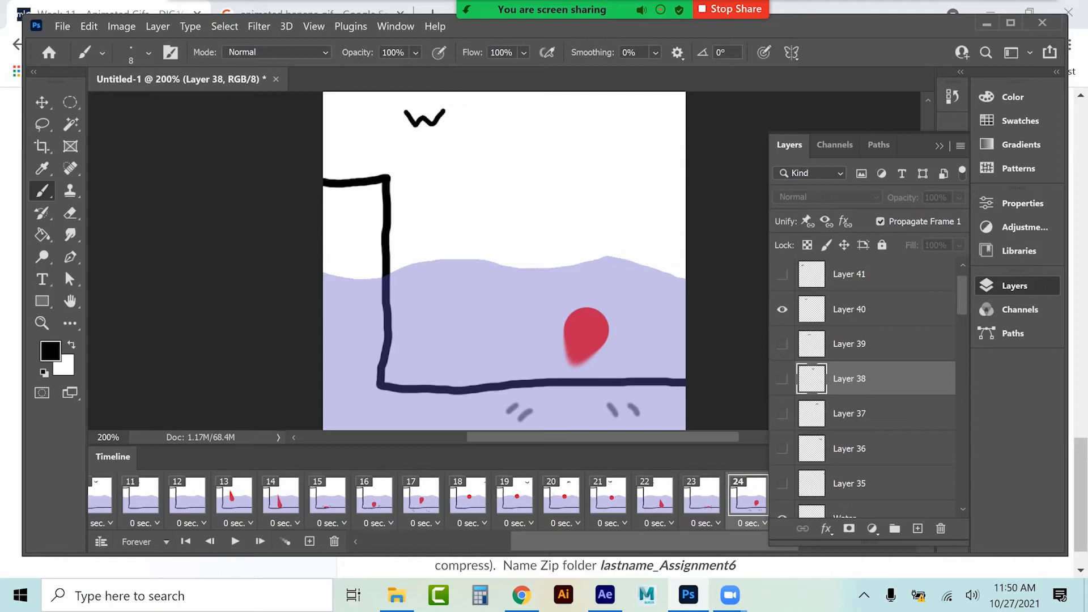
key("Left")
key("Right")
left_click(783, 274)
left_click(782, 309)
key("ctrl+shift+alt+n")
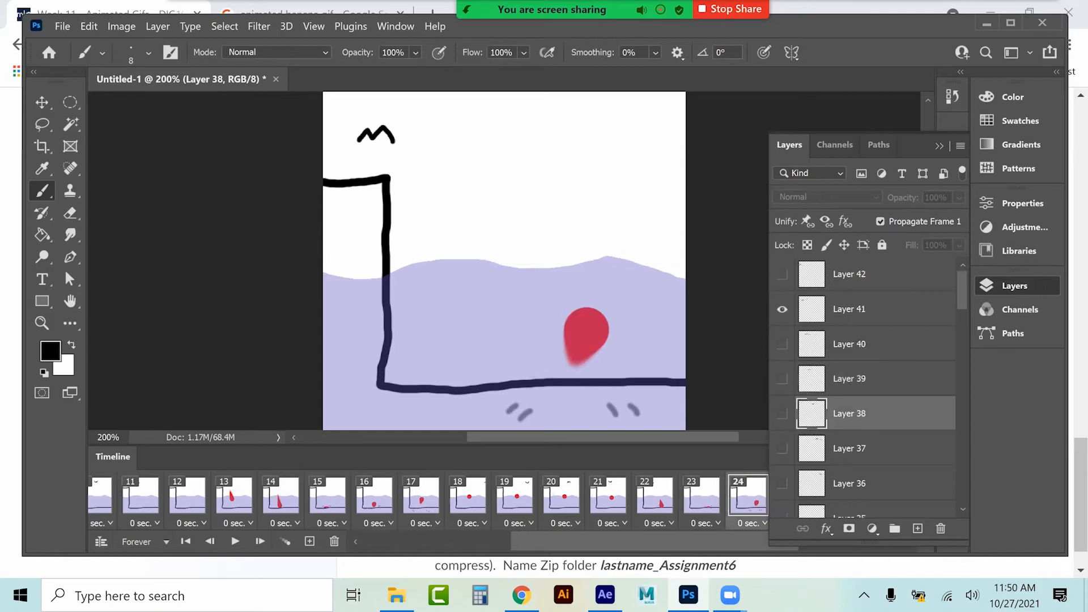
Show bird Layer 42 in frame 25 and play the animation to check the second flight
scroll(429, 499, "right", 3)
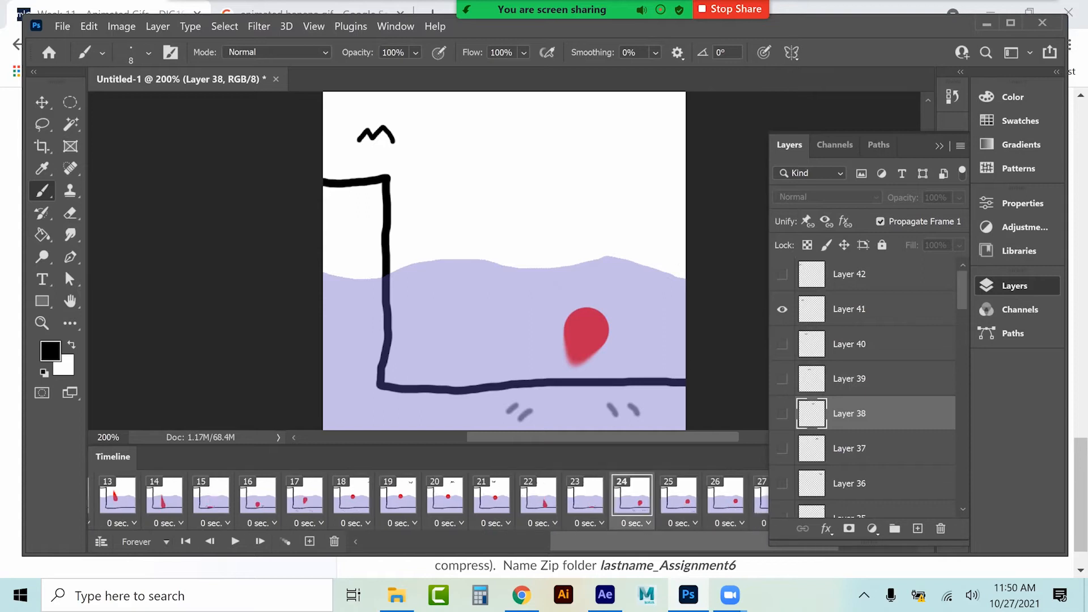
left_click(679, 496)
left_click(782, 275)
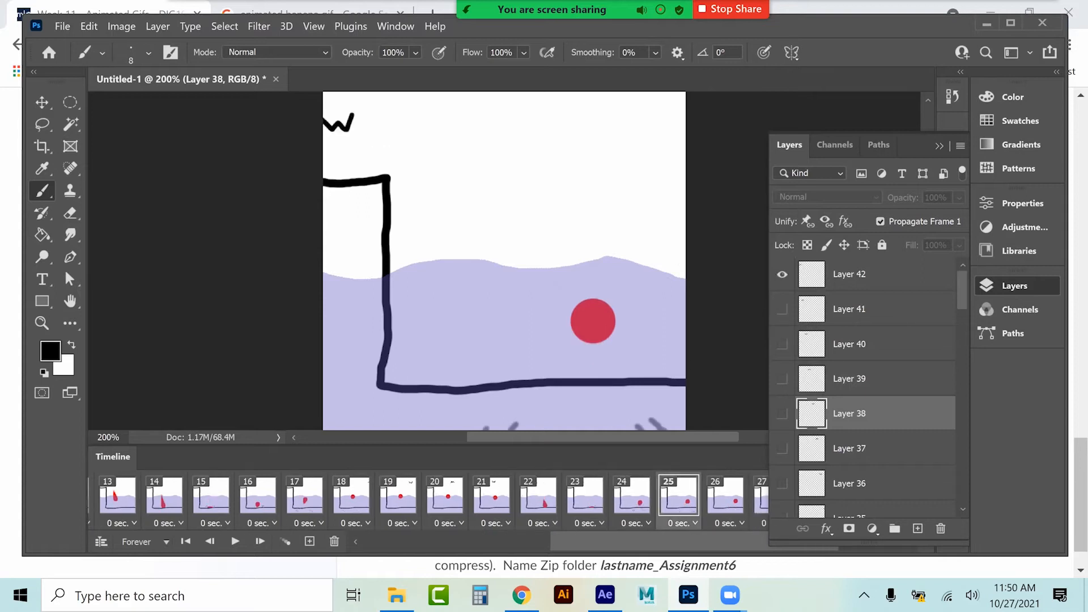
left_click(632, 496)
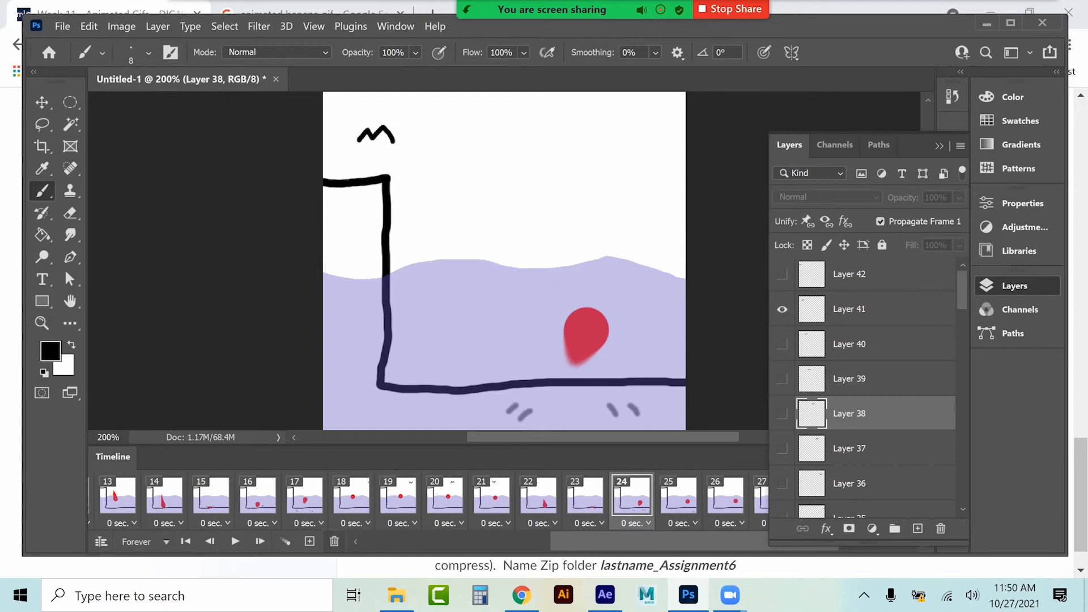
key("space")
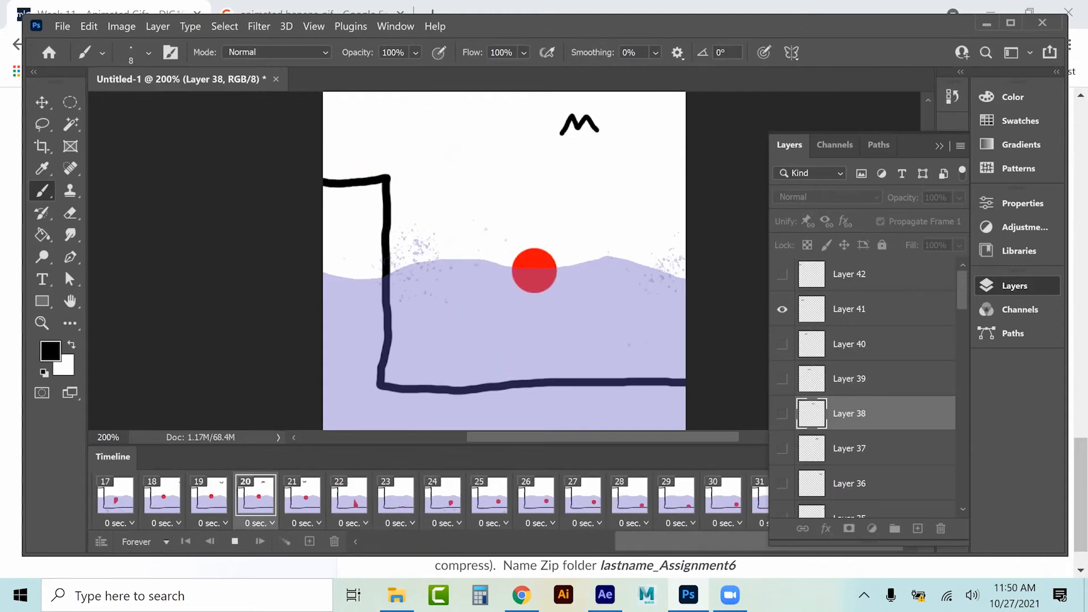
key("space")
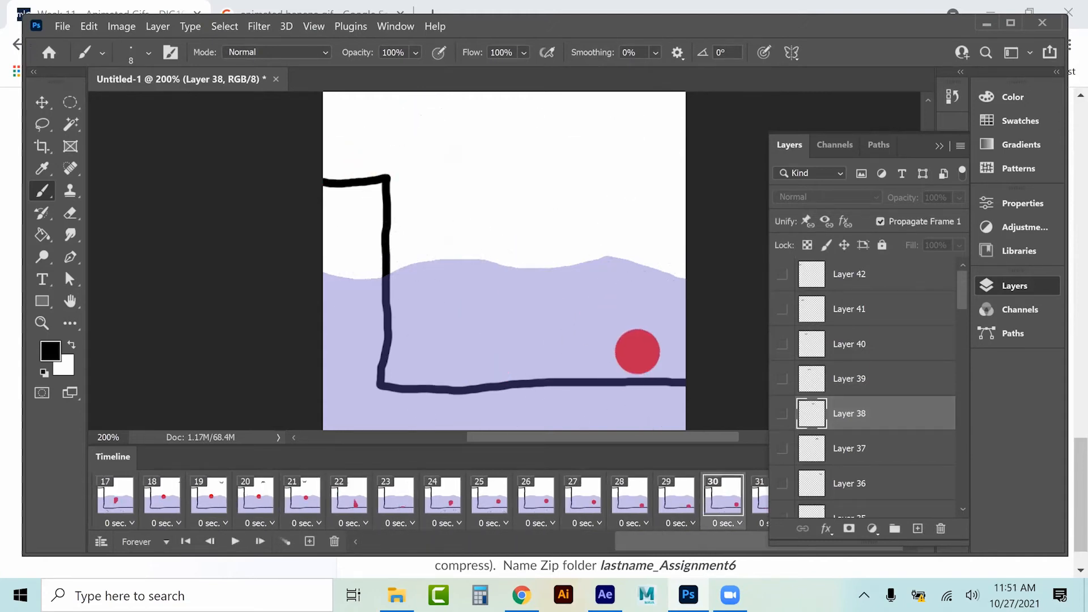
In frame 1, add a new layer and place it beneath the unlocked Background layer
scroll(431, 499, "left", 10)
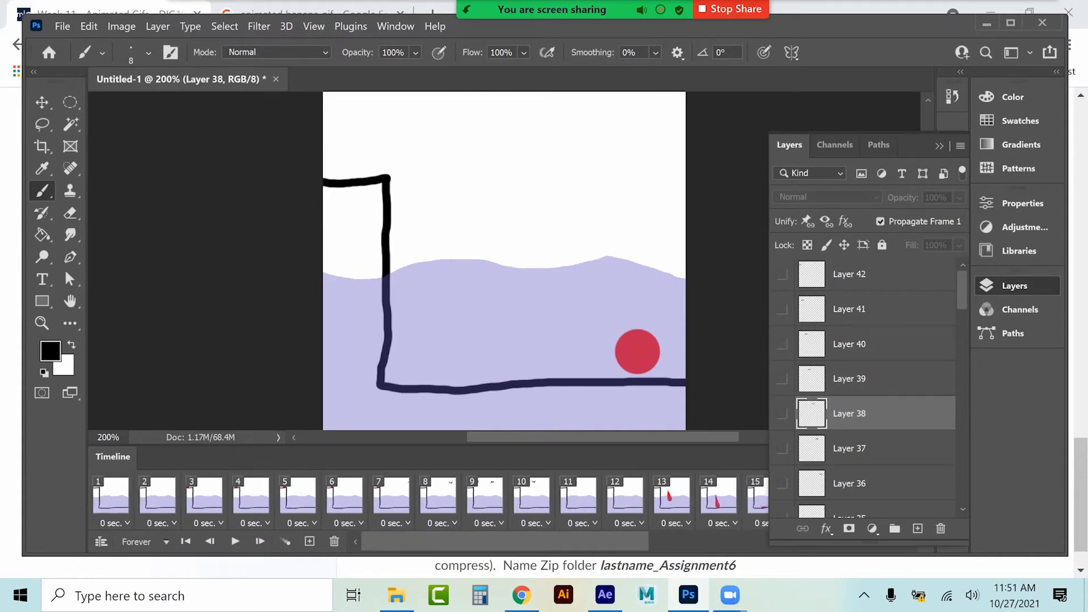
left_click(110, 495)
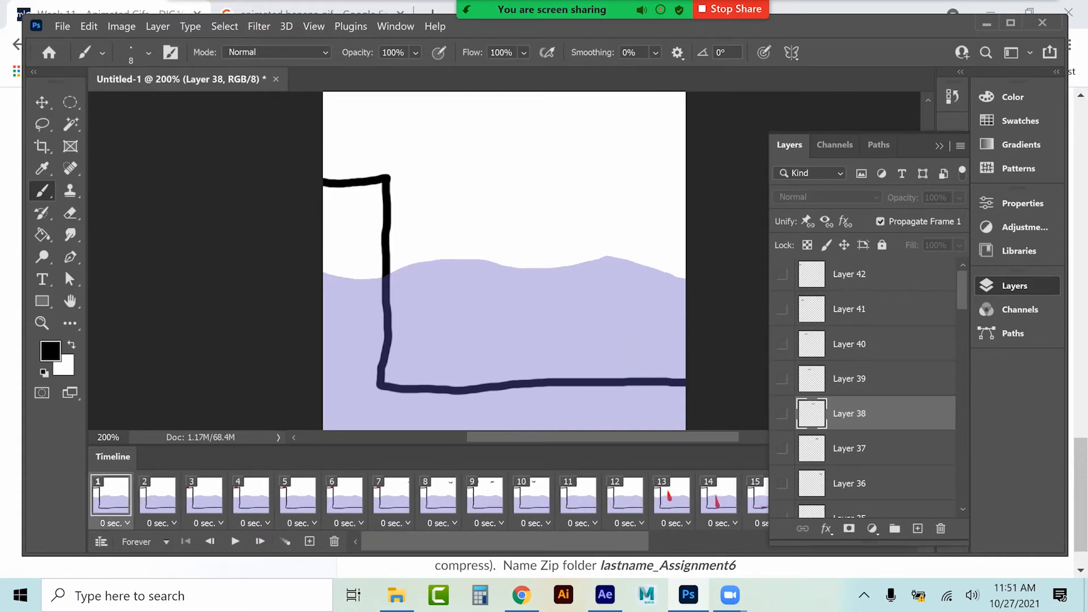
scroll(868, 386, "down", 15)
left_click(856, 500)
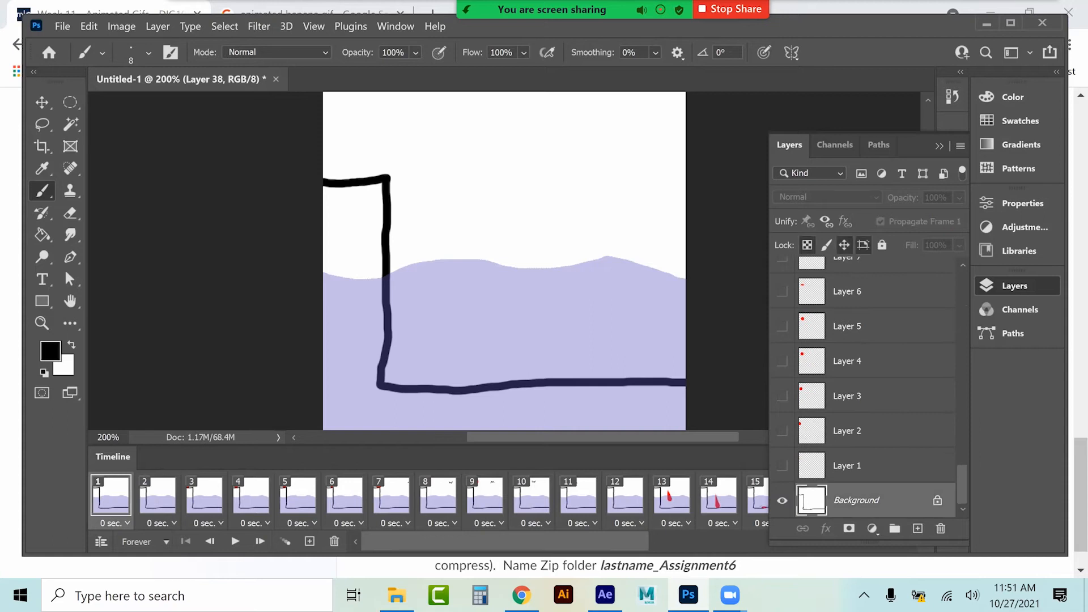
key("ctrl+shift+alt+n")
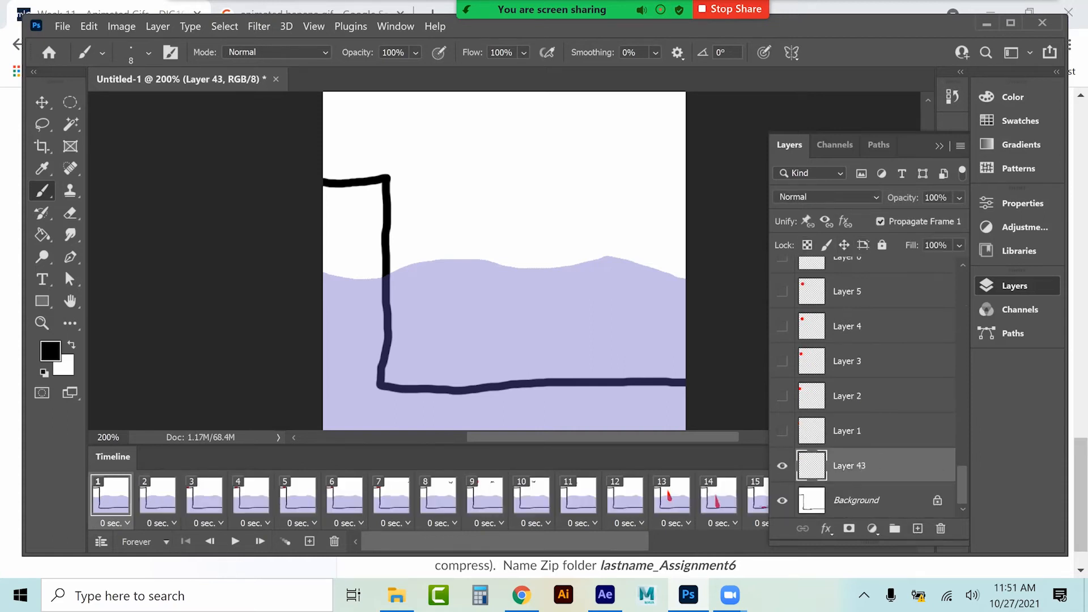
left_click(938, 501)
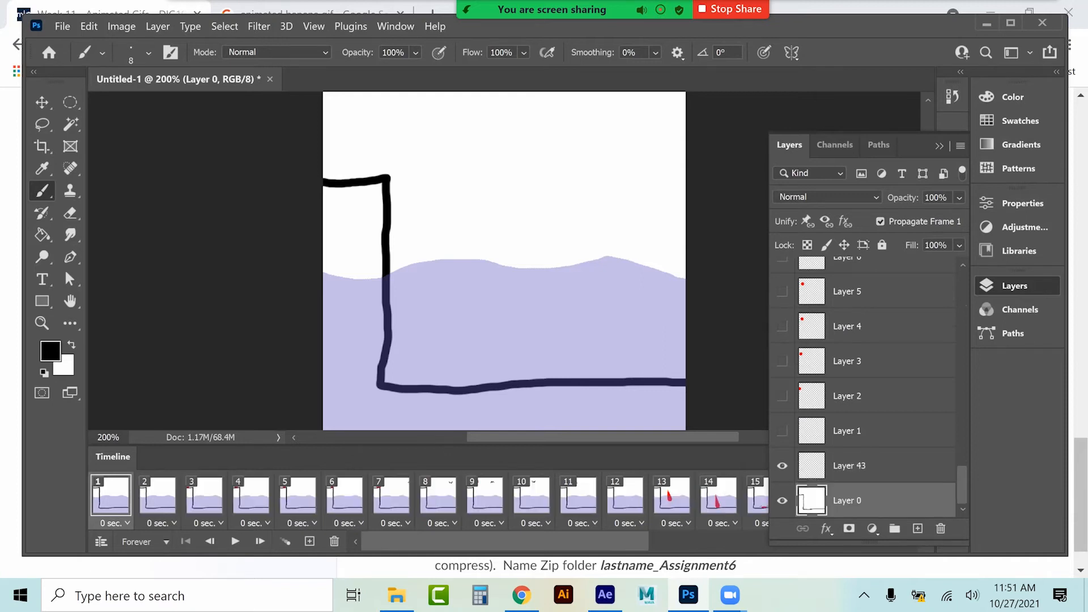
key("ctrl+bracketright")
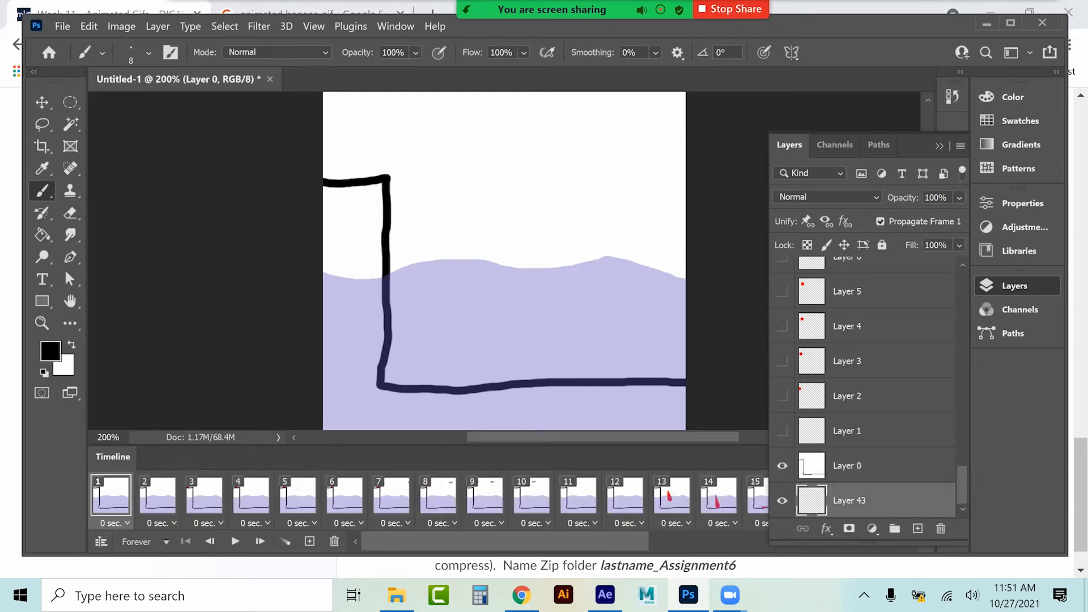
Fill Layer 43 with the light blue linear gradient, running vertically from the sky down to the ground
left_click_drag(46, 237, 134, 231)
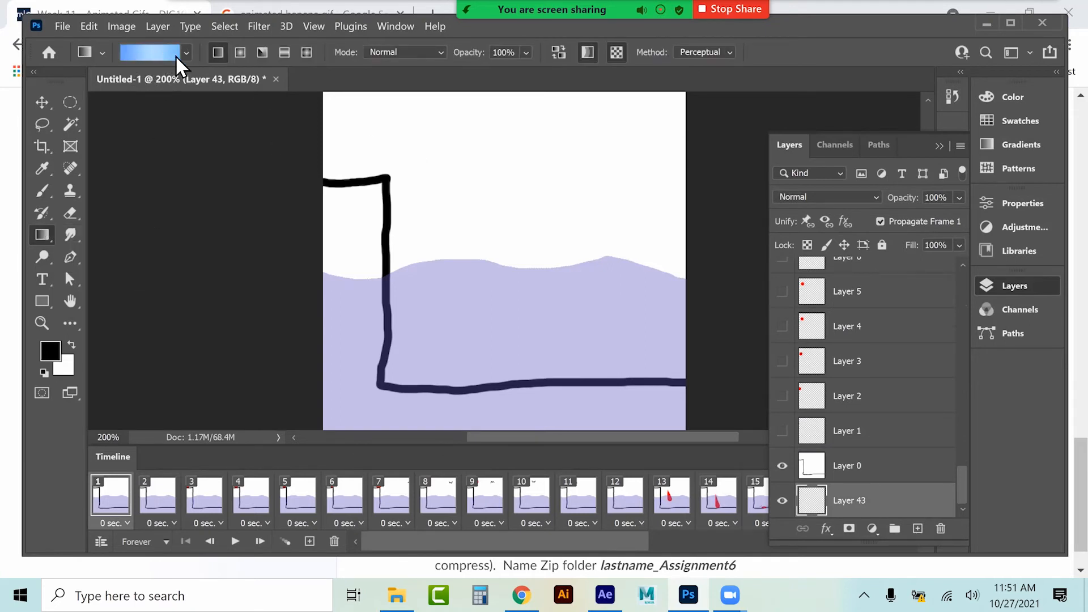
left_click_drag(490, 96, 499, 352)
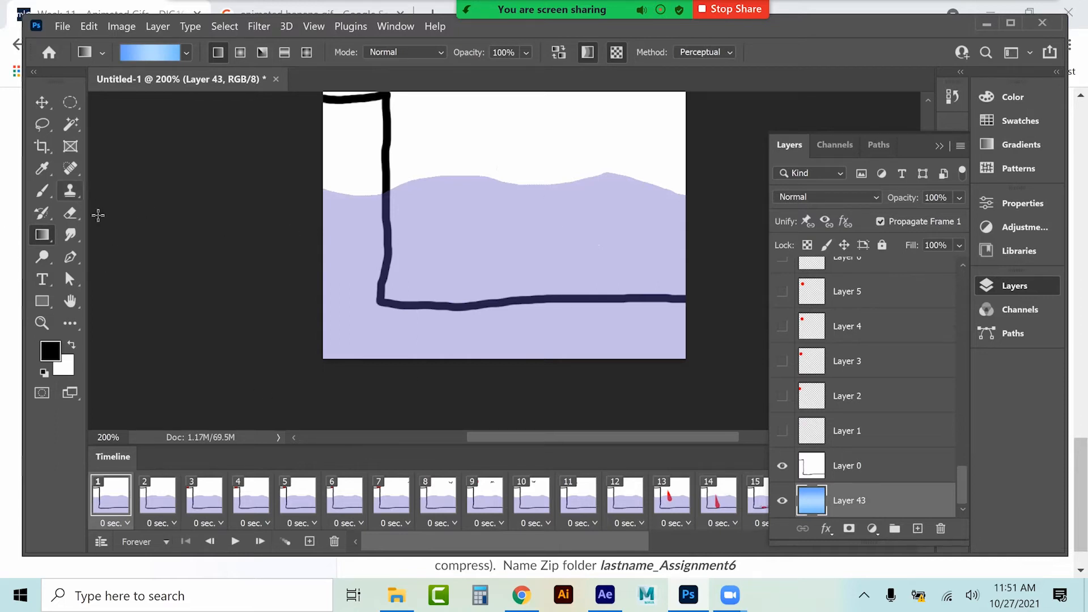
Set the blend mode of Layer 0, which holds the ground outline, to Soft Light
left_click(867, 466)
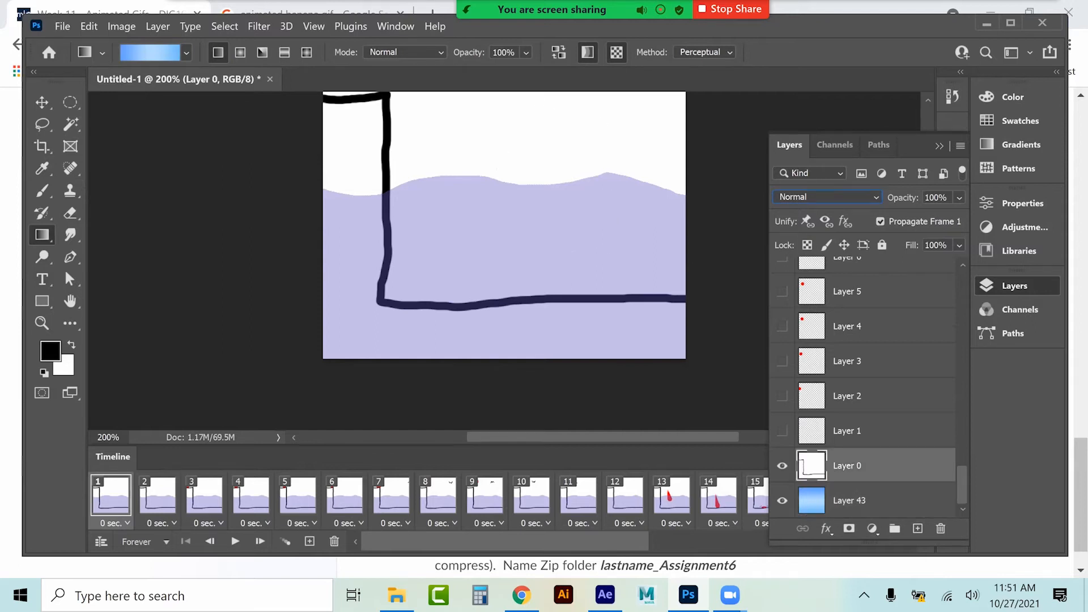
left_click(827, 197)
key("Down")
key("Down")
key("Down")
key("Down")
key("Down")
key("Down")
key("Down")
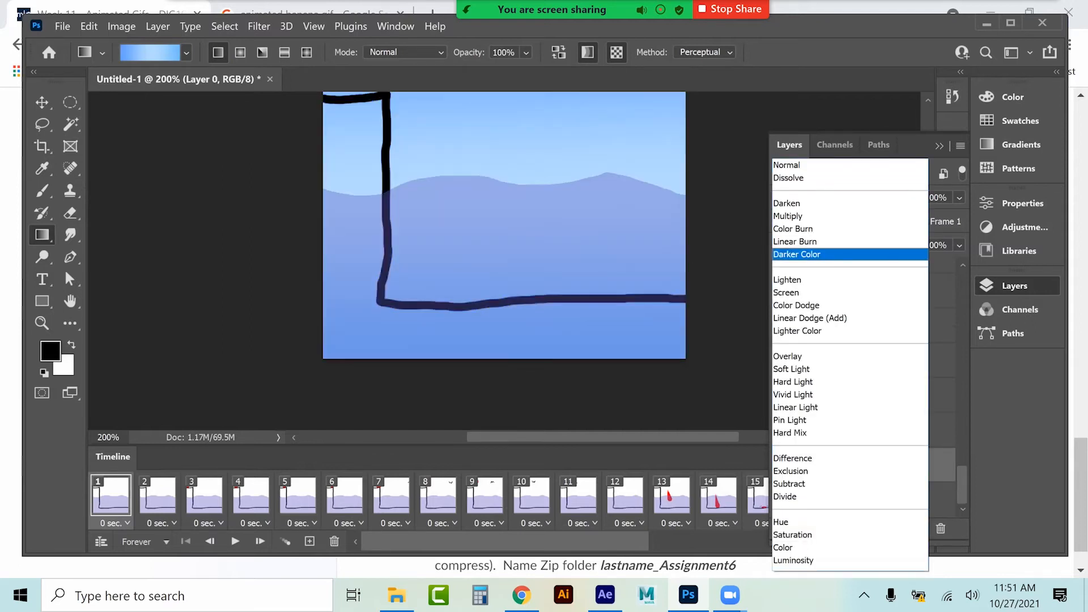
key("Down")
key("Down")
key("Down")
key("Down")
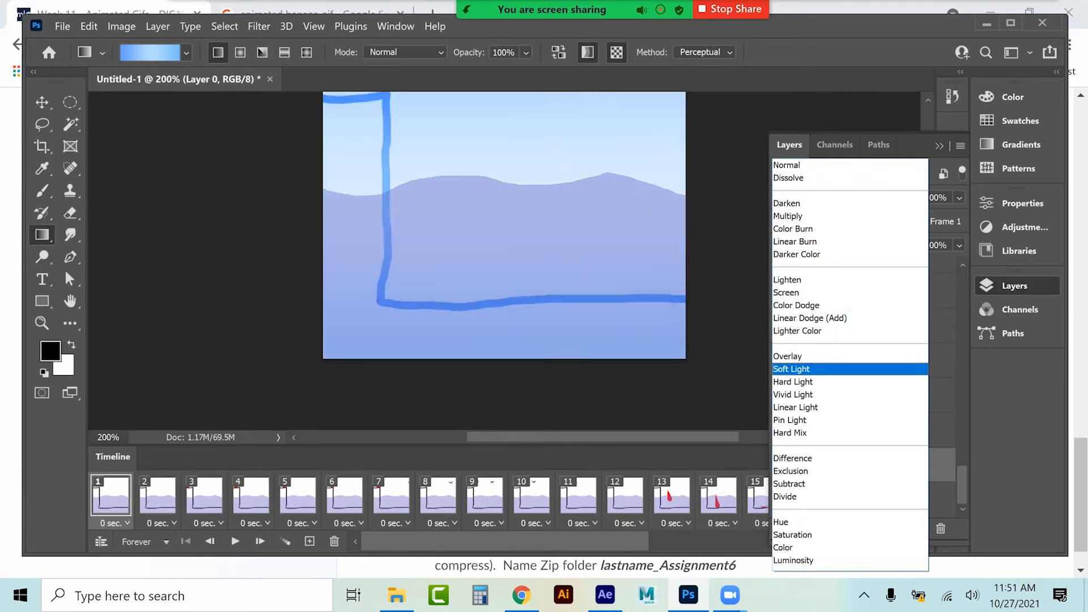
key("Return")
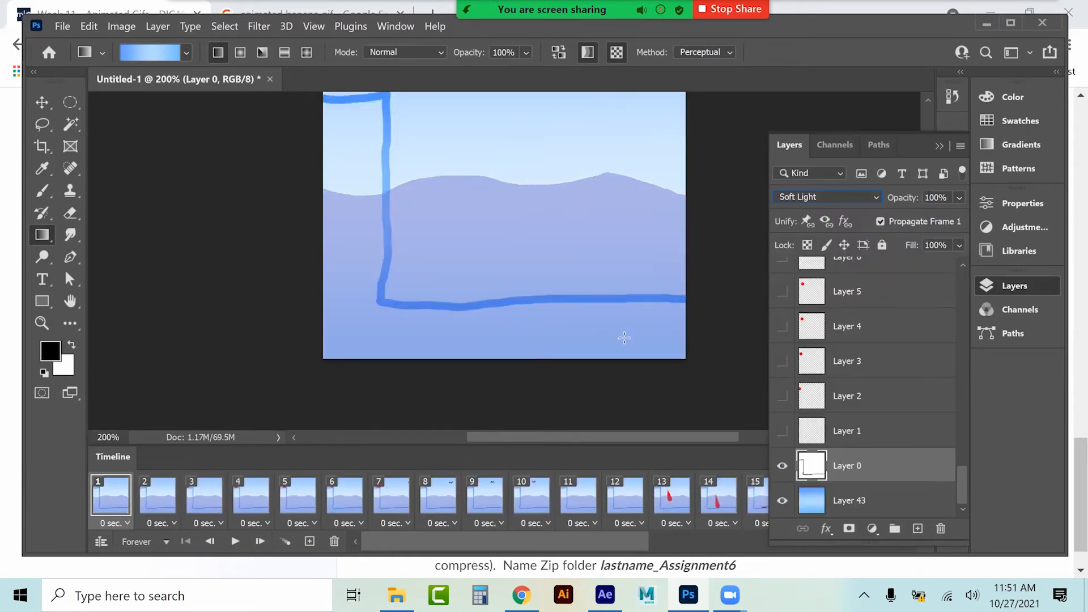
Set the foreground colour to the very dark red-brown 190808
left_click(43, 103)
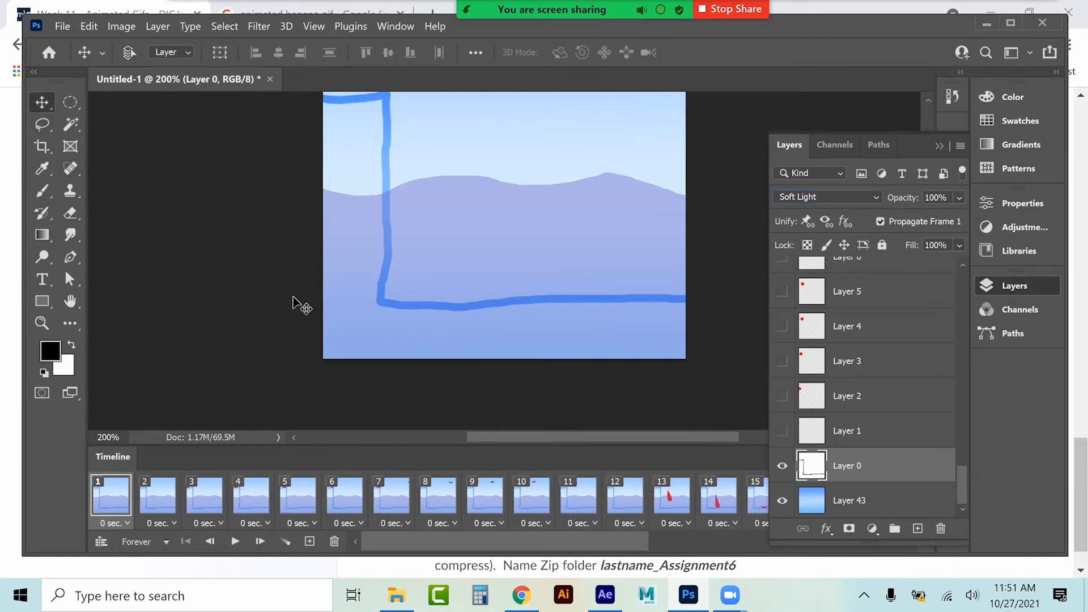
scroll(301, 306, "down", 1)
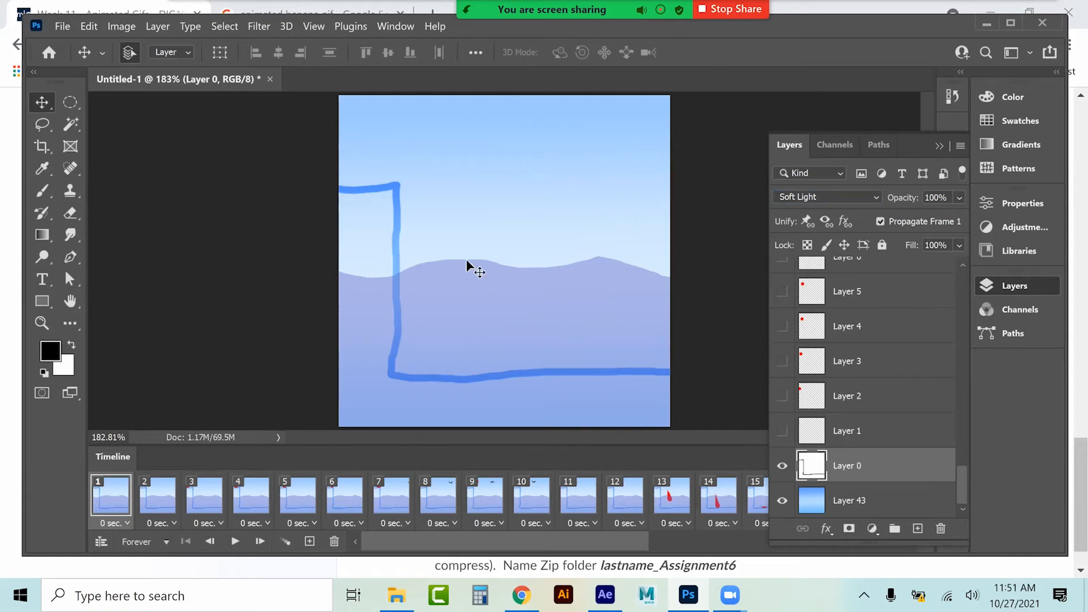
left_click(54, 356)
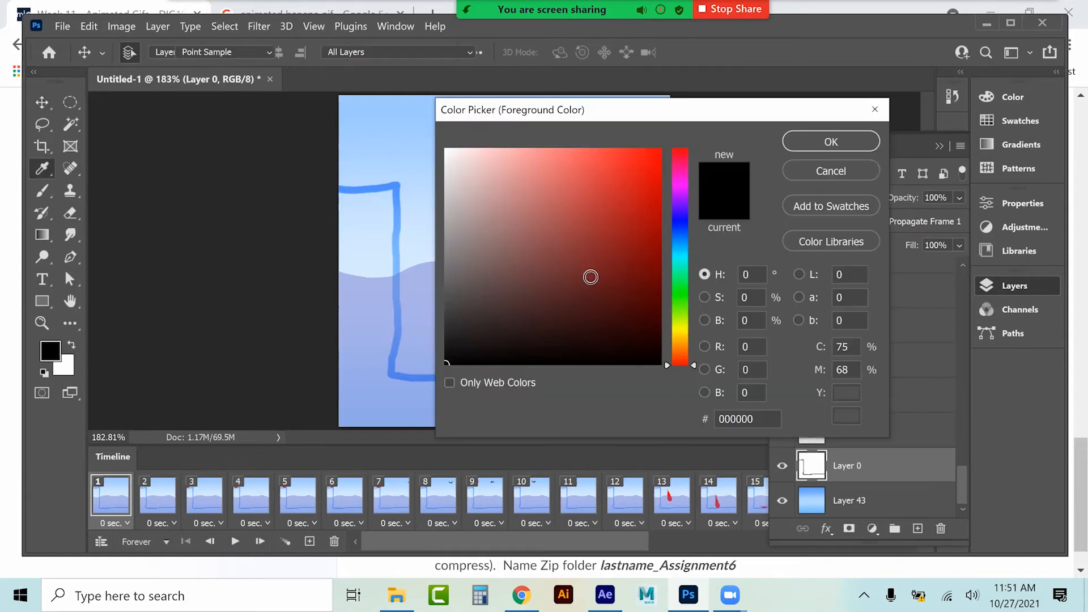
left_click(595, 345)
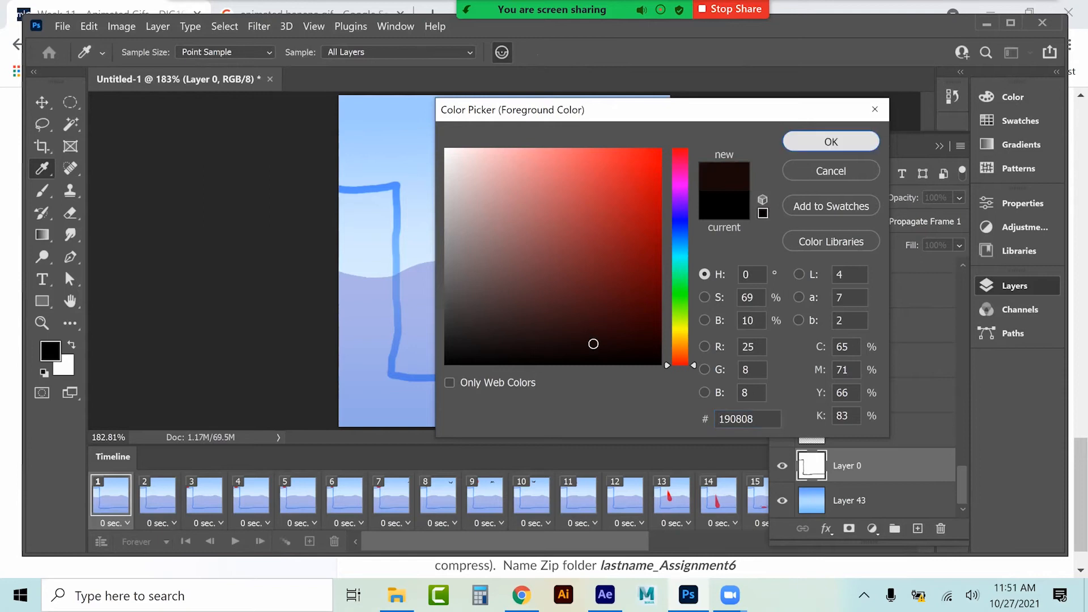
left_click(831, 142)
Fill the cliff and ground area on Layer 0 using the Paint Bucket, and play the animation to check it
left_click(42, 238)
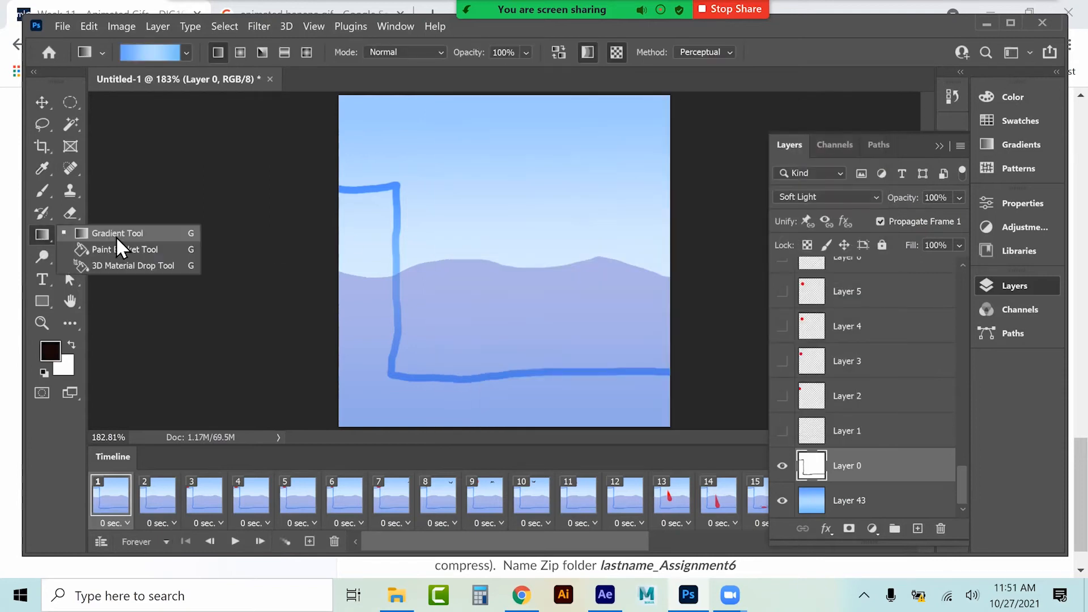
left_click(117, 246)
left_click(464, 391)
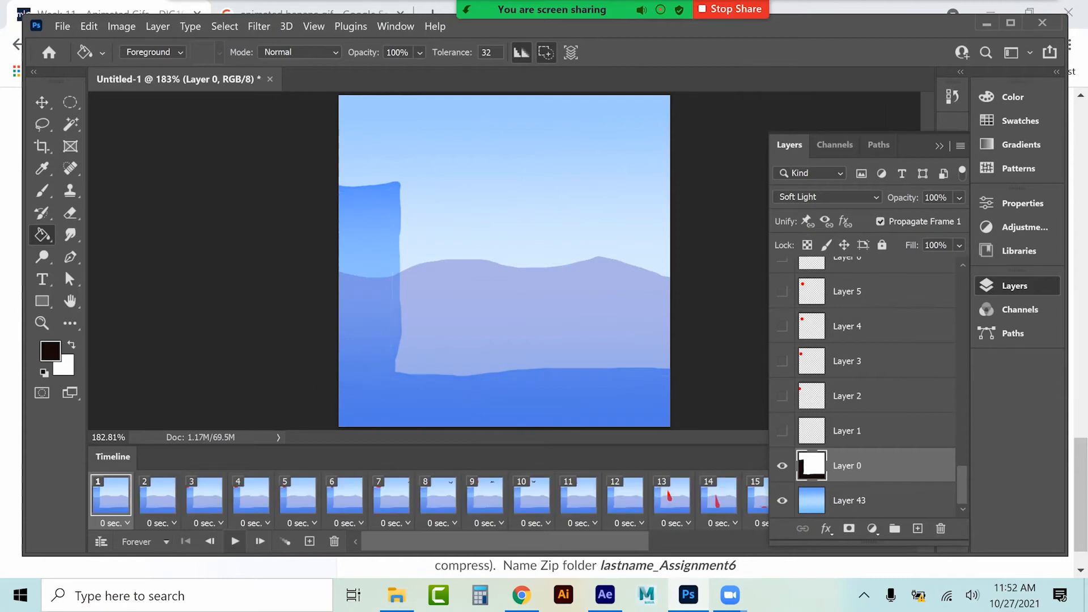
left_click(235, 541)
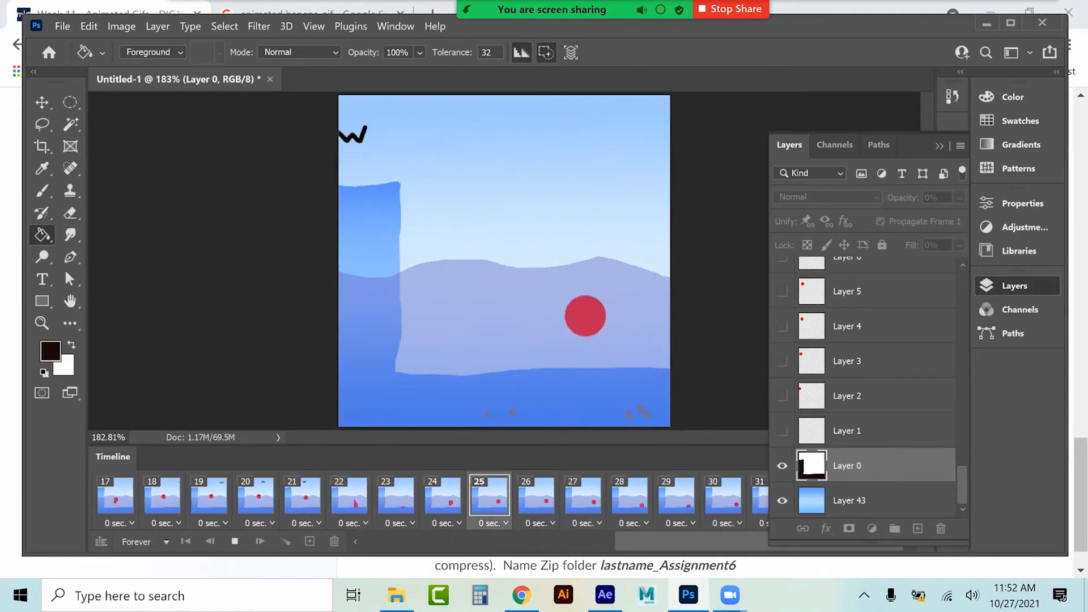
key("space")
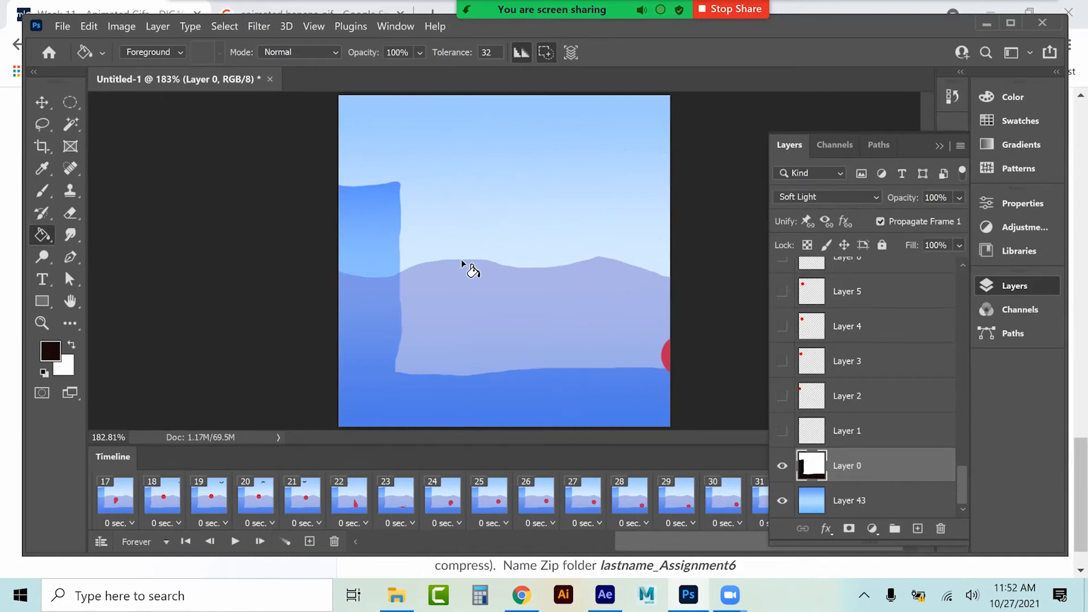
Save the document in Photoshop format as Bouncing Ball in the PSDs4Giffing folder inside Assignment 6_GIFanimations
left_click(61, 26)
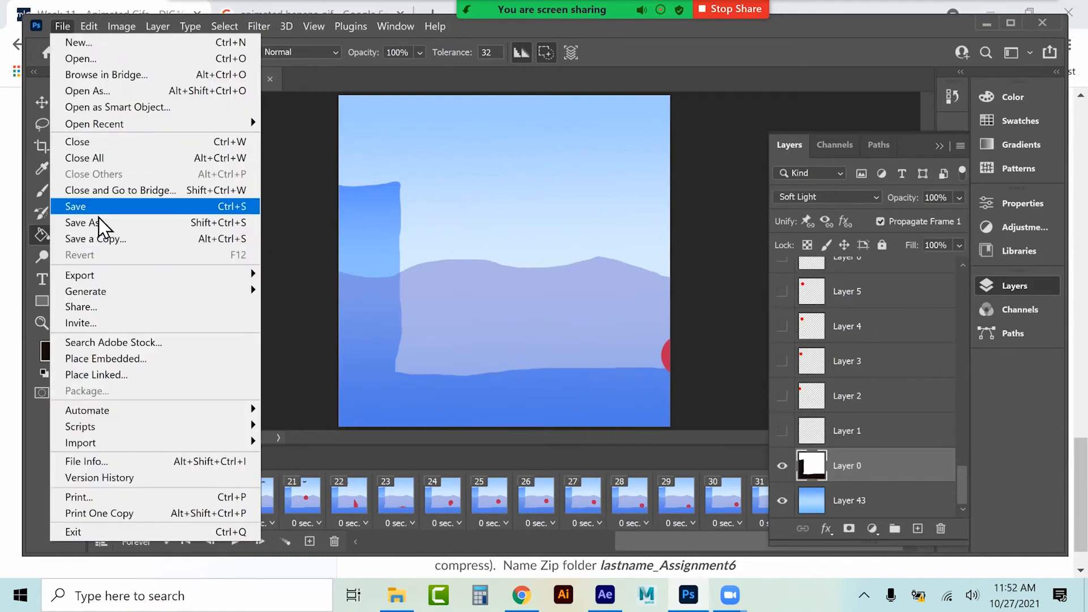
left_click(102, 223)
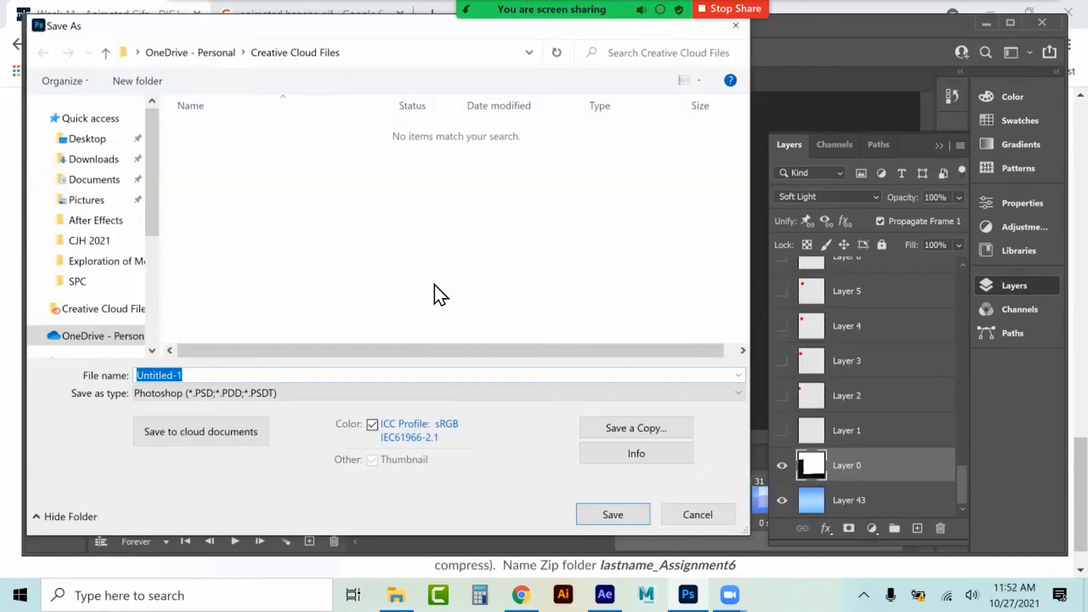
type("Bouncing Ball")
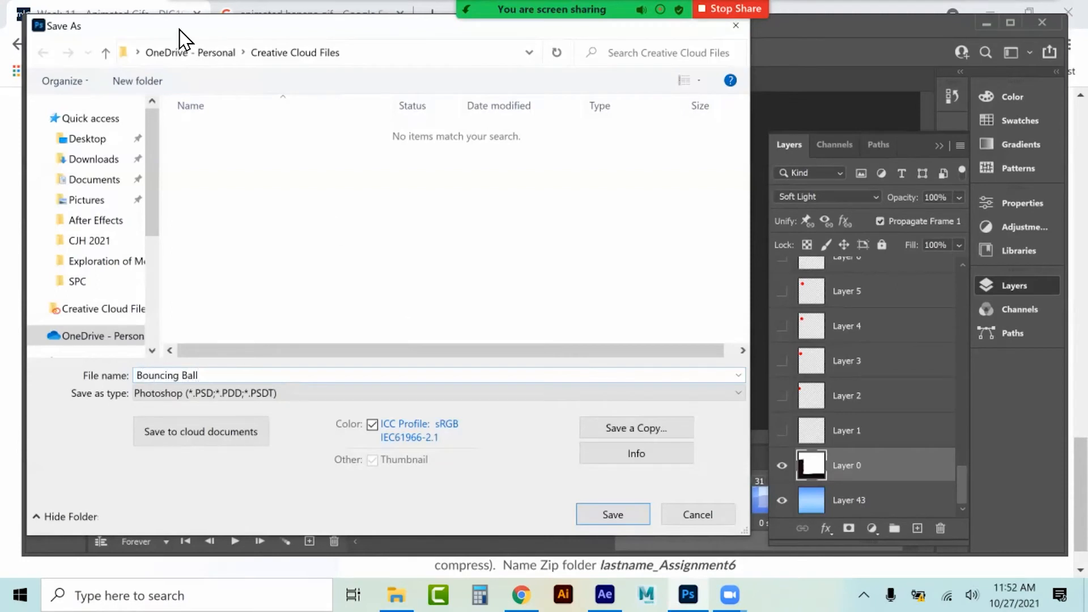
left_click(84, 262)
double_click(223, 241)
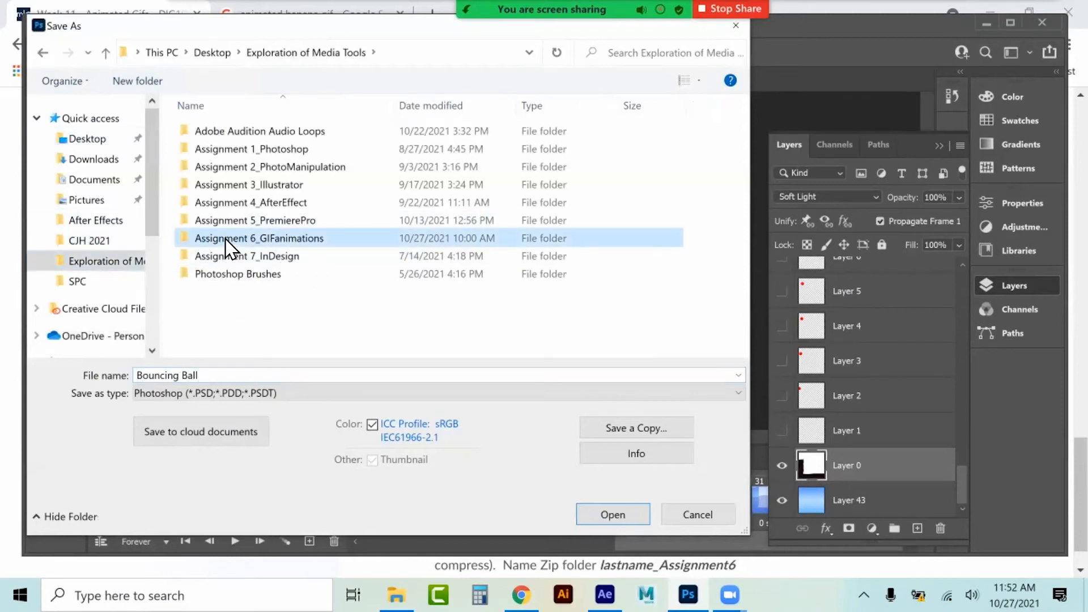
double_click(316, 179)
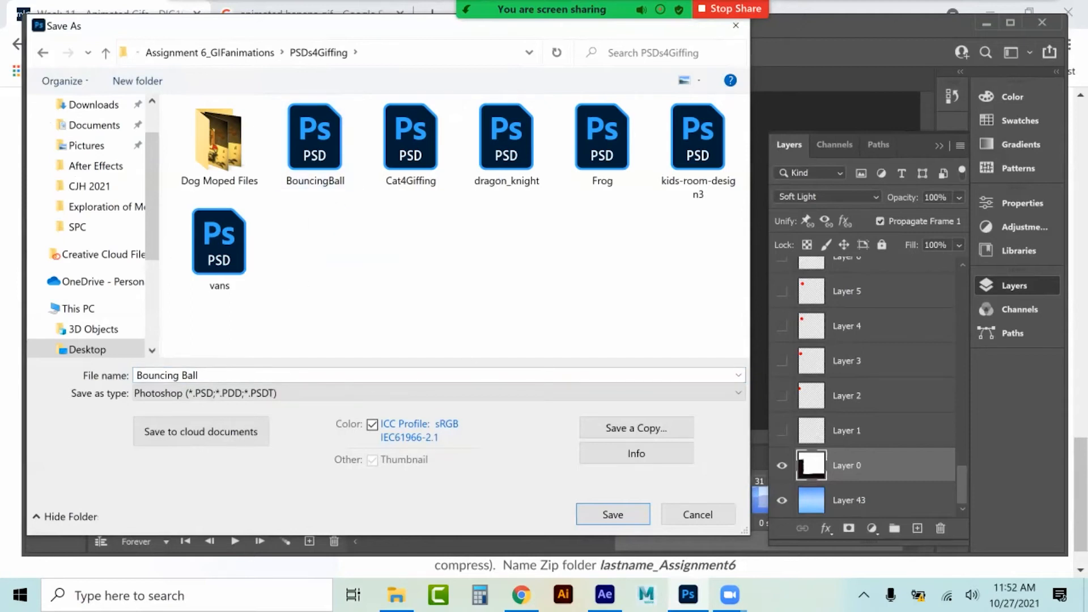
left_click(613, 515)
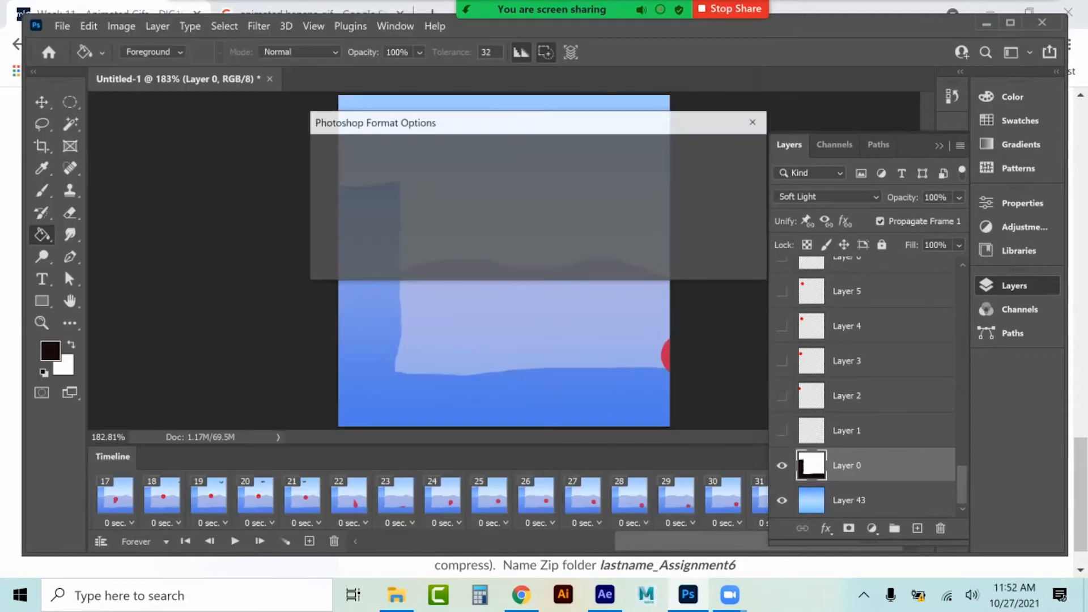
key("Return")
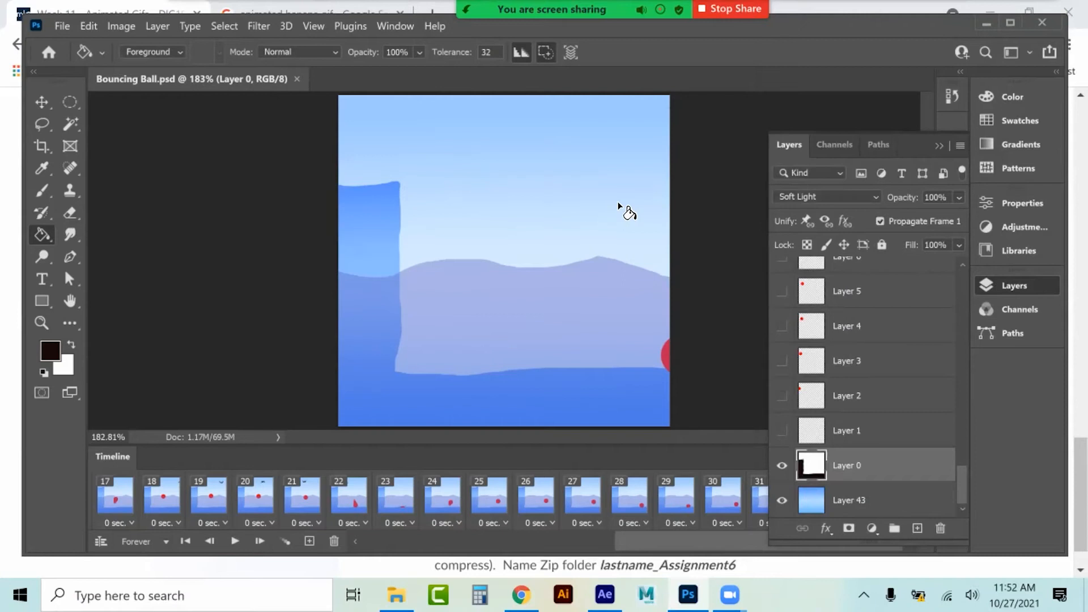
Start a Save for Web (Legacy) export of the animation with GIF as the file format
left_click(42, 102)
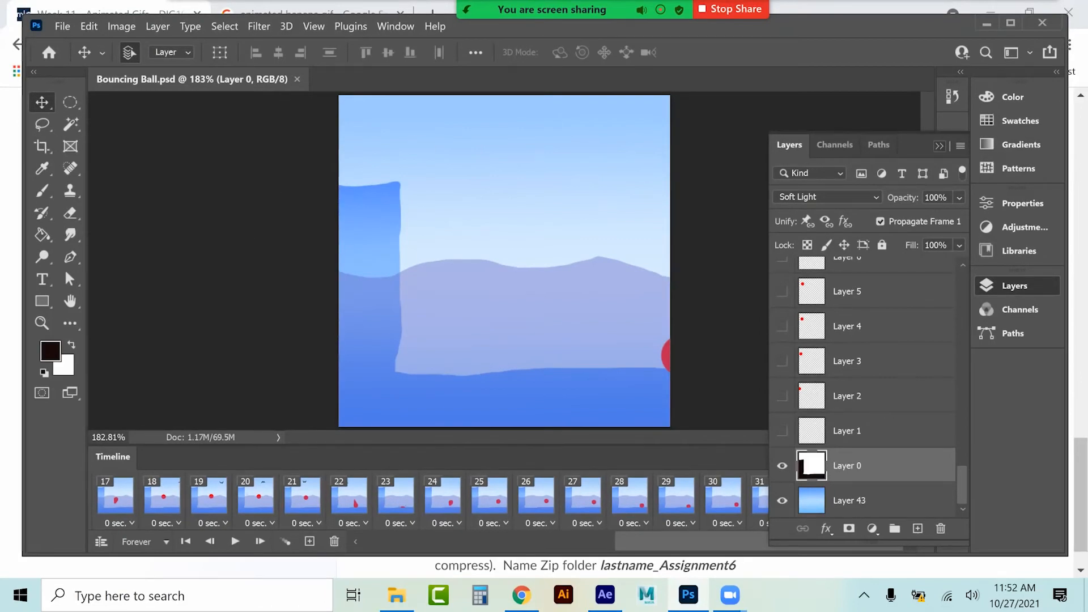
left_click(69, 26)
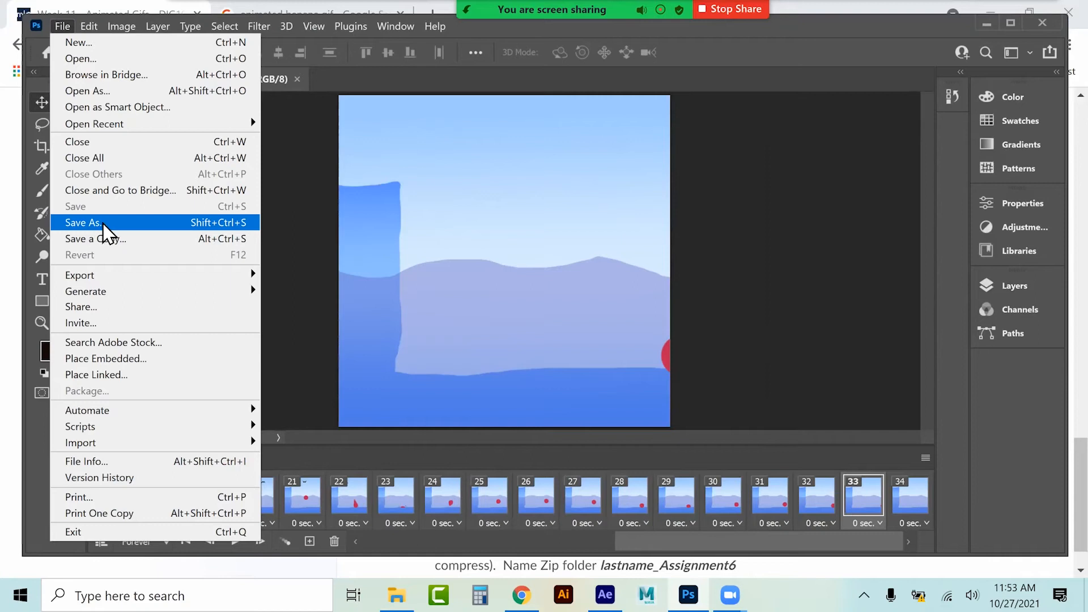
mouse_move(101, 276)
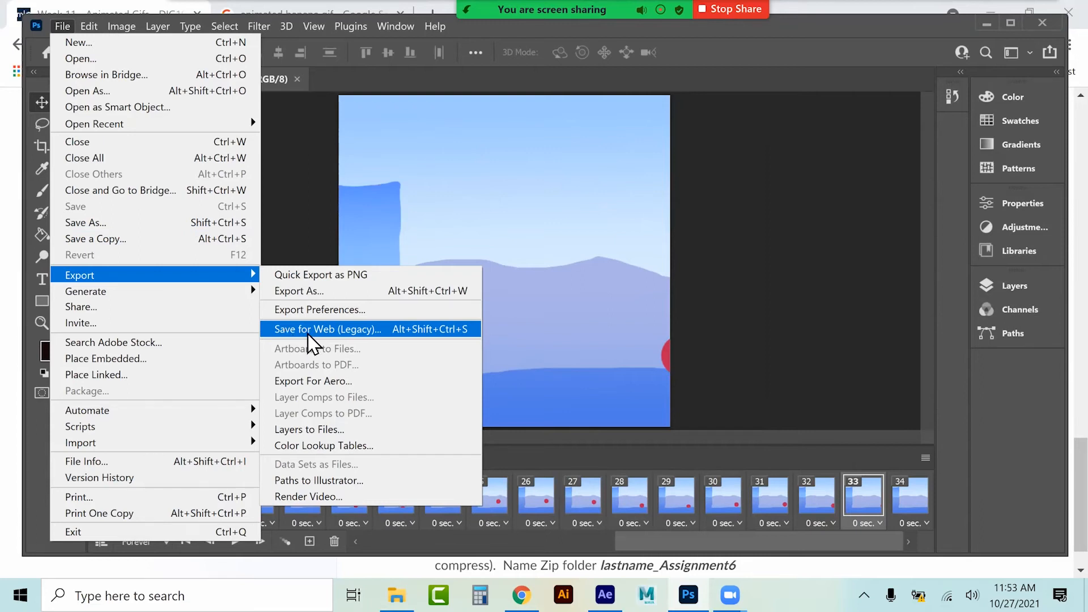
left_click(341, 331)
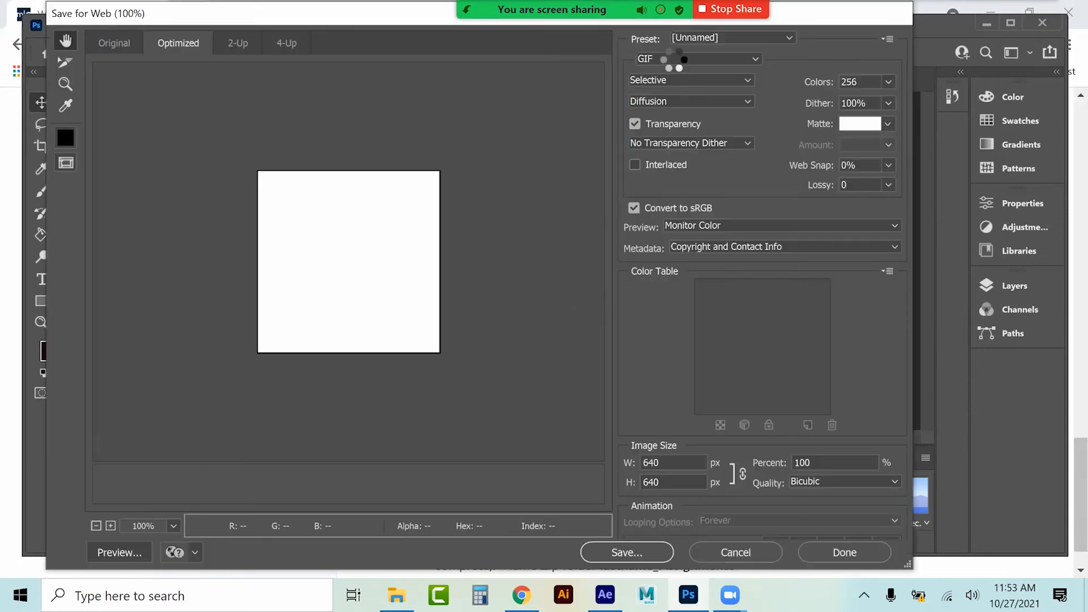
left_click(667, 54)
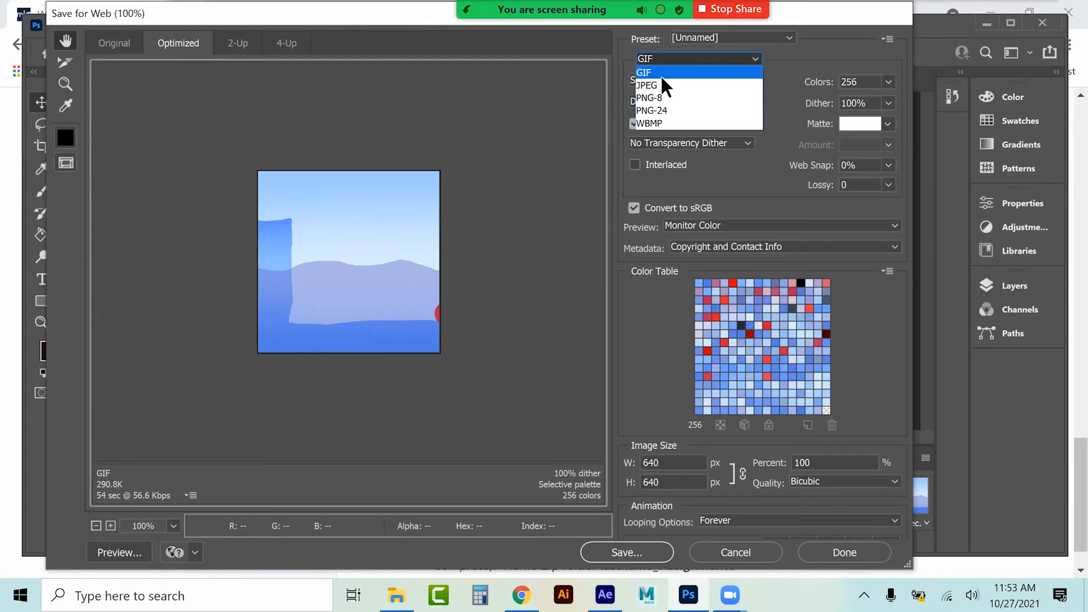
left_click(661, 74)
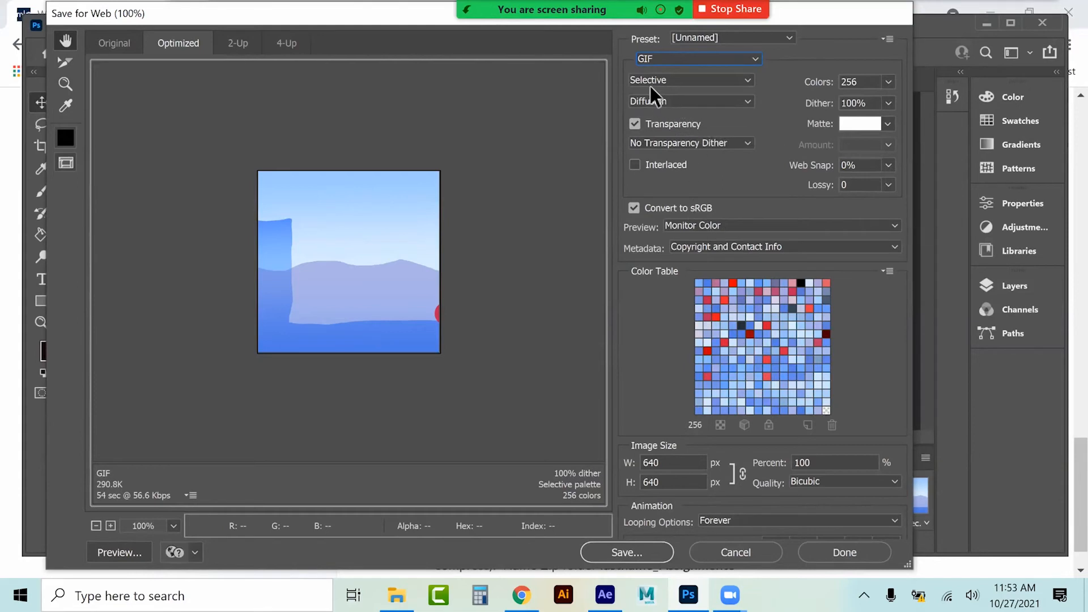
Try the Pattern, Noise and Diffusion dither methods in turn, comparing them in the preview at 300%
left_click(673, 79)
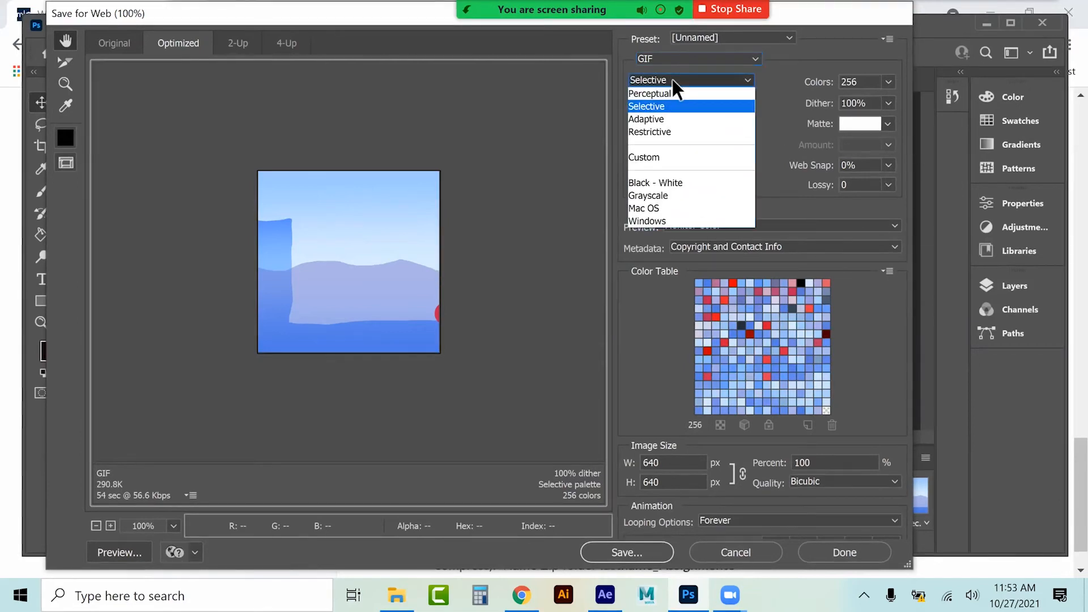
left_click(672, 79)
left_click(670, 100)
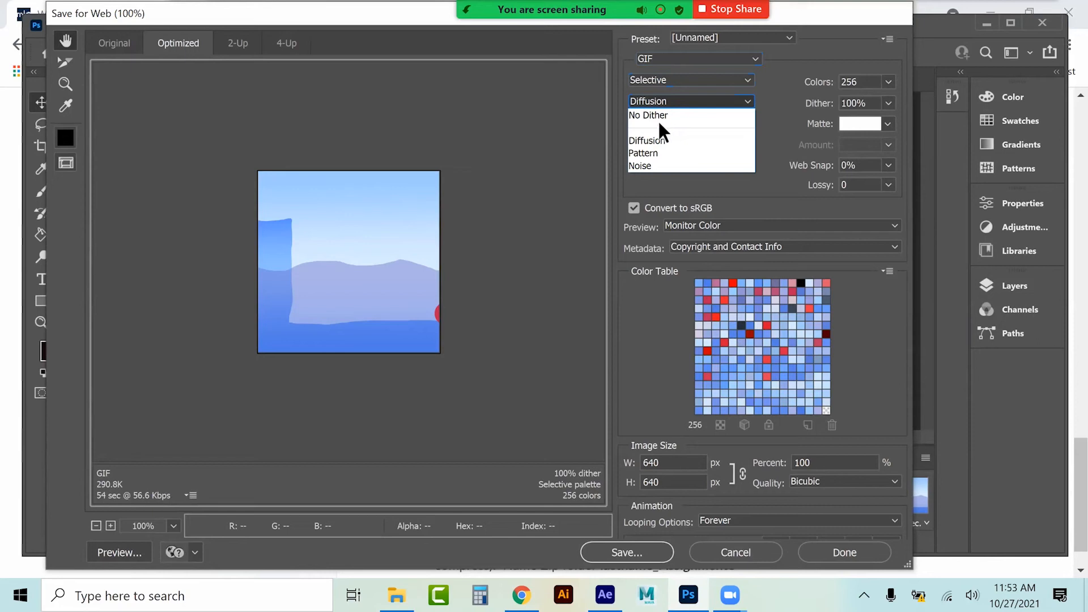
left_click(654, 154)
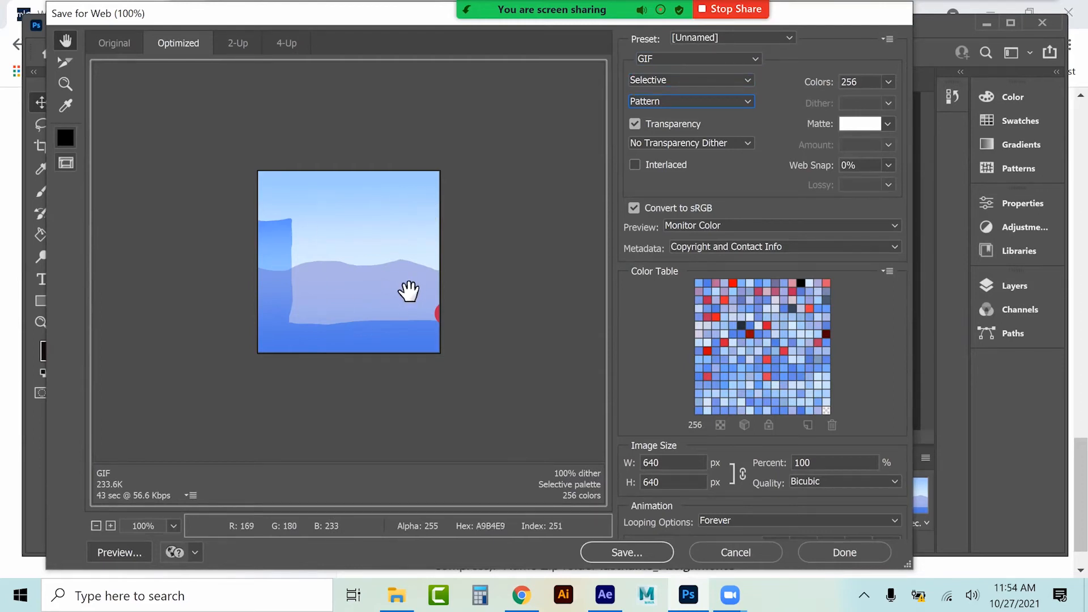
left_click(686, 104)
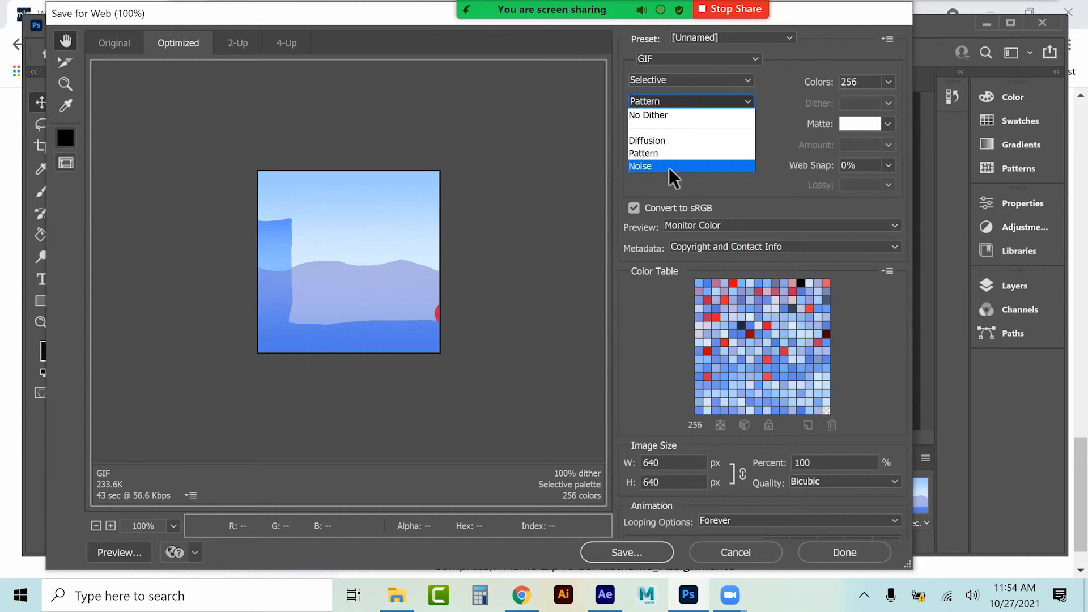
left_click(670, 166)
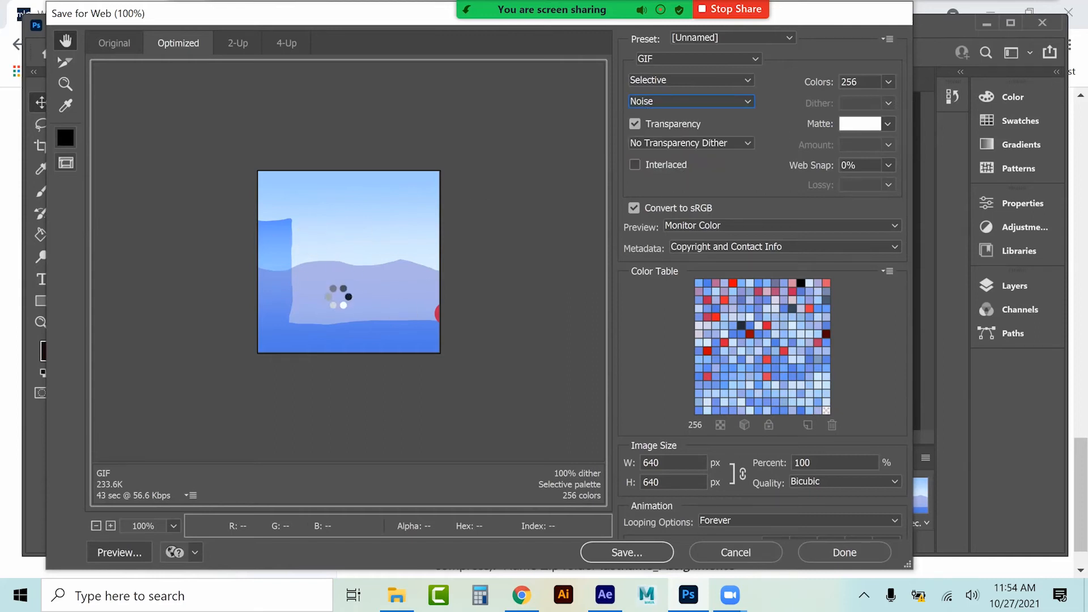
key("ctrl+plus")
key("ctrl+plus")
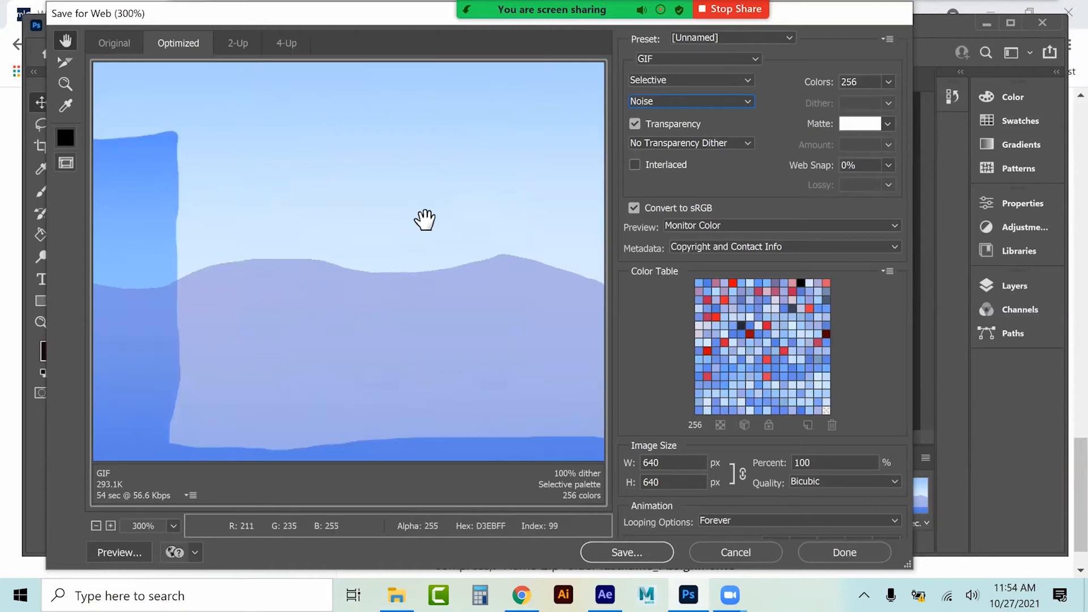
left_click(670, 101)
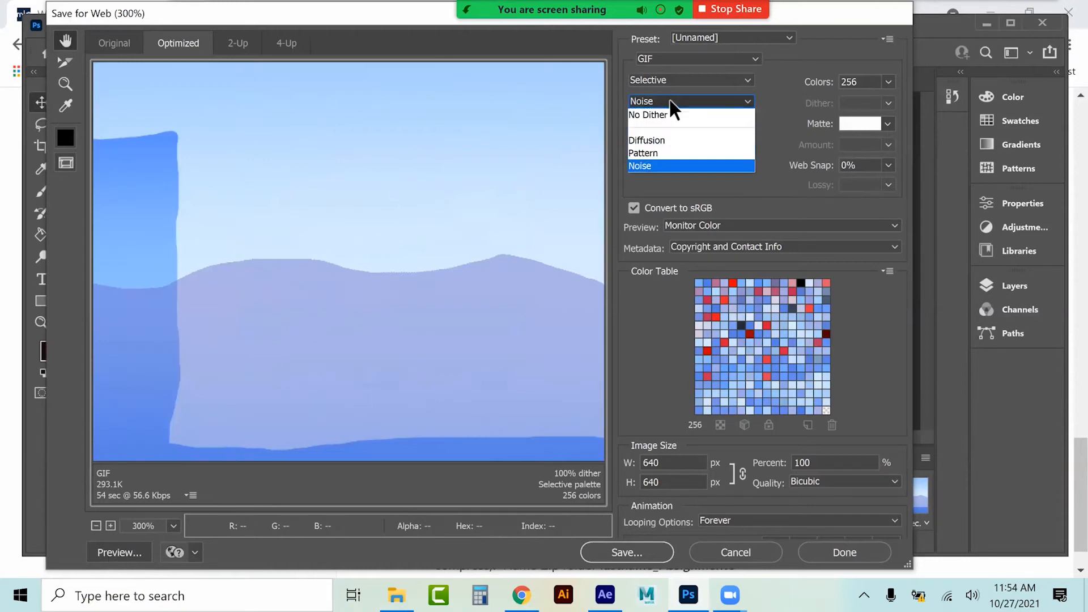
left_click(673, 142)
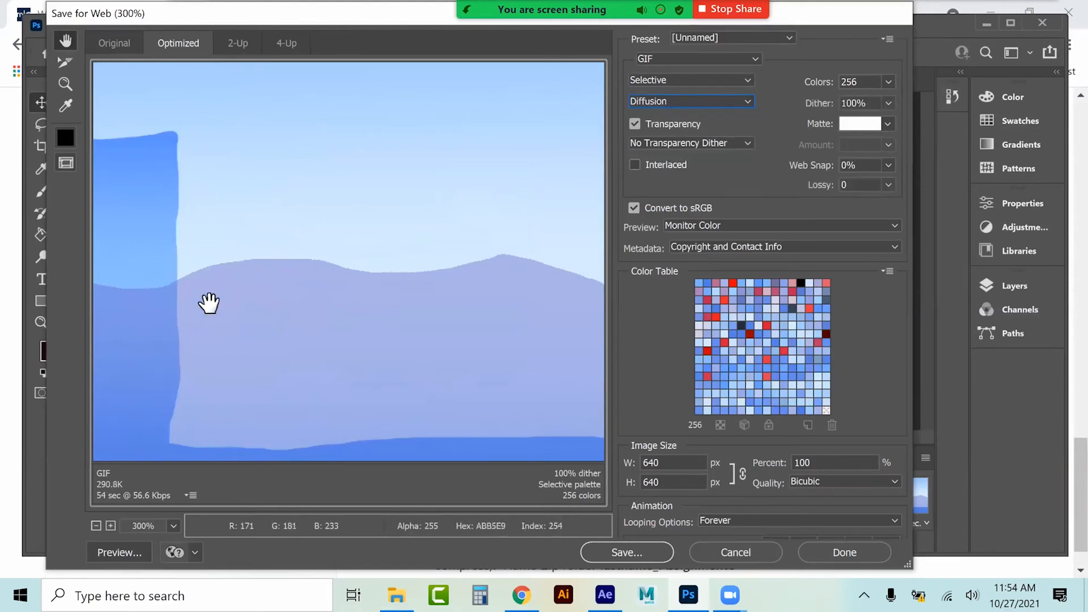
Set the GIF's dither method to No Dither and turn off Transparency
left_click(659, 101)
left_click(658, 113)
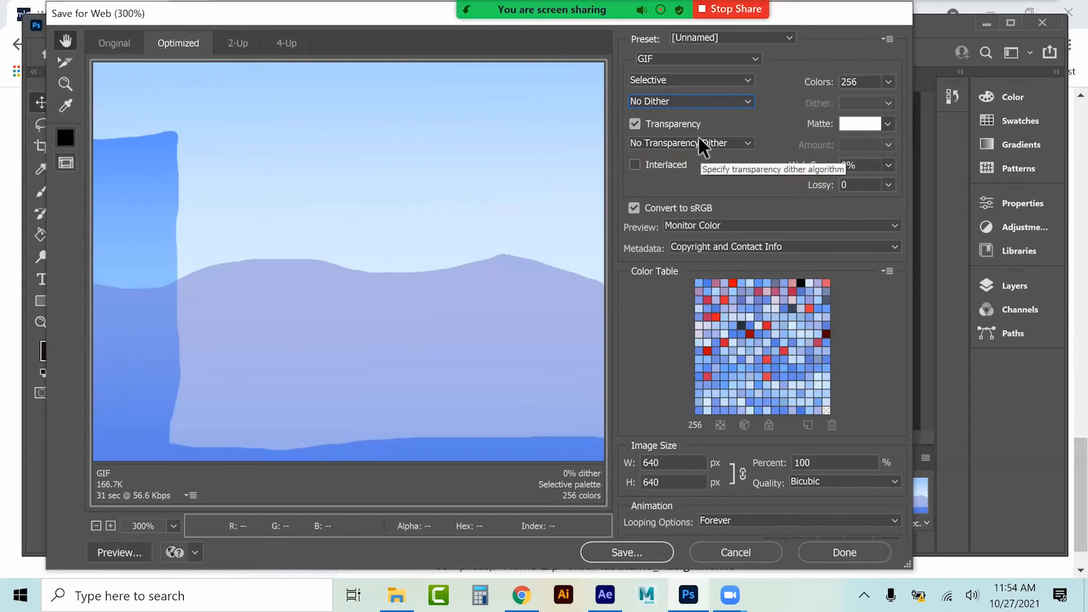
left_click(636, 124)
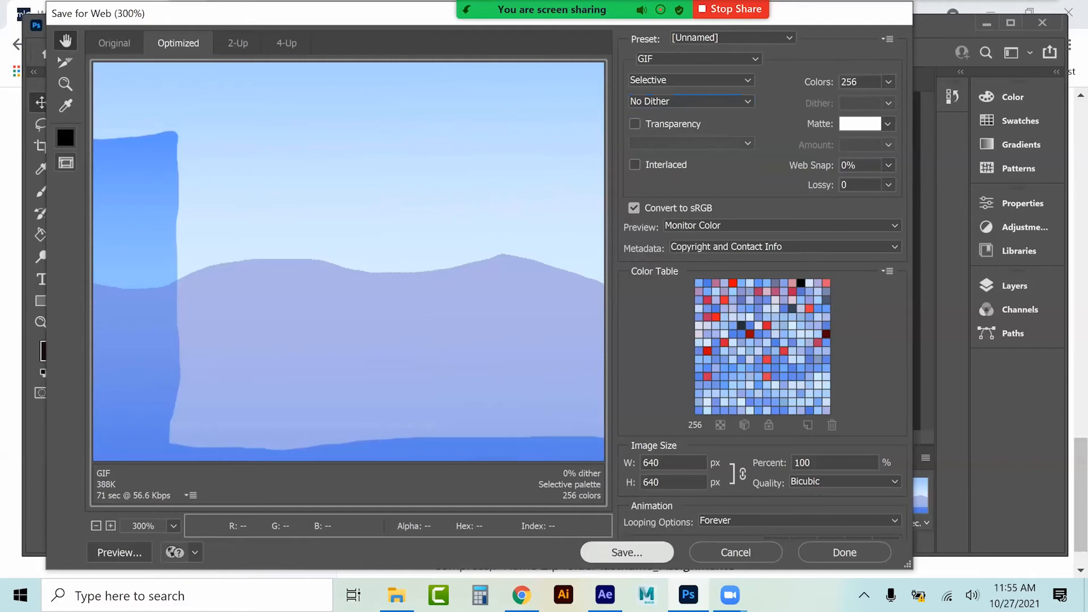
Start saving the optimized GIF and choose the surname-labelled Assignment6 folder inside Assignment 6_GIFanimations as the destination
left_click(627, 553)
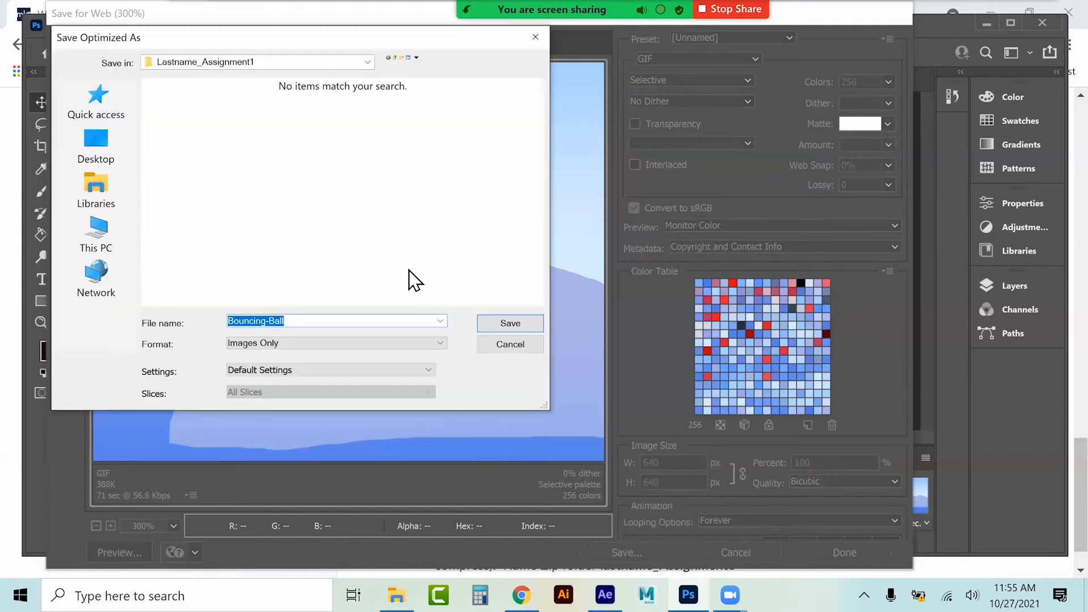
left_click(204, 69)
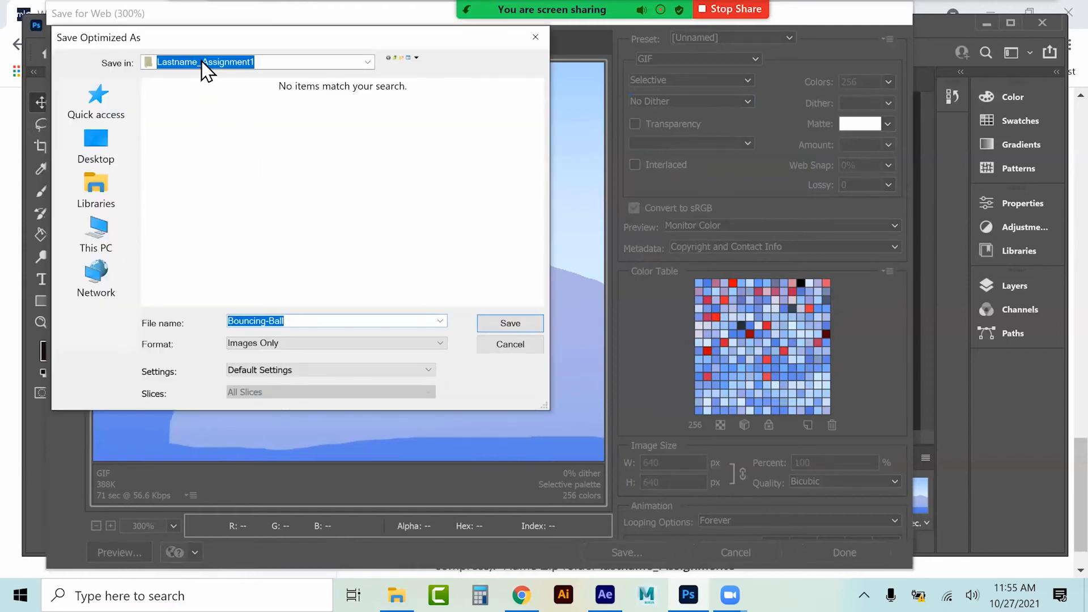
left_click(202, 62)
left_click(213, 161)
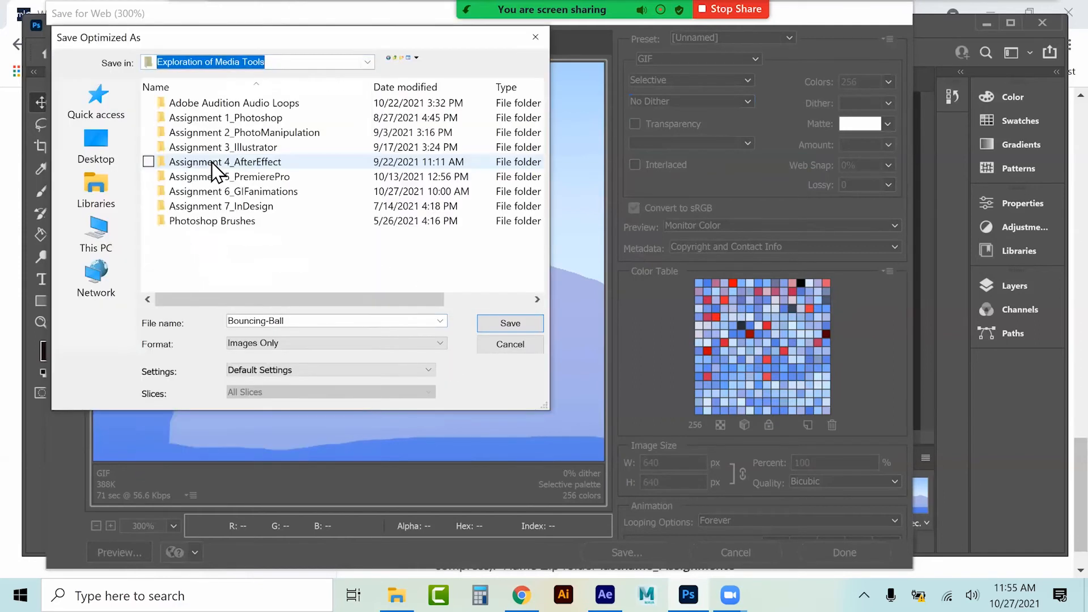
double_click(220, 191)
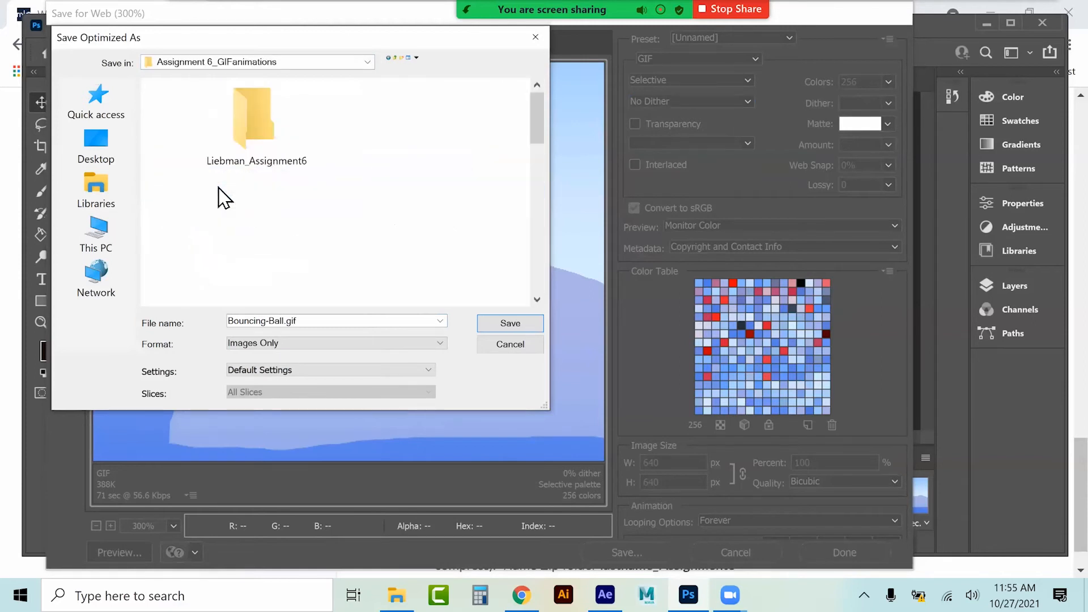
double_click(261, 148)
Name the GIF Lastname_AnimatedGIF, keep the format at Images Only, and save it
left_click(329, 330)
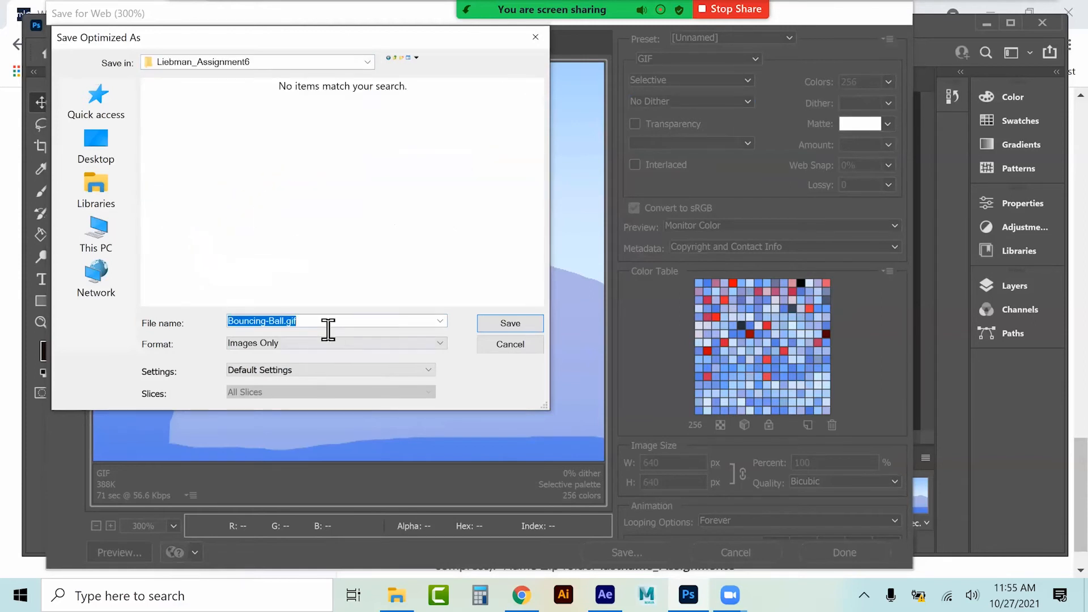
type("Lastname_AnimatedGIF")
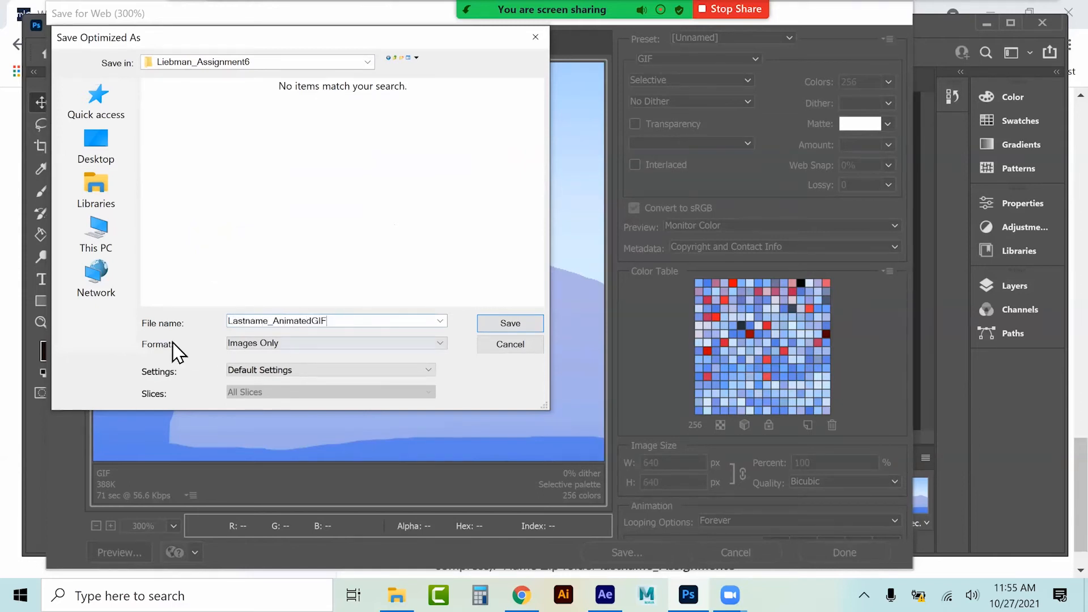
left_click(416, 343)
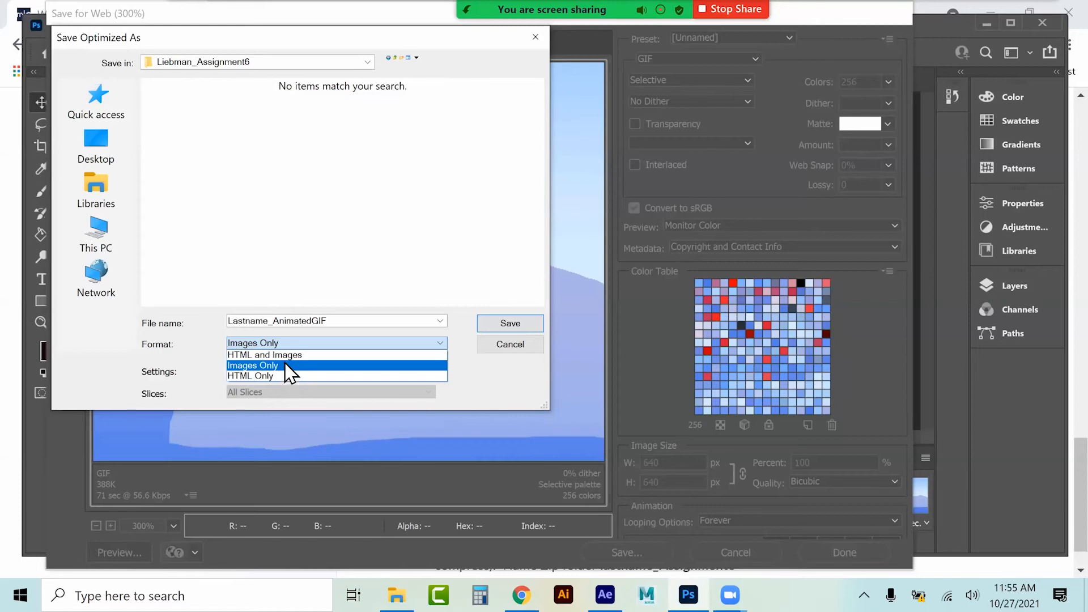
left_click(252, 366)
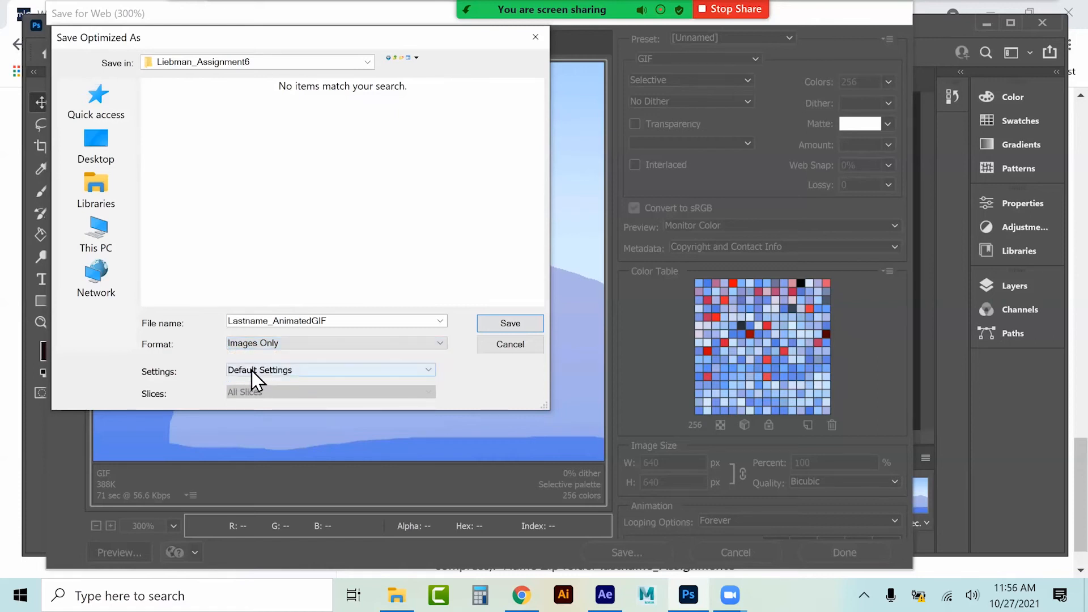
left_click(509, 327)
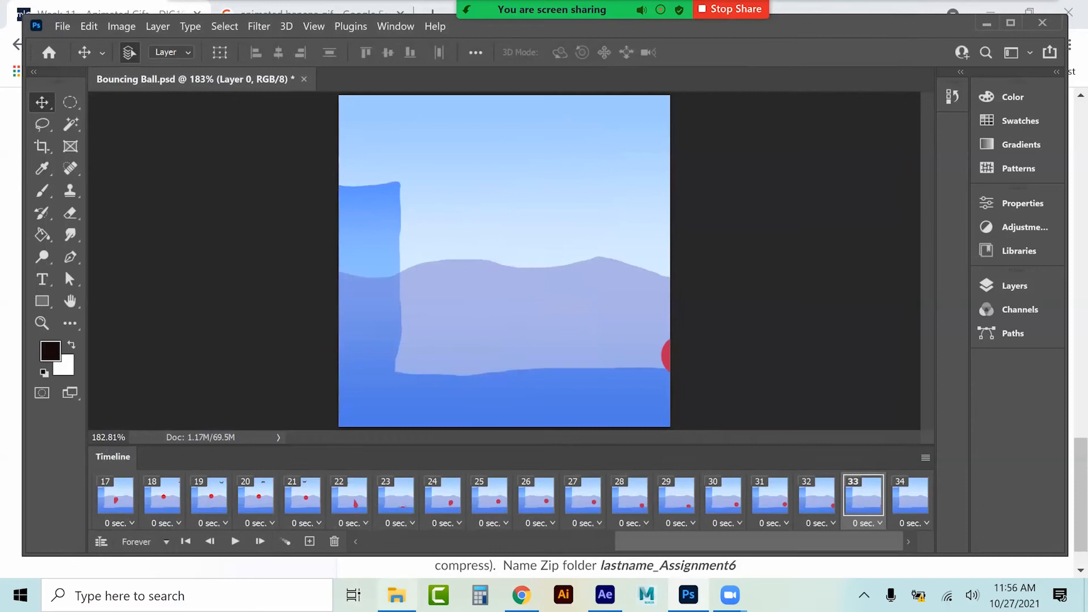
Switch to File Explorer and locate the exported Lastname_AnimatedGIF in the surname-labelled folder inside Assignment 6_GIFanimations
left_click(397, 595)
double_click(301, 368)
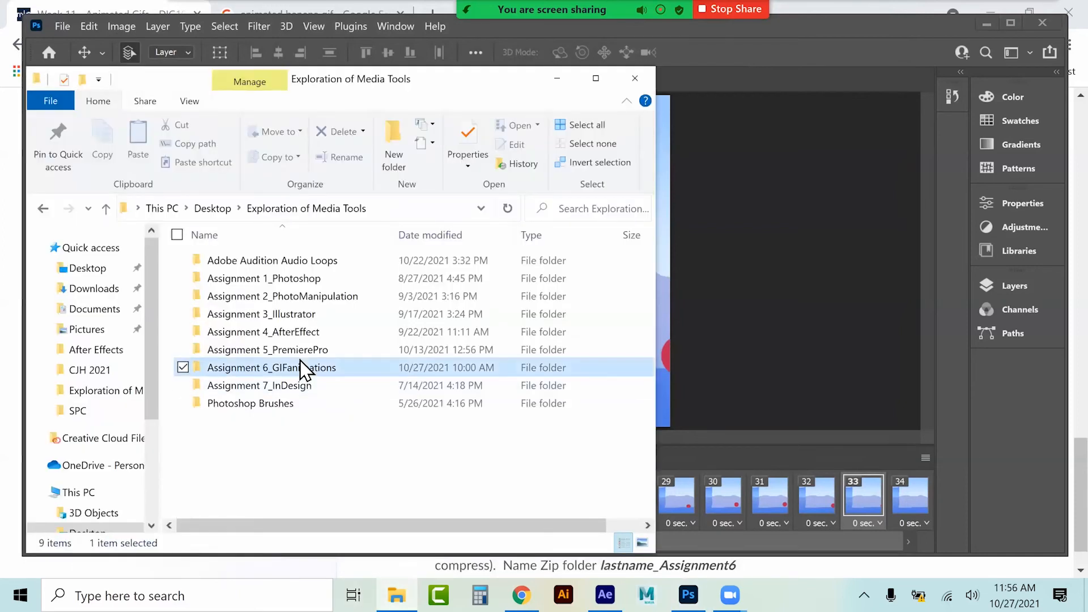
left_click(221, 286)
double_click(221, 287)
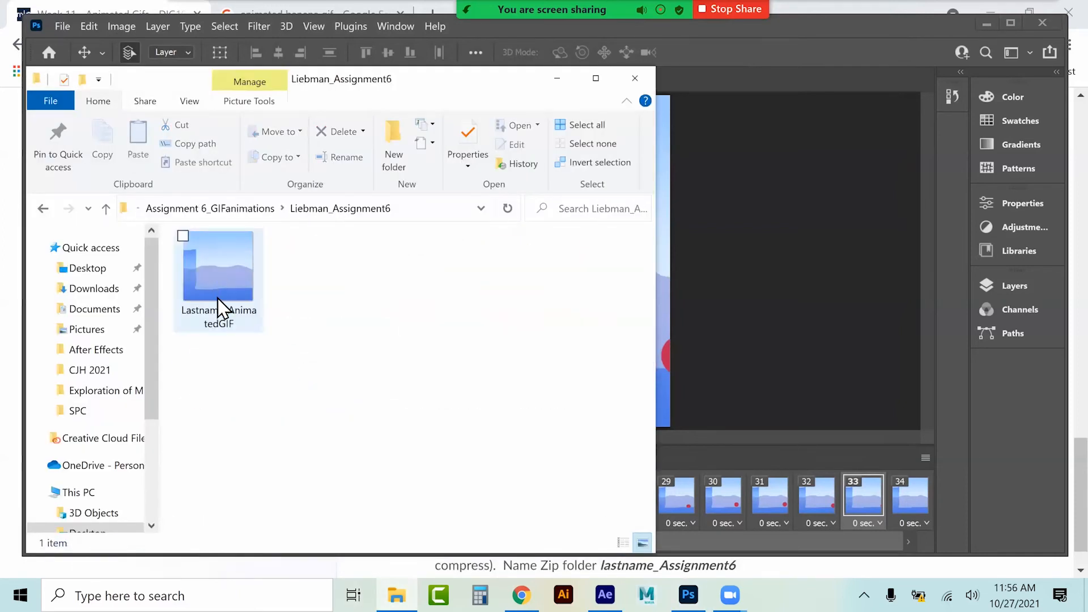
left_click(242, 298)
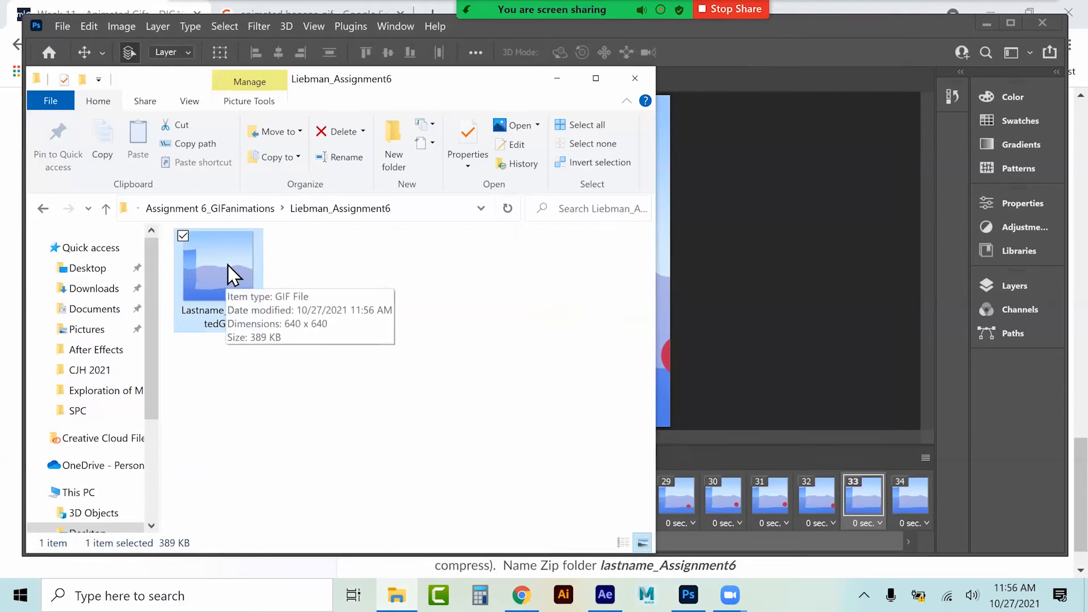
Open the exported Lastname_AnimatedGIF from the folder to preview it, and close the preview
key("Return")
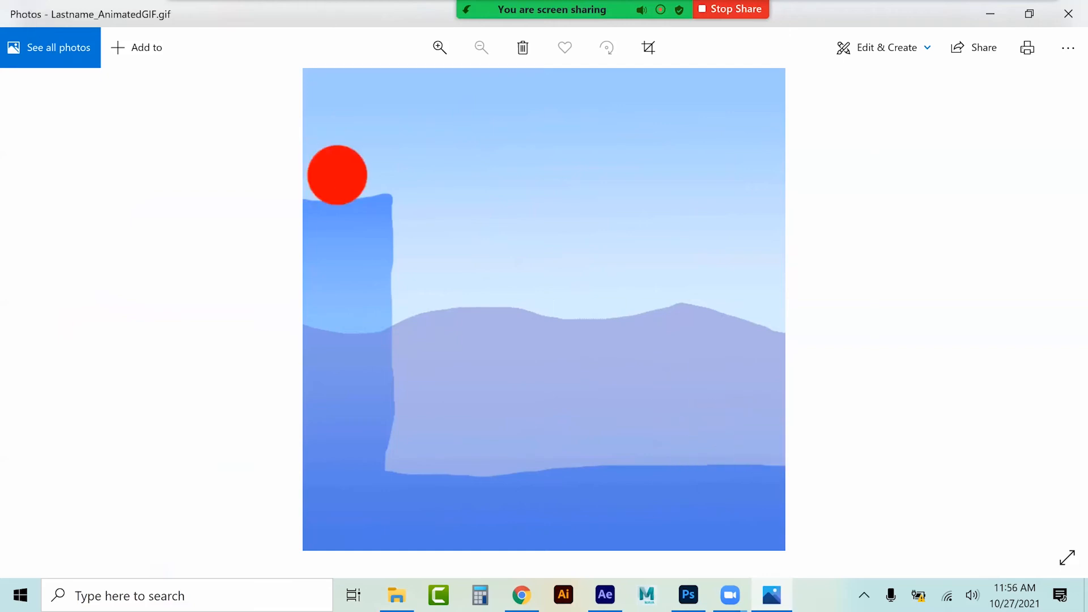
key("alt+F4")
double_click(227, 286)
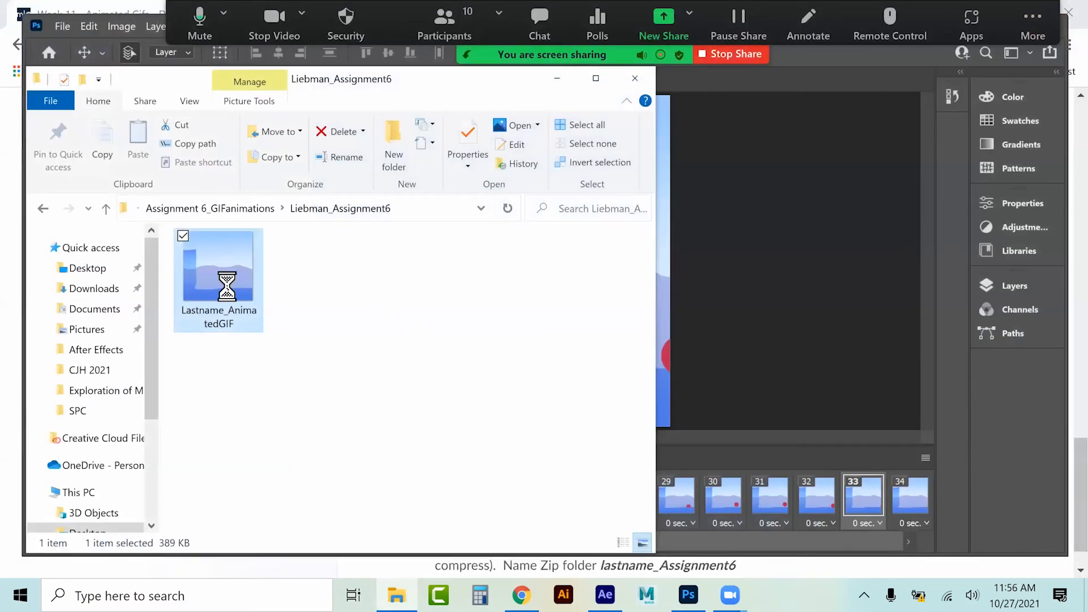
Preview Lastname_AnimatedGIF in Internet Explorer, postponing the browser setup and enlarging the image, and close the browser
right_click(226, 286)
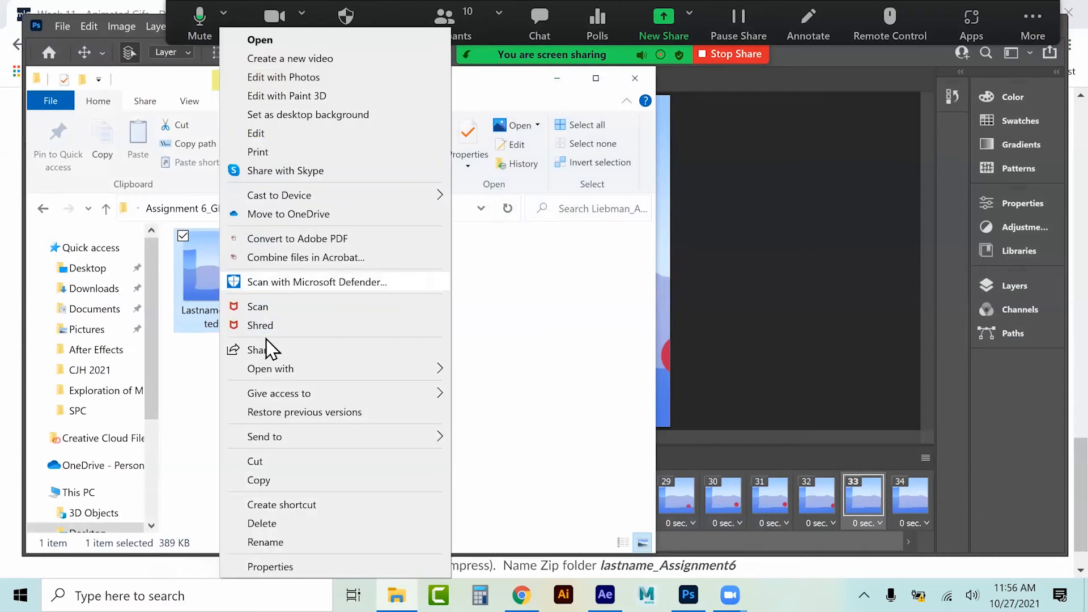
mouse_move(276, 369)
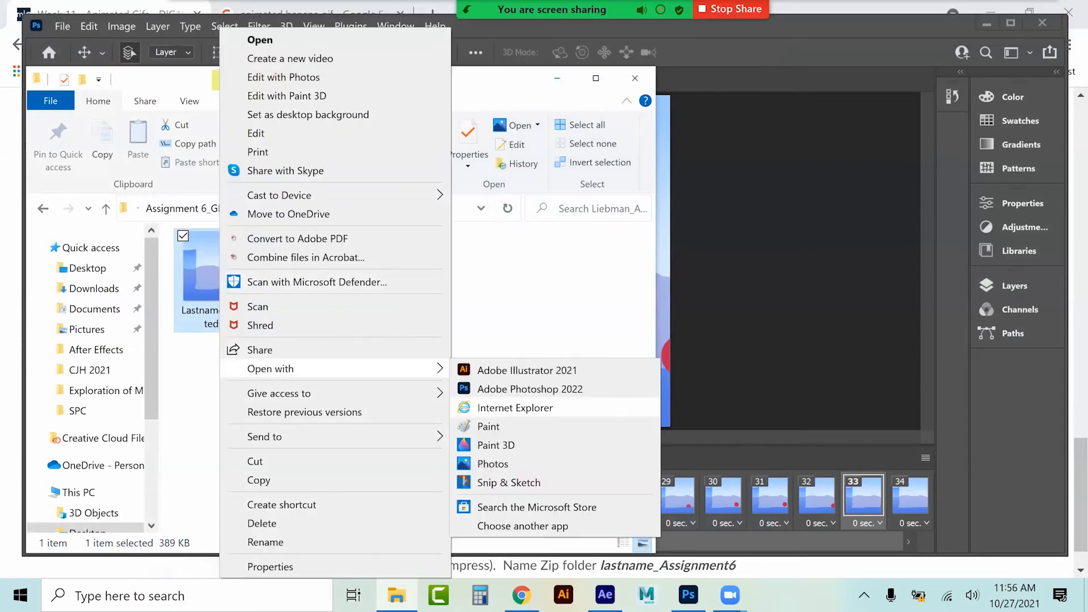
left_click(498, 406)
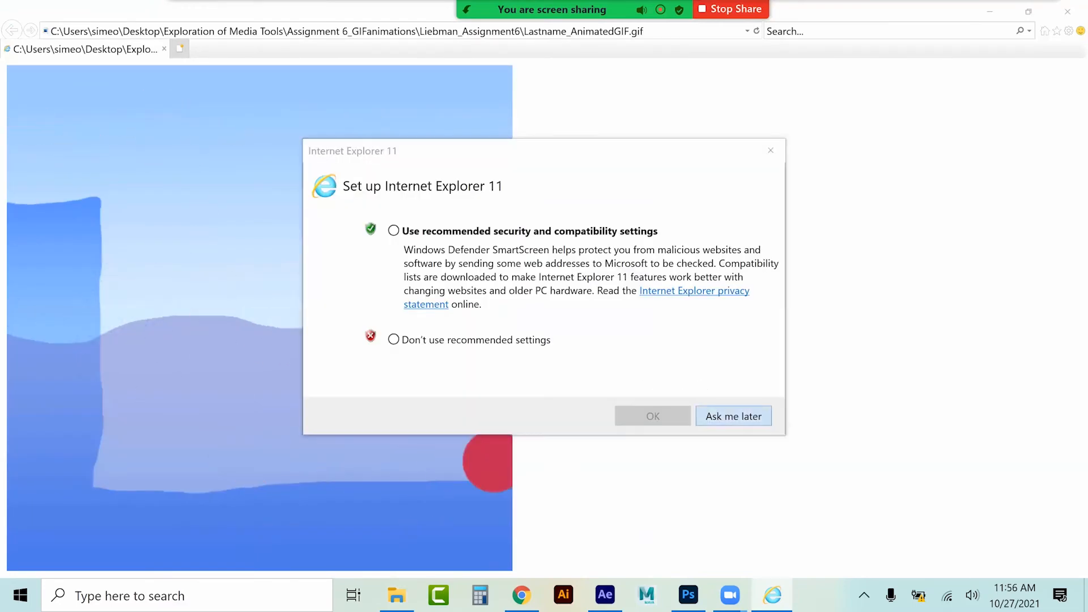
left_click(733, 416)
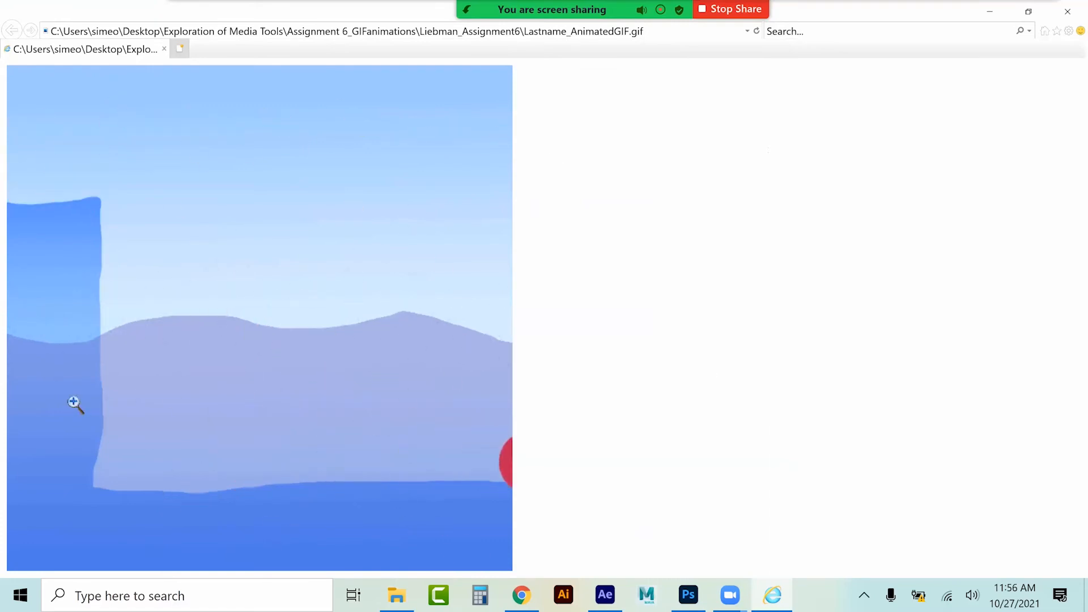
left_click(252, 359)
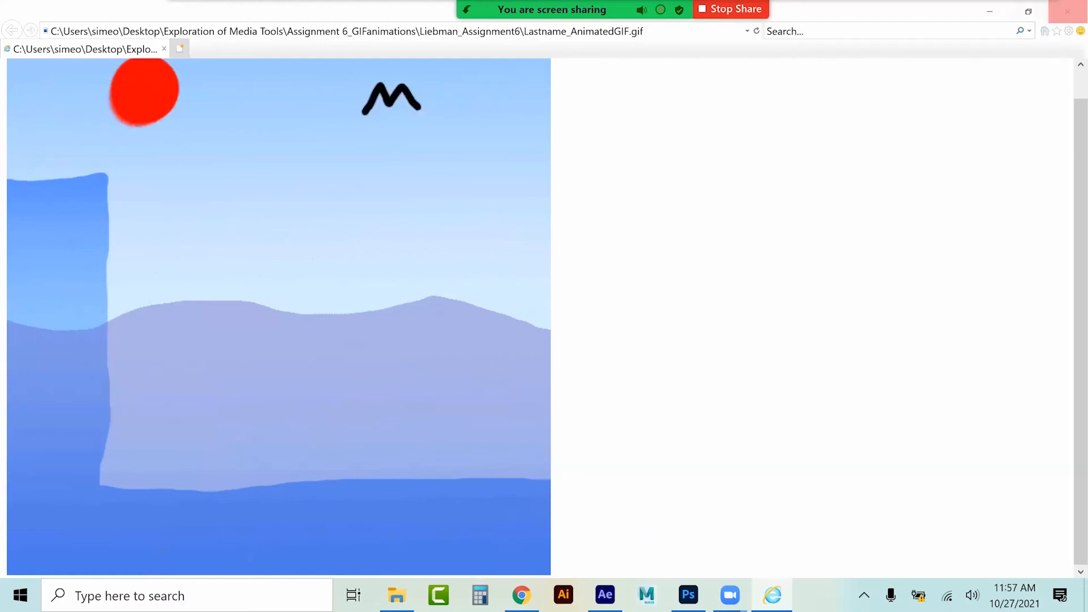
left_click(1068, 12)
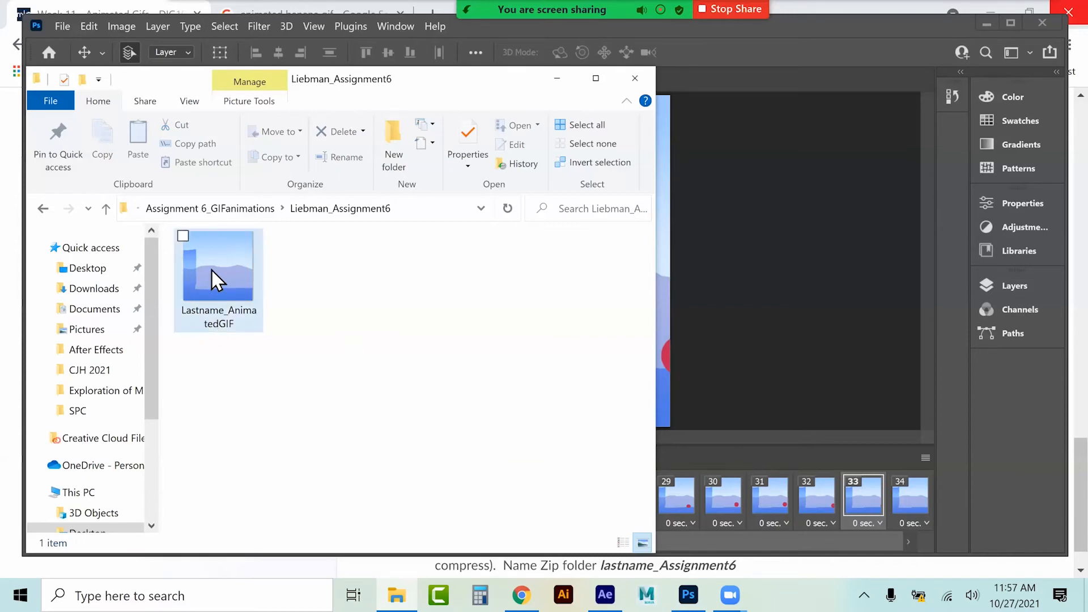
Minimize File Explorer and close the Bouncing Ball.psd document in Photoshop
left_click(557, 79)
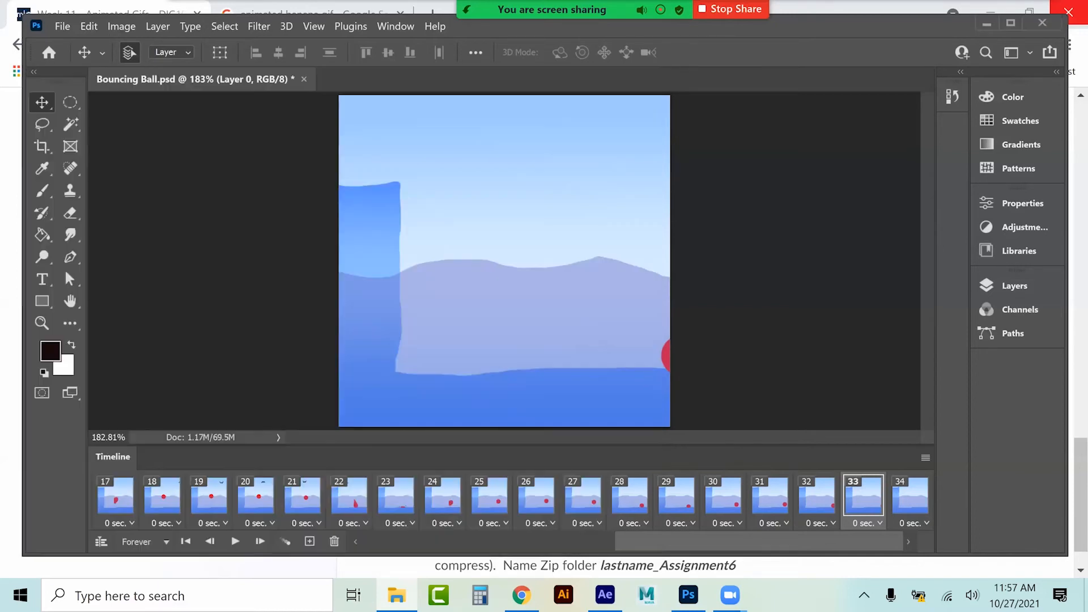
left_click(305, 79)
left_click(657, 268)
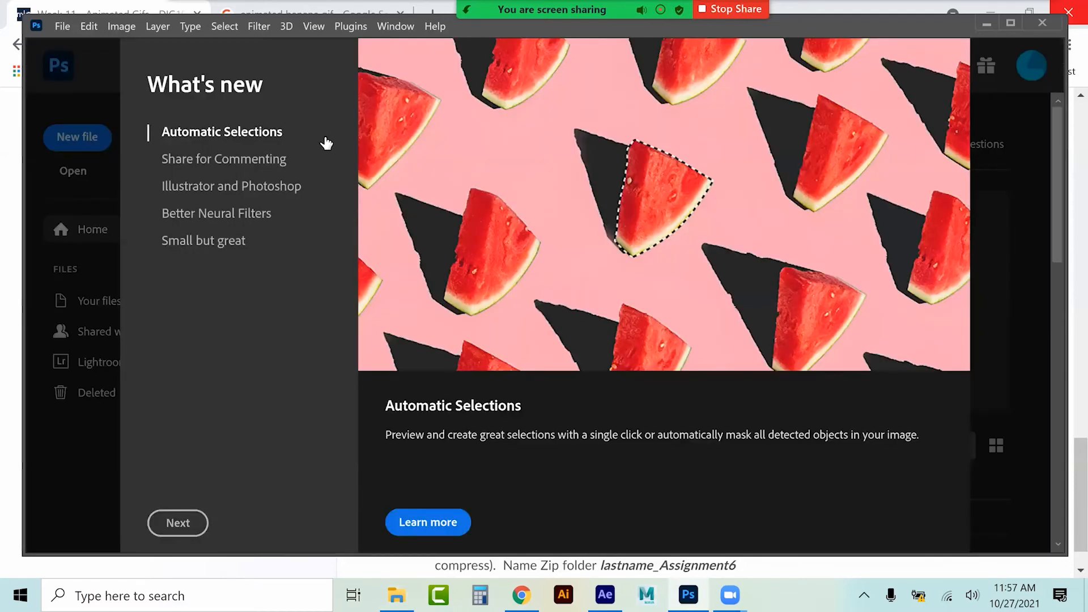
Open vans.psd from the PSDs4Giffing folder
left_click(60, 25)
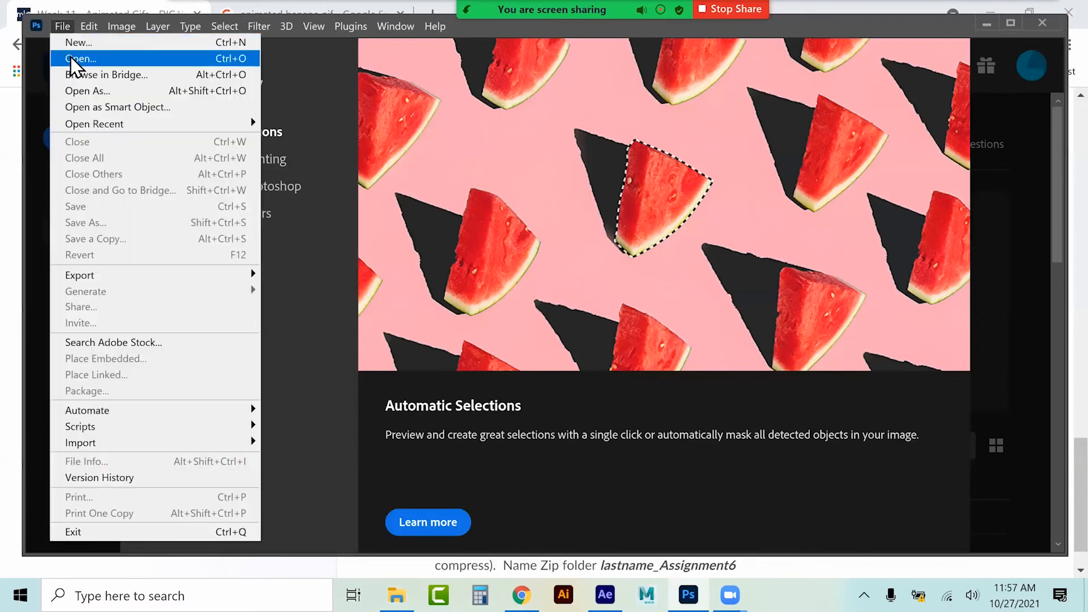
left_click(498, 242)
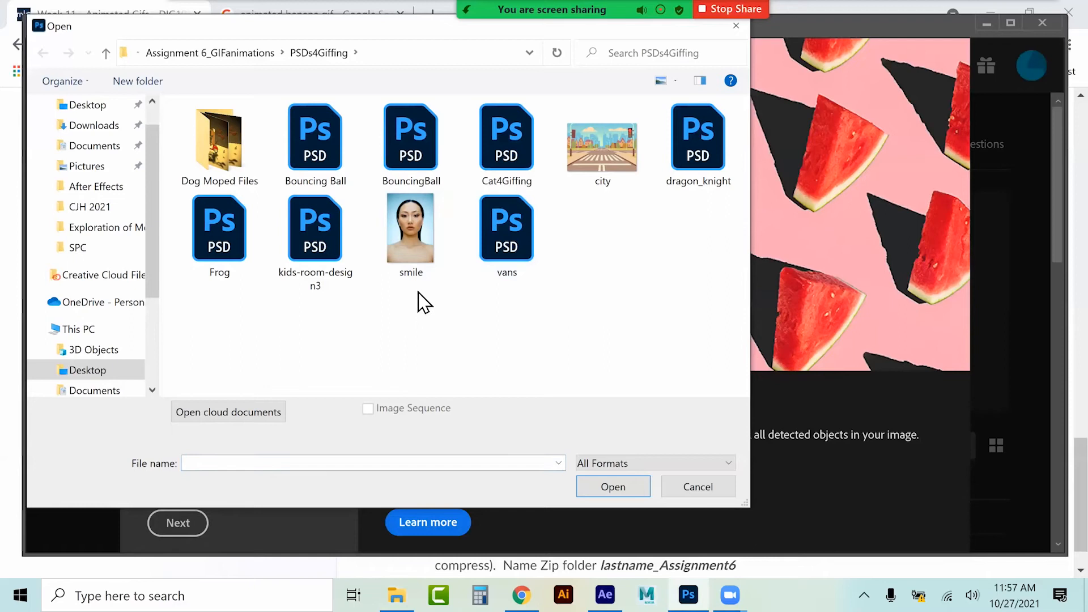
left_click(498, 235)
key("Return")
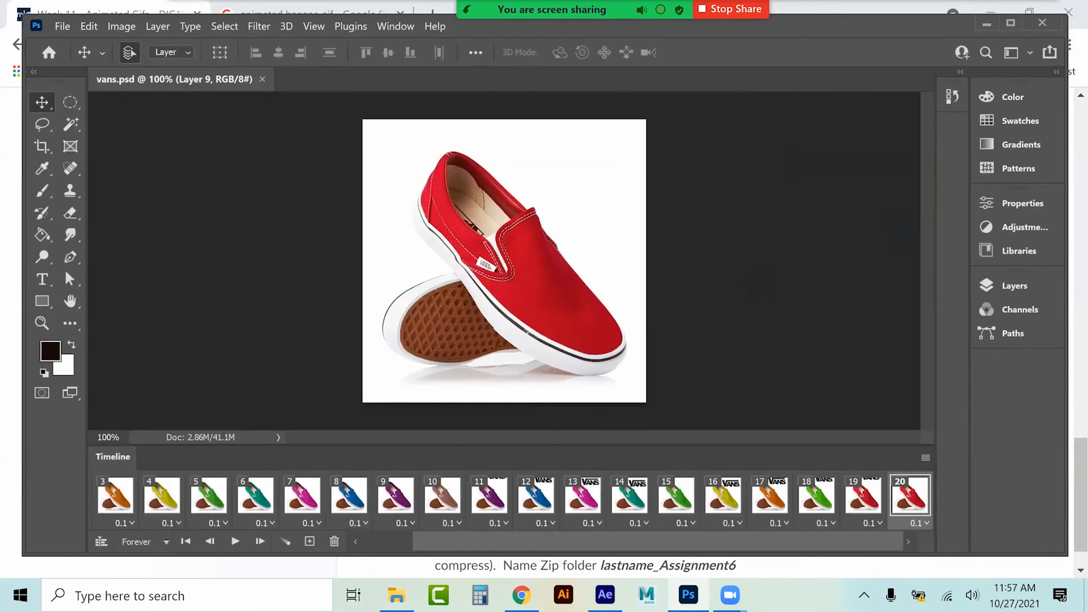
Examine the layers of vans.psd from Layer 9 down to Layer 0 and the first frames of its animation
left_click(1015, 286)
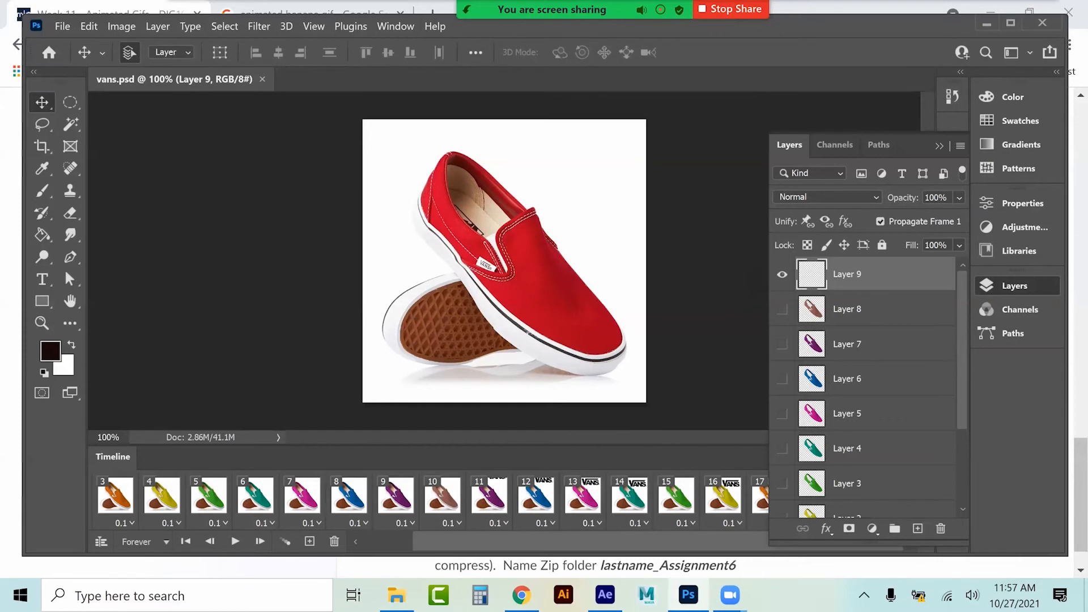
scroll(868, 386, "down", 5)
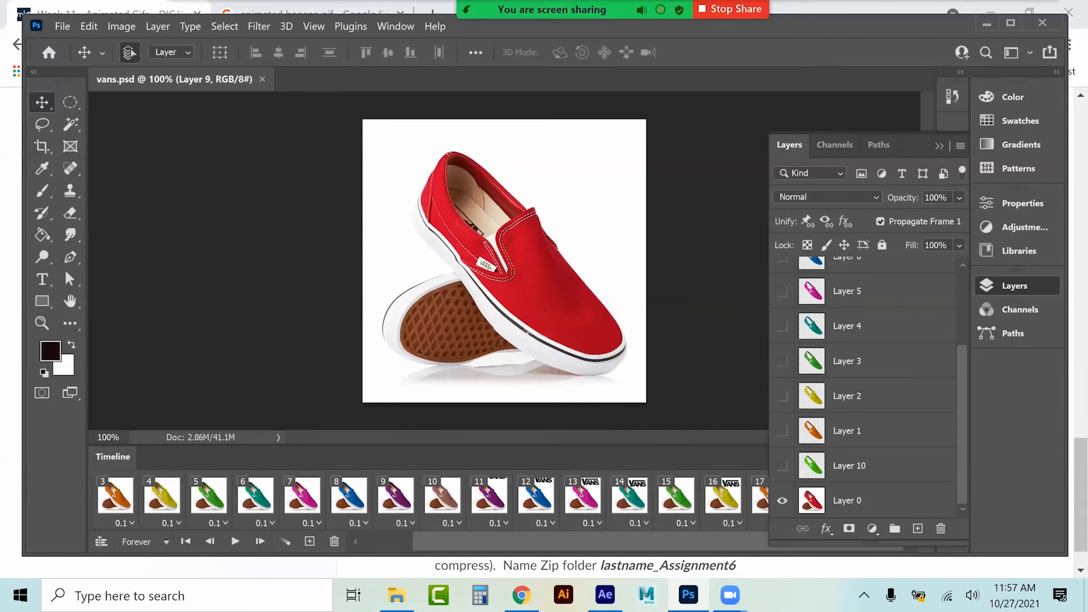
scroll(430, 499, "left", 2)
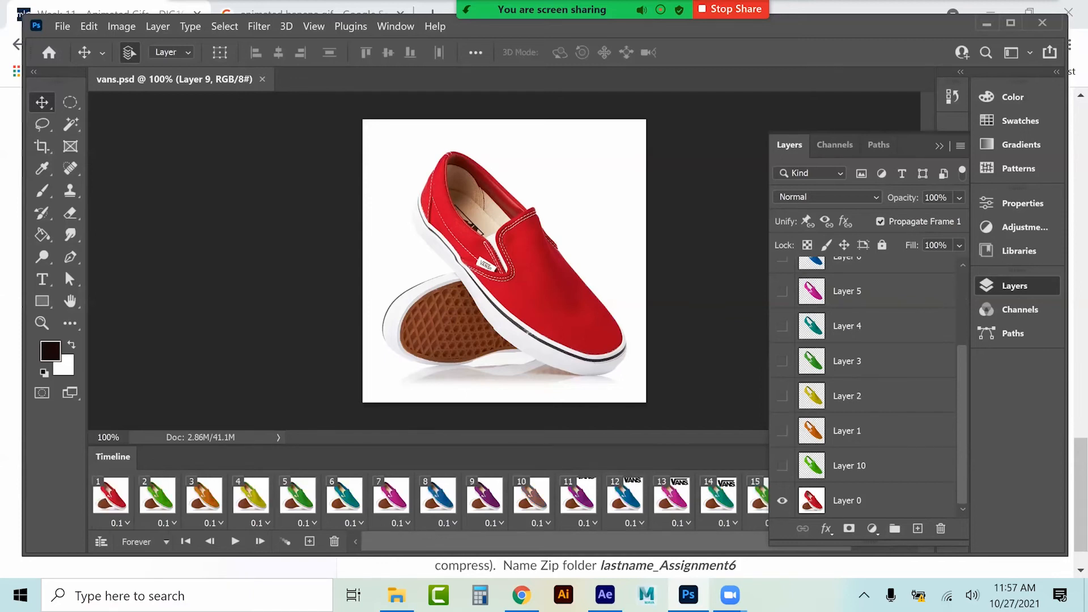
scroll(867, 385, "up", 2)
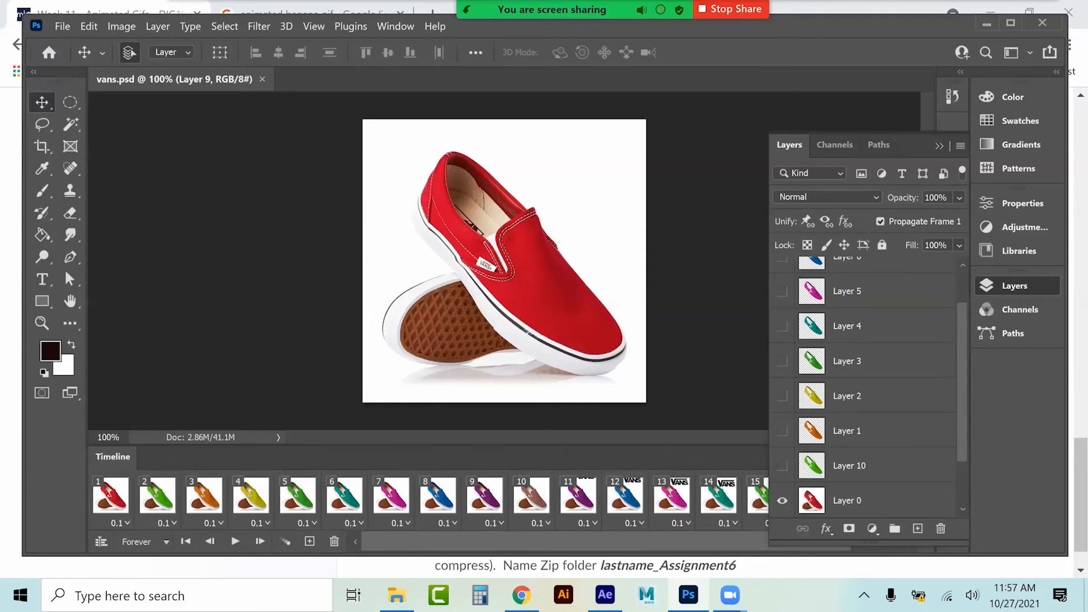
scroll(867, 386, "up", 3)
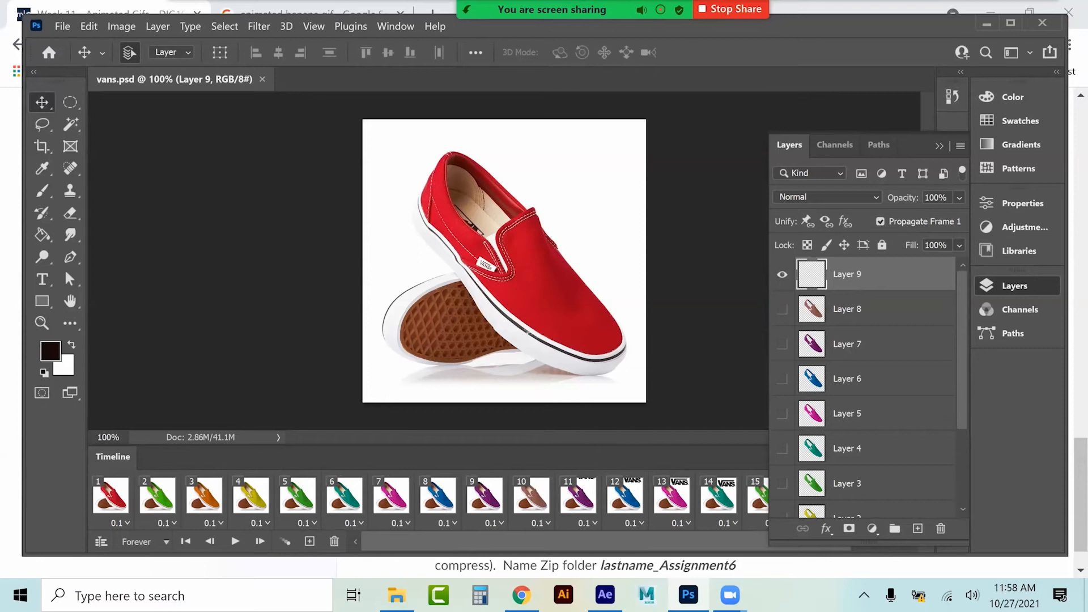
Delete frames 11 to 20 from the vans.psd animation and play the remaining frames
left_click(578, 496)
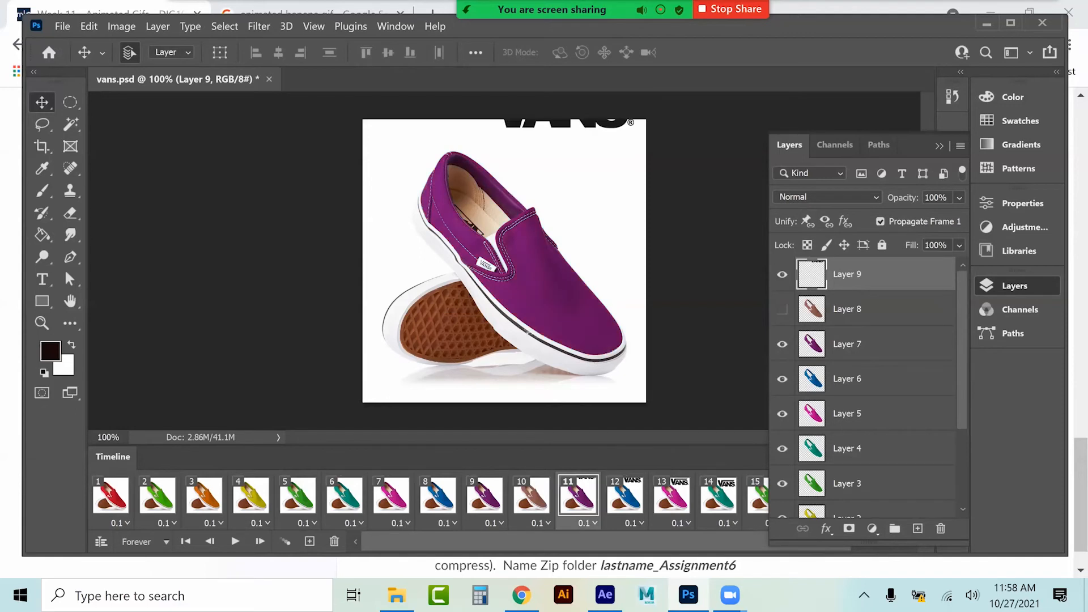
left_click_drag(583, 542, 635, 542)
key("F7")
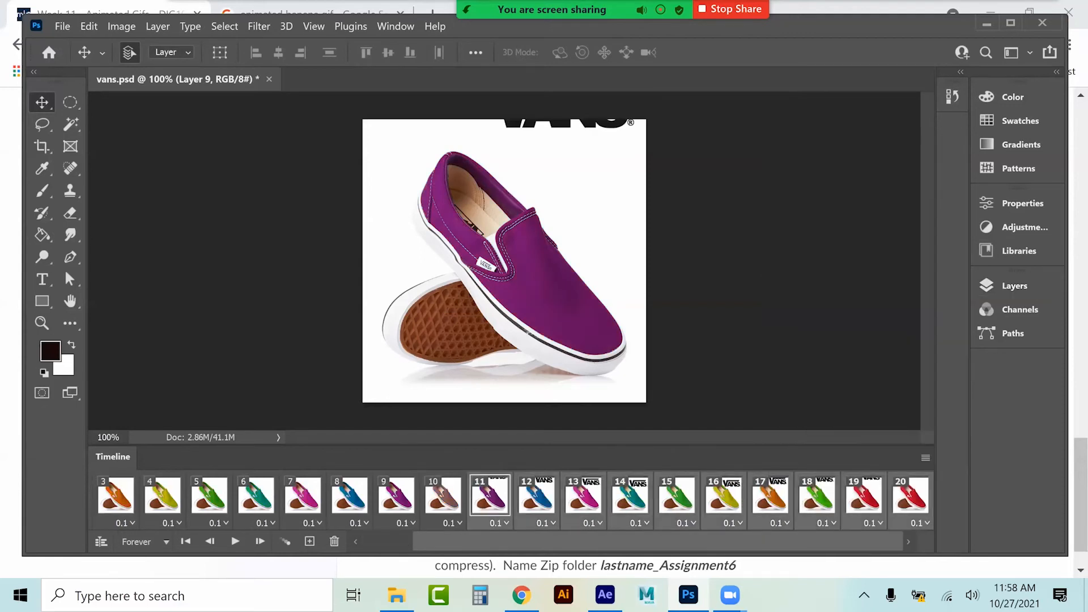
key("Delete")
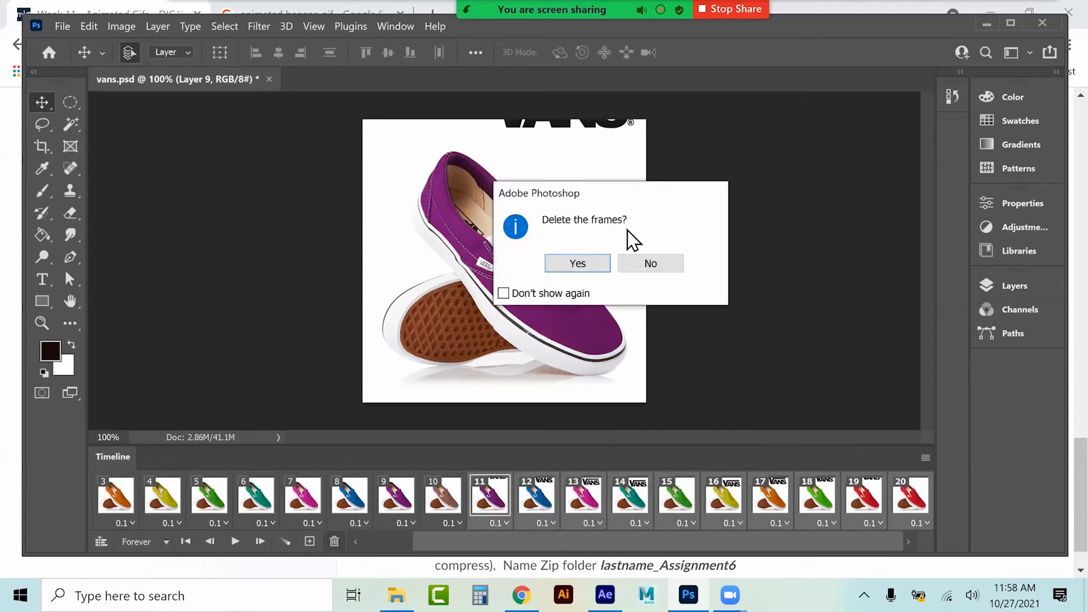
left_click(604, 263)
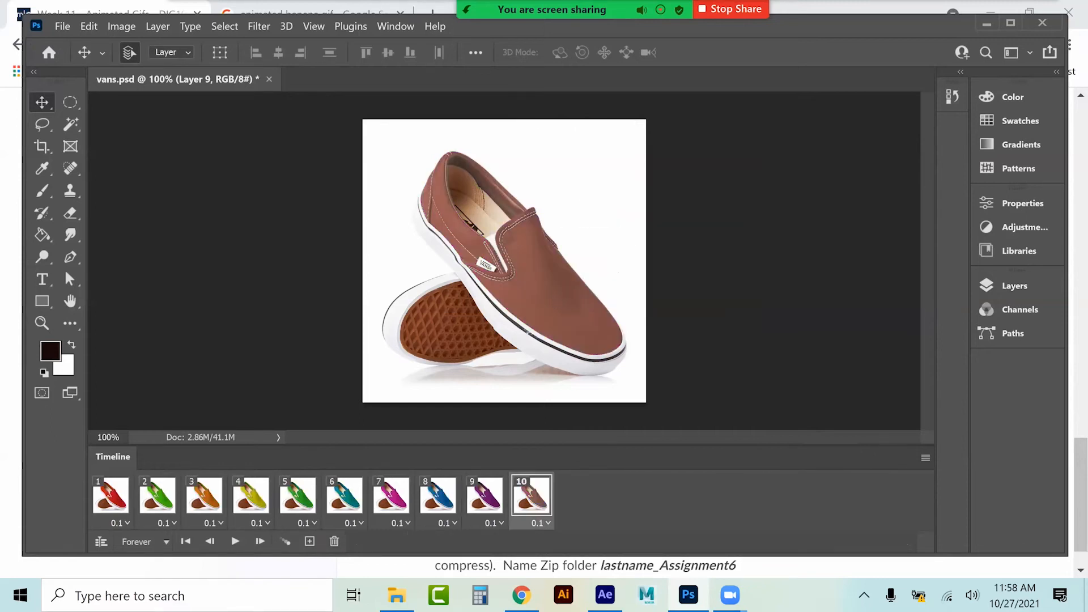
left_click(235, 541)
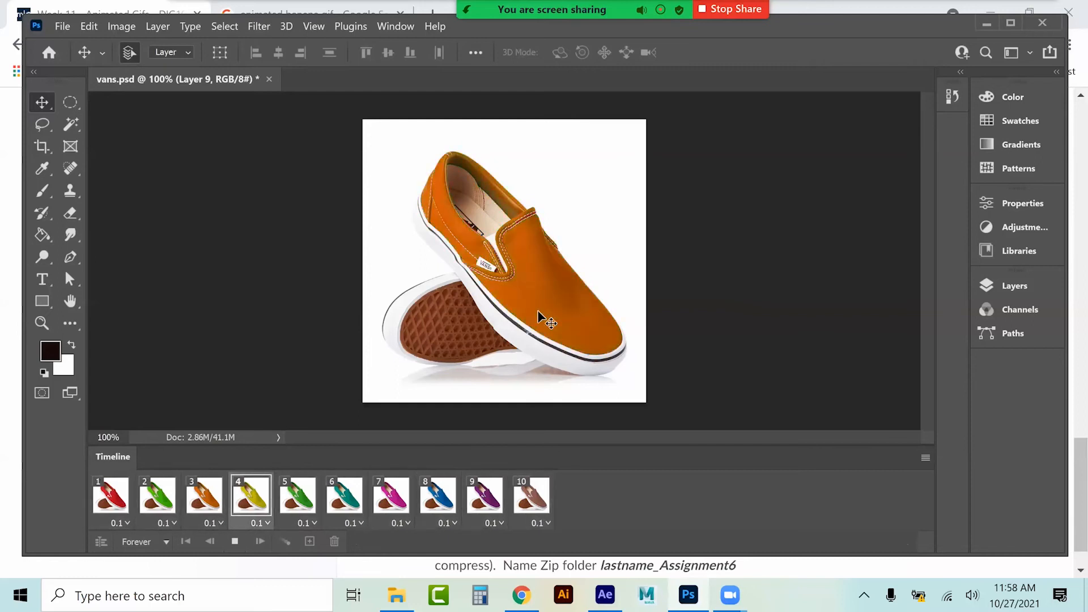
In frame 10, show Layer 9 and move the VANS logo up until only its lower edge remains on the canvas
left_click(532, 496)
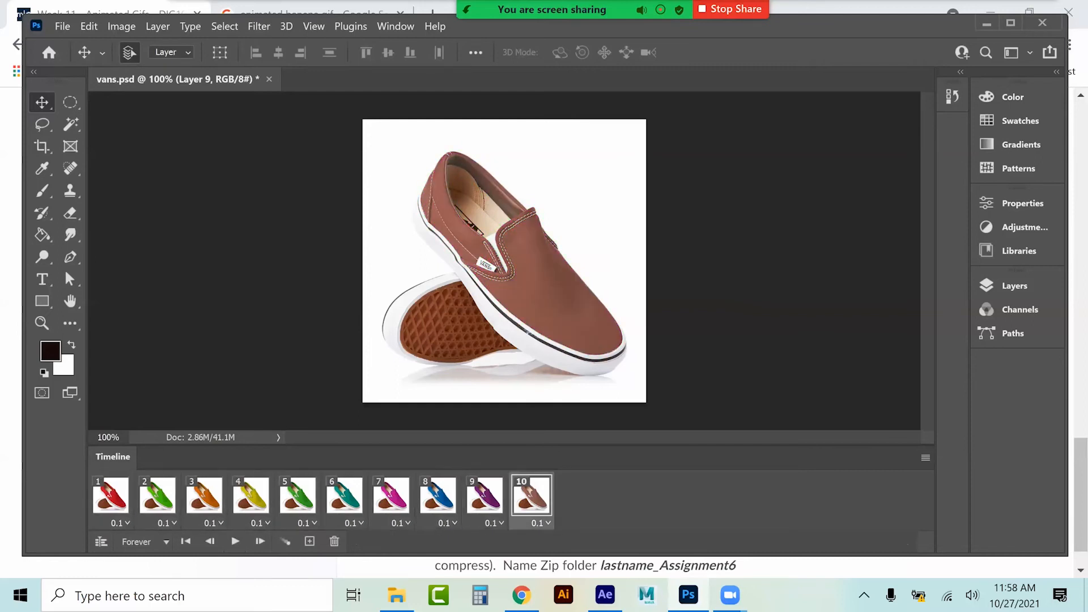
left_click(1015, 286)
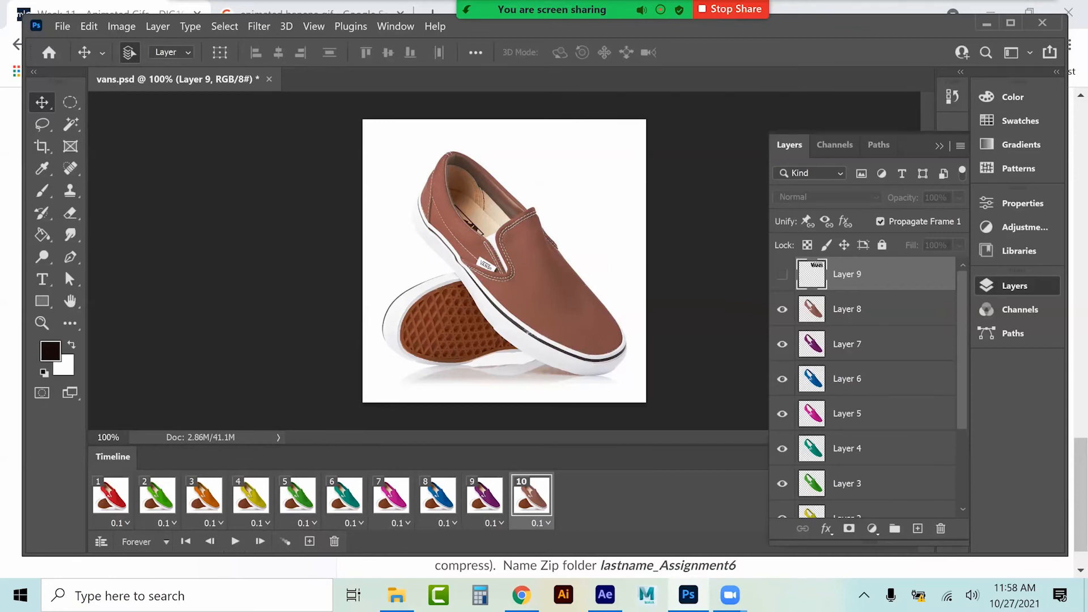
left_click(782, 274)
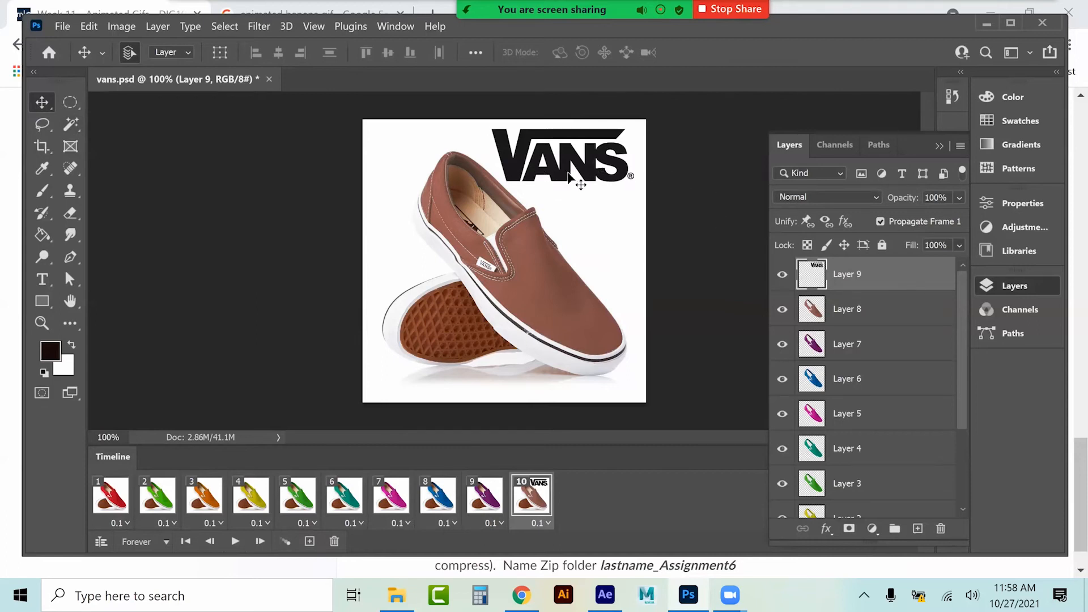
left_click_drag(564, 180, 559, 127)
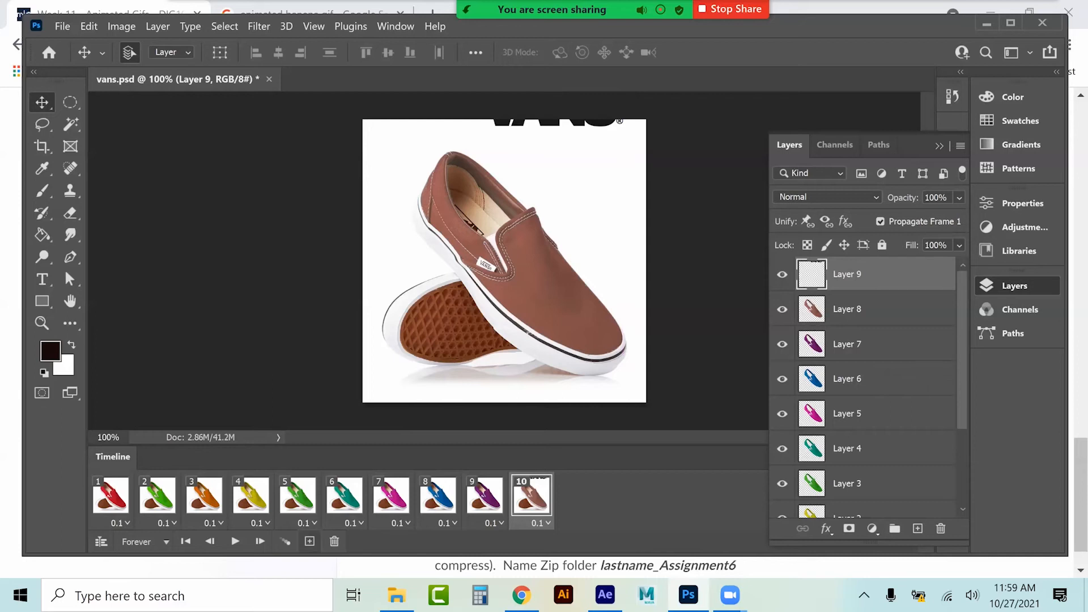
Duplicate frame 10 as frame 11, move the VANS logo partly down into the canvas, and hide Layer 8 for the purple shoe
left_click(310, 541)
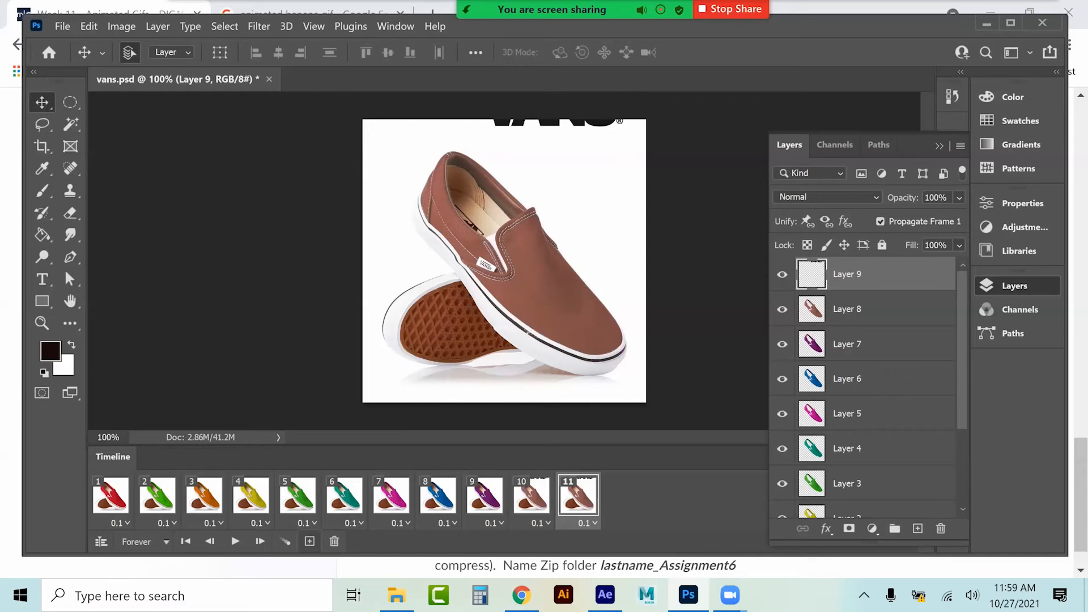
left_click_drag(604, 133, 609, 157)
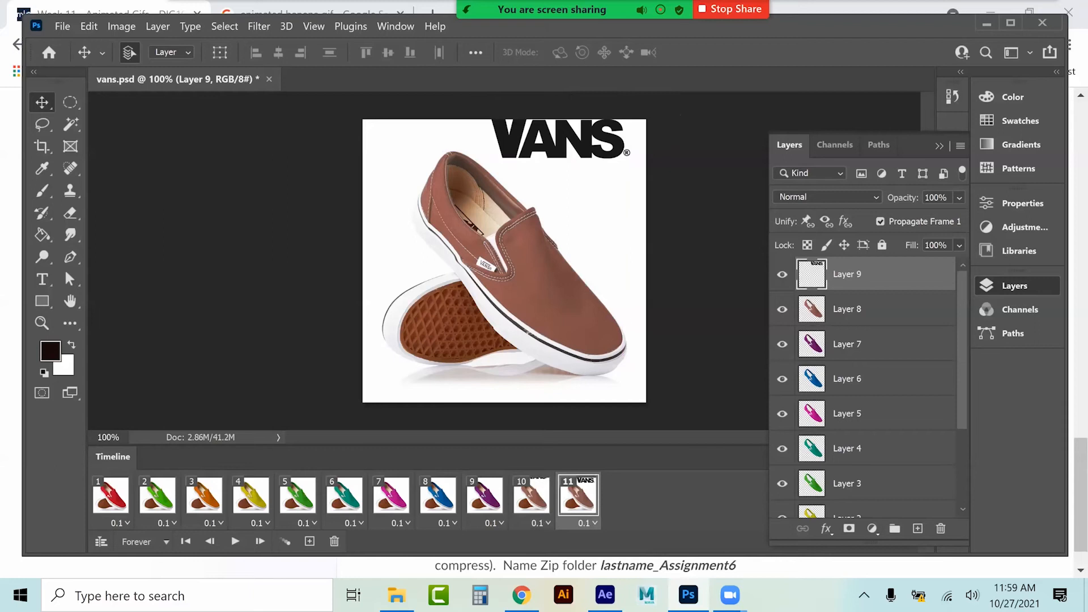
left_click(783, 309)
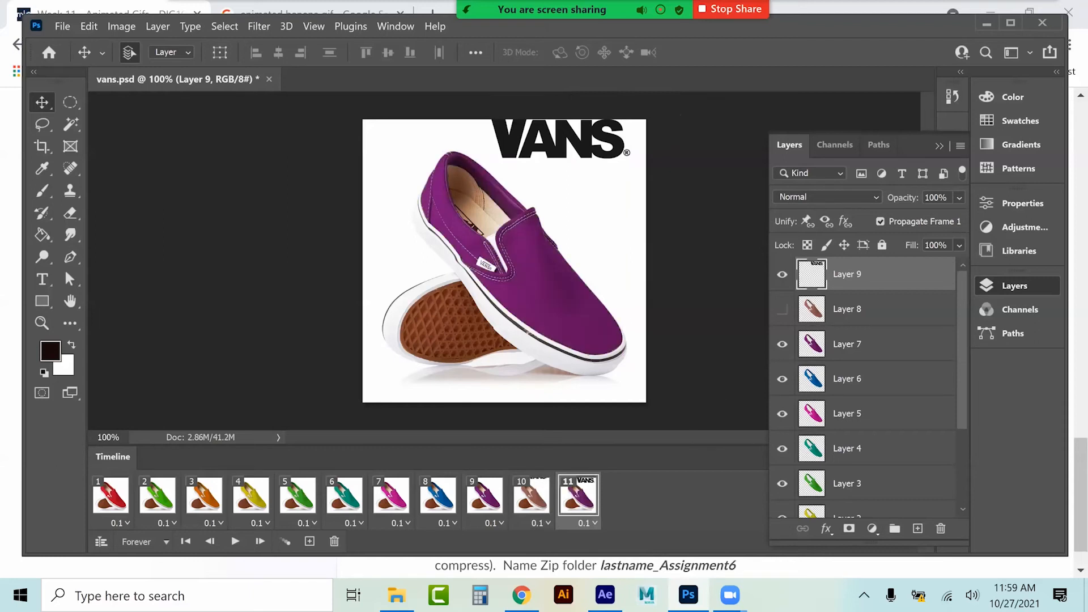
Duplicate frame 11 as frame 12, move the VANS logo down until fully inside the canvas, and hide Layer 7 for the blue shoe
left_click(309, 541)
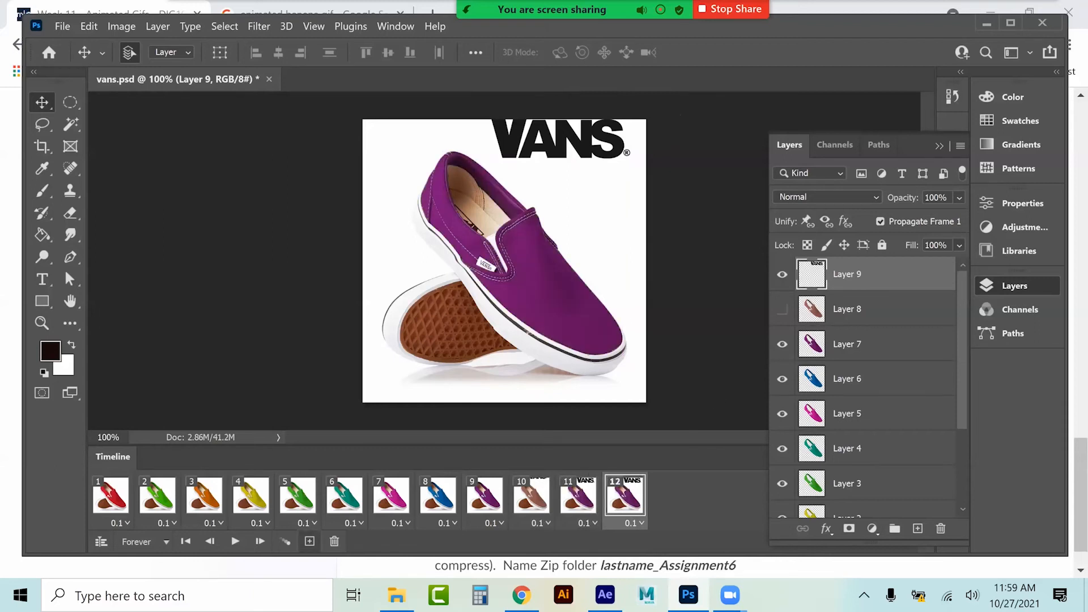
left_click_drag(581, 154, 585, 180)
left_click(782, 344)
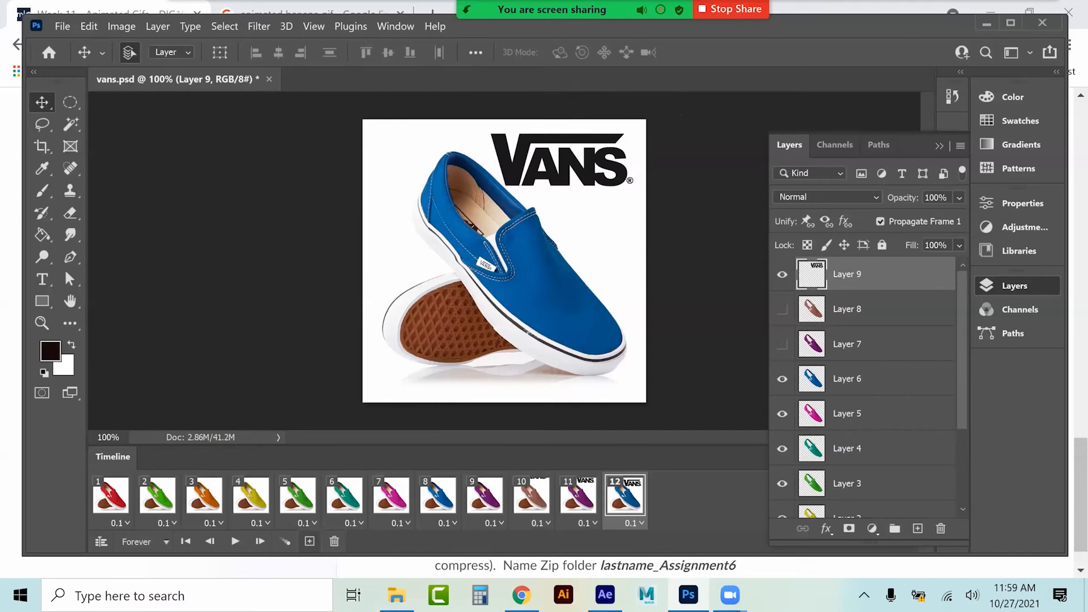
Add frame 13 with the VANS logo partly raised and Layer 6 hidden, and frame 14 with the logo higher and Layer 5 hidden
left_click(309, 541)
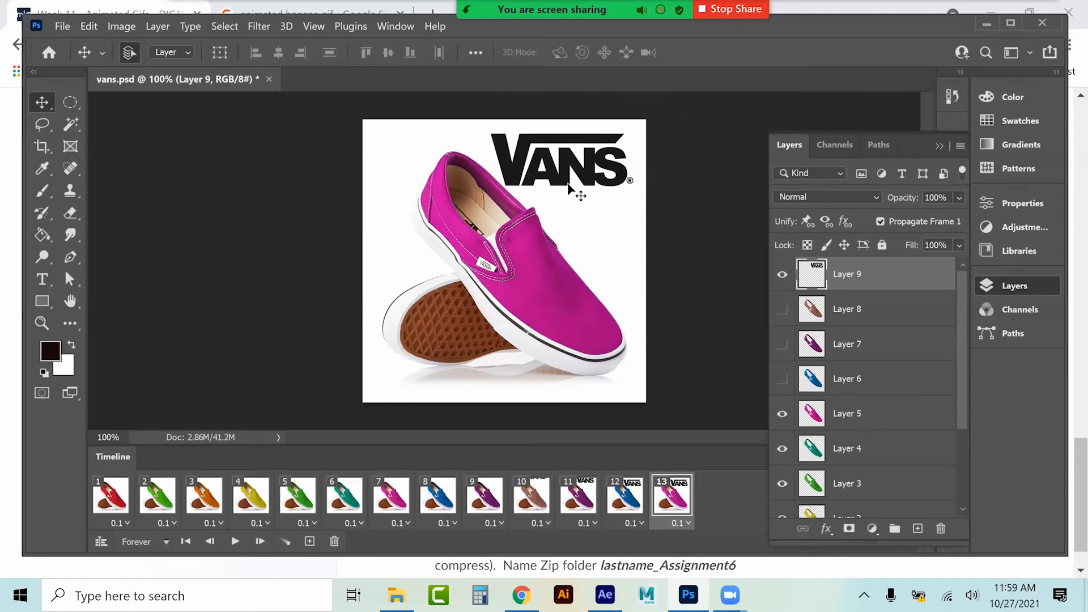
left_click_drag(587, 180, 588, 166)
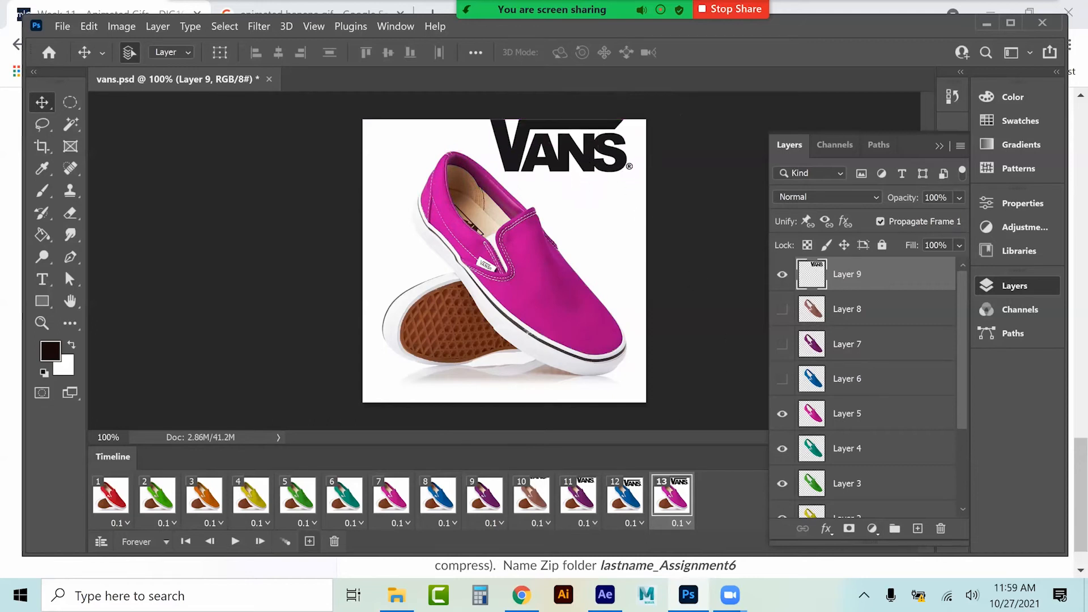
left_click(310, 541)
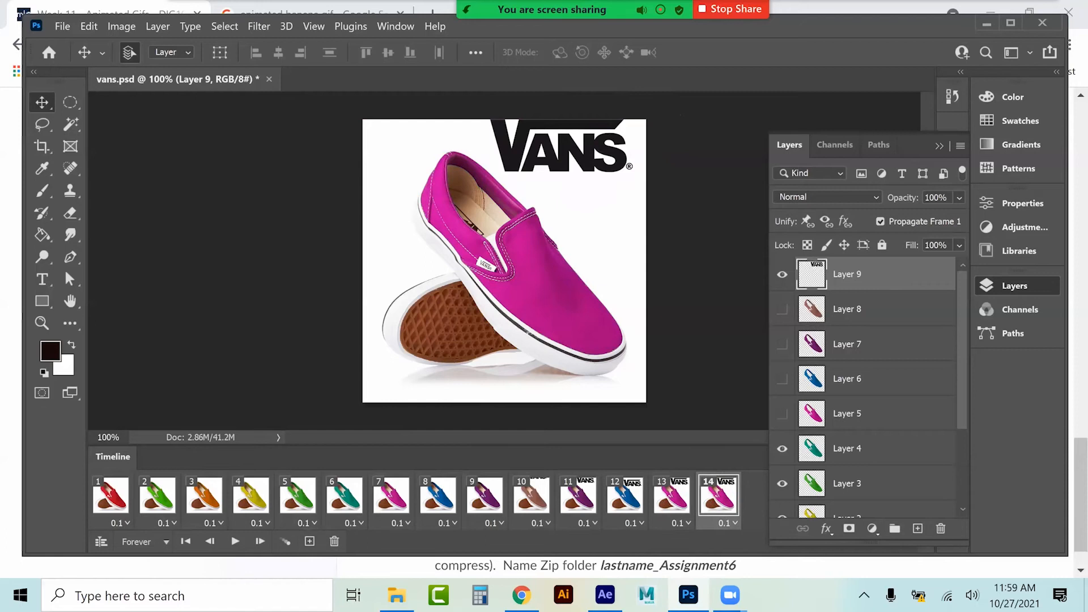
left_click_drag(588, 168, 591, 143)
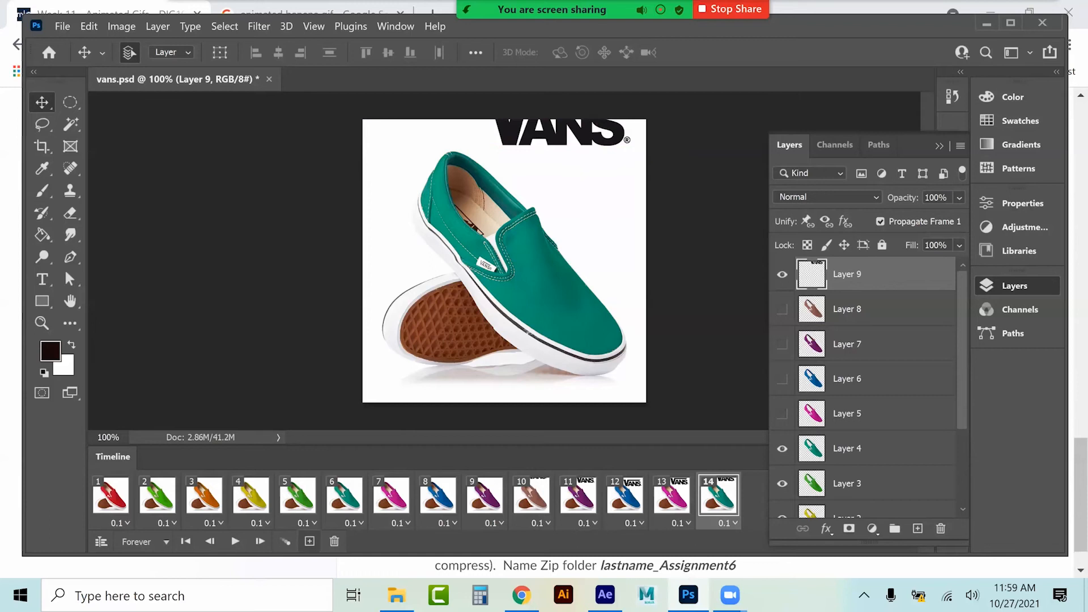
Continue adding frames from 15 onward, raising the VANS logo until it leaves the canvas and hiding Layers 4, 3 and 2 in turn
left_click(309, 542)
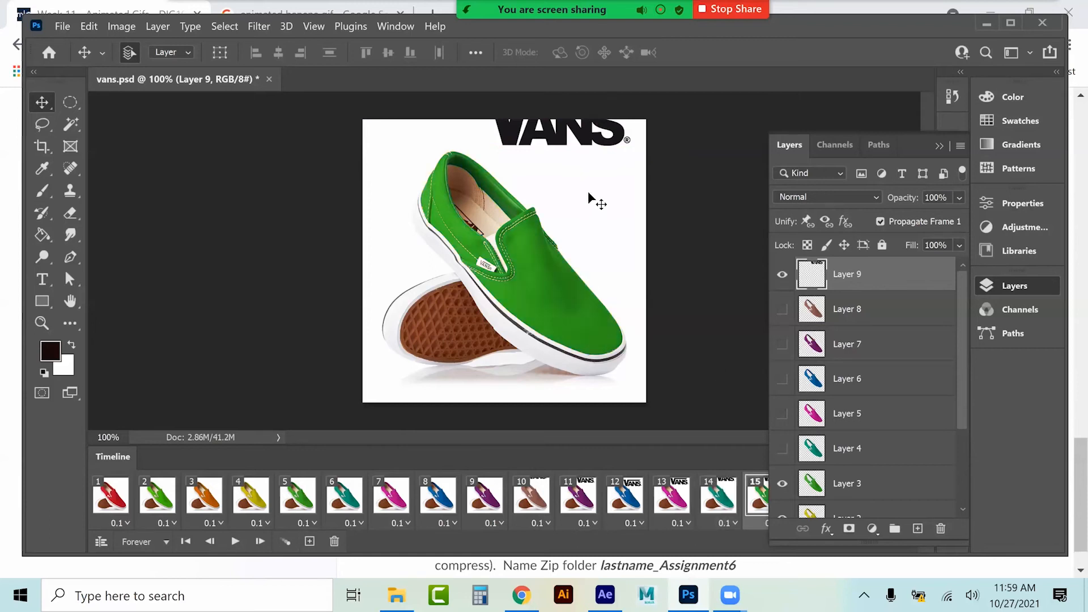
left_click_drag(595, 149, 594, 132)
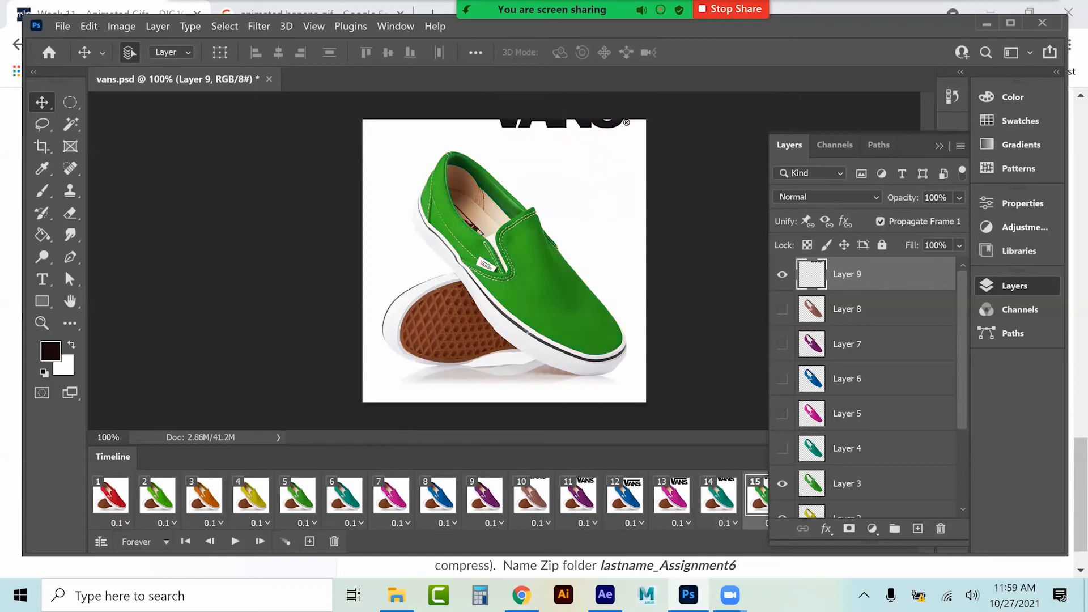
left_click(310, 541)
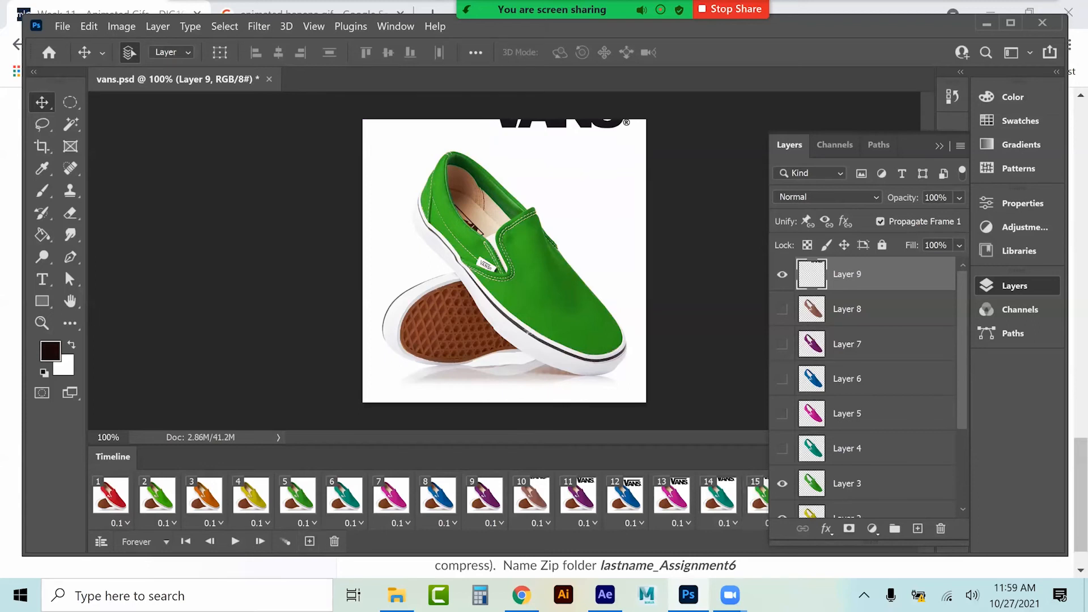
left_click_drag(598, 135, 599, 95)
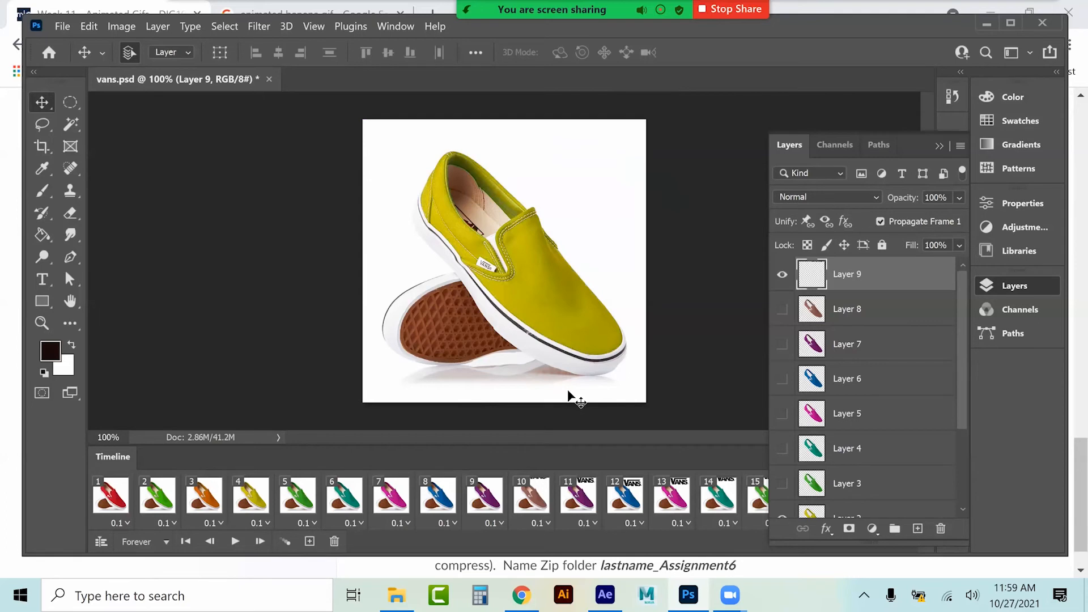
scroll(867, 386, "down", 2)
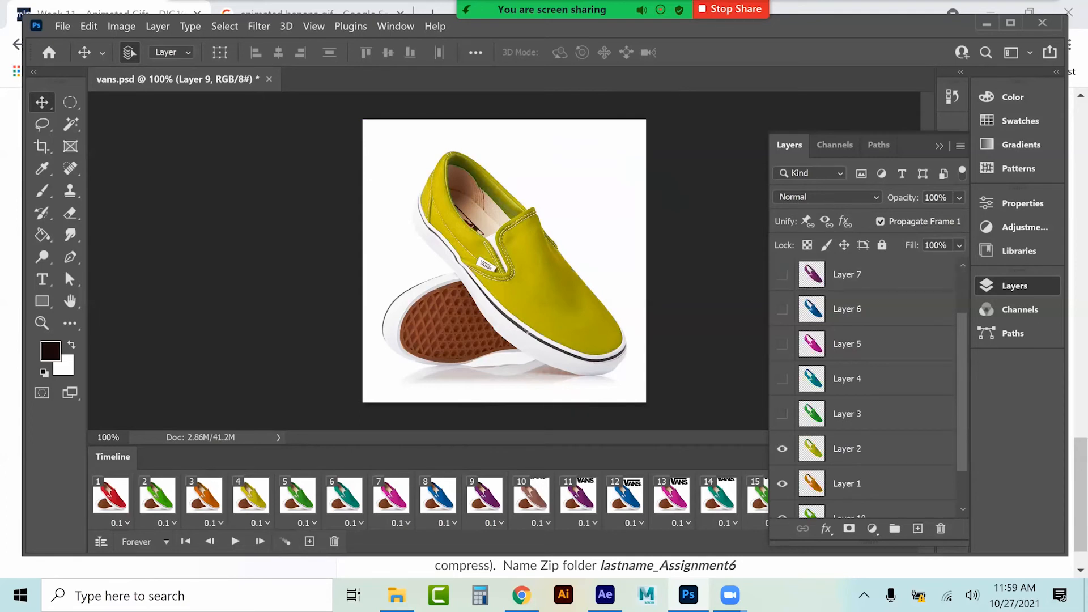
left_click(782, 449)
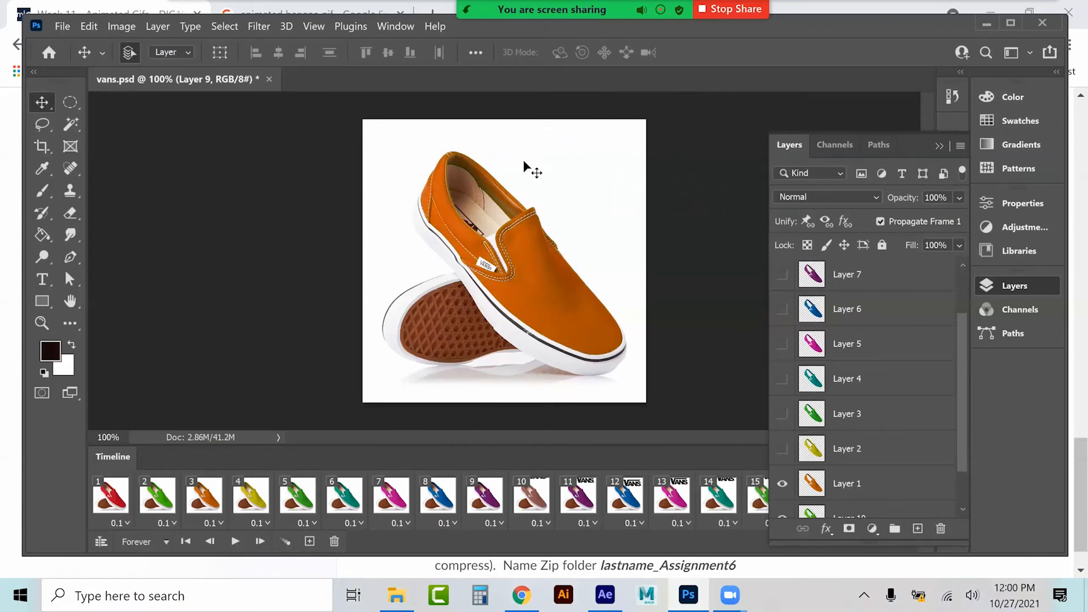
Play and stop the vans.psd animation, and duplicate frame 12 as a new frame 13 with the blue shoe
key("space")
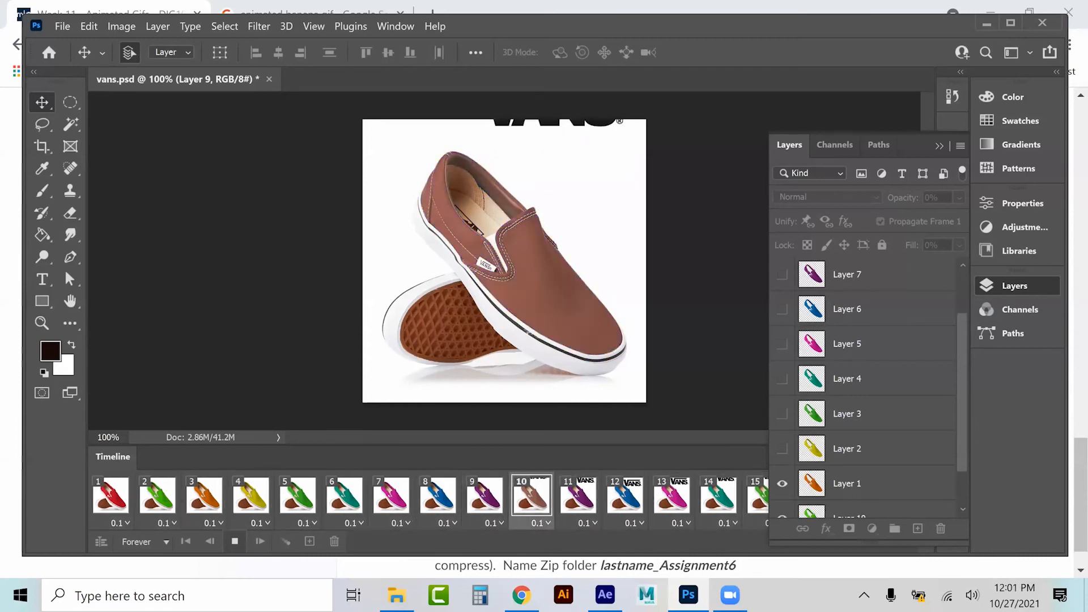
key("space")
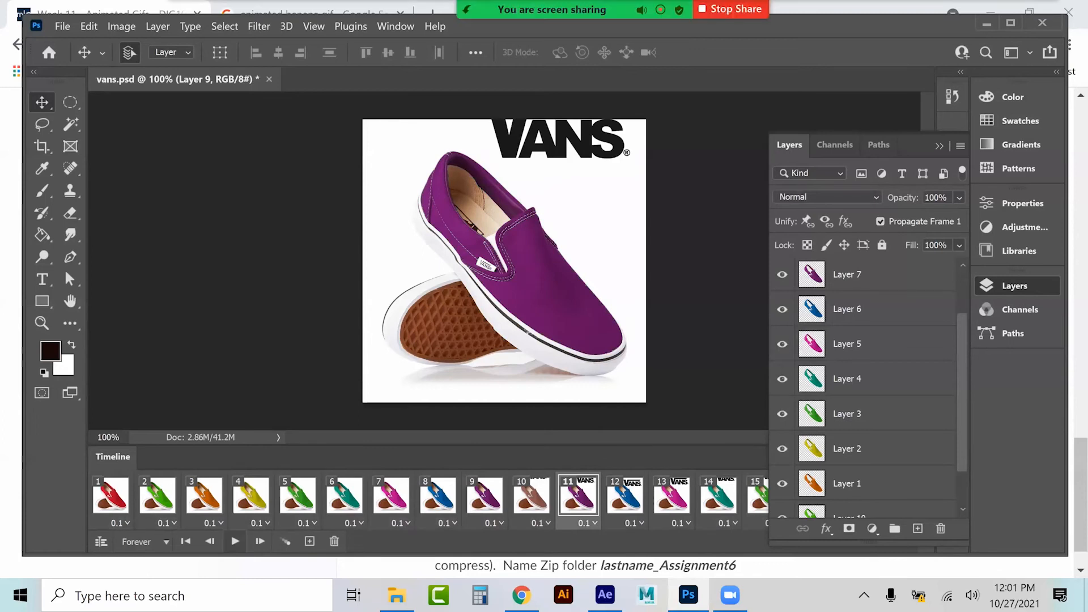
left_click(625, 495)
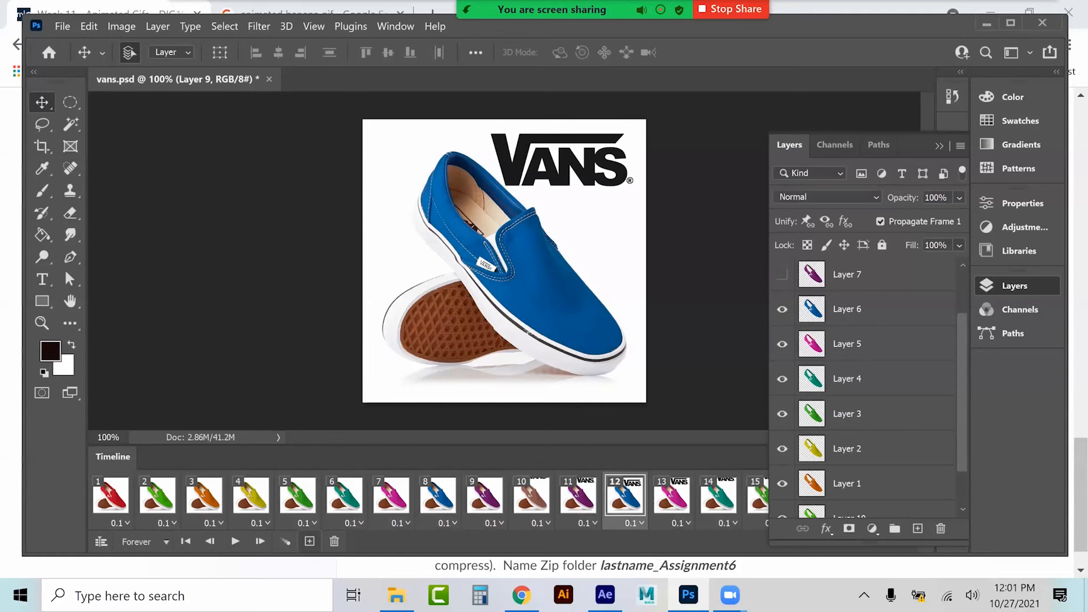
left_click(672, 495)
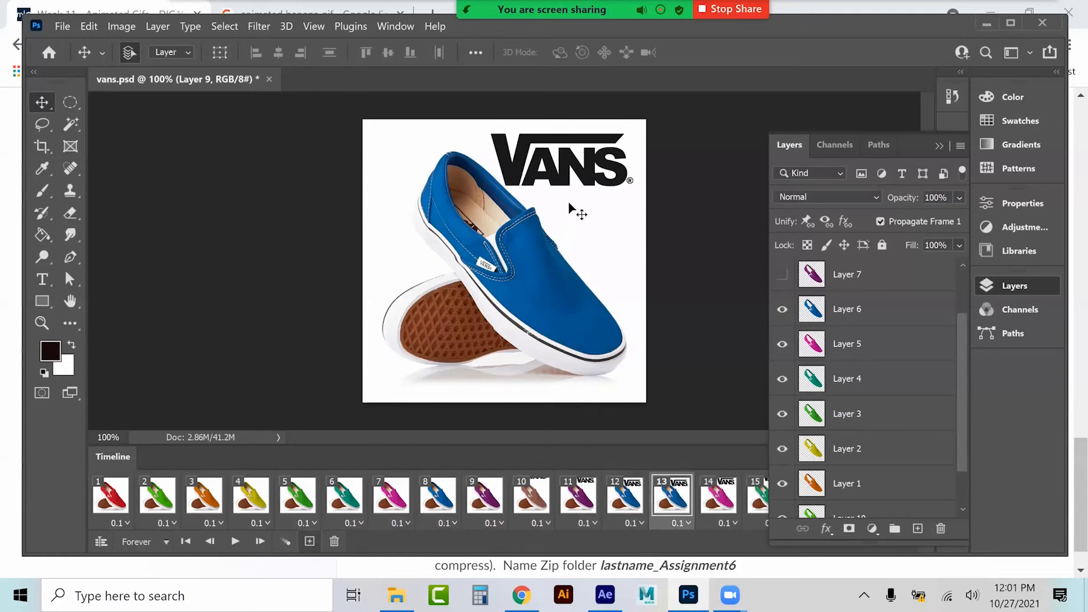
Try scaling the VANS logo down in frame 13 with Free Transform, and step through the preceding frames to compare the logo
key("ctrl+t")
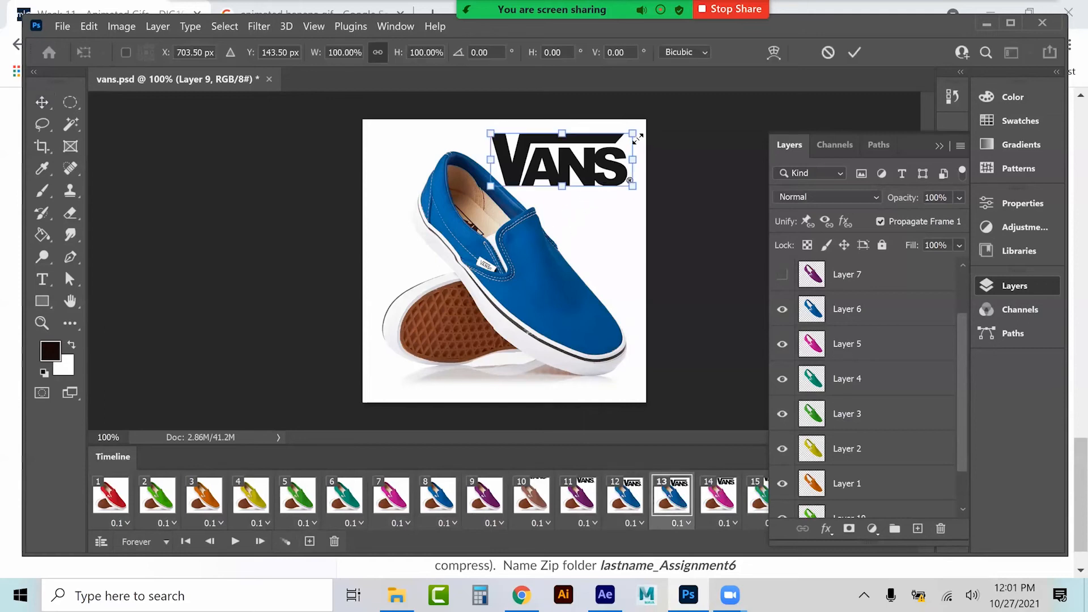
left_click_drag(635, 137, 565, 160)
left_click(42, 100)
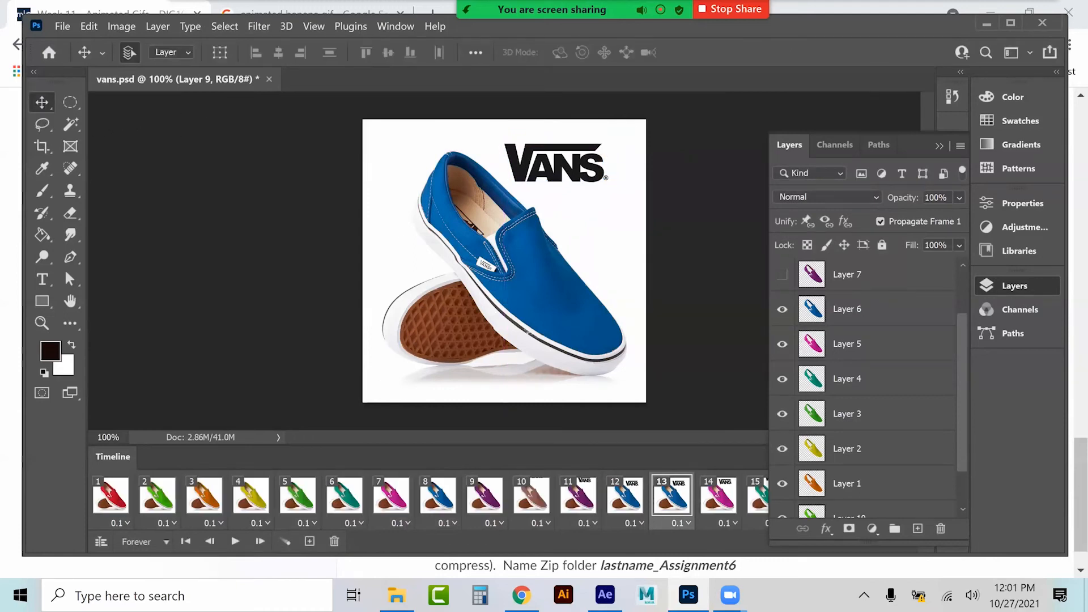
key("Left")
key("Left")
key("Left")
key("Left")
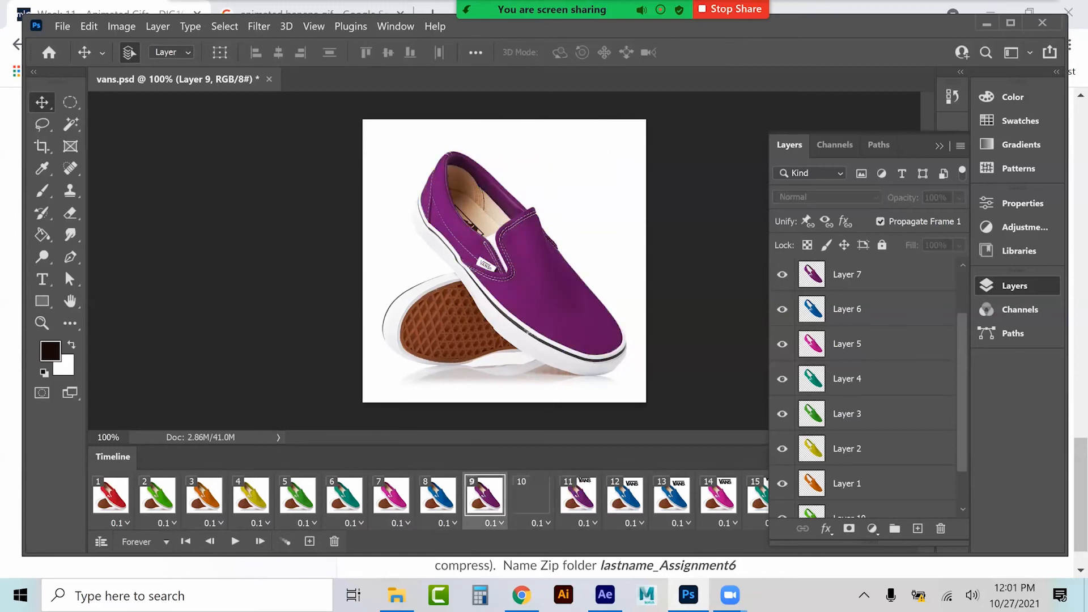
key("Right")
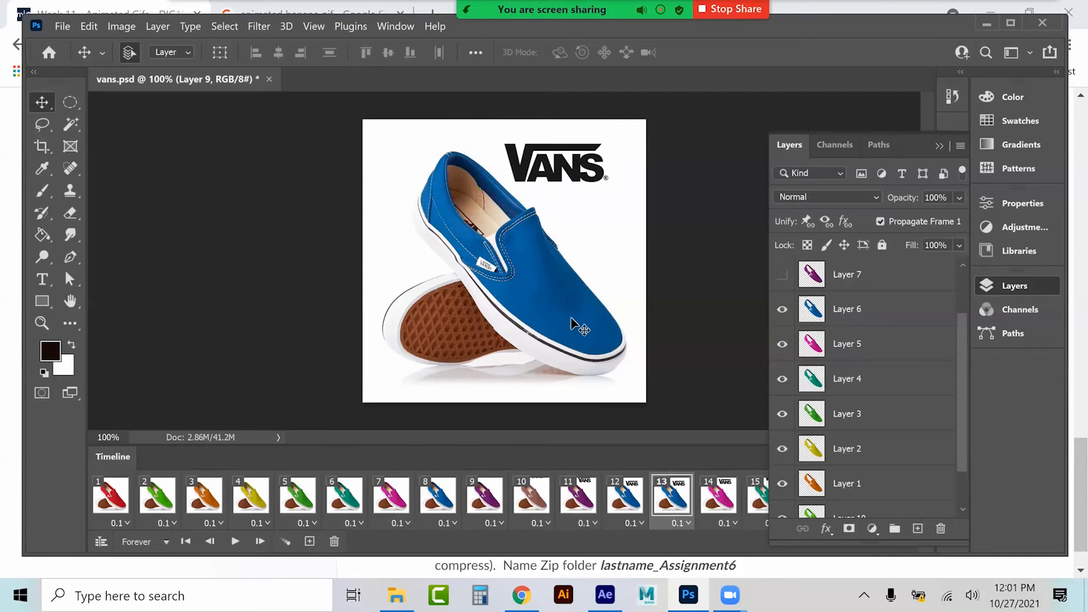
Try rotating the VANS logo clockwise in frame 13, and inspect the logo in frames 10 to 14
key("ctrl+t")
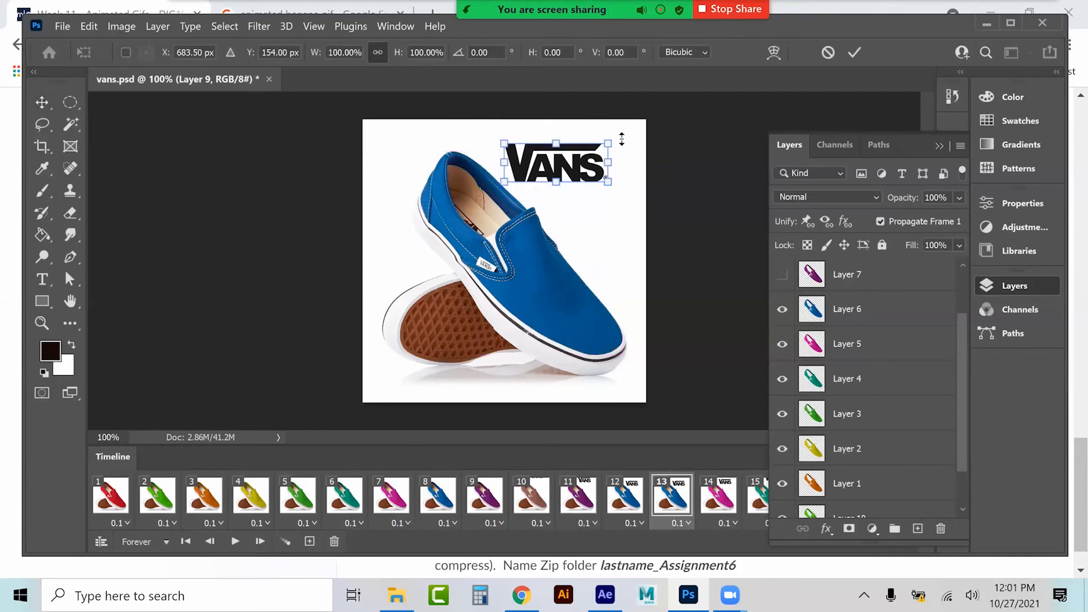
left_click_drag(626, 138, 630, 165)
left_click(40, 101)
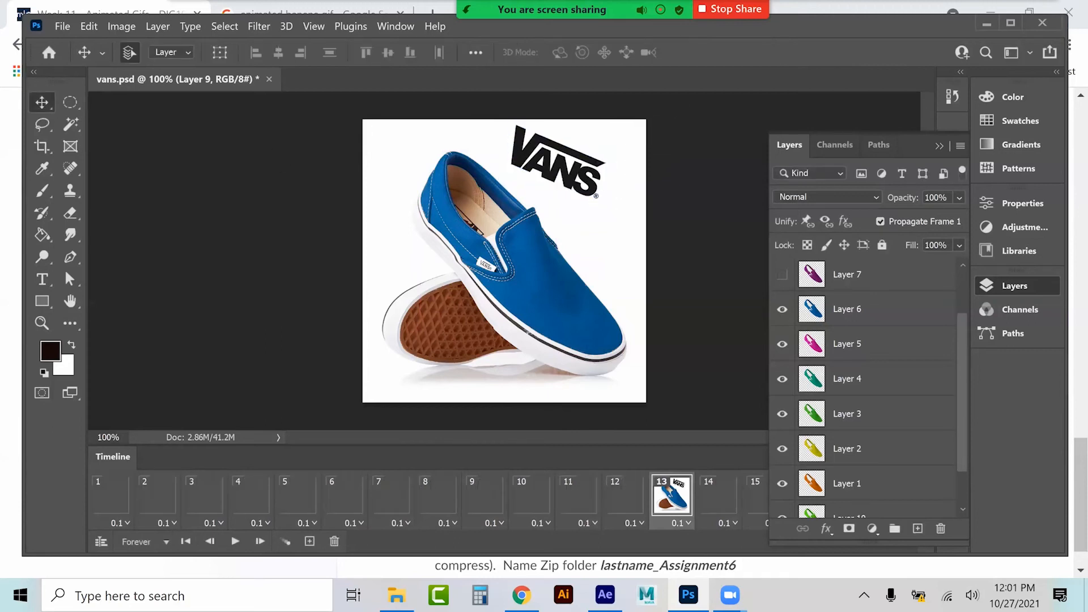
left_click(624, 496)
left_click(578, 496)
left_click(532, 496)
left_click(578, 496)
left_click(624, 496)
left_click(672, 496)
left_click(719, 496)
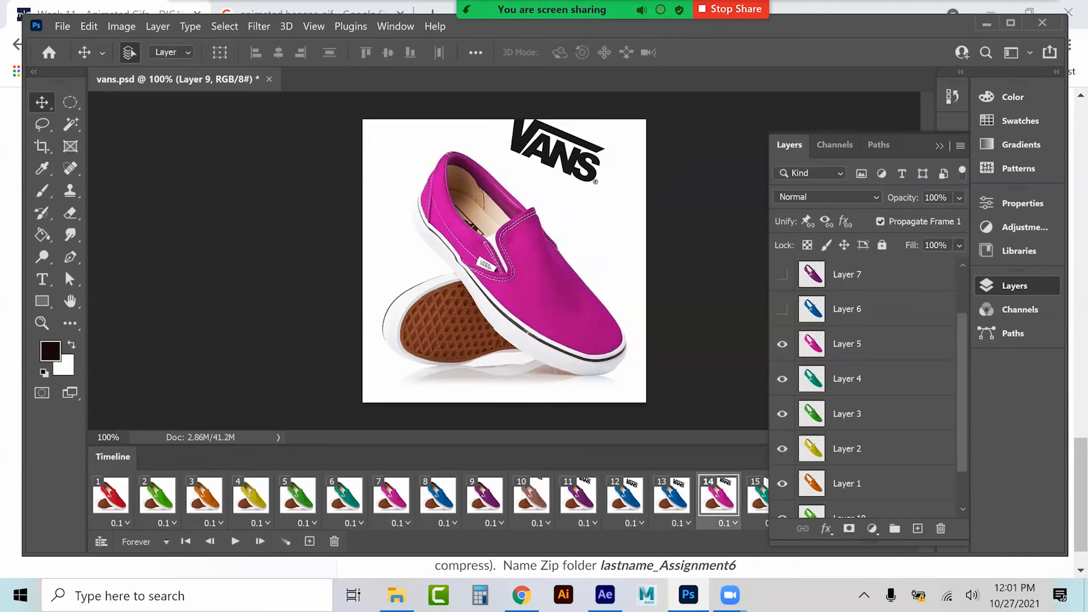
Undo the rotation and scaling of the VANS logo
key("ctrl+z")
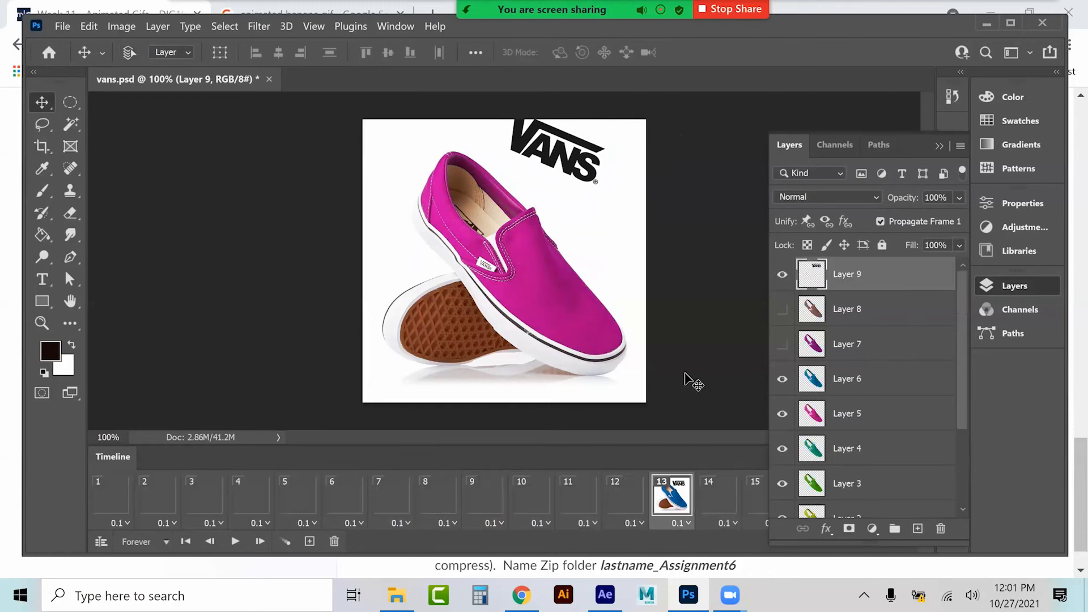
key("ctrl+z")
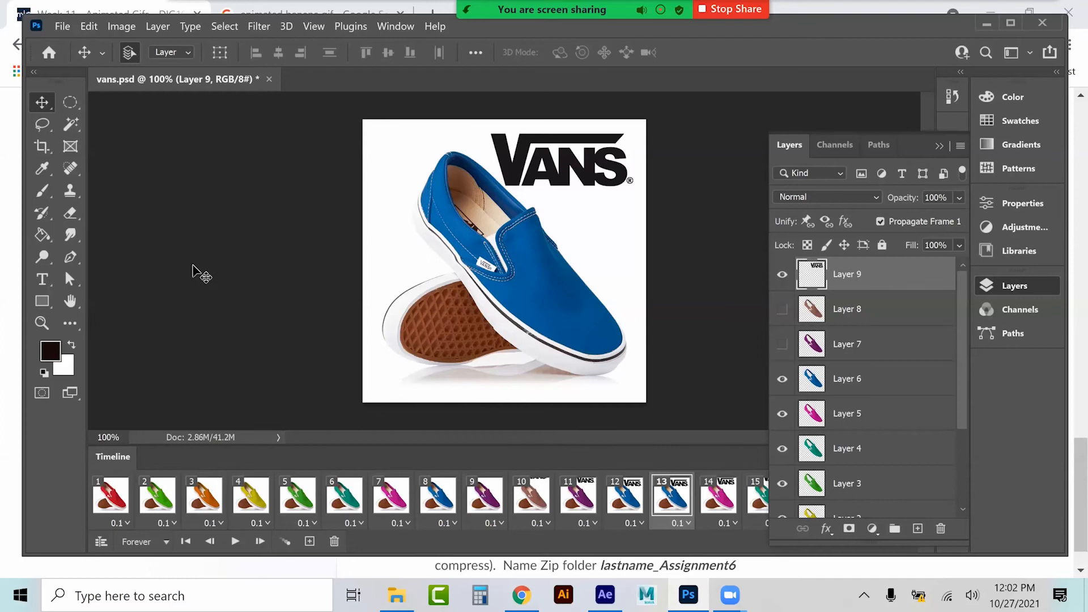
Close vans.psd with its changes saved, and open Cat4Giffing.psd from the PSDs4Giffing folder
left_click(269, 79)
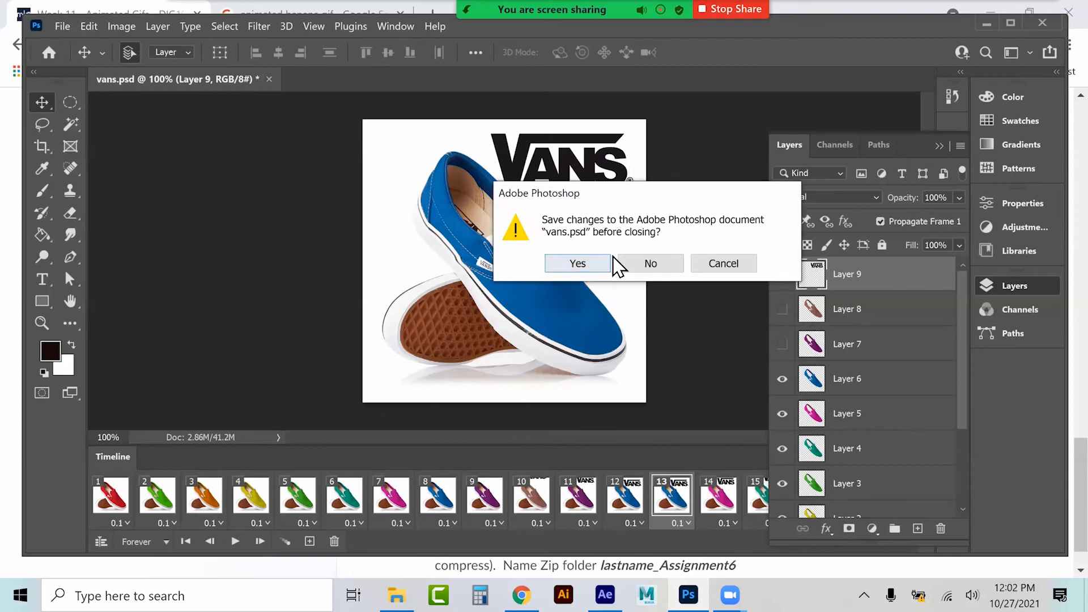
left_click(589, 265)
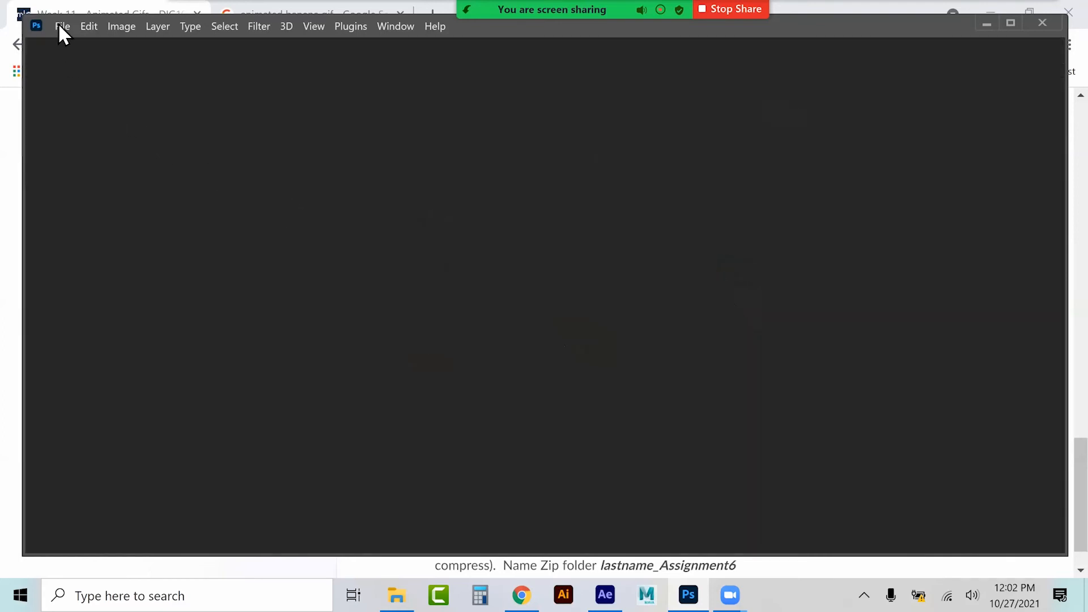
left_click(60, 26)
left_click(74, 72)
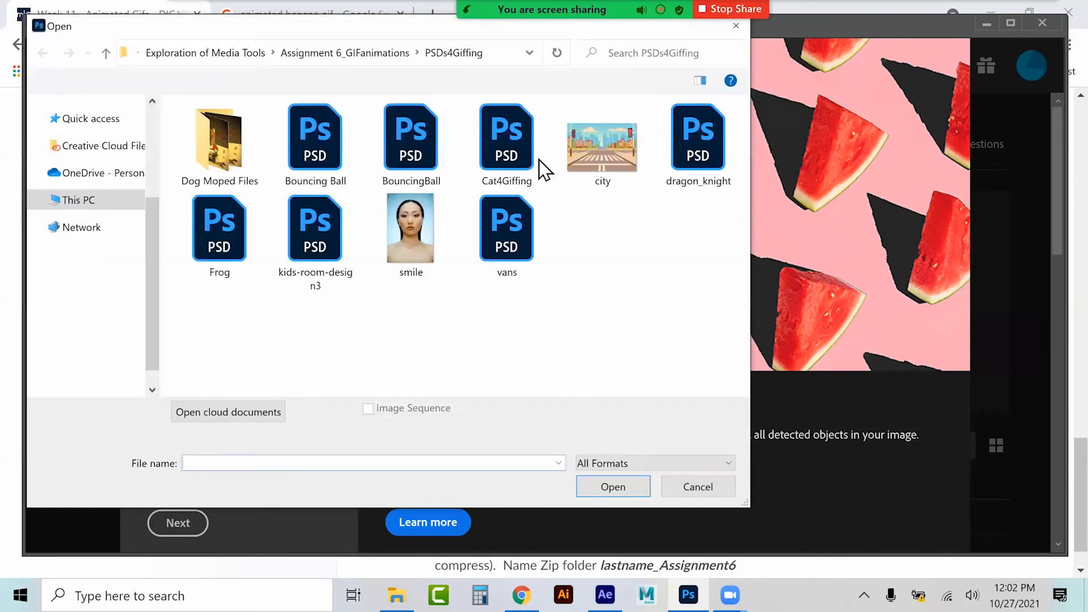
left_click(543, 173)
double_click(540, 168)
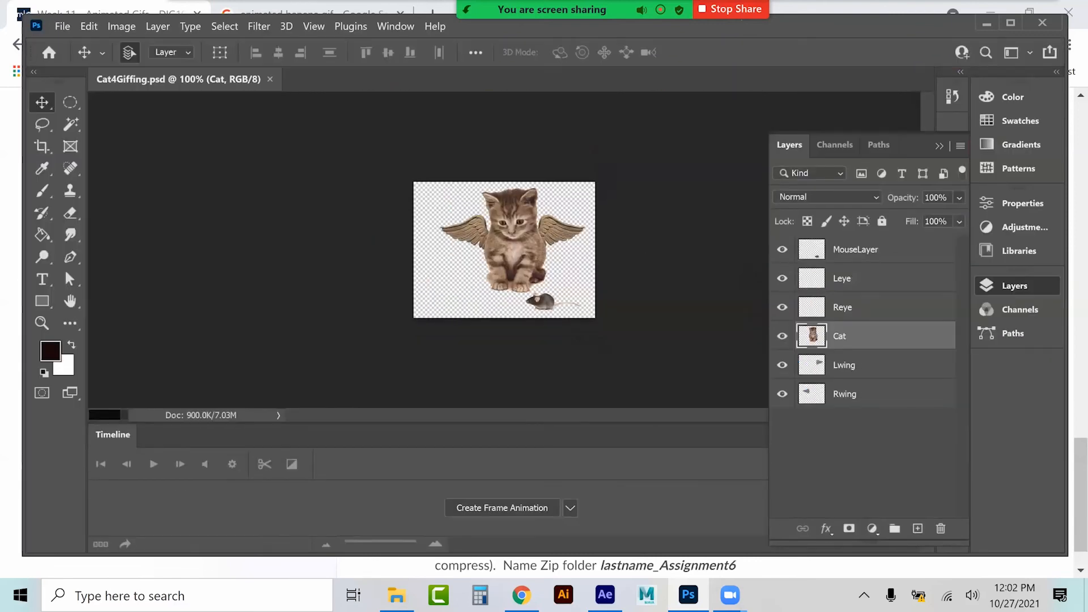
Create a frame animation for Cat4Giffing.psd at 200% zoom and display its layers
left_click(711, 301)
key("ctrl+plus")
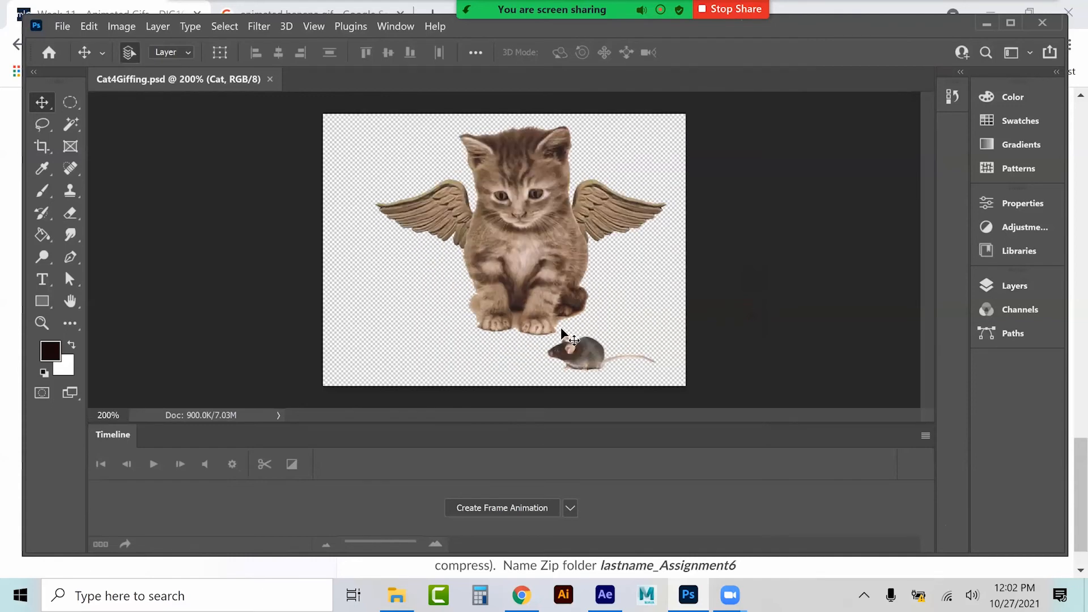
left_click(502, 508)
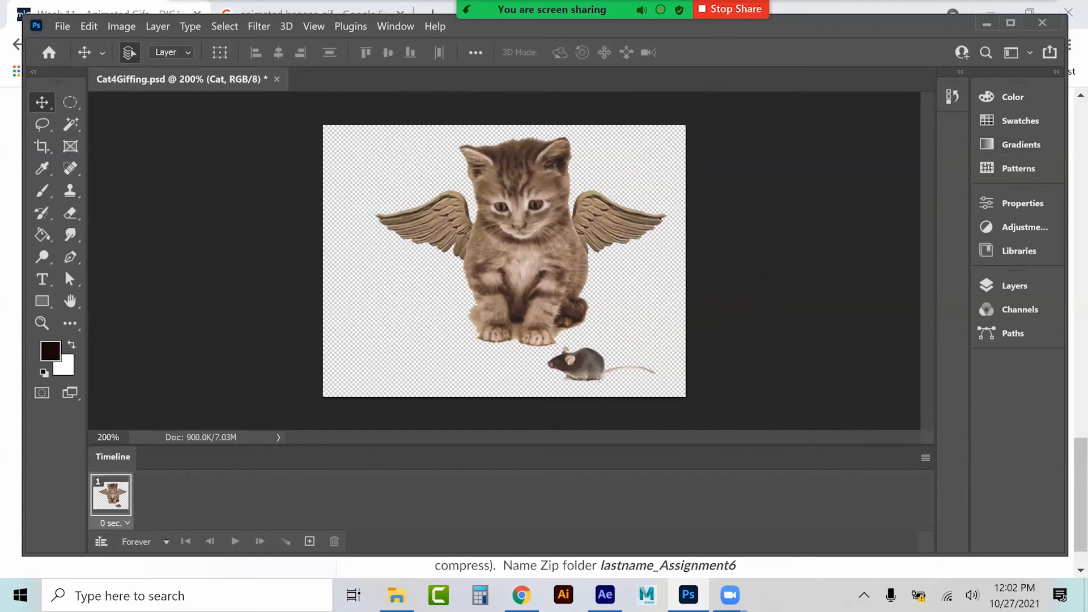
left_click(1013, 286)
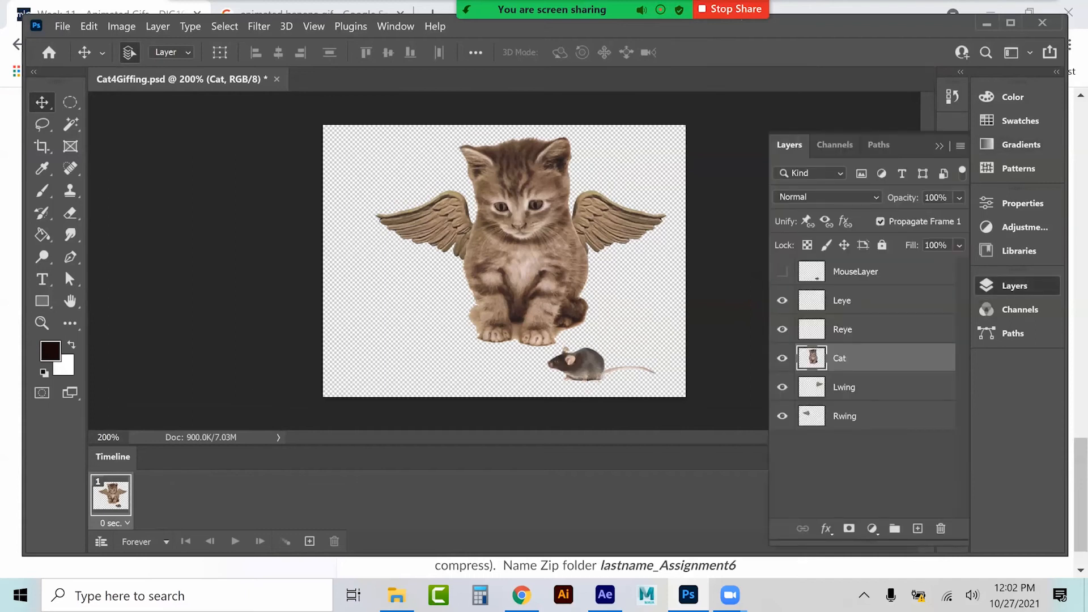
Toggle the visibility of MouseLayer, Cat, Lwing and Rwing to examine which part each layer holds
left_click(782, 271)
left_click(782, 358)
left_click(782, 358)
left_click(782, 387)
left_click(782, 416)
left_click(782, 416)
Place the mouse at the canvas's right edge in frame 1, and add frames 2 to 7 moving it leftward until off the canvas
left_click(584, 368)
left_click_drag(586, 369, 296, 378)
left_click(309, 541)
left_click(310, 542)
left_click(309, 541)
left_click(310, 542)
left_click(309, 541)
left_click(310, 541)
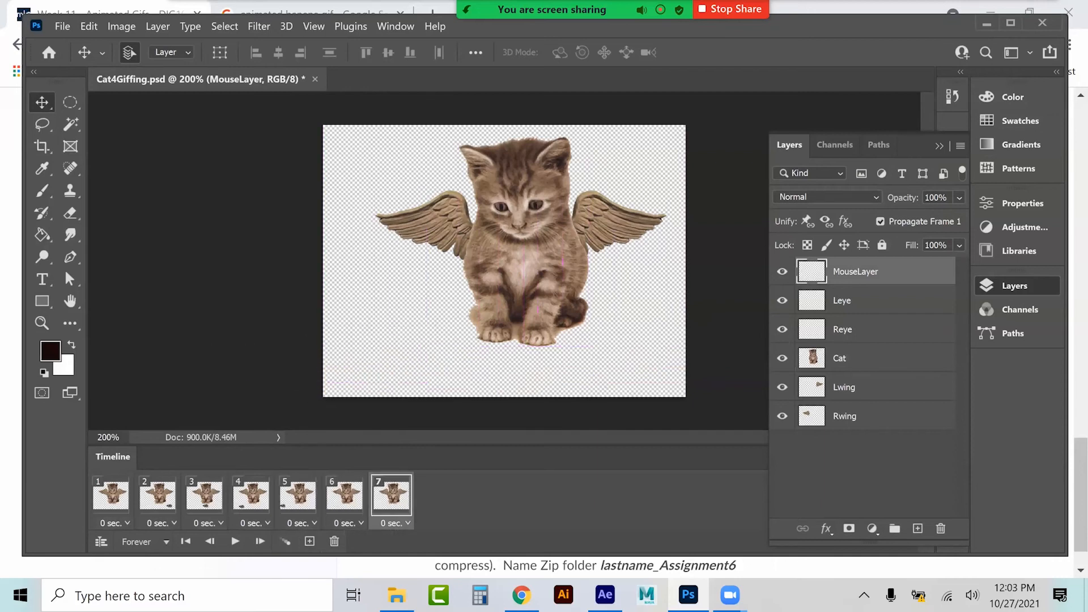
Play and stop the running mouse animation, and select the Cat layer in frame 1
left_click(235, 541)
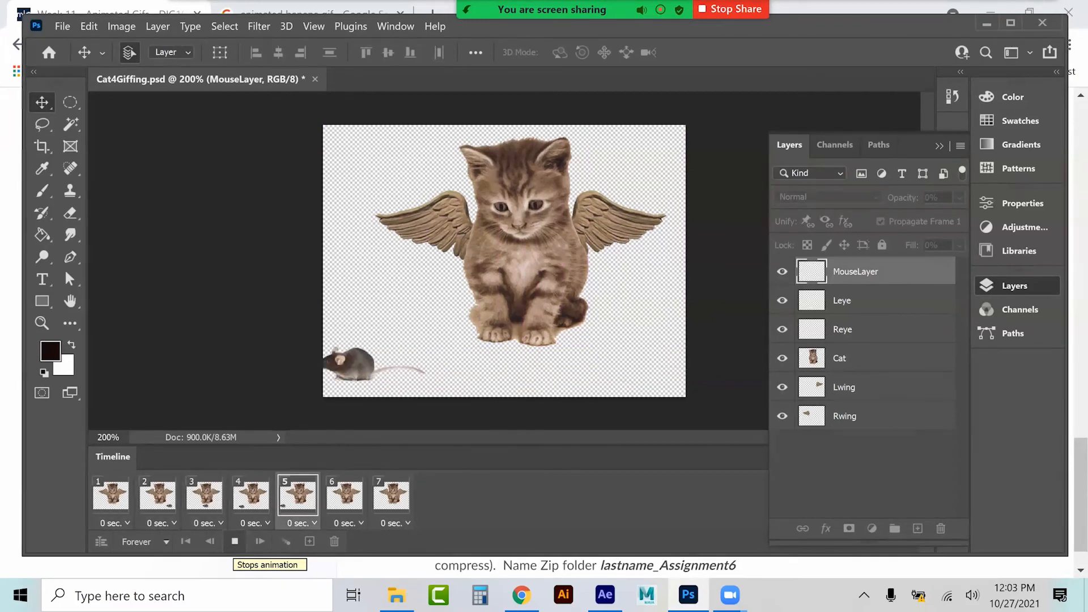
left_click(235, 541)
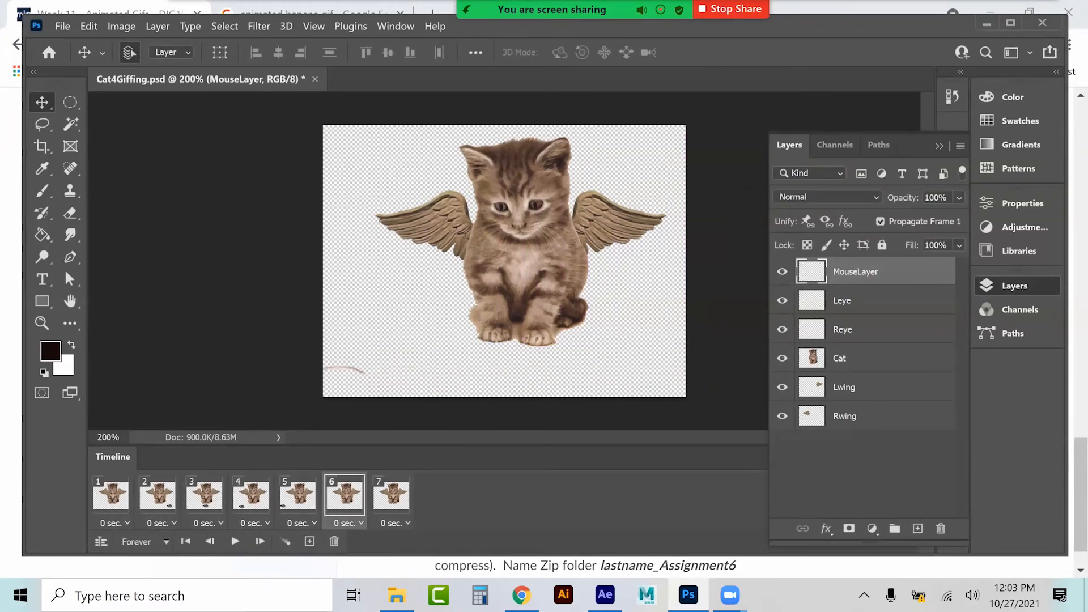
left_click(110, 494)
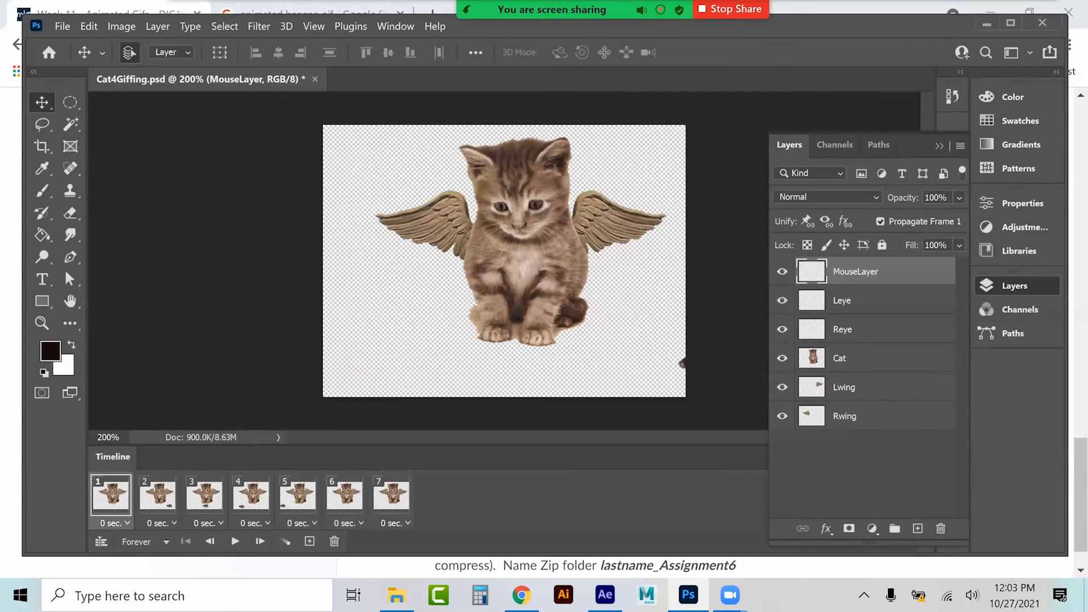
left_click(839, 358)
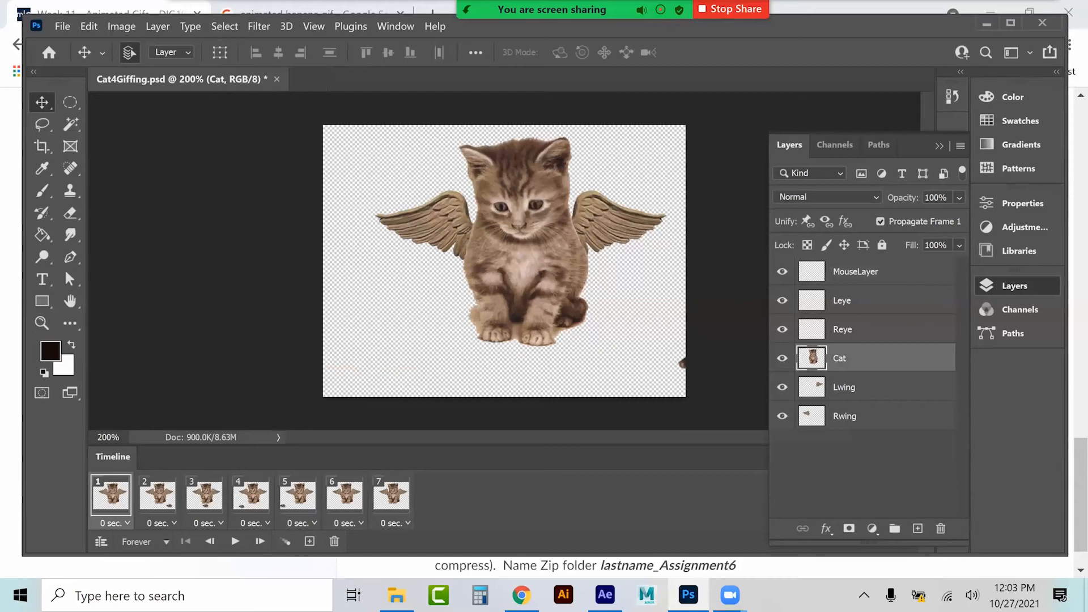
Shift the cat slightly up in frames 2 and 6 and down in frame 4, and preview the animation
left_click(157, 494)
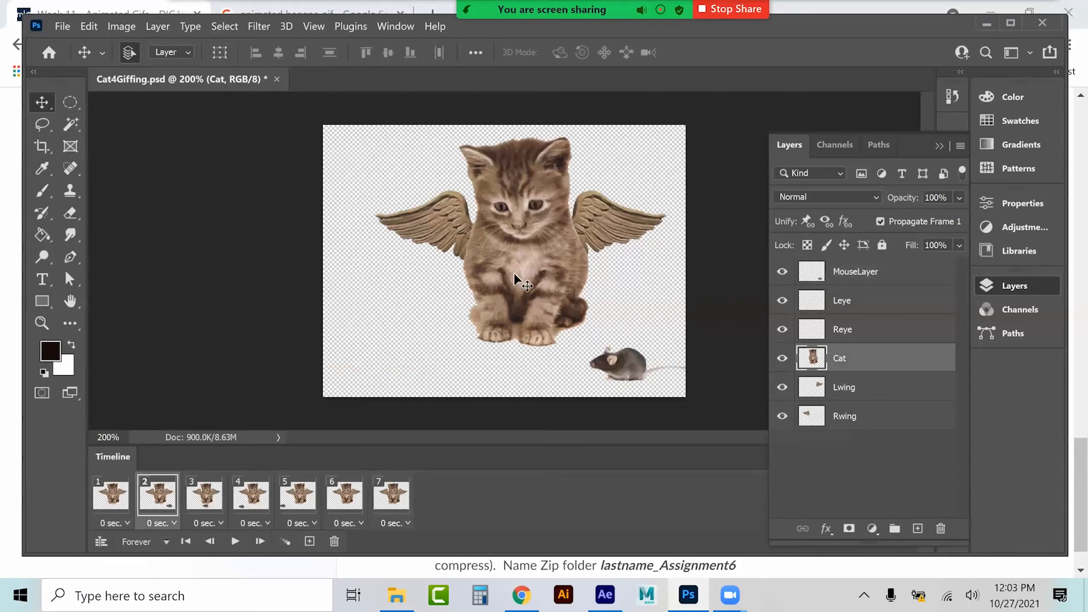
left_click_drag(523, 282, 522, 271)
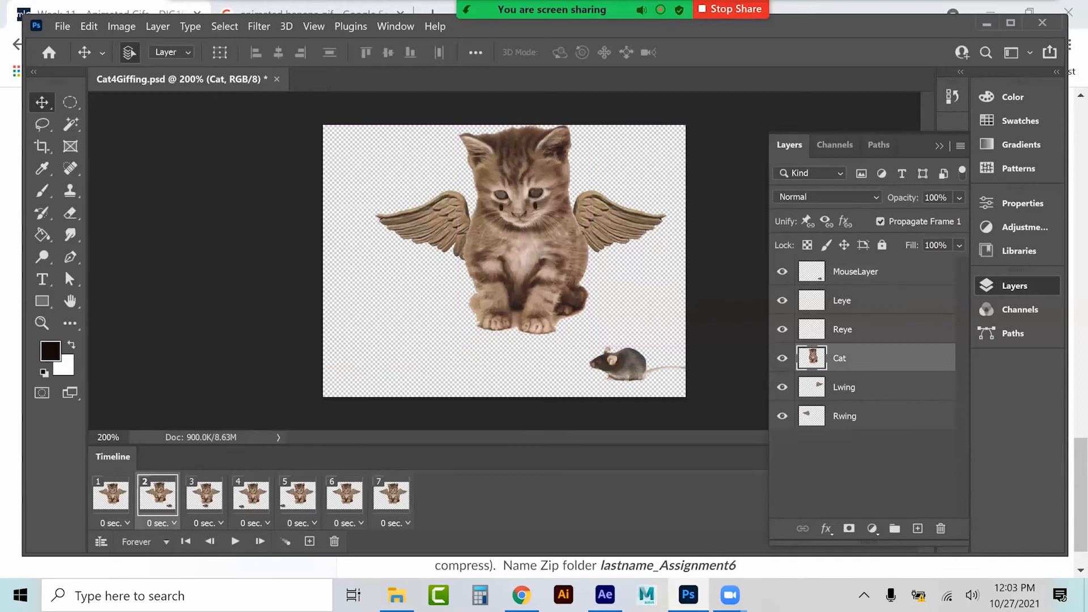
left_click(204, 495)
left_click(250, 494)
left_click_drag(503, 255, 504, 269)
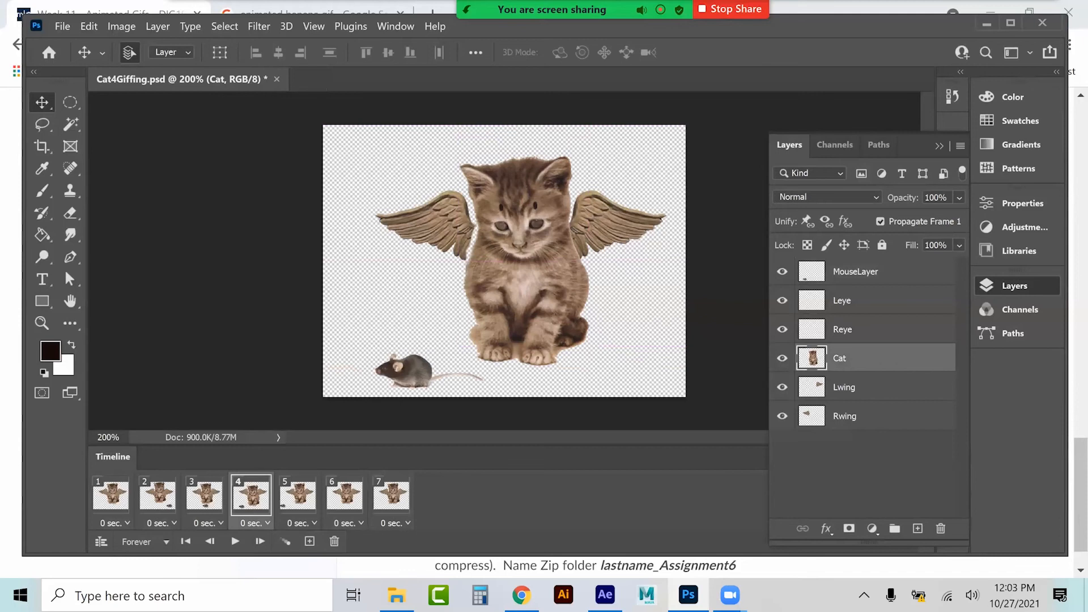
left_click(297, 494)
left_click(344, 494)
left_click_drag(509, 297, 505, 301)
left_click(391, 494)
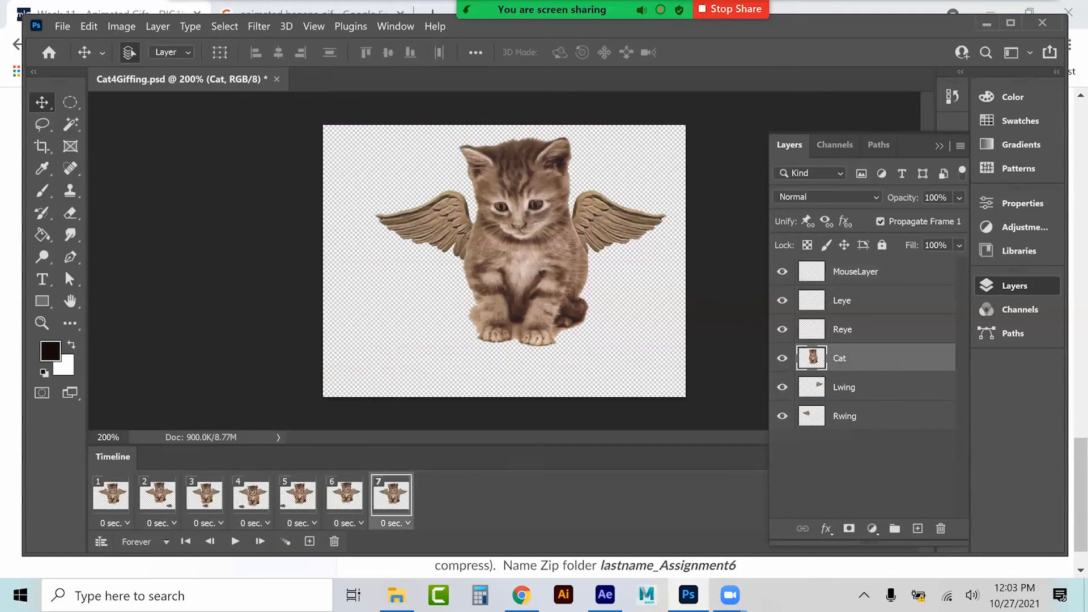
left_click(234, 541)
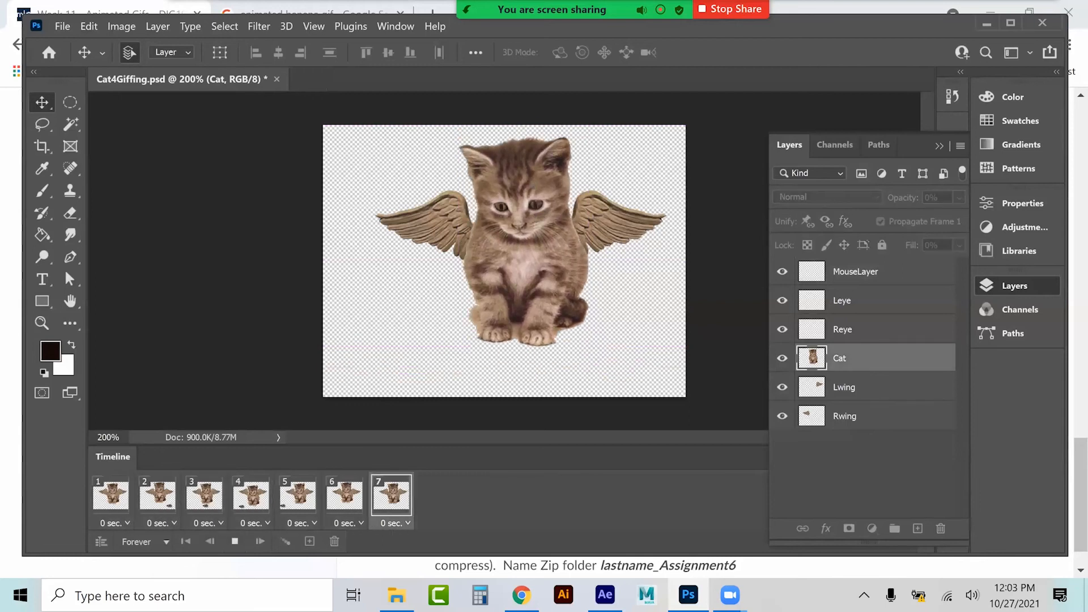
key("space")
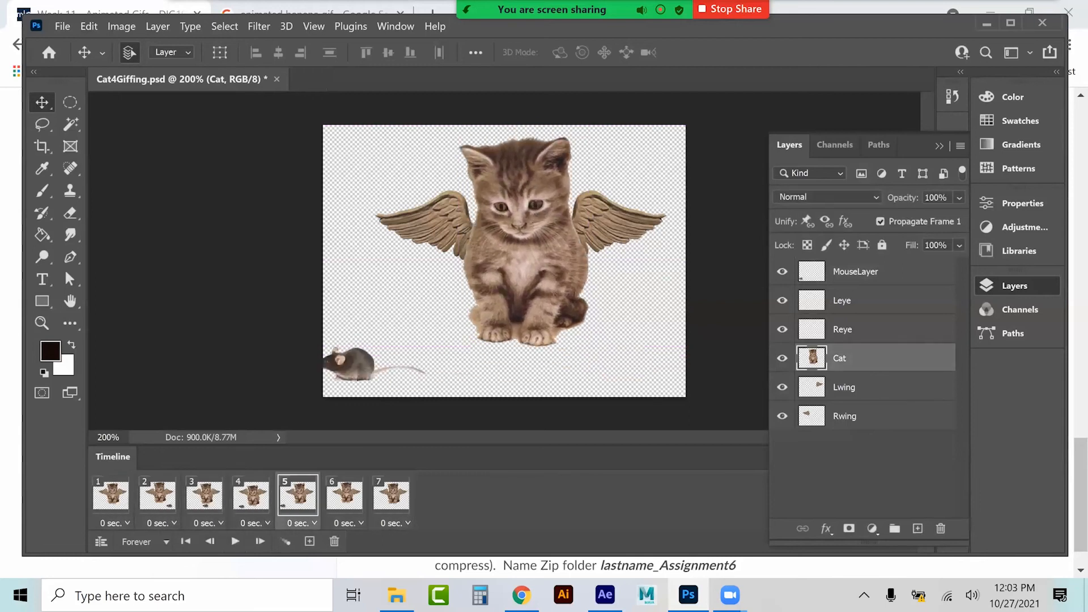
Delete the Leye and Reye layers, and select the Lwing layer
left_click(878, 301)
left_click(879, 330, "shift")
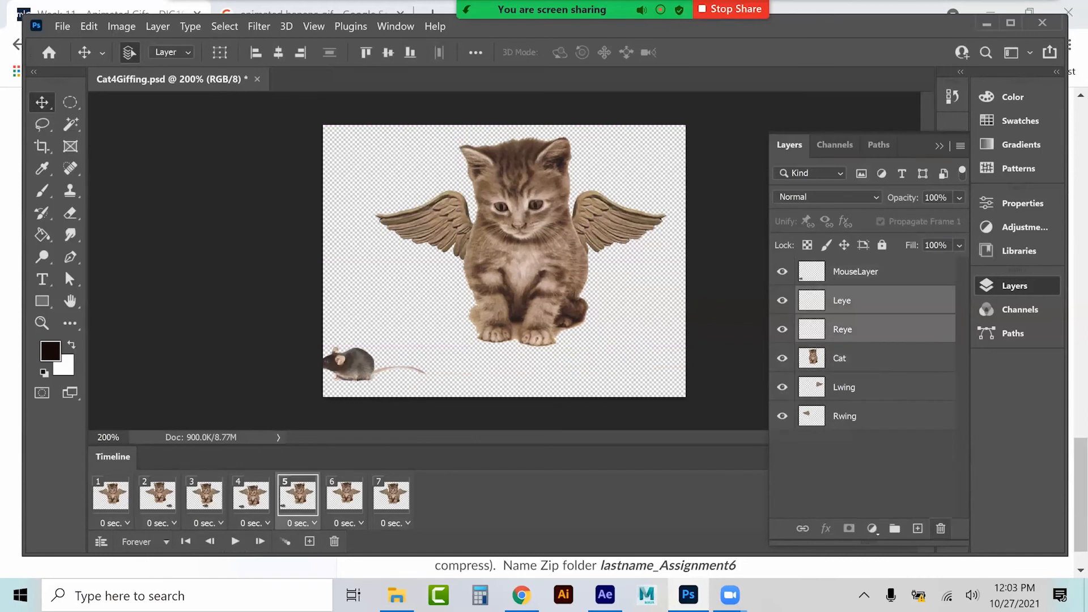
left_click(940, 528)
left_click(576, 266)
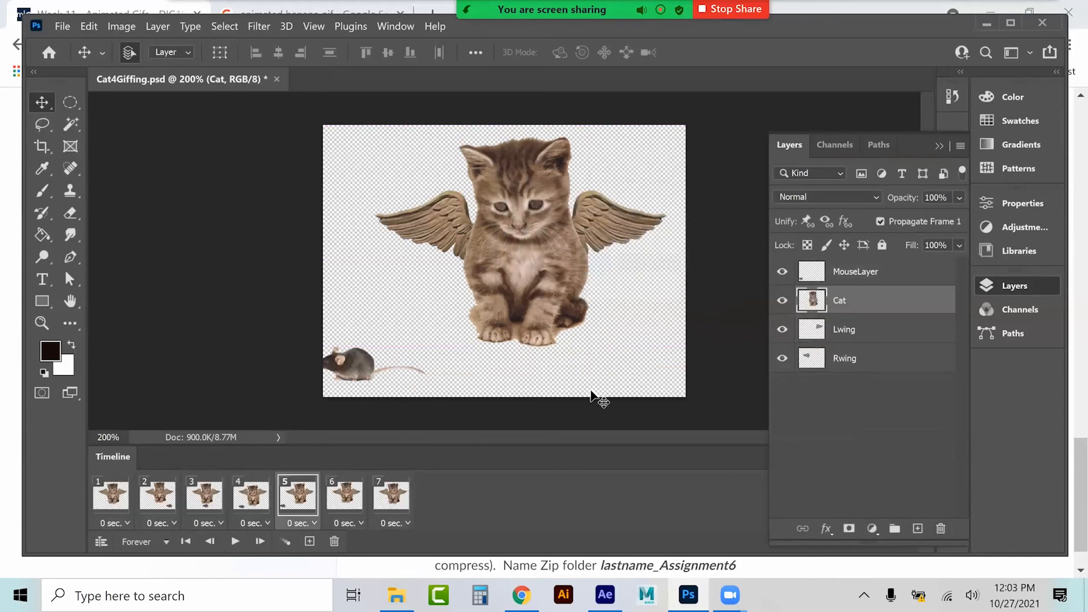
left_click(867, 329)
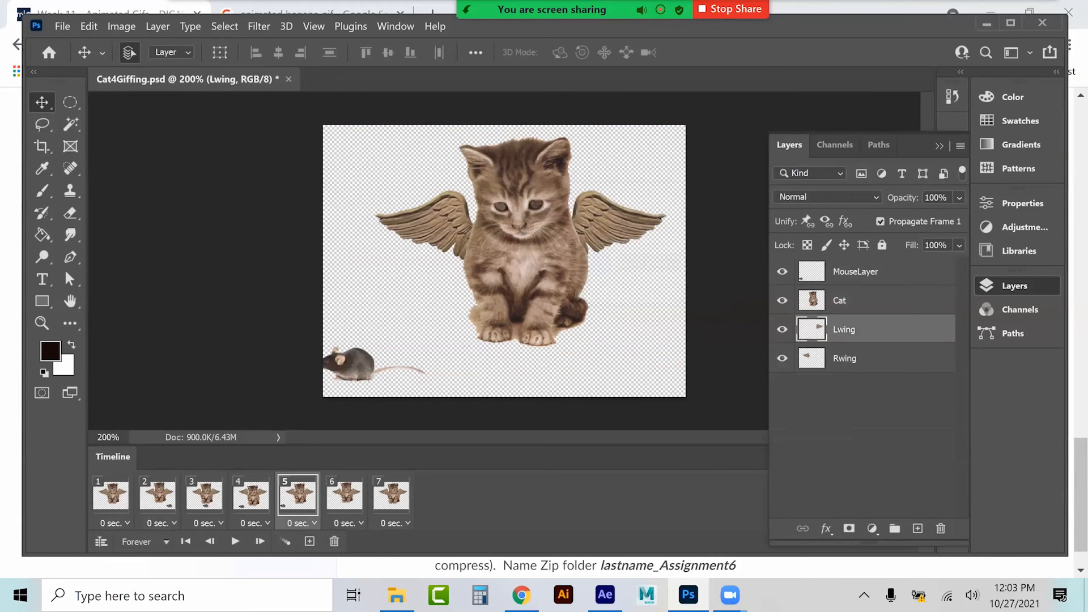
Try to rotate the Lwing layer about 24° clockwise in frame 2
key("space")
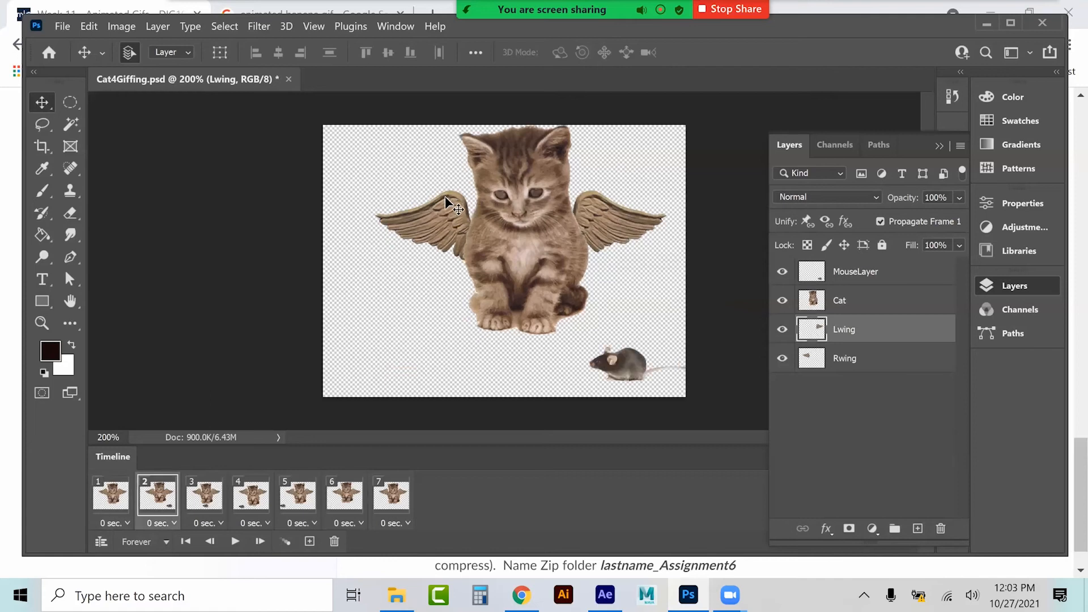
key("ctrl+t")
left_click_drag(667, 173, 686, 196)
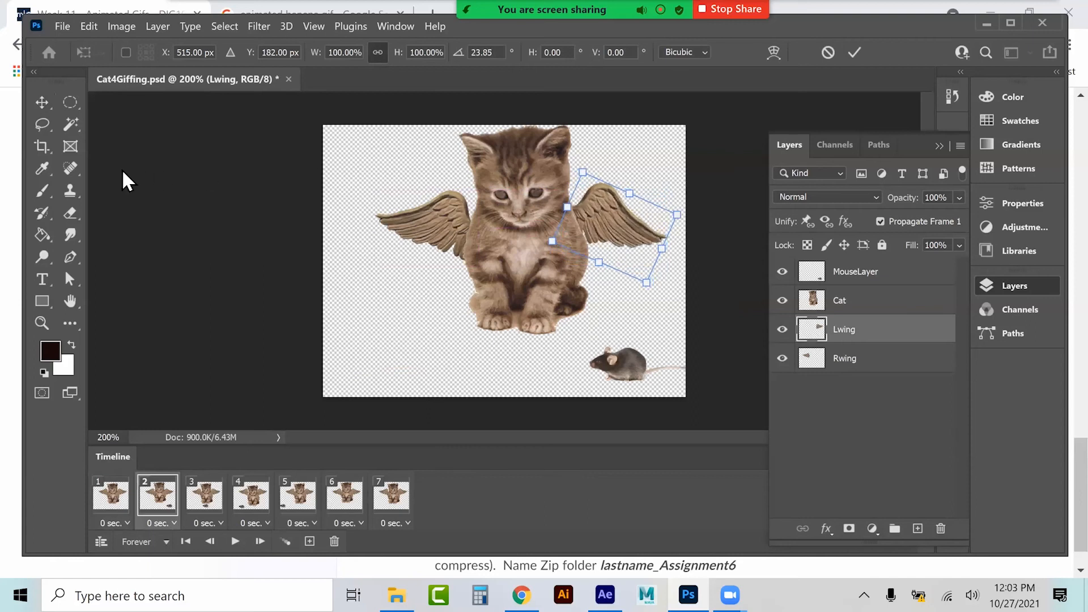
left_click(43, 103)
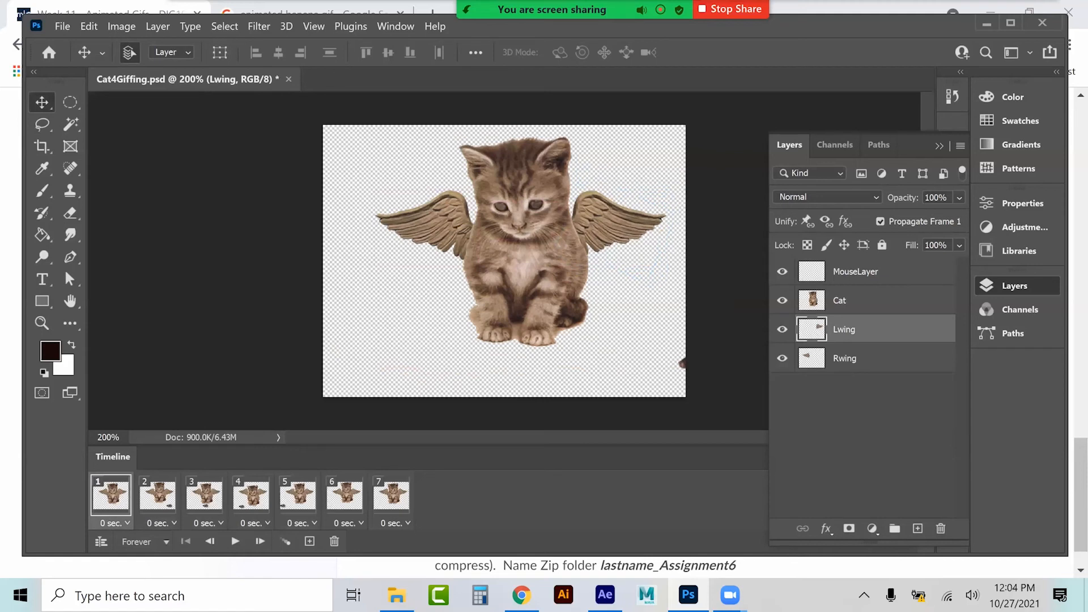
Duplicate the Lwing layer twice in frame 1, as Lwing copy and Lwing copy 2
left_click(960, 146)
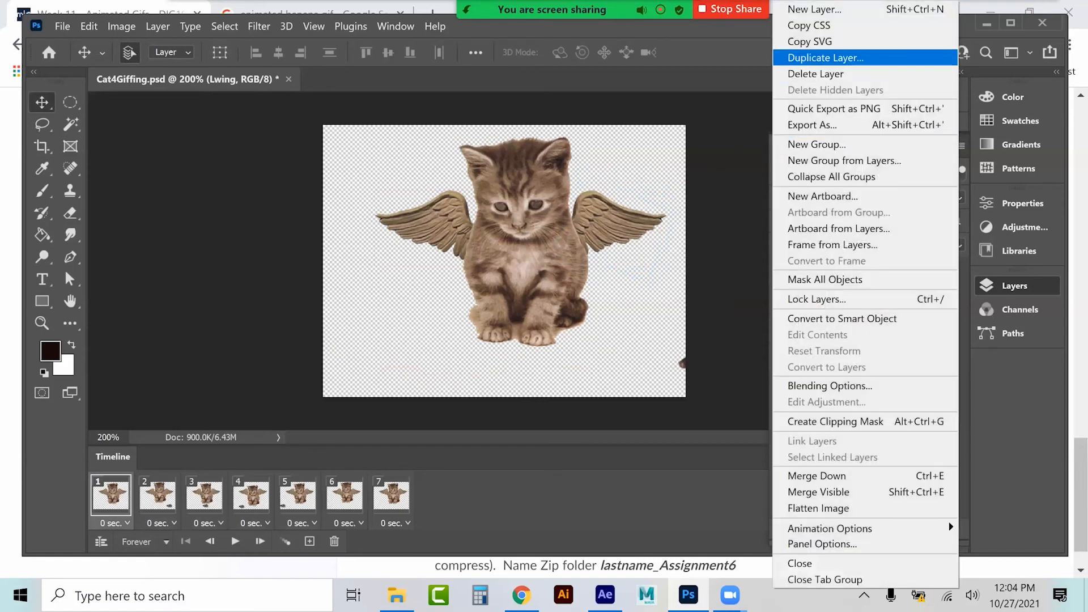
left_click(826, 57)
left_click(698, 147)
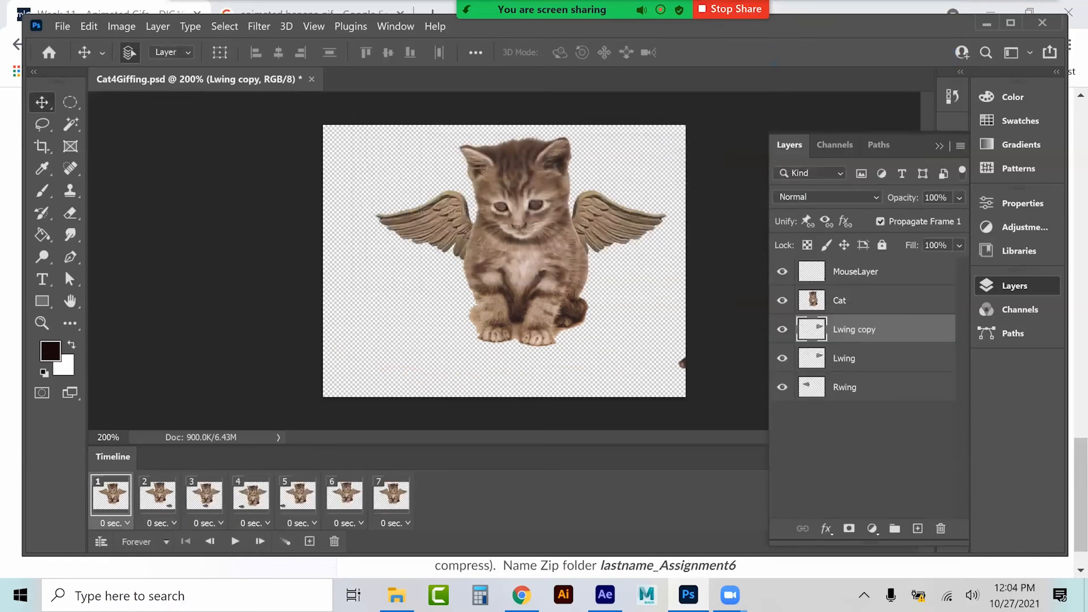
left_click(960, 146)
left_click(823, 57)
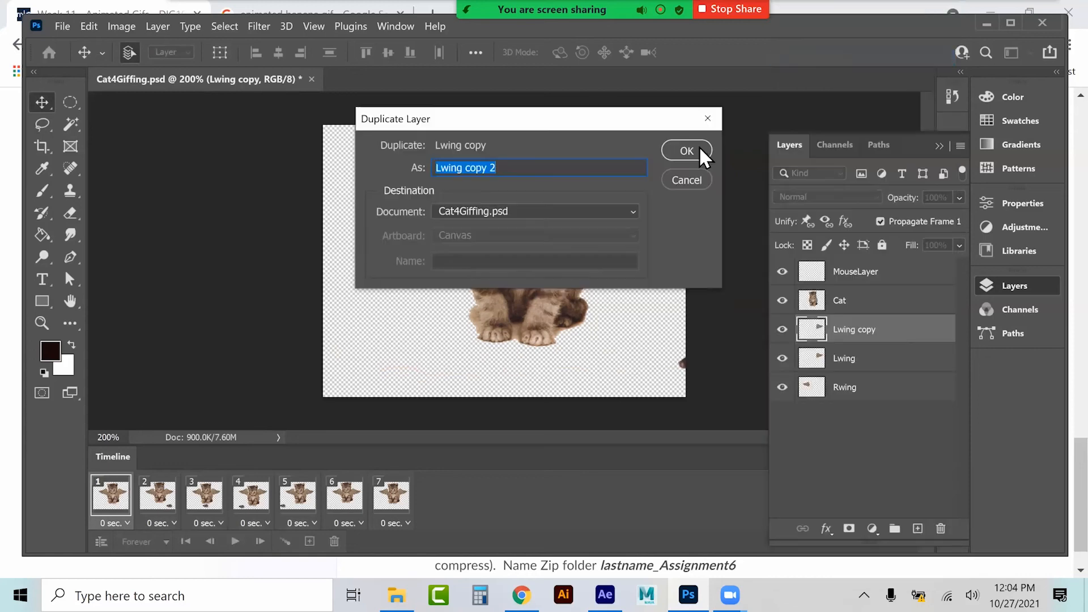
left_click(687, 150)
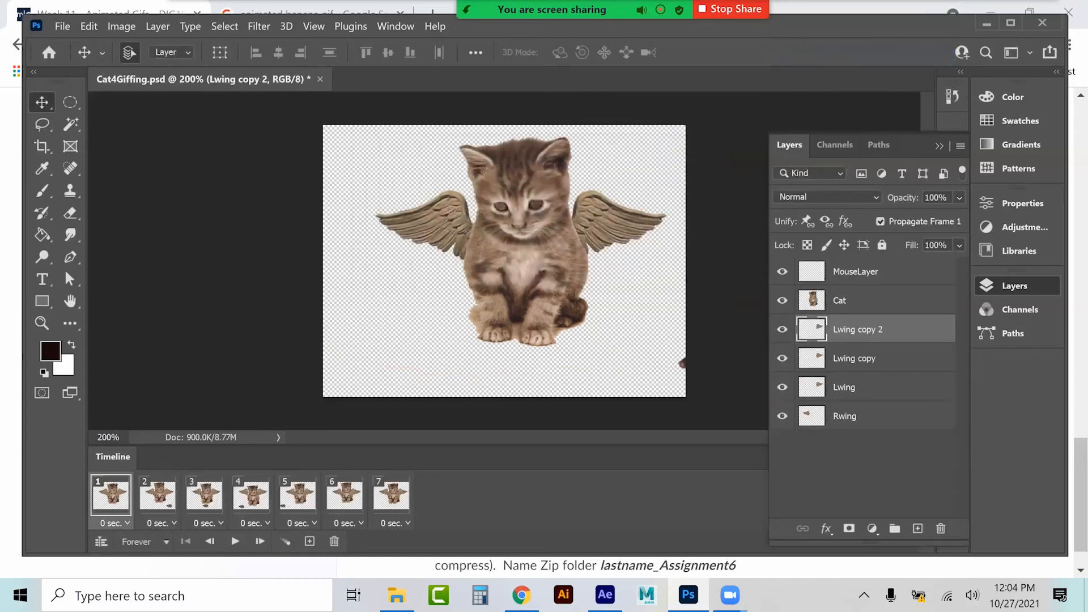
Rotate Lwing copy 2 about 18° counterclockwise and move it up so it joins the cat's shoulder
key("ctrl+t")
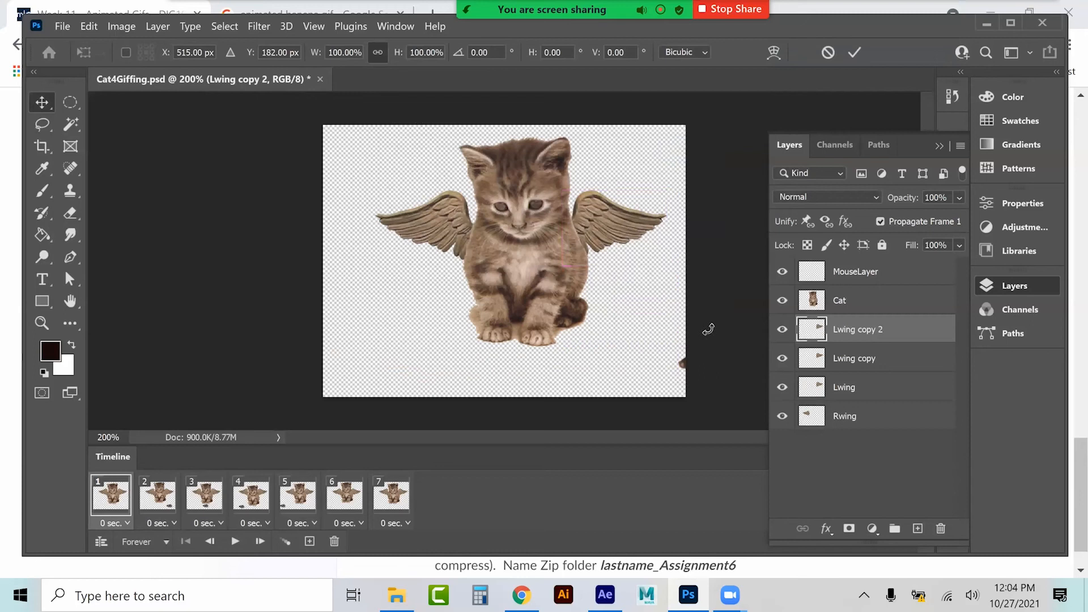
left_click_drag(680, 186, 667, 164)
left_click_drag(625, 255, 597, 219)
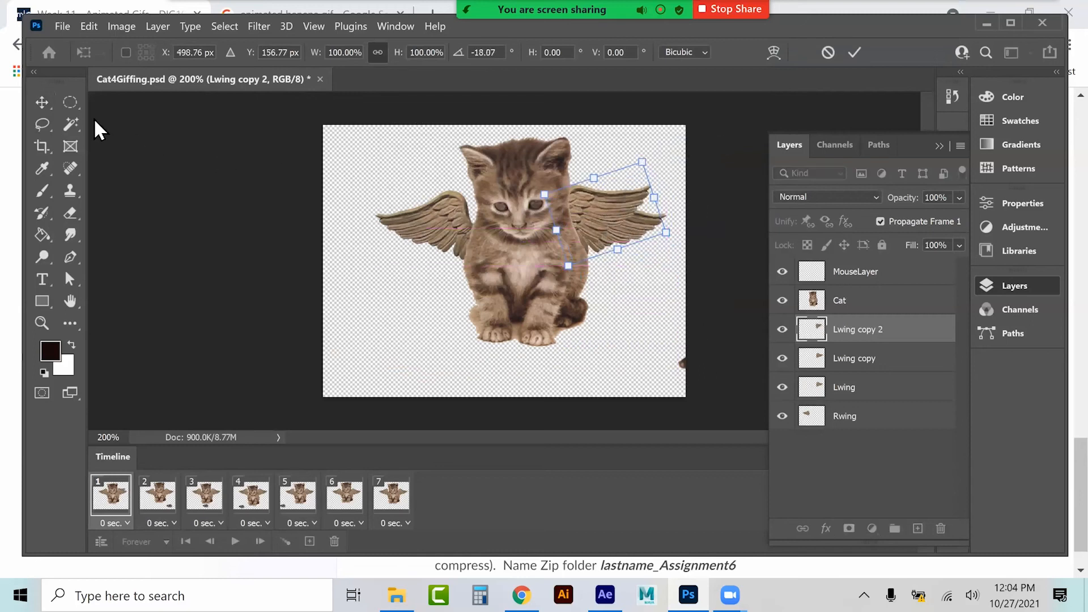
left_click(43, 102)
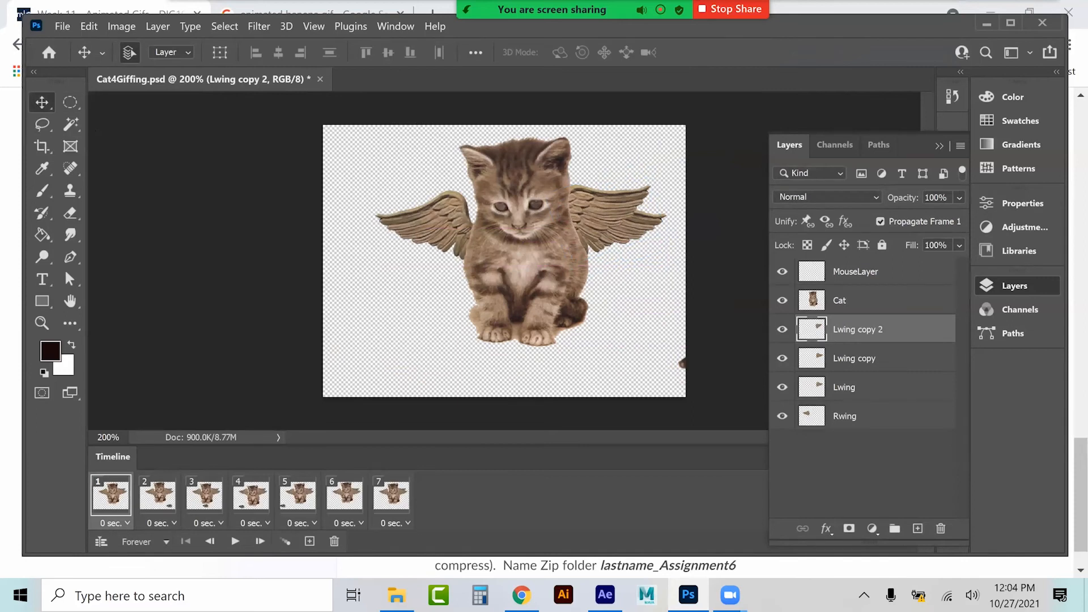
Rotate the original Lwing layer about 32° clockwise and move it down beside the cat's body
left_click(844, 387)
key("ctrl+t")
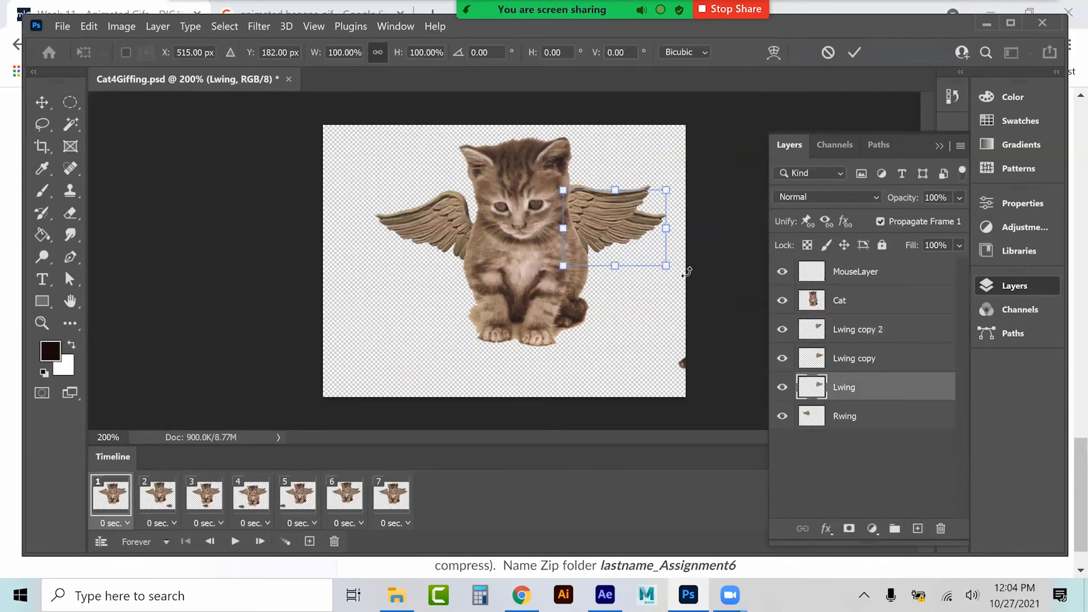
left_click_drag(680, 279, 651, 298)
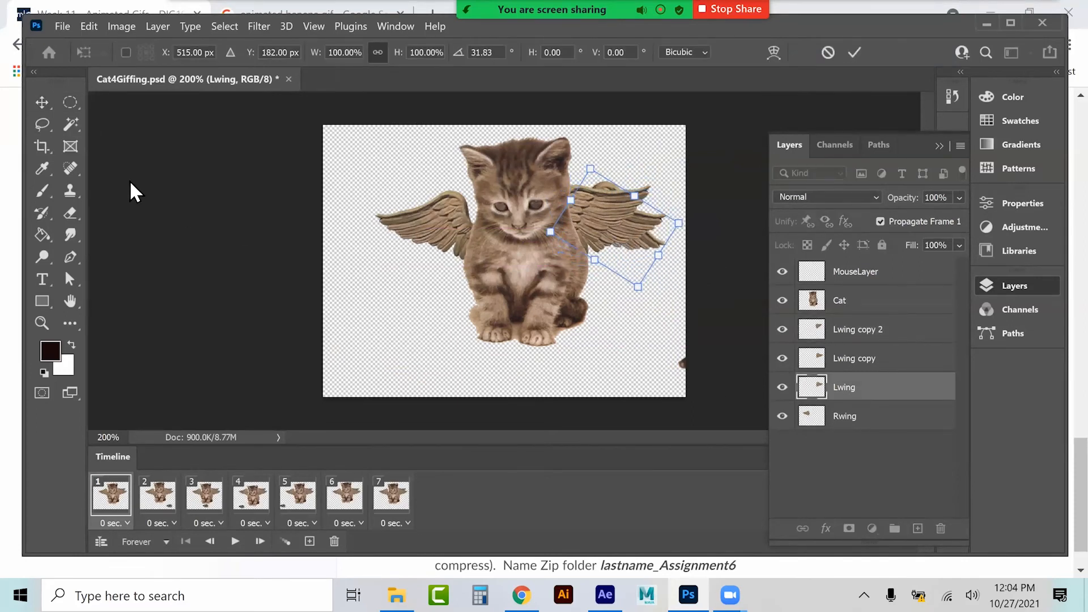
left_click(43, 104)
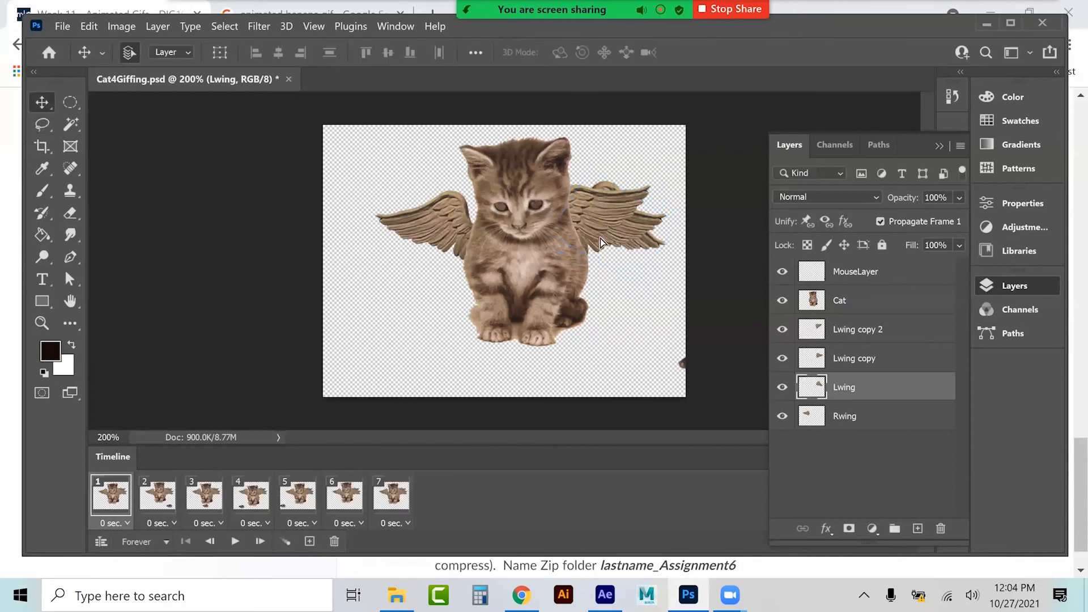
left_click_drag(601, 242, 596, 253)
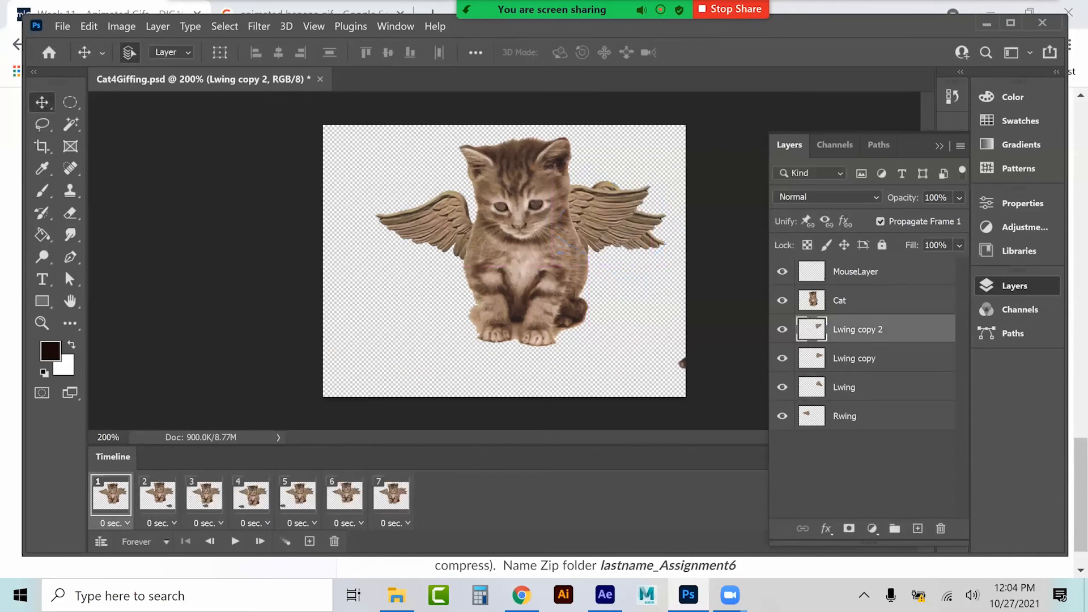
key("alt+bracketleft")
key("alt+bracketleft")
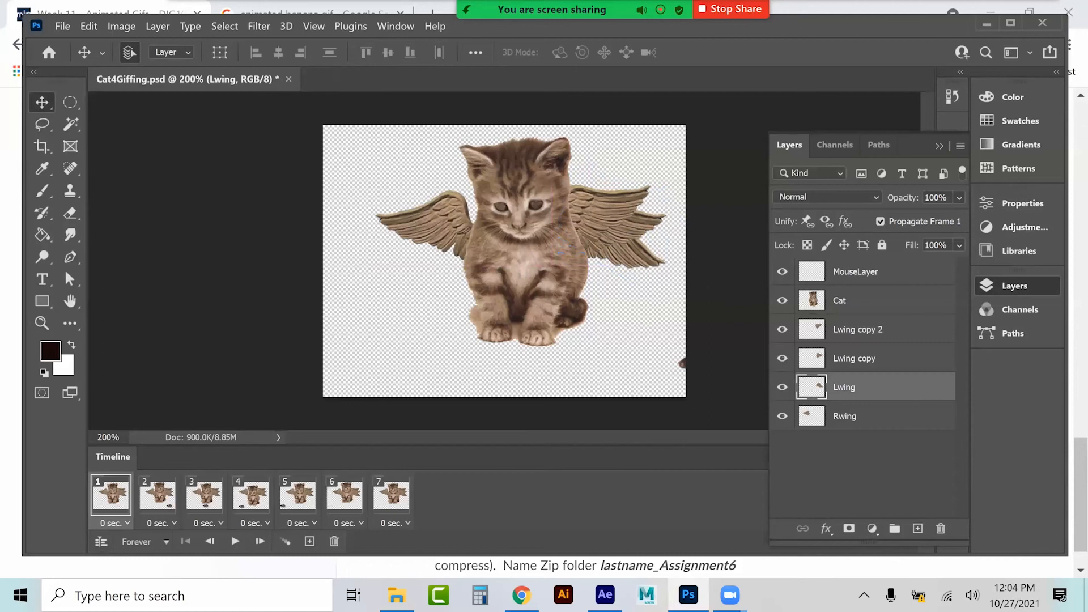
In frame 1, hide both Lwing copies, leave only Lwing visible, and nudge that wing slightly lower
left_click(782, 329)
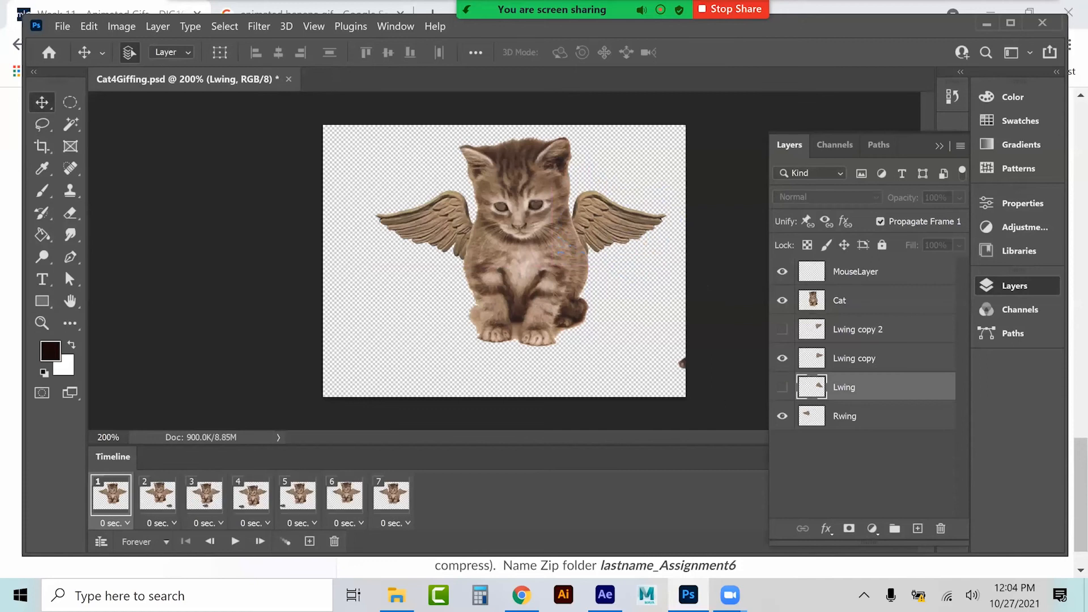
left_click(782, 358)
left_click(782, 387)
left_click_drag(626, 248, 616, 256)
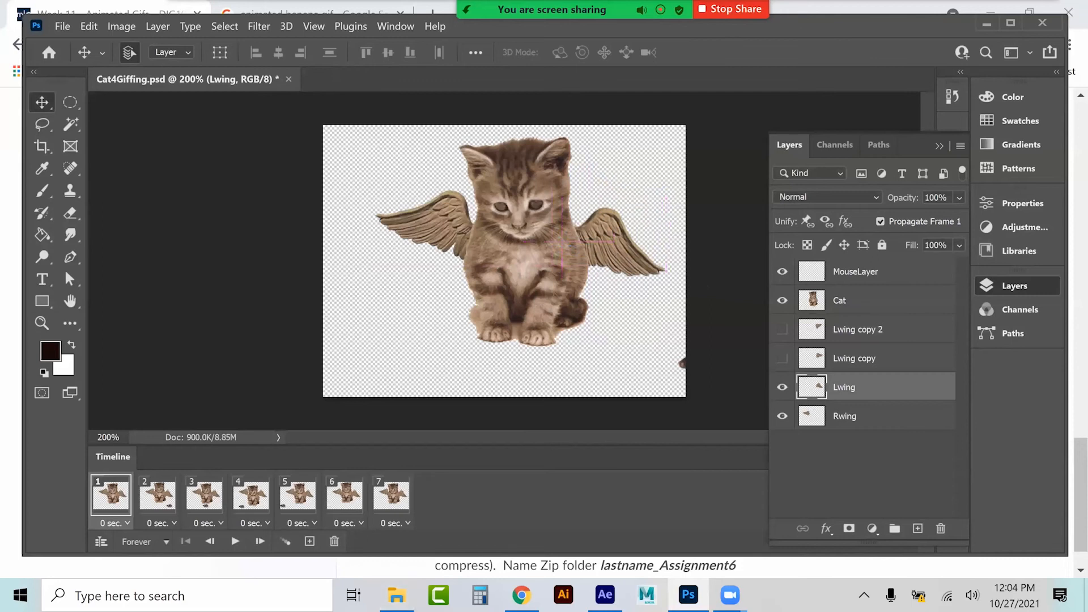
In frame 2, show Lwing copy and hide Lwing
left_click(158, 494)
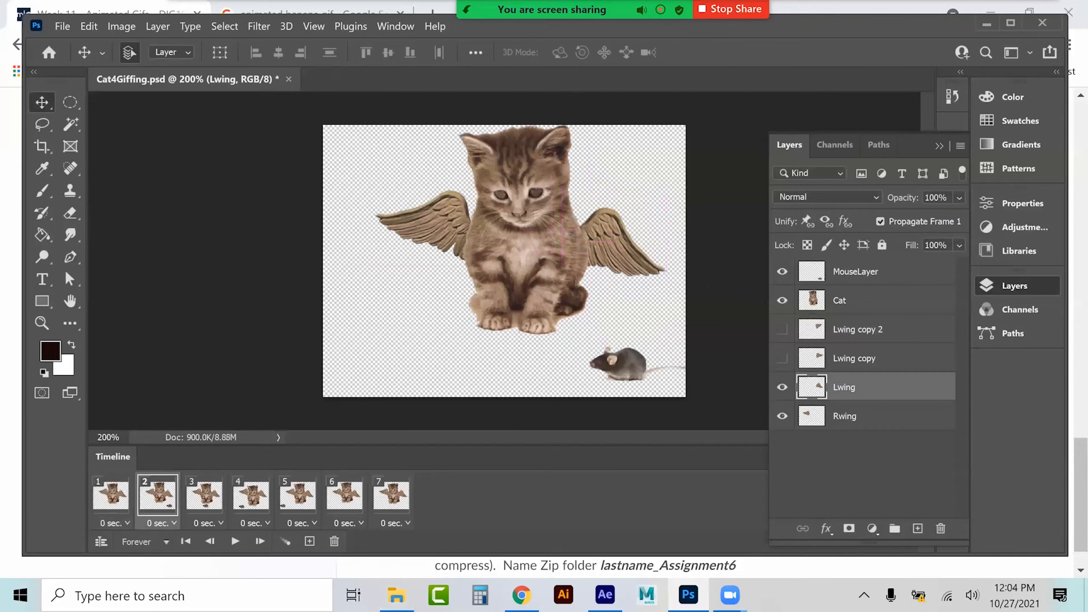
left_click(782, 358)
left_click(782, 387)
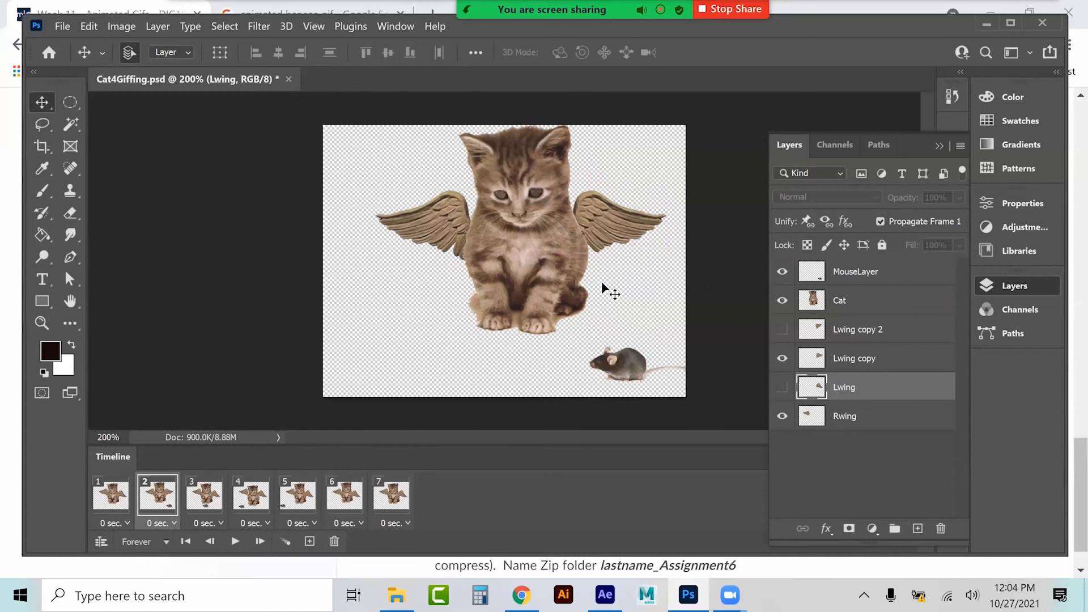
In frame 3, show Lwing copy 2 instead of Lwing and nudge the raised wing slightly outward from the cat
left_click(204, 495)
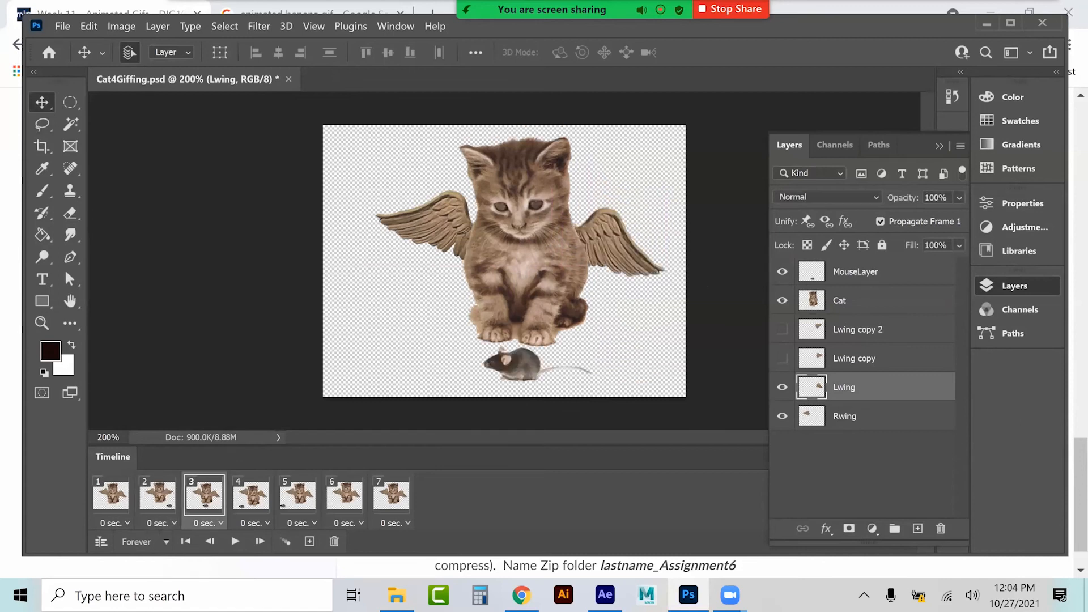
left_click(782, 329)
left_click(782, 387)
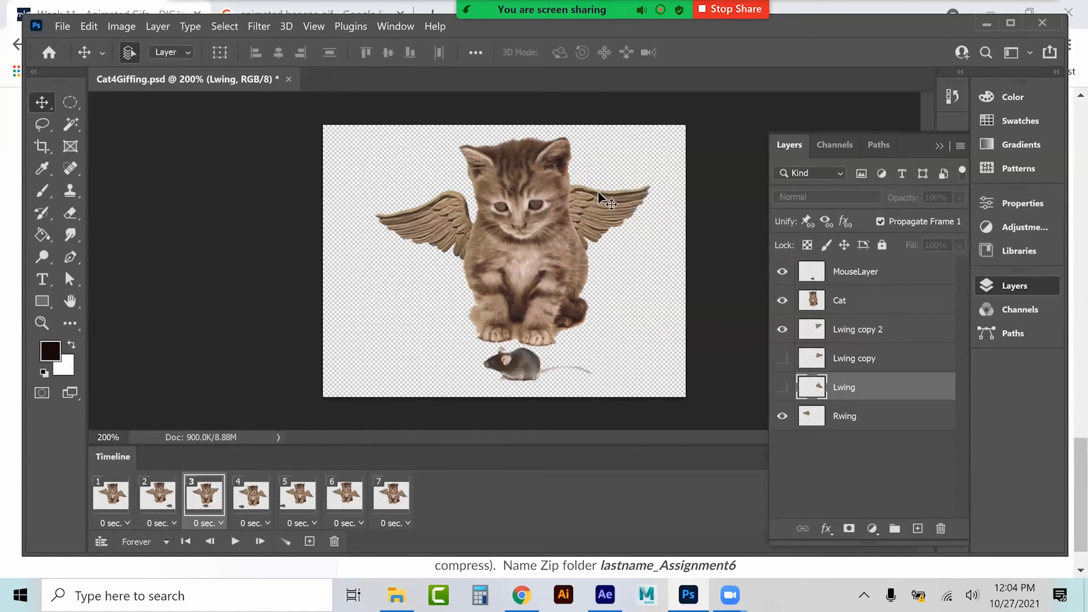
left_click(600, 215)
left_click_drag(600, 214, 609, 213)
In frame 4, show Lwing copy instead of Lwing, and select the Lwing copy layer
left_click(251, 495)
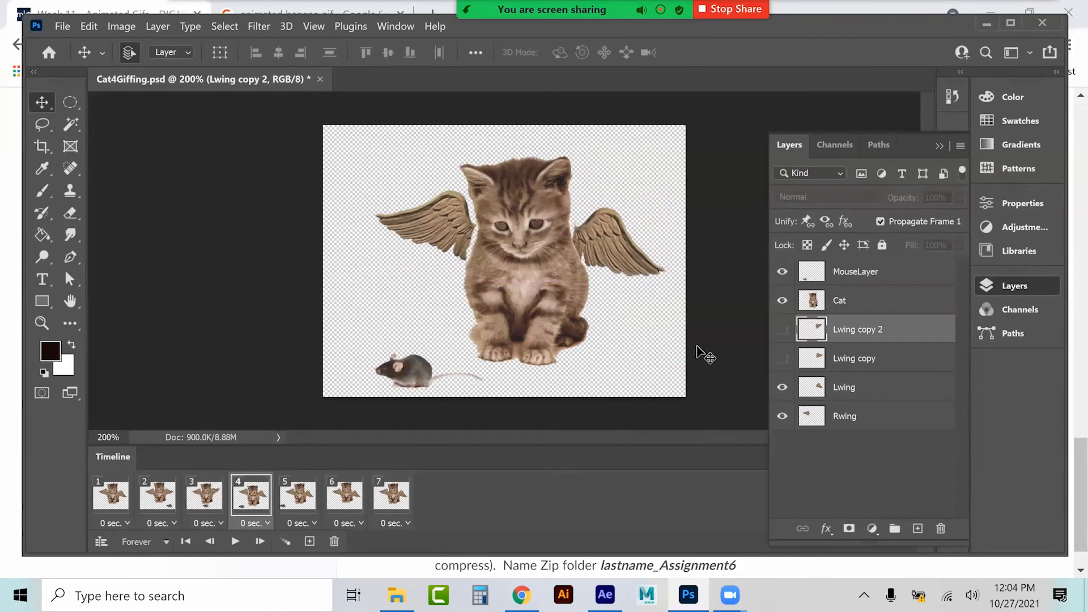
left_click(783, 387)
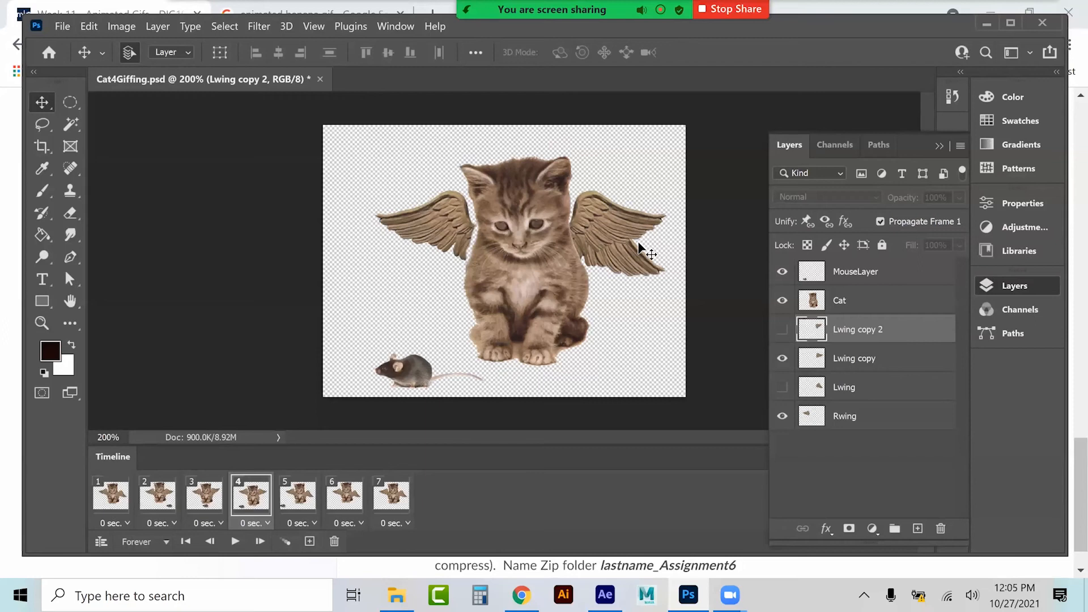
left_click(602, 228)
Leave the lowered wing in frame 5, make Lwing copy visible in frame 6, and select frame 7
left_click(297, 495)
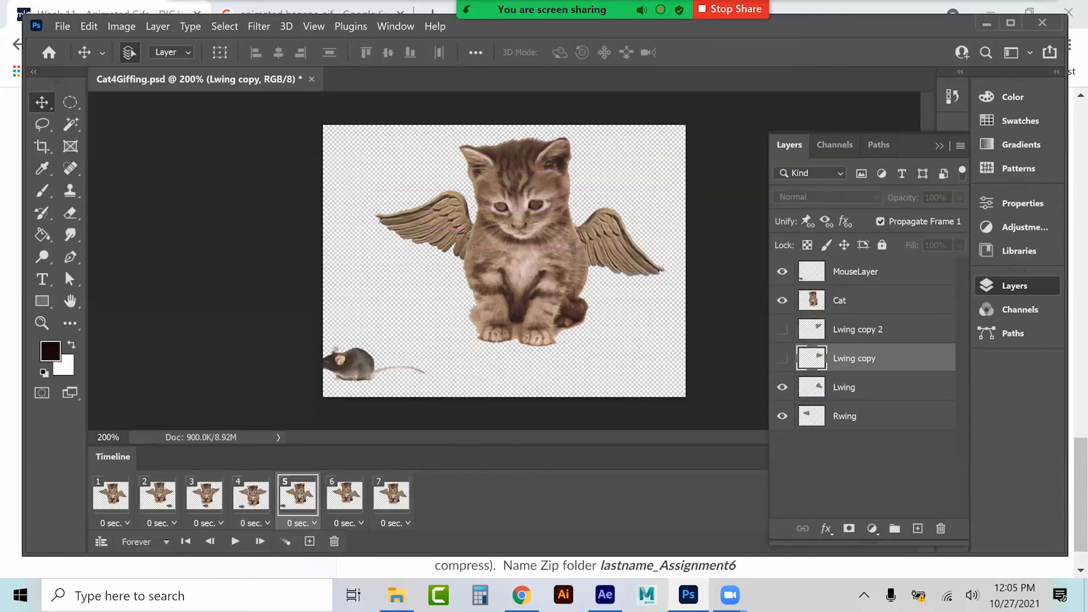
left_click(344, 495)
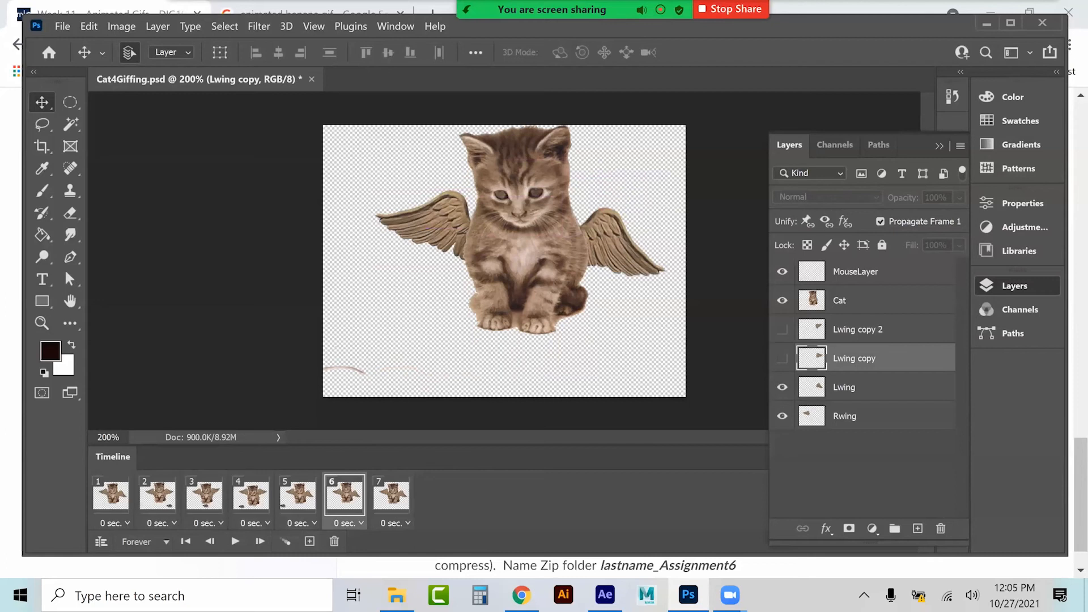
left_click(782, 358)
left_click(391, 495)
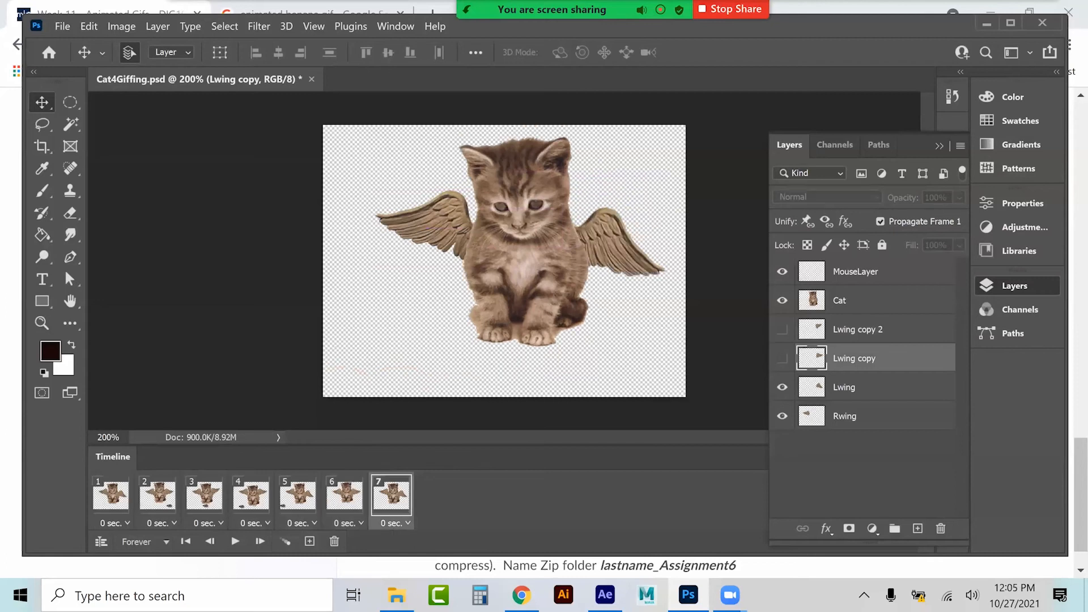
In frame 7, show Lwing copy 2 instead of Lwing and nudge the raised wing slightly outward and down
left_click(783, 330)
left_click(783, 387)
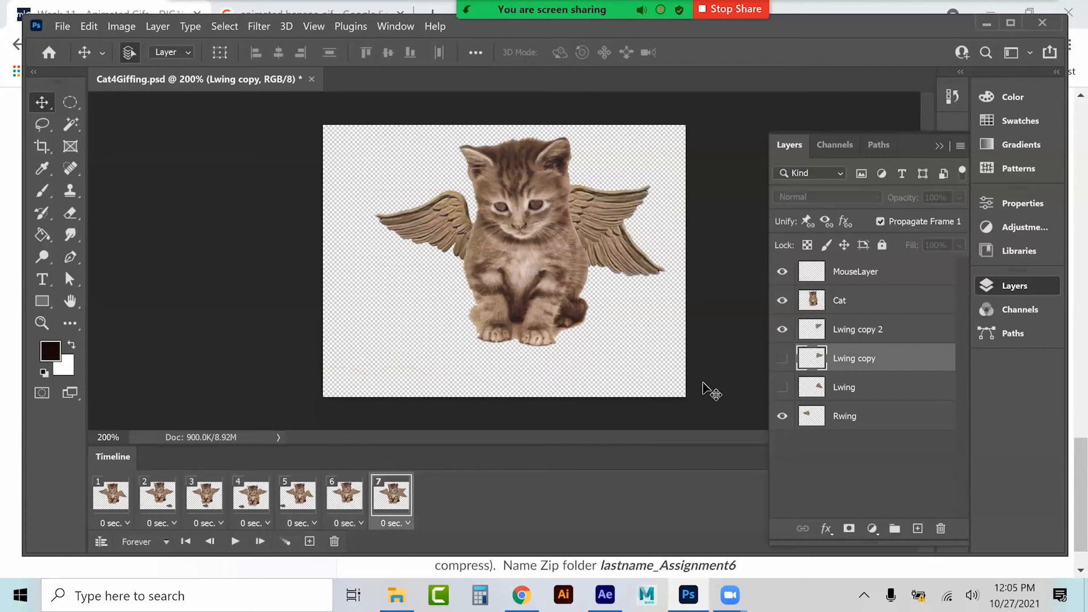
left_click_drag(600, 225, 611, 231)
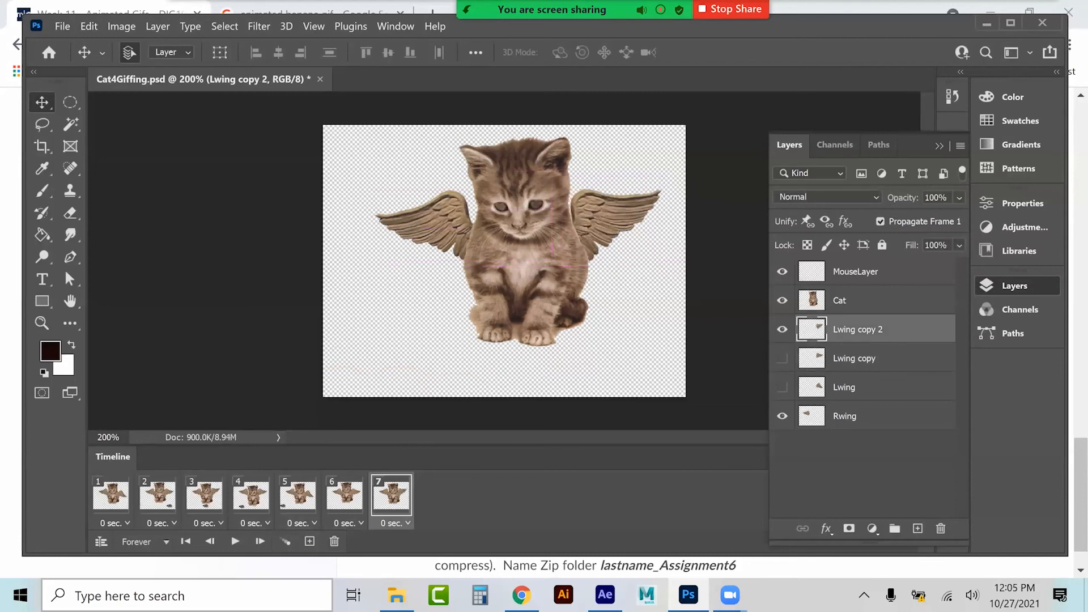
Play the animation to check the flapping wing, and stop playback
key("space")
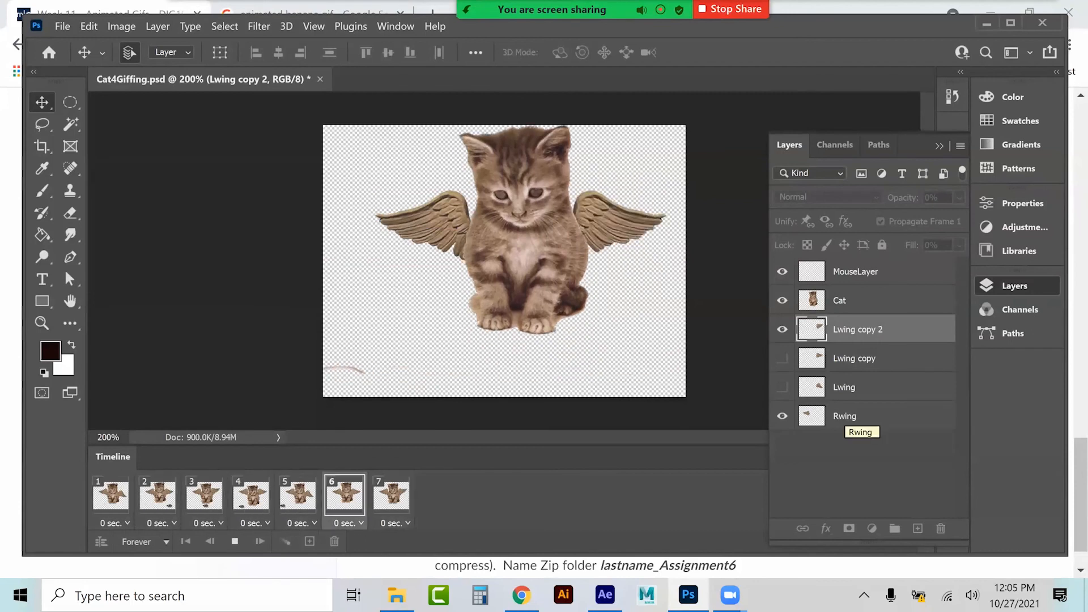
key("space")
key("space")
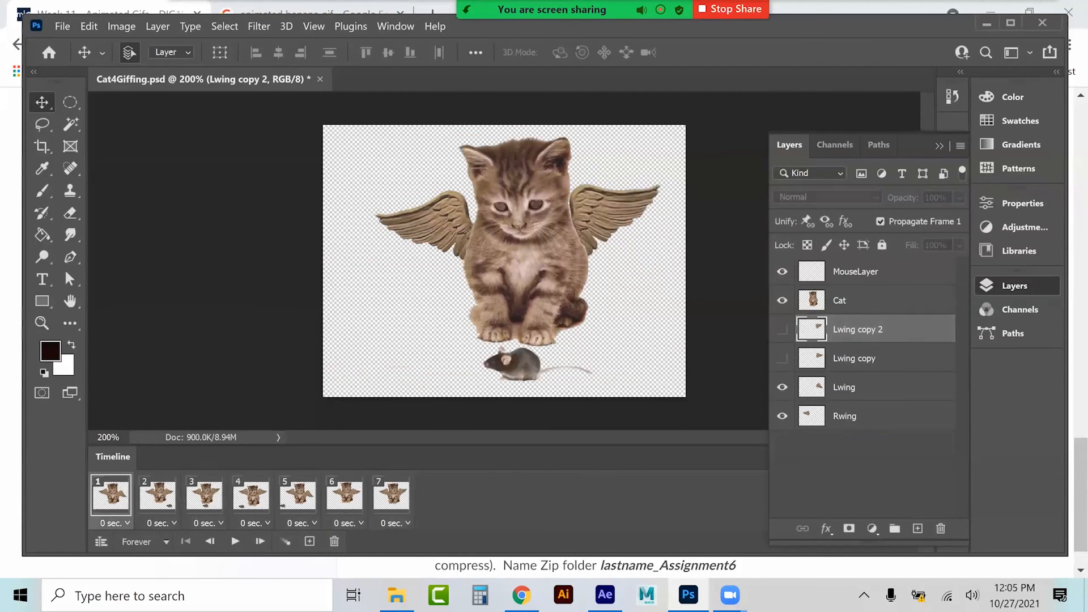
Duplicate the Rwing layer twice, as Rwing copy and Rwing copy 2
left_click(845, 416)
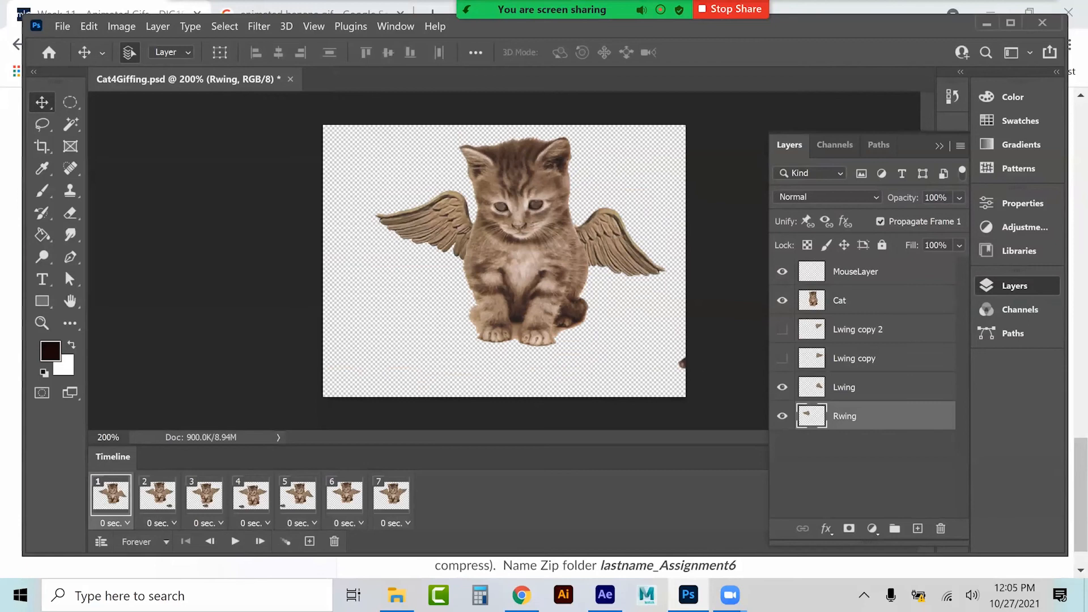
left_click(961, 146)
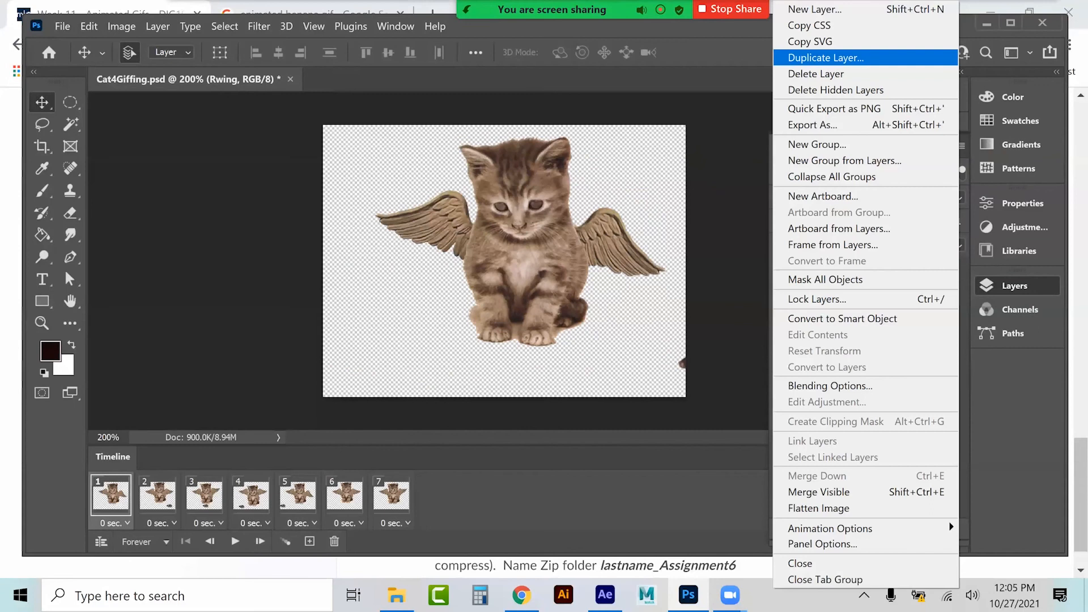
left_click(825, 58)
left_click(689, 152)
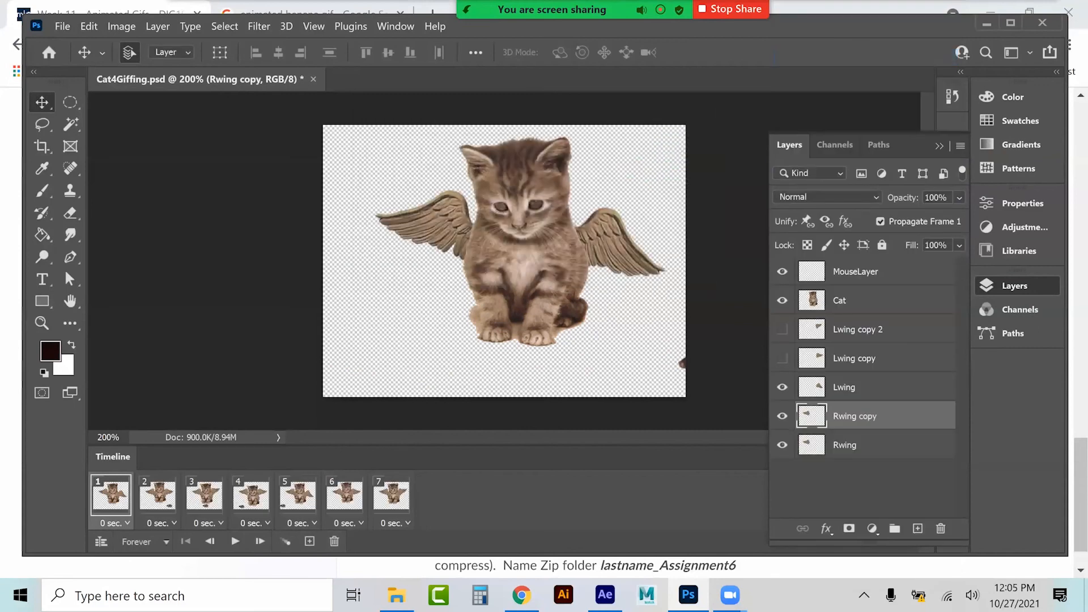
left_click(960, 146)
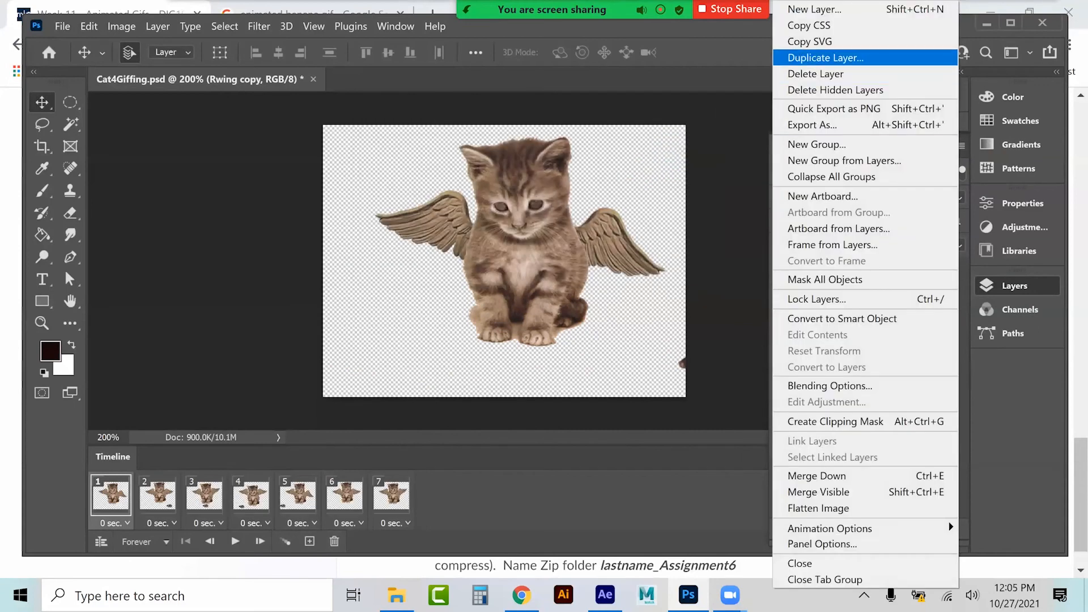
left_click(826, 57)
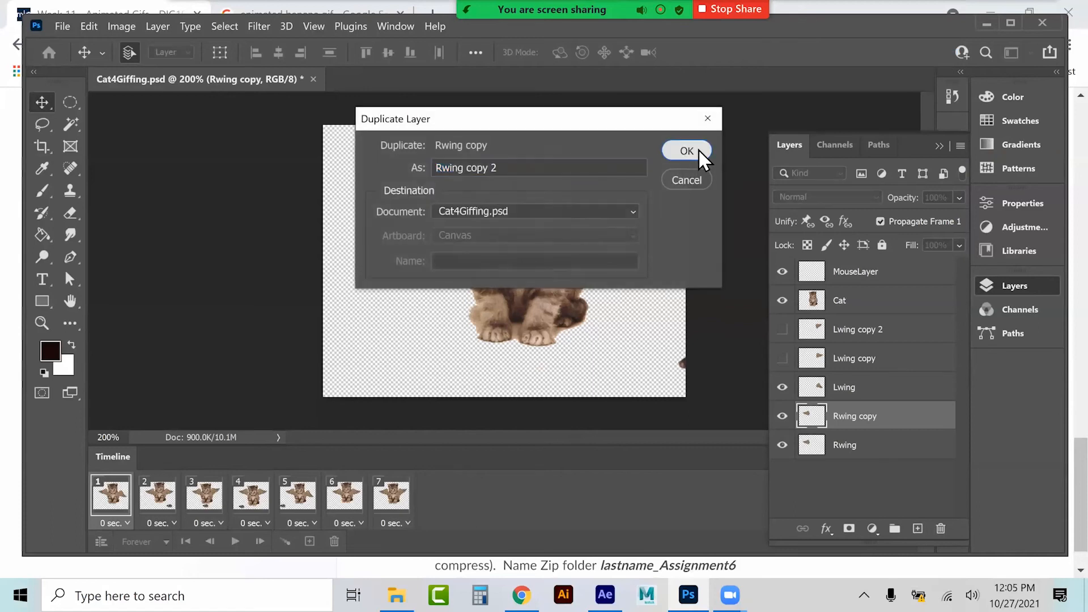
left_click(697, 151)
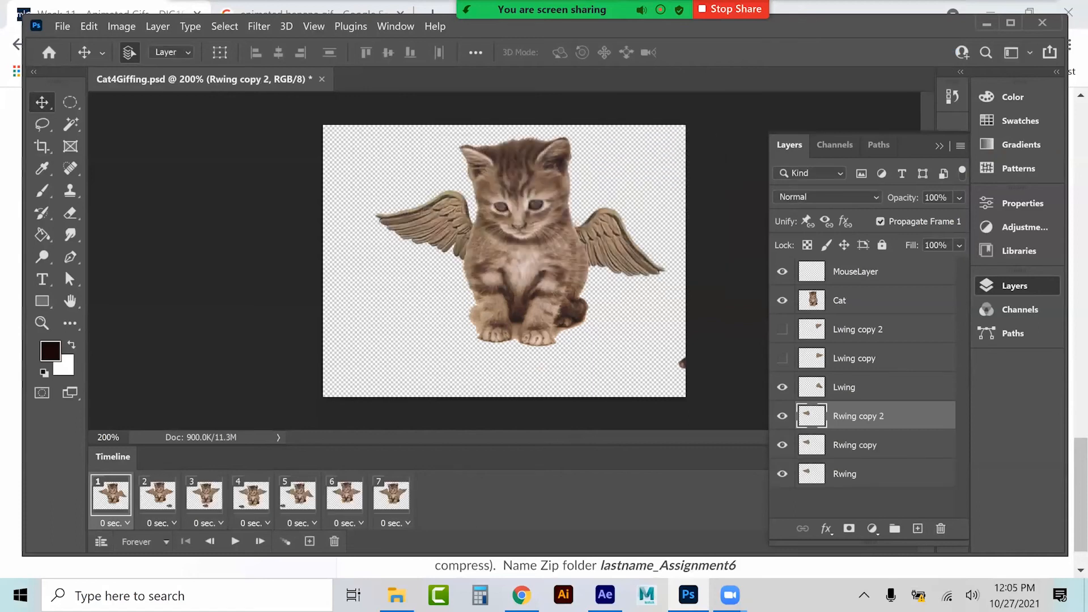
Puppet Warp Rwing copy 2 with pins at the wing's base, upper bend and tip, raising the tip, and apply the warp
left_click(89, 25)
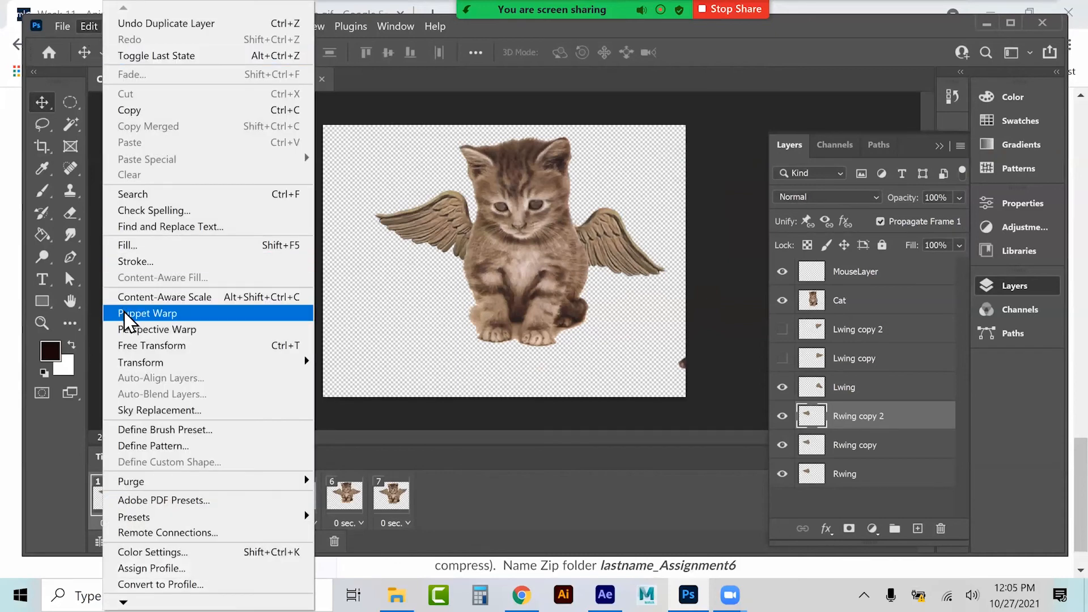
left_click(123, 311)
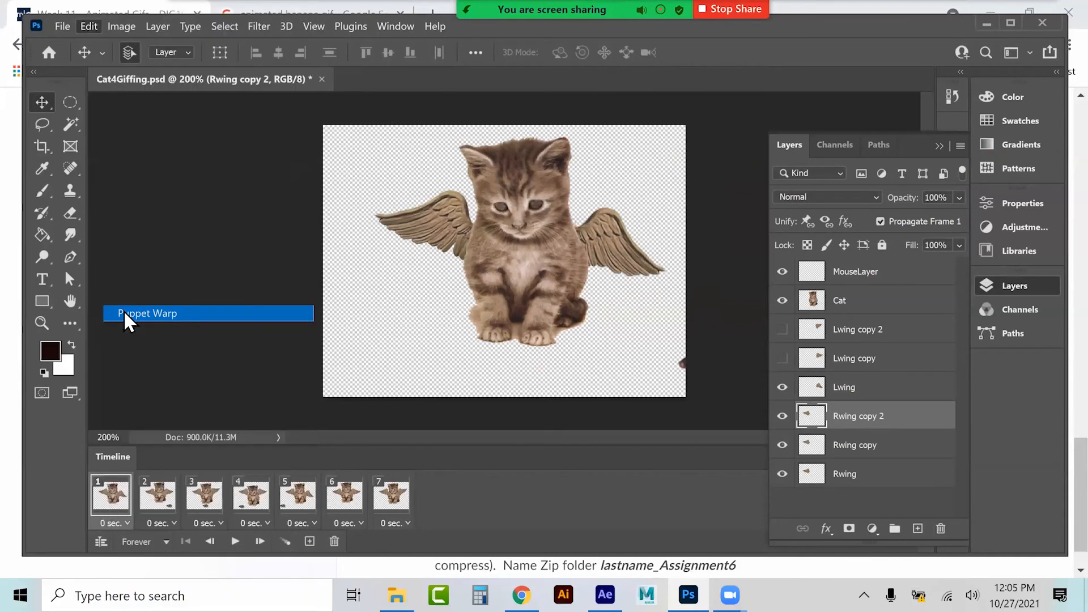
left_click(466, 242)
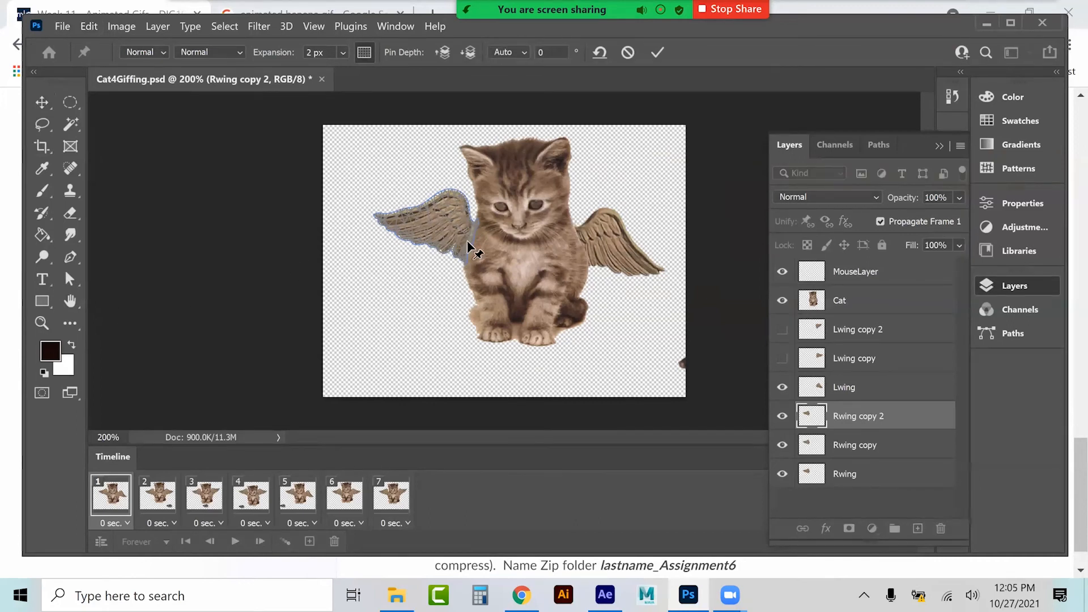
left_click(447, 203)
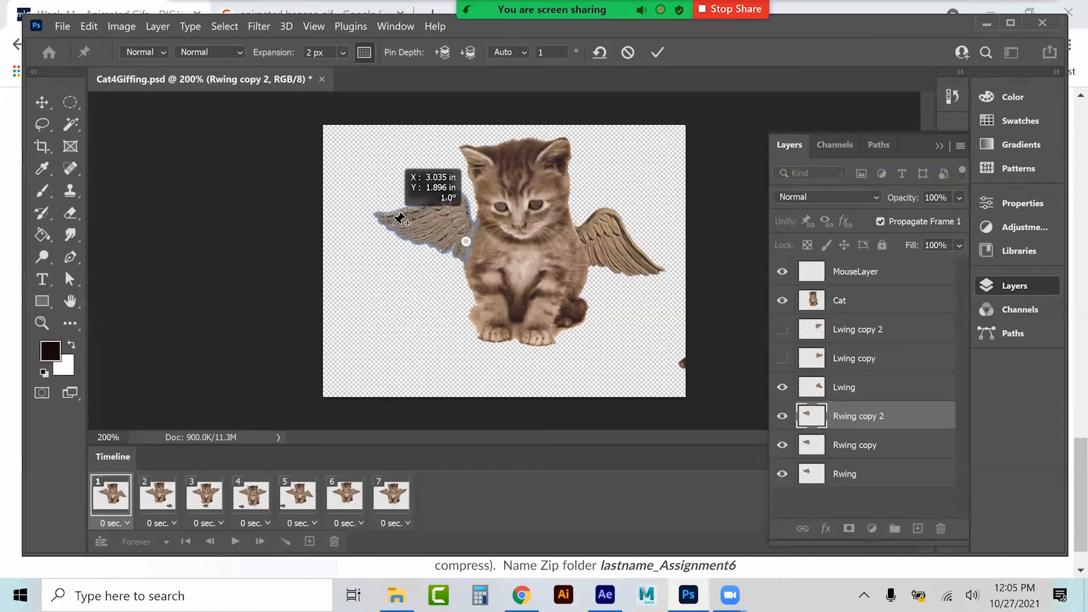
left_click_drag(399, 221, 390, 171)
left_click(42, 101)
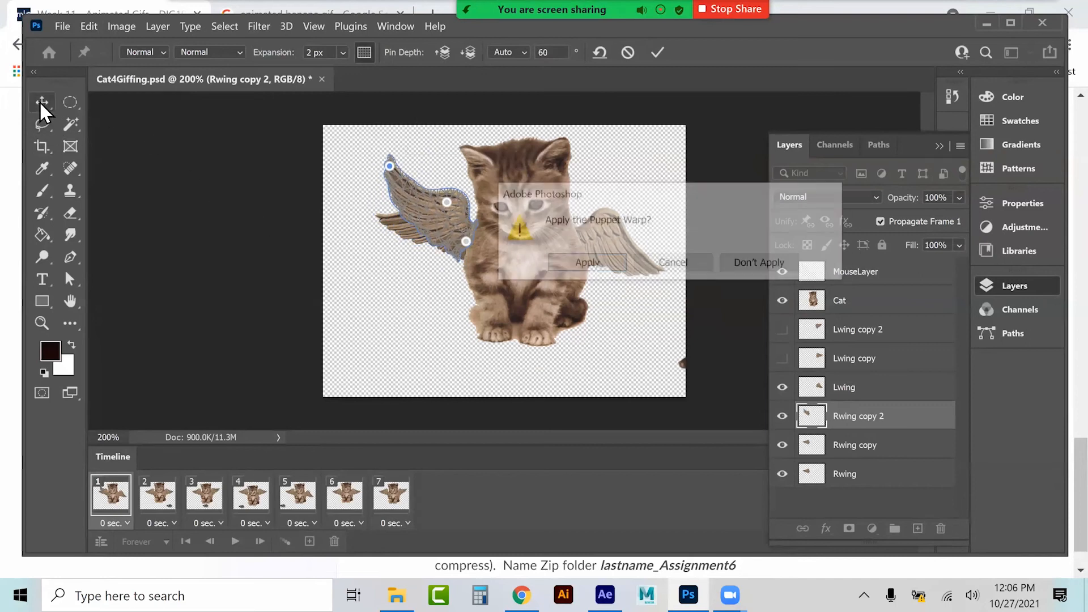
left_click(584, 267)
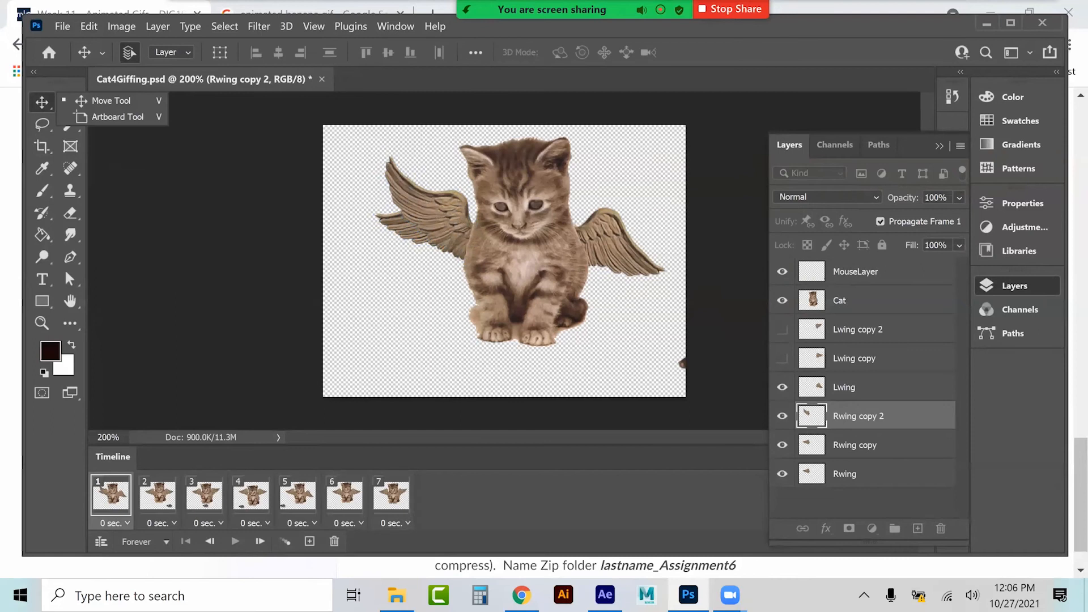
Puppet Warp the Rwing layer with three pins, pulling the tip down and the upper bend slightly lower, and apply the warp
left_click(854, 445)
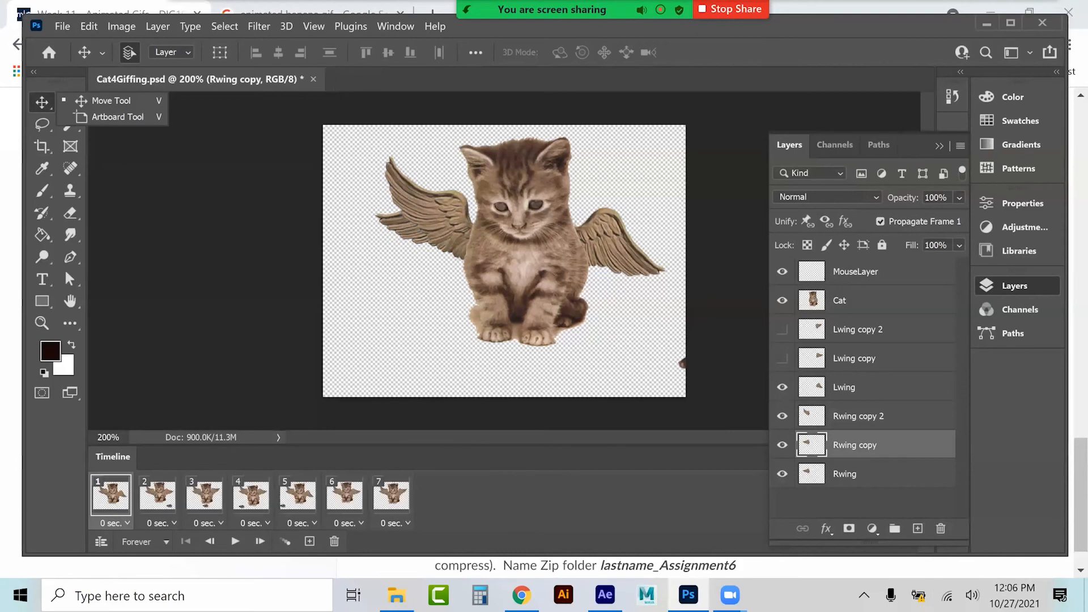
left_click(845, 474)
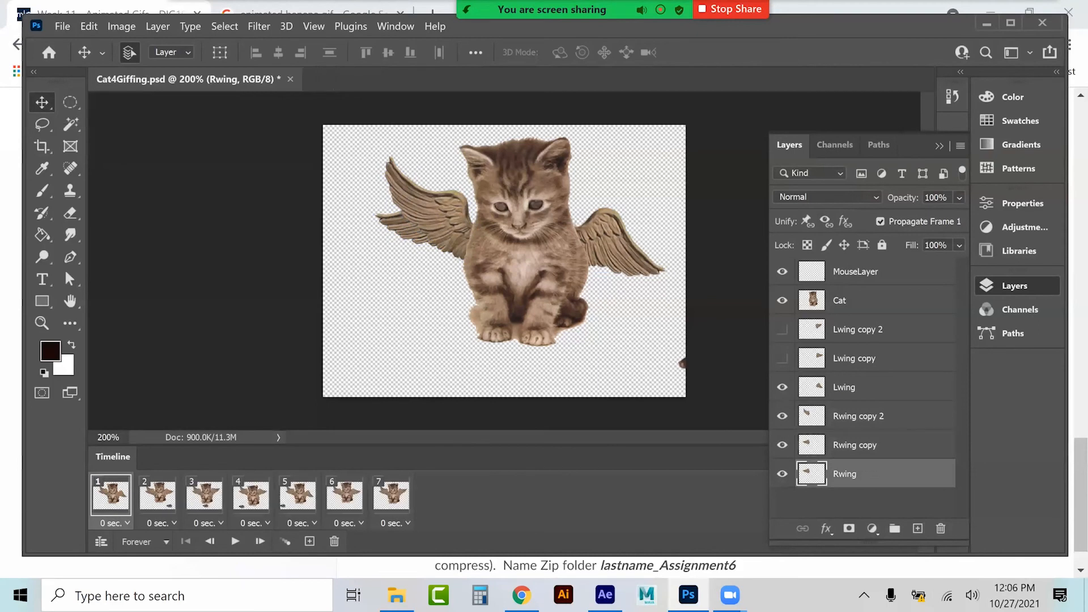
left_click(91, 25)
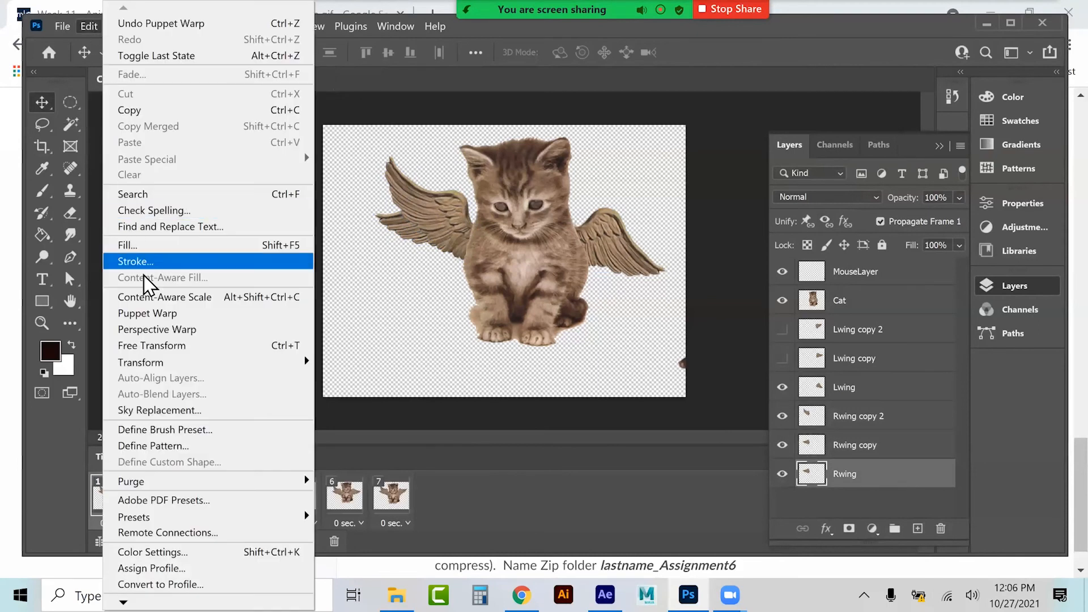
left_click(148, 313)
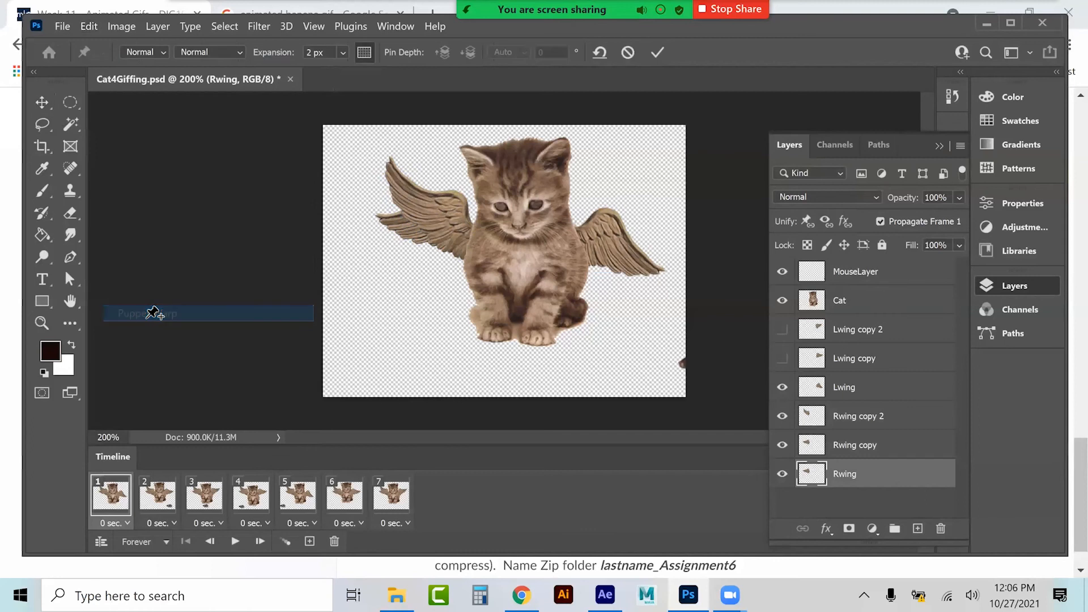
left_click(467, 245)
left_click(450, 200)
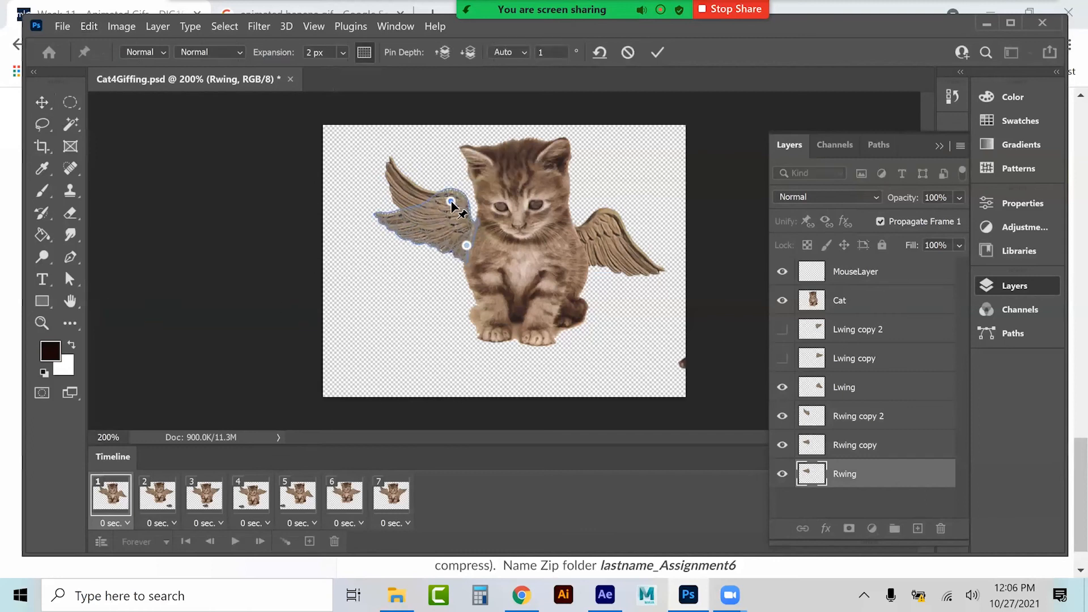
left_click(384, 220)
left_click_drag(385, 223, 378, 309)
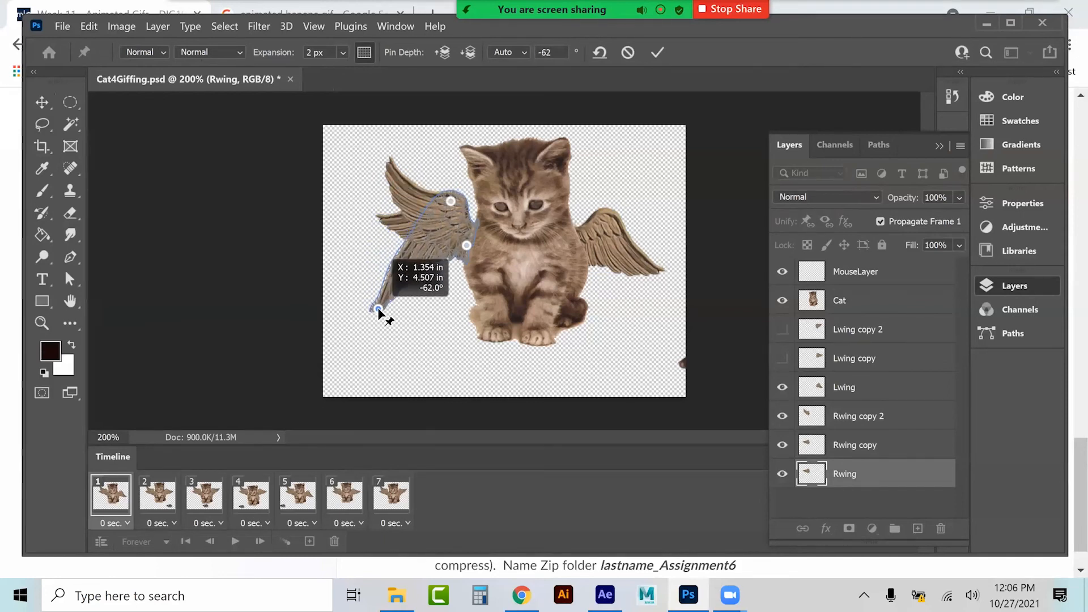
left_click_drag(450, 202, 447, 213)
left_click(49, 100)
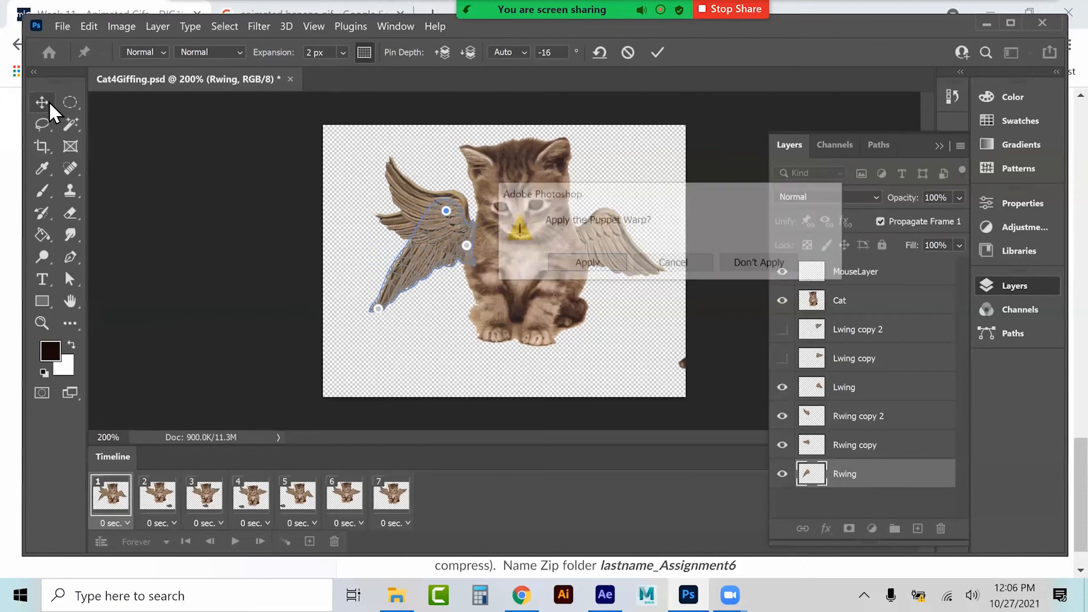
left_click(571, 264)
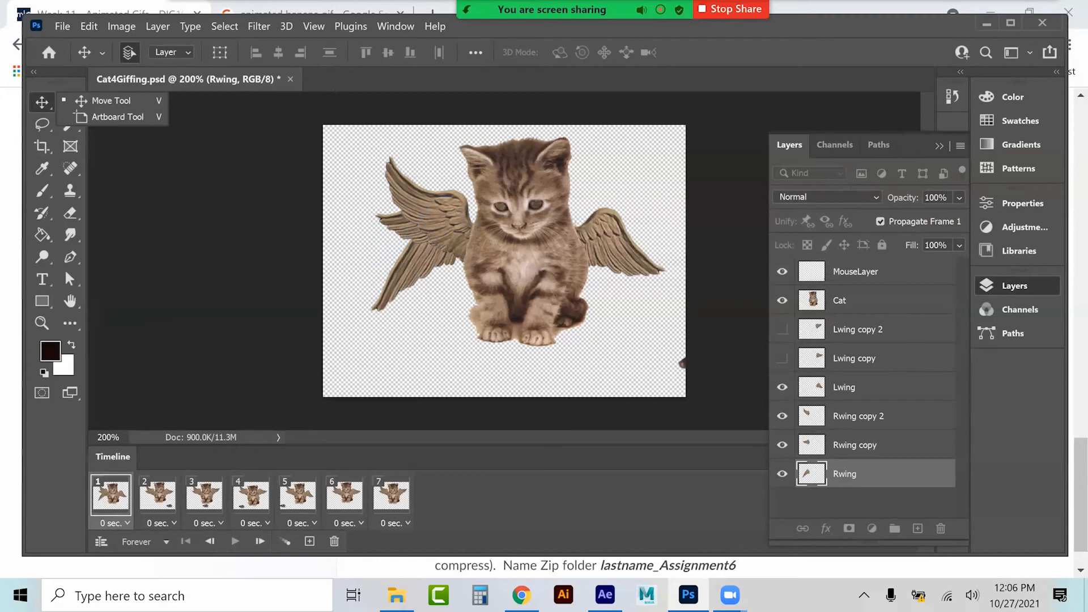
In frame 1, hide Rwing copy 2 and Rwing copy; in frame 2, show Rwing copy instead of Rwing
left_click(782, 416)
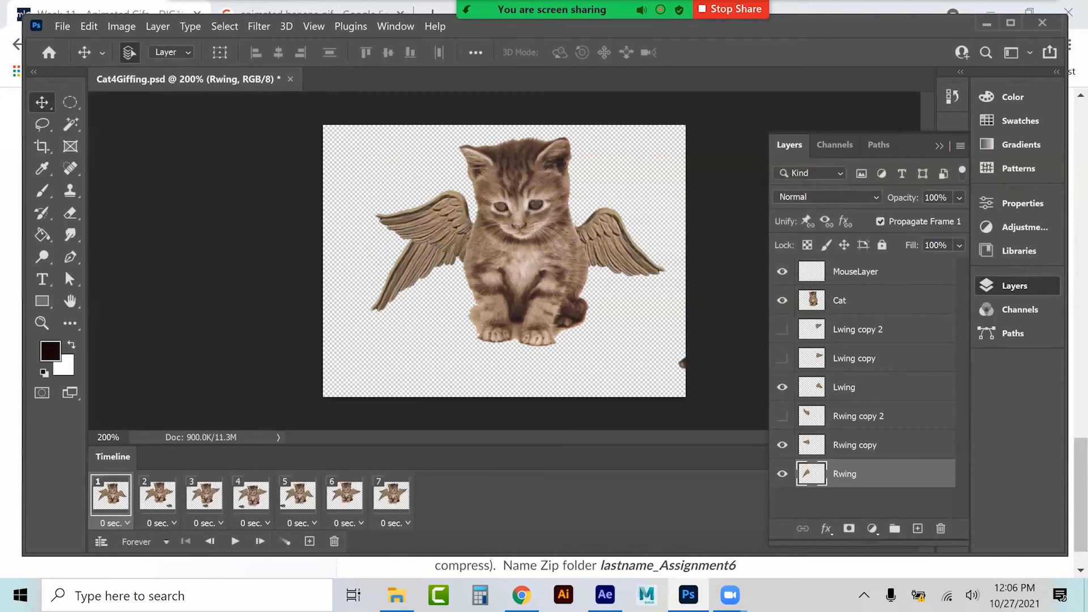
left_click(783, 445)
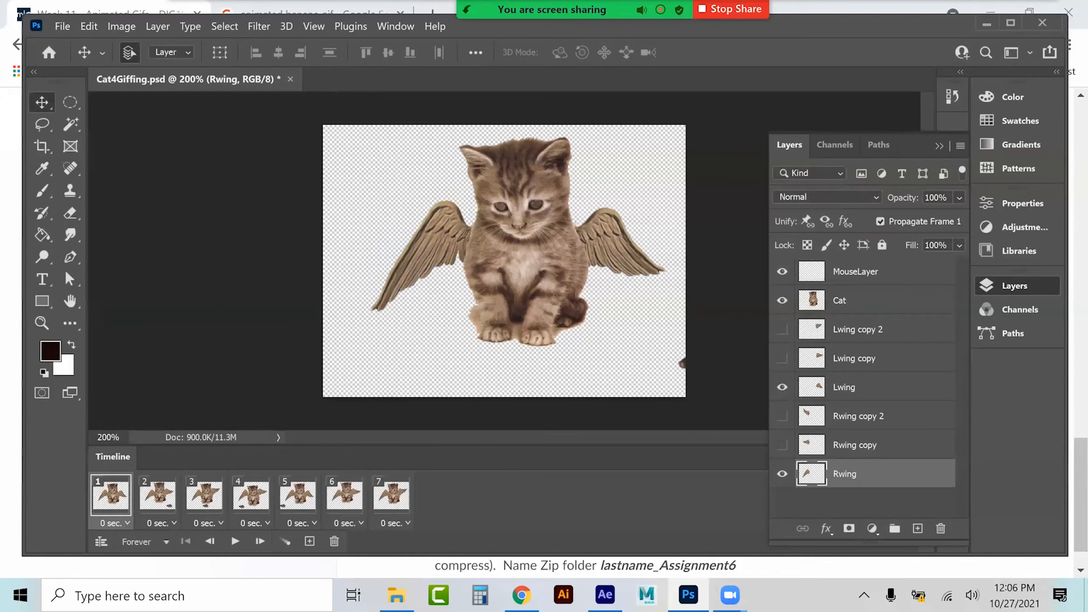
left_click(158, 495)
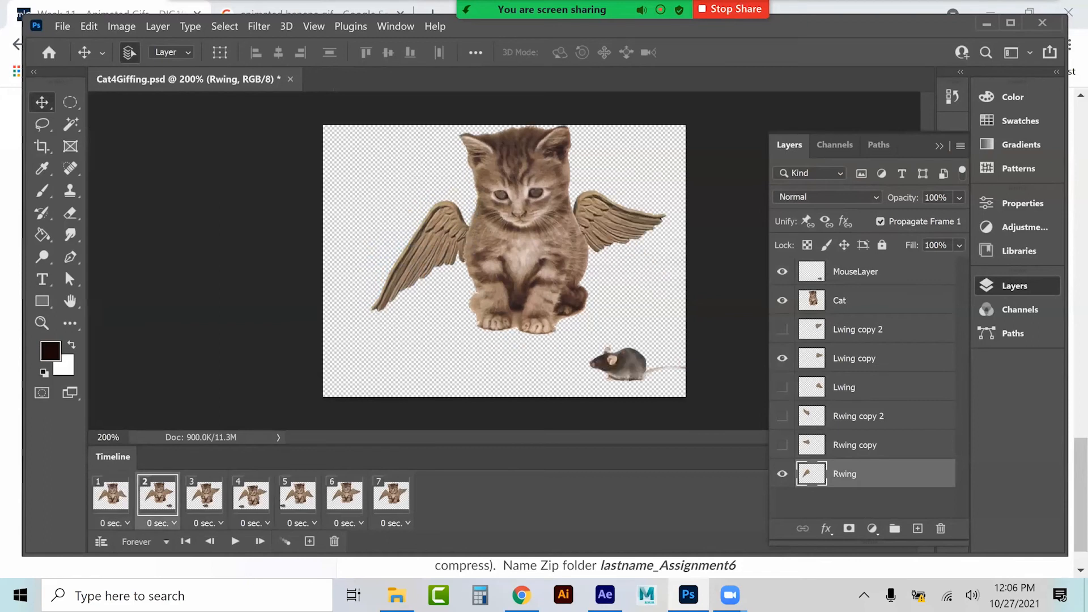
left_click(782, 474)
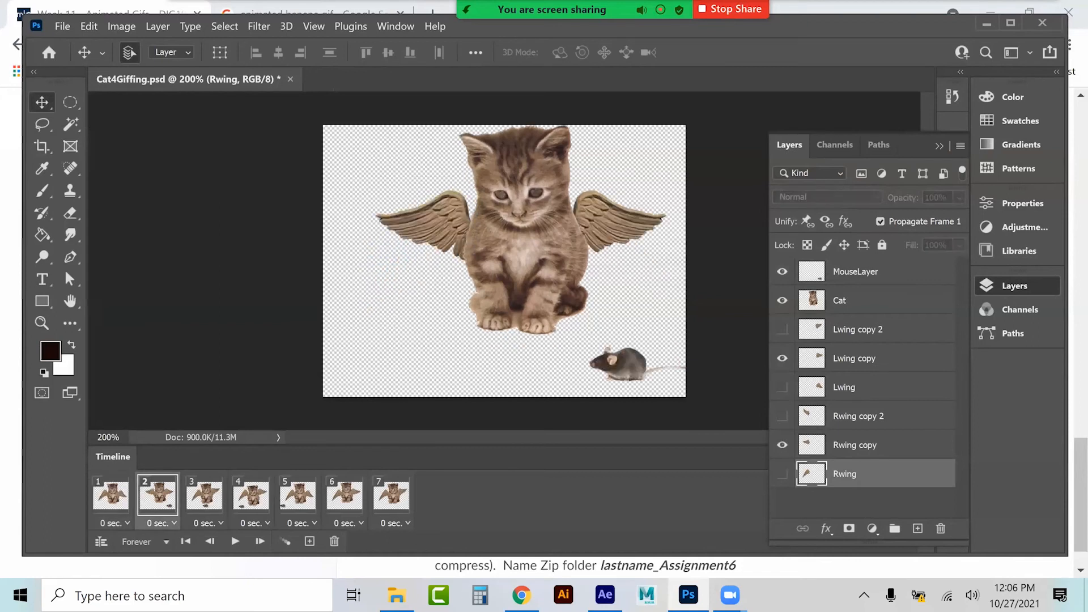
Show only Rwing copy 2 of the Rwing layers in frame 3, and only Rwing copy in frame 4, nudged slightly down toward the cat
left_click(204, 494)
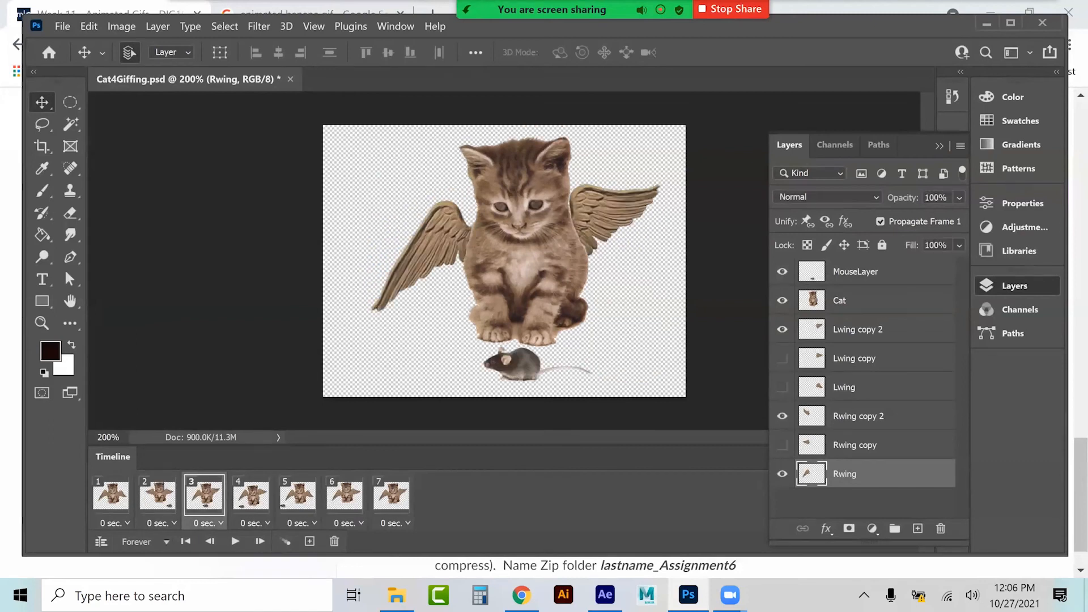
left_click(783, 474)
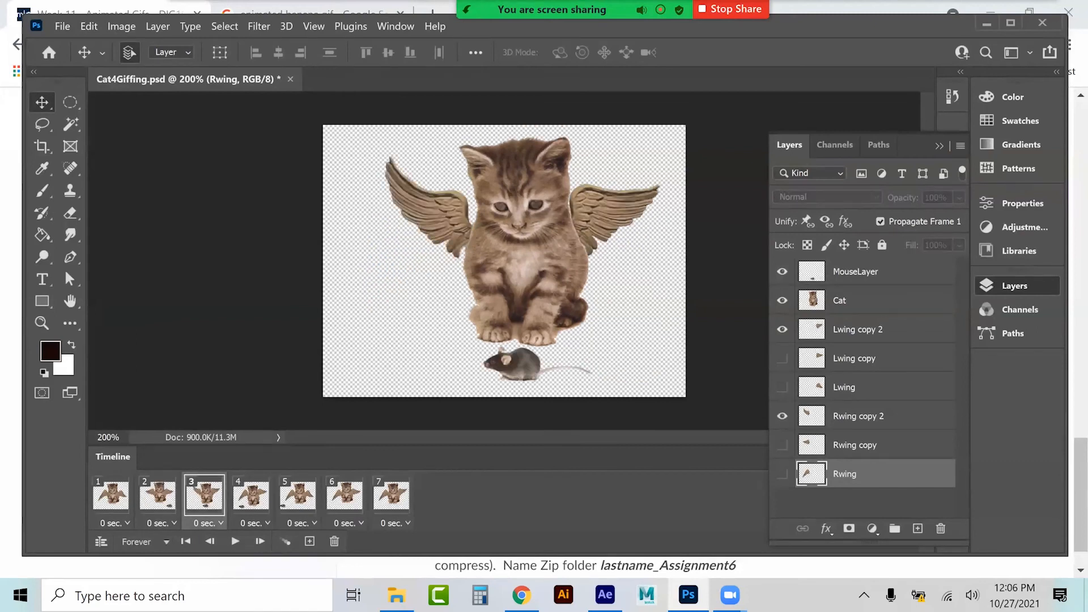
left_click(250, 494)
left_click(782, 445)
left_click(783, 474)
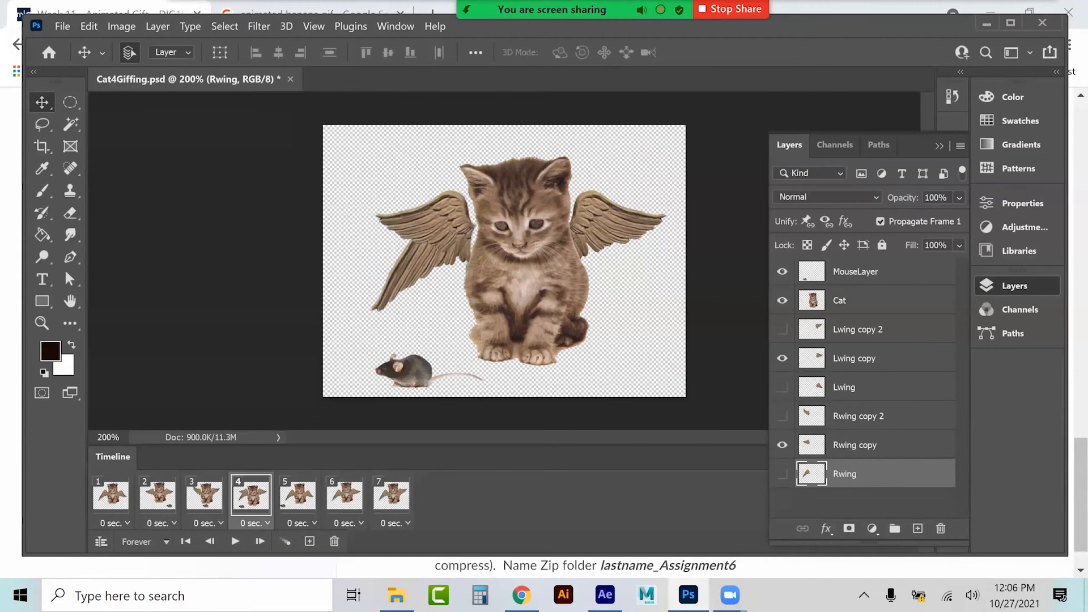
left_click_drag(443, 229, 452, 239)
Leave Rwing showing in frame 5, show Rwing copy instead of Rwing in frame 6, and select frame 7
left_click(298, 494)
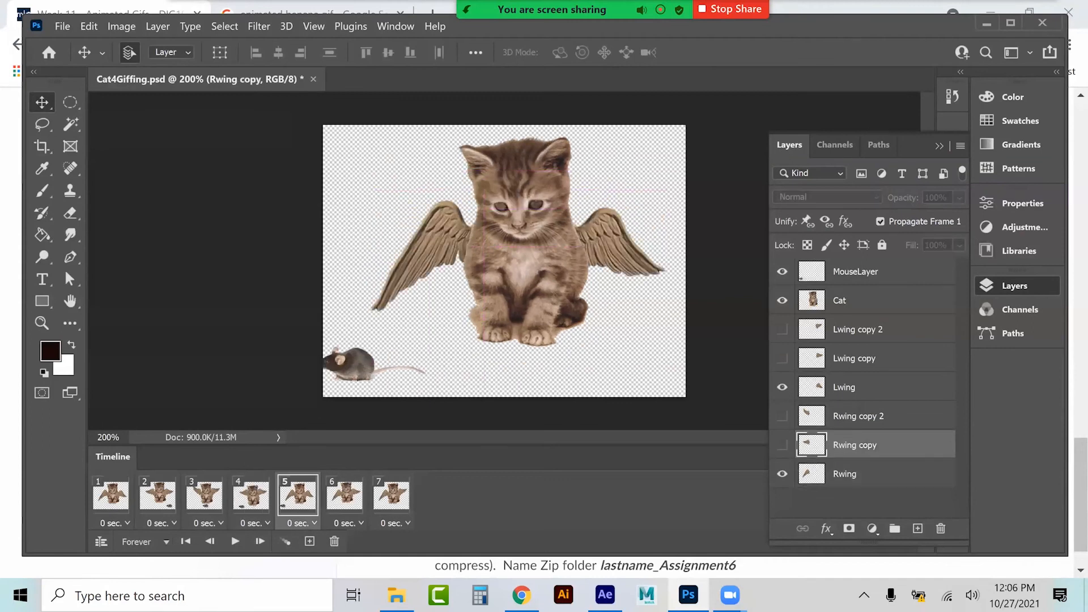
left_click(344, 494)
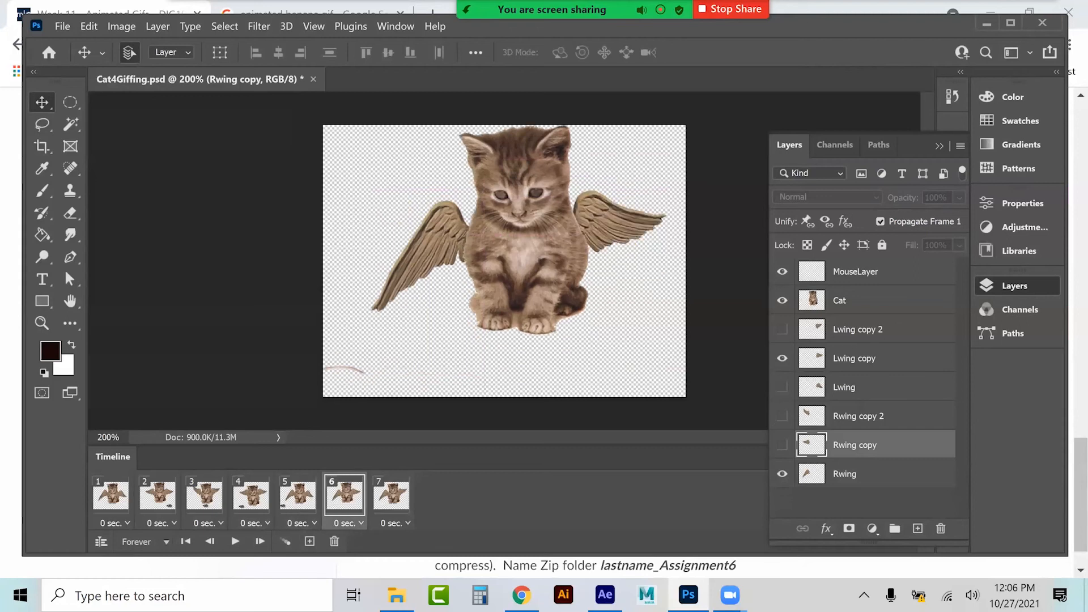
left_click(782, 444)
left_click(862, 502)
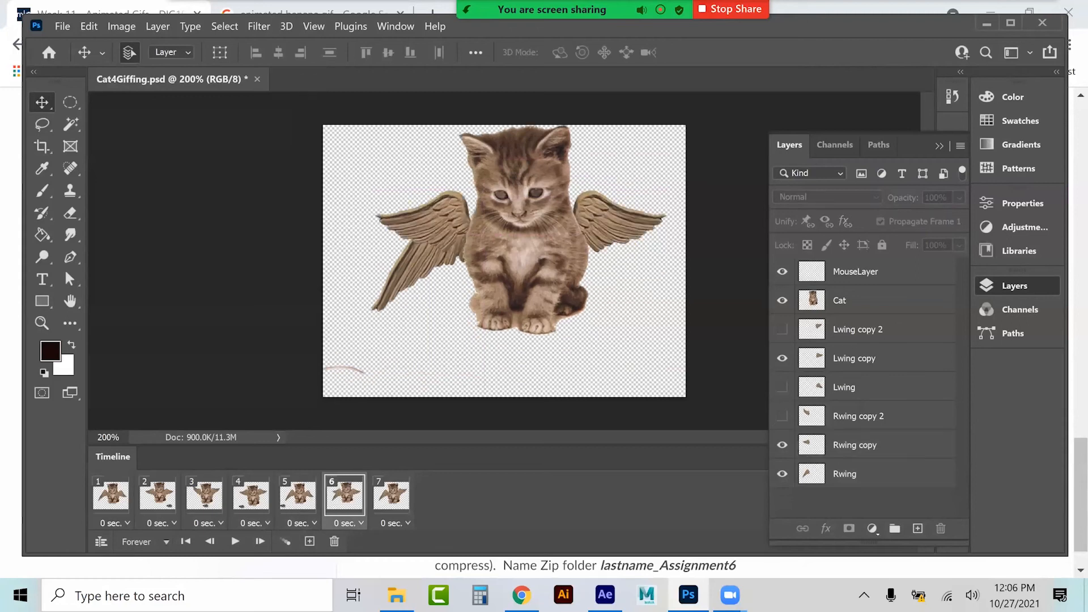
left_click(782, 474)
left_click(391, 494)
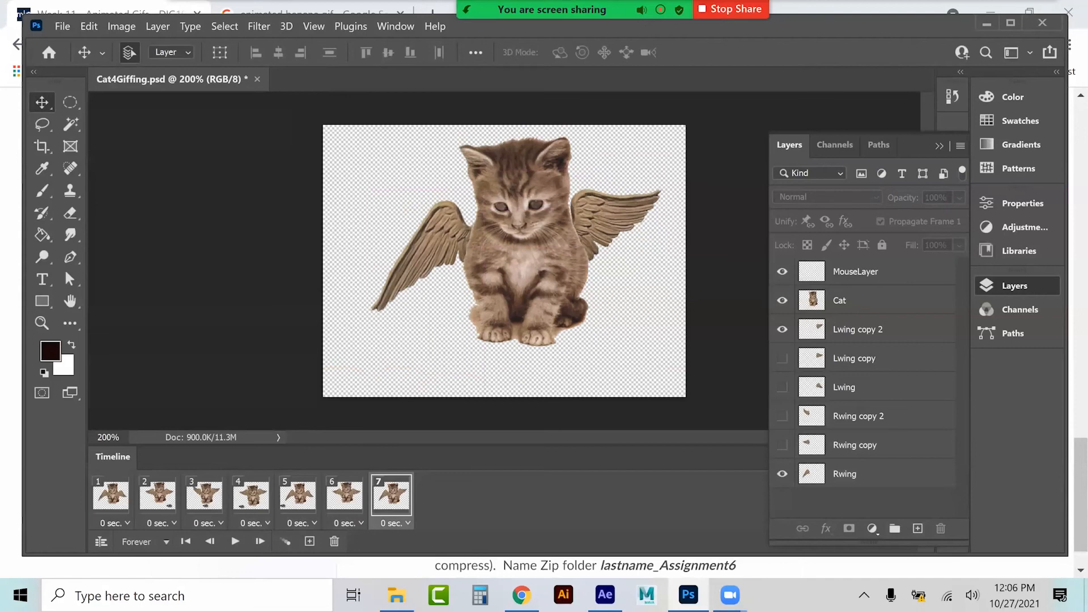
Show Rwing copy 2 instead of Rwing in frame 7, and play back the animation to preview the wing flapping
left_click(782, 416)
left_click(783, 445)
left_click(235, 541)
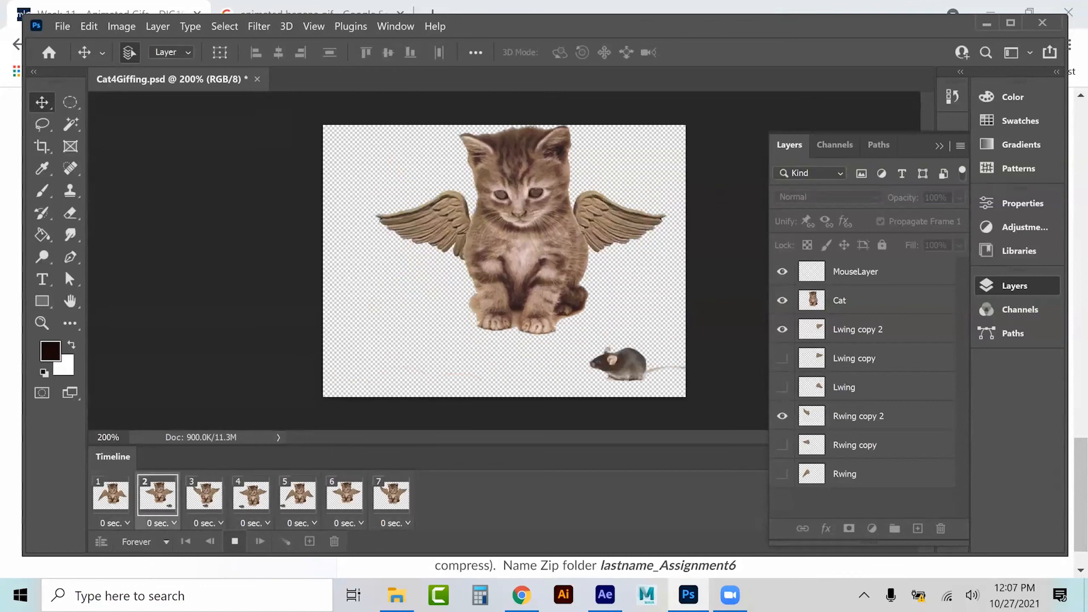
key("space")
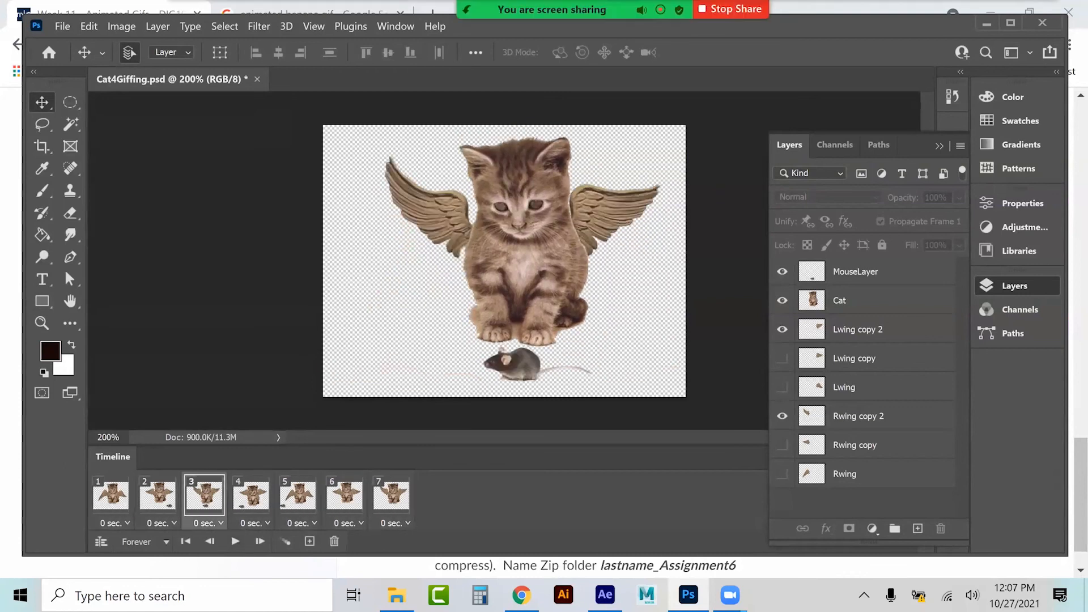
With frame 1 selected, add a new layer above MouseLayer and name it Lasers
left_click(111, 495)
left_click(873, 271)
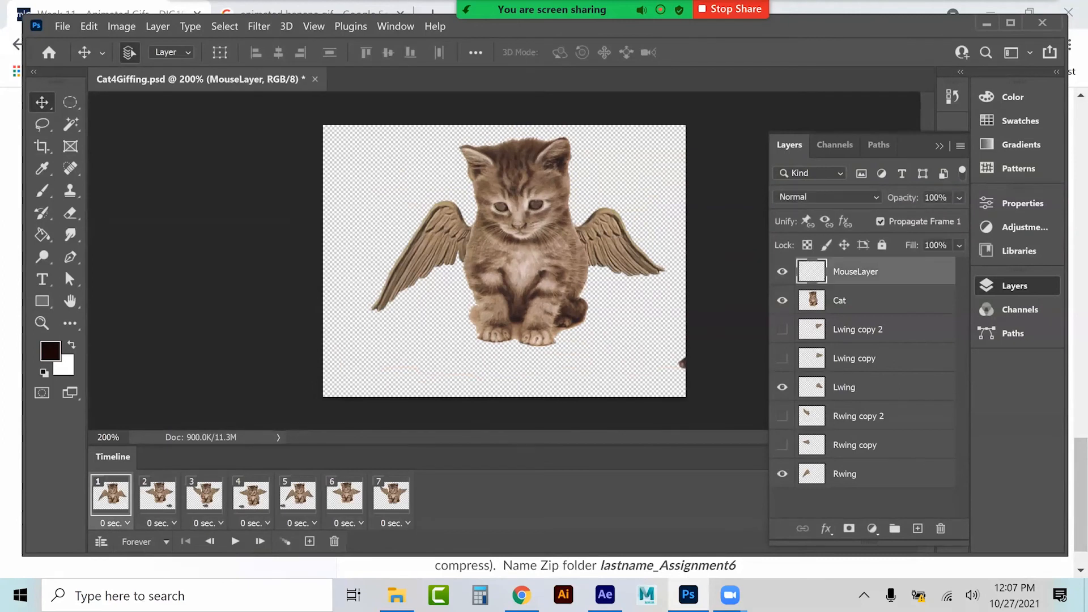
left_click(917, 528)
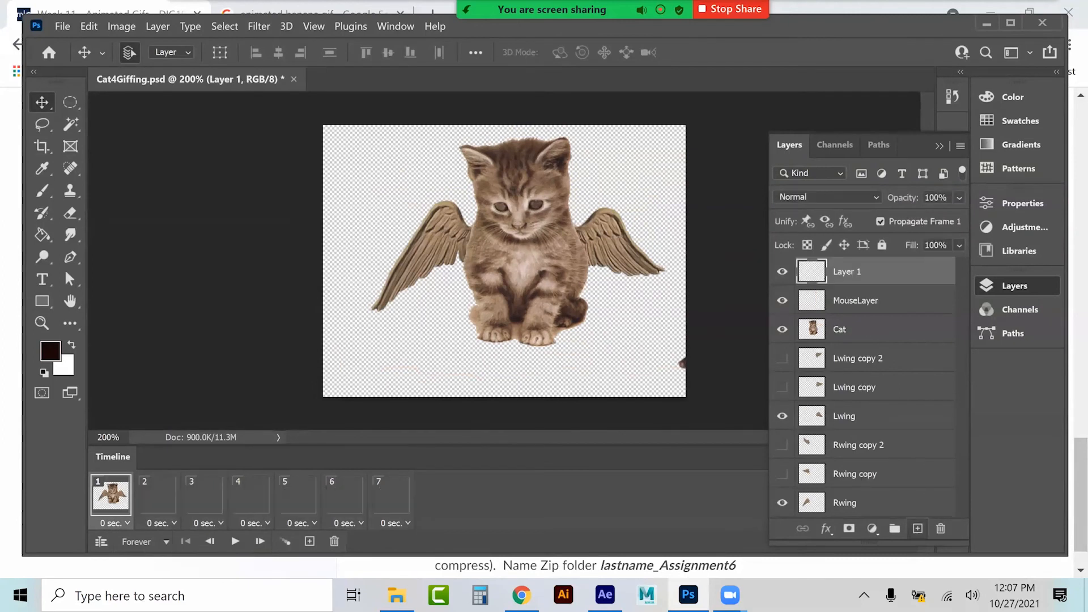
double_click(847, 271)
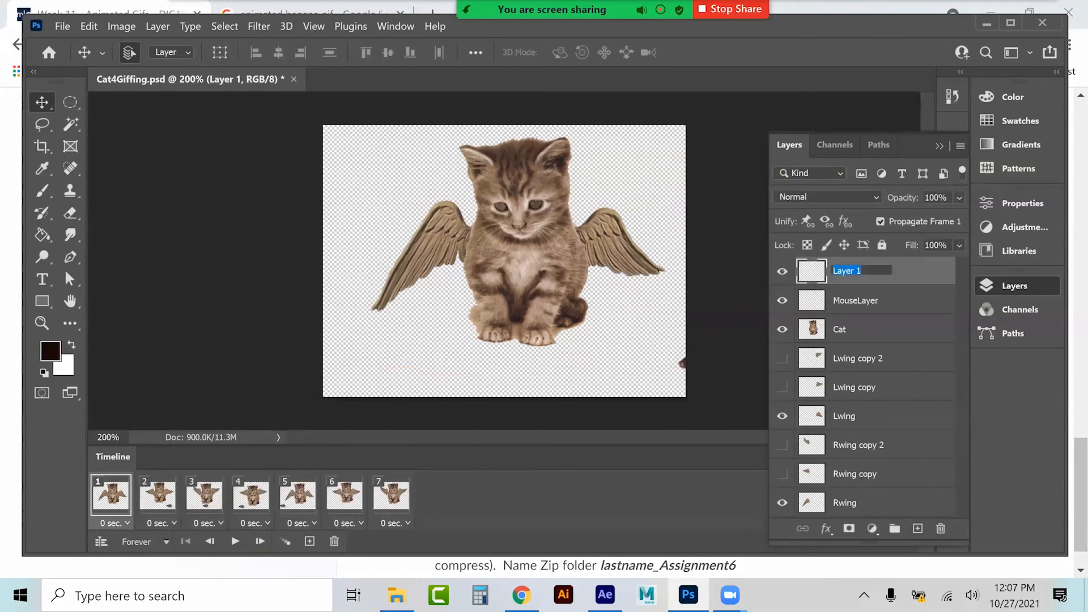
type("Lasers")
key("Return")
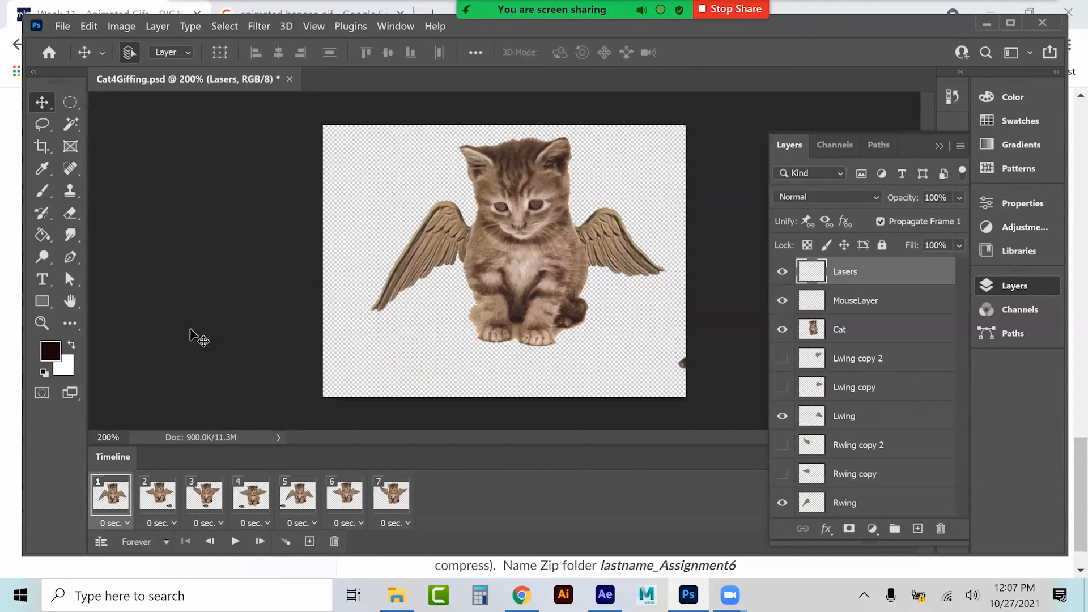
Set the foreground color to bright red f40c0c and the Brush tool to 23 px size with 17% hardness
left_click(54, 358)
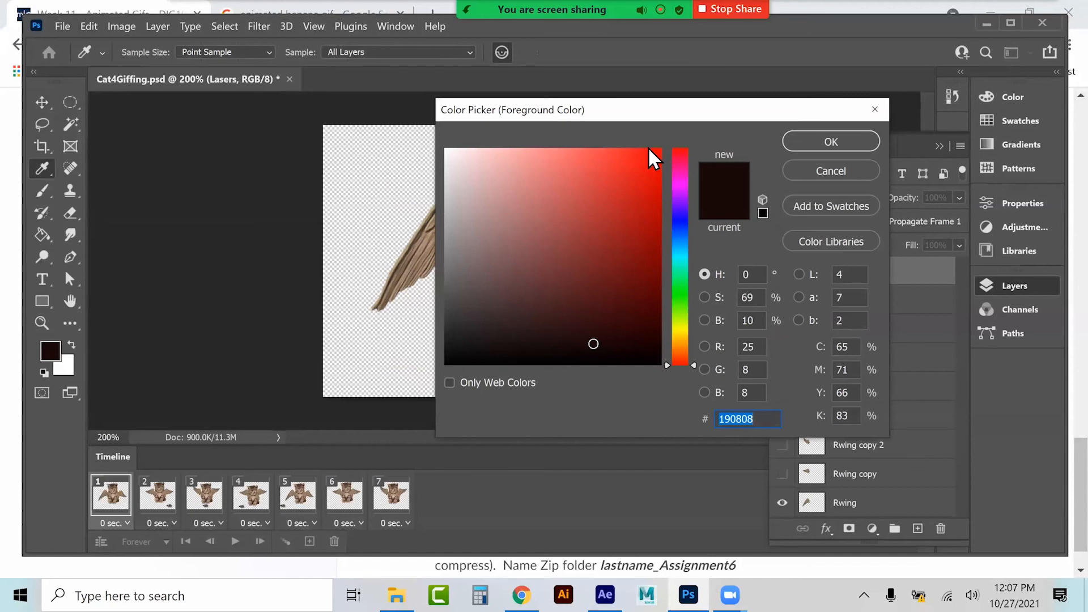
left_click(650, 158)
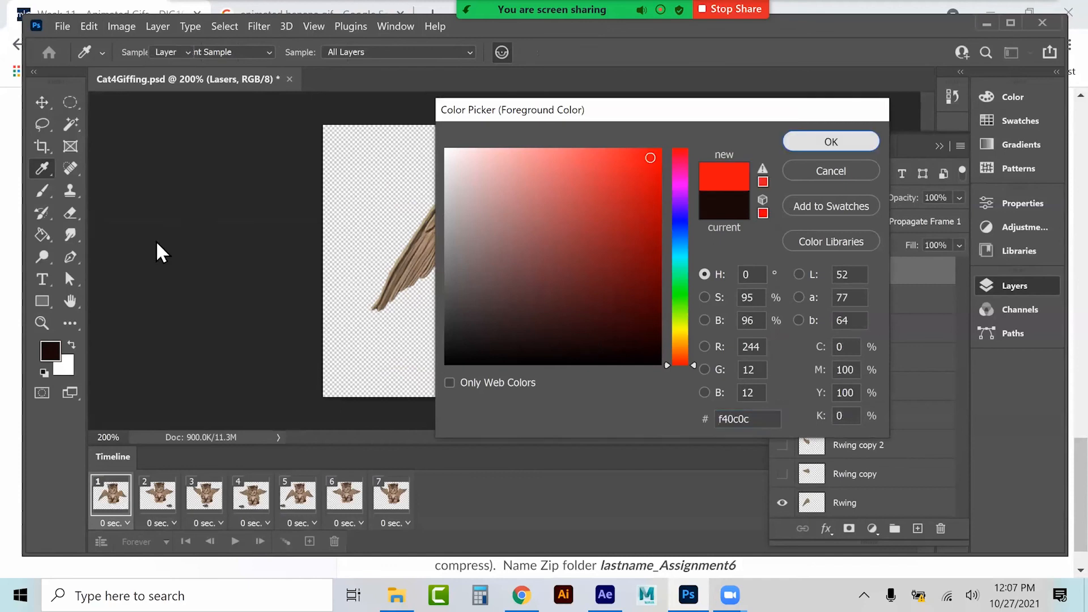
key("Return")
left_click(42, 190)
left_click(132, 52)
left_click(139, 140)
left_click(132, 104)
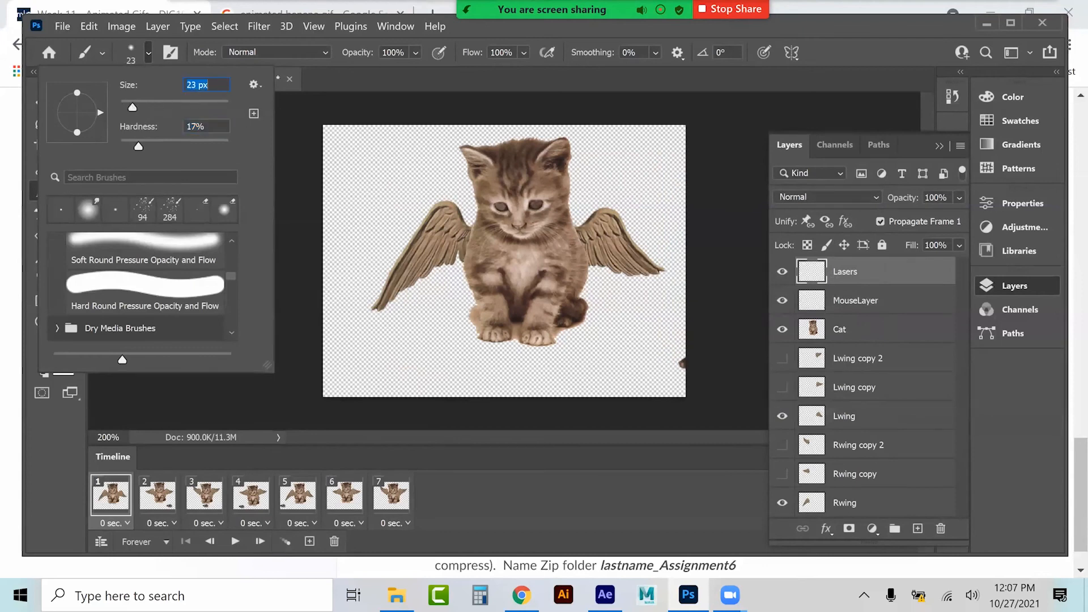
Paint both of the cat's eyes red on the Lasers layer in frame 1 and set the layer's blend mode to Lighten
left_click(501, 208)
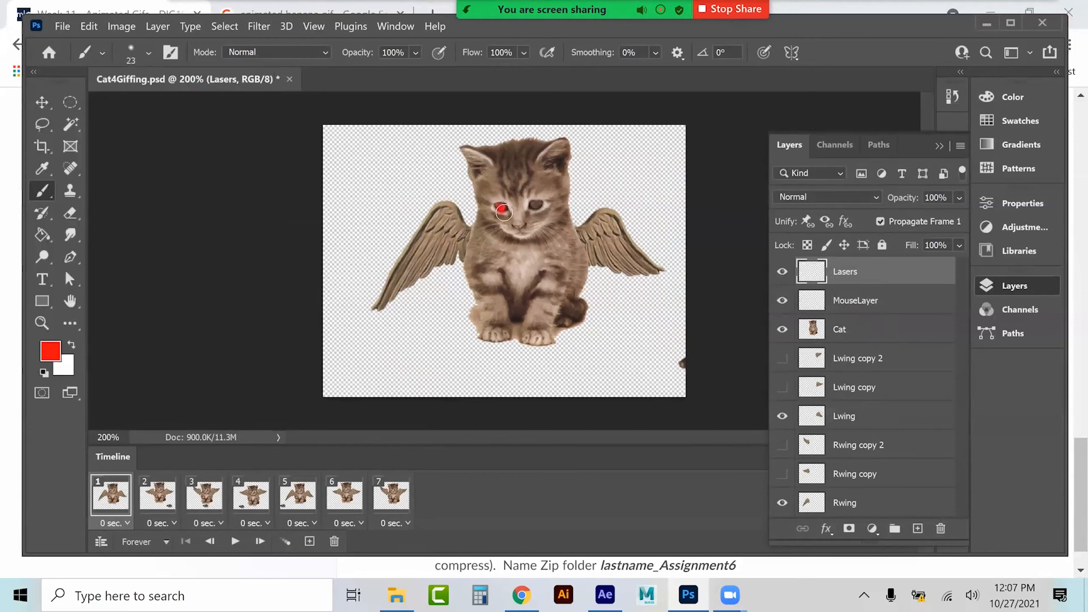
left_click(537, 206)
left_click(825, 197)
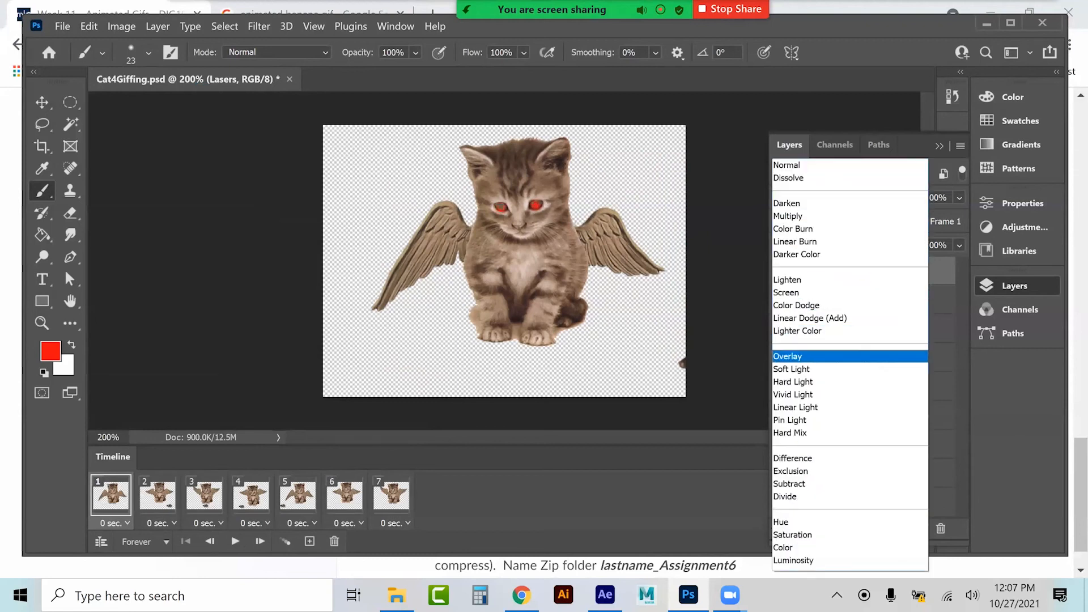
left_click(794, 356)
left_click(825, 197)
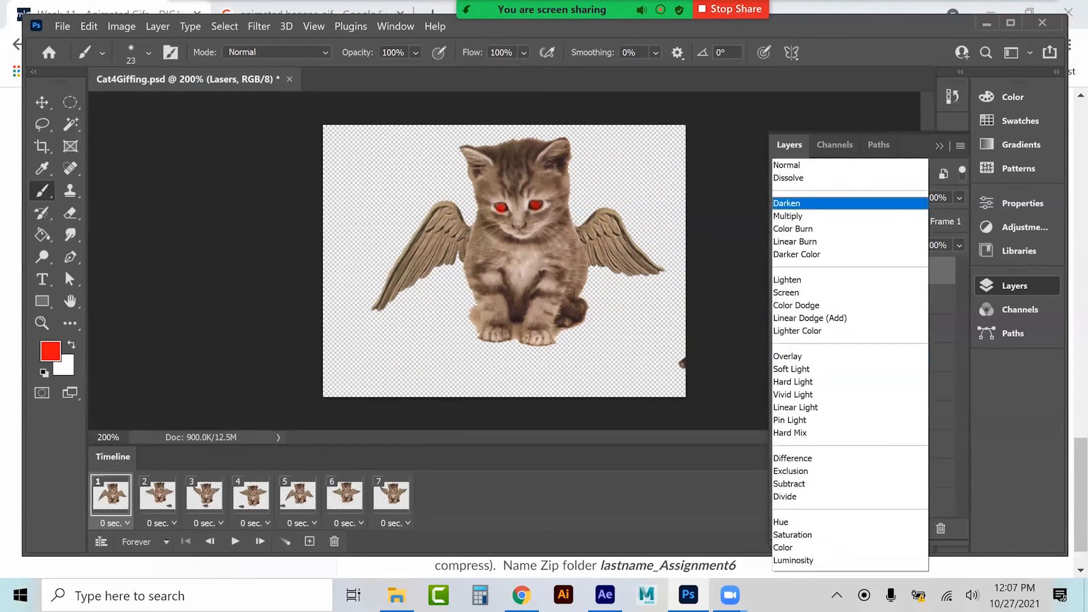
key("Down")
key("Down")
key("Down")
key("Down")
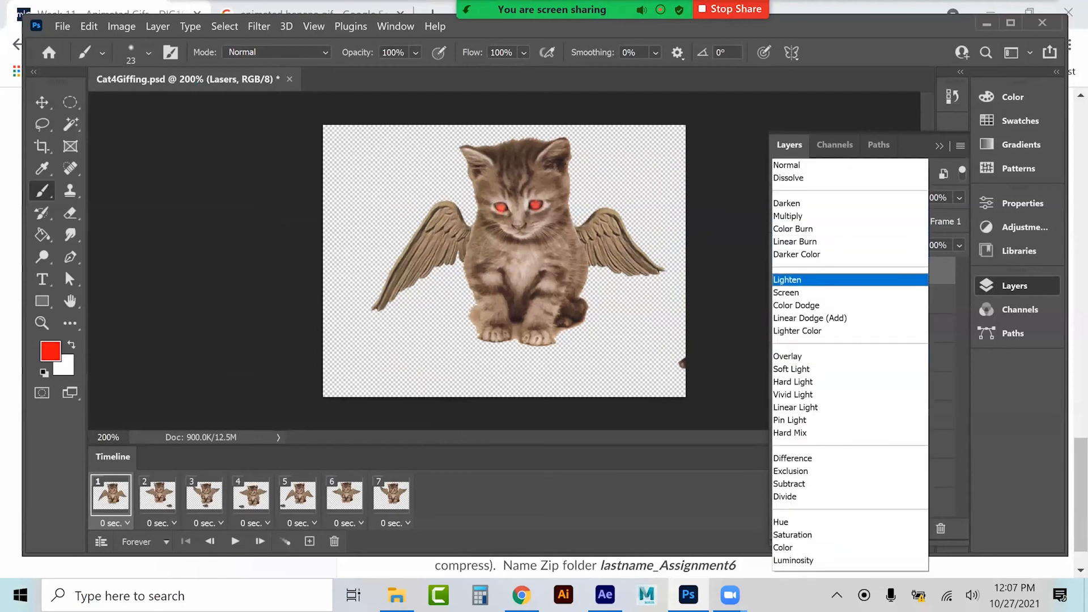
key("Return")
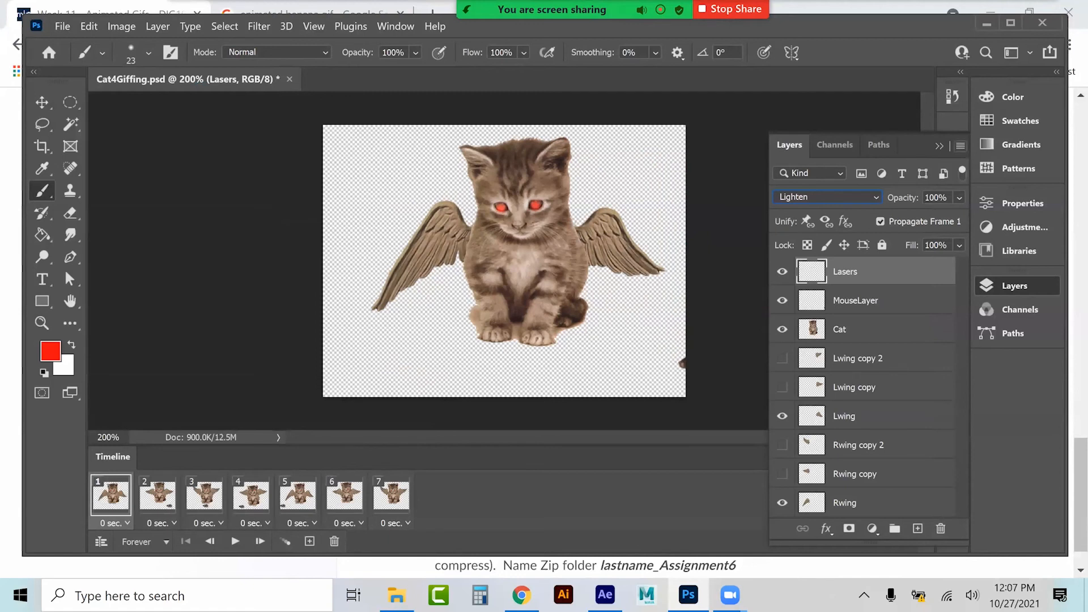
Duplicate the Lasers layer and, in frame 2, paint short red beams descending from both of the cat's eyes on the copy
left_click(961, 146)
left_click(811, 57)
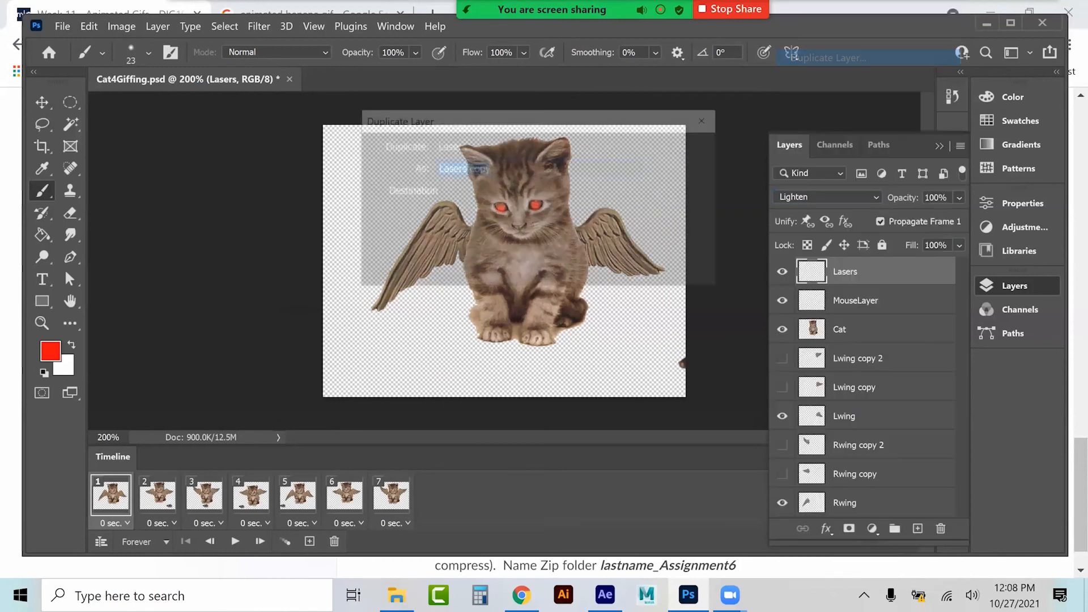
left_click(688, 151)
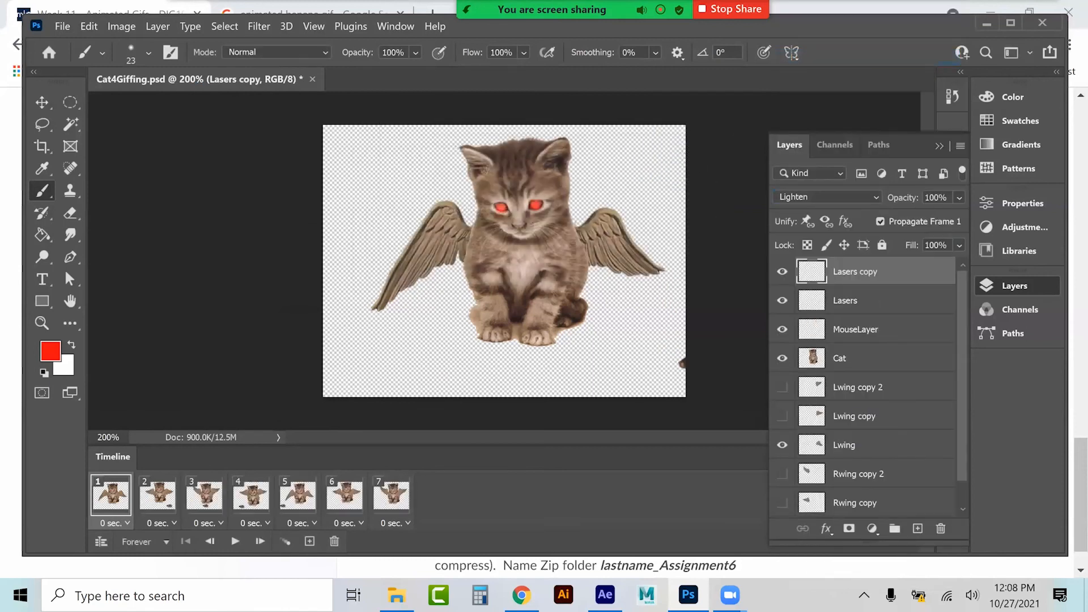
left_click(158, 494)
left_click_drag(497, 194, 510, 223)
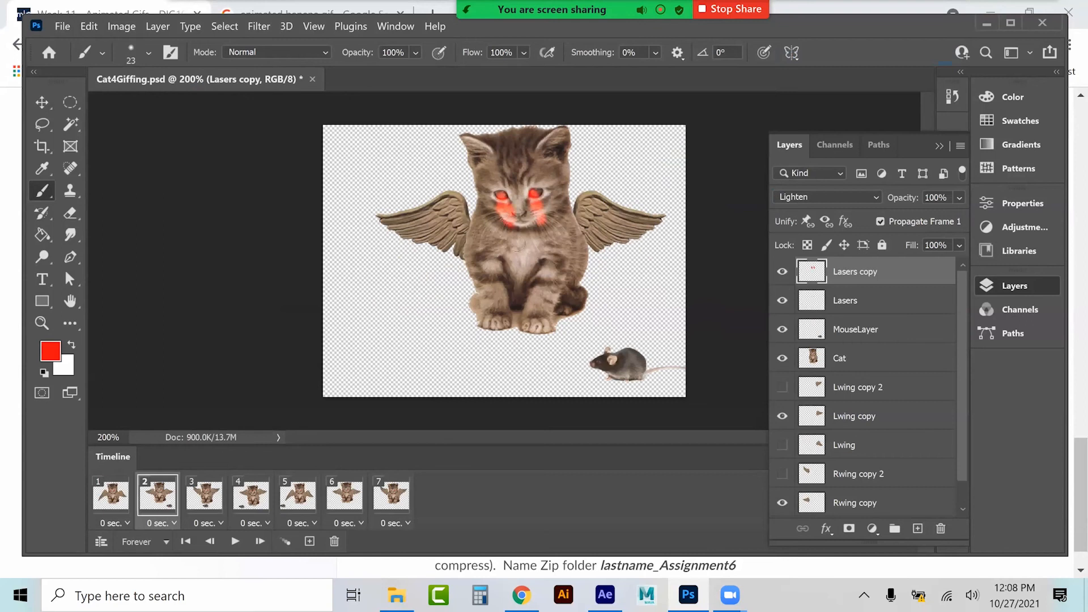
Add a new layer, paint two slanted red beams below the cat's eyes in frame 3, and set the layer to Lighten
left_click(918, 529)
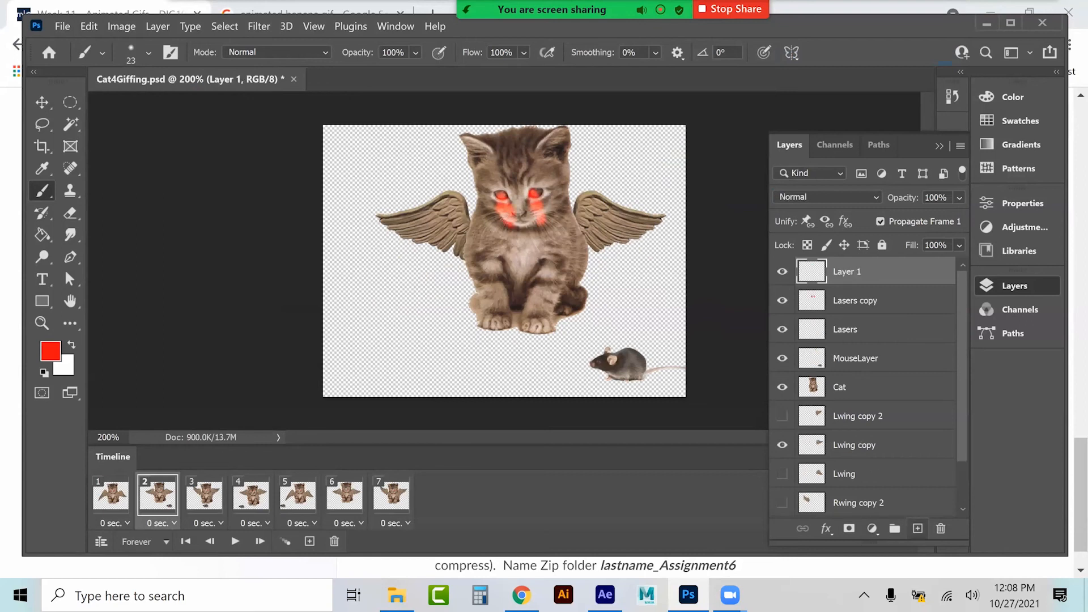
left_click(205, 496)
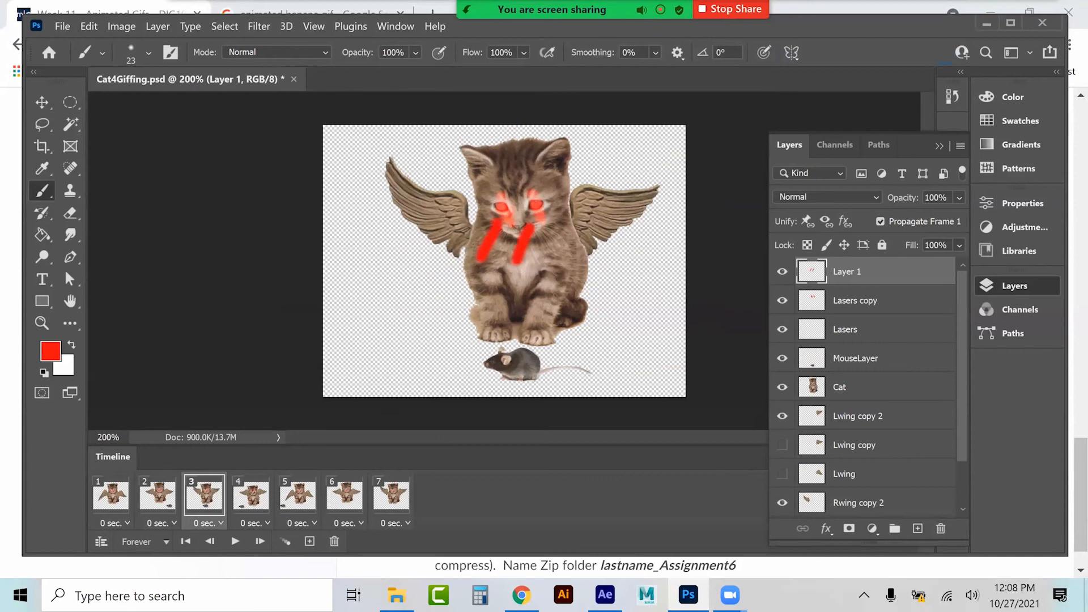
left_click(827, 197)
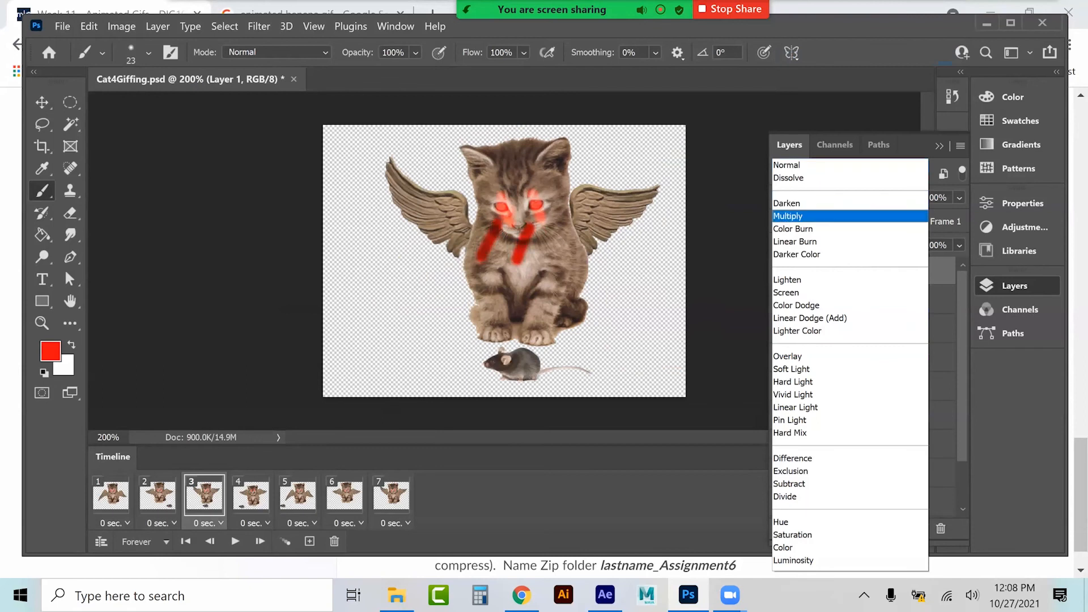
left_click(805, 276)
left_click(855, 301)
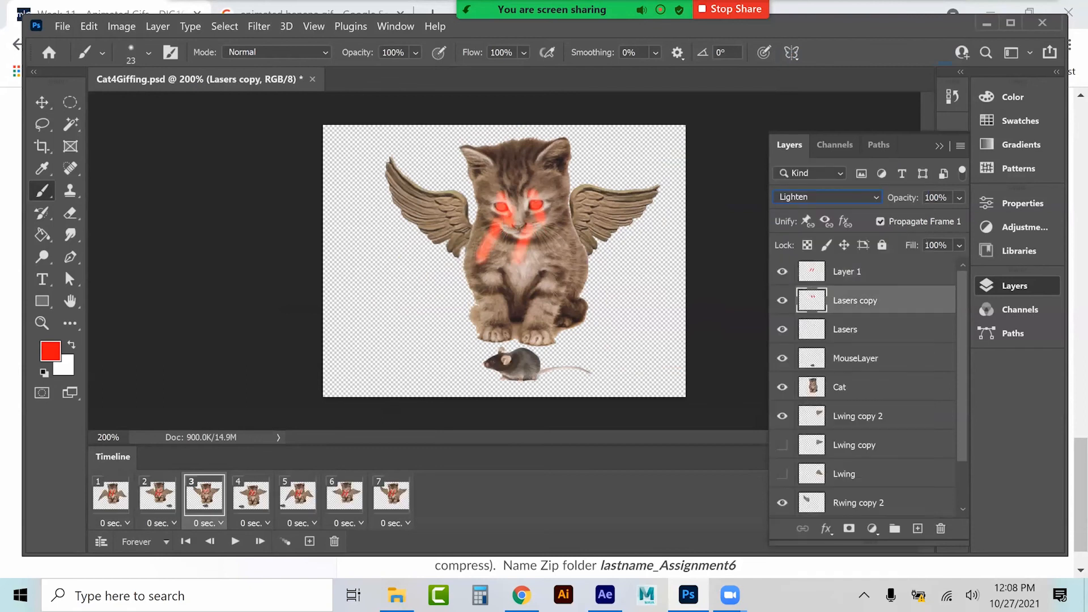
left_click(850, 272)
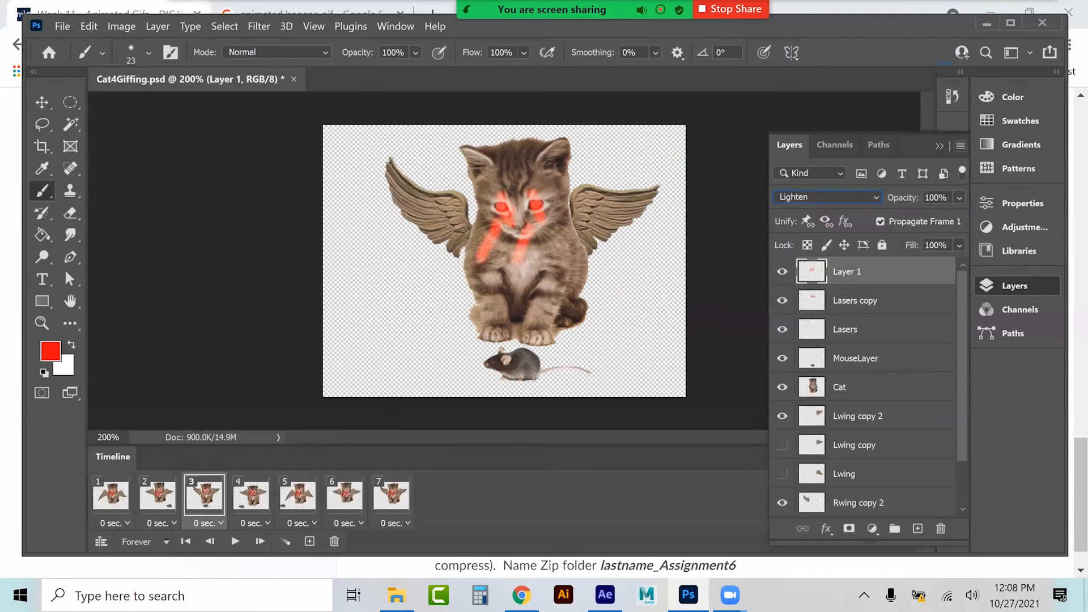
left_click(961, 146)
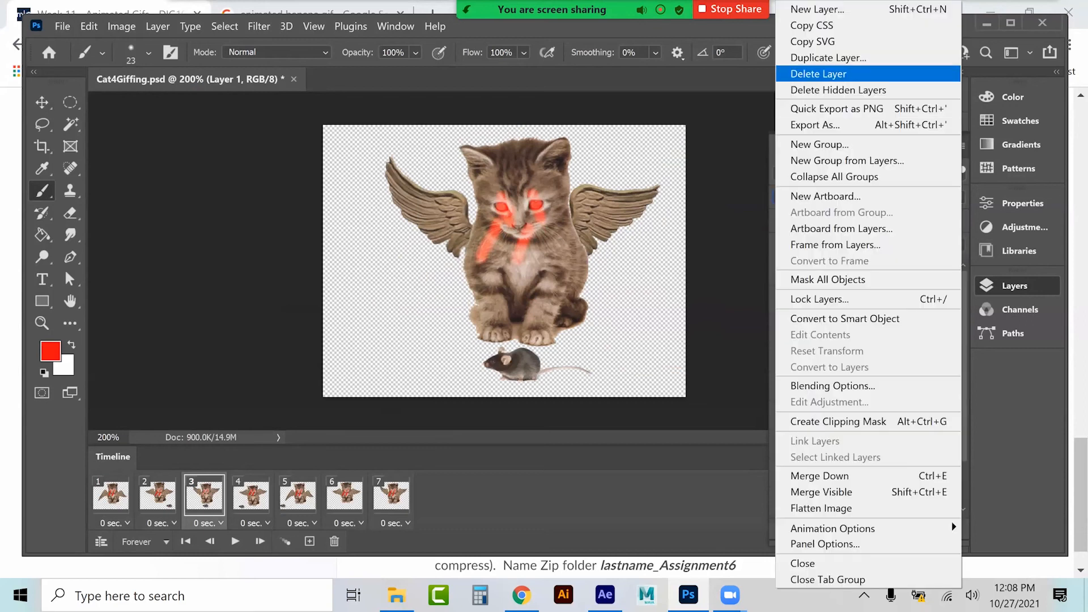
left_click(827, 57)
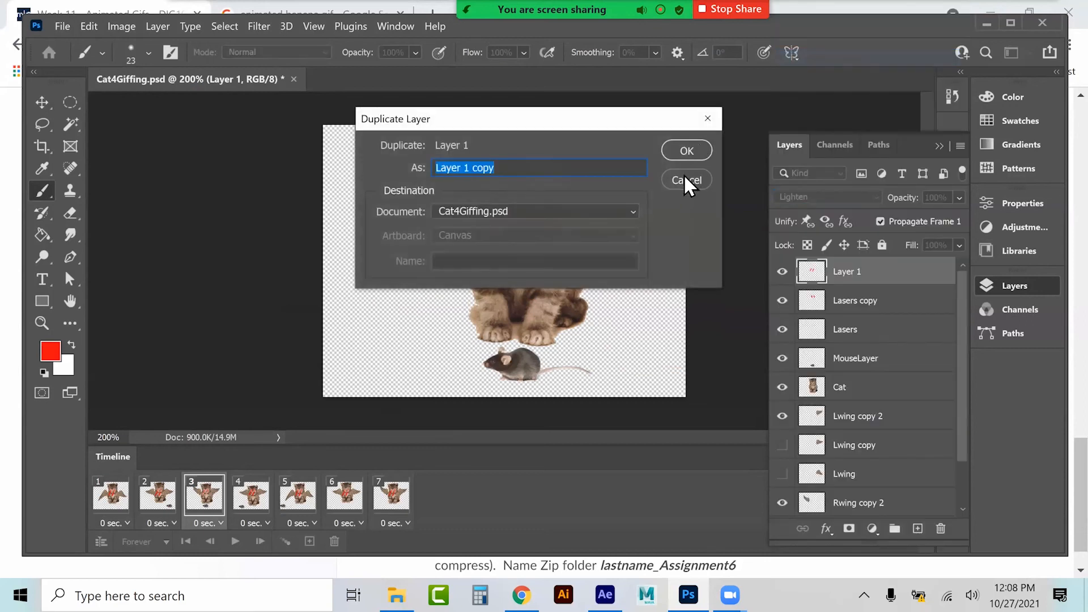
left_click(685, 180)
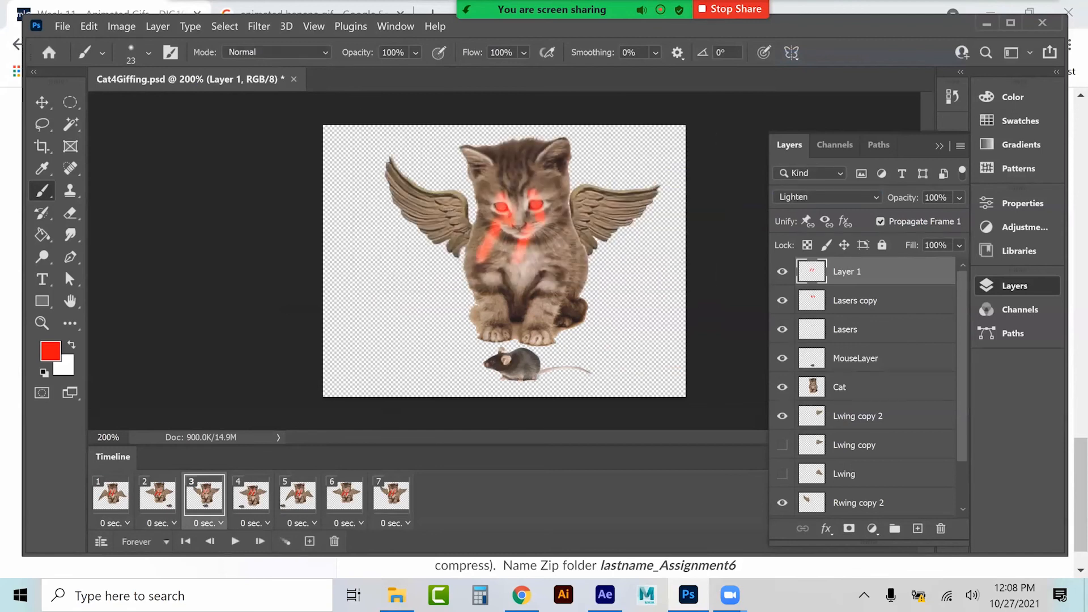
Add another layer, paint two diagonal red beams heading from the cat toward the mouse in frame 4, and set it to Lighten
left_click(918, 529)
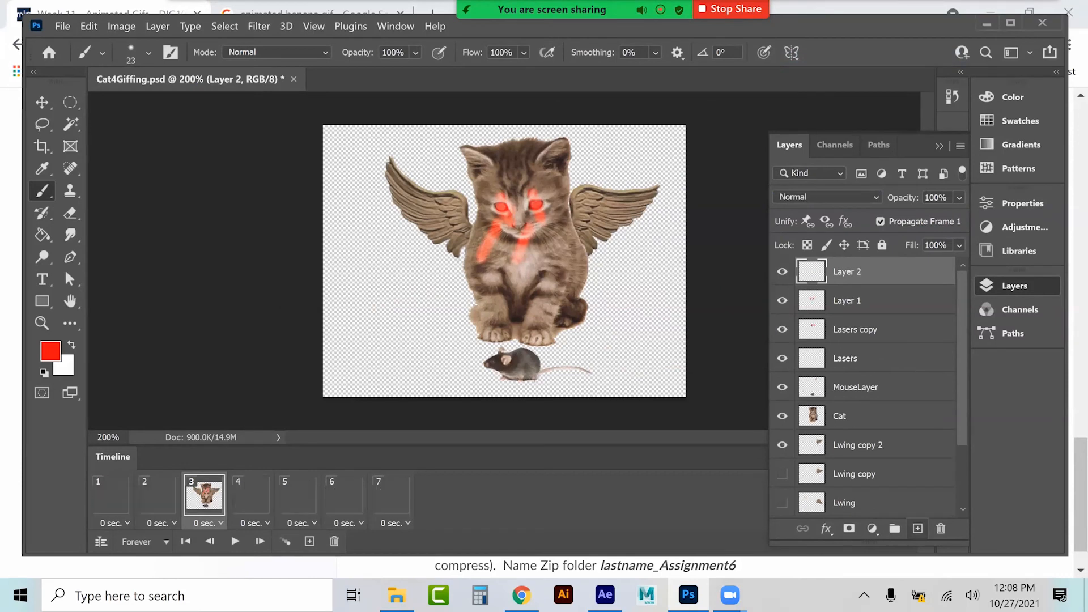
left_click(251, 496)
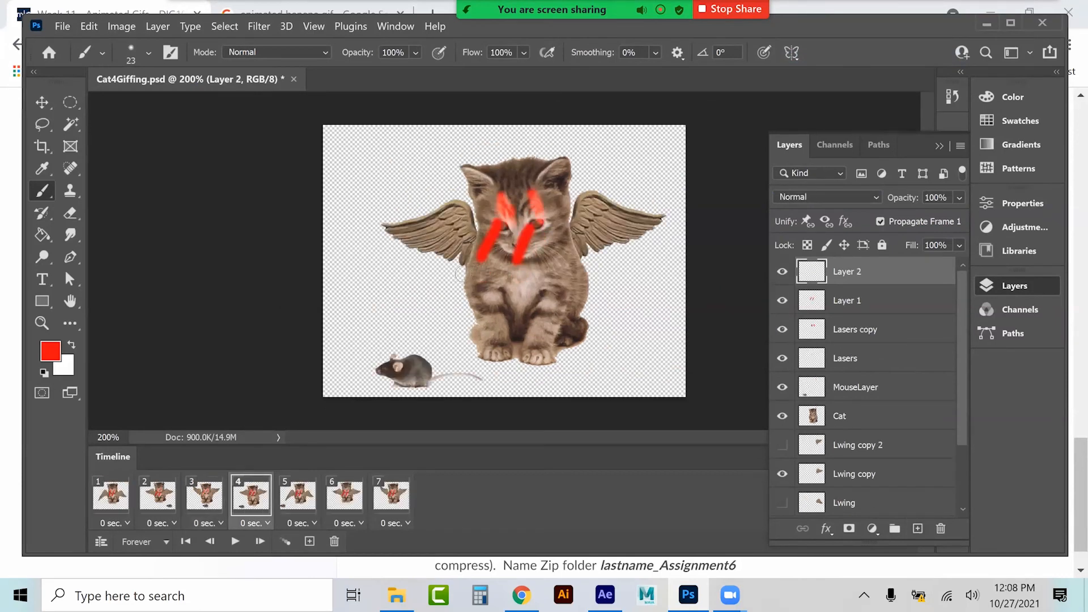
mouse_move(458, 271)
left_mouse_down()
mouse_move(418, 317)
mouse_move(433, 309)
mouse_move(411, 315)
mouse_move(474, 290)
mouse_move(437, 326)
left_mouse_up()
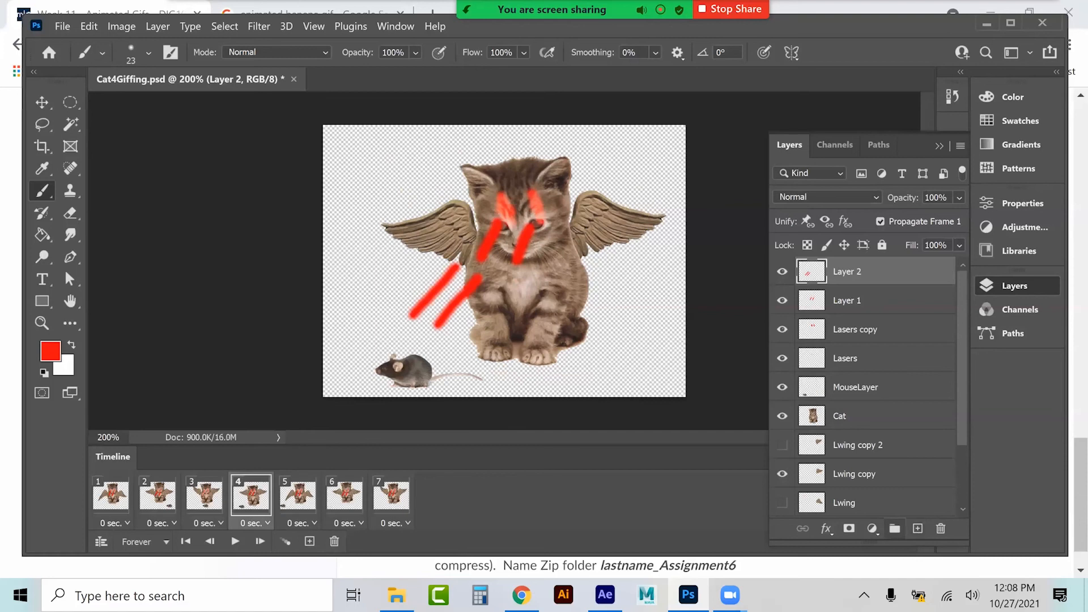
left_click(828, 196)
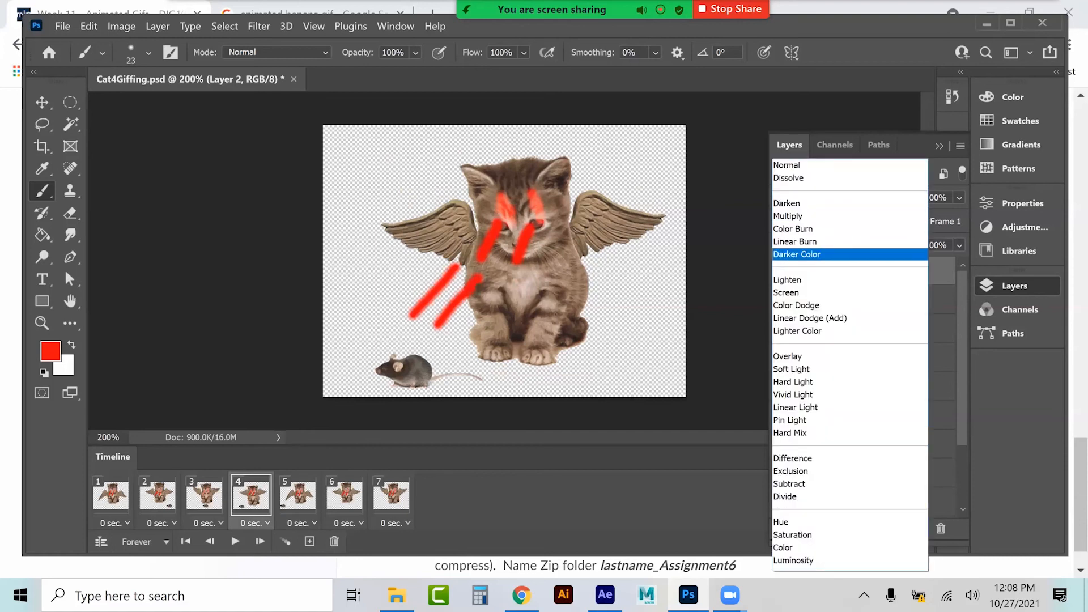
left_click(816, 280)
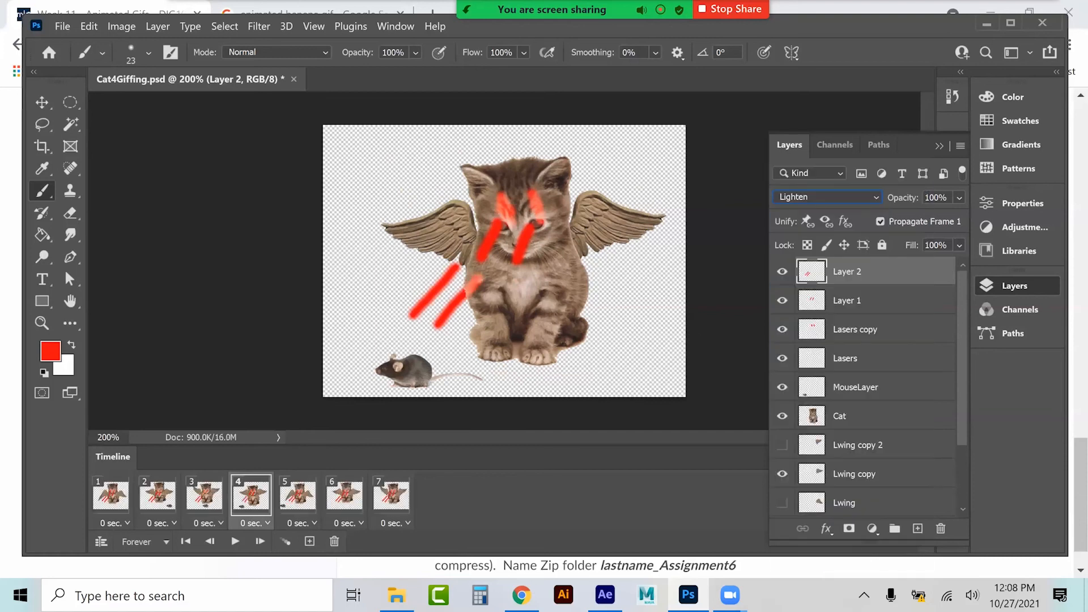
In frame 5, add a new layer, paint two short red beams striking the mouse, and set the layer to Lighten
left_click(298, 495)
key("ctrl+shift+alt+n")
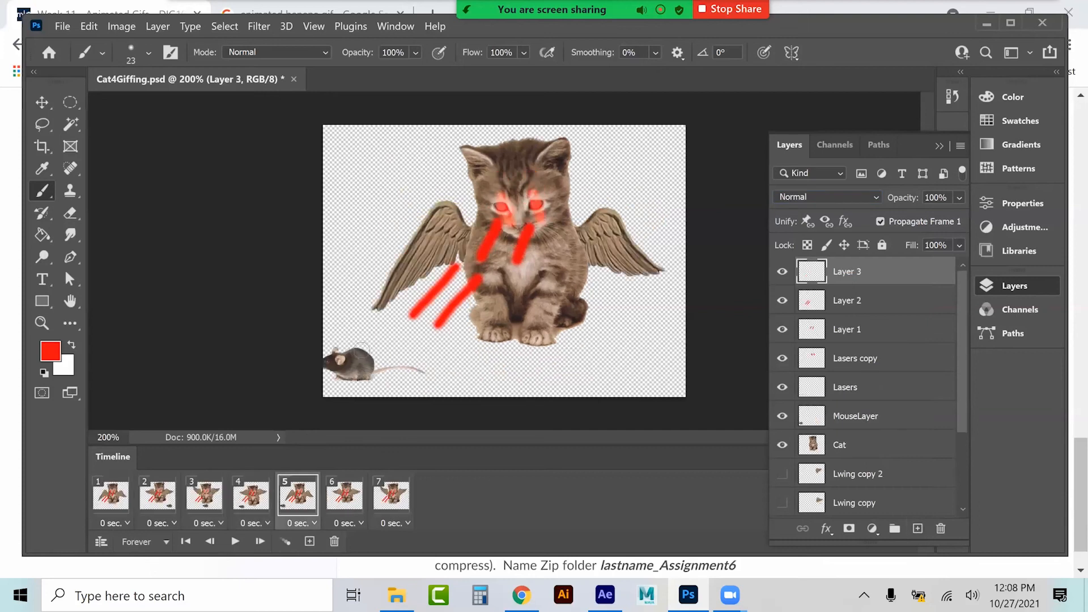
left_click(340, 361, "shift")
left_click(827, 197)
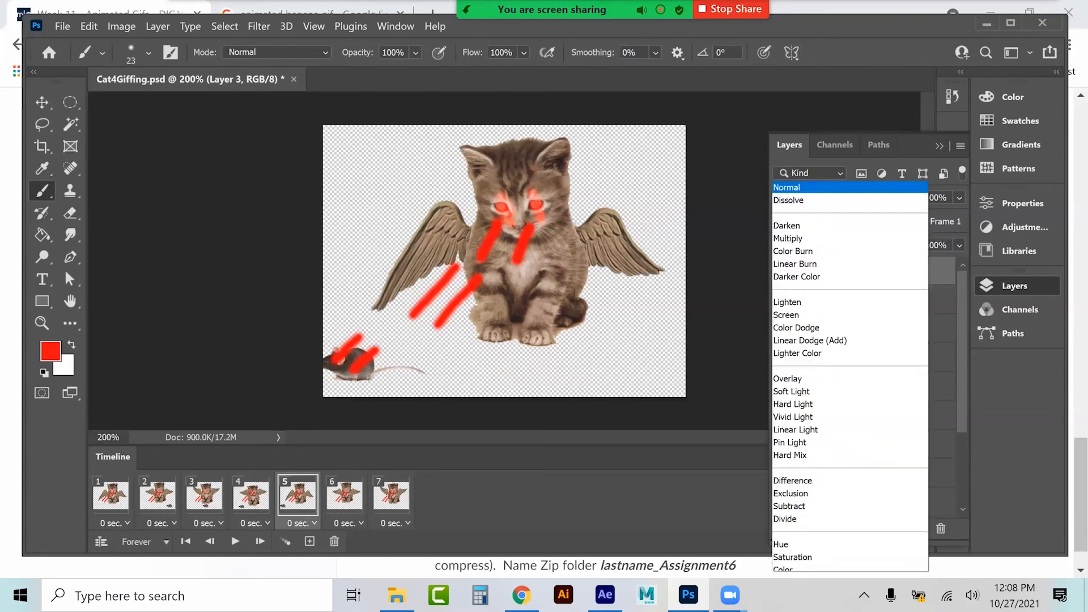
left_click(816, 278)
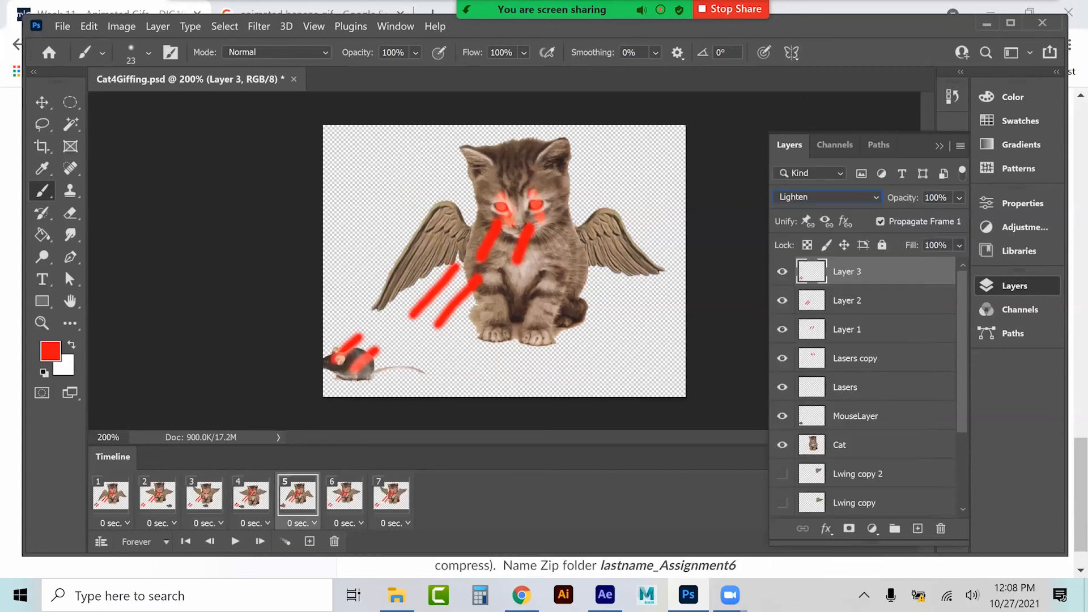
In frame 6, add a new layer, paint a jagged red explosion outline where the mouse was, and fill its interior with red
left_click(344, 495)
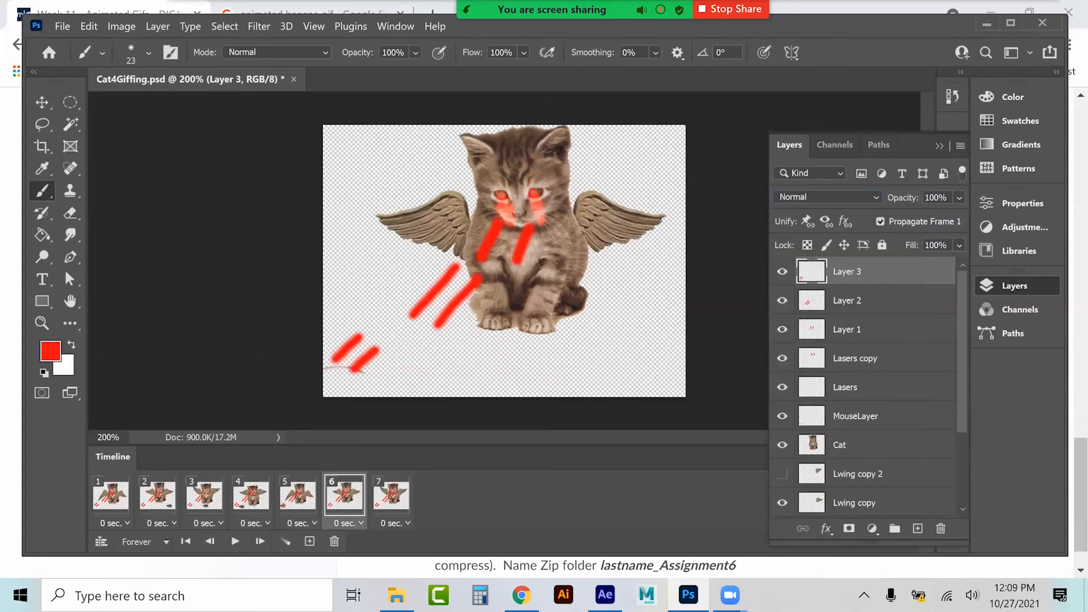
left_click(917, 528)
mouse_move(342, 314)
left_mouse_down()
mouse_move(347, 306)
mouse_move(368, 322)
mouse_move(376, 358)
mouse_move(356, 399)
mouse_move(322, 391)
left_mouse_up()
left_click(43, 234)
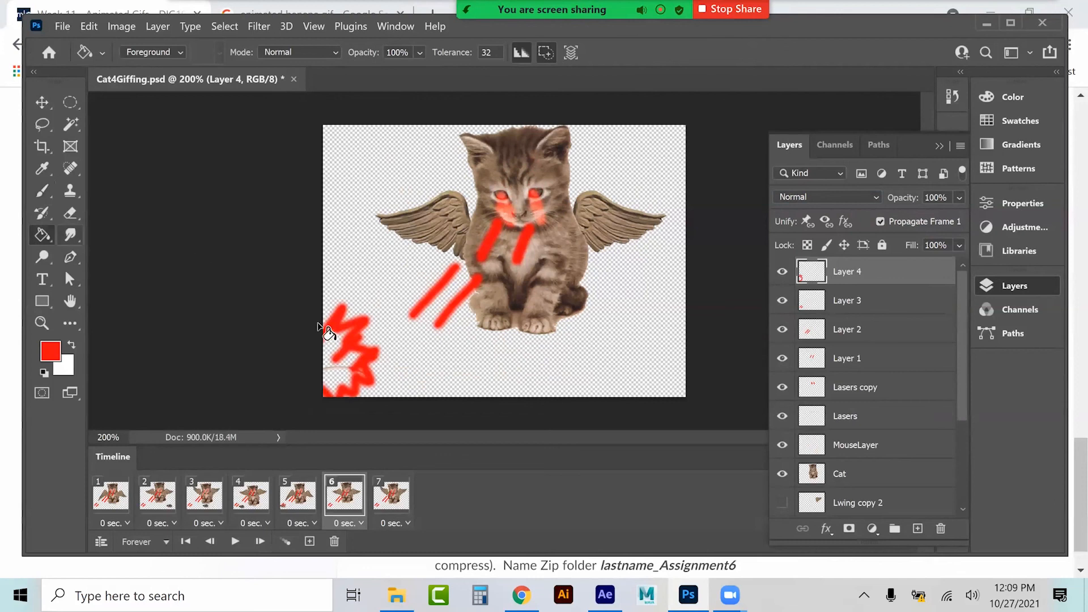
left_click(333, 355)
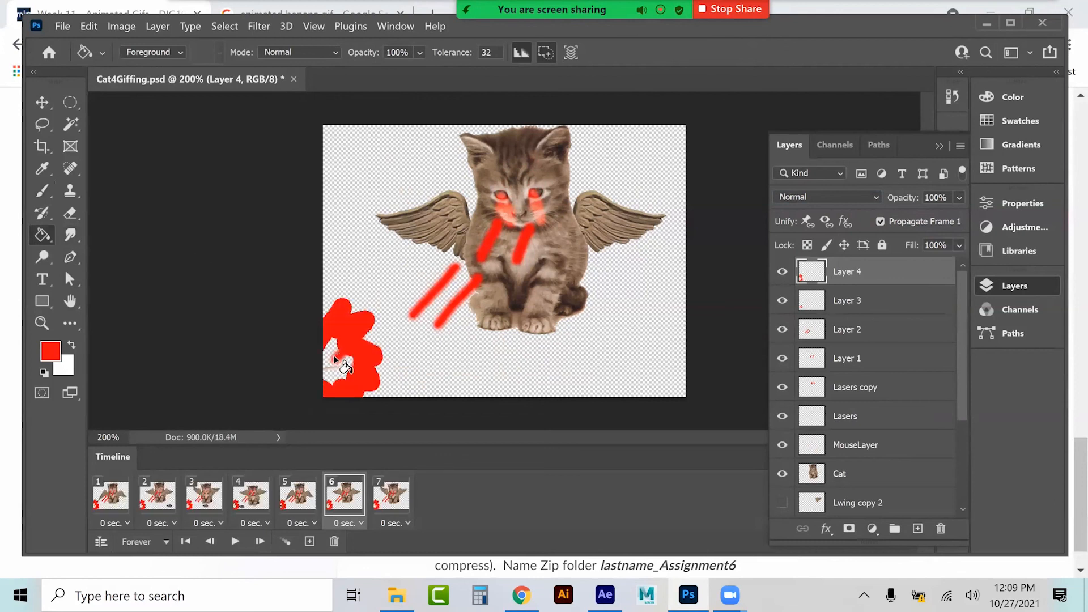
key("ctrl+z")
left_click(343, 366)
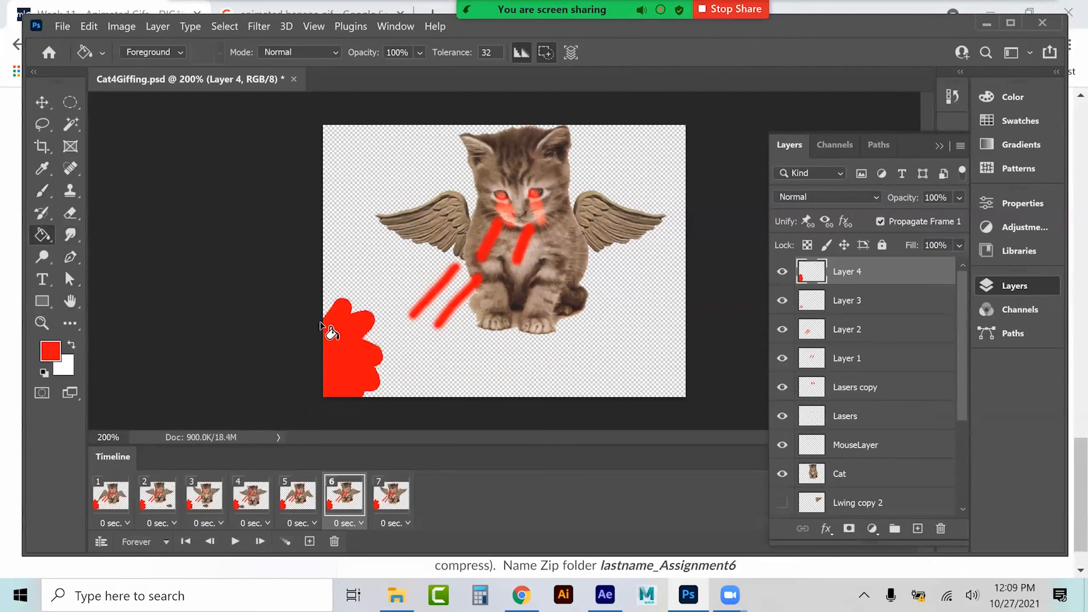
Apply a Gaussian Blur with a 10-pixel radius to the explosion layer and change its blend mode
left_click(260, 28)
mouse_move(284, 217)
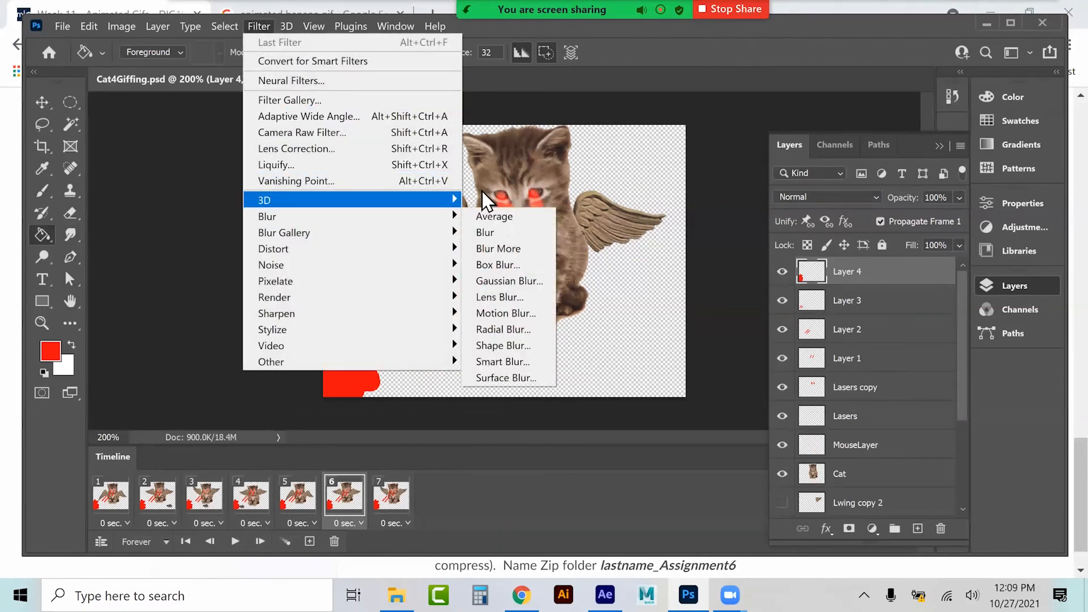
left_click(499, 281)
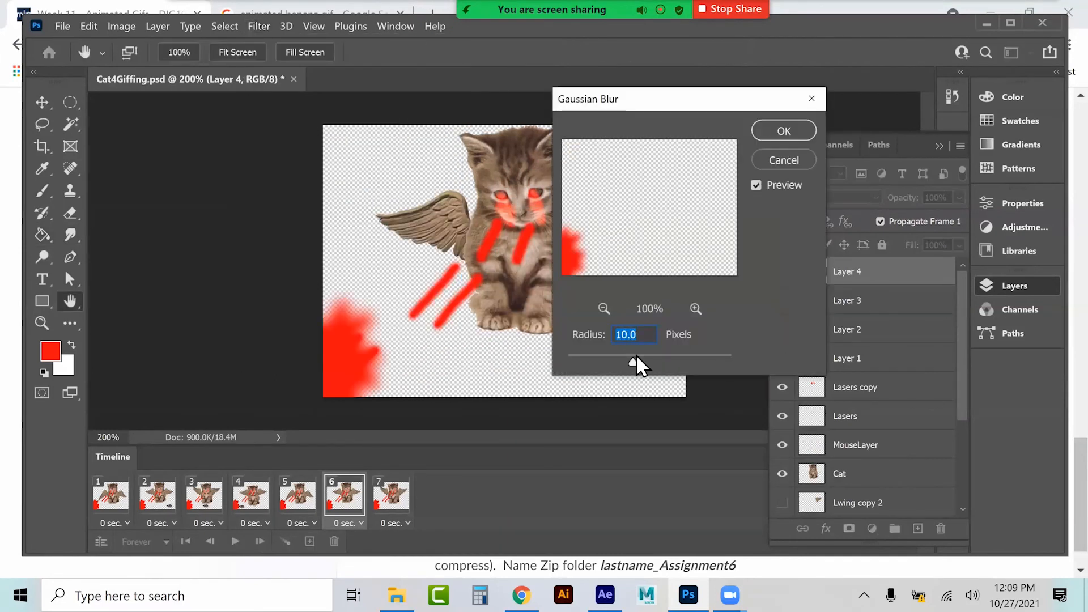
left_click(784, 131)
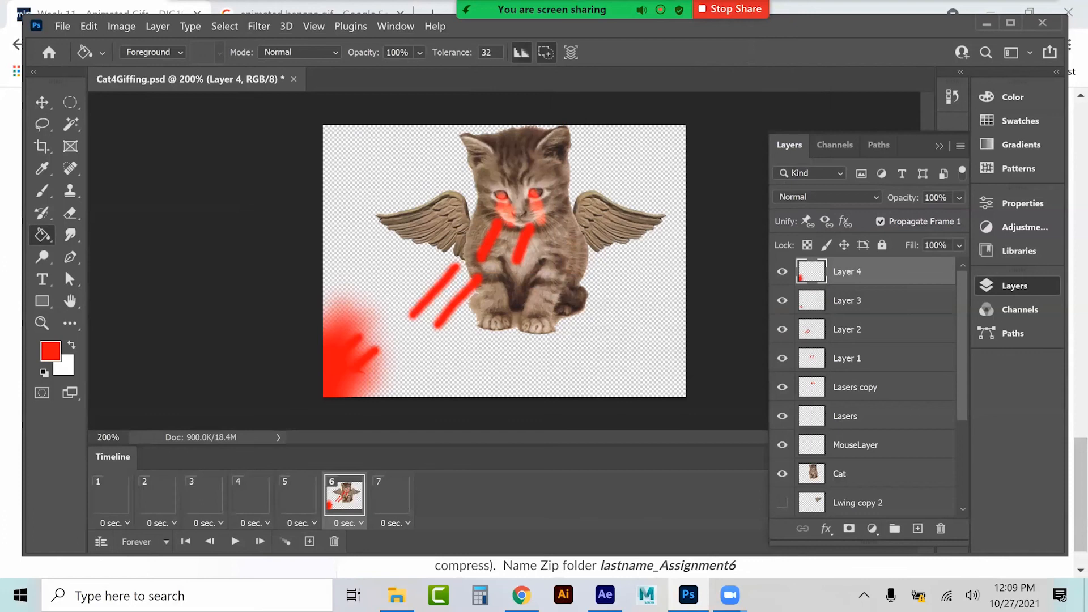
left_click(42, 102)
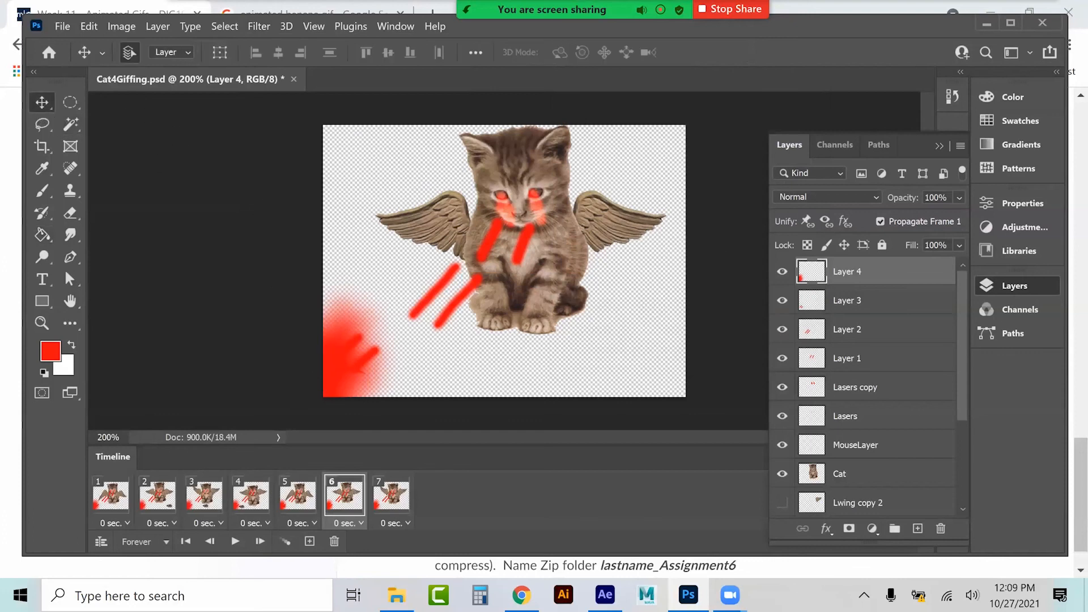
left_click(827, 196)
left_click(801, 279)
Check frame 1, then in frame 2 move the Lasers layer up so its red dots sit on the cat's eyes
left_click(110, 495)
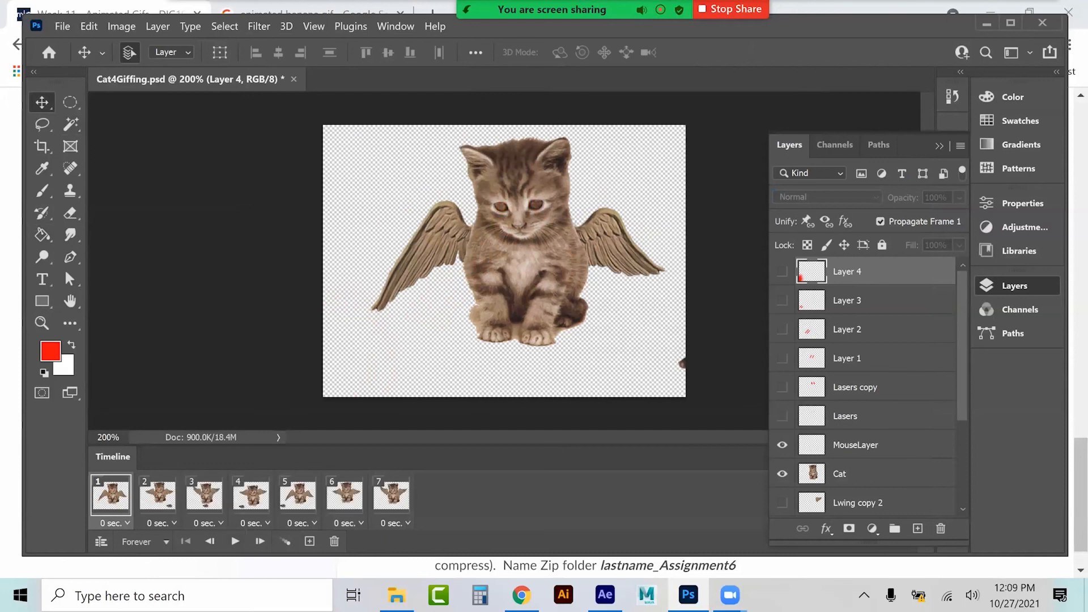
left_click(157, 494)
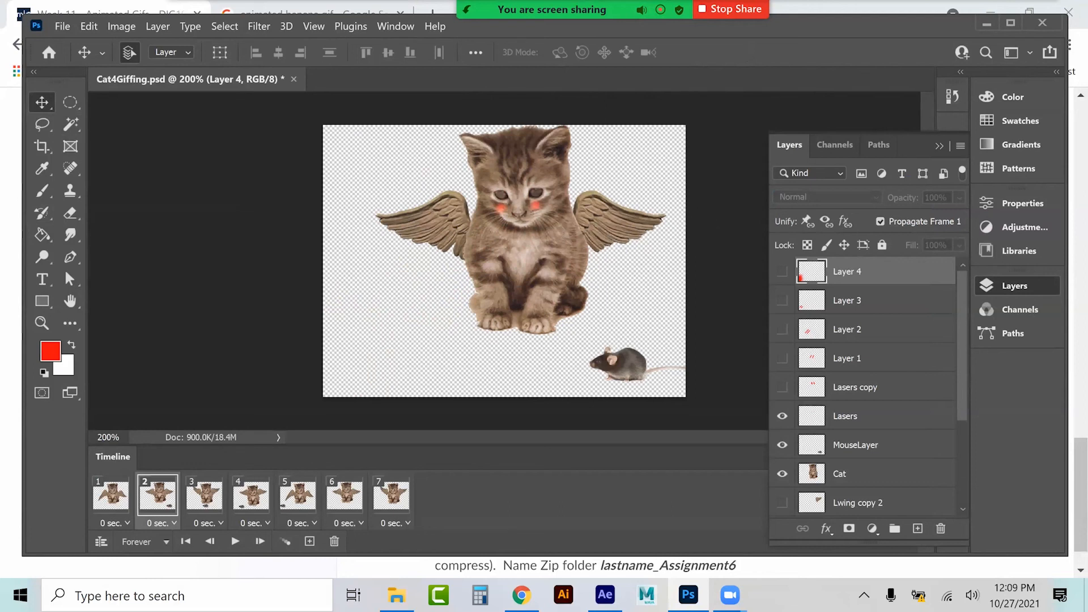
key("alt+bracketleft")
left_click_drag(535, 209, 536, 195)
In frame 3, rotate the Lasers copy beams about 22.7° and scale their width to about 104.7% over the cat's face
left_click(204, 495)
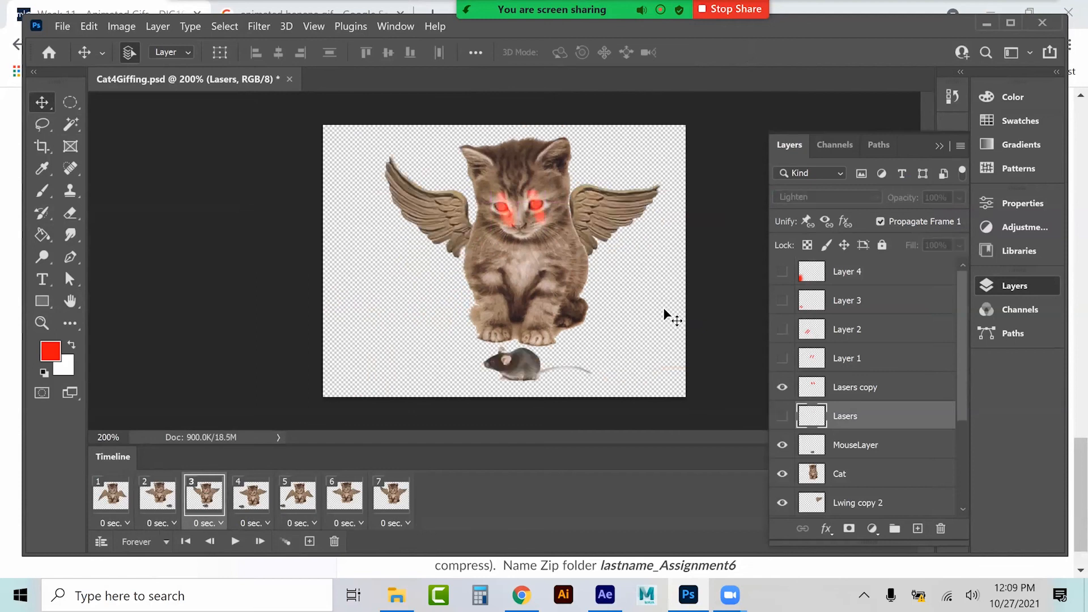
left_click_drag(548, 227, 575, 236)
key("ctrl+t")
left_click_drag(588, 195, 573, 221)
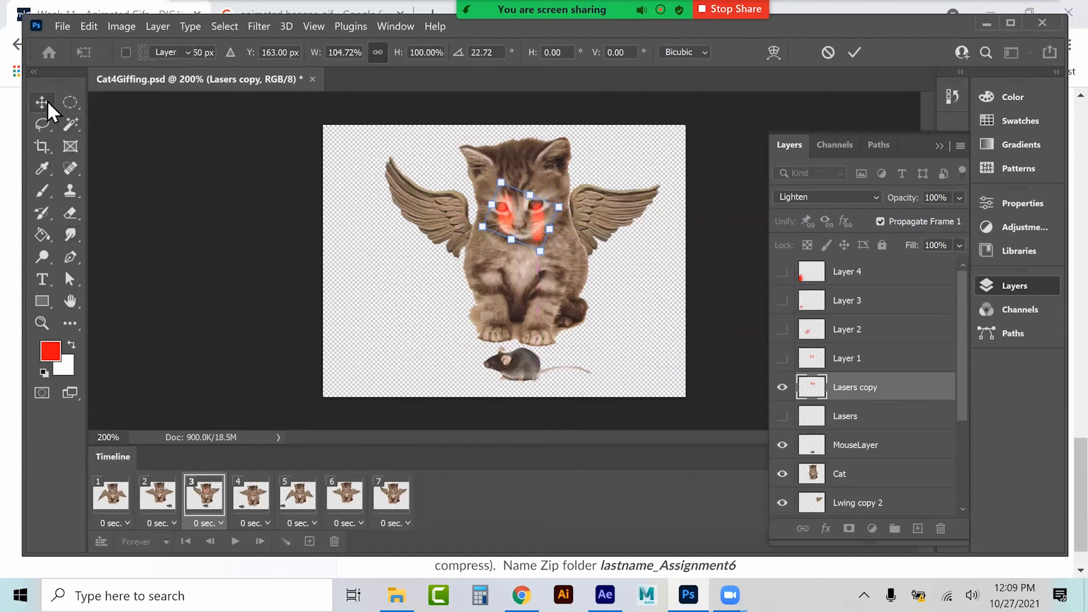
left_click(47, 105)
In frame 4, delete Layer 1 and keep Lasers copy hidden, leaving only the diagonal beams of Layer 2 showing
left_click(251, 494)
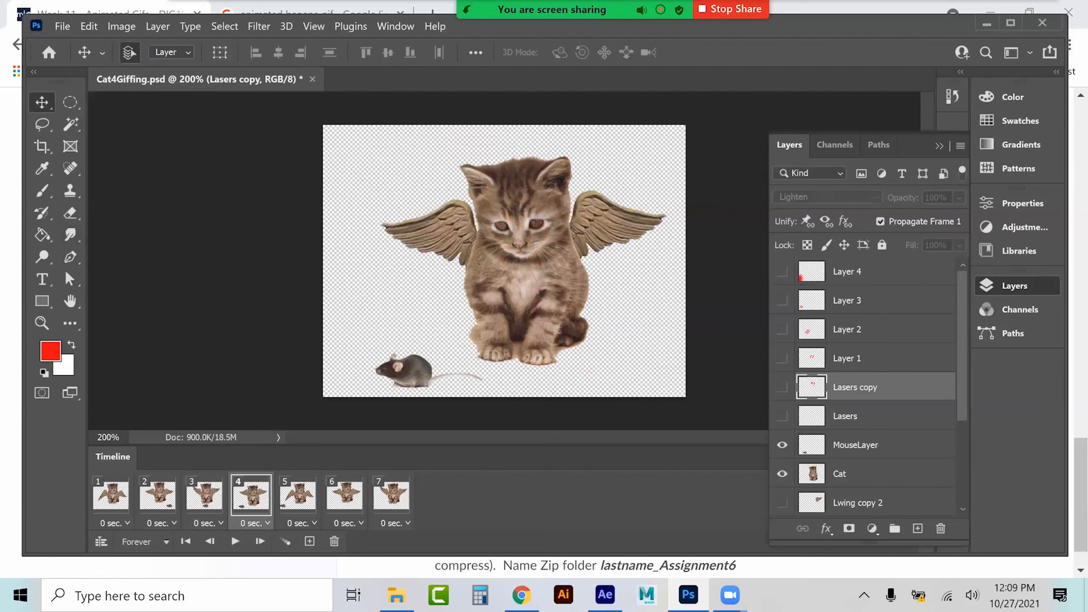
left_click(782, 387)
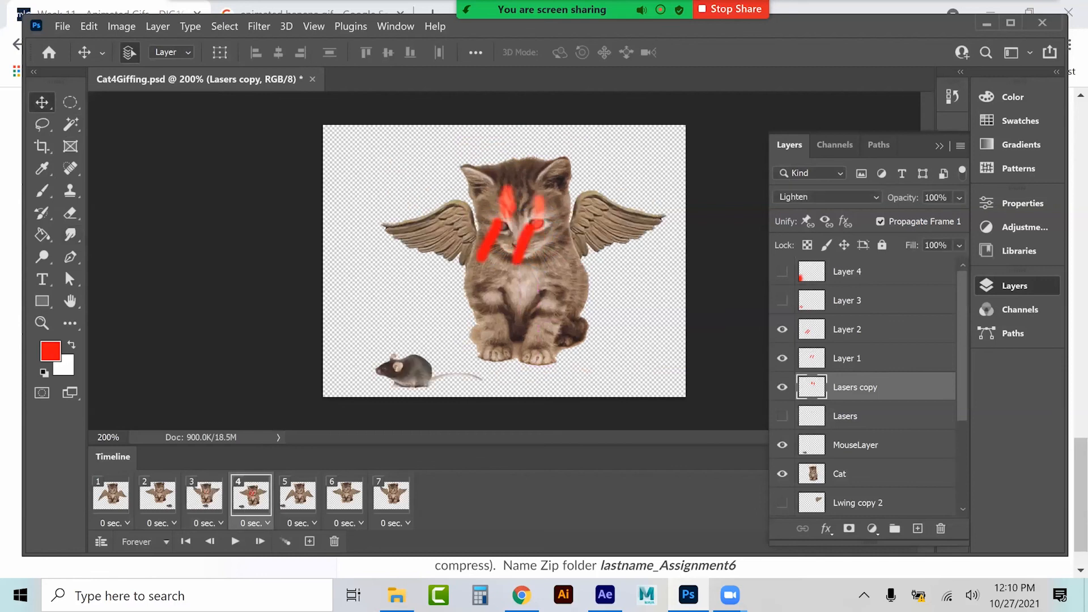
left_click(782, 358)
left_click(855, 359)
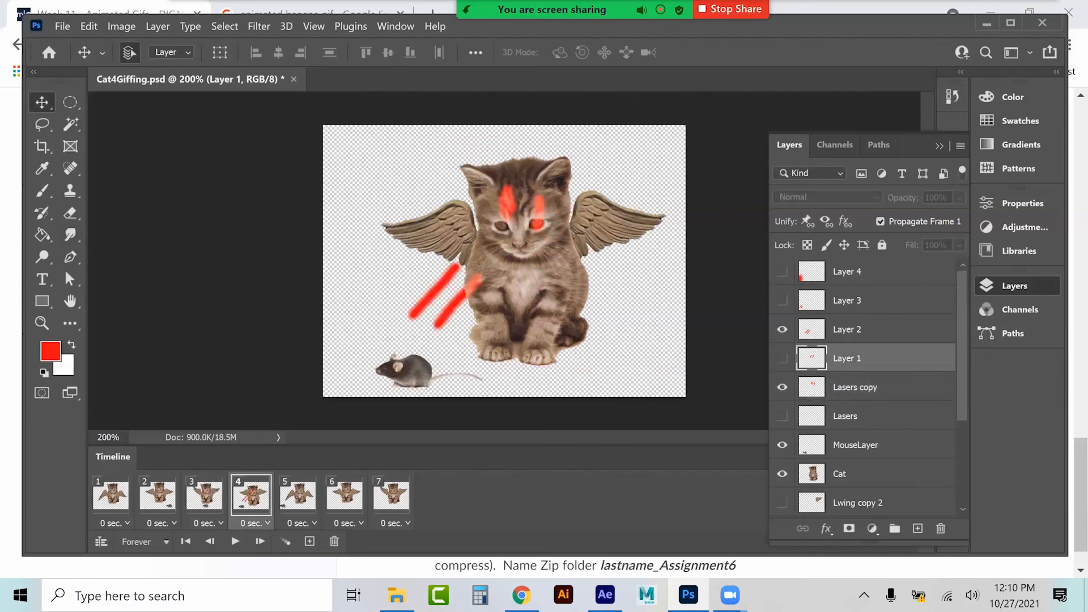
left_click(941, 528)
left_click(572, 262)
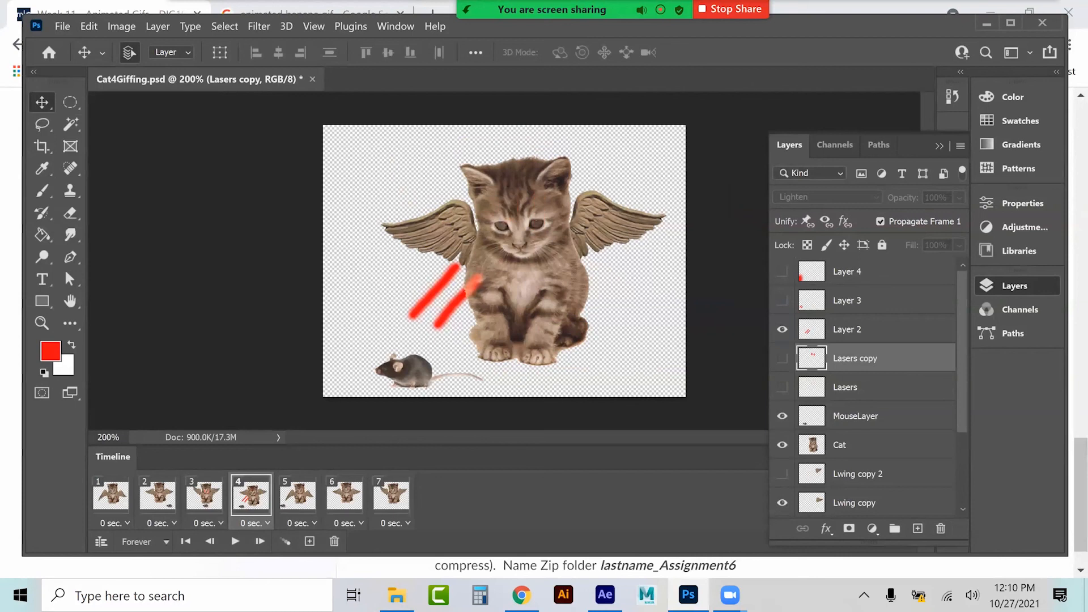
Review frames 5 through 7, then play the whole animation and stop it
left_click(298, 494)
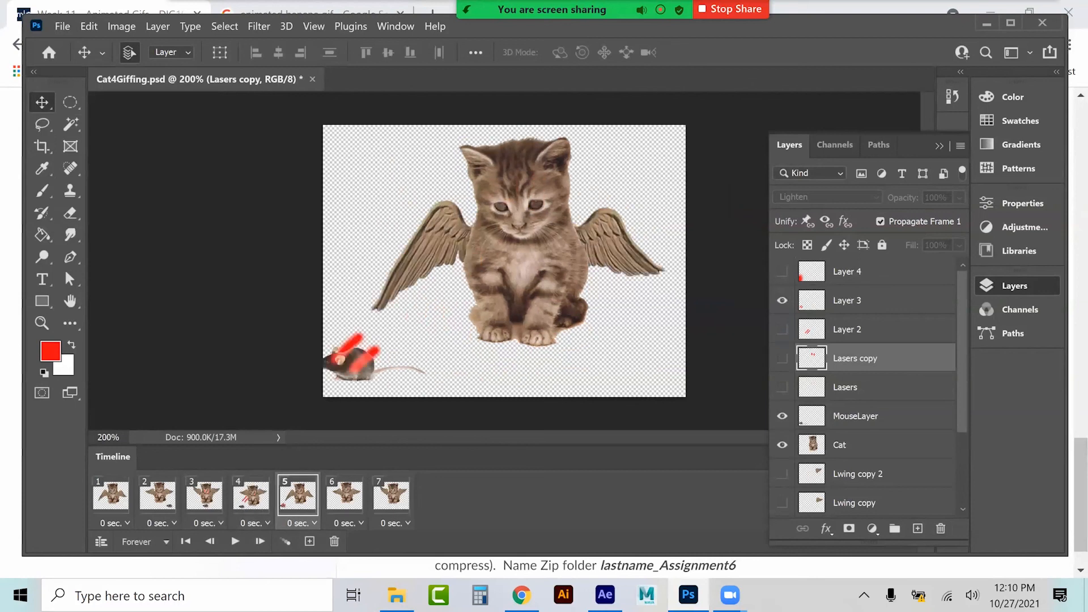
left_click(345, 495)
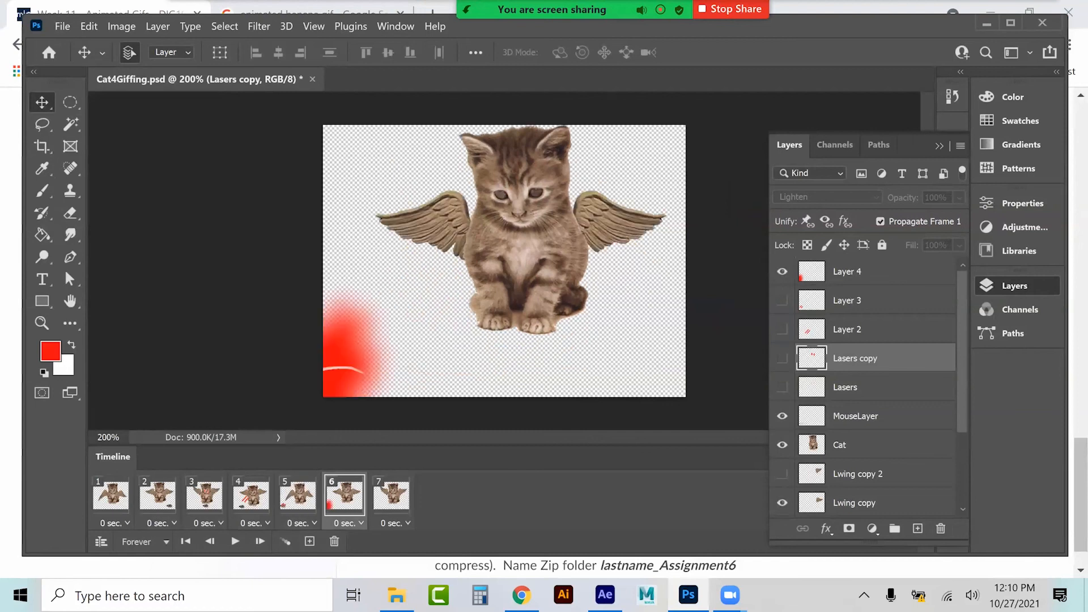
left_click(391, 495)
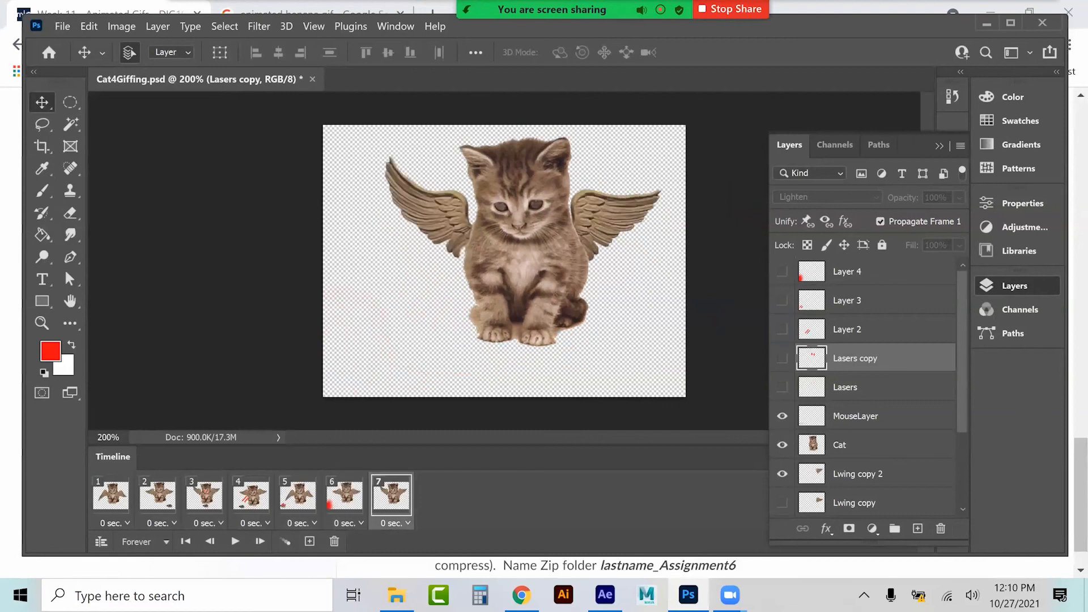
key("space")
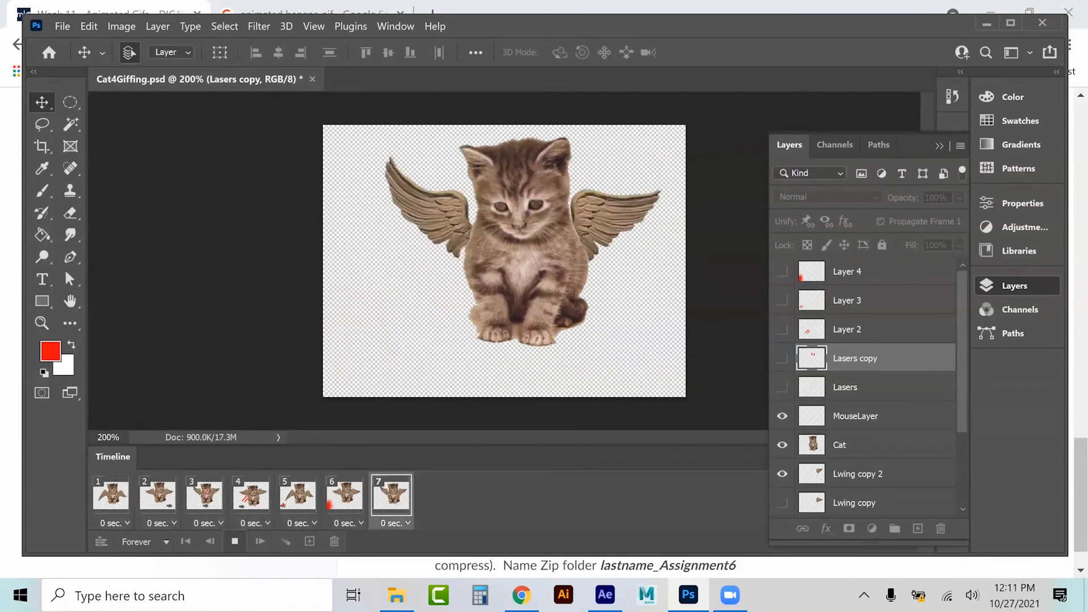
key("space")
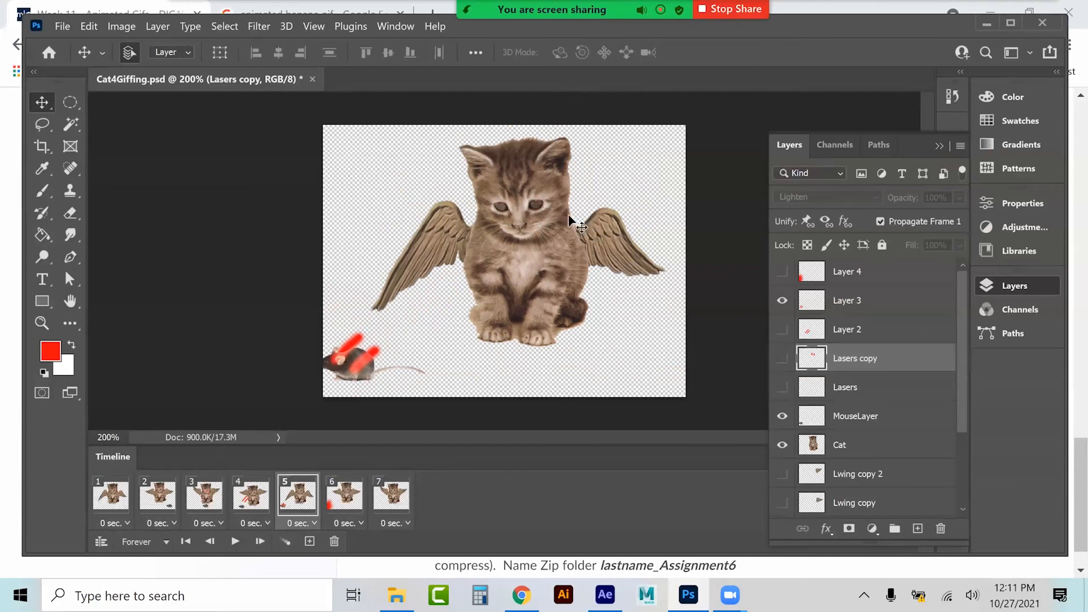
Start a Save for Web (Legacy) GIF export, unlink the proportions, and set the image size to 640 by 640 px
left_click(63, 26)
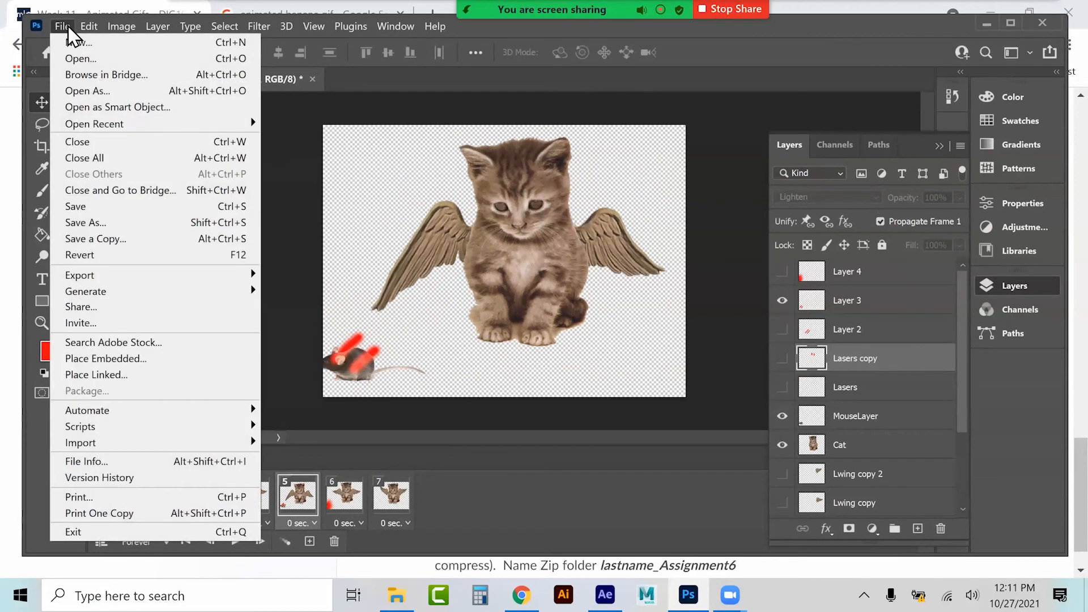
mouse_move(89, 26)
mouse_move(108, 278)
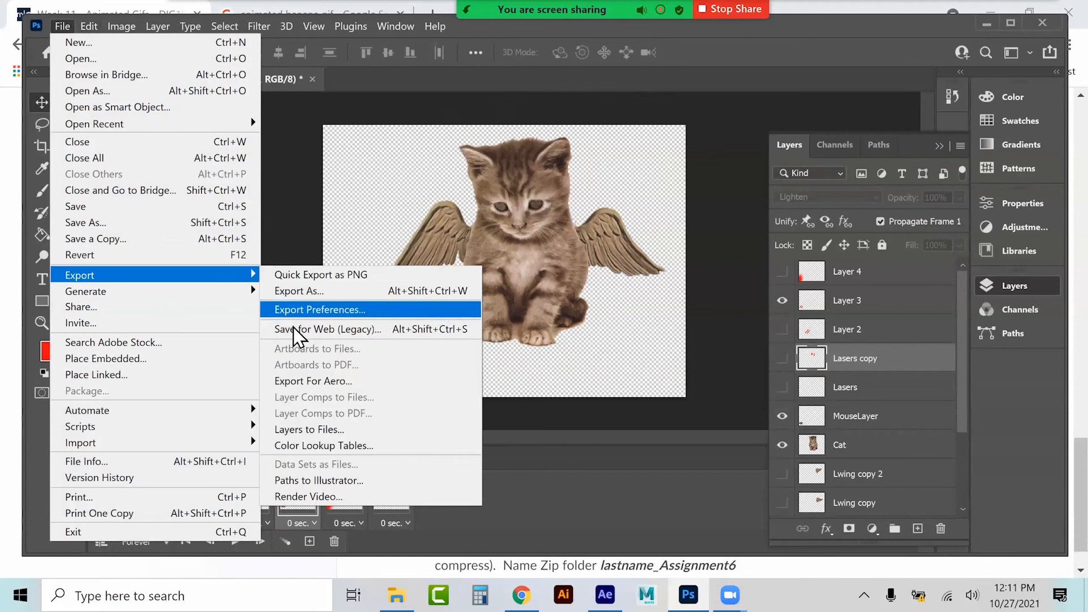
left_click(369, 330)
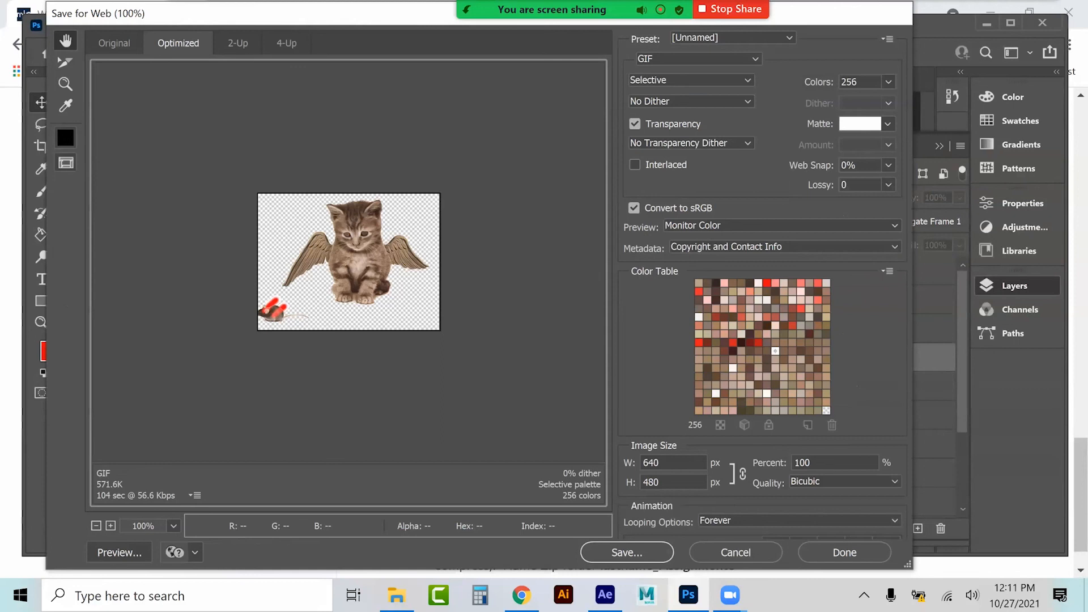
left_click(743, 473)
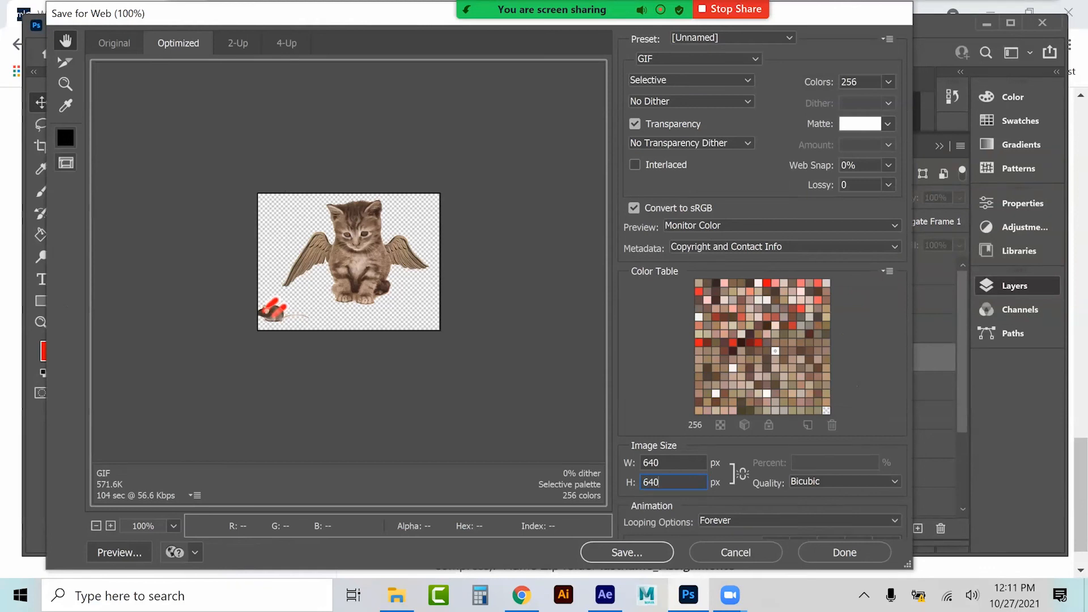
key("Return")
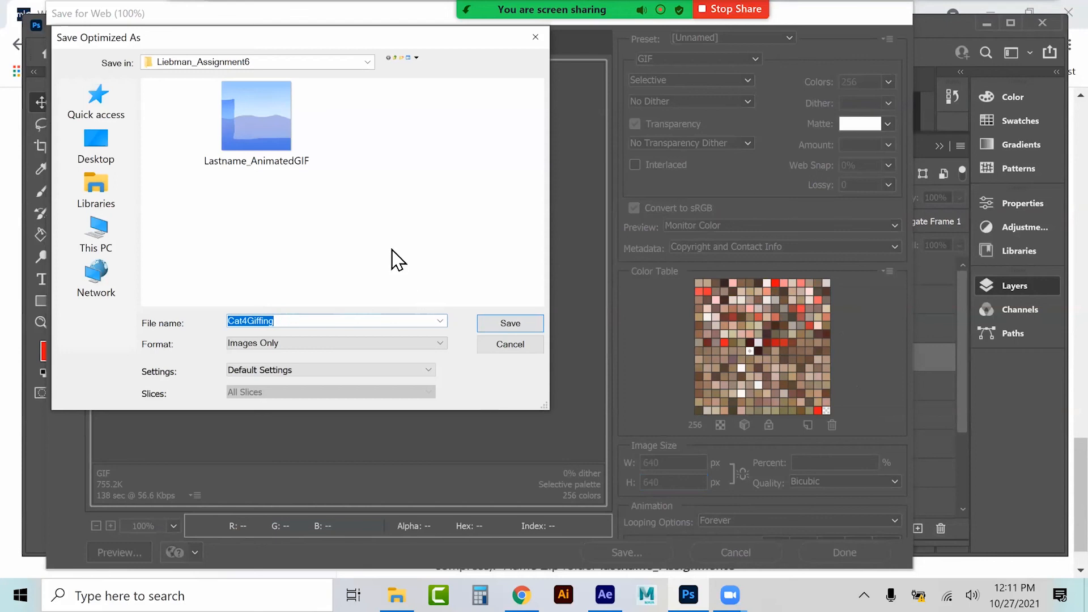
Save the optimized GIF as Lastname_AnimatedCat in the assignment folder, basing the name on the existing Lastname_AnimatedGIF file
left_click(266, 163)
left_click(319, 323)
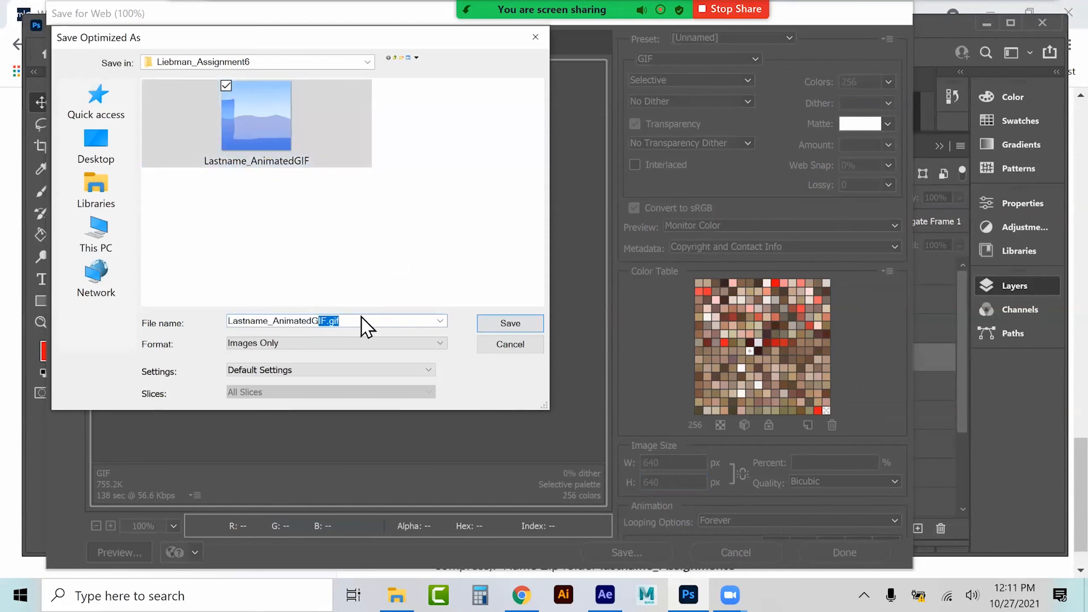
key("BackSpace")
key("BackSpace")
type("Ca")
left_click(499, 323)
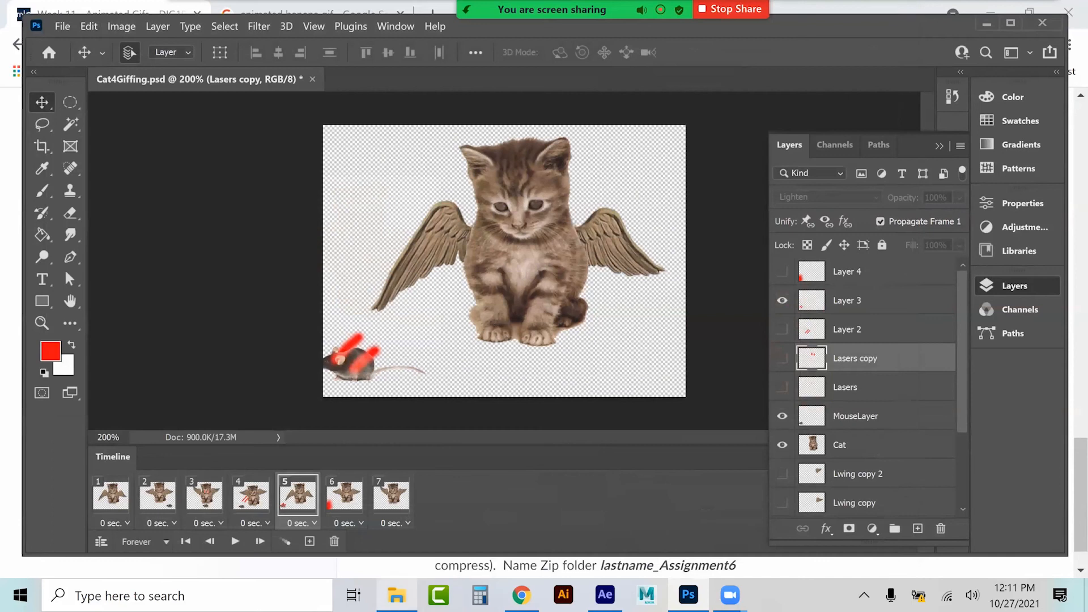
Switch to File Explorer, open the exported cat GIF in Photos to check its playback, and close the viewer
left_click(397, 595)
left_click(255, 289)
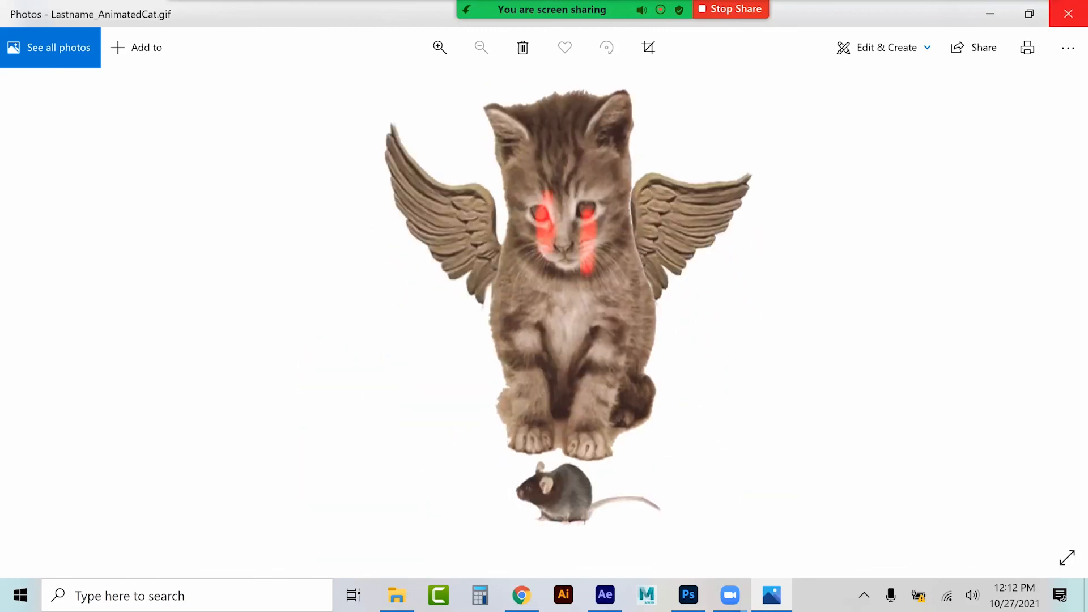
left_click(1068, 14)
Open the exported cat GIF with Internet Explorer to check its playback, then close all its tabs
right_click(244, 297)
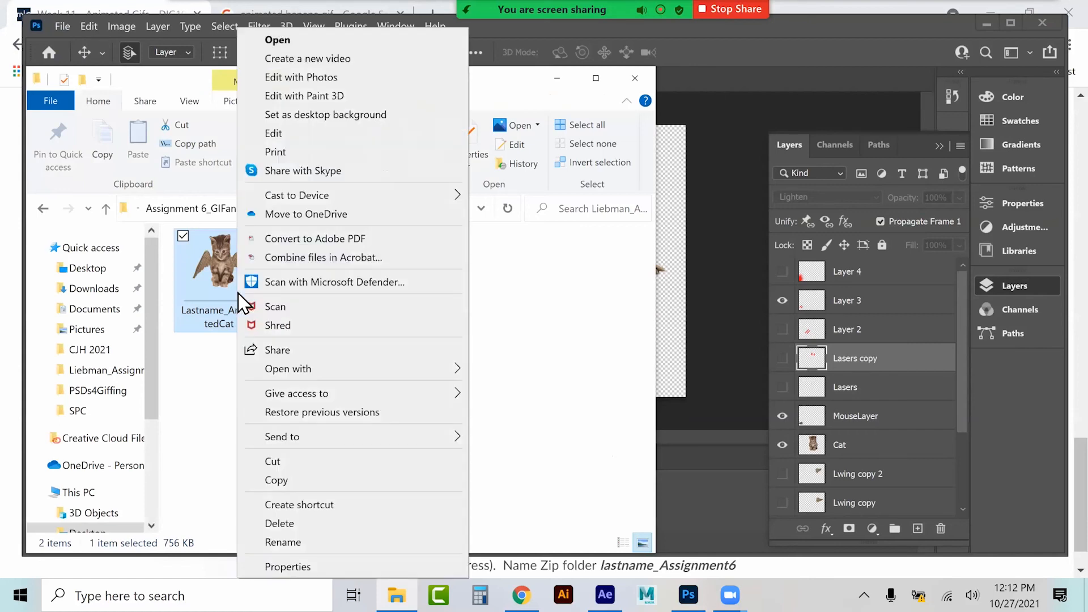
mouse_move(285, 370)
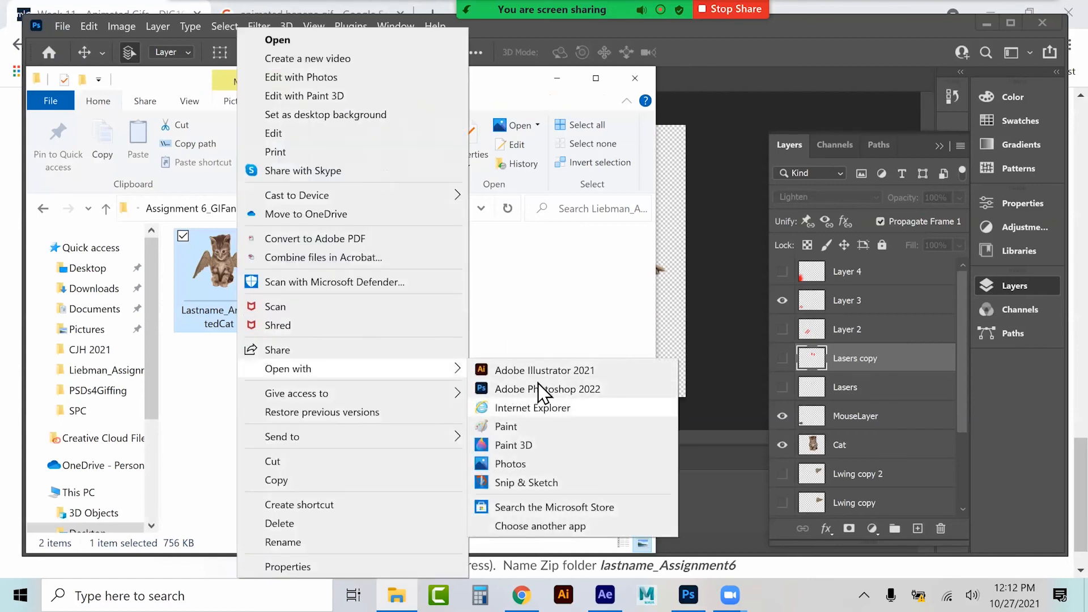
left_click(521, 407)
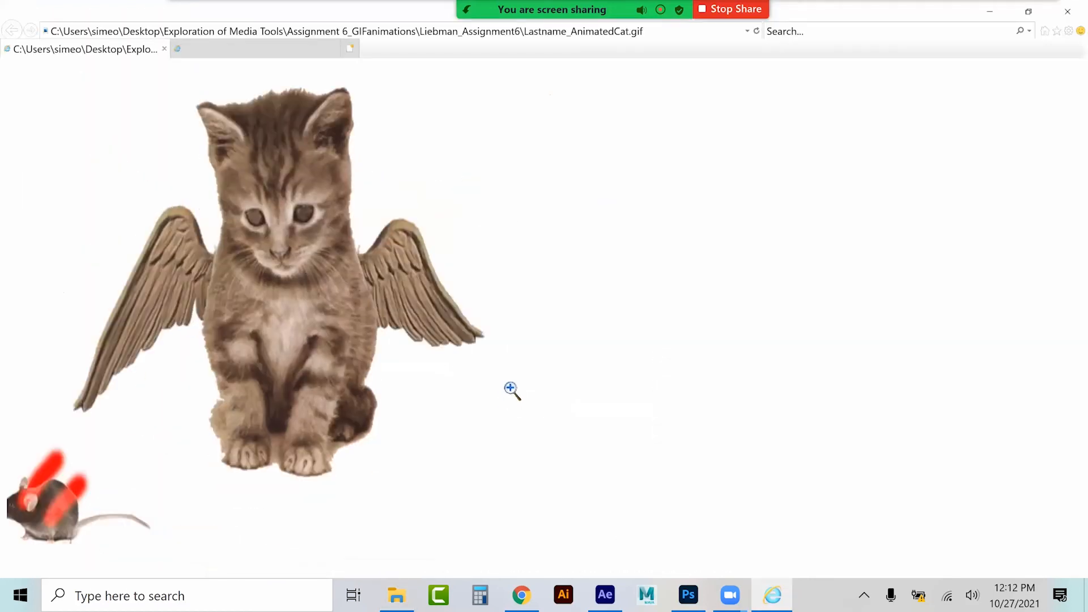
left_click(1068, 11)
left_click(532, 306)
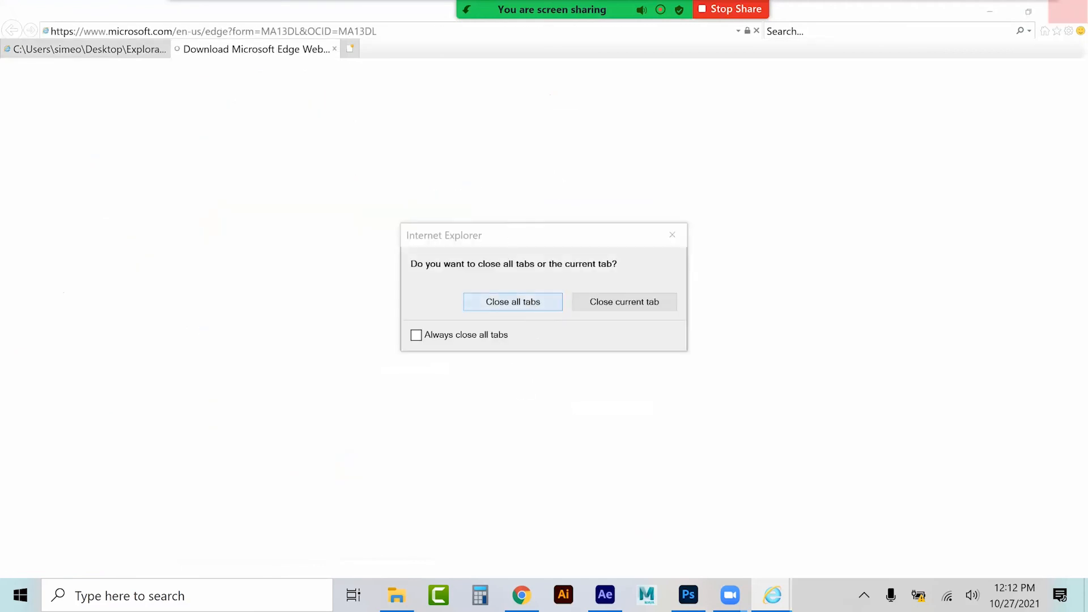
Open Lastname_AnimatedCat.gif from File Explorer in a new Chrome tab to view its playback
left_click(521, 595)
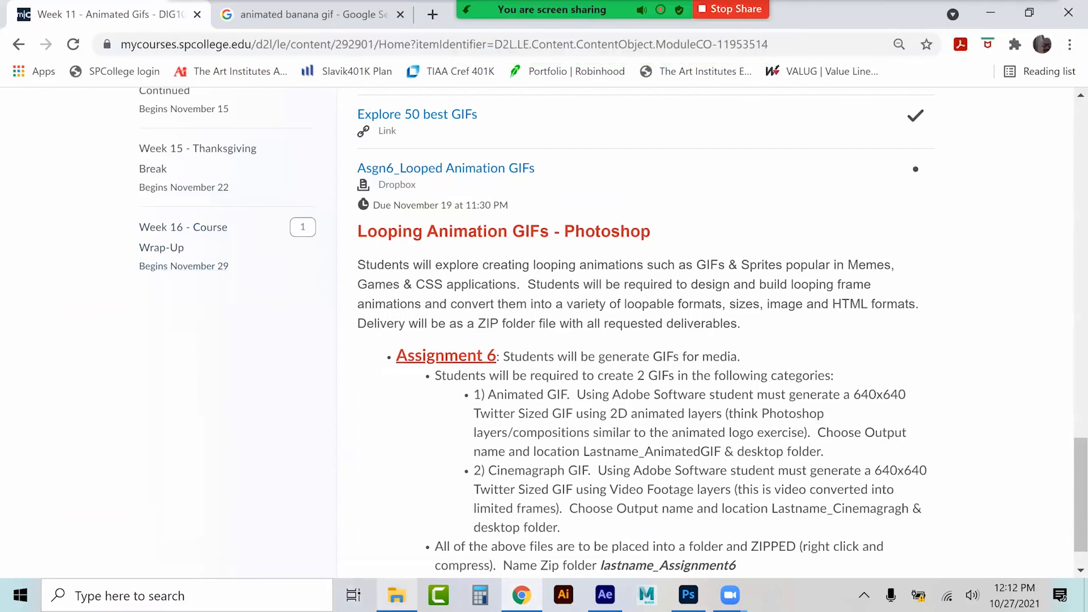
left_click(397, 595)
left_click_drag(252, 261, 448, 17)
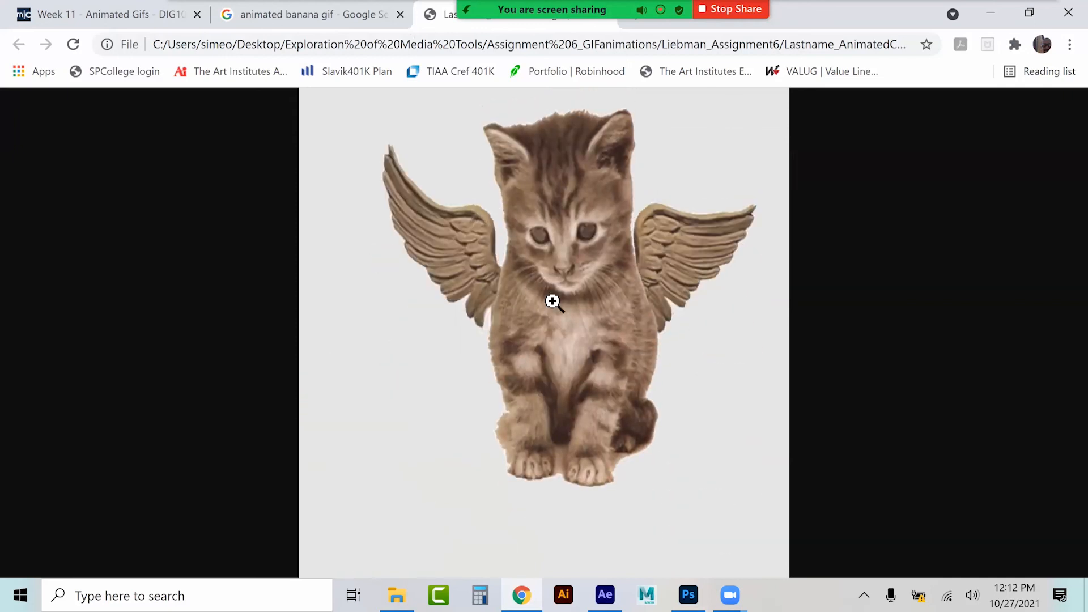
Close the browser tab with the cat GIF and bring up the Week 11 course page
right_click(443, 15)
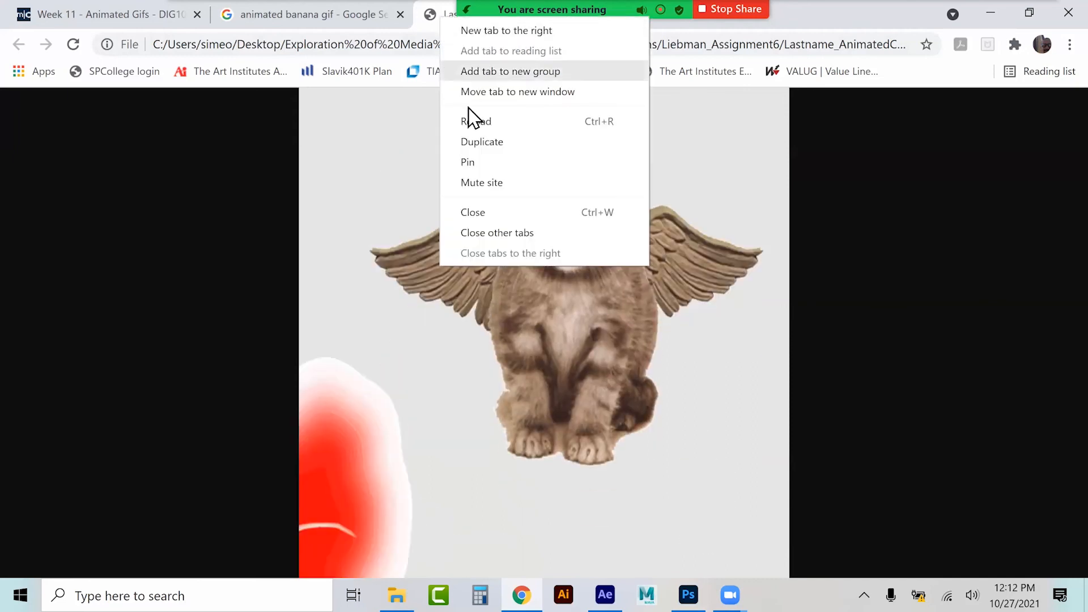
left_click(479, 213)
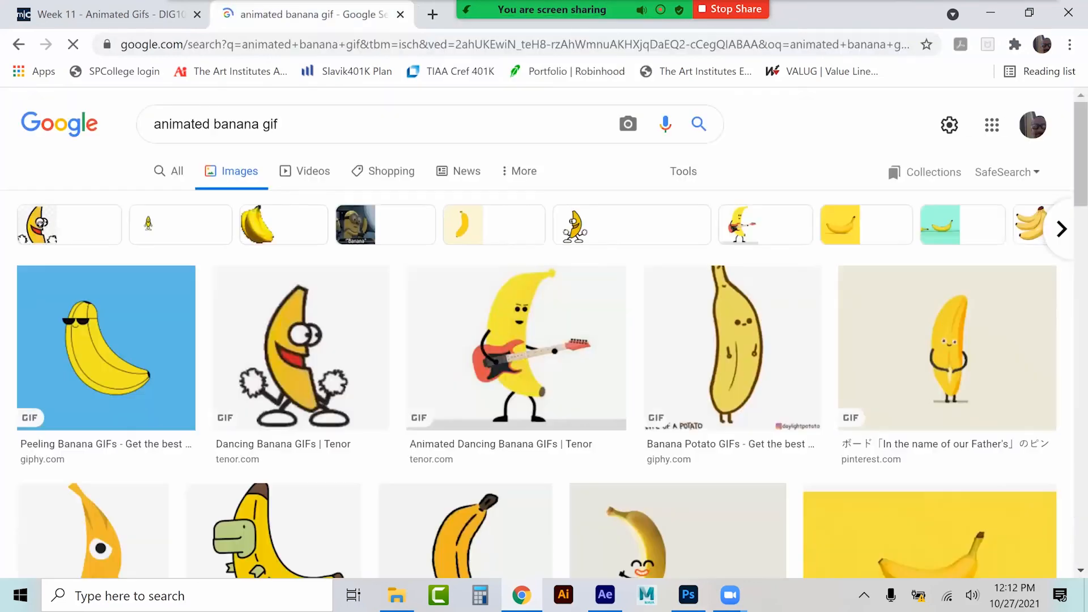
left_click(139, 19)
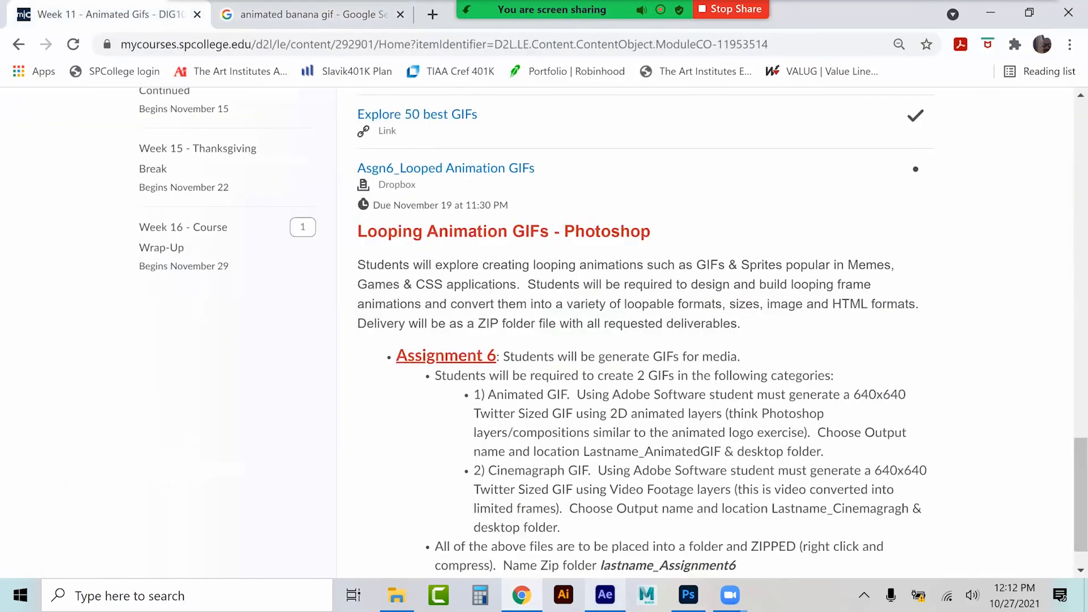
Switch to Photoshop and close Cat4Giffing.psd without saving the changes
left_click(688, 595)
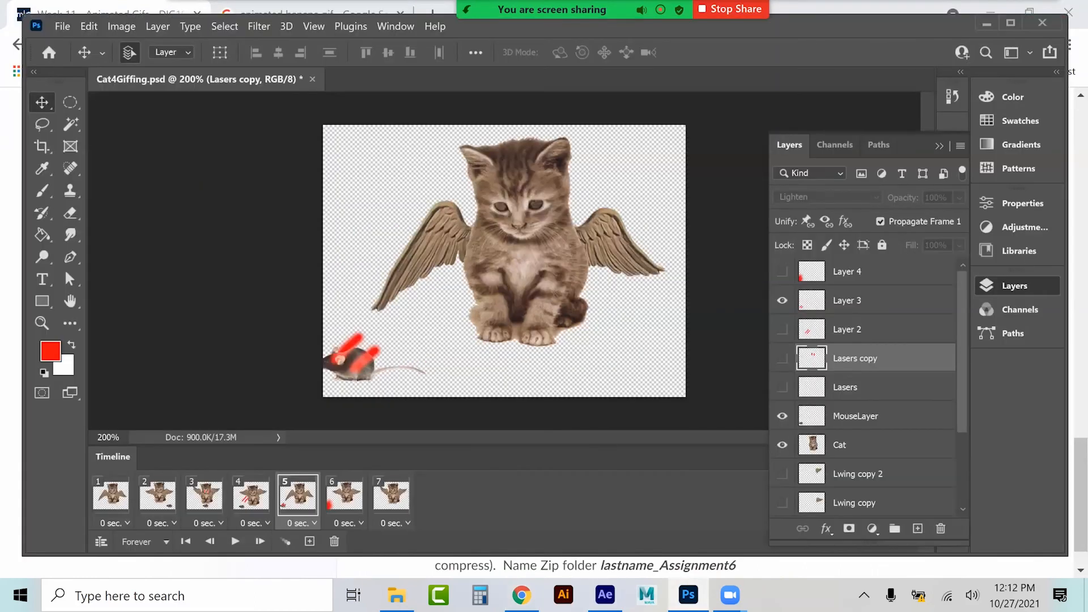
left_click(312, 79)
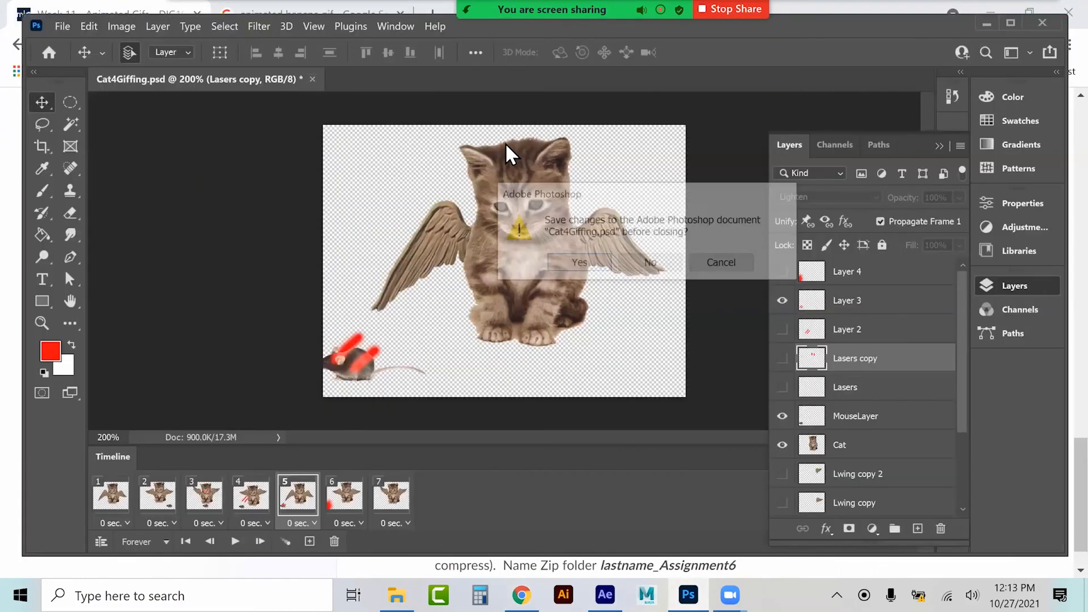
left_click(650, 264)
Open Frog.psd from the PSDs4Giffing folder
left_click(62, 26)
left_click(121, 58)
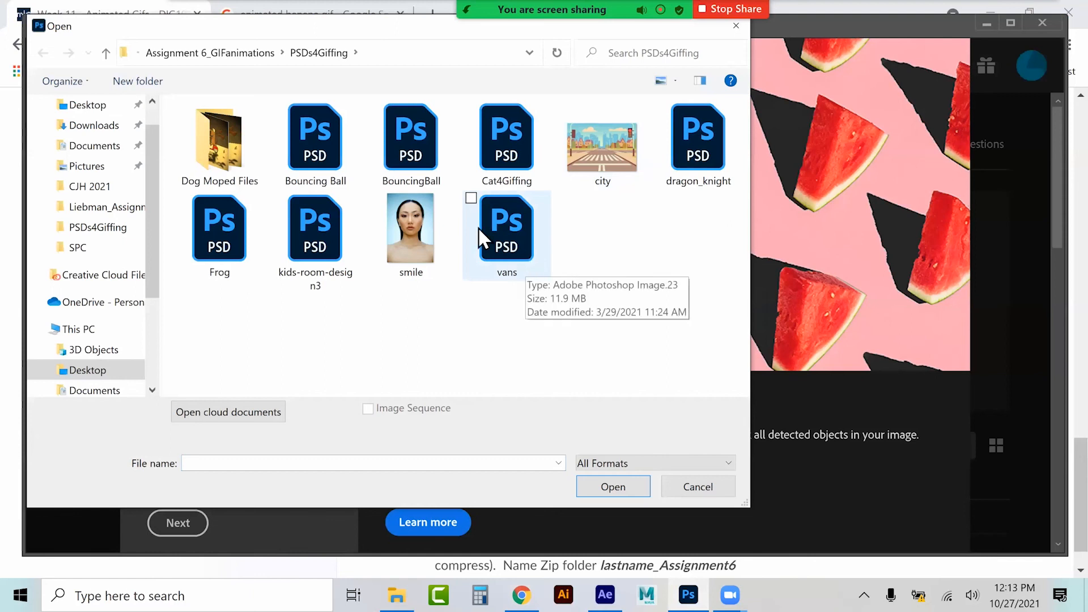
left_click(238, 249)
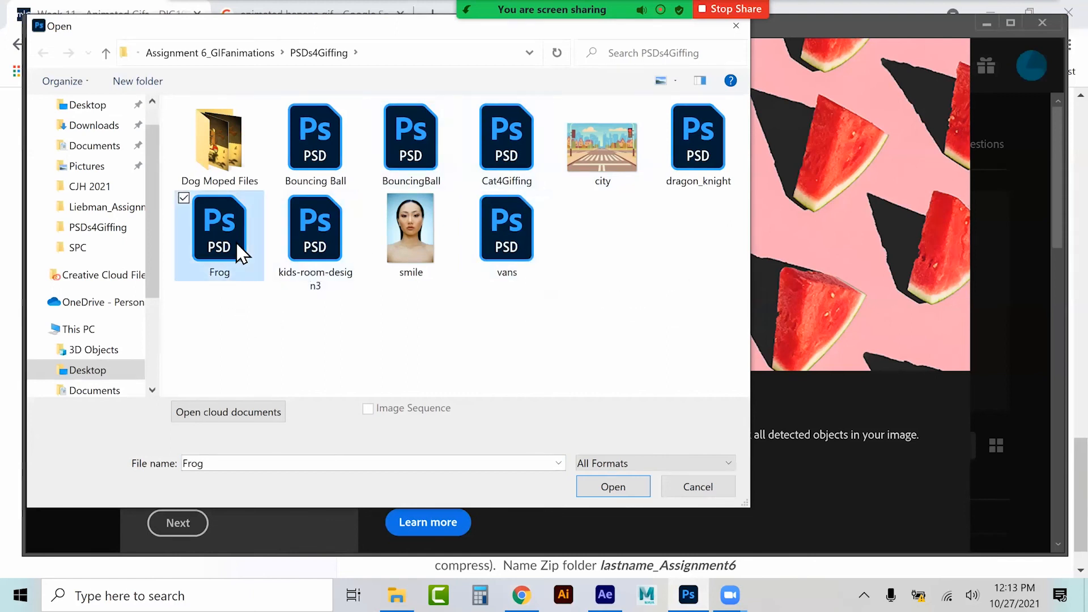
double_click(238, 250)
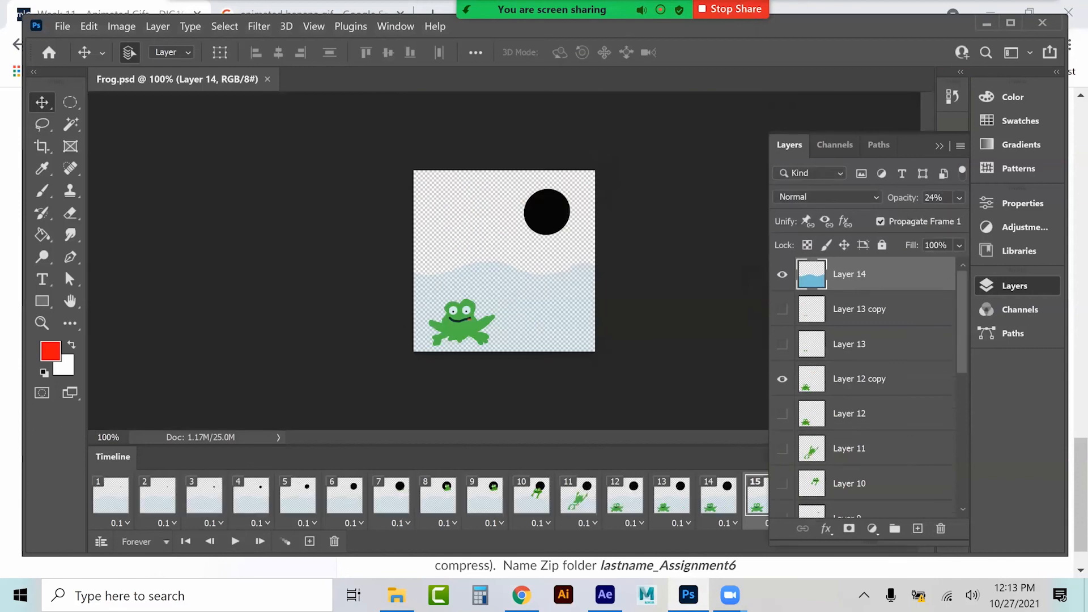
Play the frog animation and inspect frames 14 and 15 at its end
left_click(235, 541)
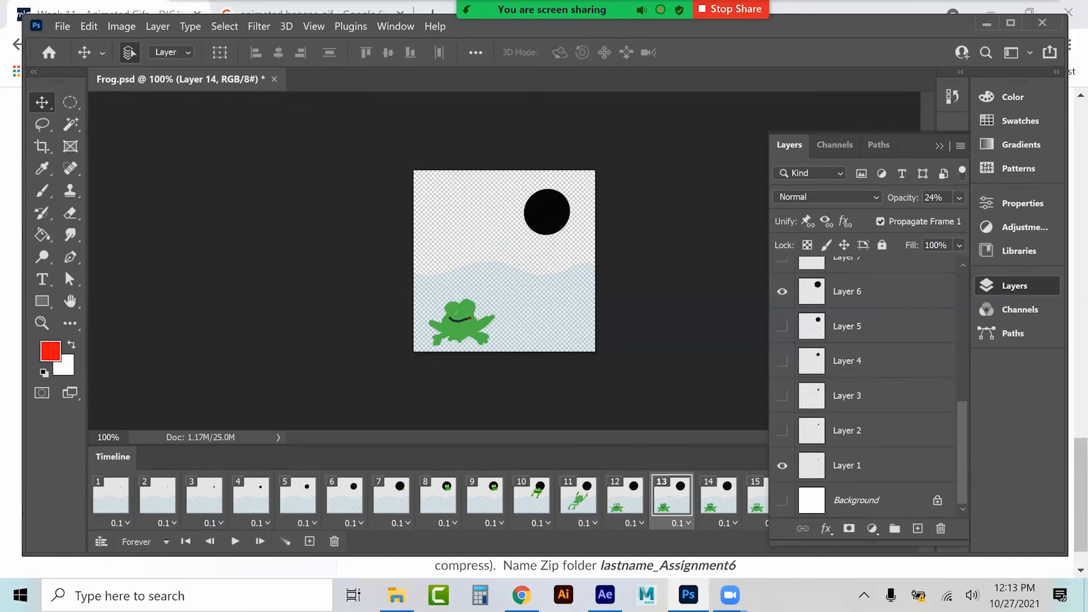
scroll(867, 386, "up", 1)
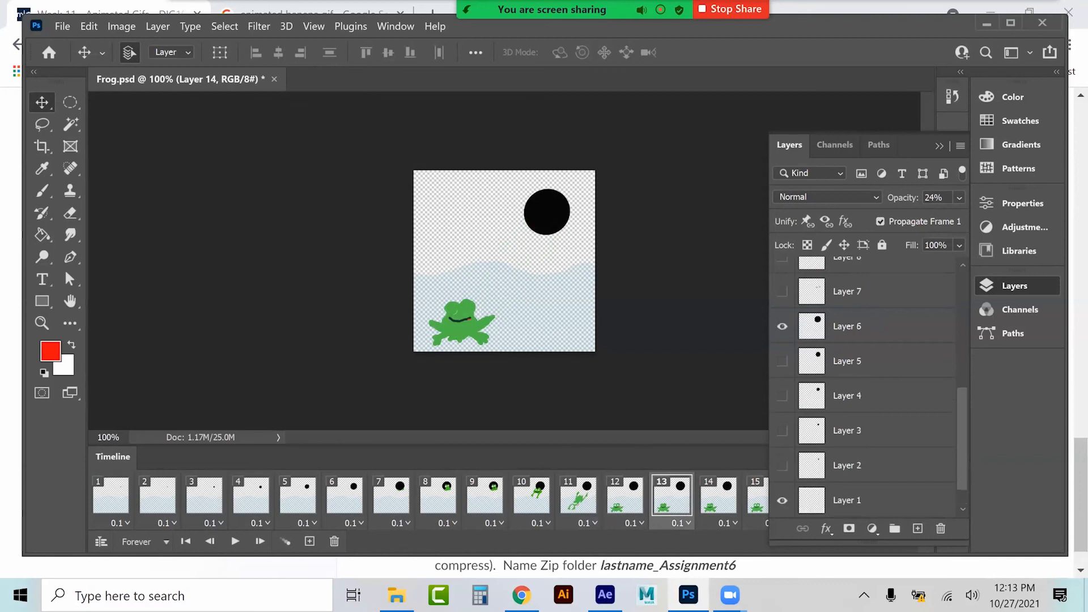
left_click(718, 495)
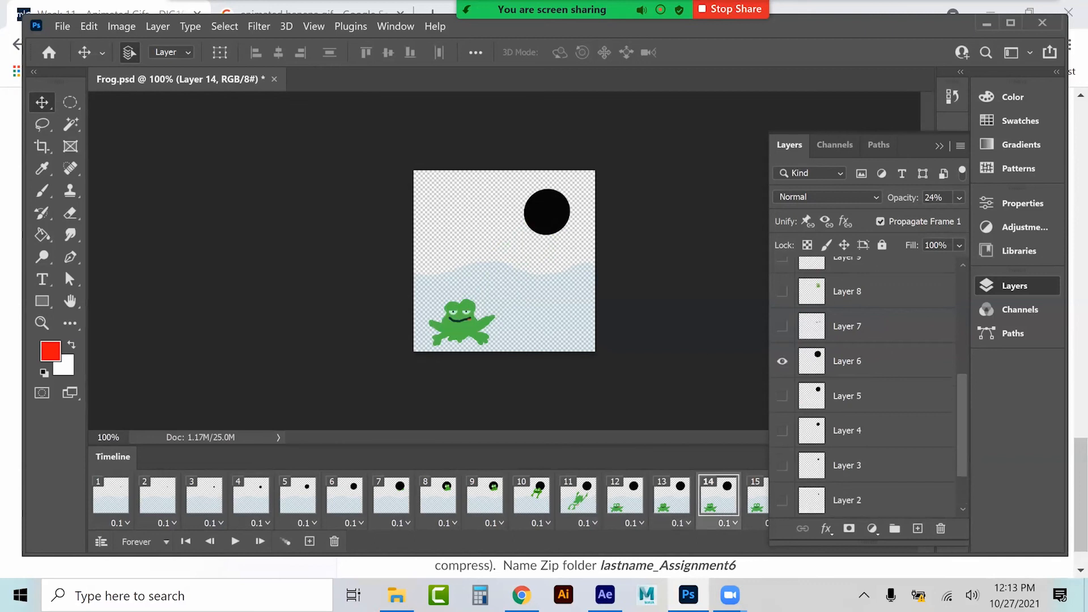
left_click(757, 494)
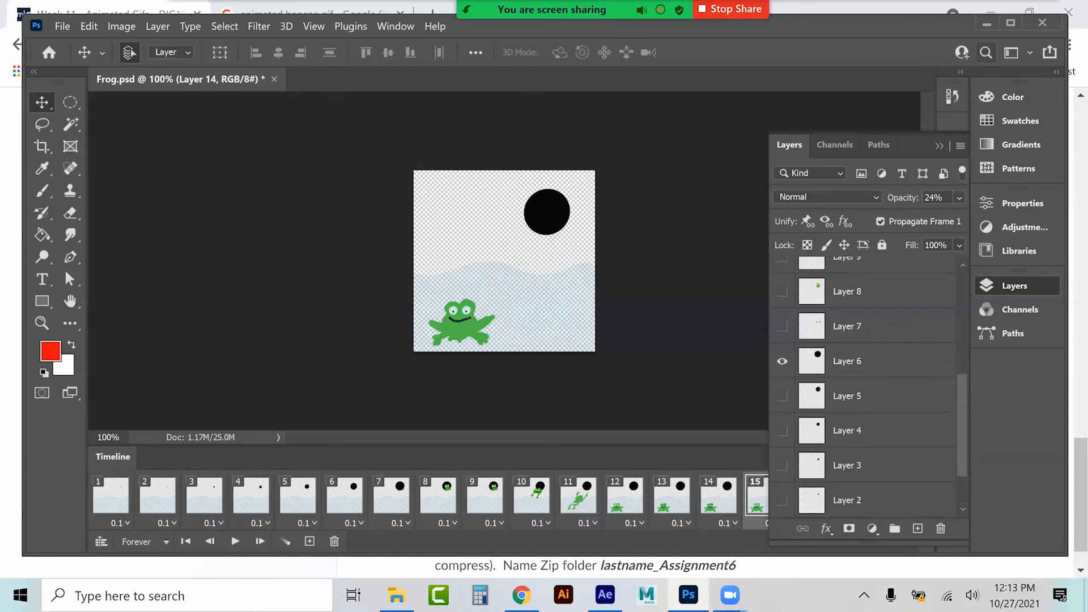
Hide the Layers panel to uncover the end of the timeline and compare the frog's eyes in frames 13 to 15
key("F7")
left_click(718, 495)
left_click(672, 494)
left_click(719, 495)
left_click(766, 494)
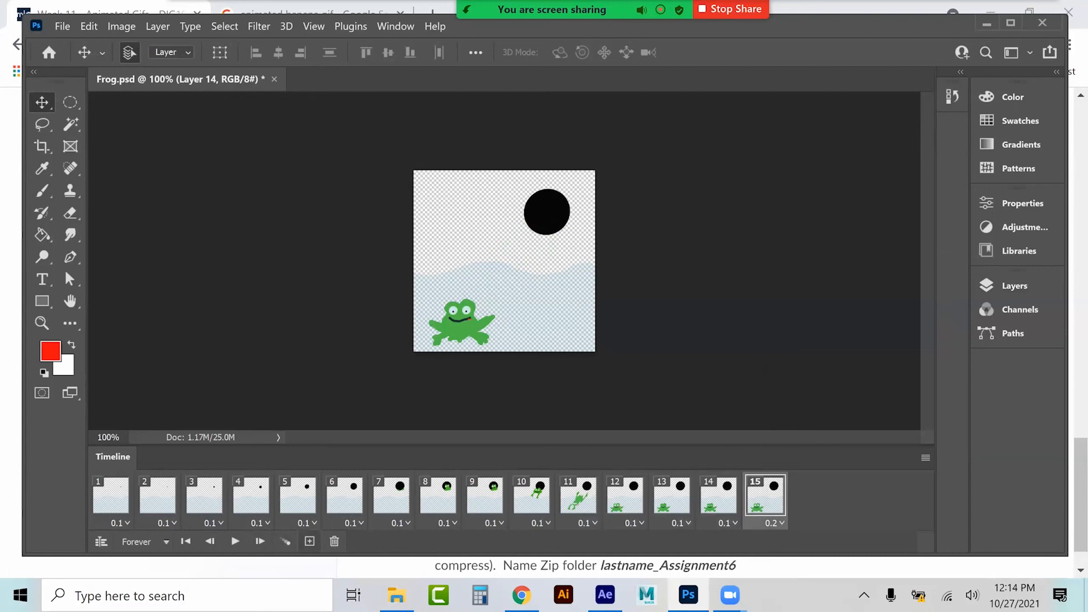
Duplicate frame 14 with the half-closed eyes and move the copy to the end of the animation
left_click(719, 495)
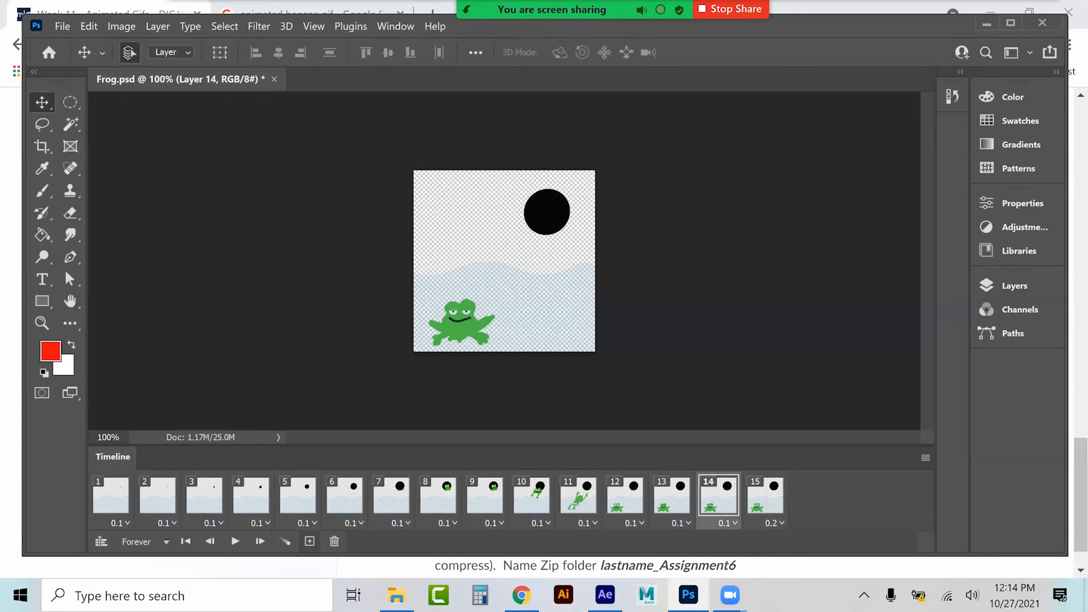
left_click(310, 542)
left_click_drag(765, 494, 833, 498)
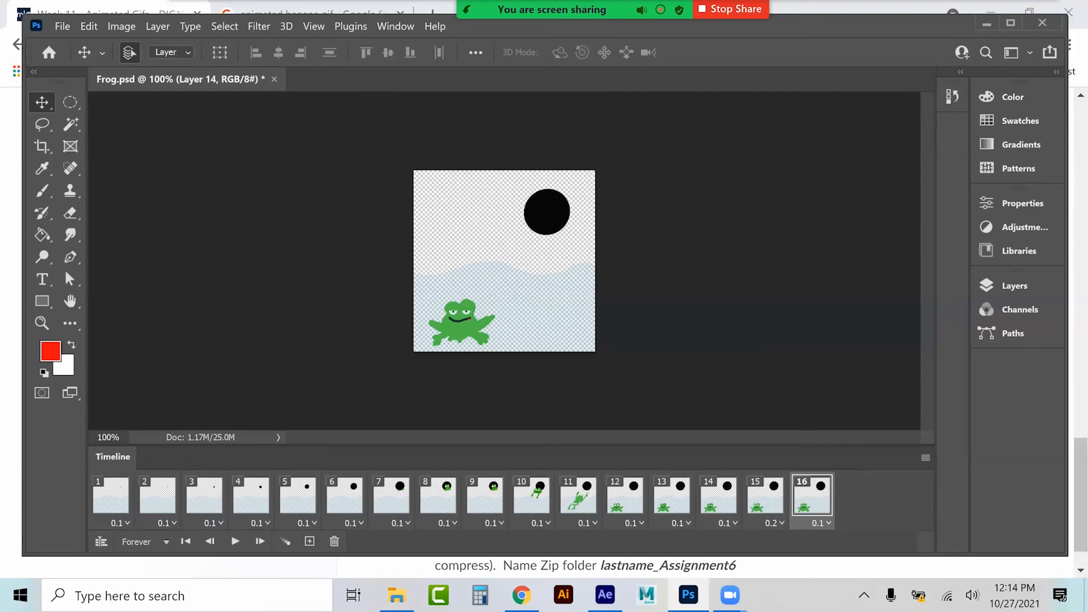
Duplicate frame 13 with the closed eyes, move the copy to the end as frame 17, and play the animation
left_click(719, 494)
left_click(672, 494)
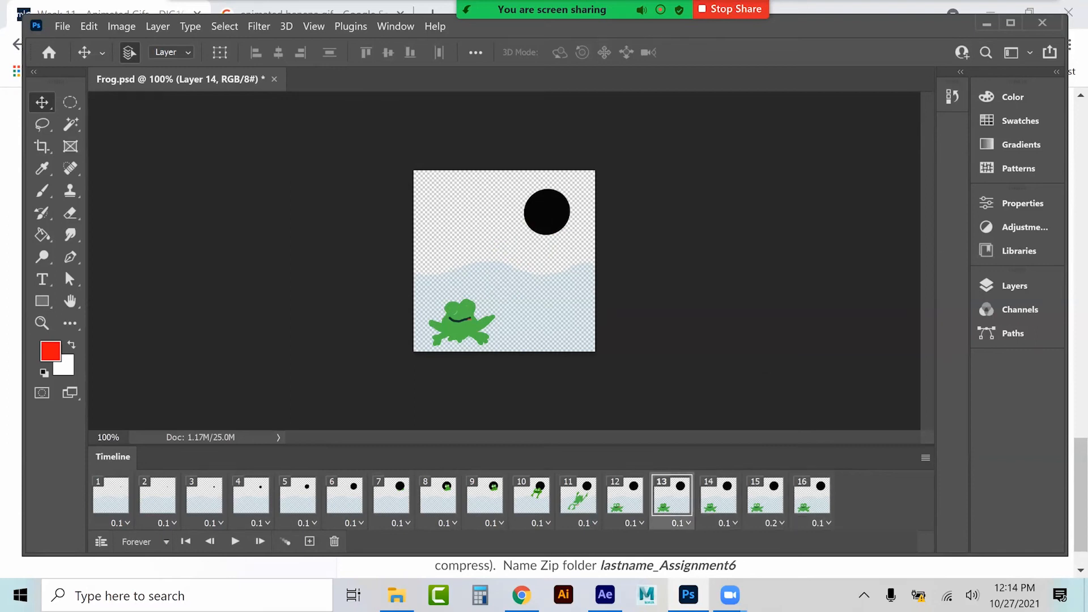
left_click(310, 541)
left_click_drag(718, 495, 880, 495)
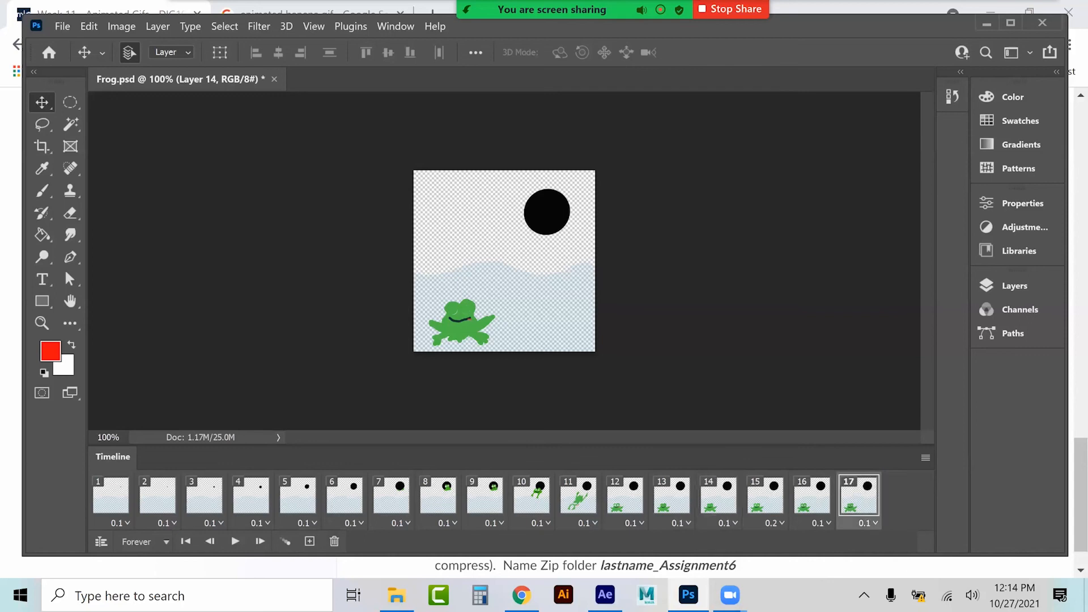
key("space")
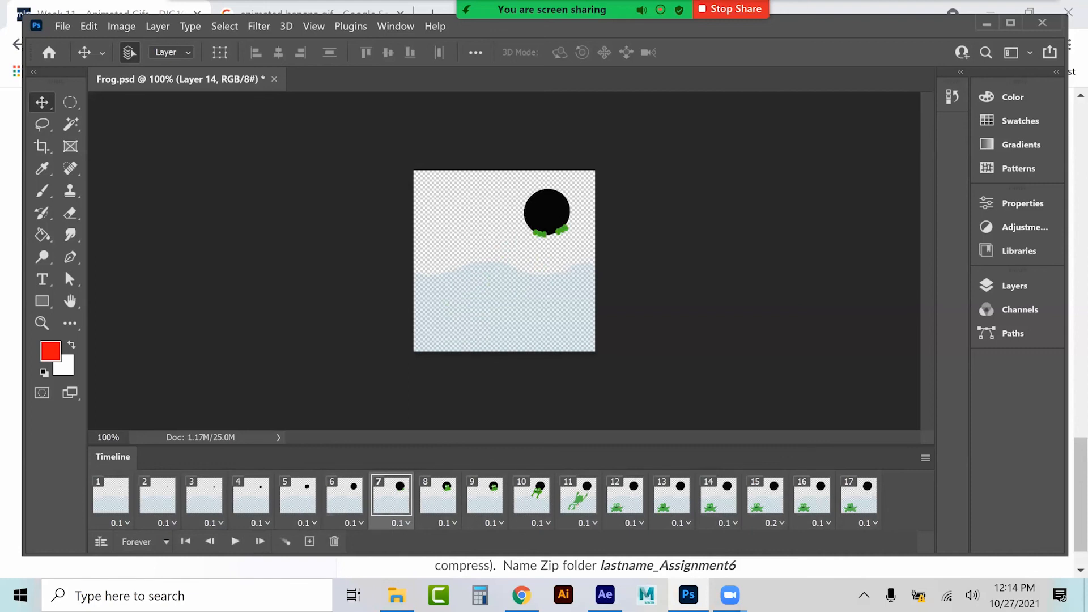
Duplicate frame 15 with the open eyes and move the copy to the end as frame 18
left_click(765, 495)
left_click(718, 495)
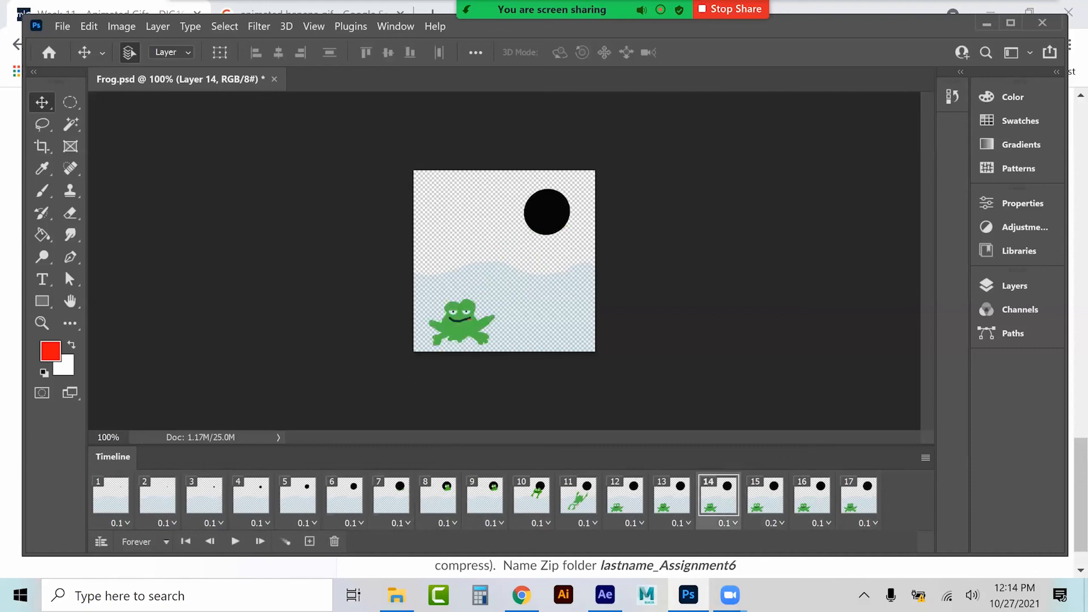
left_click(765, 495)
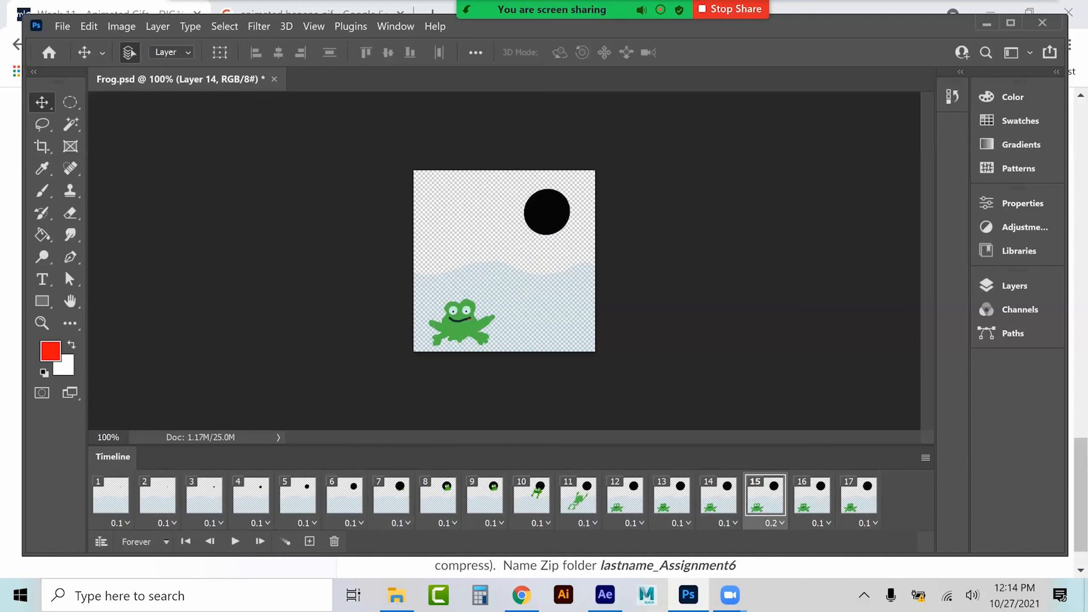
left_click(310, 541)
left_click_drag(812, 495, 909, 495)
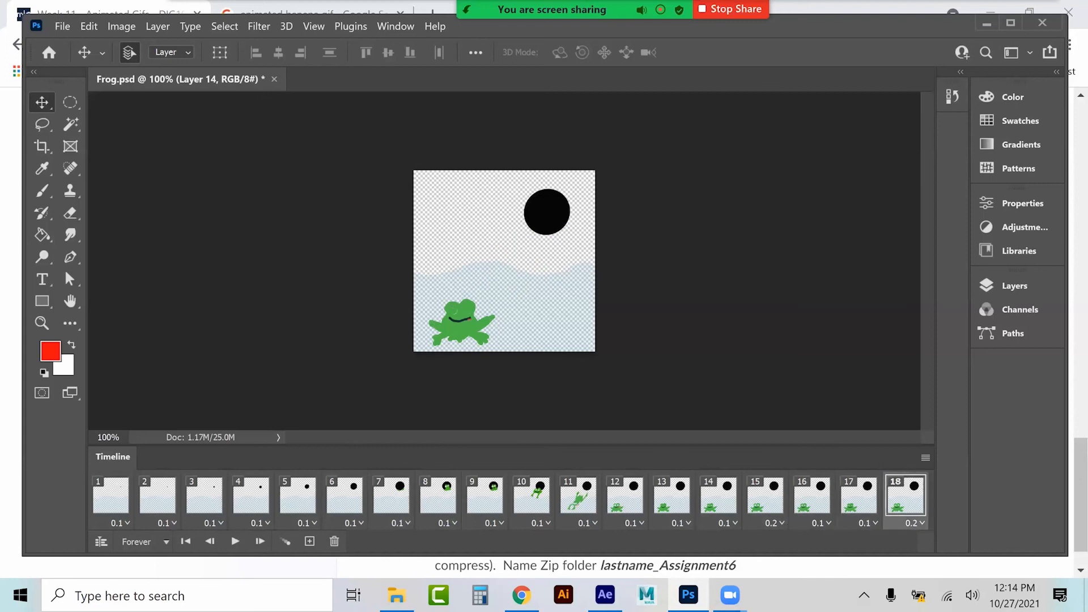
Step through frames 7 to 12 to examine the frog's leap out of the hole
left_click(859, 495)
left_click(391, 495)
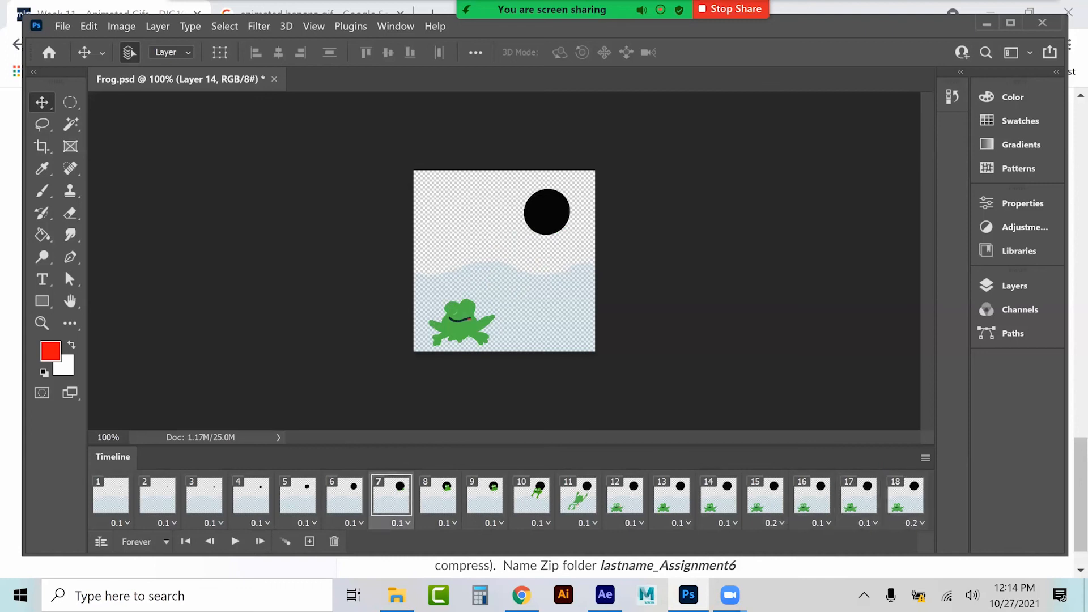
left_click(438, 494)
left_click(485, 495)
left_click(578, 494)
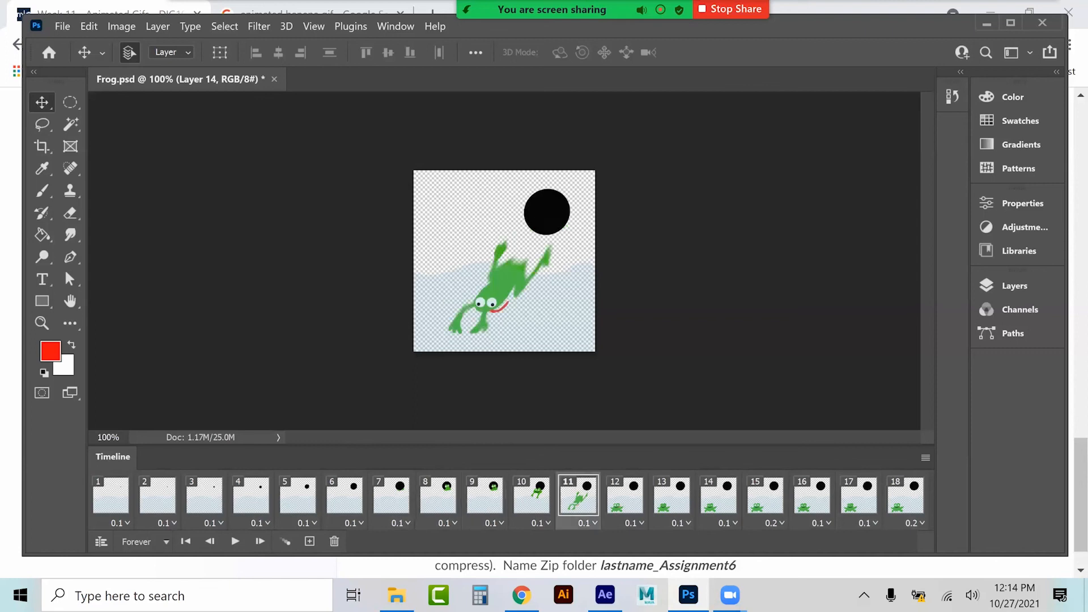
left_click(625, 494)
left_click(532, 495)
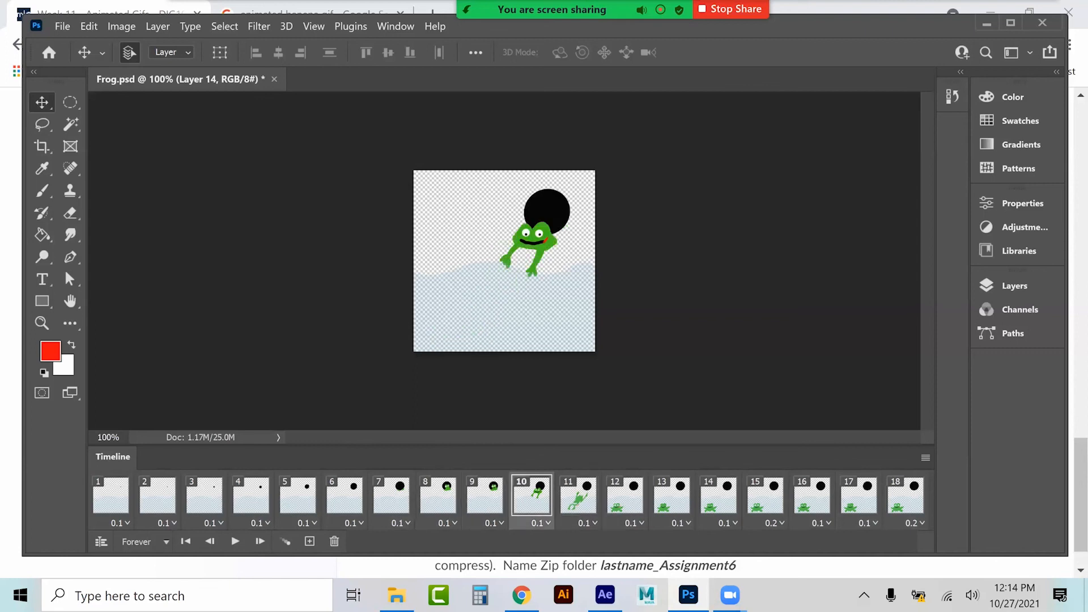
Compare the leap poses in frames 10 and 11 and select both frames together
left_click(578, 495)
left_click(531, 494)
left_click(578, 495)
left_click(531, 495)
left_click(578, 495)
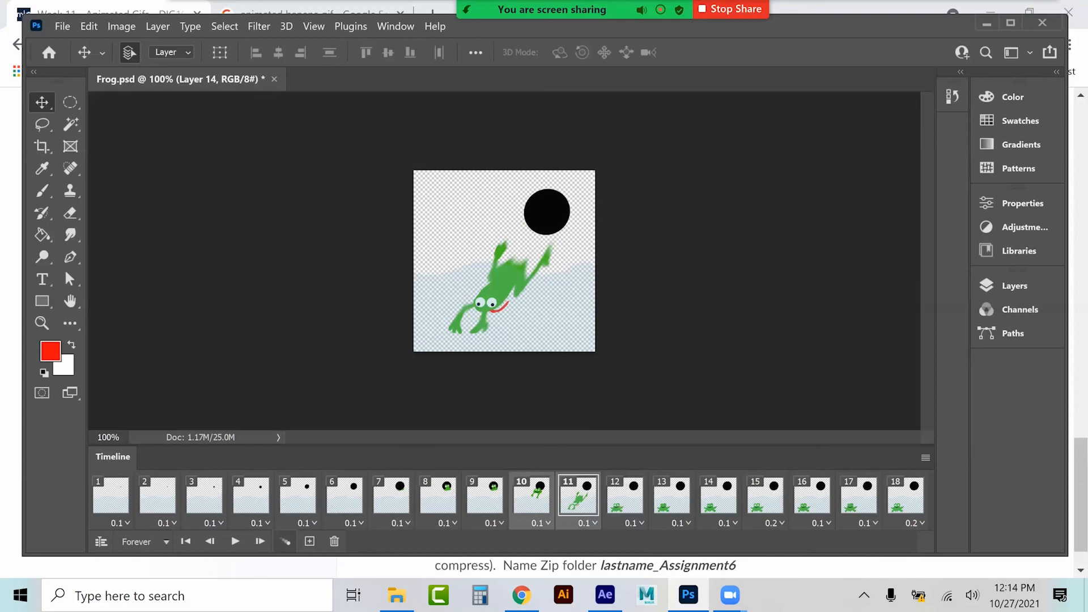
Try to tween one frame between frames 10 and 11 with selected layers only, then undo the tween
left_click(285, 542)
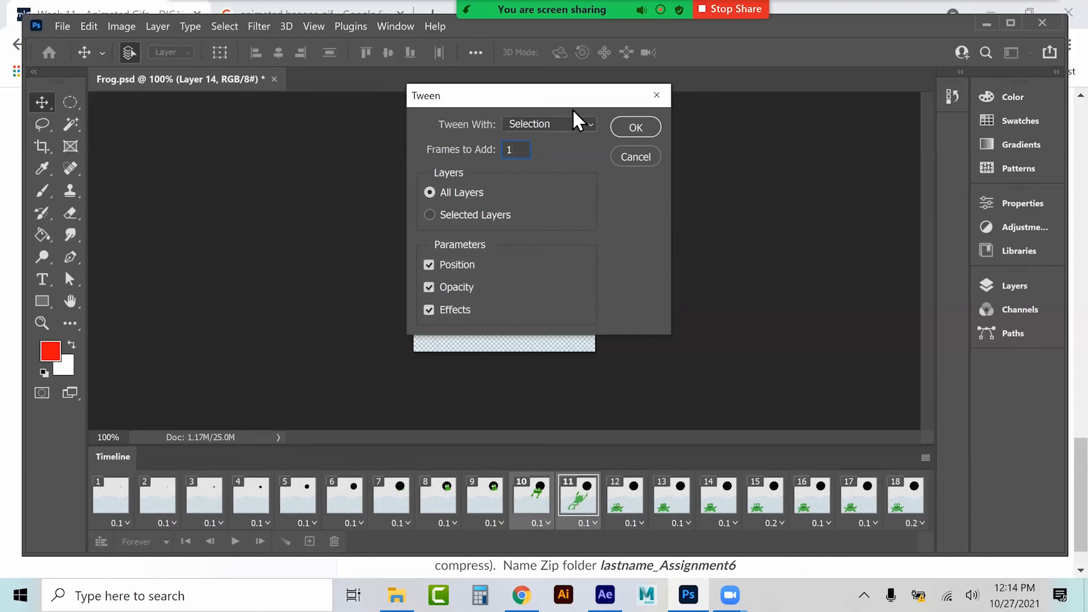
left_click(568, 124)
left_click(547, 229)
left_click(430, 216)
left_click(635, 130)
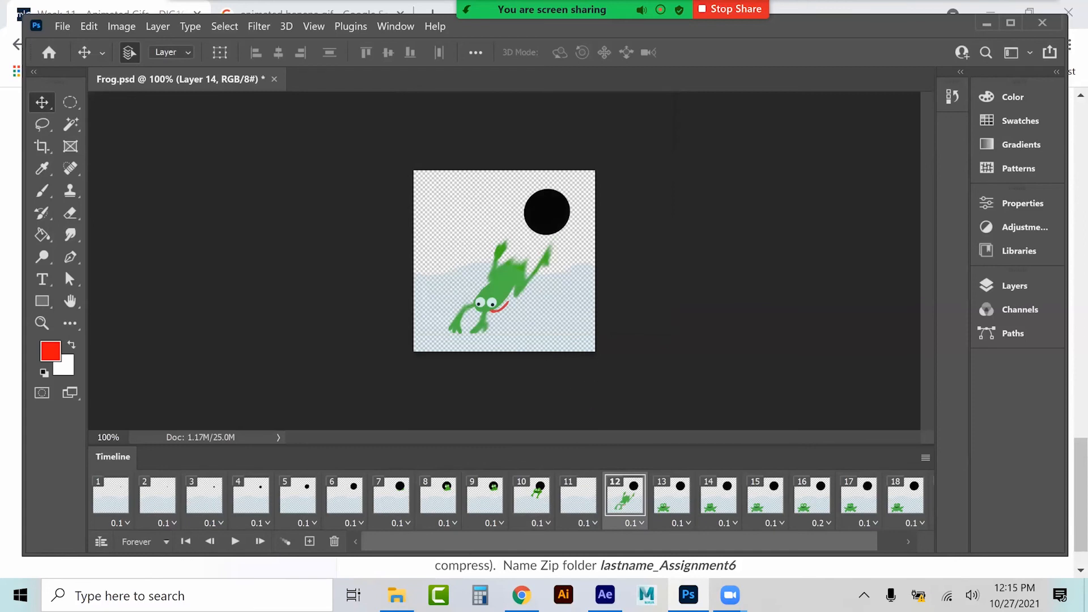
left_click(578, 495)
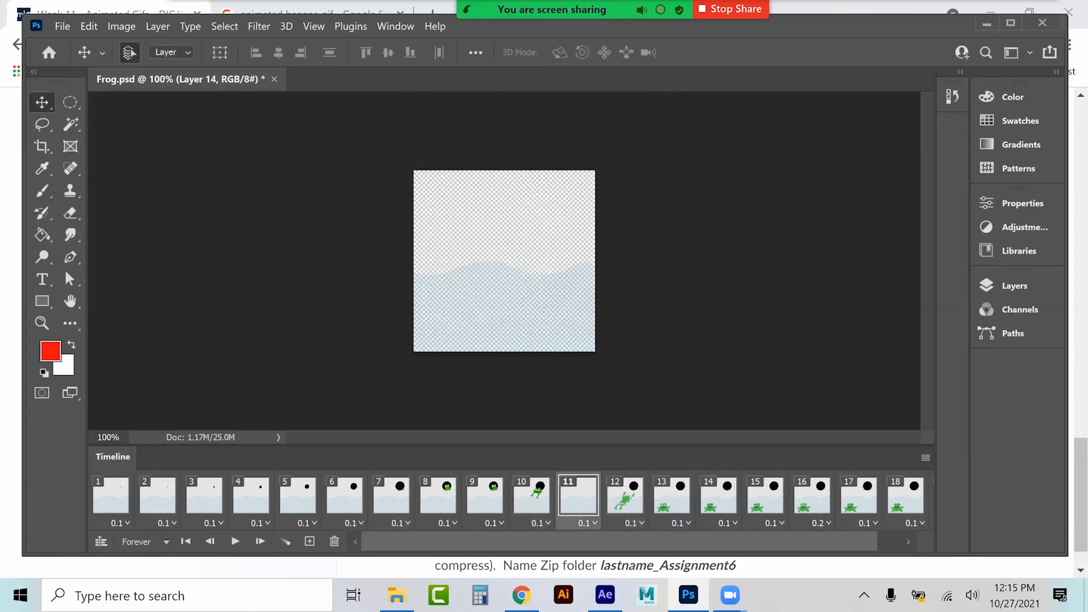
key("ctrl+z")
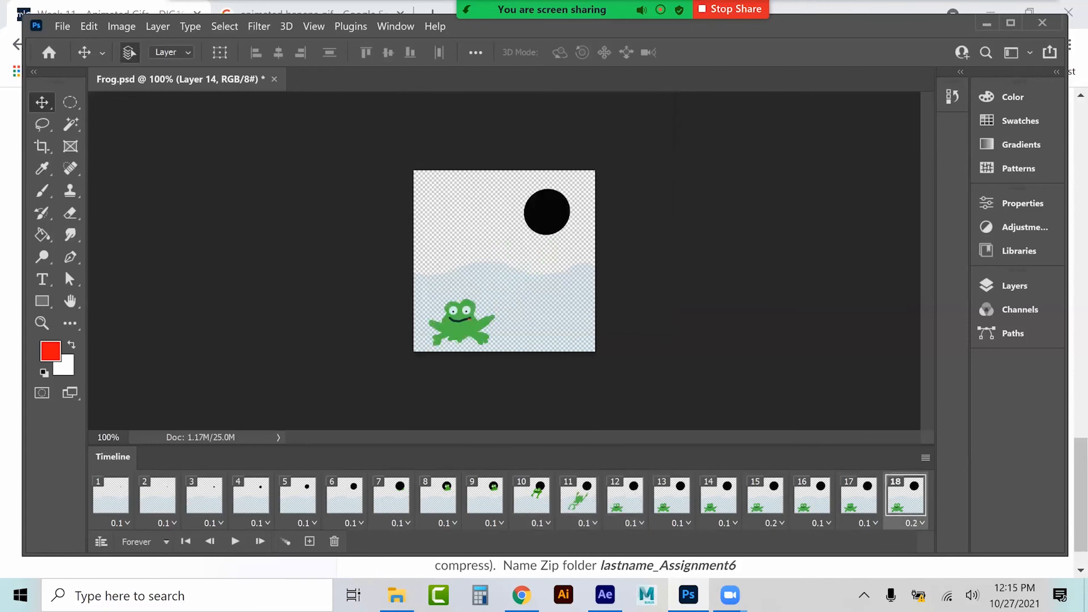
key("ctrl+z")
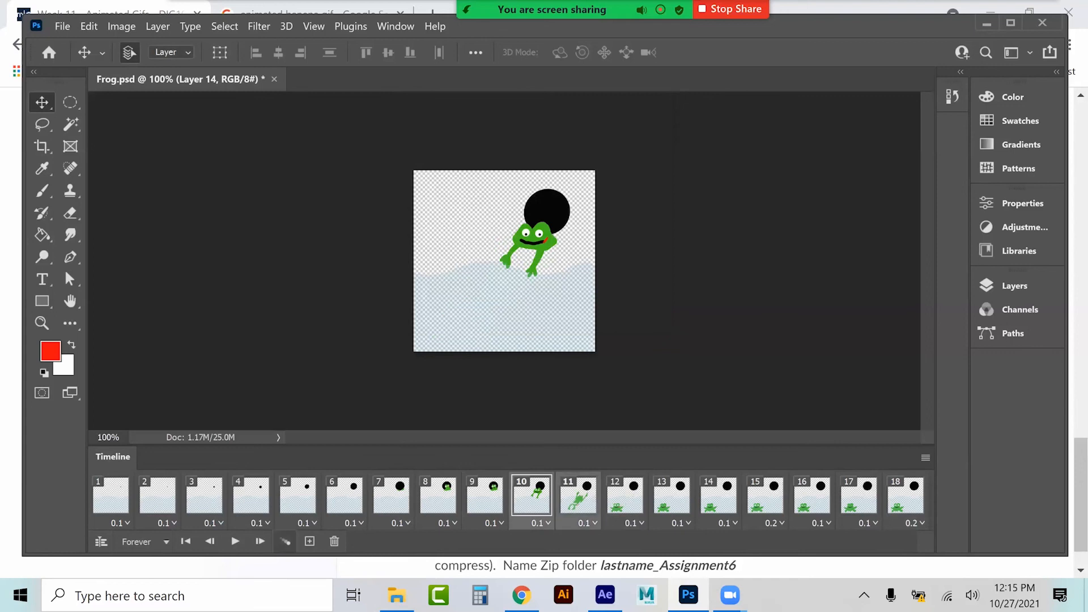
Tween frames 10 and 11 with one added frame, using all layers with position, opacity and effects
left_click(285, 542)
left_click(446, 192)
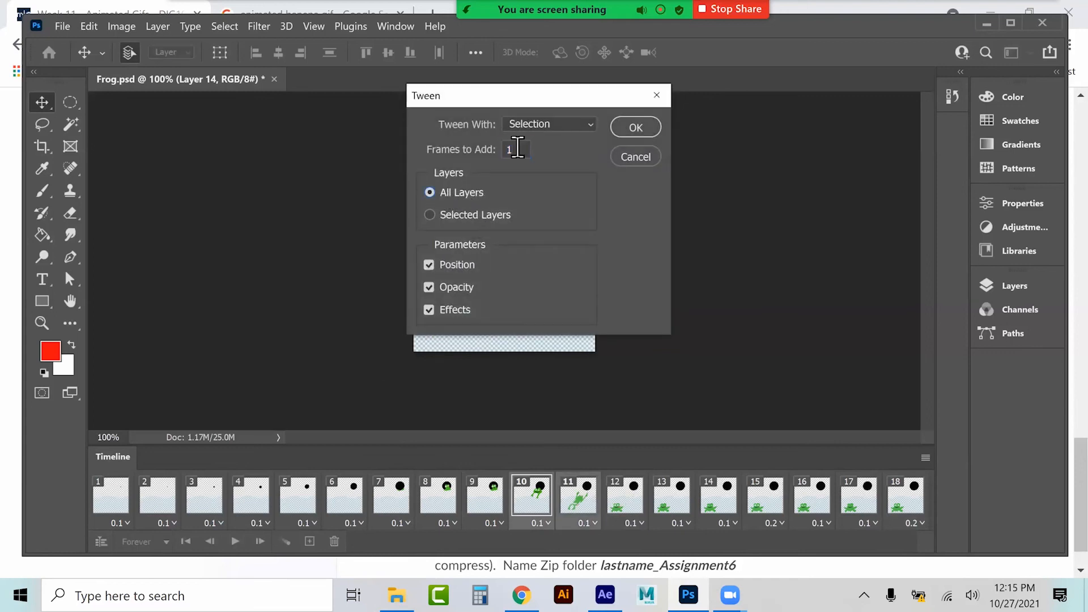
left_click(636, 126)
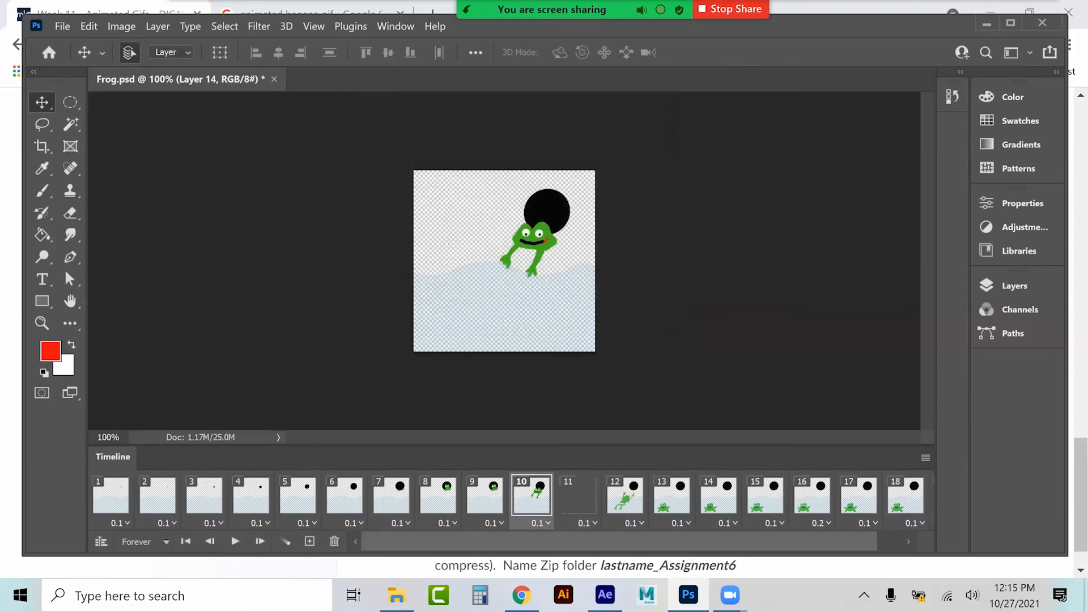
Check the tweened frame 11 against frame 12 and play the frog animation
left_click(578, 495)
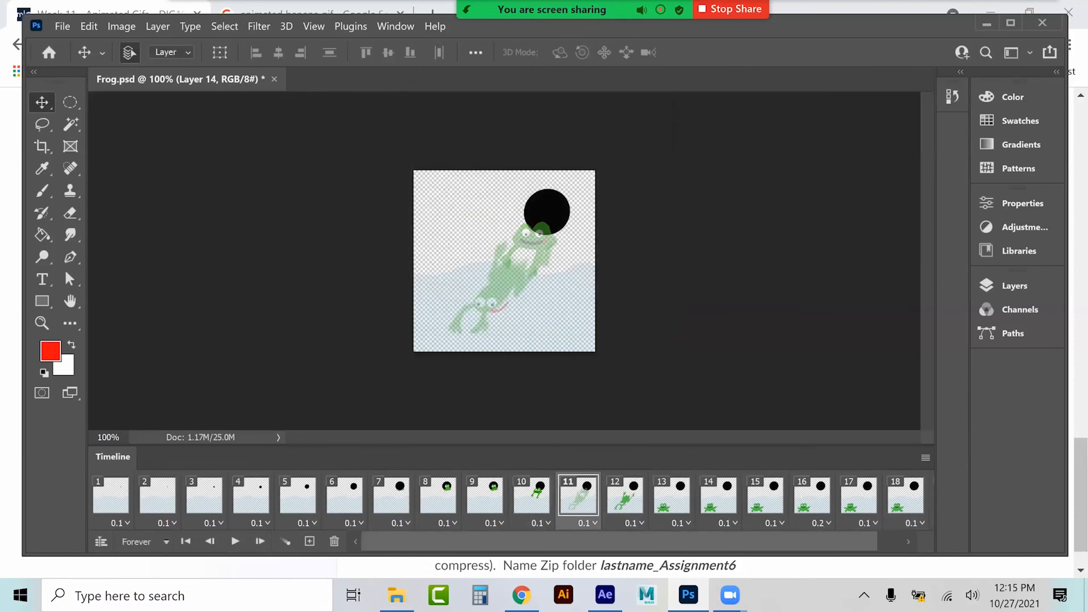
left_click(625, 495)
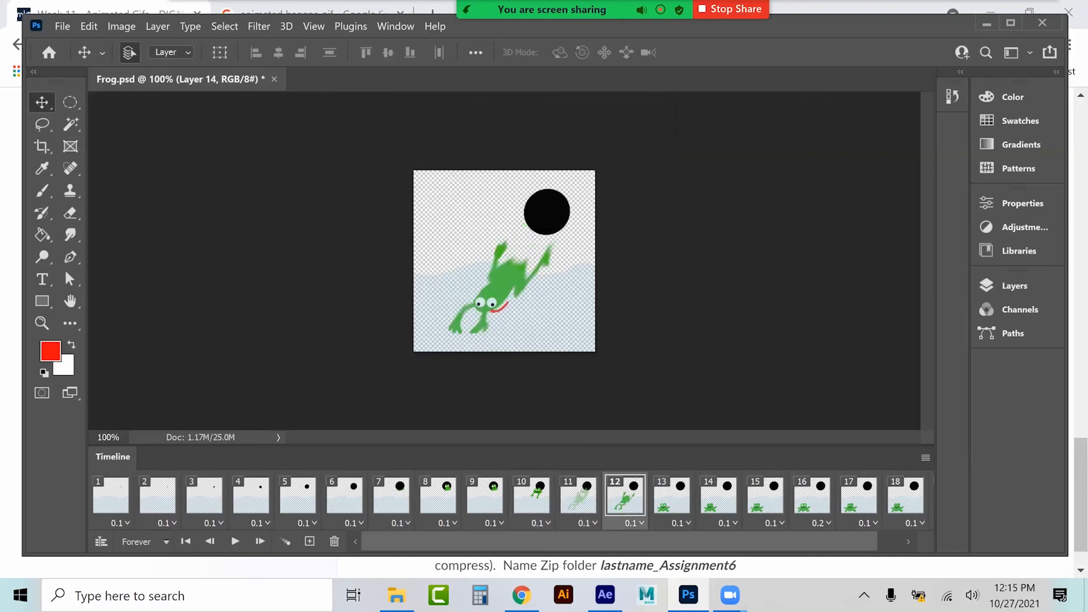
left_click(236, 542)
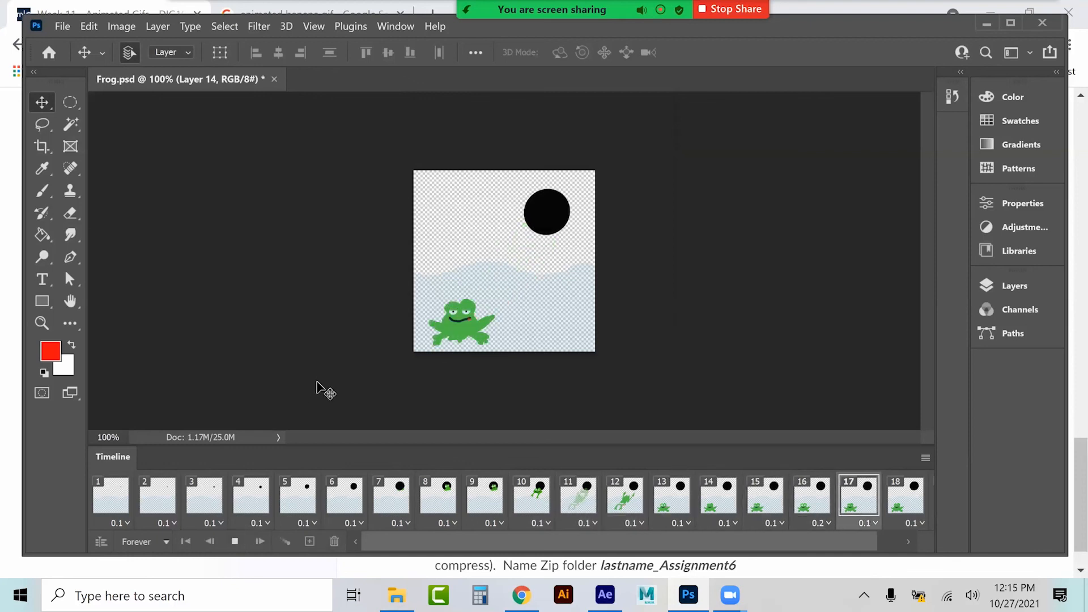